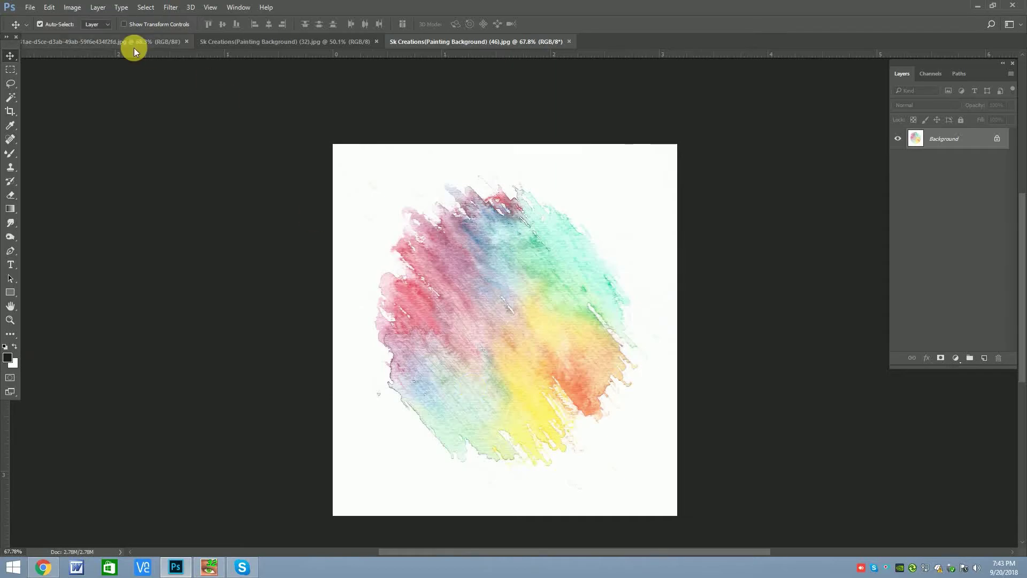
Switch to the portrait document and duplicate its Background layer as Background copy.
{"action": "left_click", "coordinate": [134, 44]}
{"action": "scroll", "coordinate": [430, 246], "scroll_direction": "up", "scroll_amount": 2}
{"action": "scroll", "coordinate": [435, 294], "scroll_direction": "down", "scroll_amount": 2}
{"action": "scroll", "coordinate": [504, 202], "scroll_direction": "up", "scroll_amount": 3}
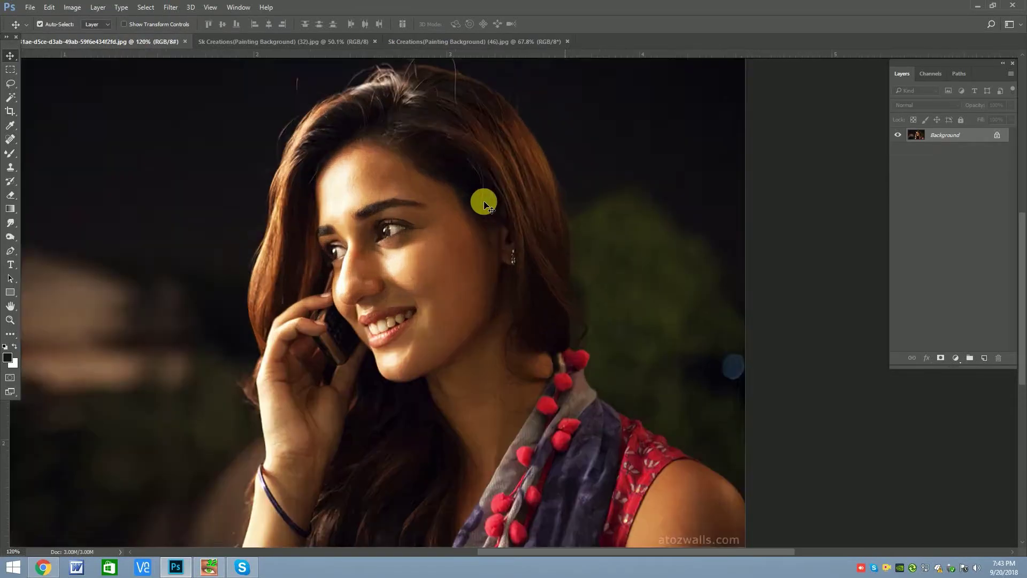
{"action": "scroll", "coordinate": [483, 202], "scroll_direction": "down", "scroll_amount": 1}
{"action": "scroll", "coordinate": [409, 218], "scroll_direction": "down", "scroll_amount": 1}
{"action": "left_click_drag", "start_coordinate": [940, 136], "coordinate": [984, 357]}
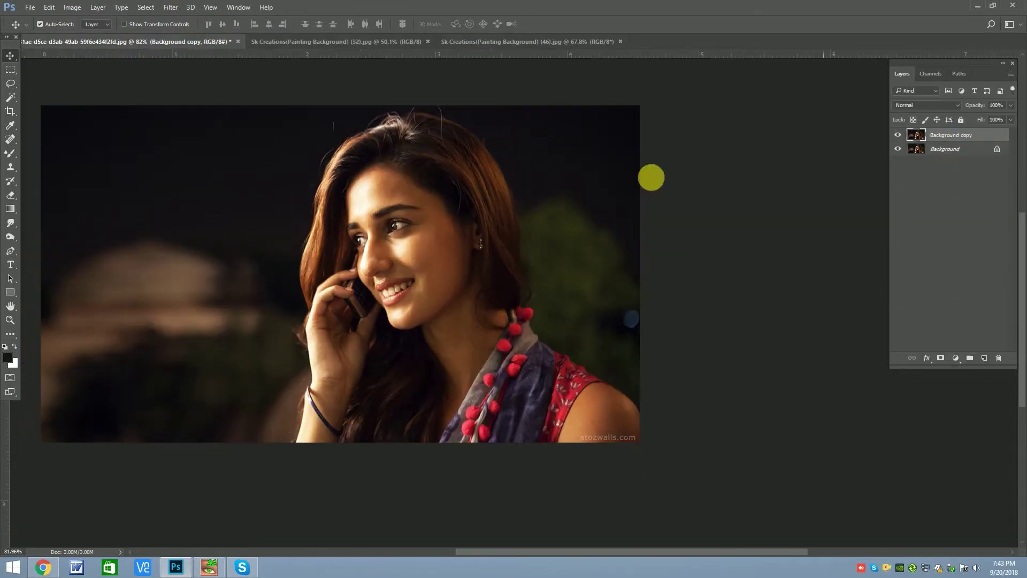
{"action": "left_click", "coordinate": [61, 8]}
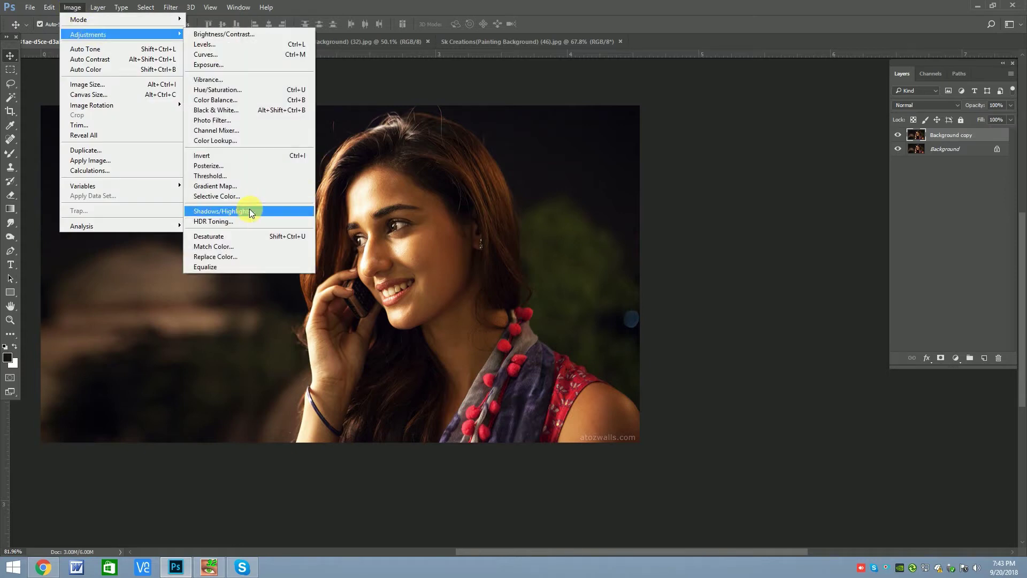
Apply Shadows/Highlights with Highlights Amount 38 and Radius and Color raised to +30.
{"action": "left_click", "coordinate": [249, 208]}
{"action": "mouse_move", "coordinate": [681, 288]}
{"action": "left_mouse_down"}
{"action": "mouse_move", "coordinate": [703, 288]}
{"action": "mouse_move", "coordinate": [701, 256]}
{"action": "left_mouse_up"}
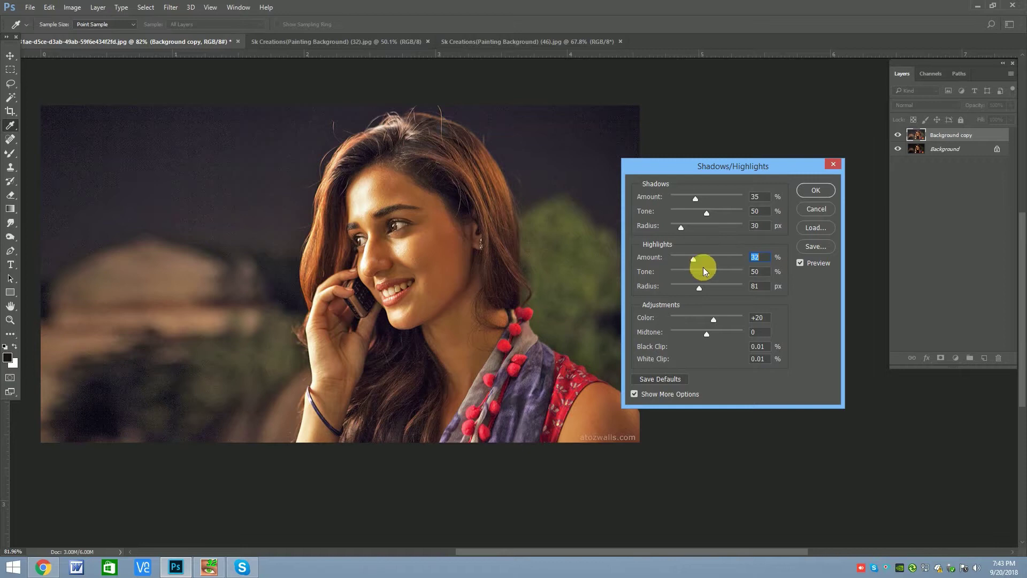
{"action": "mouse_move", "coordinate": [715, 317]}
{"action": "left_mouse_down"}
{"action": "mouse_move", "coordinate": [704, 316]}
{"action": "mouse_move", "coordinate": [718, 315]}
{"action": "left_mouse_up"}
{"action": "mouse_move", "coordinate": [700, 254]}
{"action": "left_mouse_down"}
{"action": "mouse_move", "coordinate": [686, 298]}
{"action": "mouse_move", "coordinate": [746, 303]}
{"action": "left_mouse_up"}
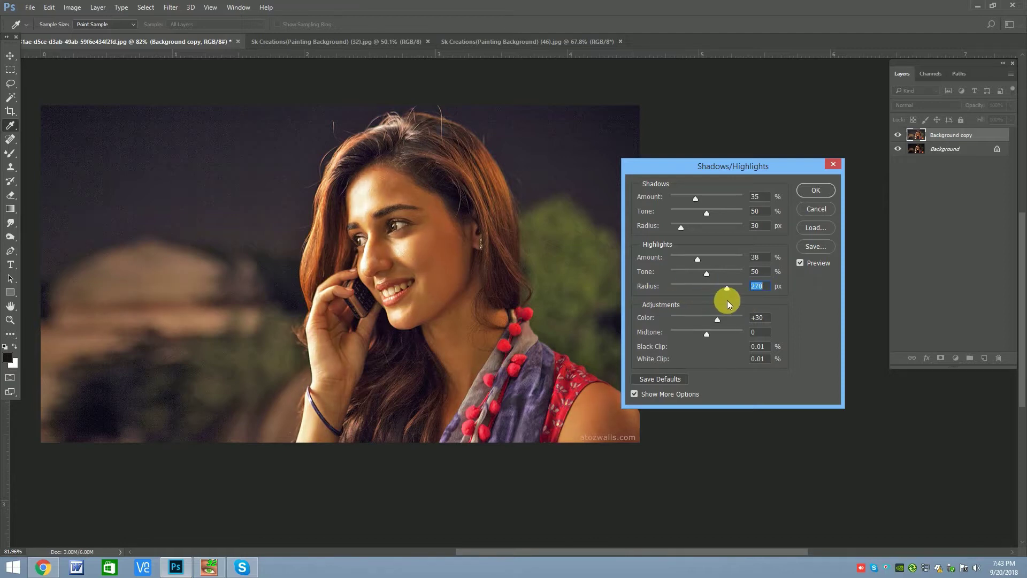
{"action": "left_click", "coordinate": [816, 190]}
{"action": "scroll", "coordinate": [399, 261], "scroll_direction": "up", "scroll_amount": 5}
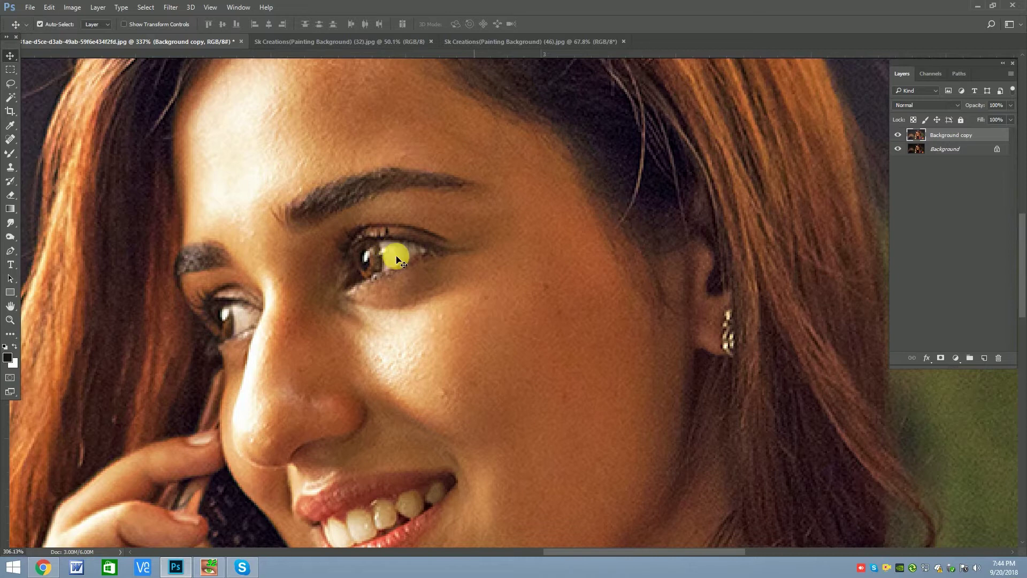
Run the GREYCstoration noise filter on the copy, previewing the face and the hand with the phone.
{"action": "scroll", "coordinate": [399, 261], "scroll_direction": "down", "scroll_amount": 5}
{"action": "scroll", "coordinate": [413, 236], "scroll_direction": "up", "scroll_amount": 1}
{"action": "scroll", "coordinate": [404, 223], "scroll_direction": "up", "scroll_amount": 2}
{"action": "left_click", "coordinate": [78, 8]}
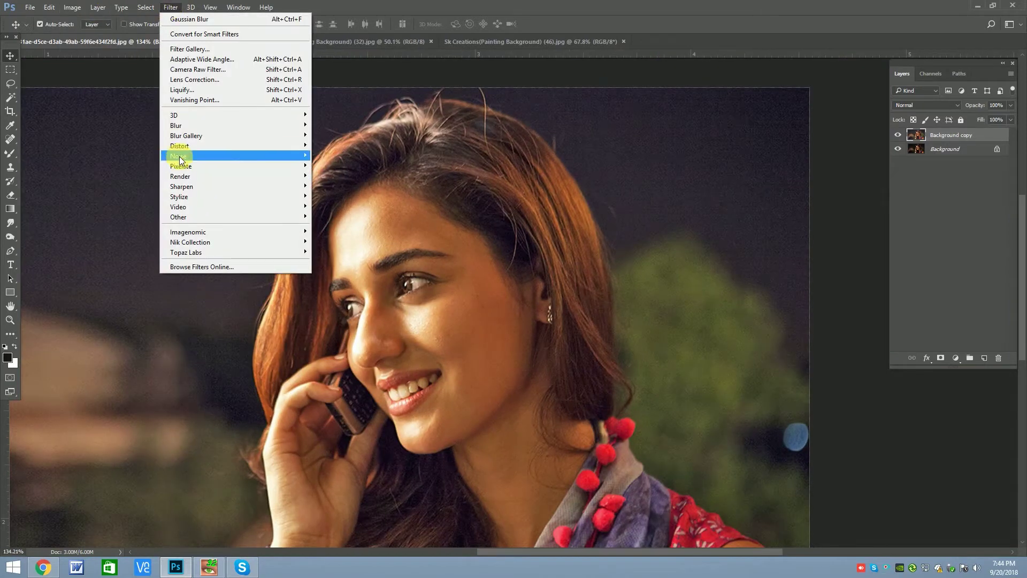
{"action": "mouse_move", "coordinate": [175, 125]}
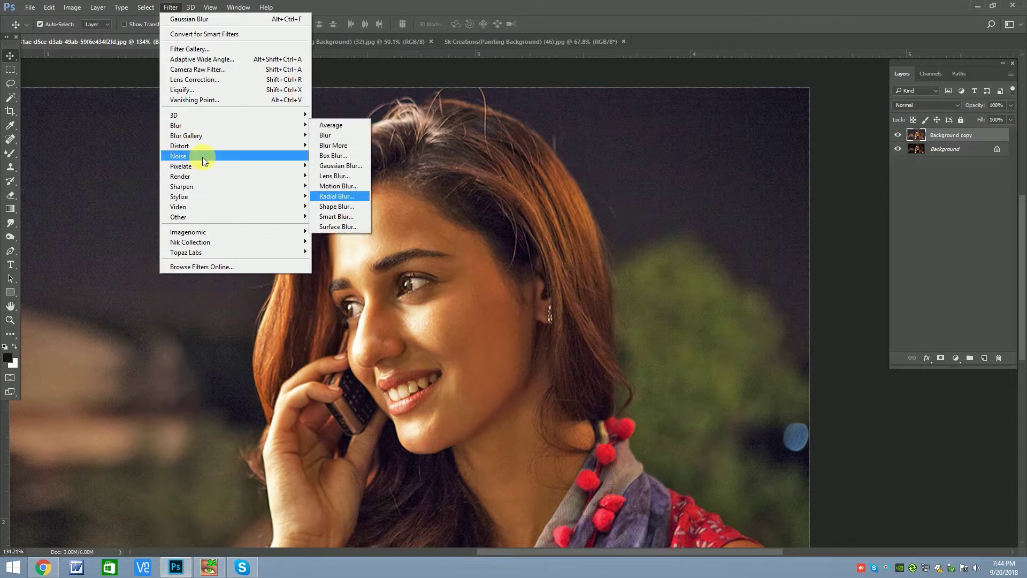
{"action": "mouse_move", "coordinate": [180, 155]}
{"action": "left_click", "coordinate": [337, 186]}
{"action": "mouse_move", "coordinate": [467, 263]}
{"action": "left_mouse_down"}
{"action": "mouse_move", "coordinate": [500, 293]}
{"action": "mouse_move", "coordinate": [539, 252]}
{"action": "left_mouse_up"}
{"action": "left_click_drag", "start_coordinate": [474, 245], "coordinate": [480, 382]}
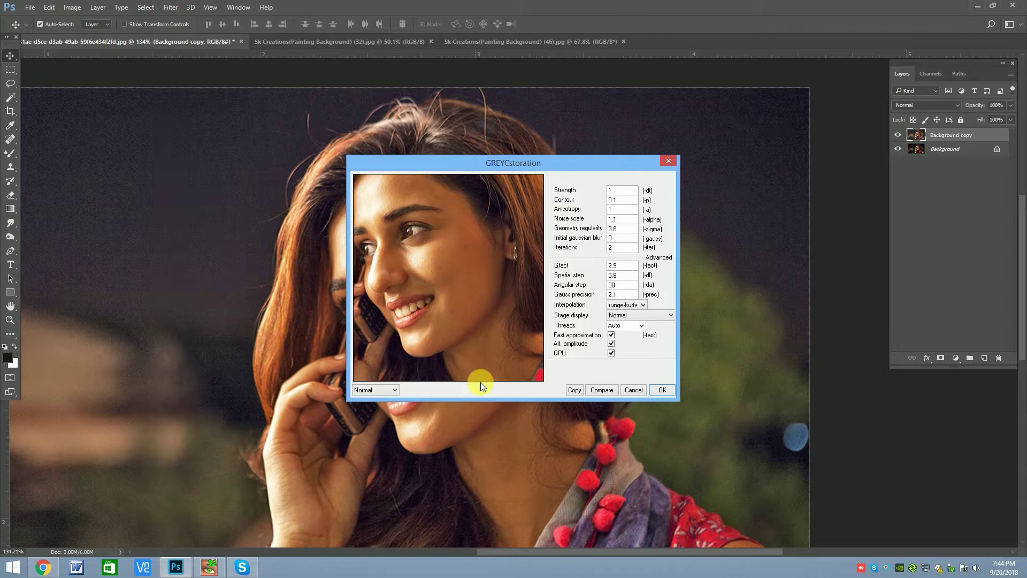
{"action": "left_click", "coordinate": [662, 390]}
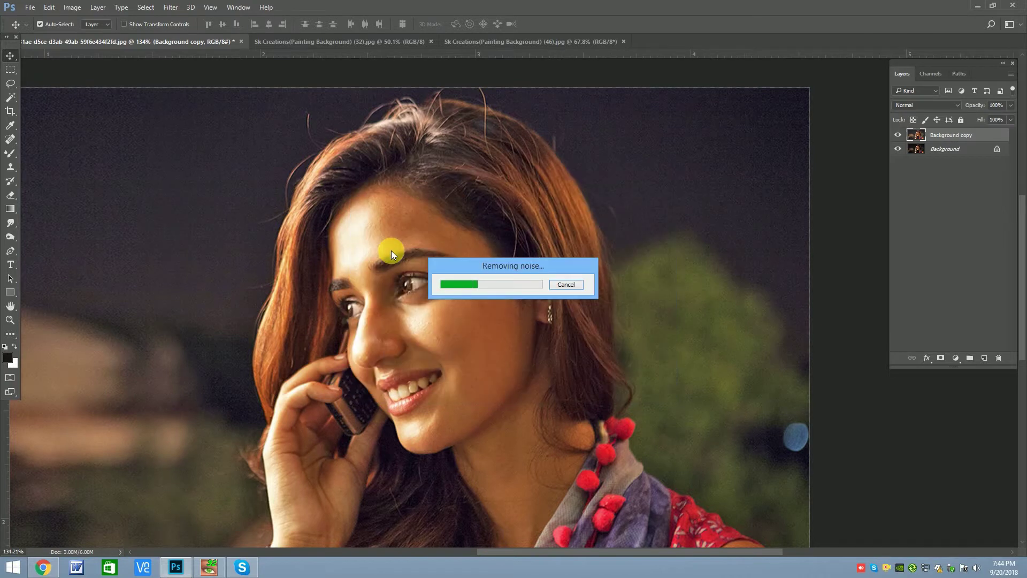
{"action": "left_click", "coordinate": [171, 7]}
{"action": "mouse_move", "coordinate": [181, 186]}
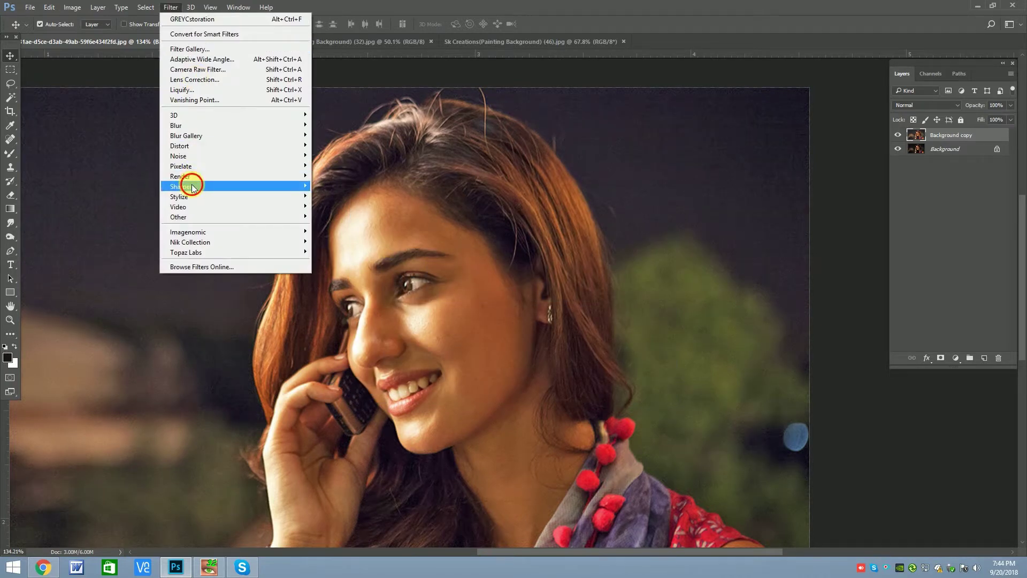
Apply Smart Sharpen at 200% amount and 1.0 radius to the portrait.
{"action": "left_click", "coordinate": [346, 229]}
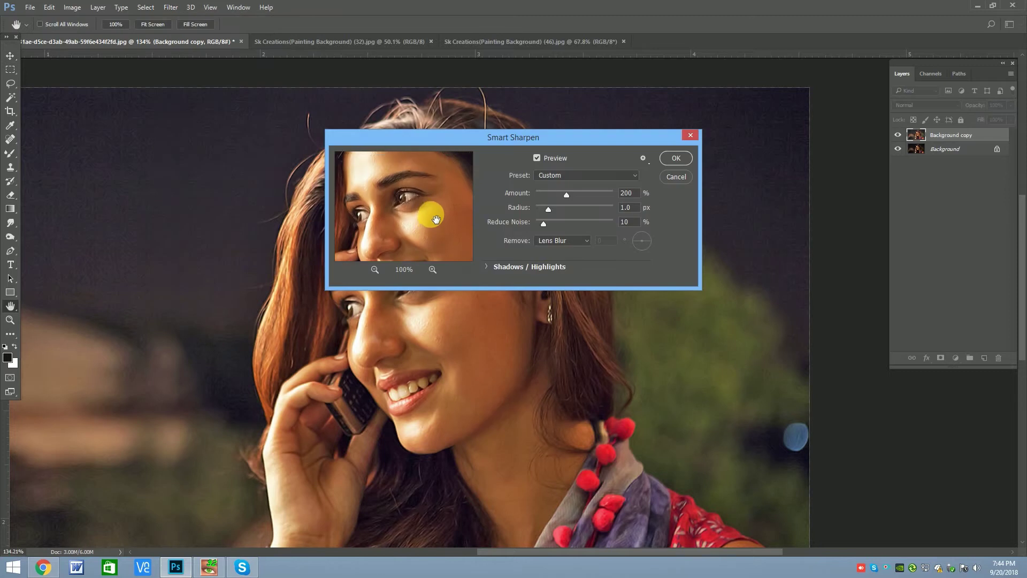
{"action": "left_click", "coordinate": [440, 274]}
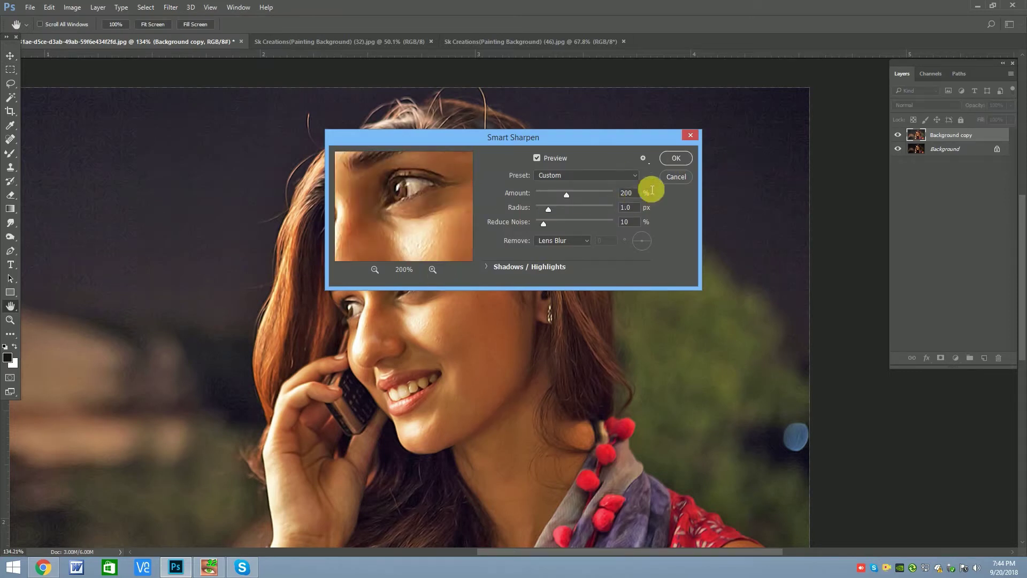
{"action": "left_click", "coordinate": [677, 158]}
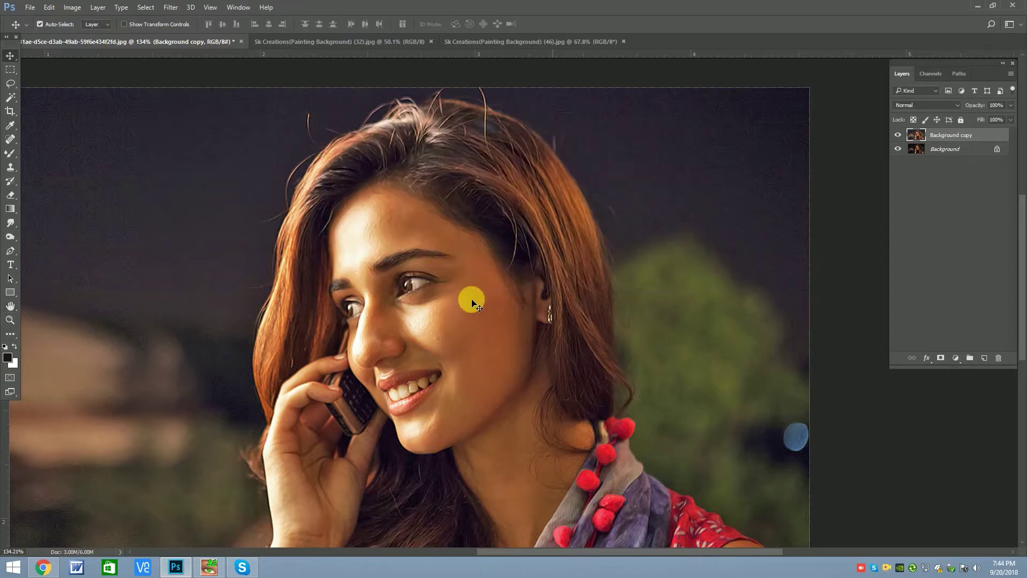
{"action": "scroll", "coordinate": [409, 249], "scroll_direction": "down", "scroll_amount": 2}
{"action": "scroll", "coordinate": [460, 238], "scroll_direction": "down", "scroll_amount": 1}
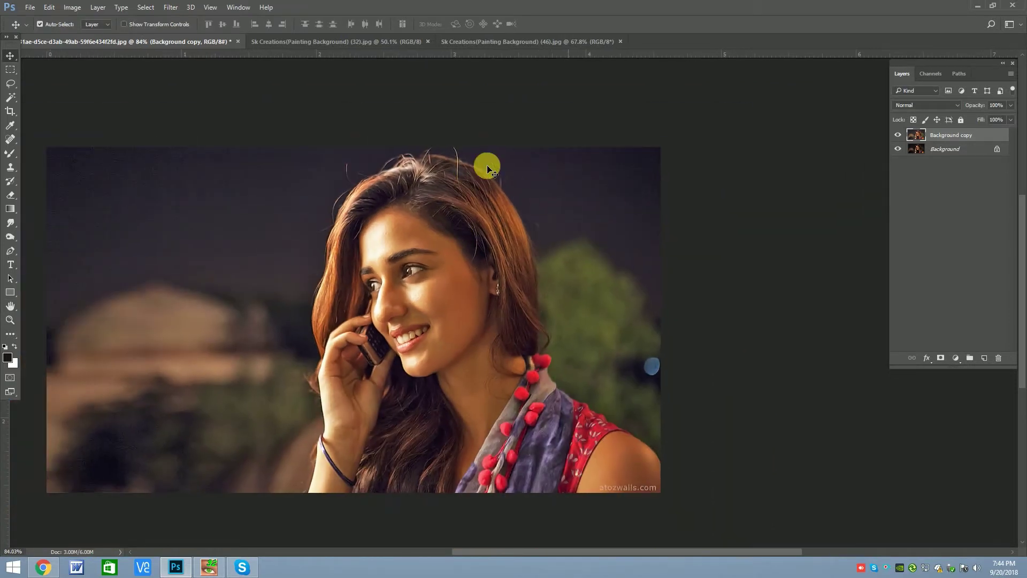
{"action": "scroll", "coordinate": [425, 310], "scroll_direction": "up", "scroll_amount": 1}
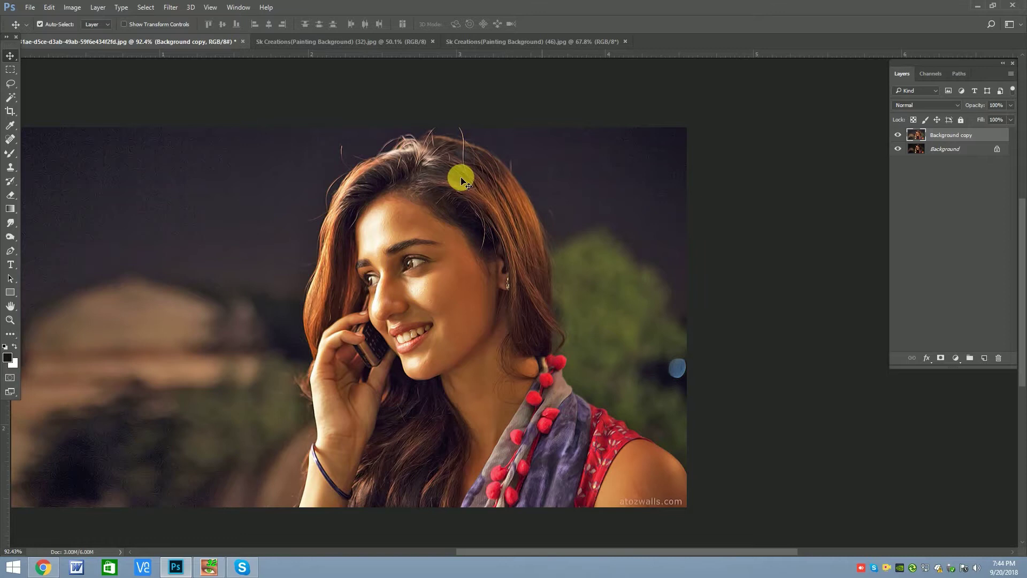
{"action": "scroll", "coordinate": [461, 179], "scroll_direction": "down", "scroll_amount": 1}
Flatten the image and duplicate the flattened Background layer.
{"action": "right_click", "coordinate": [961, 152]}
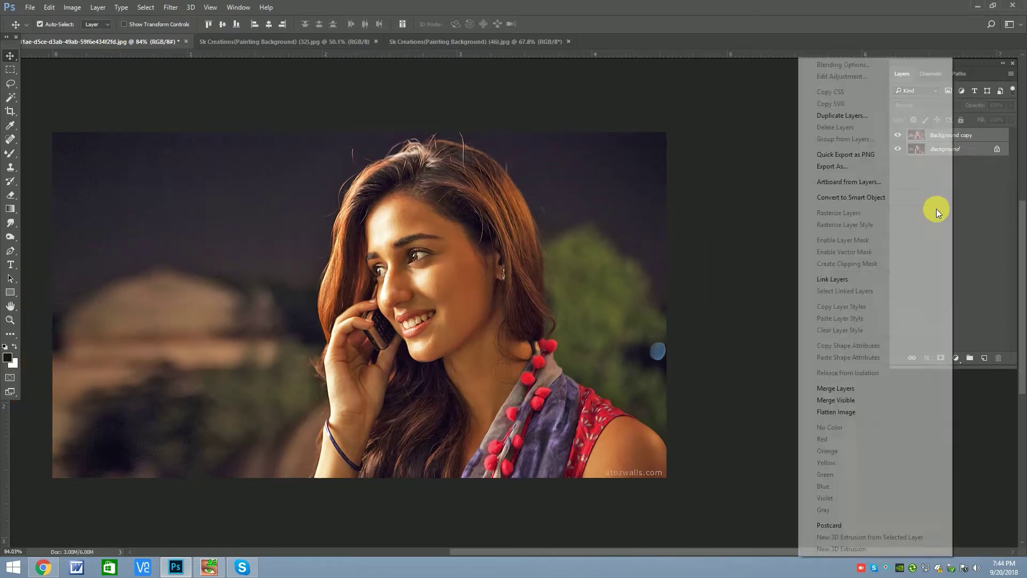
{"action": "left_click", "coordinate": [940, 383]}
{"action": "left_click_drag", "start_coordinate": [947, 135], "coordinate": [990, 366]}
{"action": "scroll", "coordinate": [339, 252], "scroll_direction": "down", "scroll_amount": 1}
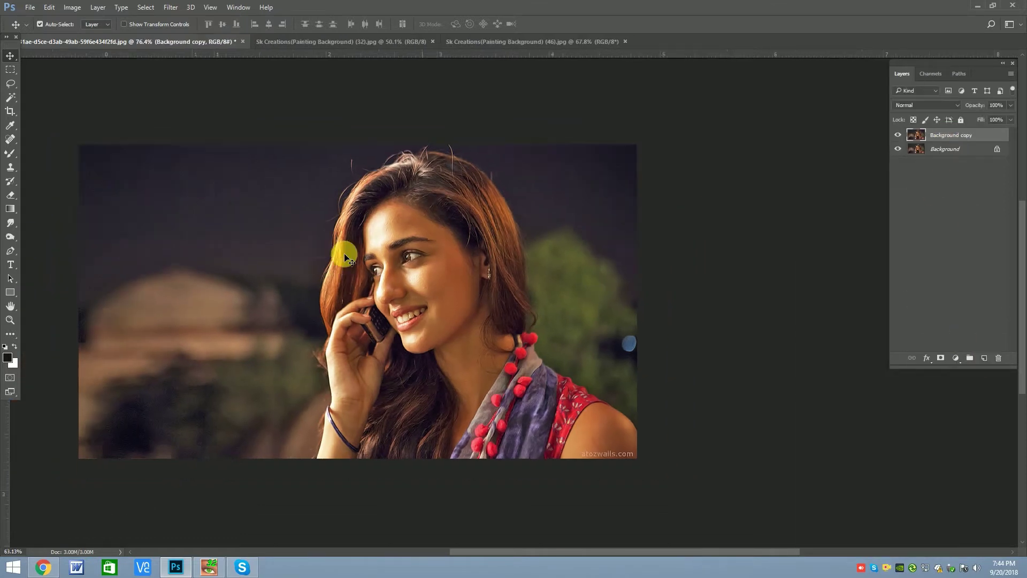
{"action": "scroll", "coordinate": [316, 267], "scroll_direction": "down", "scroll_amount": 1}
{"action": "scroll", "coordinate": [204, 238], "scroll_direction": "up", "scroll_amount": 2}
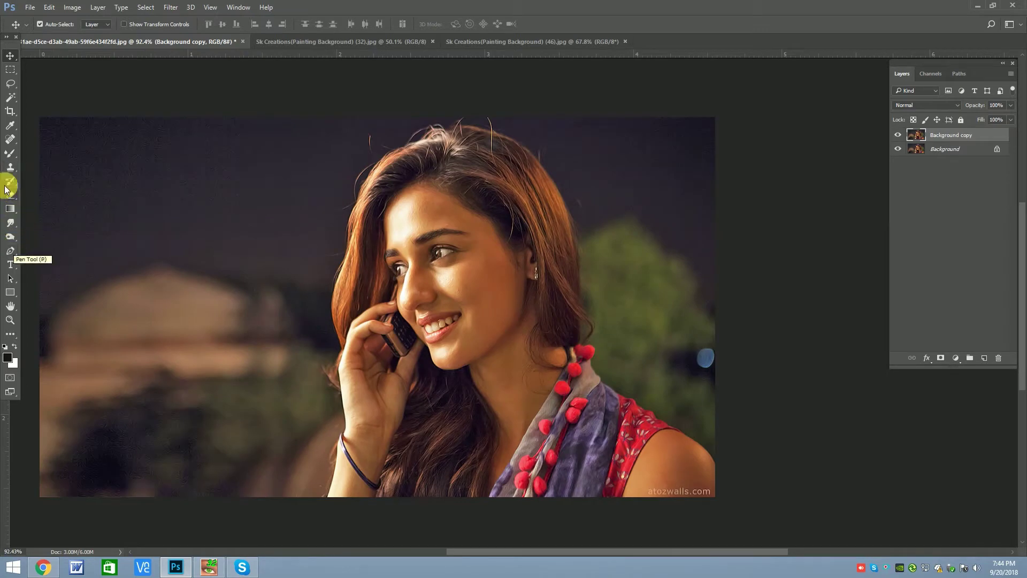
Choose the Smudge Tool with a larger brush preset at 42% strength.
{"action": "right_click", "coordinate": [10, 153]}
{"action": "left_click", "coordinate": [46, 182]}
{"action": "left_click", "coordinate": [12, 224]}
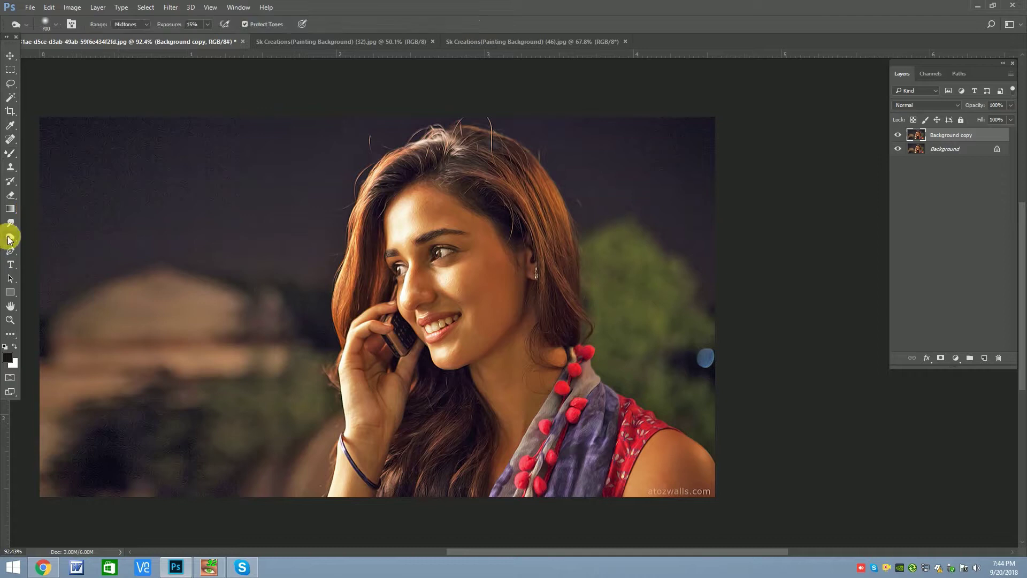
{"action": "scroll", "coordinate": [340, 241], "scroll_direction": "up", "scroll_amount": 5}
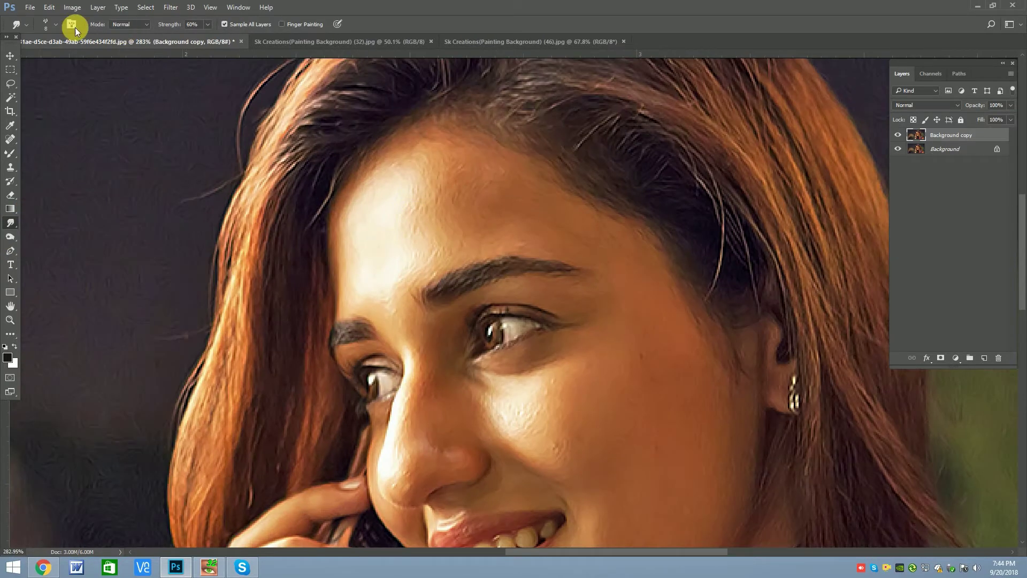
{"action": "left_click", "coordinate": [73, 25]}
{"action": "left_click_drag", "start_coordinate": [1000, 306], "coordinate": [996, 409]}
{"action": "double_click", "coordinate": [440, 442]}
{"action": "left_click", "coordinate": [389, 220]}
{"action": "key", "text": "bracketleft"}
{"action": "key", "text": "bracketleft"}
Smudge the forehead skin into smooth strokes.
{"action": "mouse_move", "coordinate": [356, 245]}
{"action": "left_mouse_down"}
{"action": "mouse_move", "coordinate": [367, 211]}
{"action": "mouse_move", "coordinate": [405, 172]}
{"action": "mouse_move", "coordinate": [370, 269]}
{"action": "left_mouse_up"}
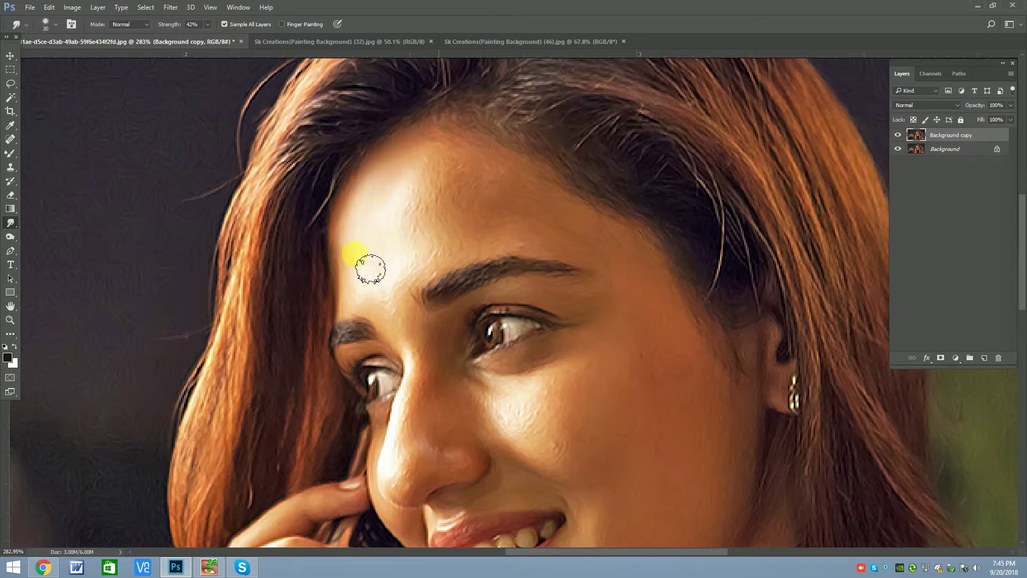
{"action": "mouse_move", "coordinate": [430, 224]}
{"action": "left_mouse_down"}
{"action": "mouse_move", "coordinate": [408, 219]}
{"action": "mouse_move", "coordinate": [440, 174]}
{"action": "mouse_move", "coordinate": [406, 174]}
{"action": "mouse_move", "coordinate": [477, 177]}
{"action": "mouse_move", "coordinate": [451, 226]}
{"action": "mouse_move", "coordinate": [451, 268]}
{"action": "mouse_move", "coordinate": [497, 254]}
{"action": "mouse_move", "coordinate": [483, 218]}
{"action": "mouse_move", "coordinate": [511, 194]}
{"action": "mouse_move", "coordinate": [525, 225]}
{"action": "mouse_move", "coordinate": [556, 237]}
{"action": "mouse_move", "coordinate": [527, 256]}
{"action": "mouse_move", "coordinate": [509, 195]}
{"action": "left_mouse_up"}
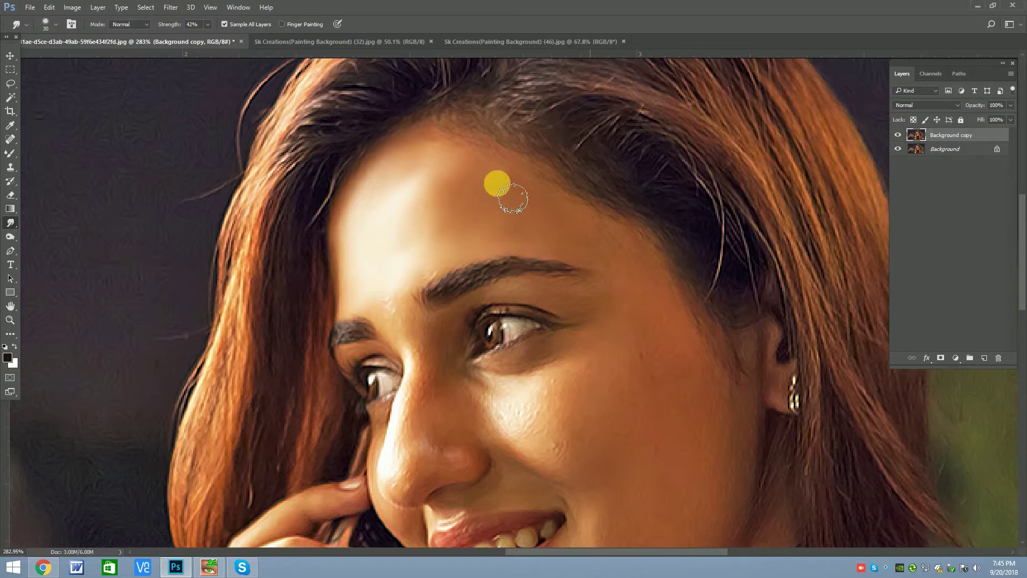
{"action": "scroll", "coordinate": [378, 177], "scroll_direction": "down", "scroll_amount": 3}
{"action": "scroll", "coordinate": [474, 108], "scroll_direction": "down", "scroll_amount": 1}
{"action": "scroll", "coordinate": [378, 213], "scroll_direction": "up", "scroll_amount": 3}
{"action": "scroll", "coordinate": [377, 212], "scroll_direction": "up", "scroll_amount": 1}
{"action": "key", "text": "bracketleft"}
{"action": "scroll", "coordinate": [307, 250], "scroll_direction": "up", "scroll_amount": 1}
{"action": "scroll", "coordinate": [266, 207], "scroll_direction": "up", "scroll_amount": 1}
Smudge down the nose to its tip and along the brow.
{"action": "mouse_move", "coordinate": [320, 260]}
{"action": "left_mouse_down"}
{"action": "mouse_move", "coordinate": [328, 328]}
{"action": "mouse_move", "coordinate": [287, 374]}
{"action": "mouse_move", "coordinate": [269, 452]}
{"action": "mouse_move", "coordinate": [304, 512]}
{"action": "mouse_move", "coordinate": [319, 472]}
{"action": "mouse_move", "coordinate": [313, 488]}
{"action": "mouse_move", "coordinate": [337, 484]}
{"action": "left_mouse_up"}
{"action": "key", "text": "bracketright"}
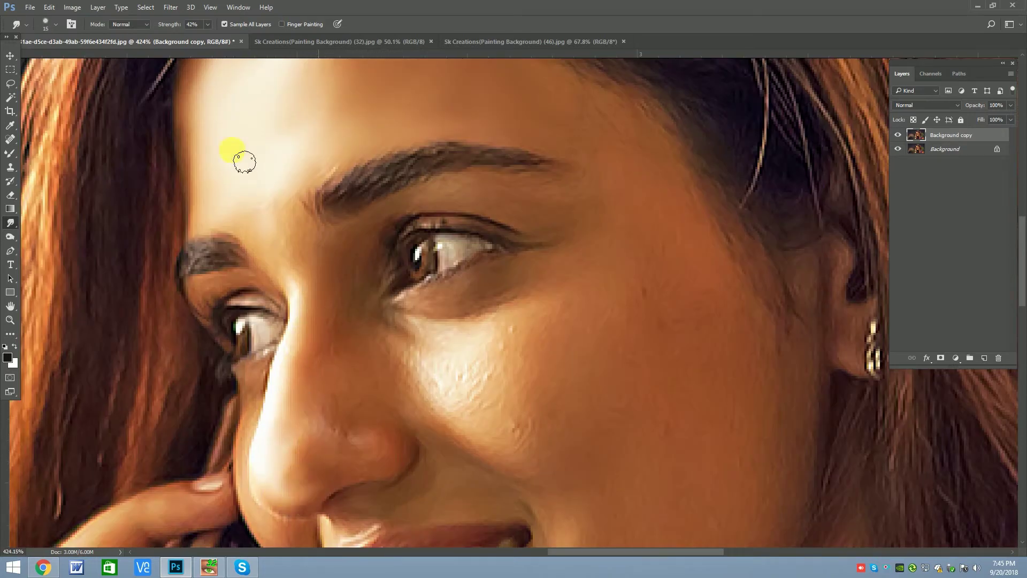
{"action": "key", "text": "bracketright"}
{"action": "mouse_move", "coordinate": [317, 398]}
{"action": "left_mouse_down"}
{"action": "mouse_move", "coordinate": [332, 413]}
{"action": "mouse_move", "coordinate": [298, 436]}
{"action": "mouse_move", "coordinate": [332, 436]}
{"action": "mouse_move", "coordinate": [314, 470]}
{"action": "mouse_move", "coordinate": [388, 461]}
{"action": "left_mouse_up"}
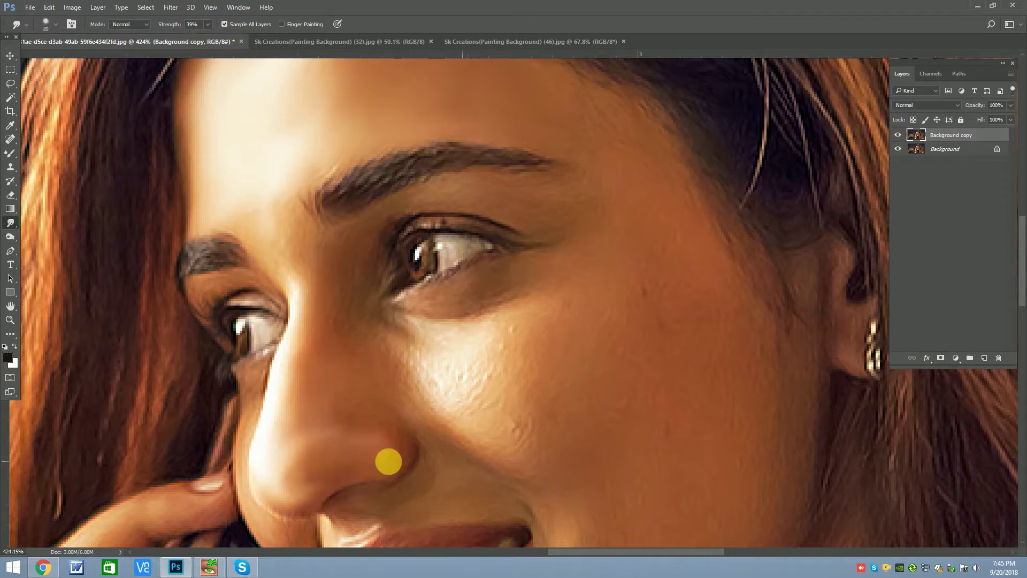
{"action": "key", "text": "bracketleft"}
{"action": "left_click", "coordinate": [291, 250]}
{"action": "key", "text": "bracketright"}
{"action": "left_click_drag", "start_coordinate": [291, 250], "coordinate": [287, 206]}
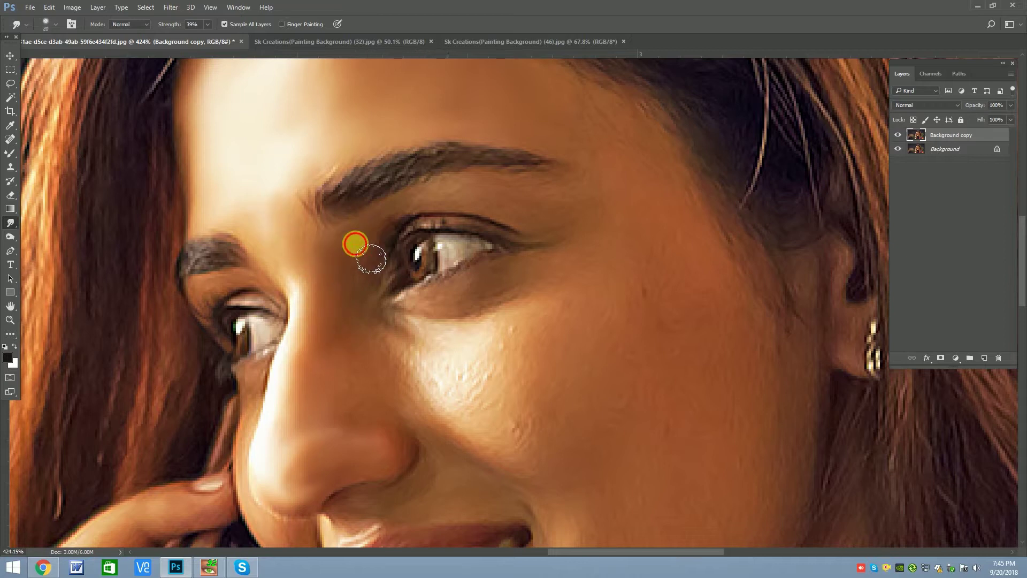
{"action": "key", "text": "bracketleft"}
{"action": "key", "text": "bracketleft"}
Enlarge the smudge brush and smear the cheek skin below the eye.
{"action": "scroll", "coordinate": [331, 374], "scroll_direction": "down", "scroll_amount": 5}
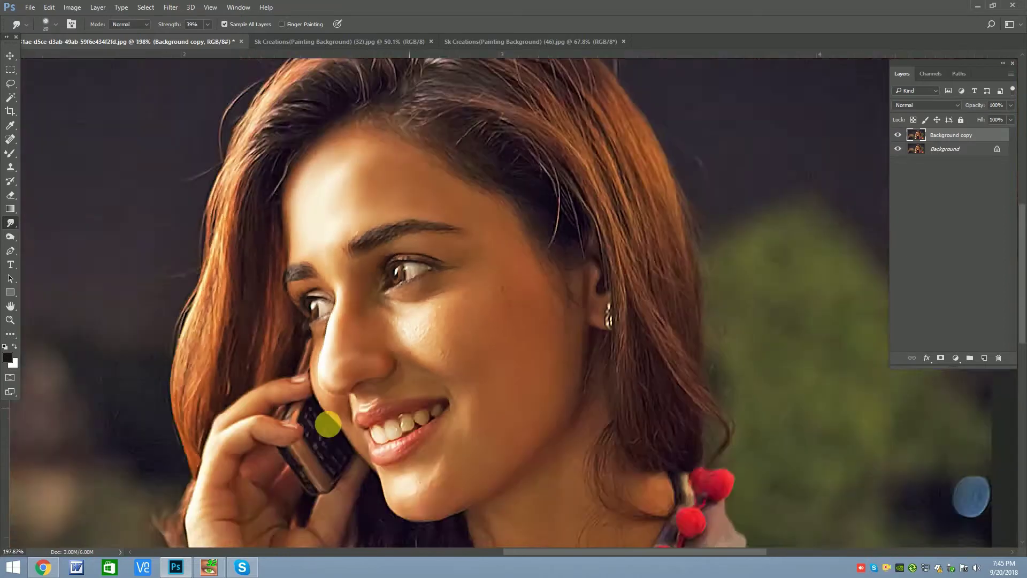
{"action": "scroll", "coordinate": [321, 407], "scroll_direction": "up", "scroll_amount": 5}
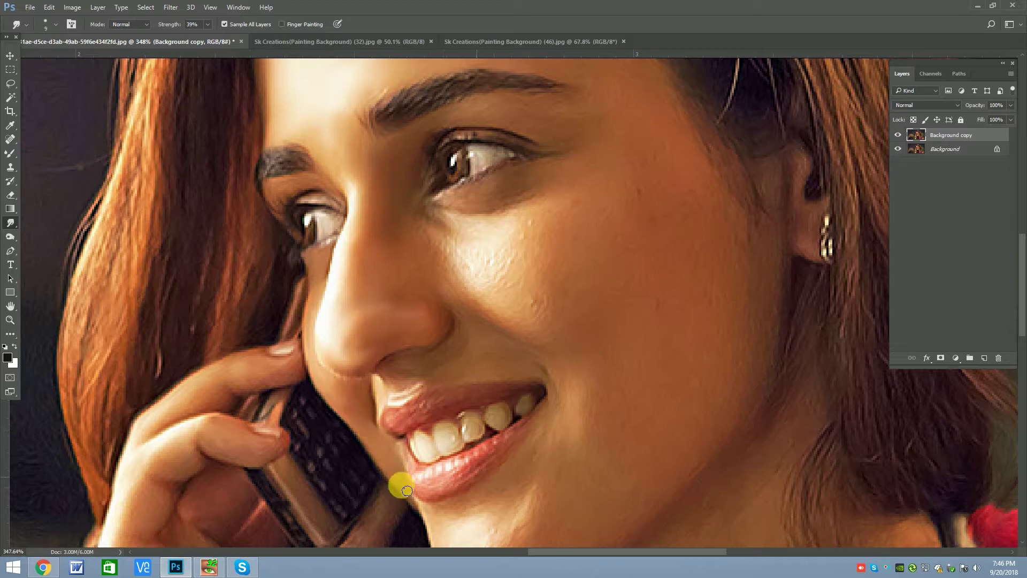
{"action": "scroll", "coordinate": [407, 491], "scroll_direction": "down", "scroll_amount": 5}
{"action": "scroll", "coordinate": [390, 264], "scroll_direction": "up", "scroll_amount": 5}
{"action": "key", "text": "bracketright"}
{"action": "key", "text": "bracketright"}
{"action": "scroll", "coordinate": [372, 217], "scroll_direction": "down", "scroll_amount": 5}
{"action": "scroll", "coordinate": [514, 208], "scroll_direction": "up", "scroll_amount": 4}
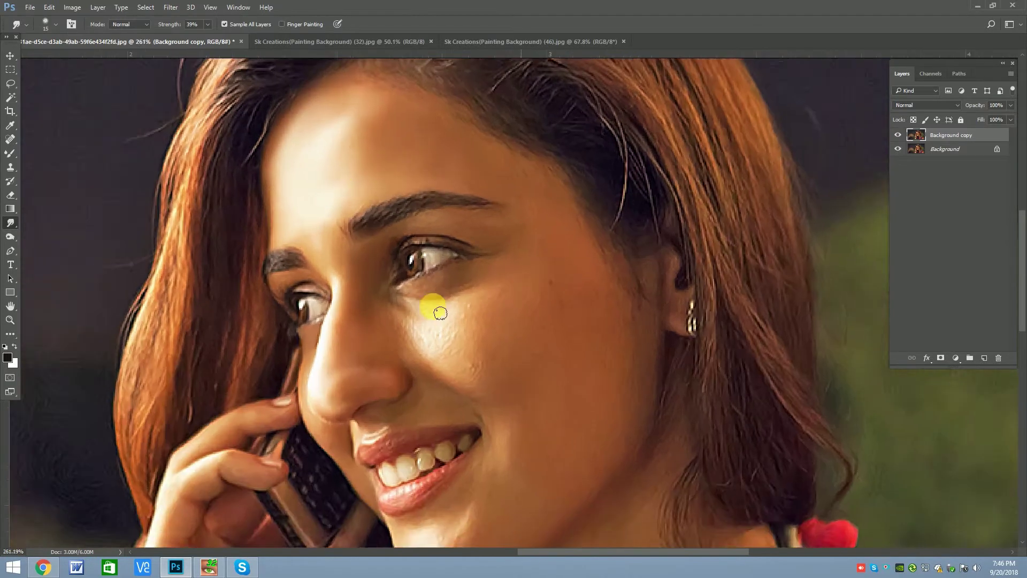
{"action": "scroll", "coordinate": [440, 313], "scroll_direction": "up", "scroll_amount": 2}
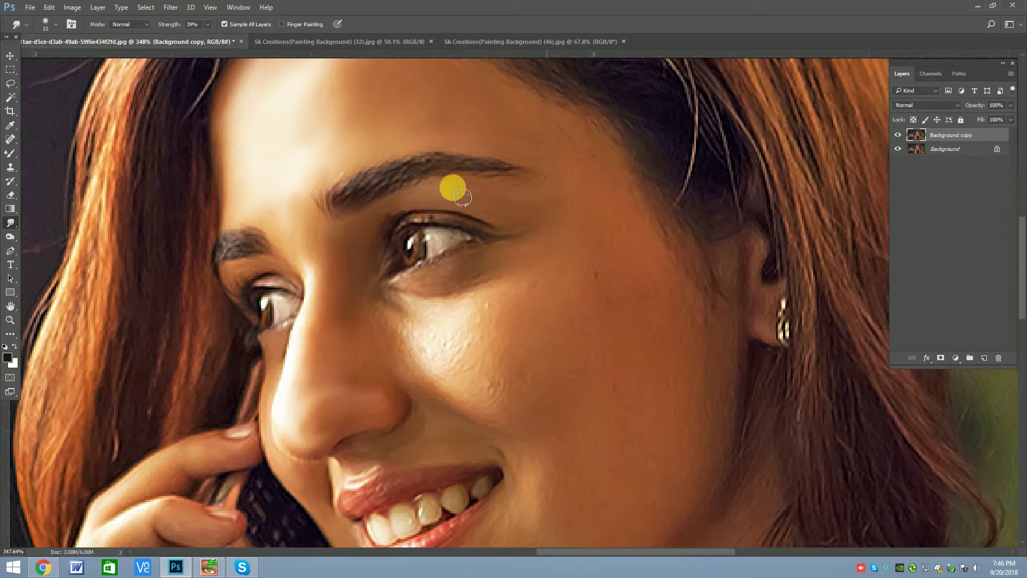
{"action": "key", "text": "bracketright"}
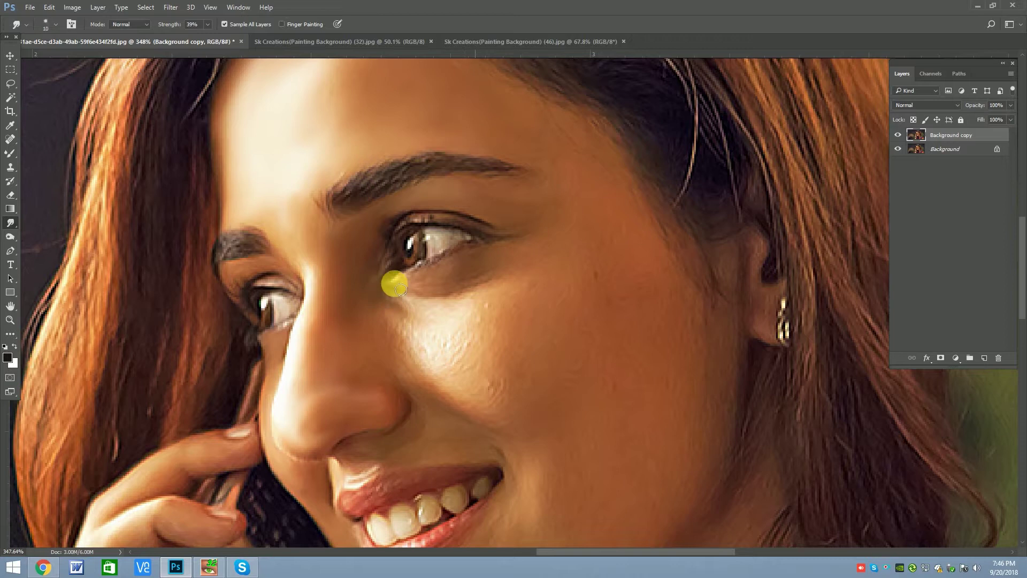
{"action": "key", "text": "bracketright"}
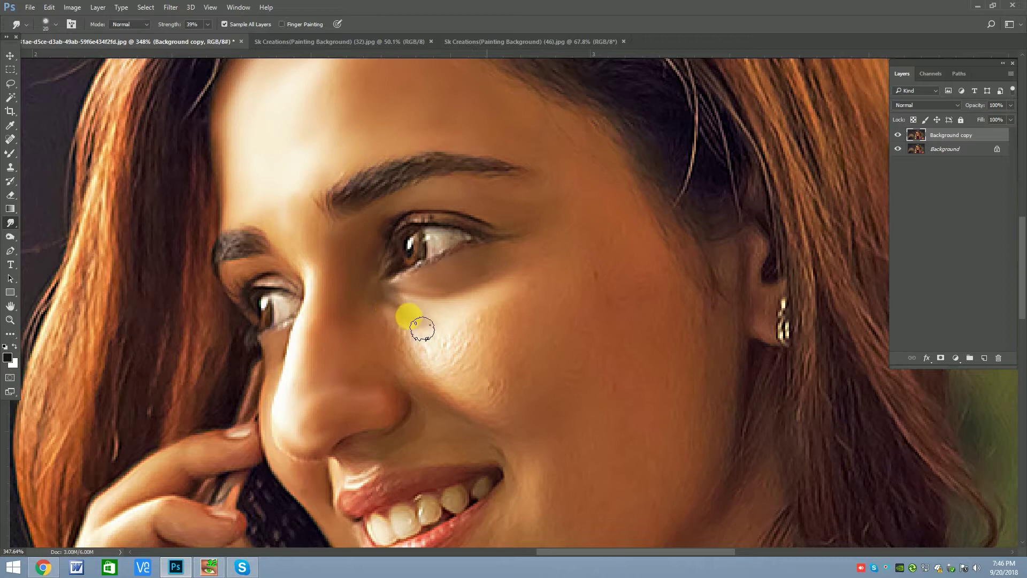
{"action": "left_click_drag", "start_coordinate": [433, 339], "coordinate": [454, 341]}
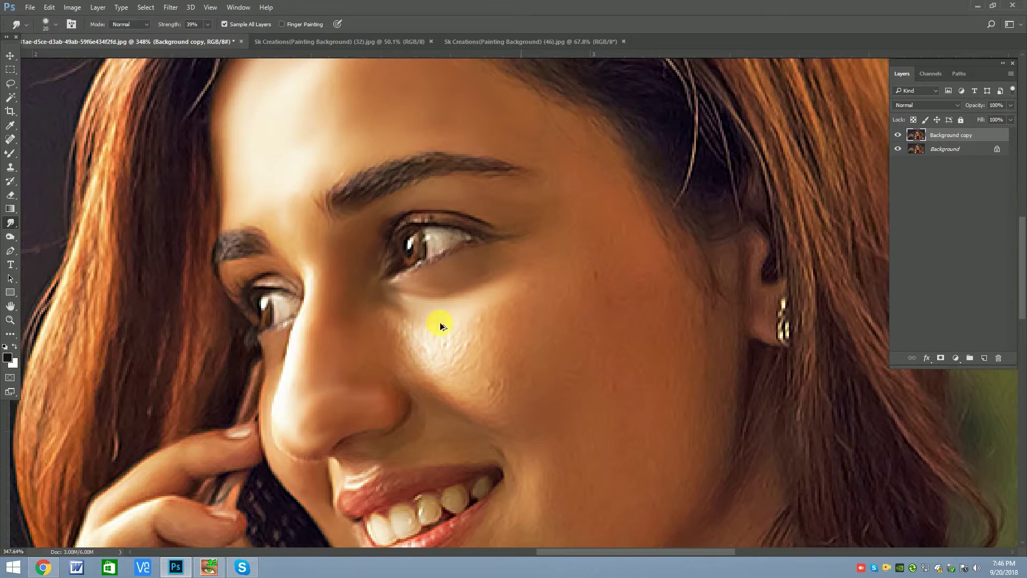
Smear the bright skin patch on the cheek beside the nose.
{"action": "scroll", "coordinate": [440, 322], "scroll_direction": "up", "scroll_amount": 2}
{"action": "key", "text": "bracketleft"}
{"action": "key", "text": "bracketleft"}
{"action": "key", "text": "bracketleft"}
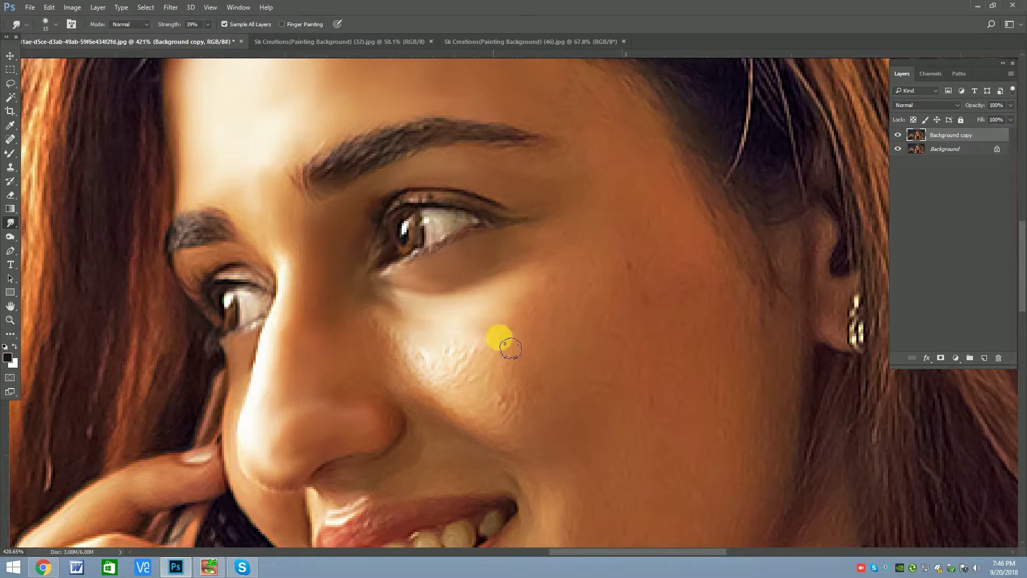
{"action": "mouse_move", "coordinate": [457, 369]}
{"action": "left_mouse_down"}
{"action": "mouse_move", "coordinate": [344, 392]}
{"action": "mouse_move", "coordinate": [361, 338]}
{"action": "mouse_move", "coordinate": [356, 306]}
{"action": "mouse_move", "coordinate": [421, 403]}
{"action": "mouse_move", "coordinate": [449, 419]}
{"action": "mouse_move", "coordinate": [489, 408]}
{"action": "mouse_move", "coordinate": [395, 337]}
{"action": "left_mouse_up"}
{"action": "key", "text": "bracketleft"}
{"action": "key", "text": "bracketleft"}
Smear the skin down the far cheek and lower smudge strength to 35%.
{"action": "scroll", "coordinate": [395, 337], "scroll_direction": "down", "scroll_amount": 3}
{"action": "key", "text": "bracketright"}
{"action": "key", "text": "bracketright"}
{"action": "key", "text": "bracketright"}
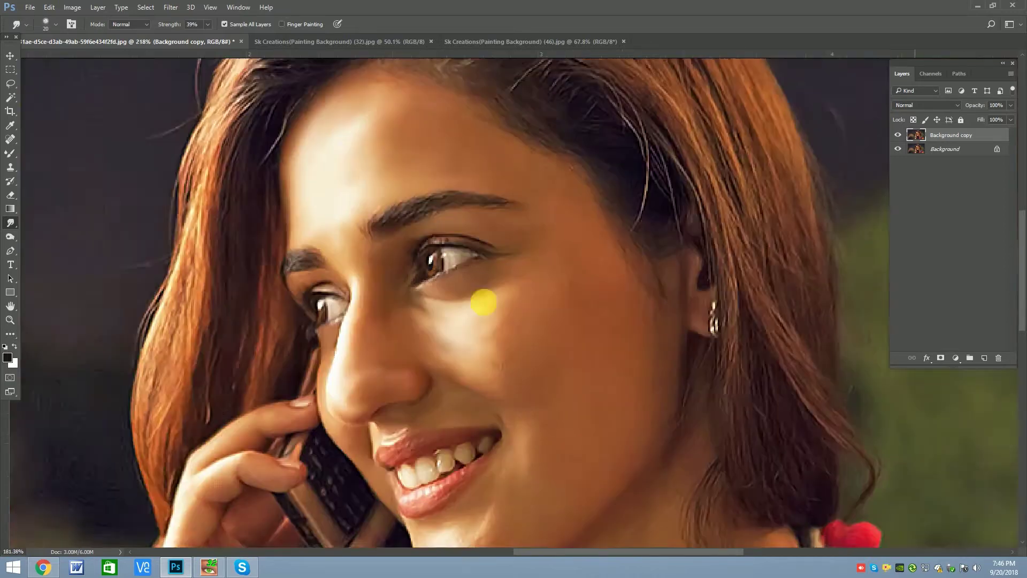
{"action": "scroll", "coordinate": [481, 315], "scroll_direction": "up", "scroll_amount": 2}
{"action": "key", "text": "bracketleft"}
{"action": "left_click_drag", "start_coordinate": [511, 295], "coordinate": [505, 364]}
{"action": "key", "text": "bracketright"}
{"action": "left_click_drag", "start_coordinate": [207, 29], "coordinate": [205, 37]}
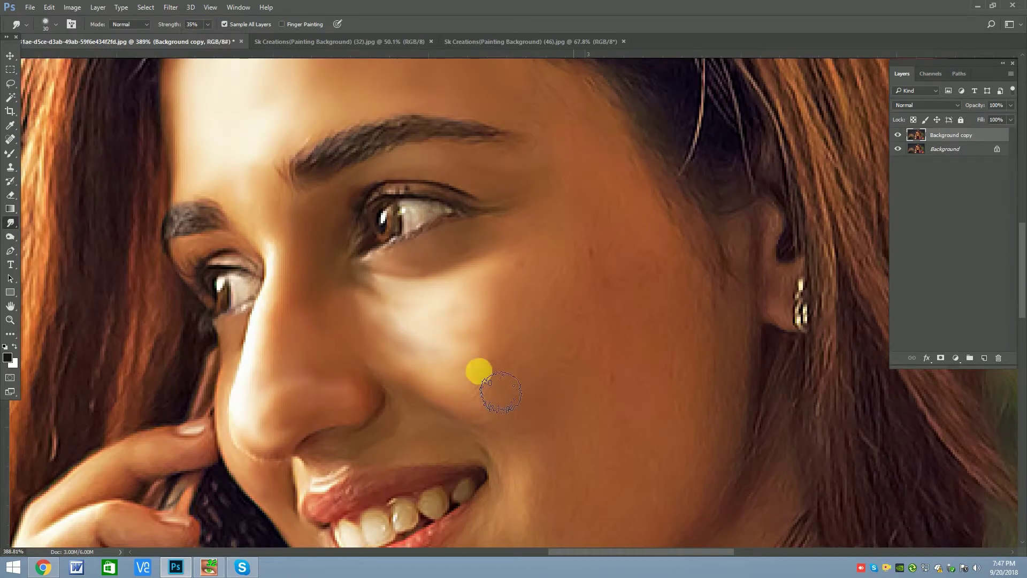
Smudge the skin over the upper lip and just below the nostril.
{"action": "key", "text": "bracketright"}
{"action": "scroll", "coordinate": [496, 286], "scroll_direction": "down", "scroll_amount": 1}
{"action": "key", "text": "bracketleft"}
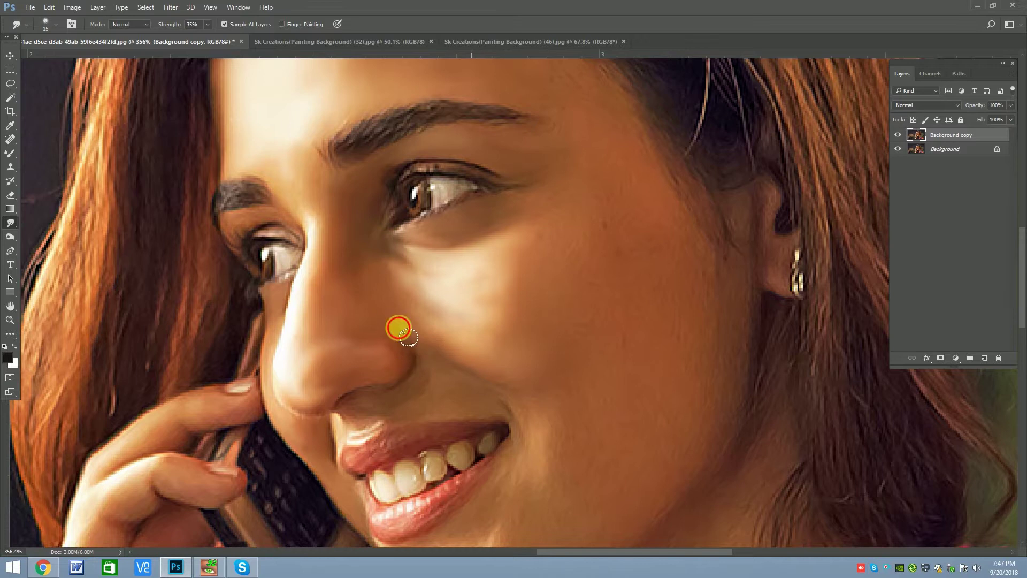
{"action": "left_click_drag", "start_coordinate": [446, 395], "coordinate": [353, 409]}
{"action": "key", "text": "bracketleft"}
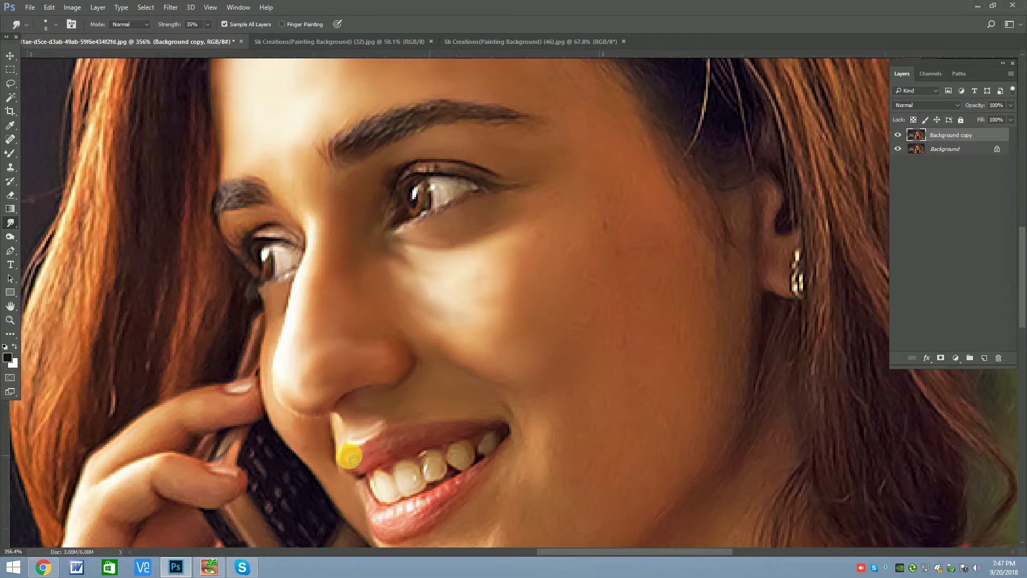
{"action": "left_click_drag", "start_coordinate": [355, 394], "coordinate": [406, 381]}
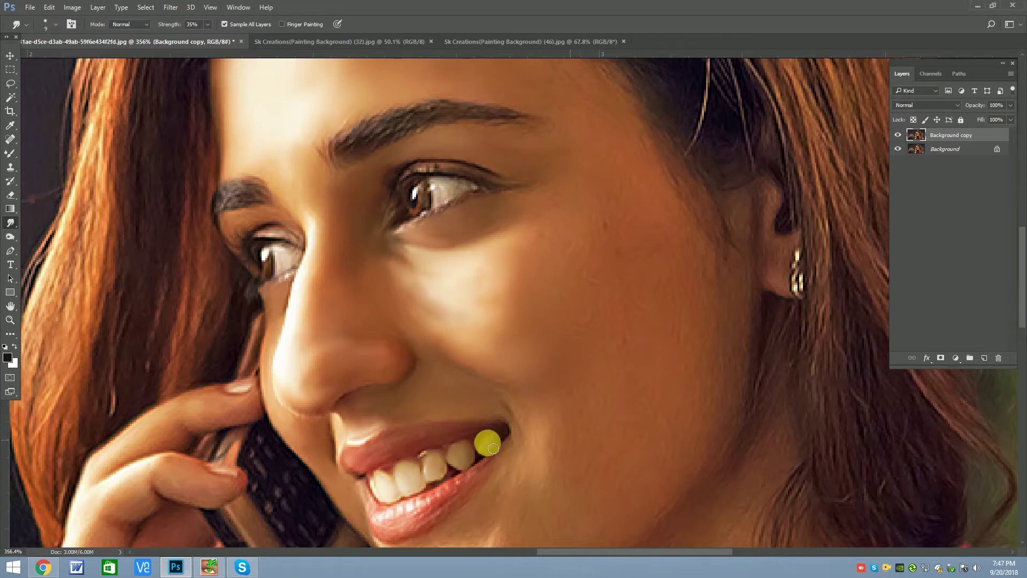
{"action": "scroll", "coordinate": [459, 349], "scroll_direction": "down", "scroll_amount": 5}
{"action": "scroll", "coordinate": [436, 408], "scroll_direction": "up", "scroll_amount": 3}
{"action": "scroll", "coordinate": [428, 418], "scroll_direction": "up", "scroll_amount": 2}
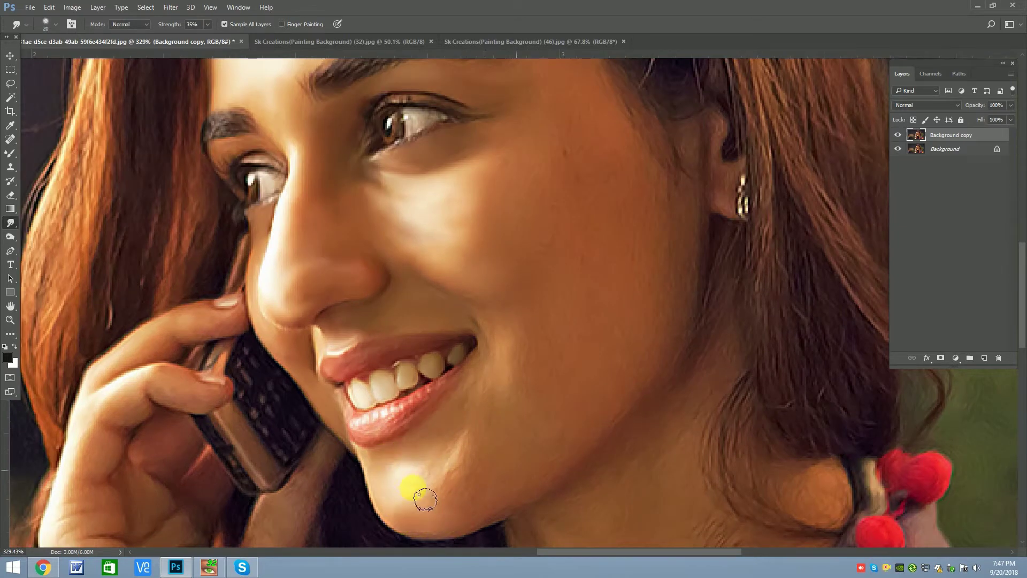
Bring the cheek into view and adjust the smudge brush size.
{"action": "key", "text": "bracketright"}
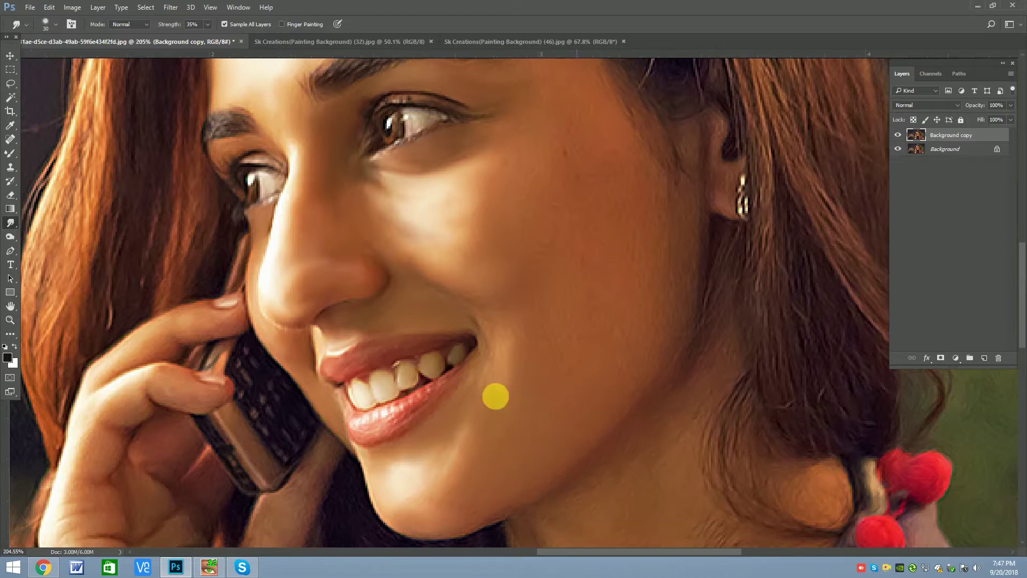
{"action": "left_click_drag", "start_coordinate": [493, 395], "coordinate": [464, 442]}
{"action": "key", "text": "bracketright"}
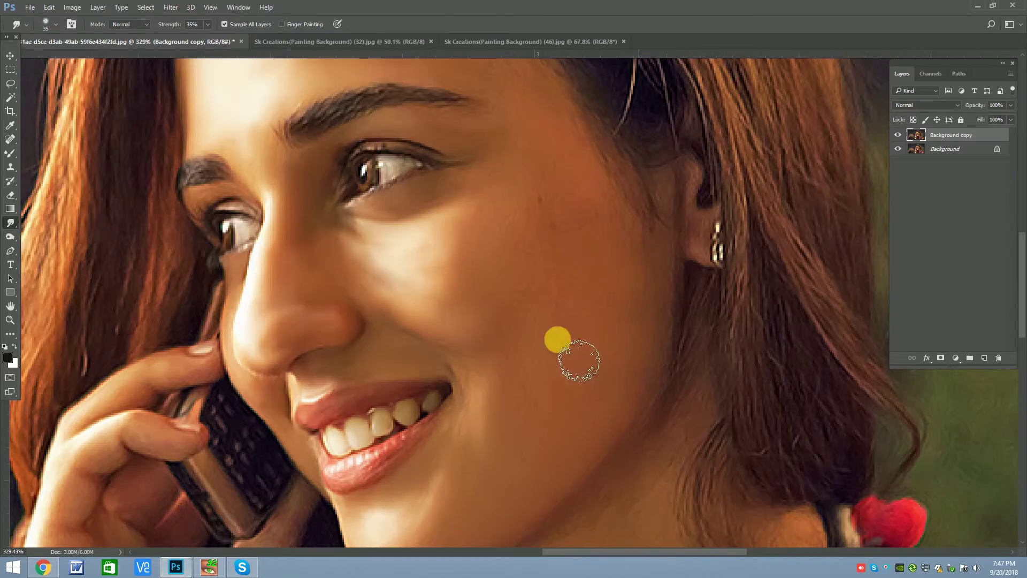
{"action": "scroll", "coordinate": [548, 428], "scroll_direction": "down", "scroll_amount": 2}
{"action": "scroll", "coordinate": [600, 258], "scroll_direction": "up", "scroll_amount": 2}
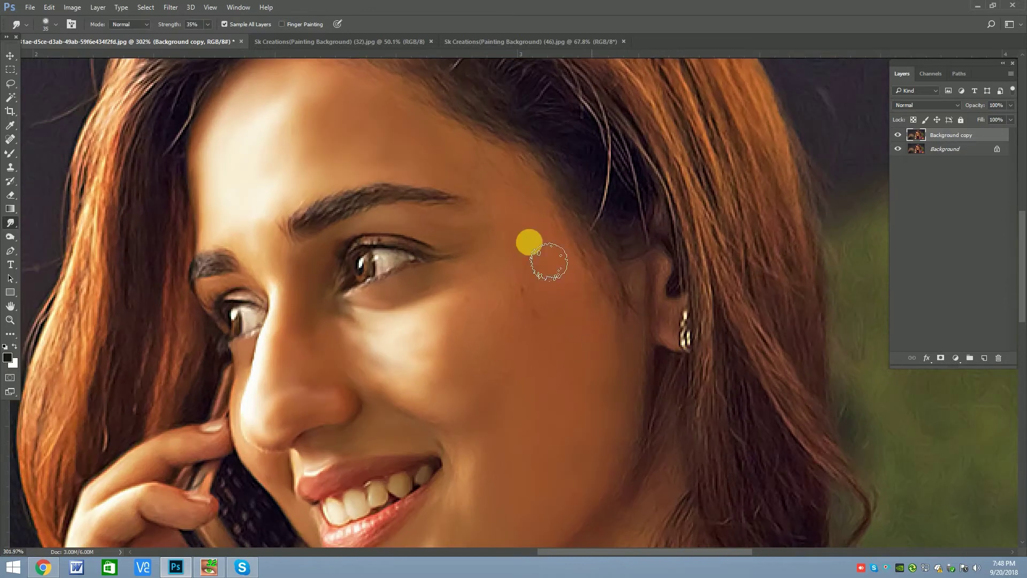
{"action": "scroll", "coordinate": [553, 342], "scroll_direction": "down", "scroll_amount": 2}
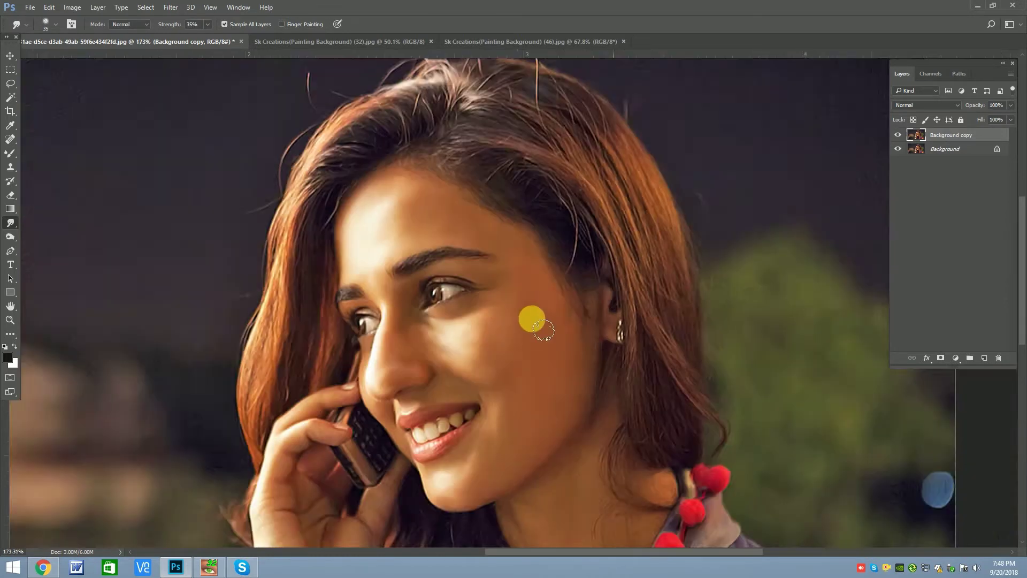
{"action": "scroll", "coordinate": [532, 324], "scroll_direction": "up", "scroll_amount": 2}
{"action": "key", "text": "bracketleft"}
{"action": "key", "text": "bracketleft"}
{"action": "key", "text": "bracketleft"}
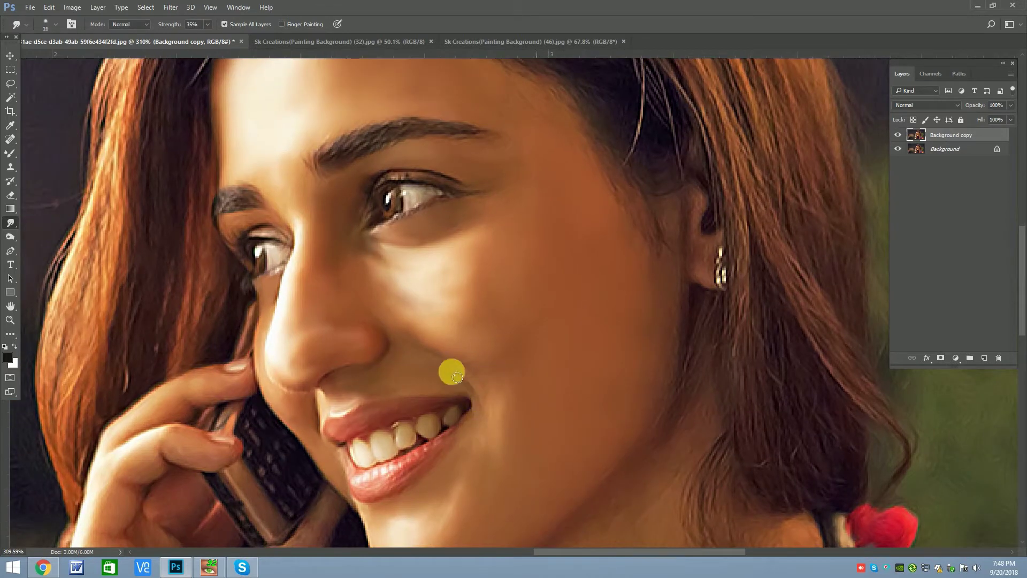
{"action": "scroll", "coordinate": [488, 416], "scroll_direction": "down", "scroll_amount": 2}
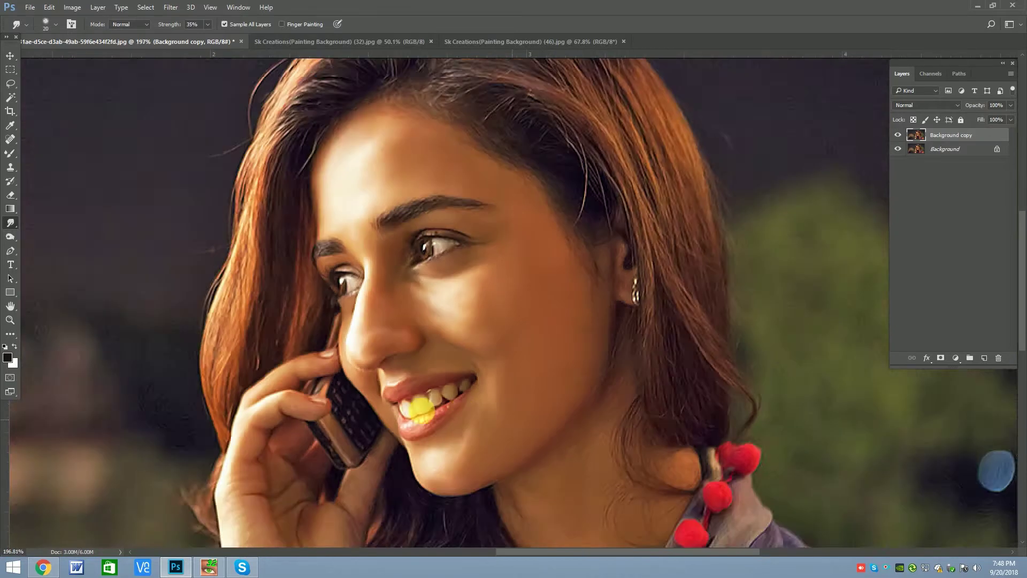
{"action": "scroll", "coordinate": [415, 408], "scroll_direction": "up", "scroll_amount": 2}
{"action": "key", "text": "bracketleft"}
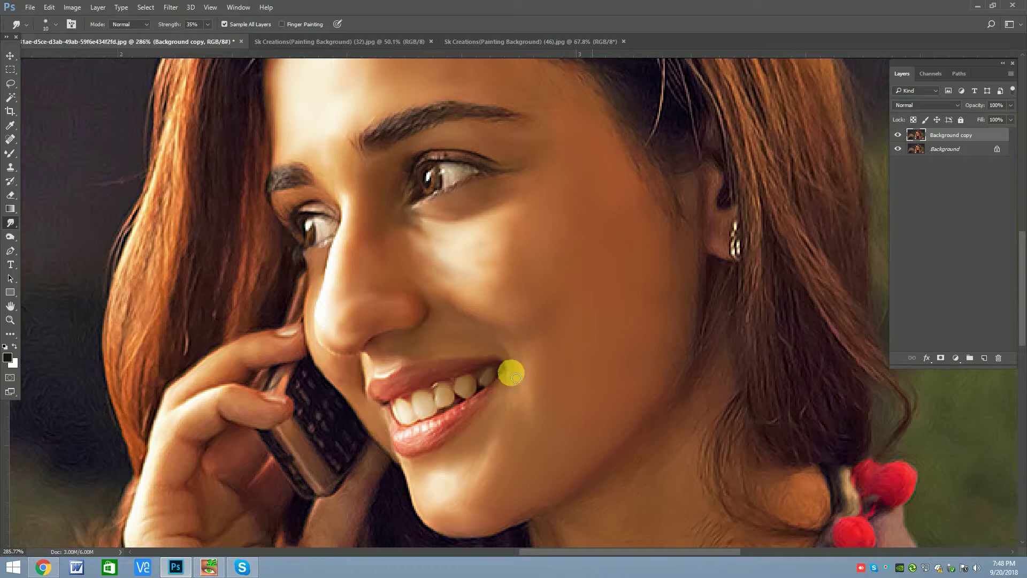
Smear the cheek skin beside the nose.
{"action": "scroll", "coordinate": [471, 486], "scroll_direction": "down", "scroll_amount": 1}
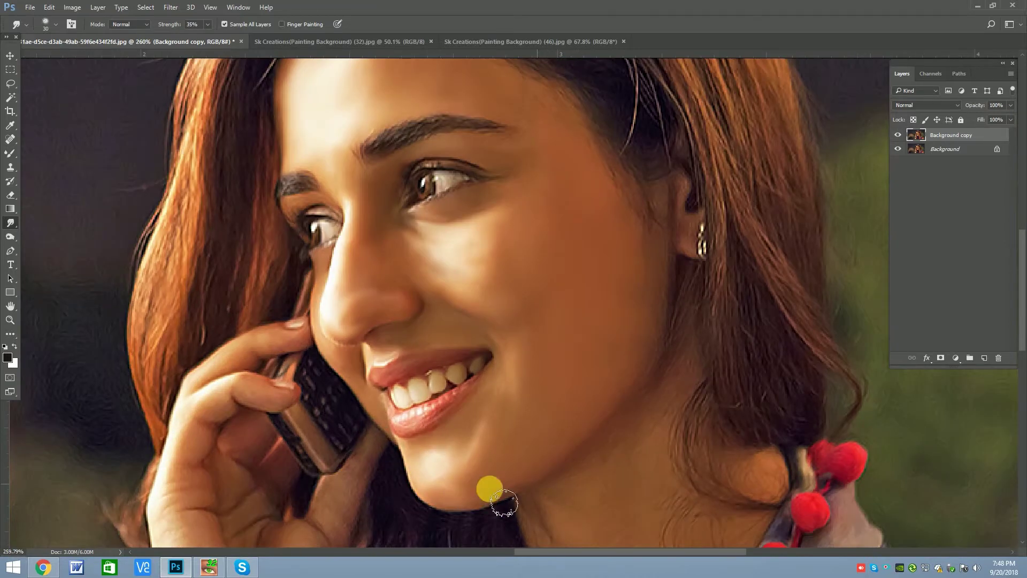
{"action": "scroll", "coordinate": [480, 512], "scroll_direction": "down", "scroll_amount": 5}
{"action": "scroll", "coordinate": [505, 424], "scroll_direction": "up", "scroll_amount": 5}
{"action": "key", "text": "bracketright"}
{"action": "key", "text": "bracketleft"}
{"action": "scroll", "coordinate": [407, 292], "scroll_direction": "down", "scroll_amount": 5}
{"action": "scroll", "coordinate": [406, 299], "scroll_direction": "up", "scroll_amount": 5}
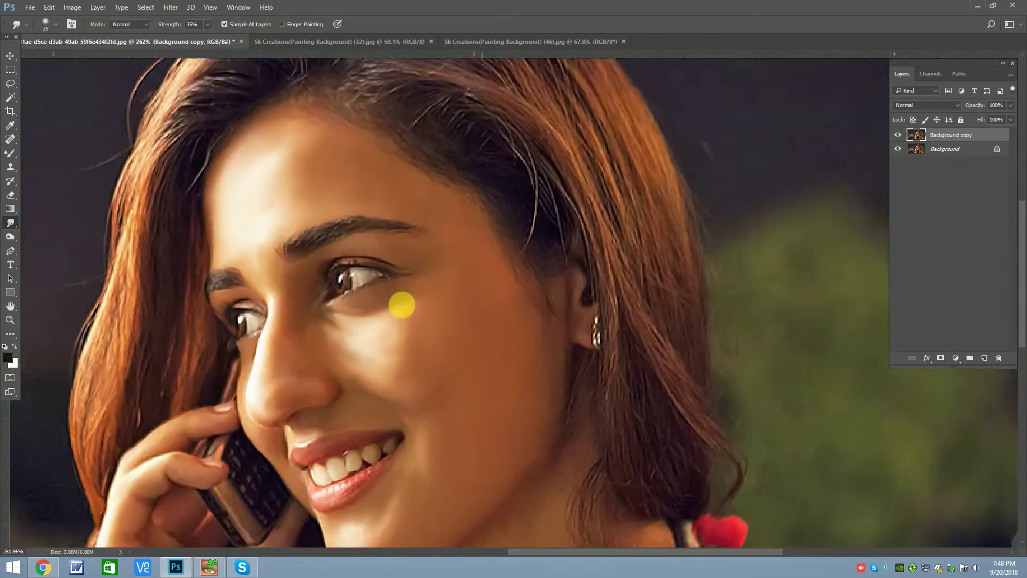
{"action": "key", "text": "bracketright"}
{"action": "key", "text": "bracketright"}
{"action": "left_click_drag", "start_coordinate": [424, 360], "coordinate": [440, 407]}
{"action": "key", "text": "bracketleft"}
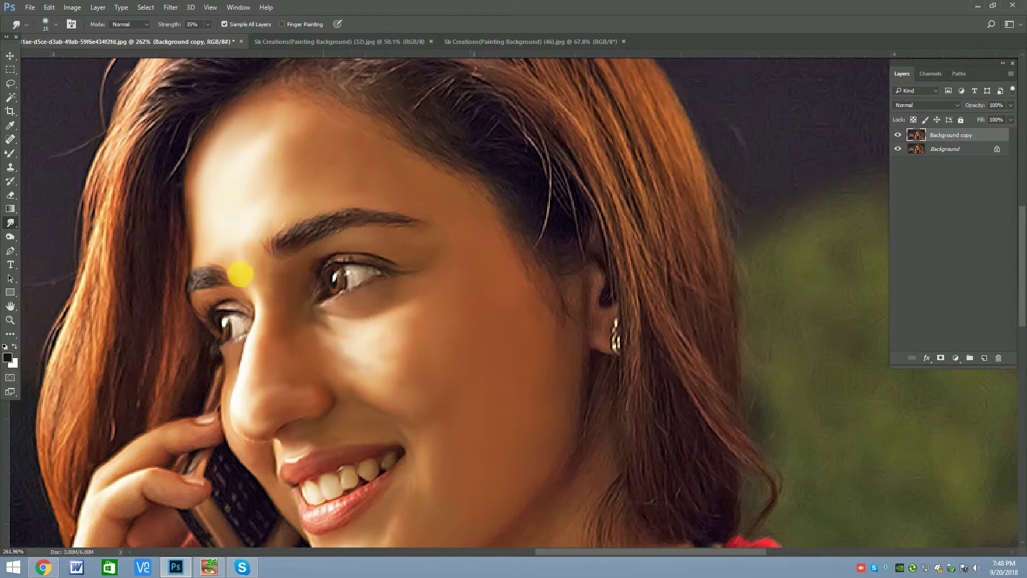
Smooth the skin under the eyebrow and from the temple onto the forehead.
{"action": "left_click_drag", "start_coordinate": [328, 262], "coordinate": [411, 248]}
{"action": "left_click_drag", "start_coordinate": [479, 240], "coordinate": [412, 185]}
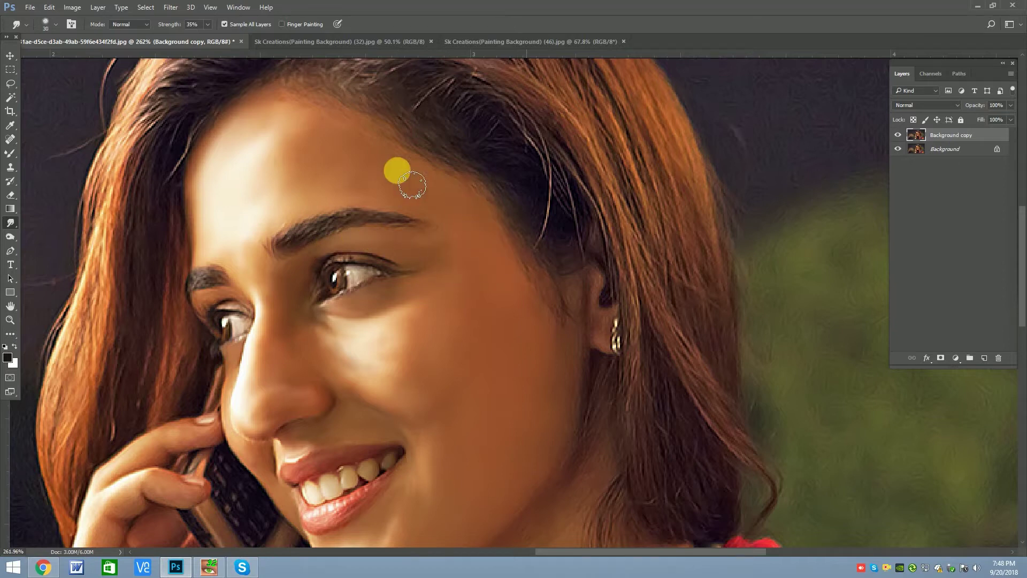
{"action": "scroll", "coordinate": [284, 169], "scroll_direction": "down", "scroll_amount": 3}
{"action": "key", "text": "bracketright"}
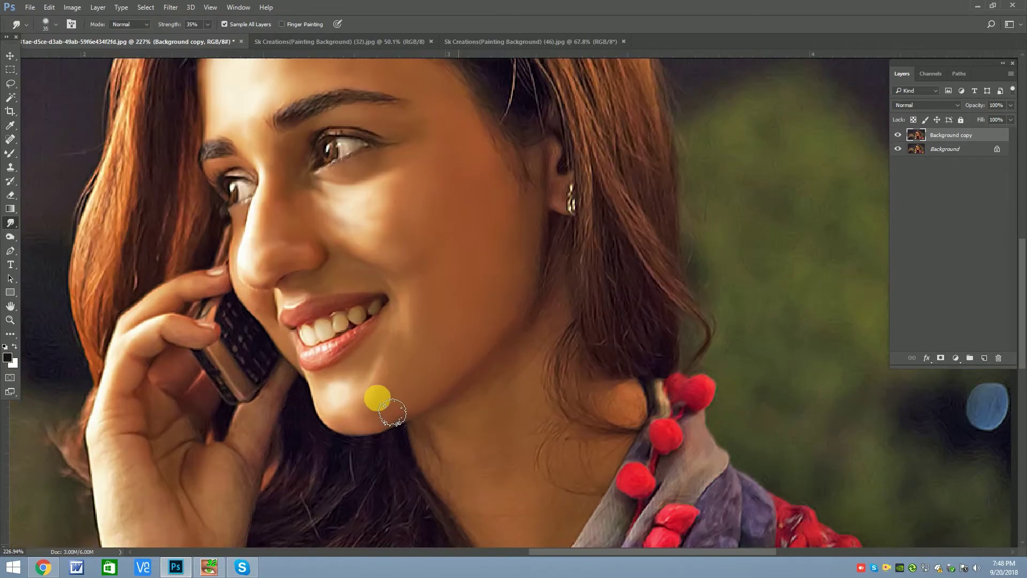
{"action": "scroll", "coordinate": [291, 344], "scroll_direction": "up", "scroll_amount": 3}
Shrink the Smudge brush and smear the palm skin into soft strokes.
{"action": "key", "text": "bracketleft"}
{"action": "key", "text": "bracketleft"}
{"action": "key", "text": "bracketleft"}
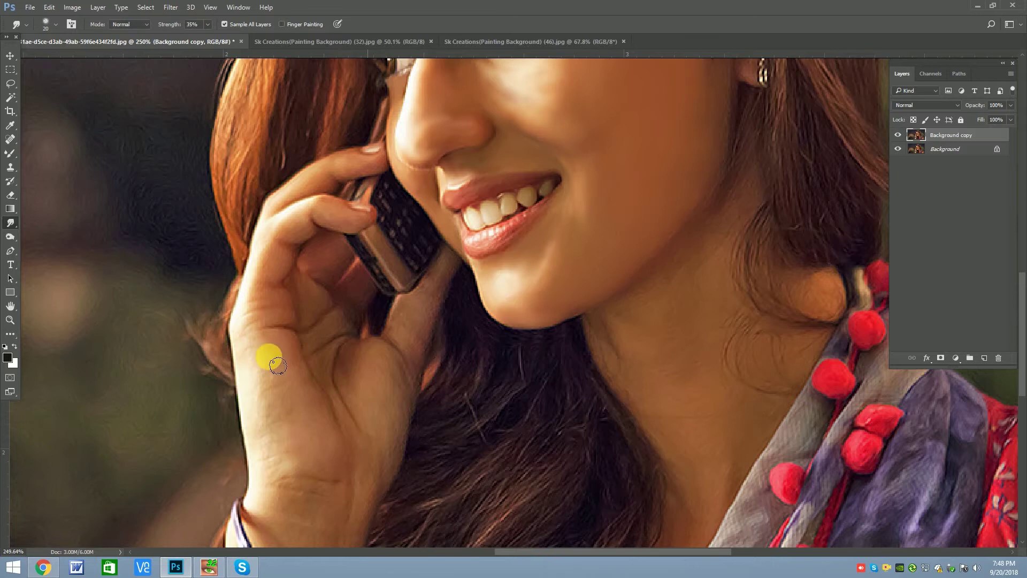
{"action": "left_click_drag", "start_coordinate": [340, 416], "coordinate": [275, 321]}
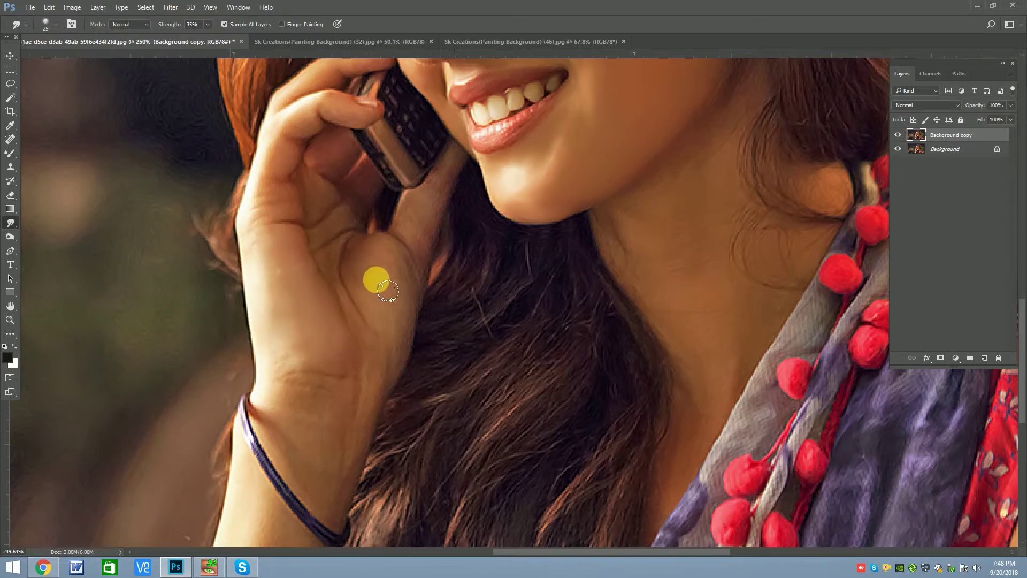
{"action": "left_click_drag", "start_coordinate": [387, 294], "coordinate": [393, 278]}
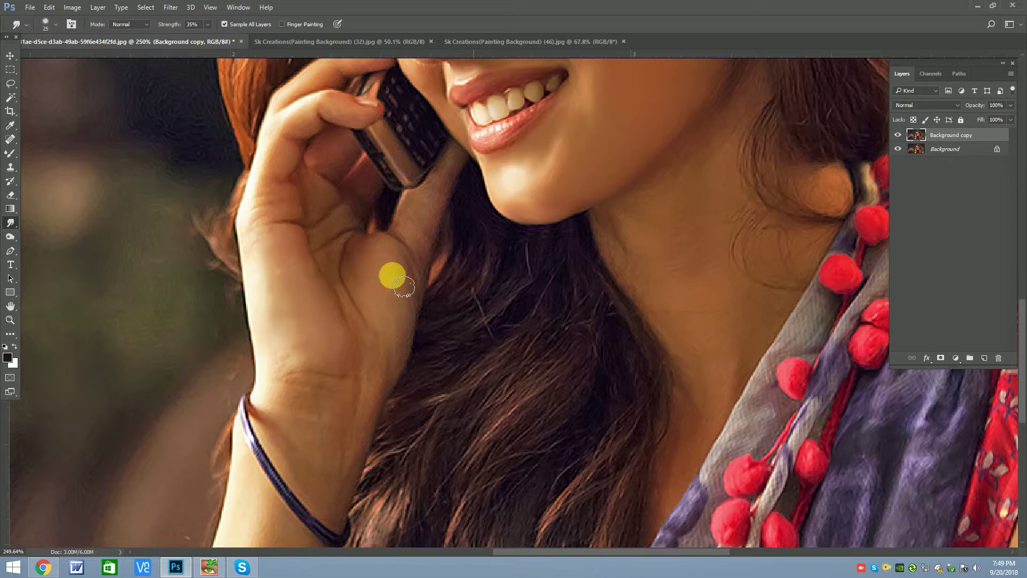
{"action": "key", "text": "bracketleft"}
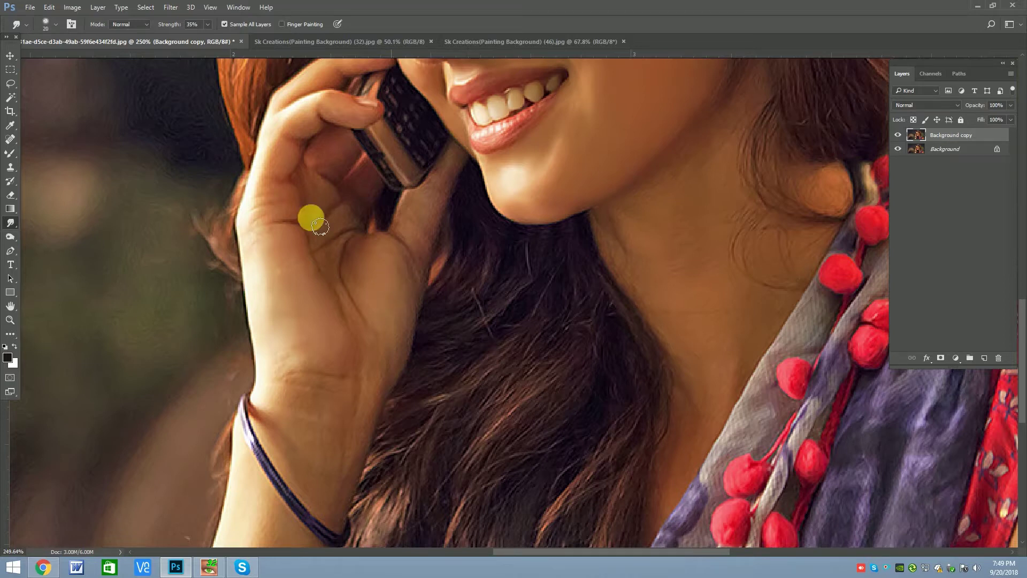
{"action": "scroll", "coordinate": [309, 218], "scroll_direction": "up", "scroll_amount": 3, "text": "alt"}
{"action": "left_click_drag", "start_coordinate": [235, 275], "coordinate": [273, 232]}
{"action": "key", "text": "bracketright"}
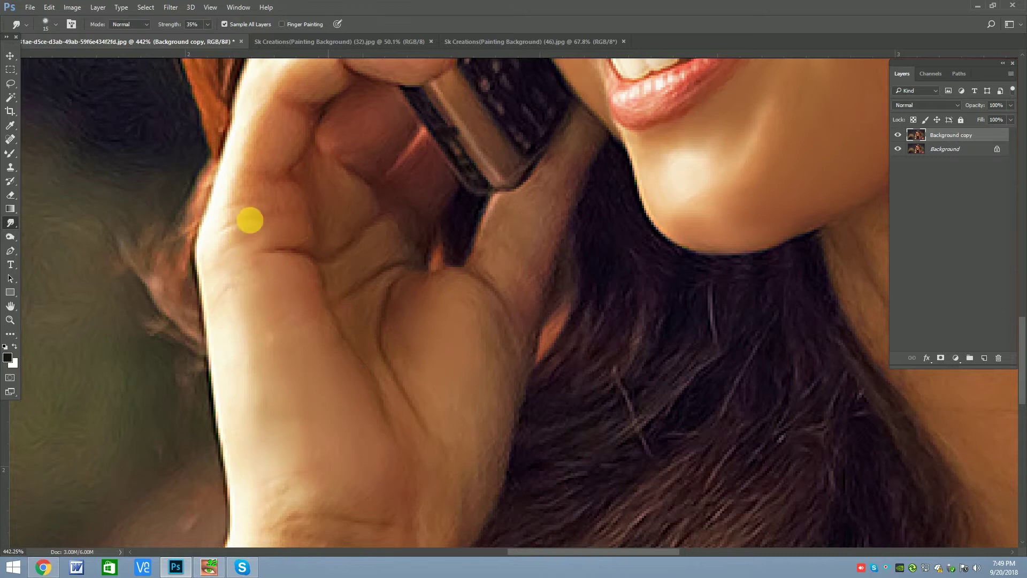
{"action": "scroll", "coordinate": [268, 182], "scroll_direction": "down", "scroll_amount": 3, "text": "alt"}
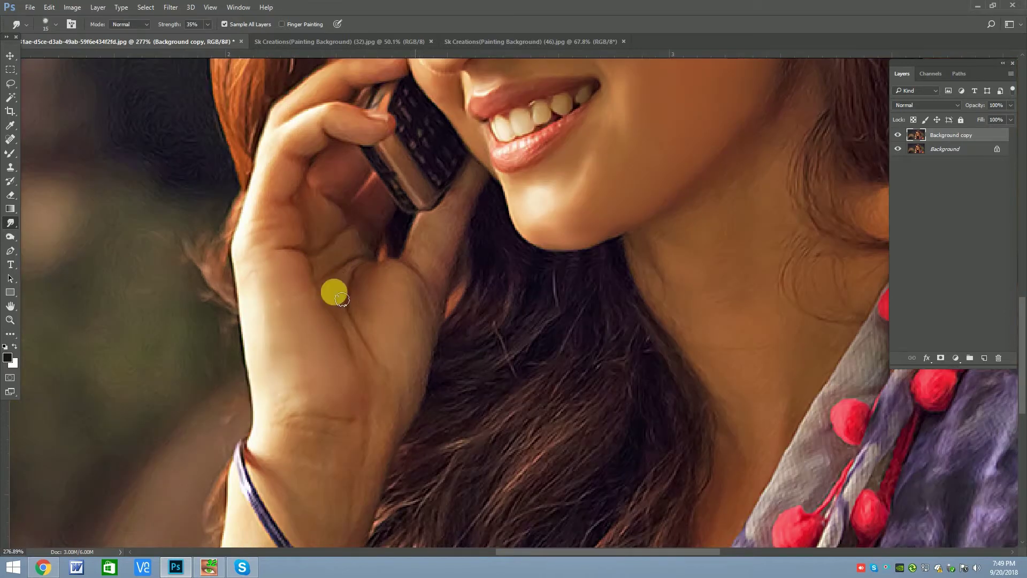
Smudge the skin along the wrist and bracelet.
{"action": "mouse_move", "coordinate": [372, 329]}
{"action": "left_mouse_down"}
{"action": "mouse_move", "coordinate": [378, 442]}
{"action": "mouse_move", "coordinate": [354, 304]}
{"action": "left_mouse_up"}
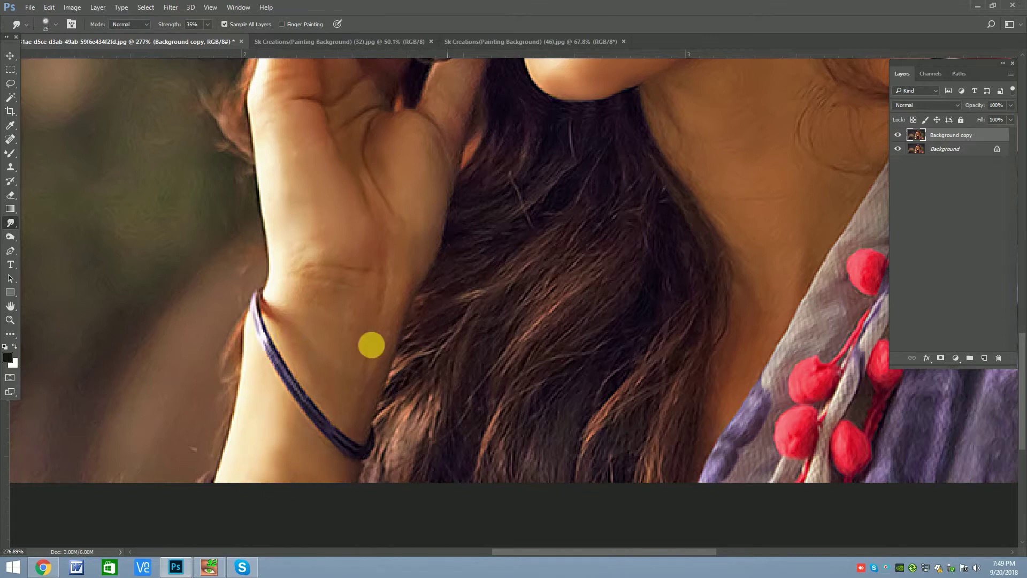
{"action": "left_click_drag", "start_coordinate": [353, 454], "coordinate": [303, 390]}
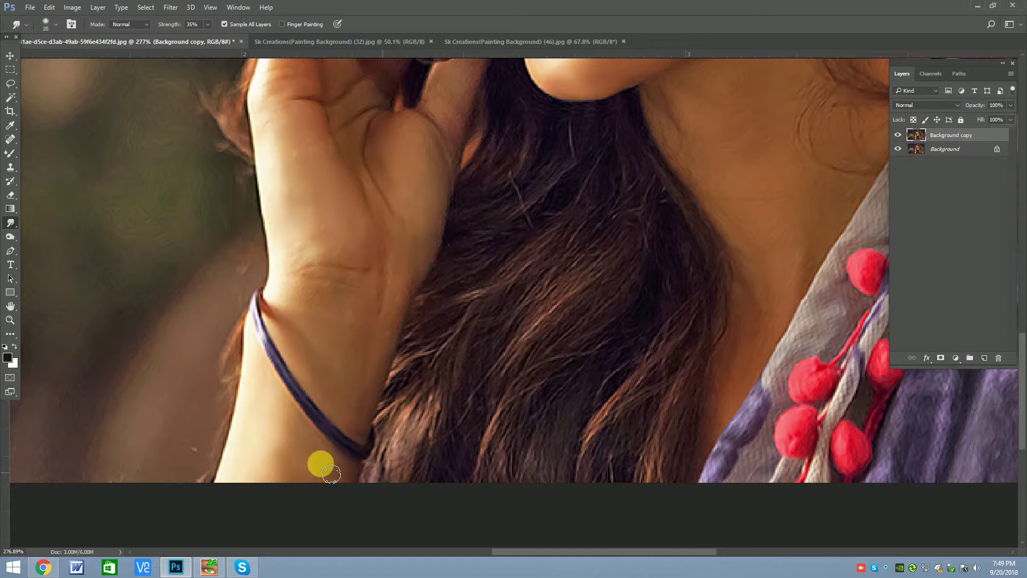
{"action": "scroll", "coordinate": [321, 466], "scroll_direction": "up", "scroll_amount": 3}
{"action": "scroll", "coordinate": [299, 470], "scroll_direction": "up", "scroll_amount": 2, "text": "alt"}
{"action": "key", "text": "bracketright"}
{"action": "key", "text": "bracketright"}
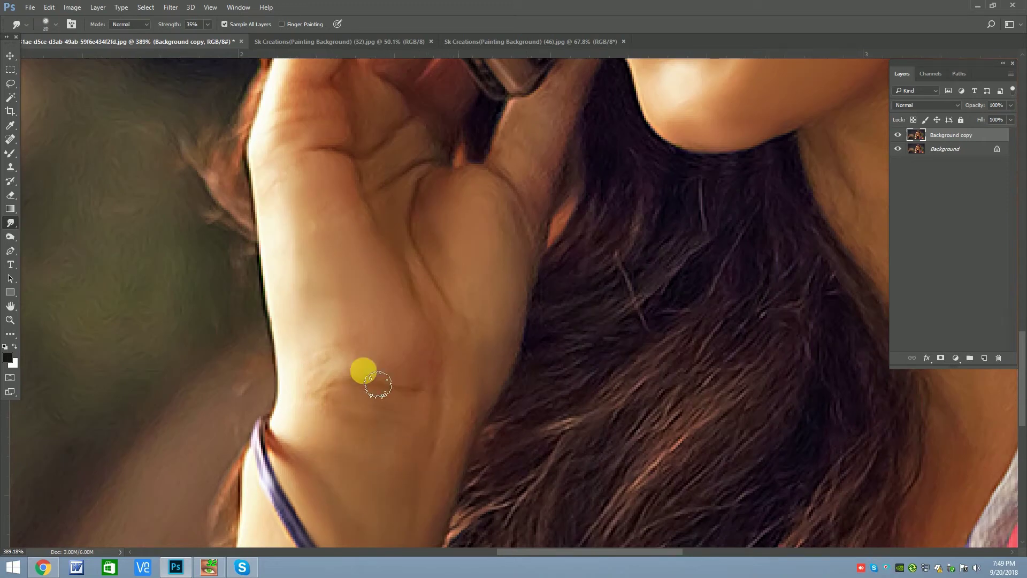
{"action": "scroll", "coordinate": [385, 374], "scroll_direction": "down", "scroll_amount": 1, "text": "alt"}
{"action": "scroll", "coordinate": [391, 428], "scroll_direction": "down", "scroll_amount": 2, "text": "alt"}
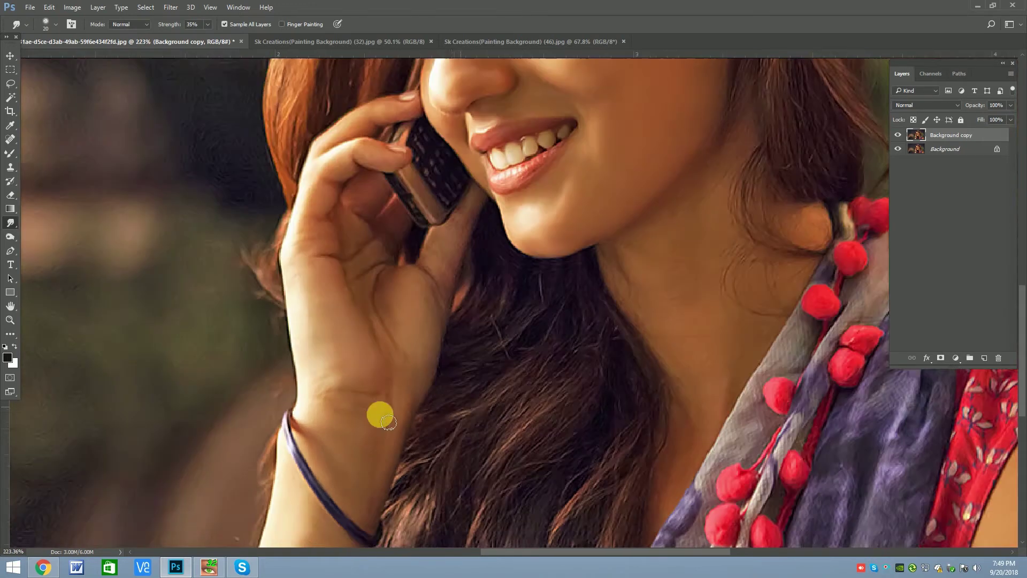
{"action": "scroll", "coordinate": [415, 319], "scroll_direction": "up", "scroll_amount": 2, "text": "alt"}
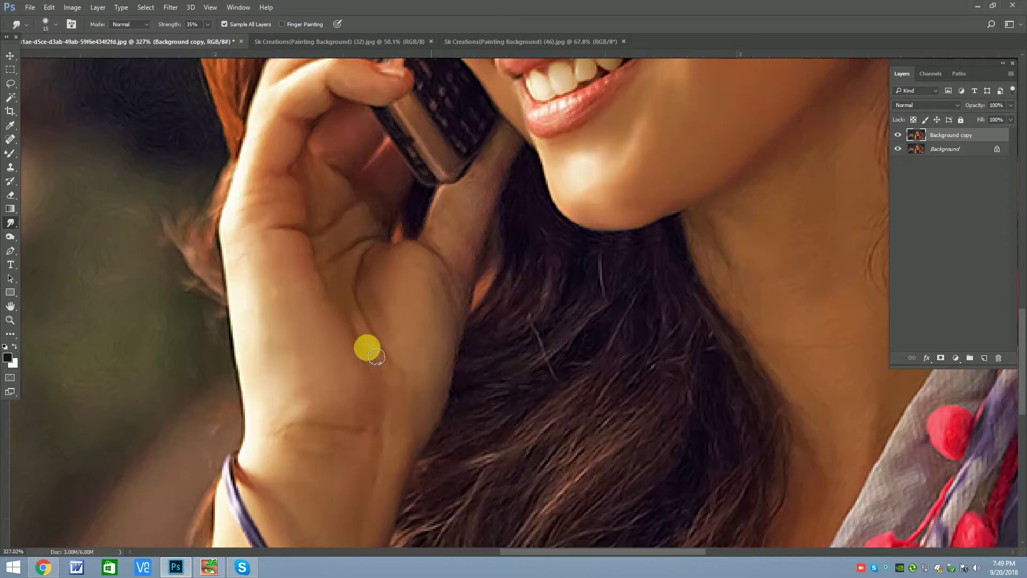
Smear the hand's skin and shadow tones upward and to the right.
{"action": "left_click_drag", "start_coordinate": [356, 329], "coordinate": [383, 356]}
{"action": "scroll", "coordinate": [299, 240], "scroll_direction": "up", "scroll_amount": 3}
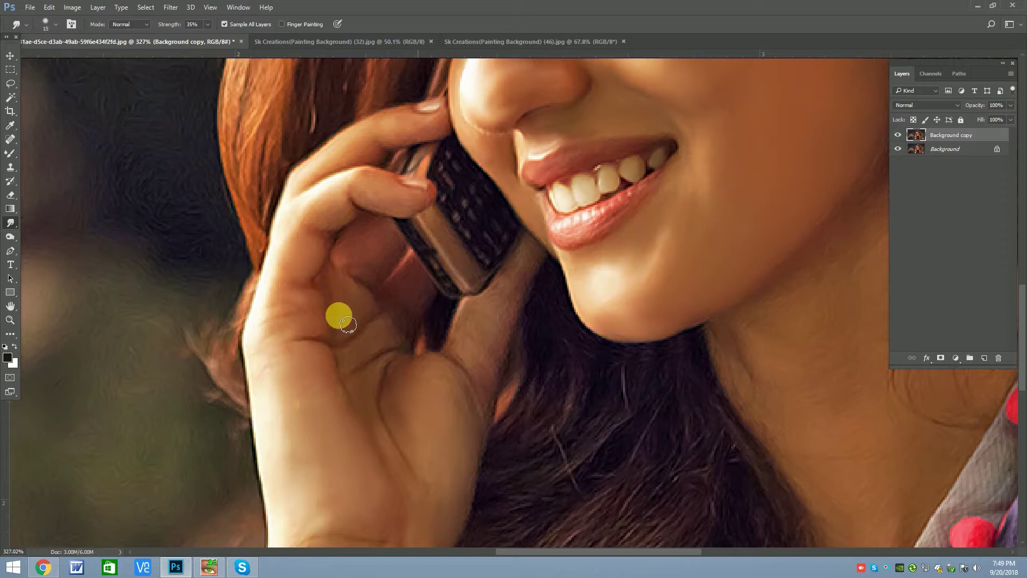
{"action": "mouse_move", "coordinate": [367, 318]}
{"action": "left_mouse_down"}
{"action": "mouse_move", "coordinate": [361, 265]}
{"action": "mouse_move", "coordinate": [396, 344]}
{"action": "mouse_move", "coordinate": [363, 373]}
{"action": "mouse_move", "coordinate": [311, 359]}
{"action": "left_mouse_up"}
{"action": "mouse_move", "coordinate": [400, 396]}
{"action": "left_mouse_down"}
{"action": "mouse_move", "coordinate": [444, 384]}
{"action": "mouse_move", "coordinate": [414, 418]}
{"action": "mouse_move", "coordinate": [509, 336]}
{"action": "mouse_move", "coordinate": [475, 374]}
{"action": "mouse_move", "coordinate": [495, 464]}
{"action": "mouse_move", "coordinate": [473, 544]}
{"action": "mouse_move", "coordinate": [471, 427]}
{"action": "mouse_move", "coordinate": [529, 260]}
{"action": "left_mouse_up"}
{"action": "key", "text": "bracketright"}
{"action": "key", "text": "bracketleft"}
{"action": "key", "text": "bracketleft"}
{"action": "key", "text": "bracketleft"}
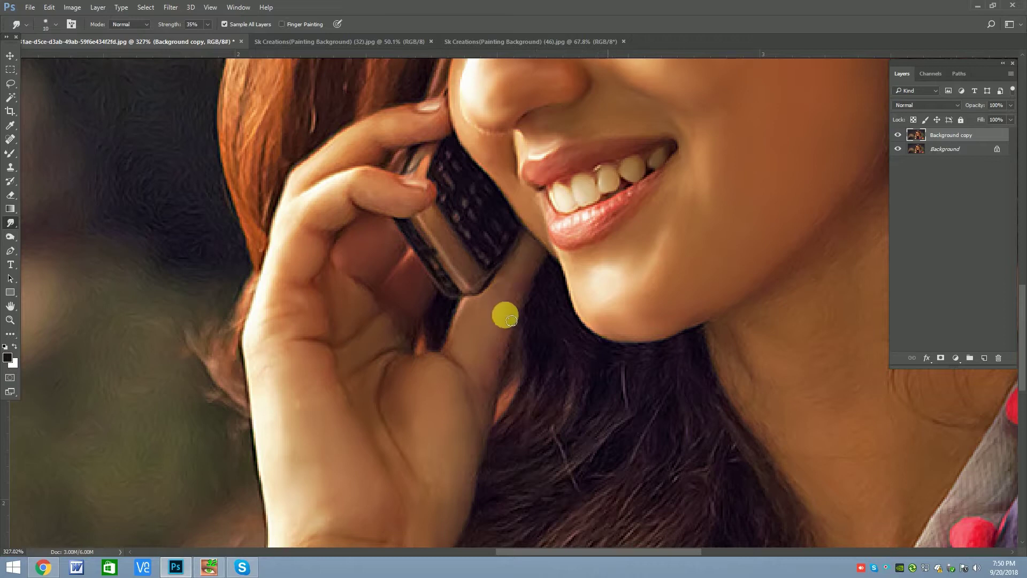
{"action": "scroll", "coordinate": [512, 331], "scroll_direction": "down", "scroll_amount": 5}
{"action": "scroll", "coordinate": [428, 302], "scroll_direction": "up", "scroll_amount": 6}
{"action": "key", "text": "bracketright"}
Smear the palm skin down and up, then blend the fingertip near the phone.
{"action": "left_click_drag", "start_coordinate": [422, 291], "coordinate": [401, 388]}
{"action": "key", "text": "bracketleft"}
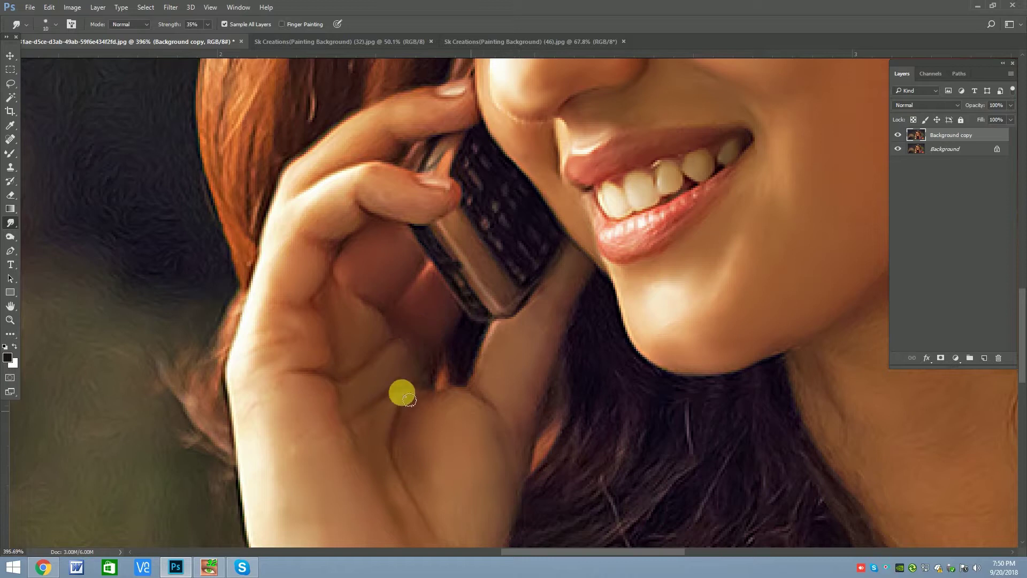
{"action": "key", "text": "bracketright"}
{"action": "left_click", "coordinate": [383, 415]}
{"action": "mouse_move", "coordinate": [368, 401]}
{"action": "left_mouse_down"}
{"action": "mouse_move", "coordinate": [347, 310]}
{"action": "mouse_move", "coordinate": [381, 332]}
{"action": "mouse_move", "coordinate": [378, 267]}
{"action": "mouse_move", "coordinate": [346, 210]}
{"action": "left_mouse_up"}
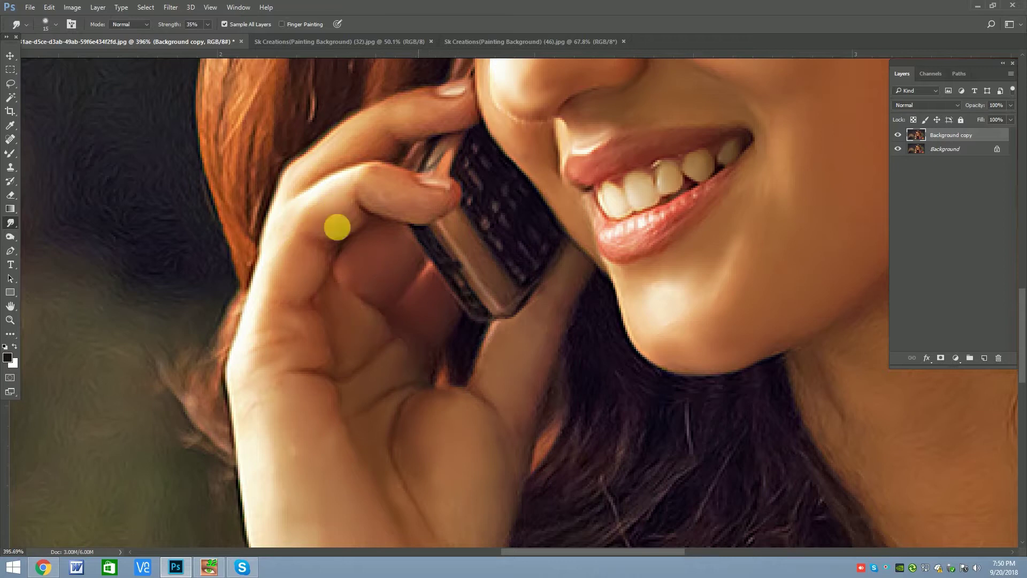
{"action": "left_click", "coordinate": [436, 120]}
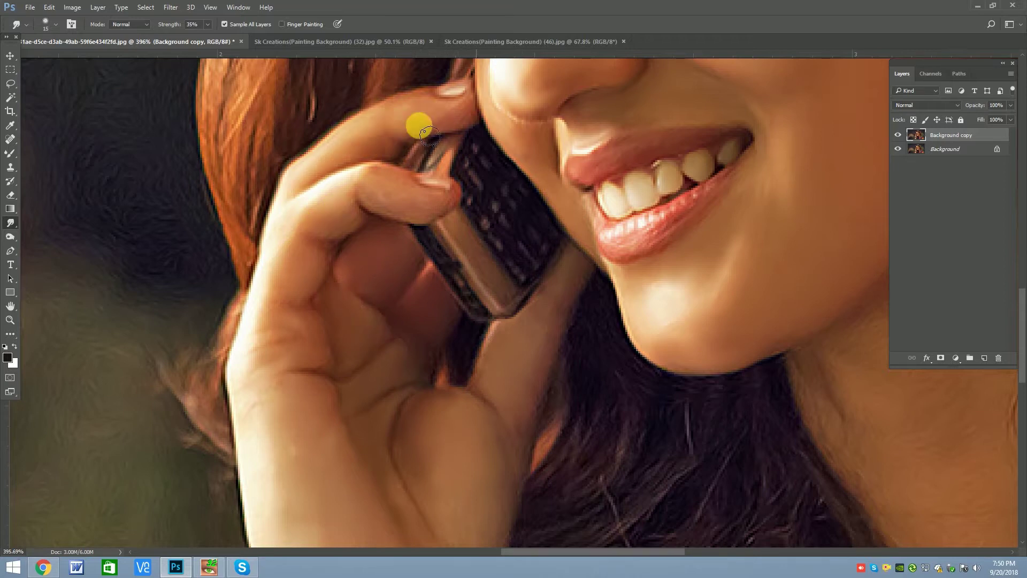
{"action": "left_click_drag", "start_coordinate": [419, 133], "coordinate": [343, 170]}
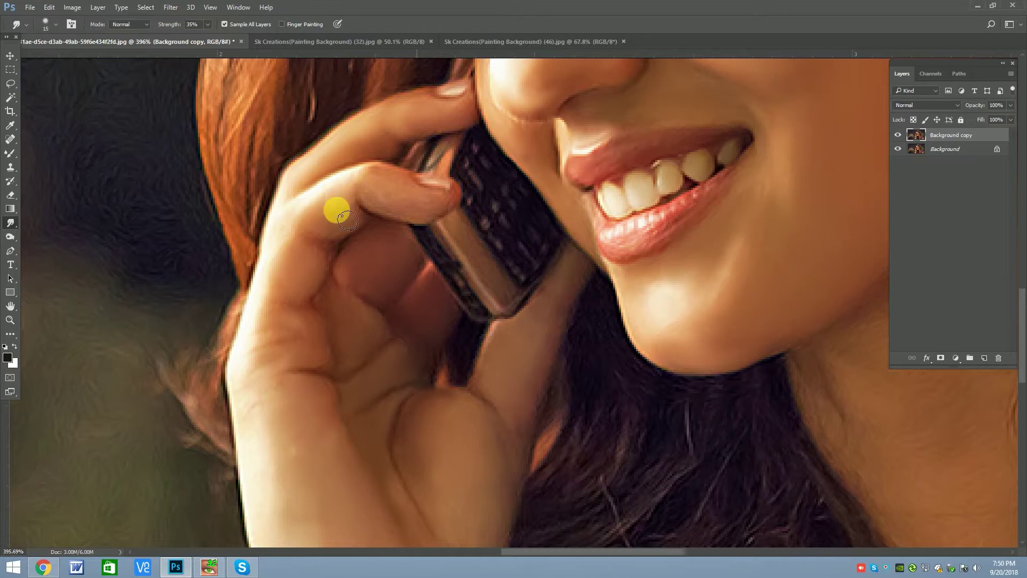
Smudge the skin down along the side of the hand.
{"action": "scroll", "coordinate": [297, 229], "scroll_direction": "down", "scroll_amount": 3}
{"action": "scroll", "coordinate": [390, 266], "scroll_direction": "up", "scroll_amount": 3}
{"action": "left_click_drag", "start_coordinate": [485, 243], "coordinate": [443, 356]}
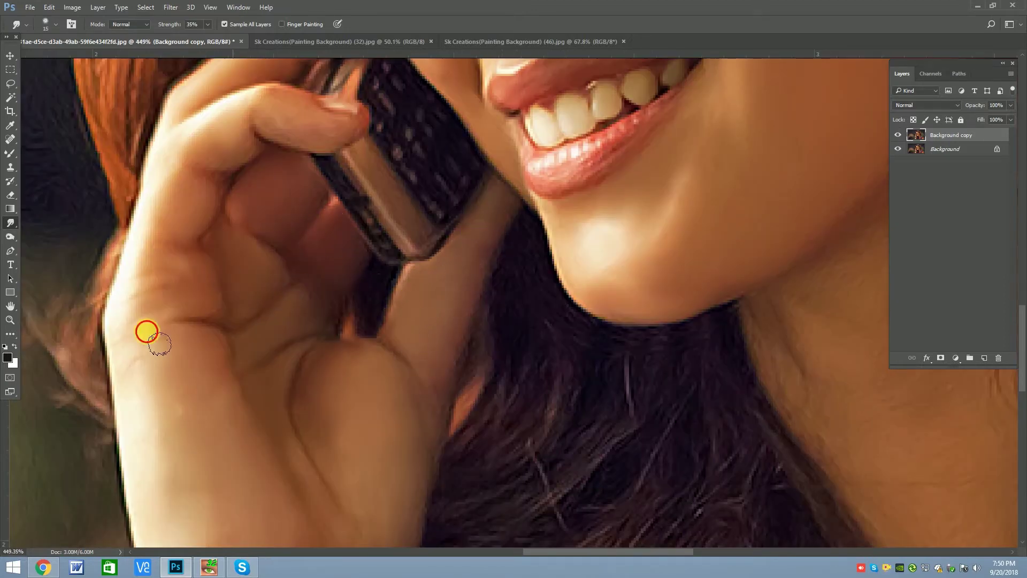
{"action": "scroll", "coordinate": [279, 267], "scroll_direction": "down", "scroll_amount": 2}
{"action": "scroll", "coordinate": [325, 262], "scroll_direction": "down", "scroll_amount": 2}
{"action": "scroll", "coordinate": [251, 422], "scroll_direction": "up", "scroll_amount": 1}
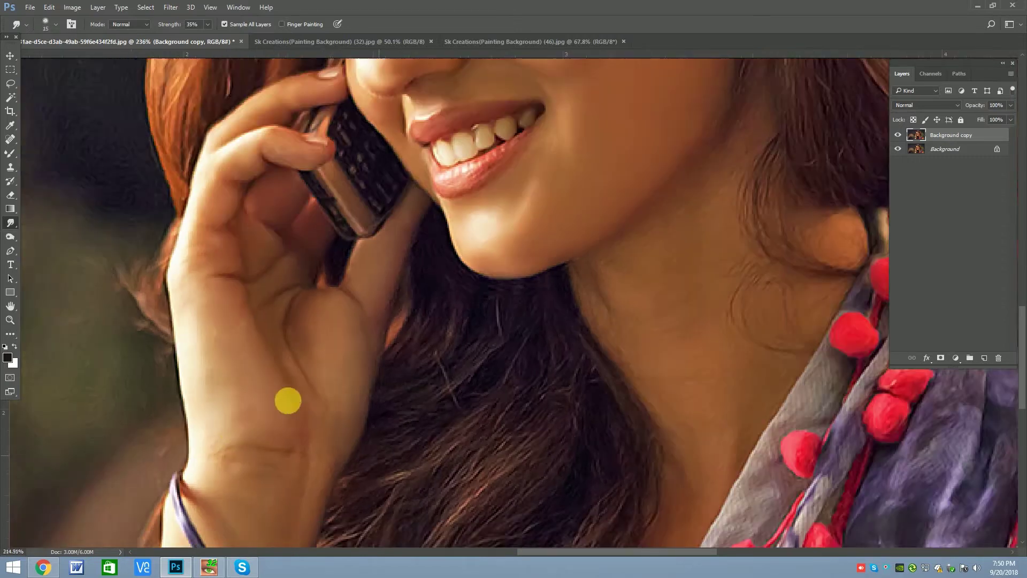
{"action": "scroll", "coordinate": [233, 430], "scroll_direction": "up", "scroll_amount": 1}
Enlarge the Smudge brush and smear most of the atozwalls.com watermark off the shoulder.
{"action": "scroll", "coordinate": [355, 314], "scroll_direction": "down", "scroll_amount": 4}
{"action": "scroll", "coordinate": [577, 389], "scroll_direction": "up", "scroll_amount": 4}
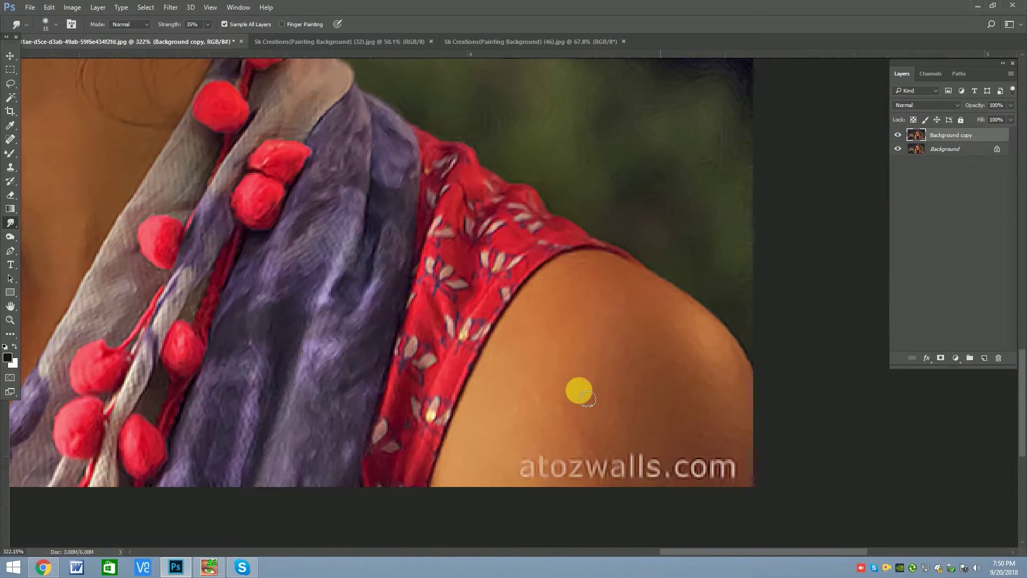
{"action": "scroll", "coordinate": [589, 426], "scroll_direction": "down", "scroll_amount": 1}
{"action": "key", "text": "bracketright"}
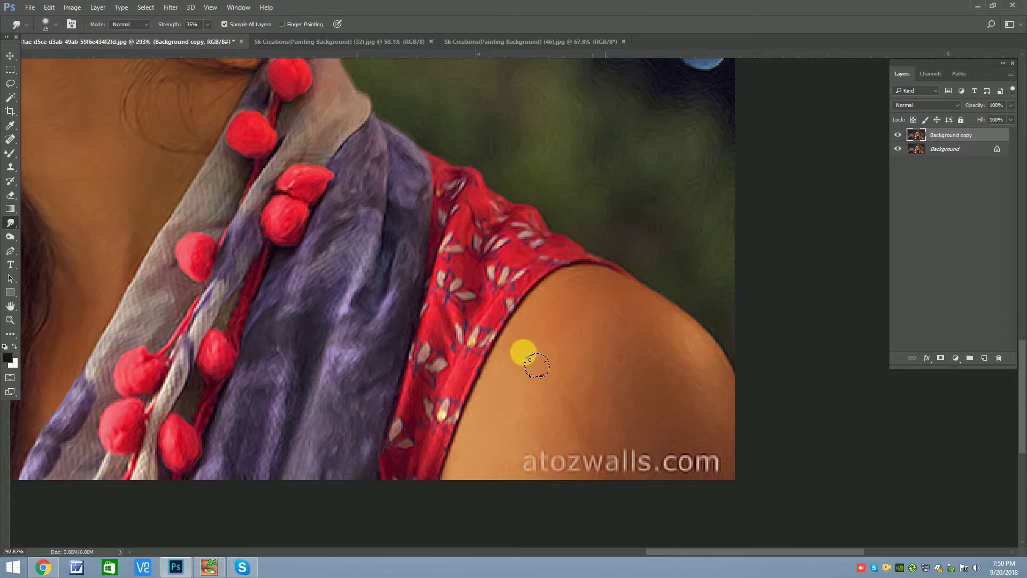
{"action": "mouse_move", "coordinate": [545, 433]}
{"action": "left_mouse_down"}
{"action": "mouse_move", "coordinate": [545, 454]}
{"action": "mouse_move", "coordinate": [598, 458]}
{"action": "mouse_move", "coordinate": [577, 459]}
{"action": "left_mouse_up"}
{"action": "scroll", "coordinate": [578, 459], "scroll_direction": "up", "scroll_amount": 1}
{"action": "key", "text": "bracketright"}
{"action": "mouse_move", "coordinate": [575, 502]}
{"action": "left_mouse_down"}
{"action": "mouse_move", "coordinate": [620, 440]}
{"action": "mouse_move", "coordinate": [662, 444]}
{"action": "left_mouse_up"}
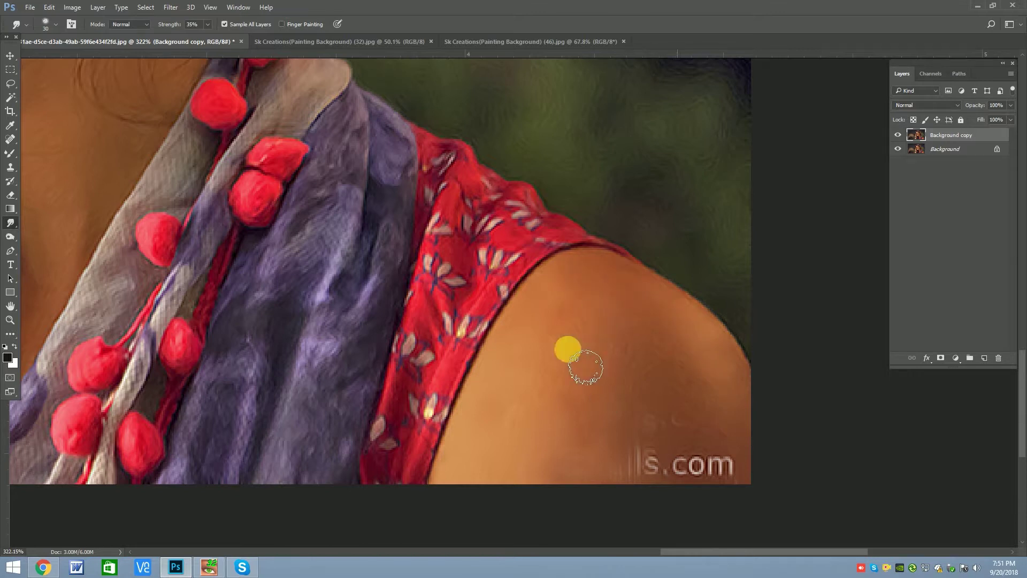
{"action": "scroll", "coordinate": [586, 382], "scroll_direction": "down", "scroll_amount": 5}
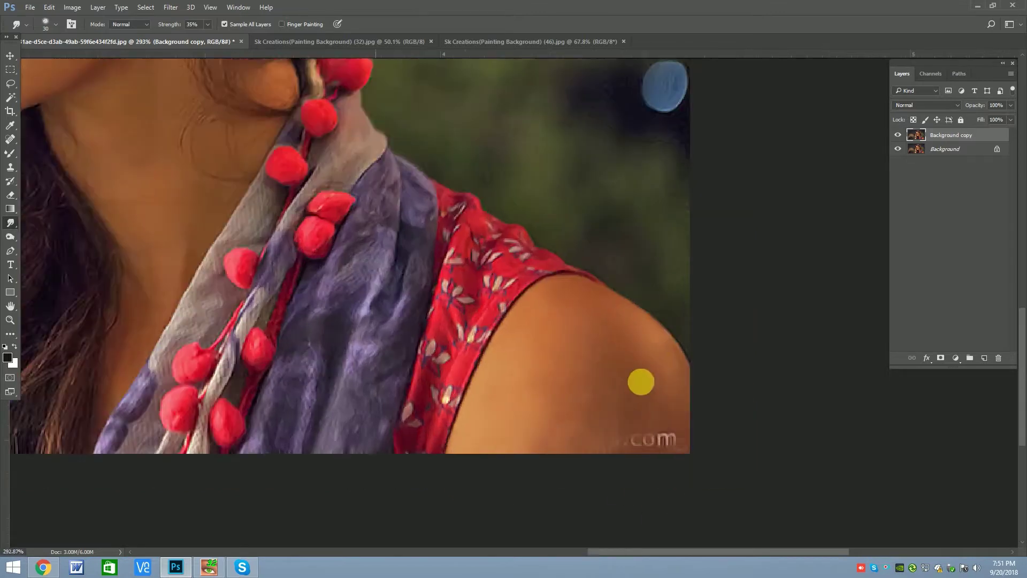
{"action": "scroll", "coordinate": [658, 398], "scroll_direction": "up", "scroll_amount": 5}
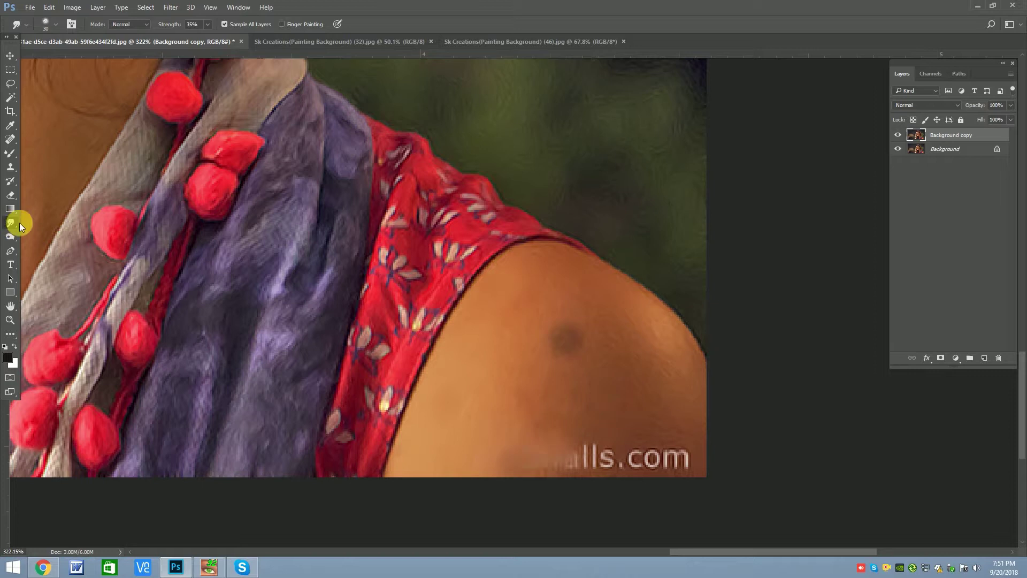
Clone clean skin over the leftover watermark letters and dark mark with a smaller Clone Stamp brush.
{"action": "right_click", "coordinate": [9, 166]}
{"action": "left_click", "coordinate": [36, 164]}
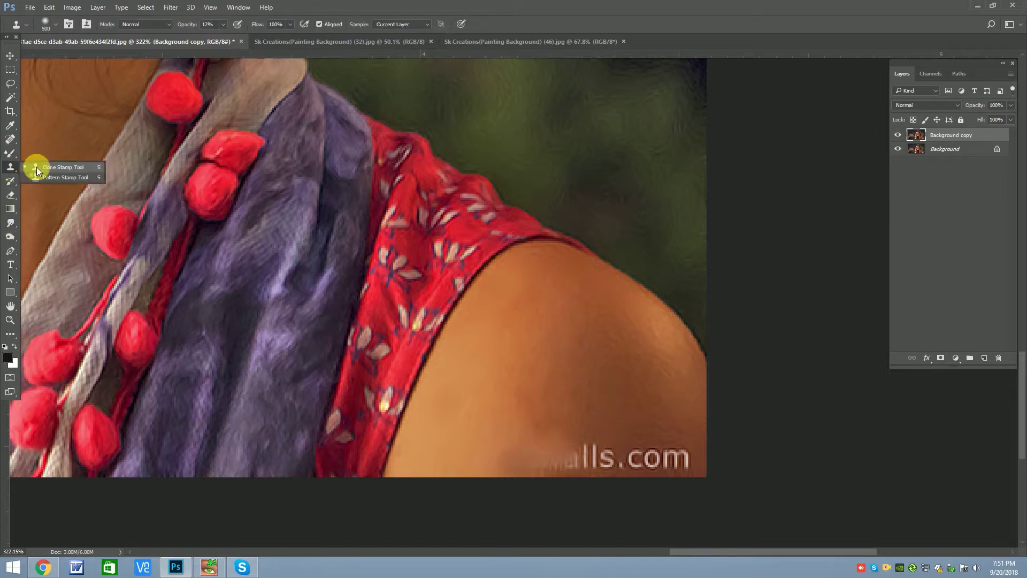
{"action": "scroll", "coordinate": [572, 419], "scroll_direction": "up", "scroll_amount": 1, "text": "alt"}
{"action": "key", "text": "bracketleft"}
{"action": "key", "text": "bracketleft"}
{"action": "key", "text": "bracketleft"}
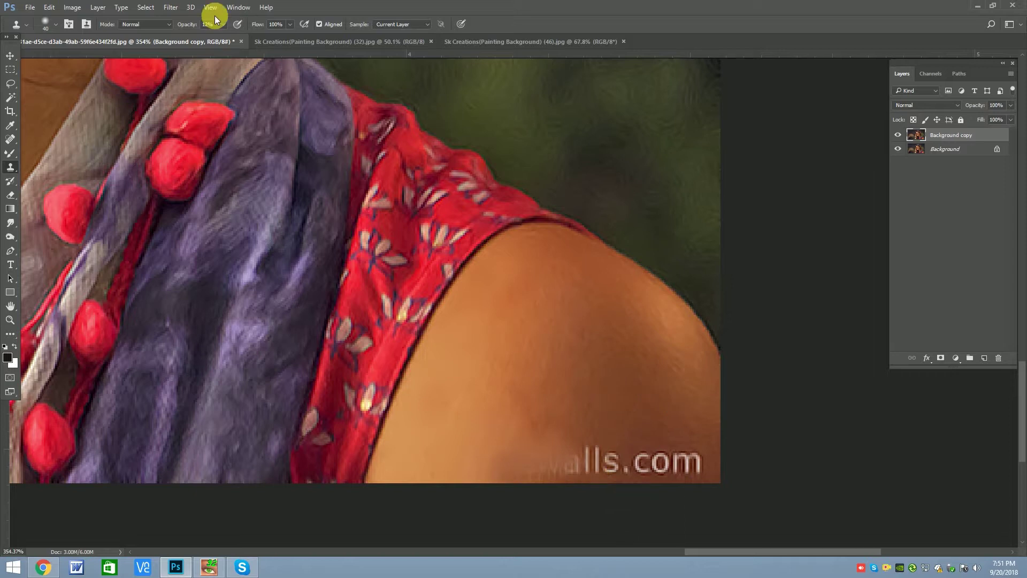
{"action": "mouse_move", "coordinate": [560, 488]}
{"action": "left_mouse_down"}
{"action": "mouse_move", "coordinate": [627, 520]}
{"action": "mouse_move", "coordinate": [551, 504]}
{"action": "left_mouse_up"}
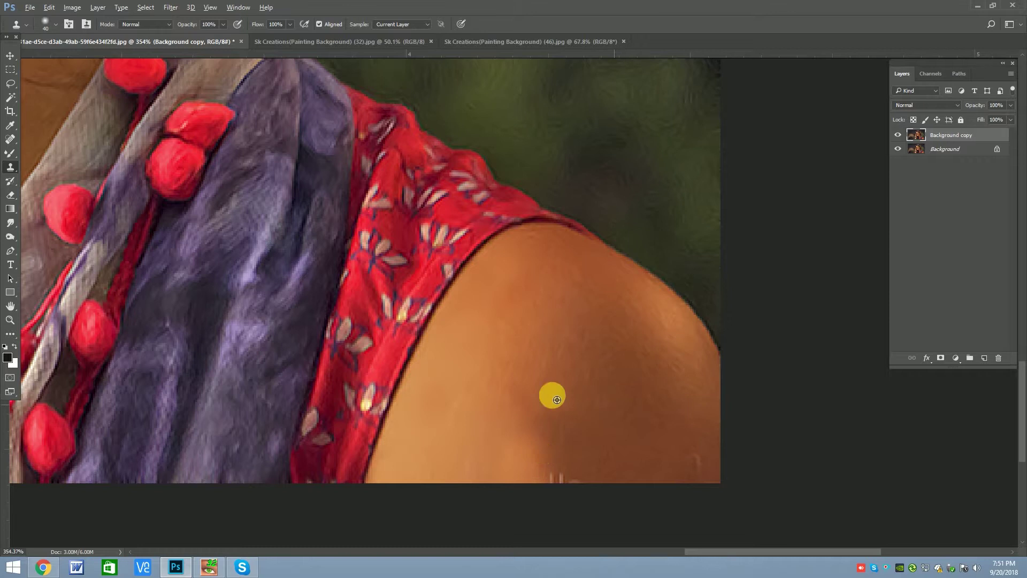
{"action": "left_click_drag", "start_coordinate": [657, 428], "coordinate": [672, 467]}
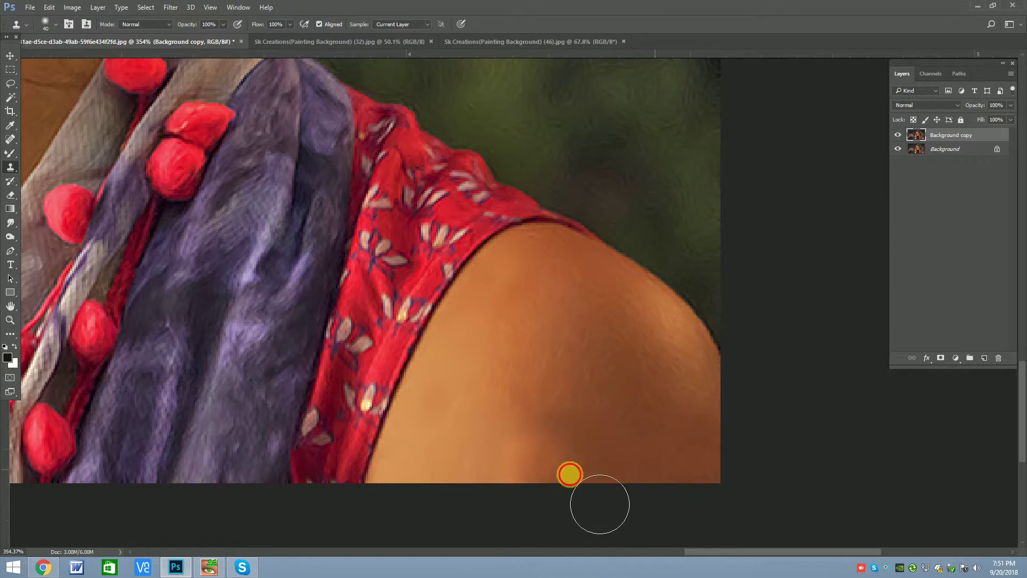
{"action": "left_click", "coordinate": [9, 224]}
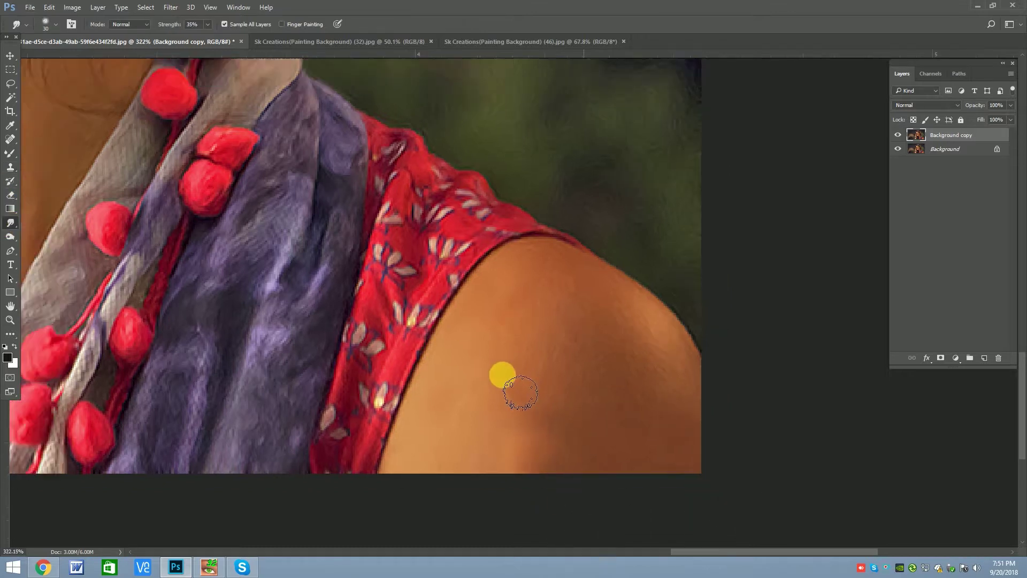
Smudge along the shoulder's edge and across its skin down to the image bottom.
{"action": "scroll", "coordinate": [500, 372], "scroll_direction": "up", "scroll_amount": 1}
{"action": "scroll", "coordinate": [636, 349], "scroll_direction": "up", "scroll_amount": 1}
{"action": "mouse_move", "coordinate": [640, 333]}
{"action": "left_mouse_down"}
{"action": "mouse_move", "coordinate": [532, 241]}
{"action": "mouse_move", "coordinate": [650, 312]}
{"action": "mouse_move", "coordinate": [695, 360]}
{"action": "mouse_move", "coordinate": [680, 374]}
{"action": "mouse_move", "coordinate": [528, 249]}
{"action": "mouse_move", "coordinate": [481, 268]}
{"action": "left_mouse_up"}
{"action": "mouse_move", "coordinate": [517, 328]}
{"action": "left_mouse_down"}
{"action": "mouse_move", "coordinate": [729, 431]}
{"action": "mouse_move", "coordinate": [713, 506]}
{"action": "mouse_move", "coordinate": [675, 416]}
{"action": "mouse_move", "coordinate": [617, 383]}
{"action": "mouse_move", "coordinate": [506, 355]}
{"action": "mouse_move", "coordinate": [431, 406]}
{"action": "mouse_move", "coordinate": [349, 496]}
{"action": "mouse_move", "coordinate": [461, 509]}
{"action": "mouse_move", "coordinate": [530, 399]}
{"action": "mouse_move", "coordinate": [553, 412]}
{"action": "mouse_move", "coordinate": [608, 390]}
{"action": "mouse_move", "coordinate": [580, 471]}
{"action": "left_mouse_up"}
{"action": "scroll", "coordinate": [580, 470], "scroll_direction": "down", "scroll_amount": 1}
{"action": "mouse_move", "coordinate": [587, 362]}
{"action": "left_mouse_down"}
{"action": "mouse_move", "coordinate": [543, 391]}
{"action": "mouse_move", "coordinate": [635, 351]}
{"action": "mouse_move", "coordinate": [560, 291]}
{"action": "mouse_move", "coordinate": [460, 299]}
{"action": "left_mouse_up"}
{"action": "key", "text": "bracketleft"}
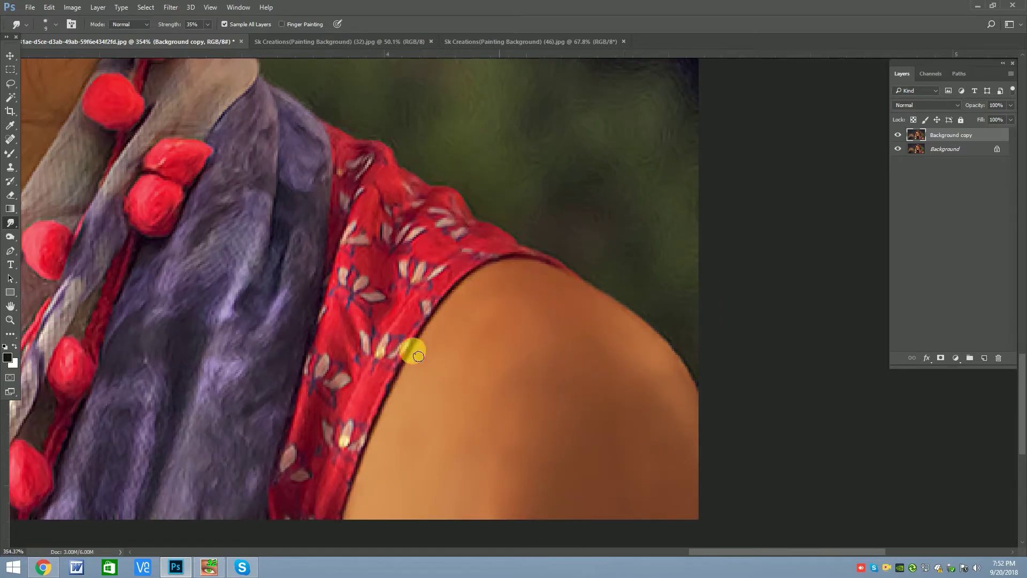
{"action": "mouse_move", "coordinate": [502, 422]}
{"action": "left_mouse_down"}
{"action": "mouse_move", "coordinate": [518, 537]}
{"action": "mouse_move", "coordinate": [557, 415]}
{"action": "mouse_move", "coordinate": [374, 518]}
{"action": "mouse_move", "coordinate": [408, 463]}
{"action": "mouse_move", "coordinate": [672, 477]}
{"action": "mouse_move", "coordinate": [608, 378]}
{"action": "mouse_move", "coordinate": [605, 342]}
{"action": "mouse_move", "coordinate": [516, 305]}
{"action": "mouse_move", "coordinate": [624, 371]}
{"action": "mouse_move", "coordinate": [674, 497]}
{"action": "left_mouse_up"}
{"action": "key", "text": "bracketright"}
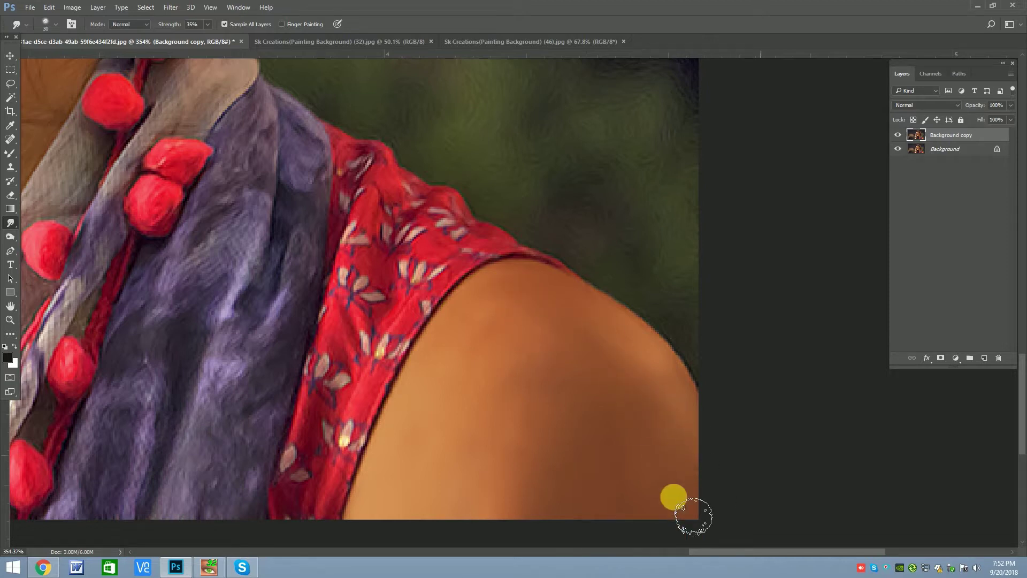
{"action": "scroll", "coordinate": [688, 524], "scroll_direction": "down", "scroll_amount": 5}
Shrink the Smudge brush and smudge the skin along the jaw.
{"action": "scroll", "coordinate": [623, 323], "scroll_direction": "up", "scroll_amount": 3}
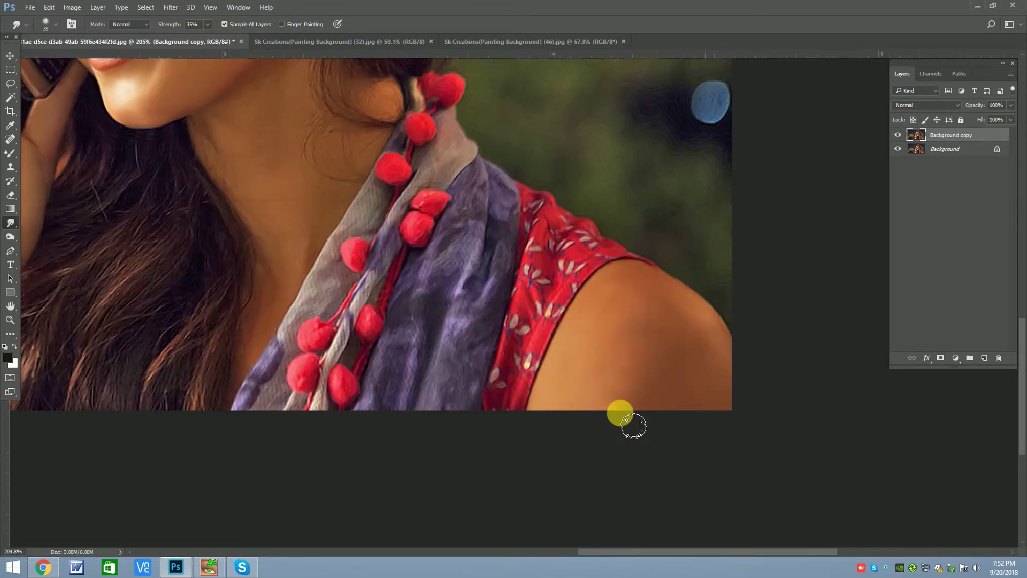
{"action": "scroll", "coordinate": [591, 383], "scroll_direction": "down", "scroll_amount": 2}
{"action": "scroll", "coordinate": [362, 229], "scroll_direction": "up", "scroll_amount": 1}
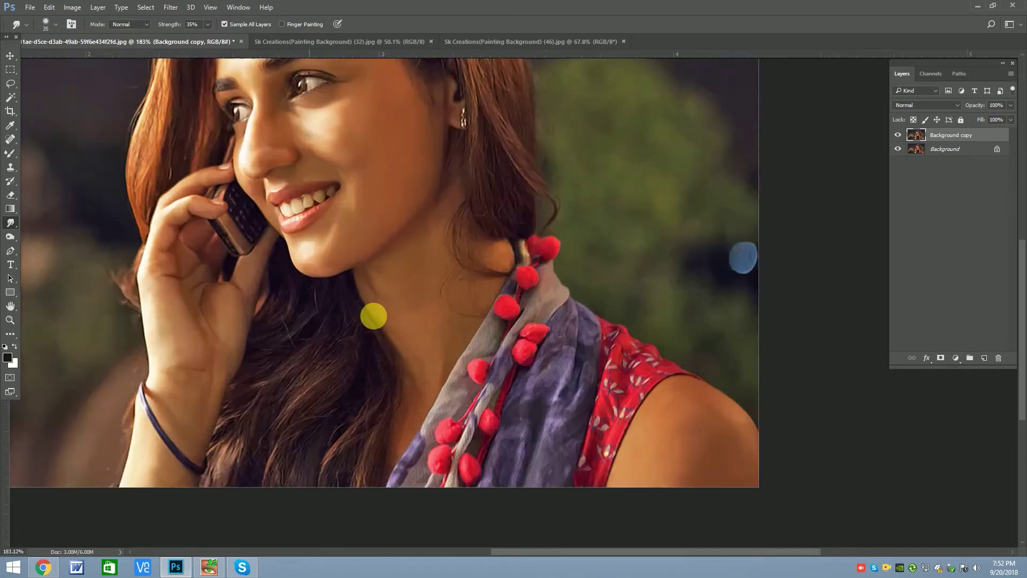
{"action": "scroll", "coordinate": [373, 316], "scroll_direction": "up", "scroll_amount": 1}
{"action": "key", "text": "bracketleft"}
{"action": "key", "text": "bracketleft"}
{"action": "key", "text": "bracketleft"}
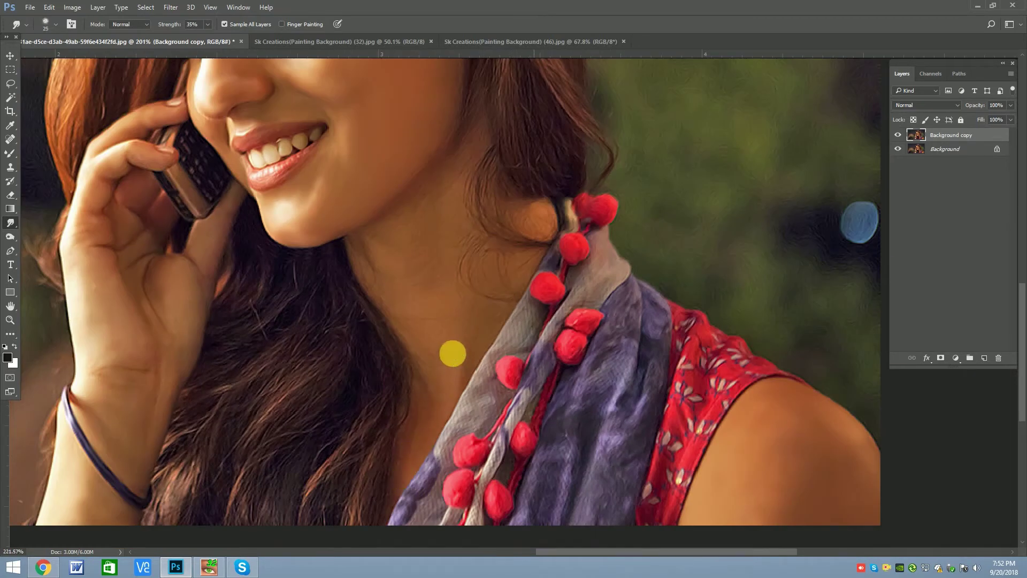
{"action": "scroll", "coordinate": [452, 353], "scroll_direction": "up", "scroll_amount": 1}
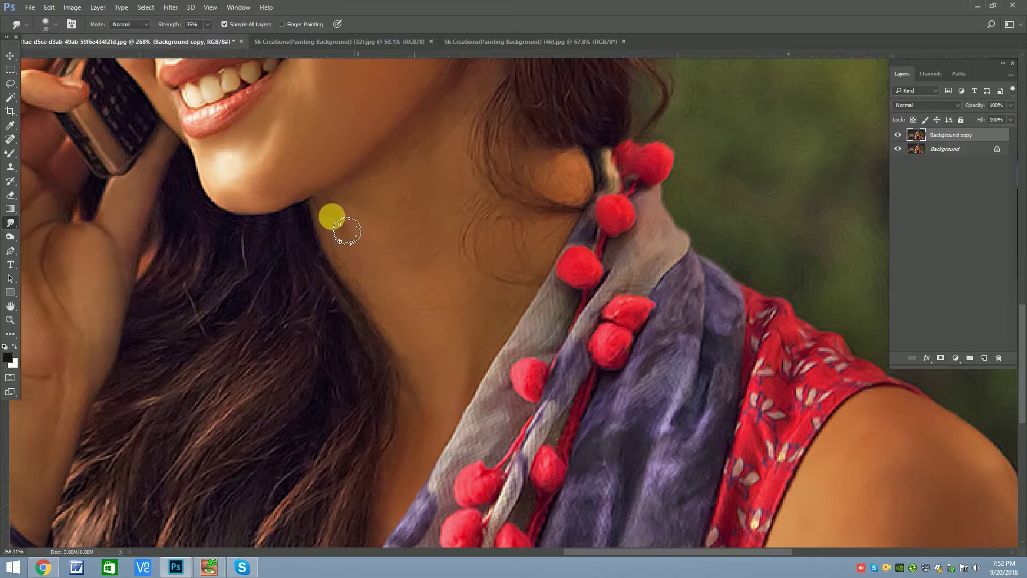
{"action": "key", "text": "bracketleft"}
{"action": "scroll", "coordinate": [362, 220], "scroll_direction": "up", "scroll_amount": 1}
{"action": "scroll", "coordinate": [339, 176], "scroll_direction": "down", "scroll_amount": 2}
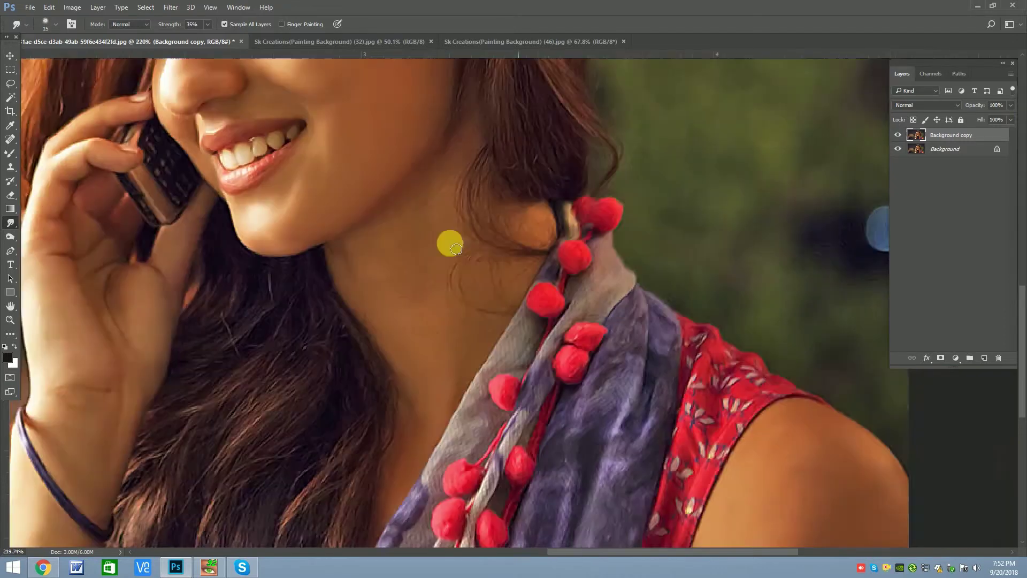
{"action": "scroll", "coordinate": [449, 241], "scroll_direction": "up", "scroll_amount": 2}
{"action": "left_click_drag", "start_coordinate": [357, 234], "coordinate": [458, 134]}
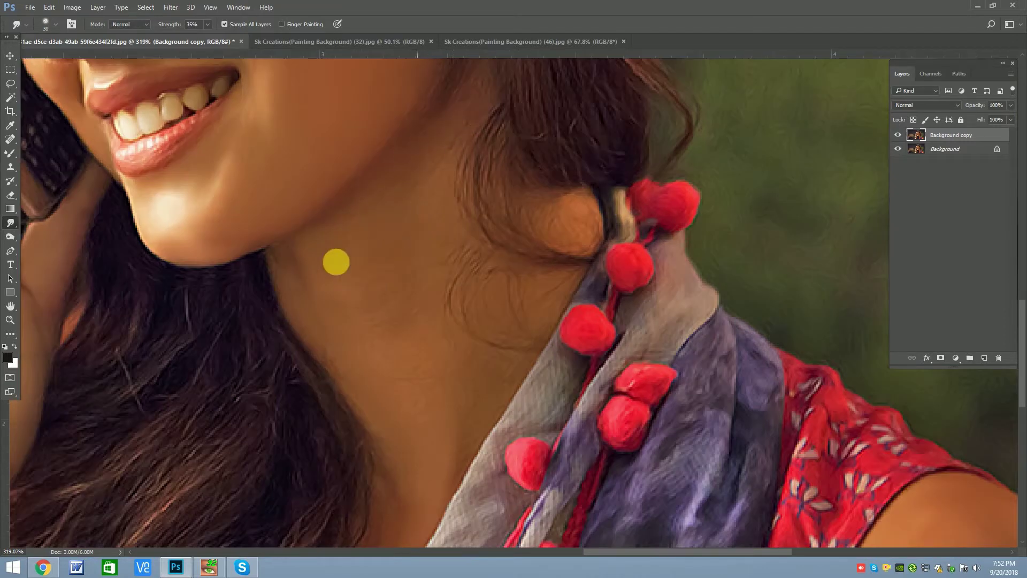
Smudge the neck skin across and down-left in several strokes.
{"action": "key", "text": "bracketright"}
{"action": "left_click_drag", "start_coordinate": [332, 294], "coordinate": [479, 396]}
{"action": "key", "text": "bracketleft"}
{"action": "left_click_drag", "start_coordinate": [480, 396], "coordinate": [367, 450]}
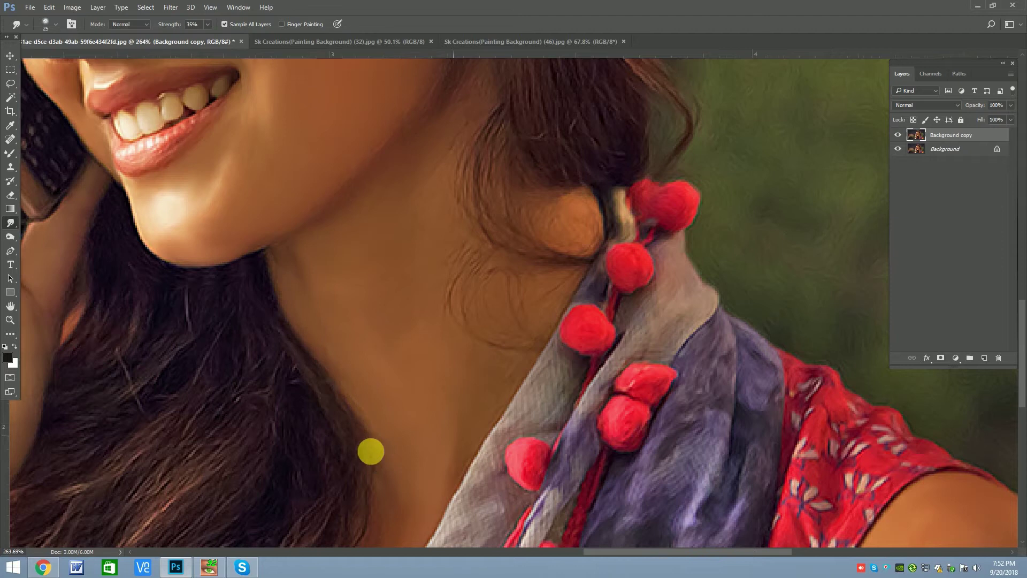
{"action": "key", "text": "bracketleft"}
{"action": "key", "text": "bracketleft"}
{"action": "scroll", "coordinate": [459, 245], "scroll_direction": "up", "scroll_amount": 3}
{"action": "left_click_drag", "start_coordinate": [428, 276], "coordinate": [367, 339]}
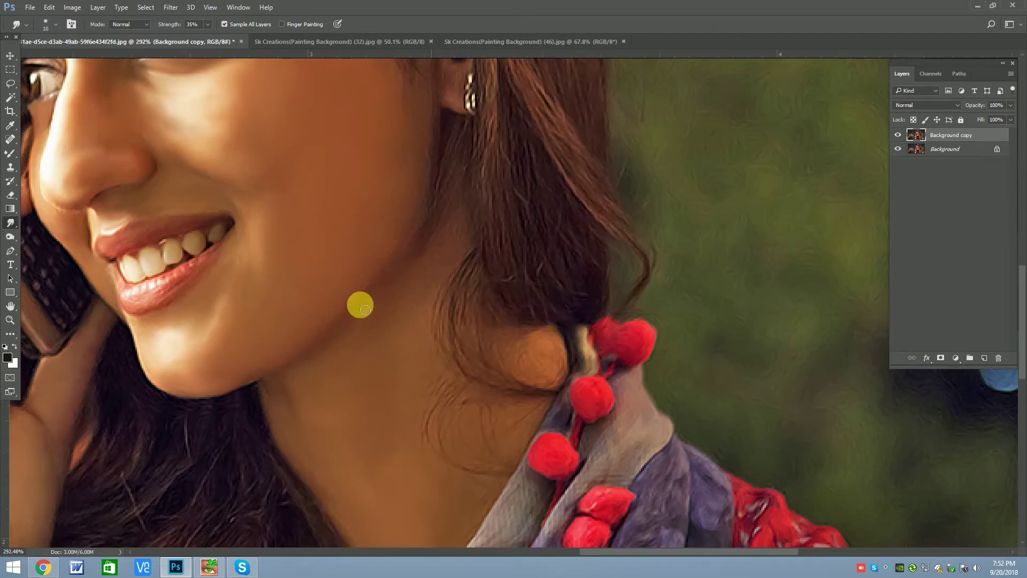
{"action": "left_click_drag", "start_coordinate": [279, 393], "coordinate": [351, 374]}
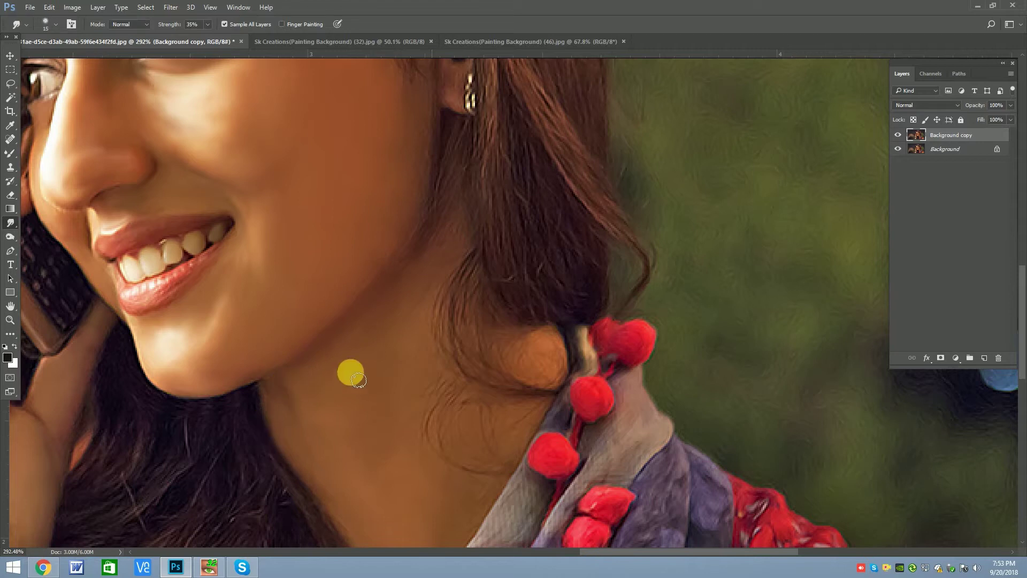
Blend the neck skin further with back-and-forth strokes.
{"action": "scroll", "coordinate": [375, 369], "scroll_direction": "up", "scroll_amount": 1}
{"action": "key", "text": "bracketright"}
{"action": "mouse_move", "coordinate": [495, 348]}
{"action": "left_mouse_down"}
{"action": "mouse_move", "coordinate": [470, 437]}
{"action": "mouse_move", "coordinate": [406, 374]}
{"action": "mouse_move", "coordinate": [470, 442]}
{"action": "mouse_move", "coordinate": [417, 399]}
{"action": "left_mouse_up"}
{"action": "scroll", "coordinate": [609, 304], "scroll_direction": "down", "scroll_amount": 3}
{"action": "scroll", "coordinate": [564, 218], "scroll_direction": "up", "scroll_amount": 3}
{"action": "key", "text": "bracketleft"}
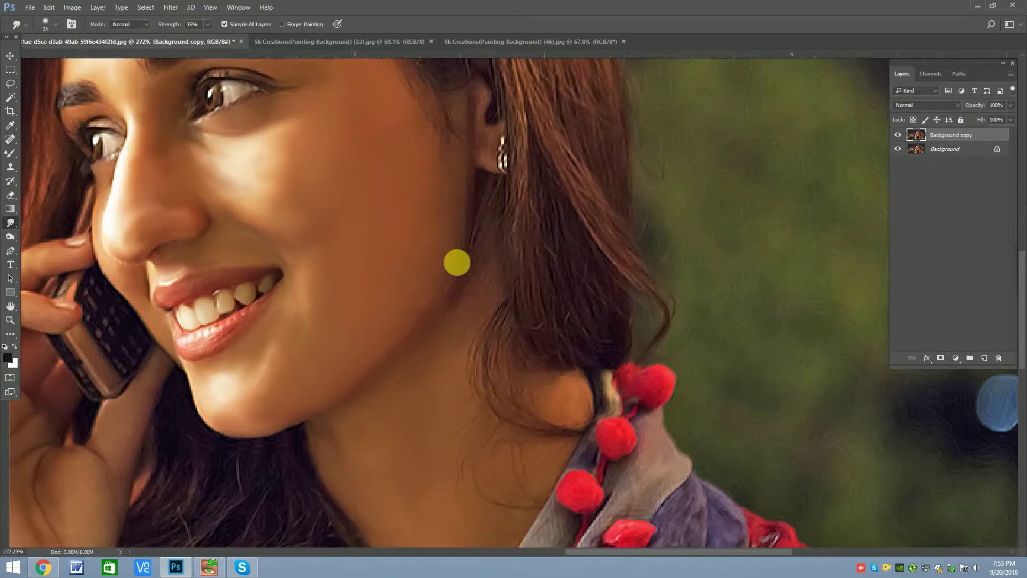
{"action": "mouse_move", "coordinate": [459, 228]}
{"action": "left_mouse_down"}
{"action": "mouse_move", "coordinate": [401, 349]}
{"action": "mouse_move", "coordinate": [445, 305]}
{"action": "mouse_move", "coordinate": [401, 353]}
{"action": "left_mouse_up"}
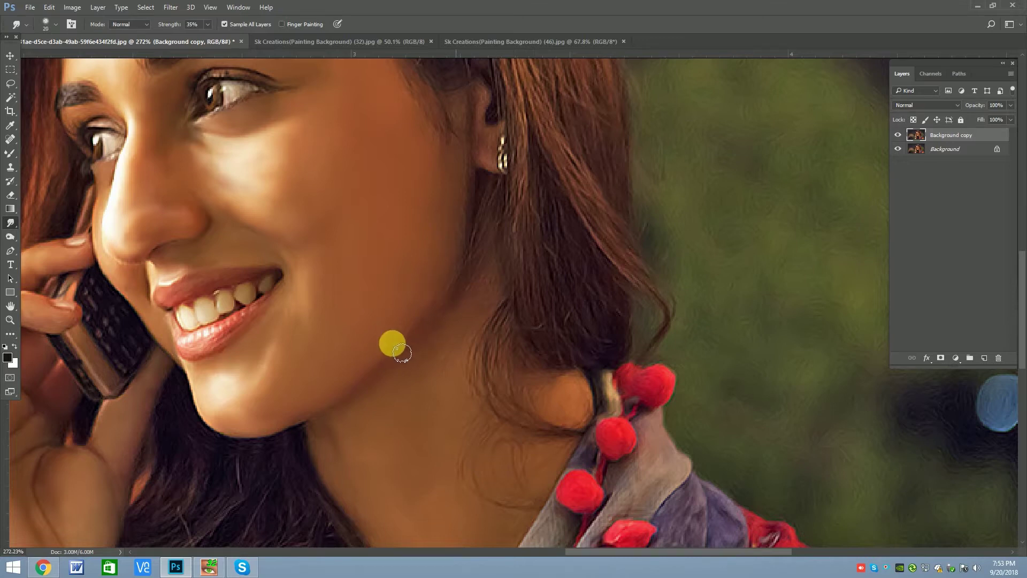
Resize the brush and smudge the skin over the wrist.
{"action": "scroll", "coordinate": [402, 353], "scroll_direction": "down", "scroll_amount": 2}
{"action": "scroll", "coordinate": [300, 202], "scroll_direction": "up", "scroll_amount": 2}
{"action": "key", "text": "bracketright"}
{"action": "scroll", "coordinate": [376, 360], "scroll_direction": "down", "scroll_amount": 2}
{"action": "scroll", "coordinate": [449, 262], "scroll_direction": "down", "scroll_amount": 2}
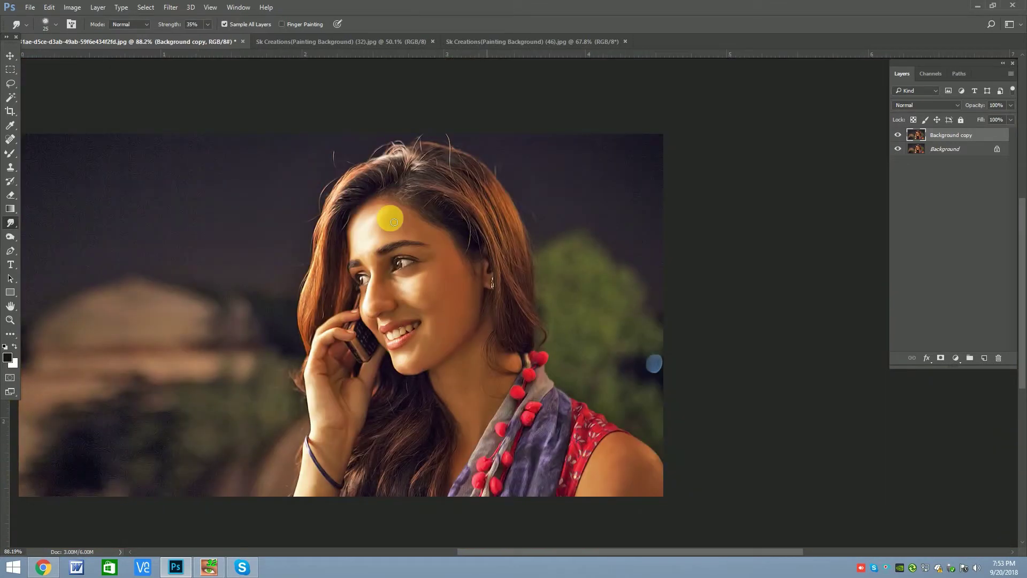
{"action": "scroll", "coordinate": [388, 217], "scroll_direction": "down", "scroll_amount": 3}
{"action": "scroll", "coordinate": [539, 386], "scroll_direction": "up", "scroll_amount": 5}
{"action": "scroll", "coordinate": [277, 196], "scroll_direction": "down", "scroll_amount": 1}
{"action": "scroll", "coordinate": [437, 288], "scroll_direction": "up", "scroll_amount": 1}
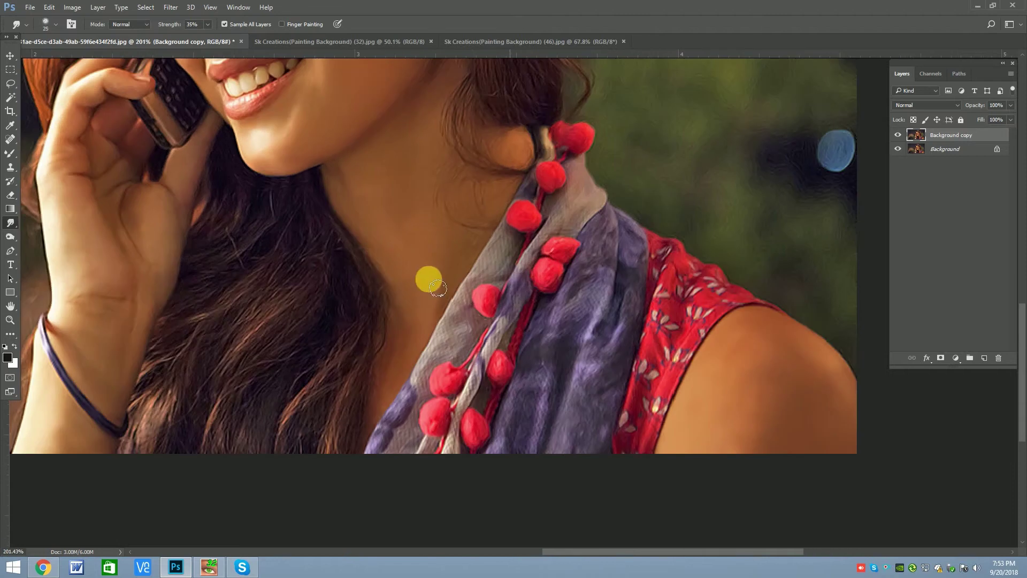
{"action": "scroll", "coordinate": [299, 222], "scroll_direction": "down", "scroll_amount": 2}
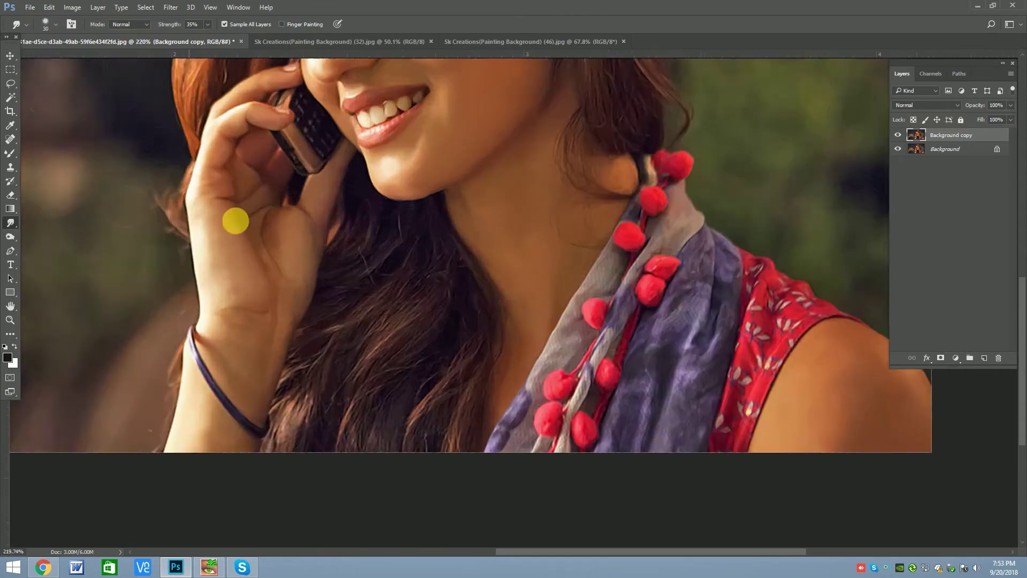
{"action": "scroll", "coordinate": [218, 299], "scroll_direction": "up", "scroll_amount": 3}
{"action": "key", "text": "bracketleft"}
{"action": "key", "text": "bracketleft"}
{"action": "key", "text": "bracketleft"}
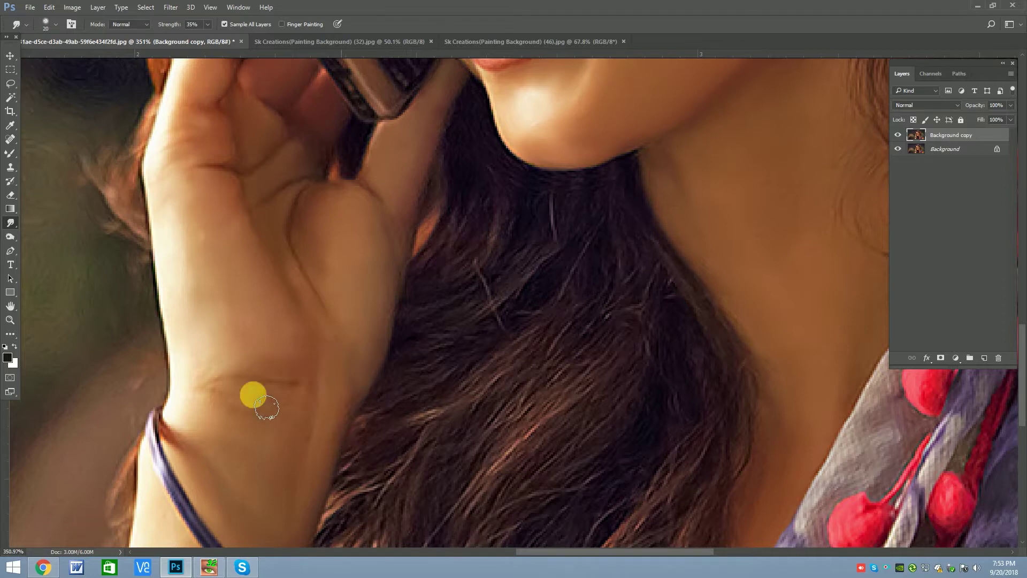
{"action": "scroll", "coordinate": [298, 366], "scroll_direction": "down", "scroll_amount": 3}
{"action": "scroll", "coordinate": [287, 443], "scroll_direction": "down", "scroll_amount": 2}
{"action": "scroll", "coordinate": [304, 409], "scroll_direction": "up", "scroll_amount": 3}
{"action": "key", "text": "bracketright"}
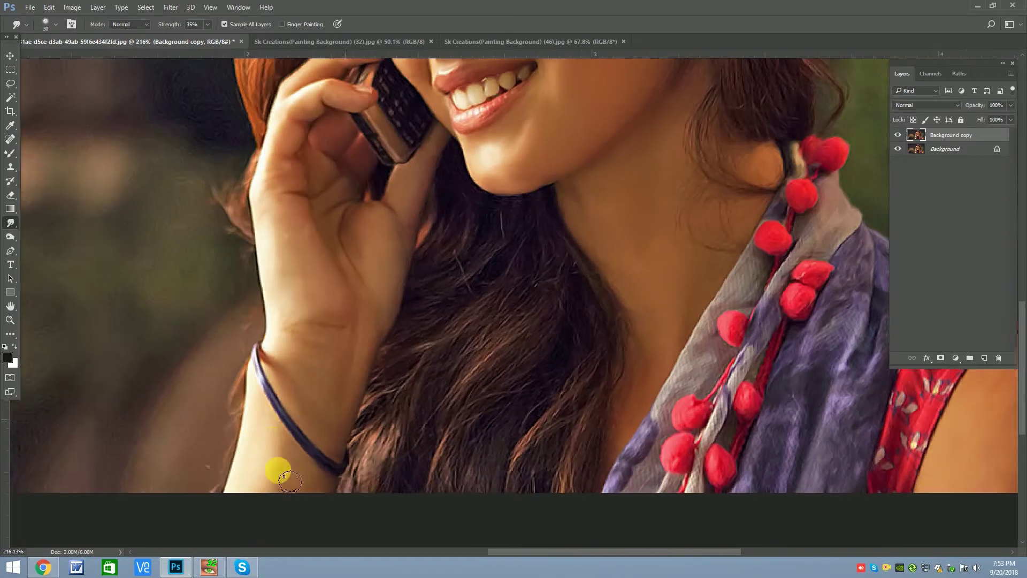
{"action": "left_click_drag", "start_coordinate": [307, 486], "coordinate": [286, 469]}
Smudge the fingertip over the phone's edge with a larger brush.
{"action": "scroll", "coordinate": [488, 142], "scroll_direction": "down", "scroll_amount": 3}
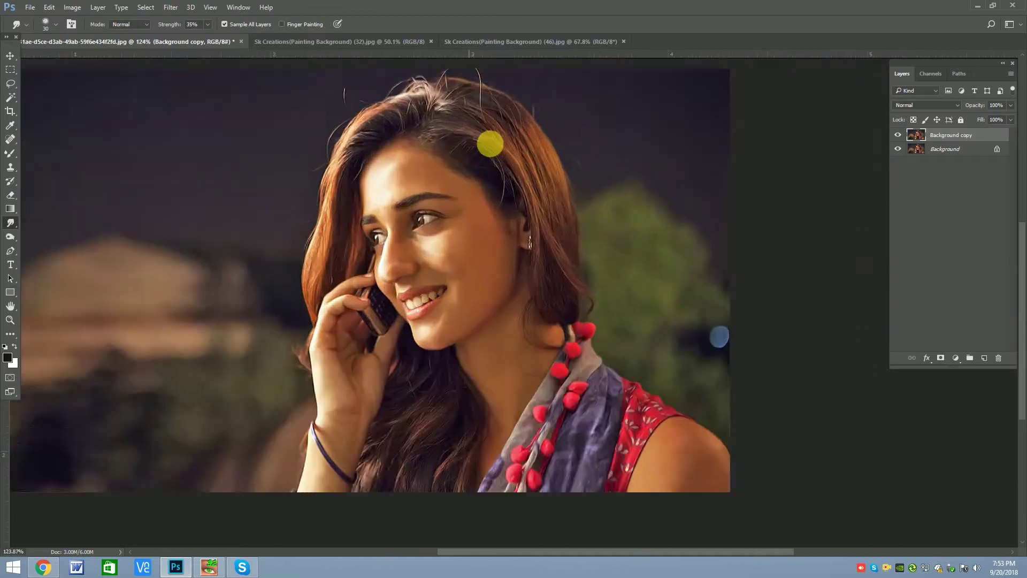
{"action": "scroll", "coordinate": [420, 197], "scroll_direction": "up", "scroll_amount": 3}
{"action": "scroll", "coordinate": [452, 287], "scroll_direction": "up", "scroll_amount": 3}
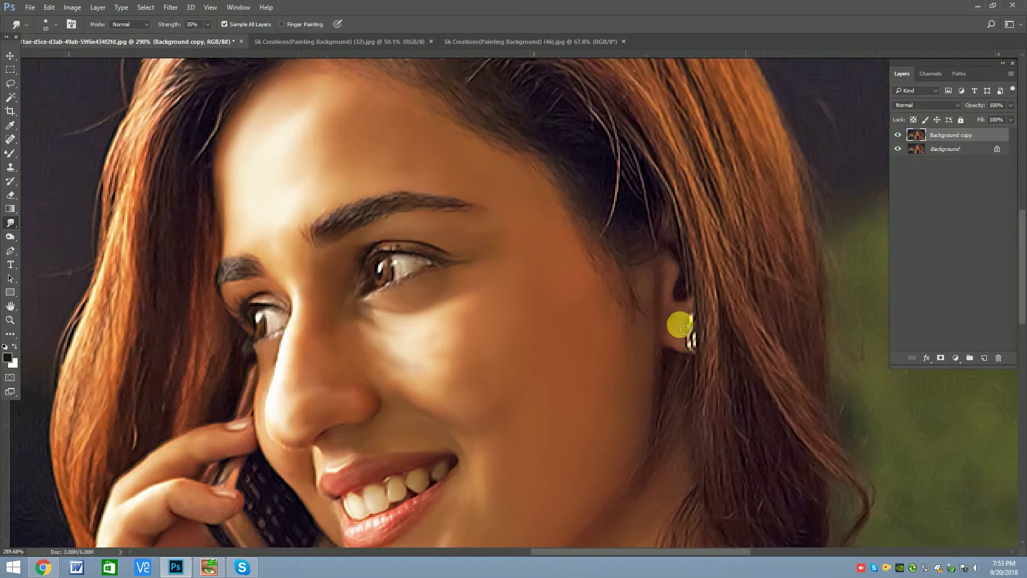
{"action": "scroll", "coordinate": [401, 236], "scroll_direction": "down", "scroll_amount": 3}
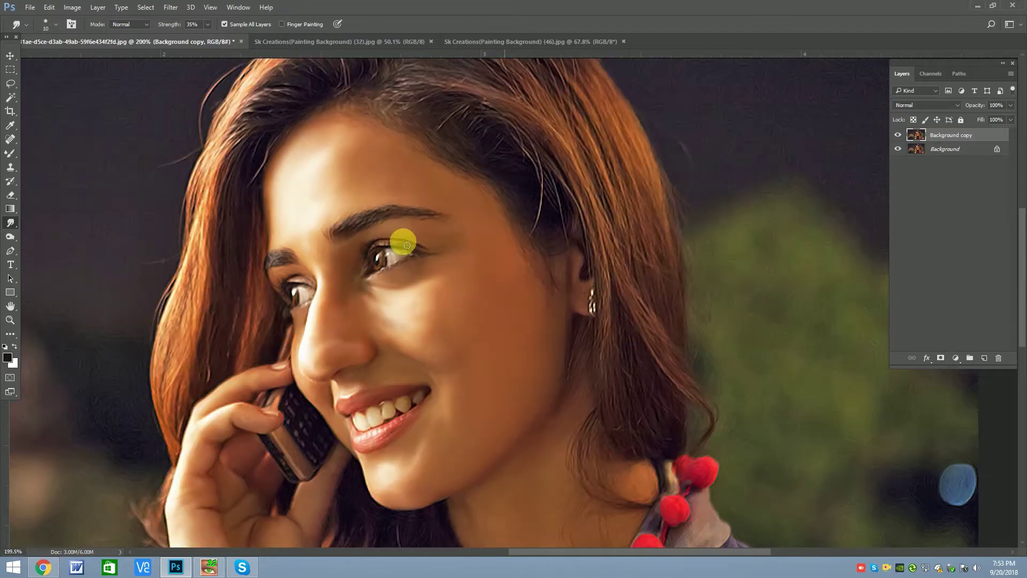
{"action": "scroll", "coordinate": [309, 446], "scroll_direction": "up", "scroll_amount": 3}
{"action": "key", "text": "bracketright"}
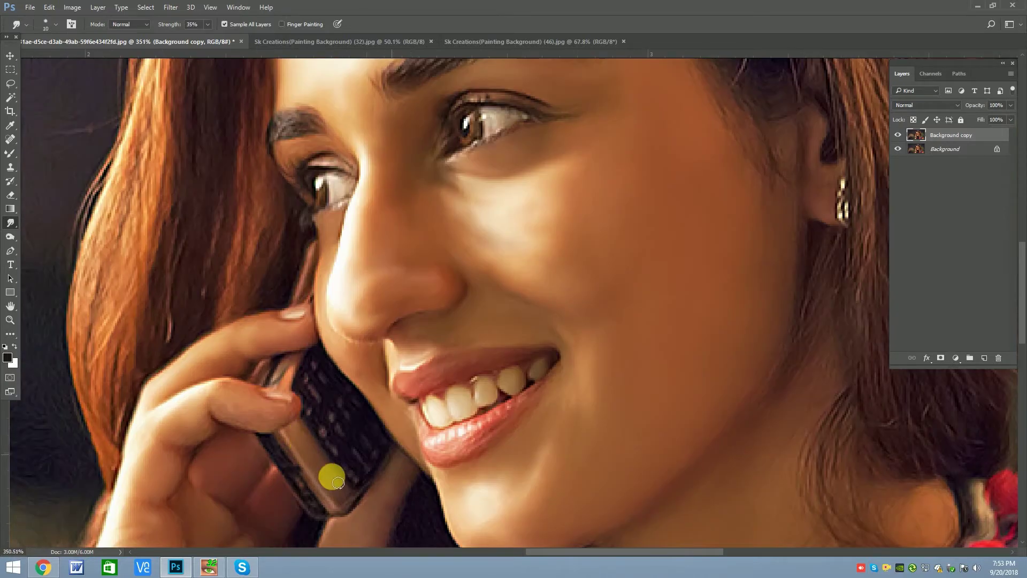
{"action": "left_click_drag", "start_coordinate": [289, 385], "coordinate": [265, 426]}
{"action": "key", "text": "bracketright"}
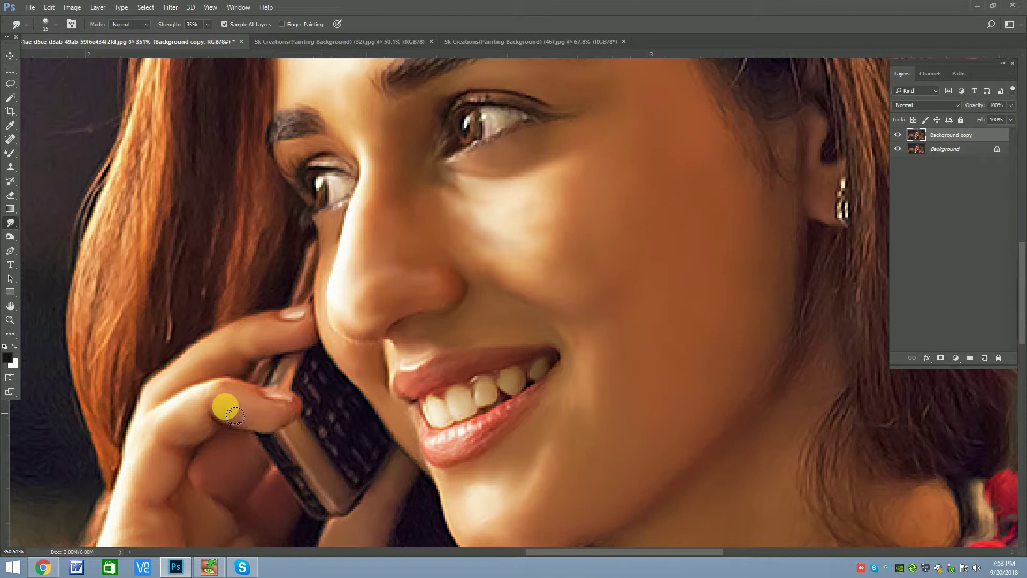
{"action": "scroll", "coordinate": [179, 434], "scroll_direction": "down", "scroll_amount": 1}
{"action": "key", "text": "bracketright"}
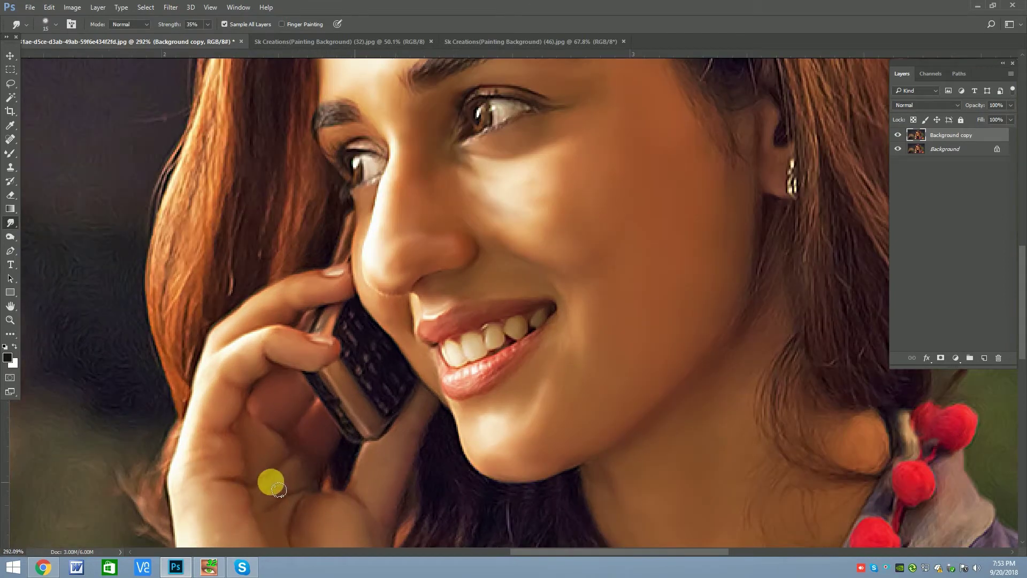
Blend the skin from the lip corner down to the chin and smooth the upper lip.
{"action": "scroll", "coordinate": [304, 428], "scroll_direction": "down", "scroll_amount": 3}
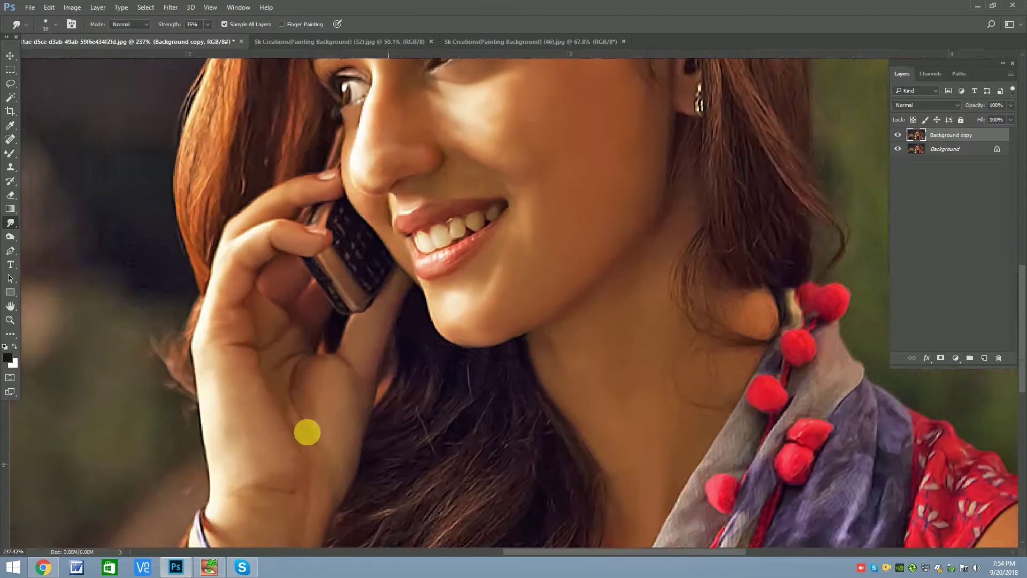
{"action": "scroll", "coordinate": [304, 428], "scroll_direction": "up", "scroll_amount": 3}
{"action": "scroll", "coordinate": [369, 444], "scroll_direction": "down", "scroll_amount": 3}
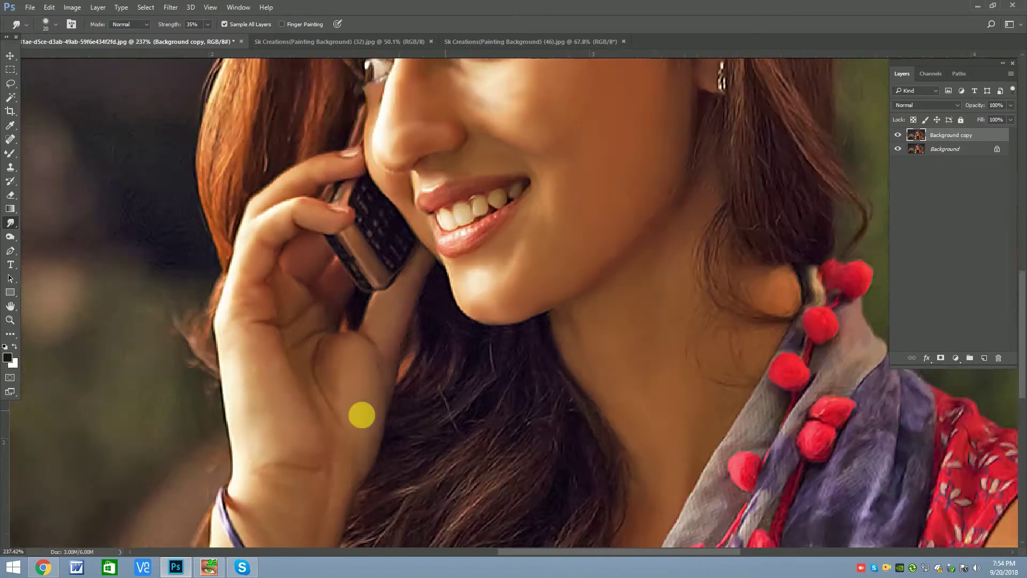
{"action": "scroll", "coordinate": [377, 437], "scroll_direction": "up", "scroll_amount": 3}
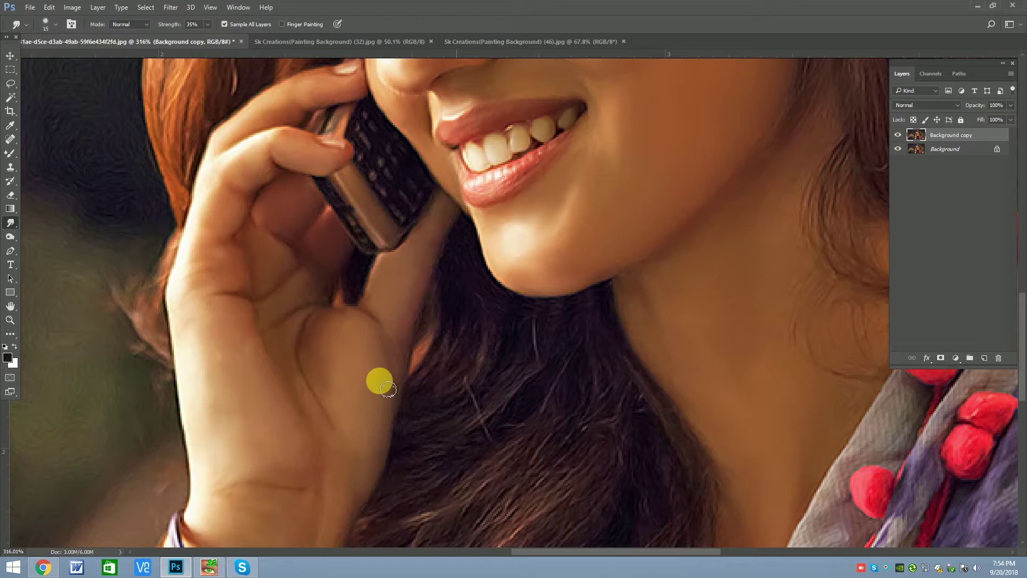
{"action": "key", "text": "bracketleft"}
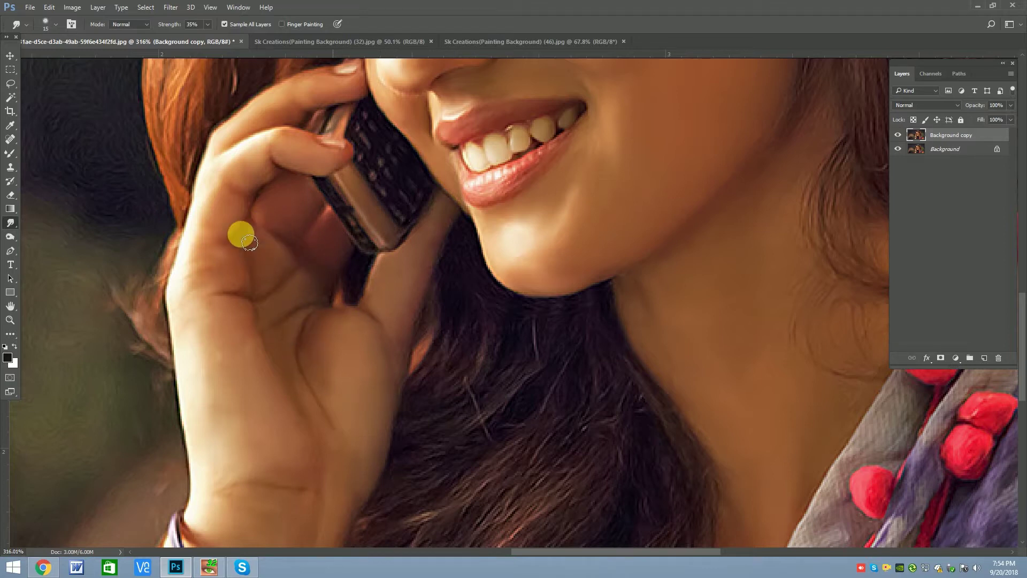
{"action": "scroll", "coordinate": [362, 209], "scroll_direction": "down", "scroll_amount": 3}
{"action": "scroll", "coordinate": [374, 176], "scroll_direction": "down", "scroll_amount": 3}
{"action": "scroll", "coordinate": [374, 237], "scroll_direction": "up", "scroll_amount": 5}
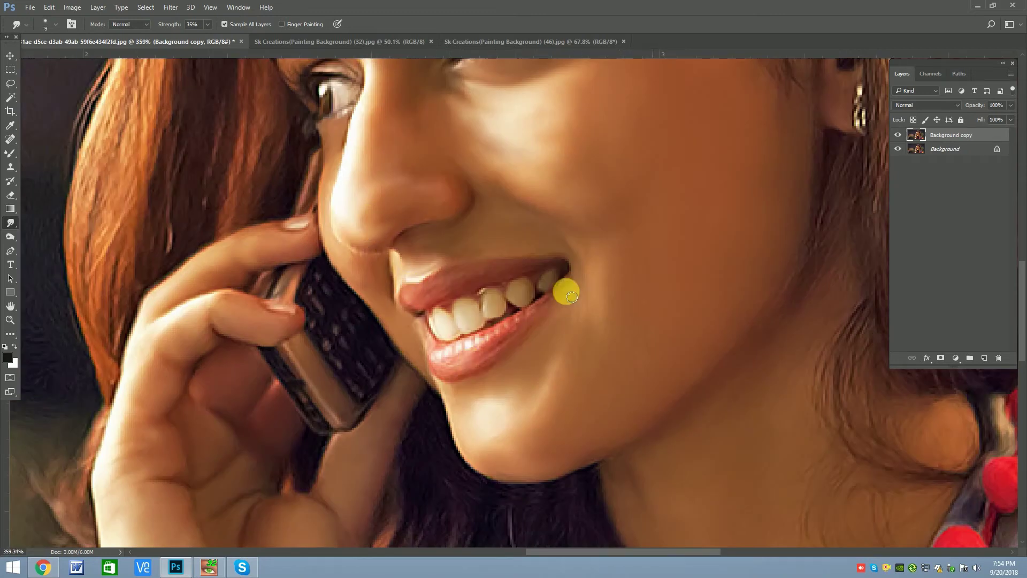
{"action": "left_click_drag", "start_coordinate": [561, 322], "coordinate": [539, 407]}
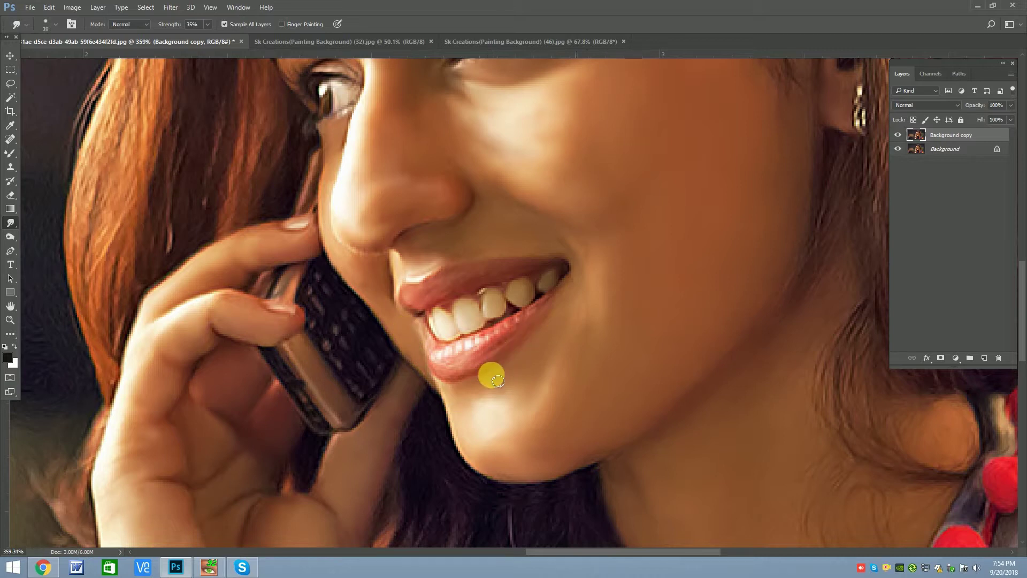
{"action": "left_click_drag", "start_coordinate": [438, 296], "coordinate": [462, 276]}
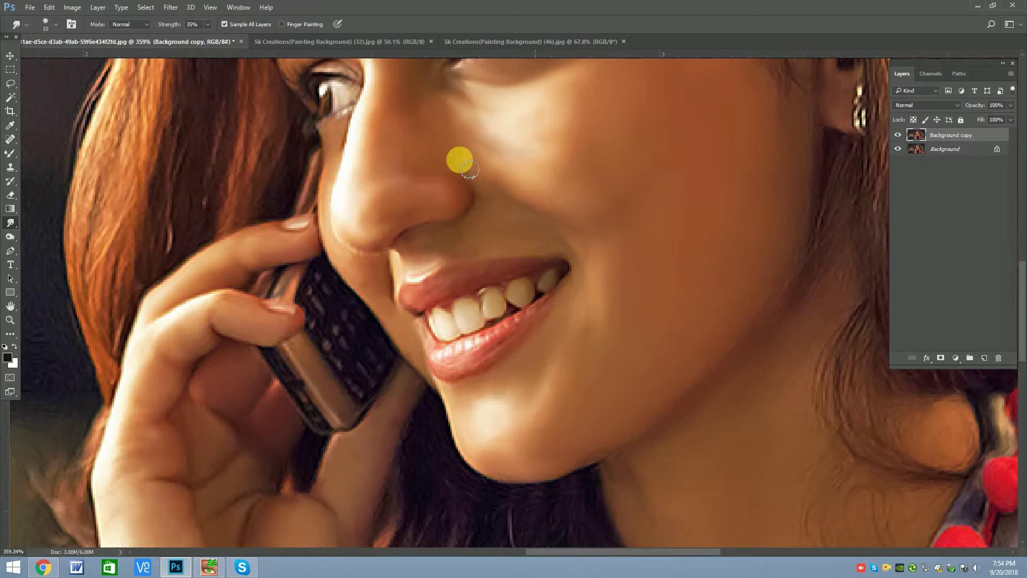
{"action": "left_click_drag", "start_coordinate": [469, 169], "coordinate": [468, 162]}
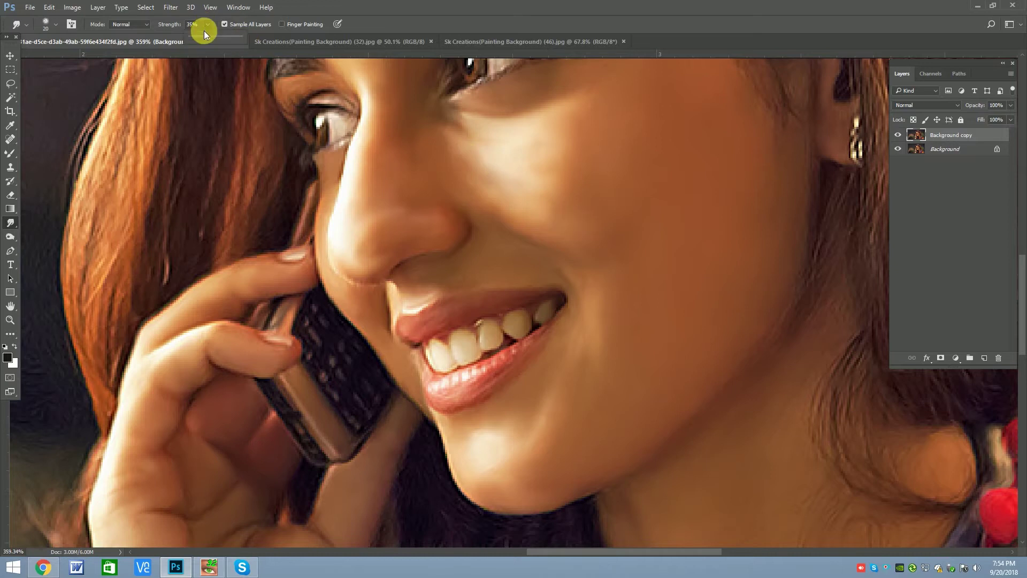
Smudge the cheek below the eye, try Mixer Brush and Dodge, then reselect Smudge.
{"action": "key", "text": "bracketright"}
{"action": "left_click_drag", "start_coordinate": [556, 219], "coordinate": [498, 229]}
{"action": "left_click_drag", "start_coordinate": [4, 157], "coordinate": [54, 186]}
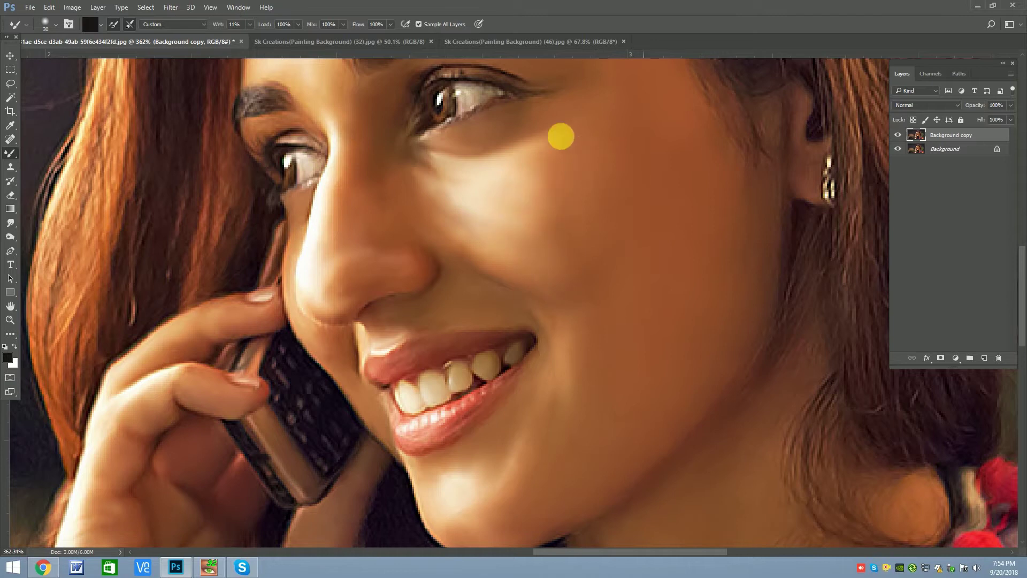
{"action": "scroll", "coordinate": [535, 248], "scroll_direction": "down", "scroll_amount": 2}
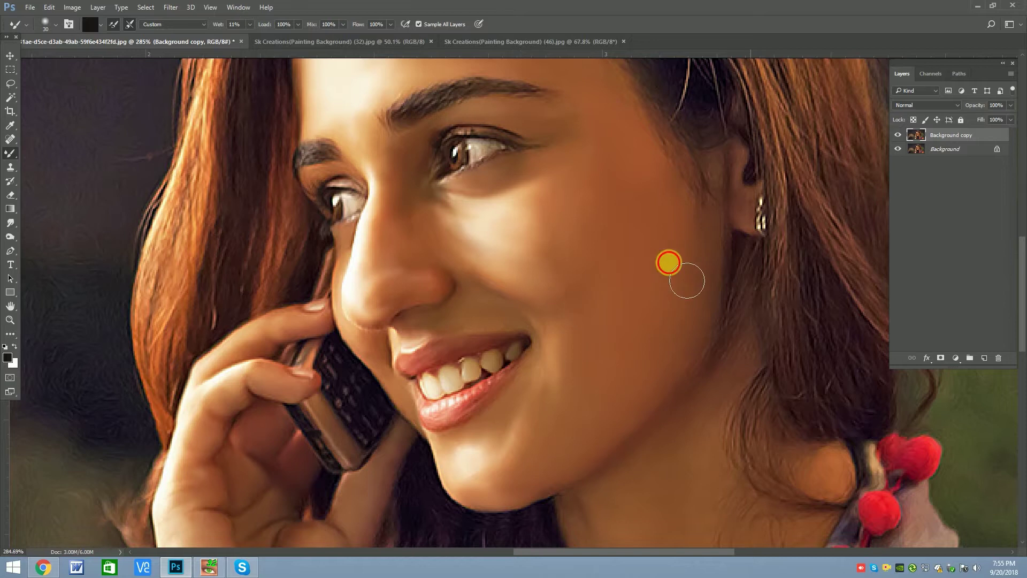
{"action": "left_click", "coordinate": [10, 236]}
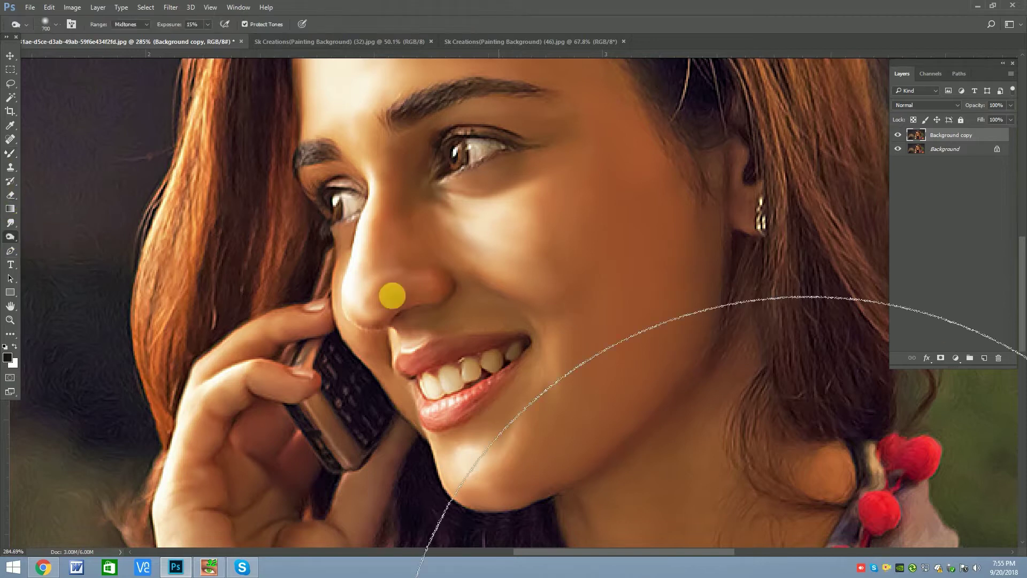
{"action": "scroll", "coordinate": [744, 351], "scroll_direction": "down", "scroll_amount": 5}
{"action": "right_click", "coordinate": [10, 223]}
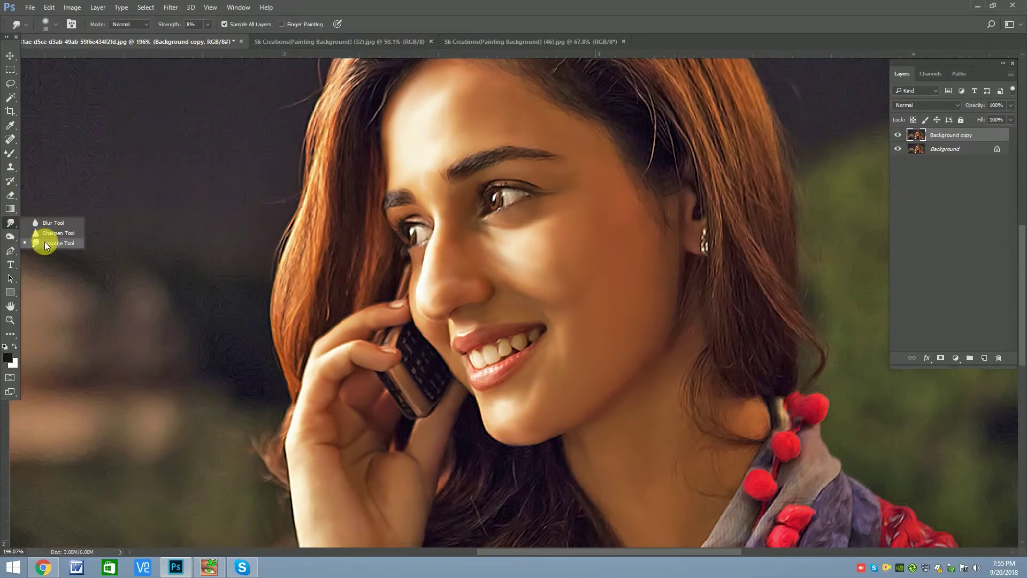
{"action": "left_click", "coordinate": [43, 246]}
{"action": "scroll", "coordinate": [681, 319], "scroll_direction": "up", "scroll_amount": 5}
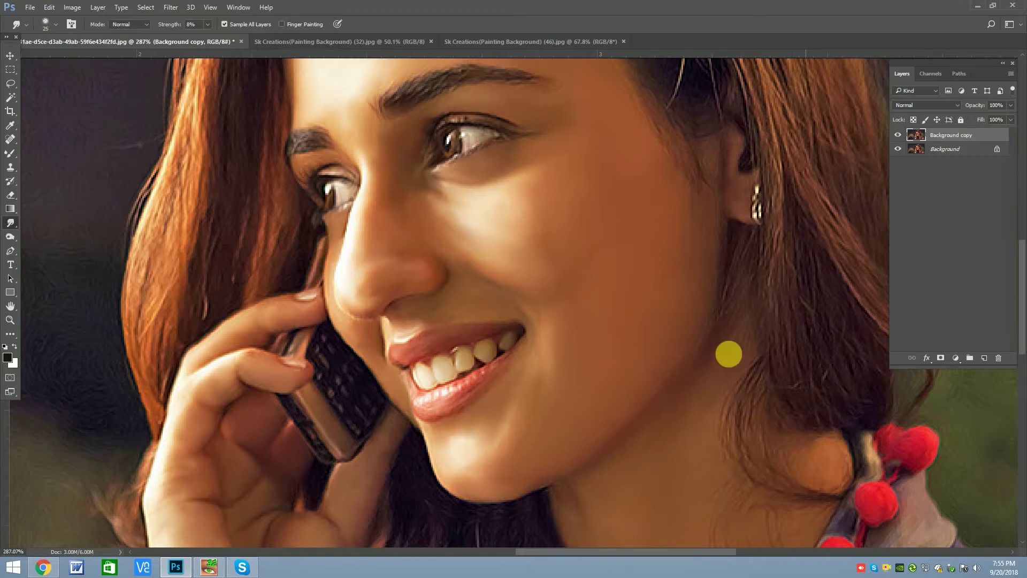
Size the Smudge brush for the scarf and raise its strength to 23%.
{"action": "key", "text": "bracketright"}
{"action": "key", "text": "bracketleft"}
{"action": "scroll", "coordinate": [569, 514], "scroll_direction": "down", "scroll_amount": 5}
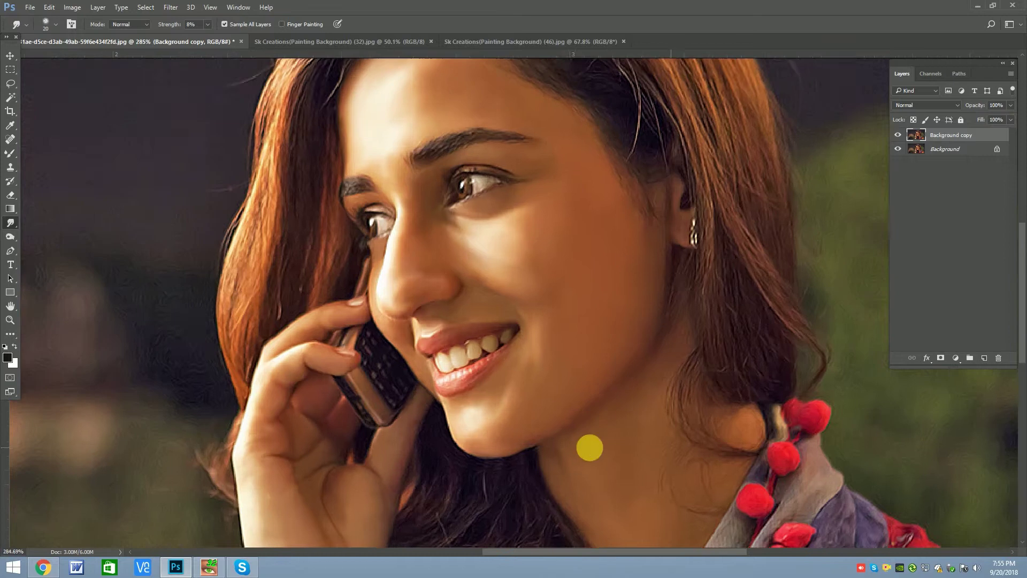
{"action": "scroll", "coordinate": [589, 449], "scroll_direction": "up", "scroll_amount": 6}
{"action": "scroll", "coordinate": [493, 453], "scroll_direction": "down", "scroll_amount": 5}
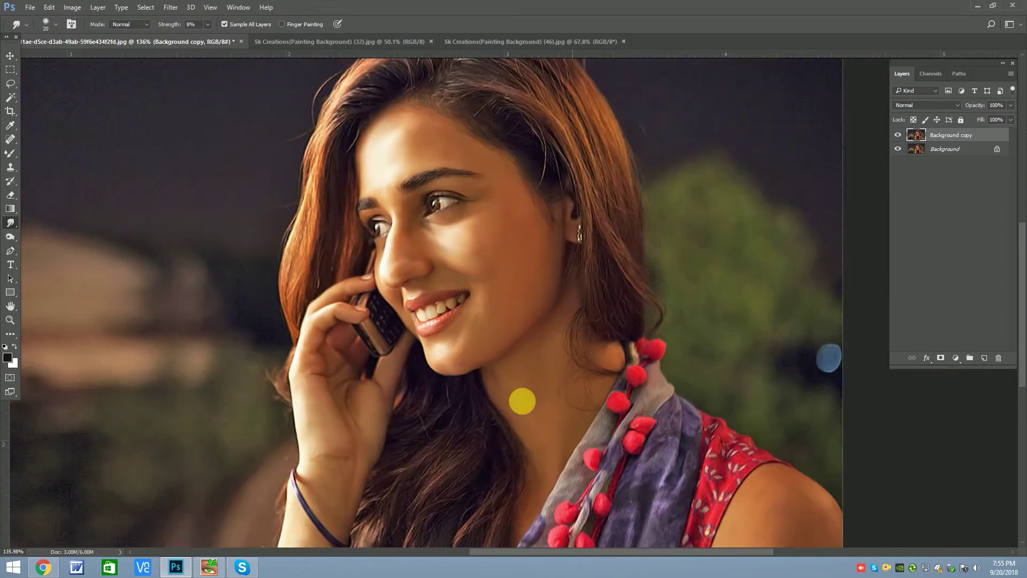
{"action": "scroll", "coordinate": [522, 401], "scroll_direction": "up", "scroll_amount": 4}
{"action": "scroll", "coordinate": [476, 394], "scroll_direction": "down", "scroll_amount": 3}
{"action": "scroll", "coordinate": [548, 344], "scroll_direction": "up", "scroll_amount": 3}
{"action": "key", "text": "bracketright"}
{"action": "key", "text": "bracketright"}
{"action": "key", "text": "bracketright"}
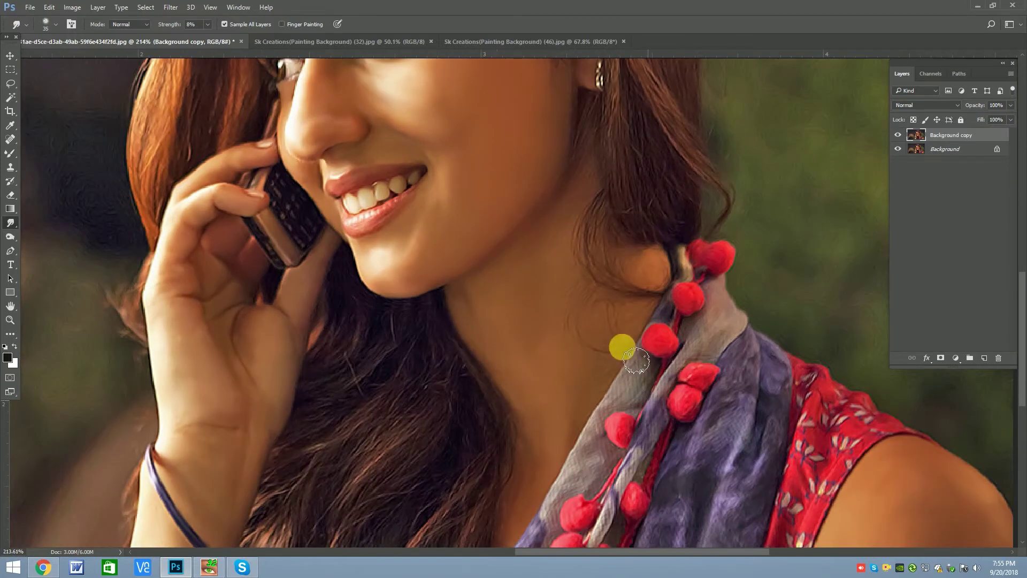
{"action": "scroll", "coordinate": [615, 326], "scroll_direction": "down", "scroll_amount": 3}
{"action": "scroll", "coordinate": [586, 357], "scroll_direction": "up", "scroll_amount": 3}
{"action": "key", "text": "bracketleft"}
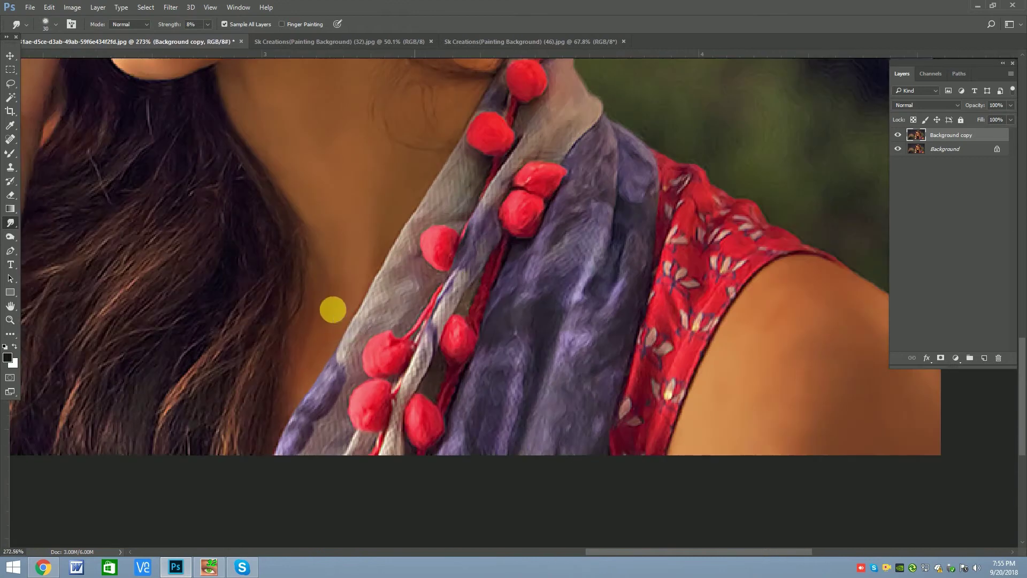
{"action": "left_click_drag", "start_coordinate": [212, 37], "coordinate": [217, 37]}
Smudge along the scarf's upper and lower edges, resizing the brush between strokes.
{"action": "left_click_drag", "start_coordinate": [326, 411], "coordinate": [345, 377]}
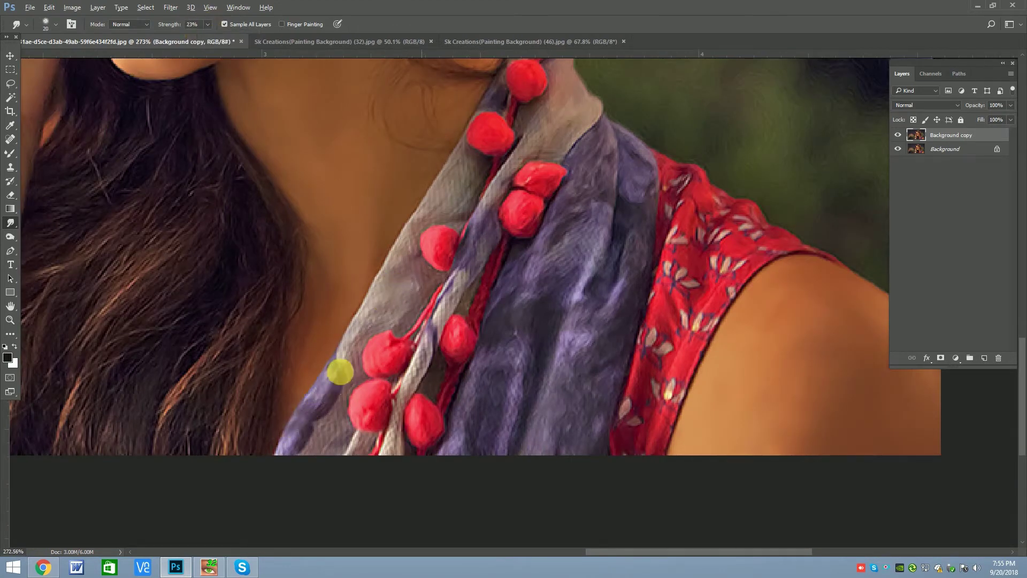
{"action": "scroll", "coordinate": [366, 340], "scroll_direction": "up", "scroll_amount": 1}
{"action": "key", "text": "bracketleft"}
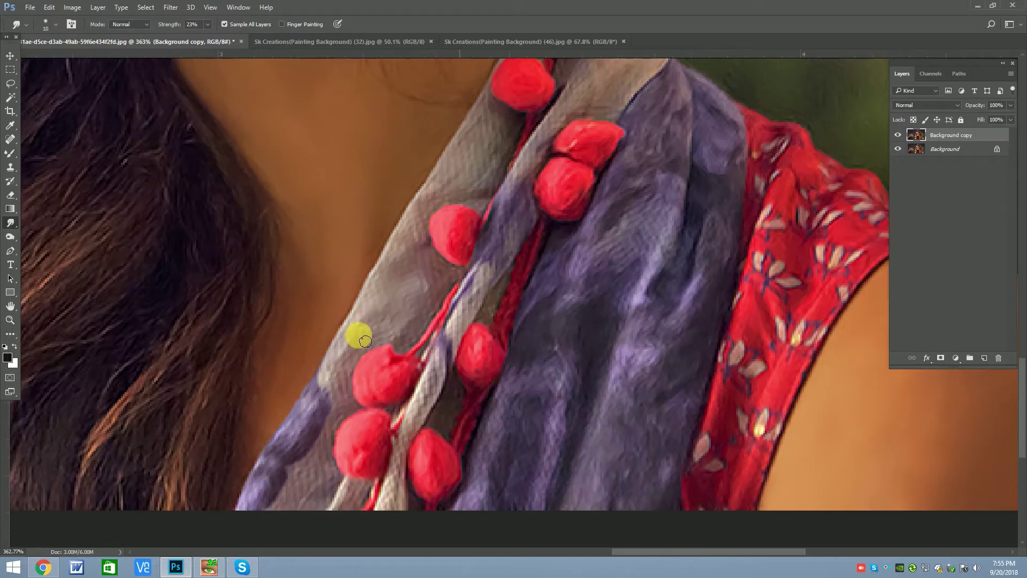
{"action": "key", "text": "bracketleft"}
{"action": "mouse_move", "coordinate": [357, 339]}
{"action": "left_mouse_down"}
{"action": "mouse_move", "coordinate": [317, 432]}
{"action": "mouse_move", "coordinate": [305, 491]}
{"action": "mouse_move", "coordinate": [305, 408]}
{"action": "mouse_move", "coordinate": [292, 453]}
{"action": "mouse_move", "coordinate": [266, 485]}
{"action": "left_mouse_up"}
{"action": "scroll", "coordinate": [379, 399], "scroll_direction": "down", "scroll_amount": 1}
{"action": "key", "text": "bracketright"}
{"action": "mouse_move", "coordinate": [356, 294]}
{"action": "left_mouse_down"}
{"action": "mouse_move", "coordinate": [378, 321]}
{"action": "mouse_move", "coordinate": [303, 378]}
{"action": "left_mouse_up"}
{"action": "scroll", "coordinate": [454, 347], "scroll_direction": "up", "scroll_amount": 1}
{"action": "key", "text": "bracketright"}
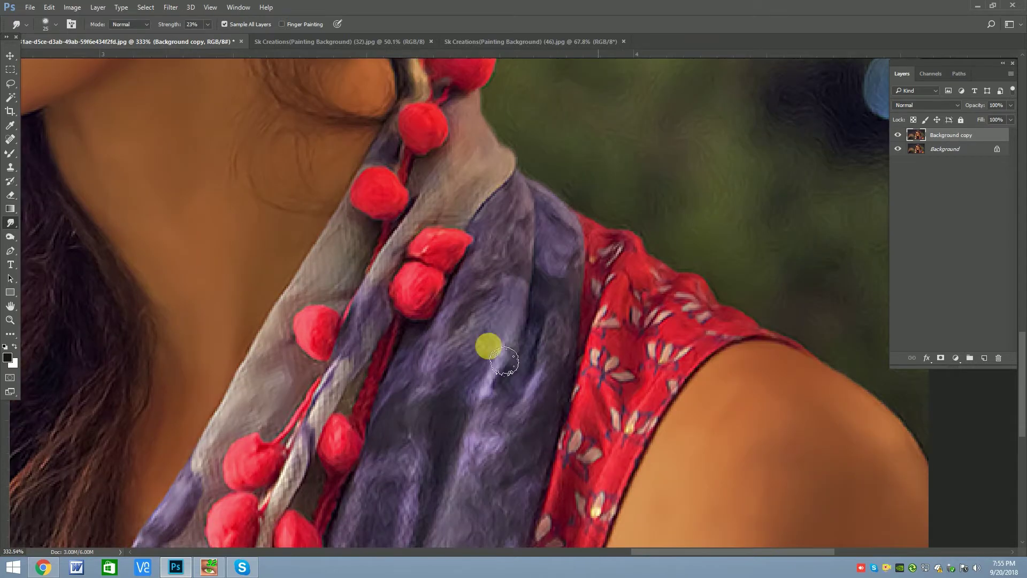
{"action": "mouse_move", "coordinate": [510, 270]}
{"action": "left_mouse_down"}
{"action": "mouse_move", "coordinate": [402, 486]}
{"action": "mouse_move", "coordinate": [412, 459]}
{"action": "mouse_move", "coordinate": [419, 508]}
{"action": "mouse_move", "coordinate": [482, 448]}
{"action": "mouse_move", "coordinate": [509, 368]}
{"action": "mouse_move", "coordinate": [480, 344]}
{"action": "left_mouse_up"}
Smear the scarf strand and red beads, then pan up to the beads and face.
{"action": "scroll", "coordinate": [399, 486], "scroll_direction": "down", "scroll_amount": 3}
{"action": "key", "text": "bracketright"}
{"action": "key", "text": "bracketleft"}
{"action": "left_click", "coordinate": [451, 239]}
{"action": "key", "text": "bracketleft"}
{"action": "key", "text": "bracketleft"}
{"action": "scroll", "coordinate": [414, 251], "scroll_direction": "up", "scroll_amount": 2}
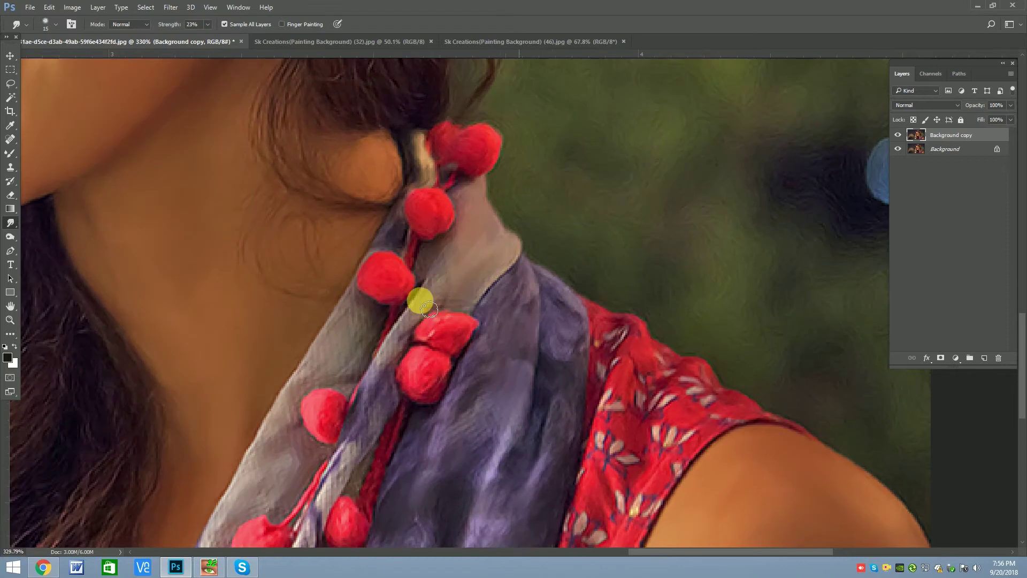
{"action": "mouse_move", "coordinate": [405, 341]}
{"action": "left_mouse_down"}
{"action": "mouse_move", "coordinate": [367, 404]}
{"action": "mouse_move", "coordinate": [362, 442]}
{"action": "mouse_move", "coordinate": [328, 458]}
{"action": "left_mouse_up"}
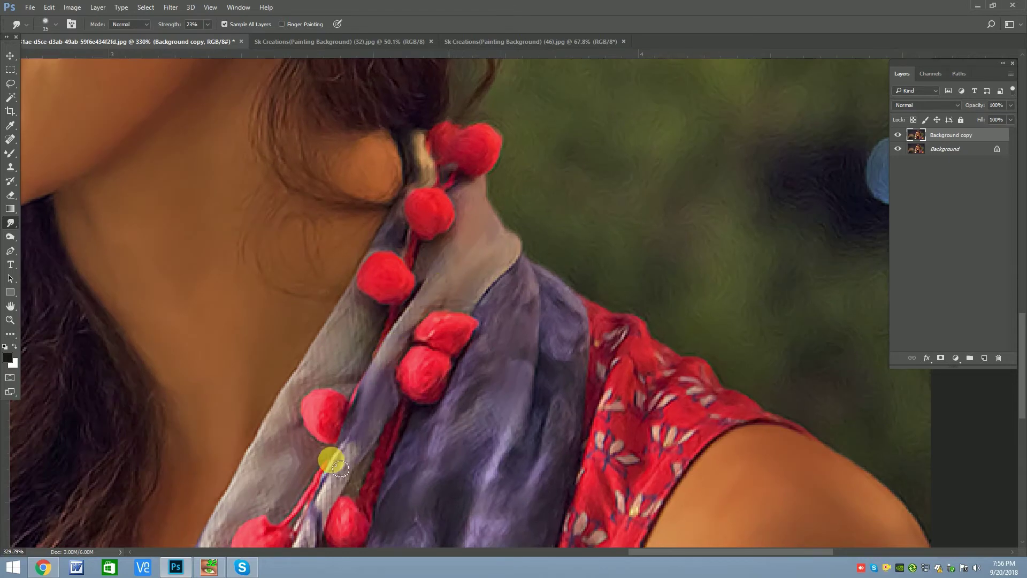
{"action": "scroll", "coordinate": [374, 449], "scroll_direction": "down", "scroll_amount": 1}
{"action": "key", "text": "bracketleft"}
{"action": "scroll", "coordinate": [370, 439], "scroll_direction": "down", "scroll_amount": 1}
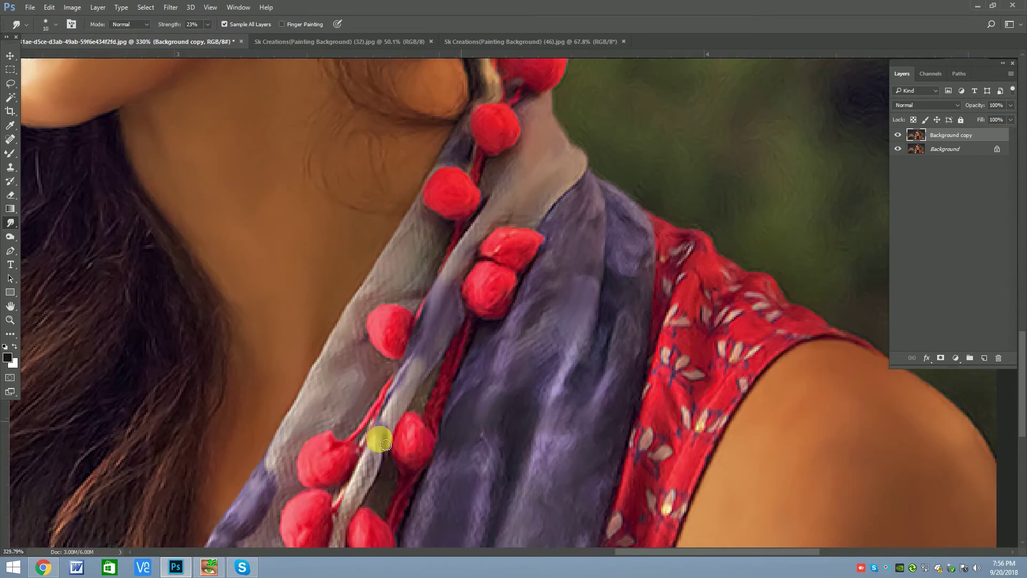
{"action": "key", "text": "bracketright"}
{"action": "scroll", "coordinate": [388, 441], "scroll_direction": "down", "scroll_amount": 1}
{"action": "left_click_drag", "start_coordinate": [395, 461], "coordinate": [349, 491]}
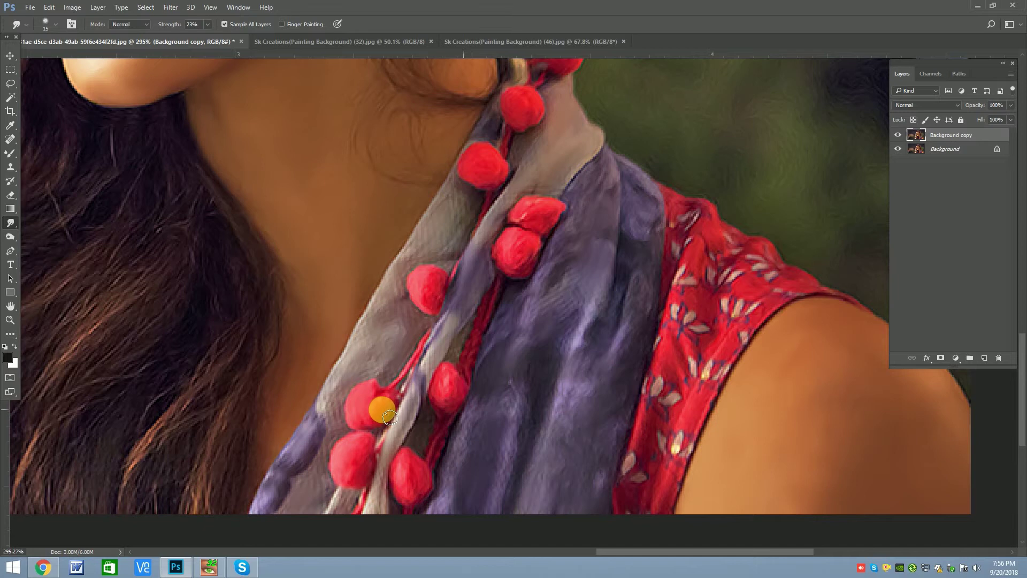
{"action": "left_click_drag", "start_coordinate": [389, 417], "coordinate": [372, 439]}
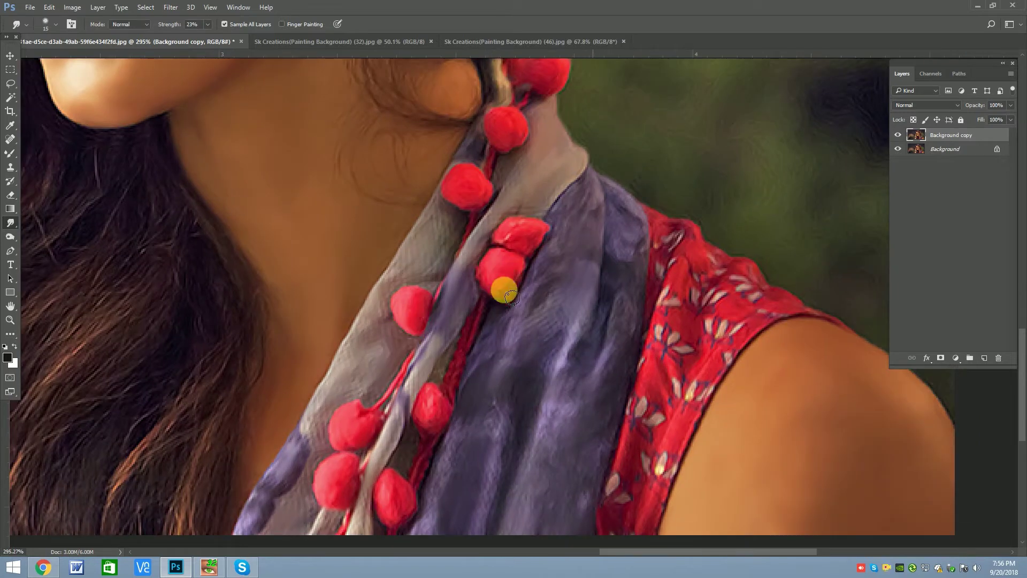
{"action": "left_click_drag", "start_coordinate": [527, 163], "coordinate": [485, 319]}
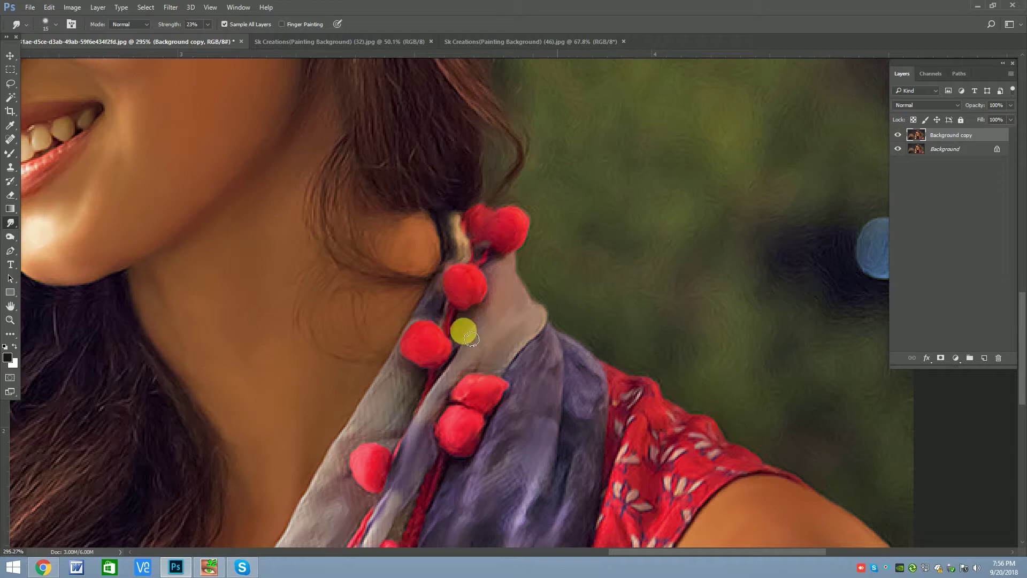
Shrink the smudge brush and dab small smudges on the neck and scarf near the ear.
{"action": "scroll", "coordinate": [435, 276], "scroll_direction": "down", "scroll_amount": 5}
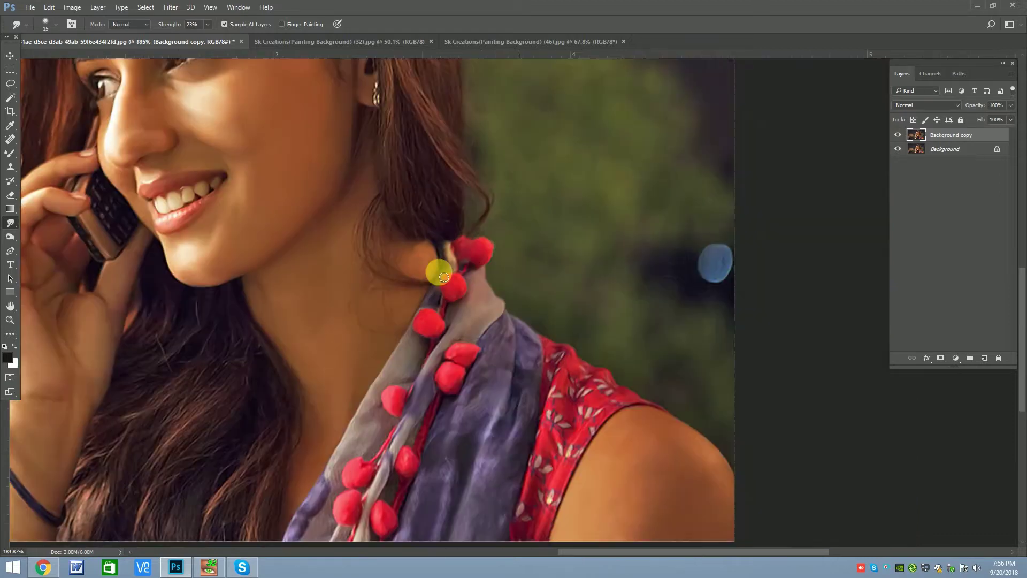
{"action": "scroll", "coordinate": [297, 219], "scroll_direction": "up", "scroll_amount": 2}
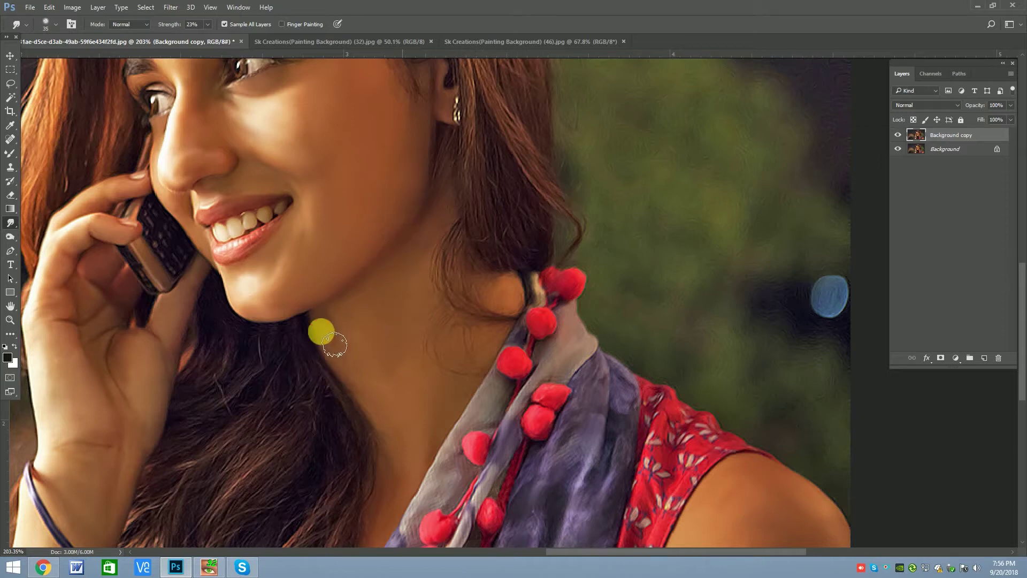
{"action": "scroll", "coordinate": [348, 328], "scroll_direction": "up", "scroll_amount": 1}
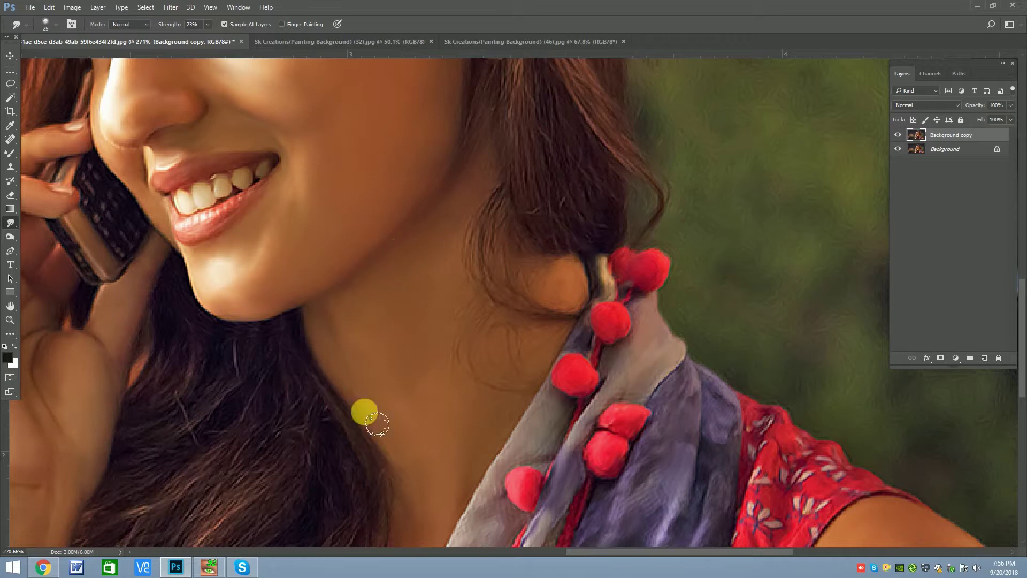
{"action": "scroll", "coordinate": [406, 465], "scroll_direction": "down", "scroll_amount": 2}
{"action": "scroll", "coordinate": [428, 450], "scroll_direction": "down", "scroll_amount": 2}
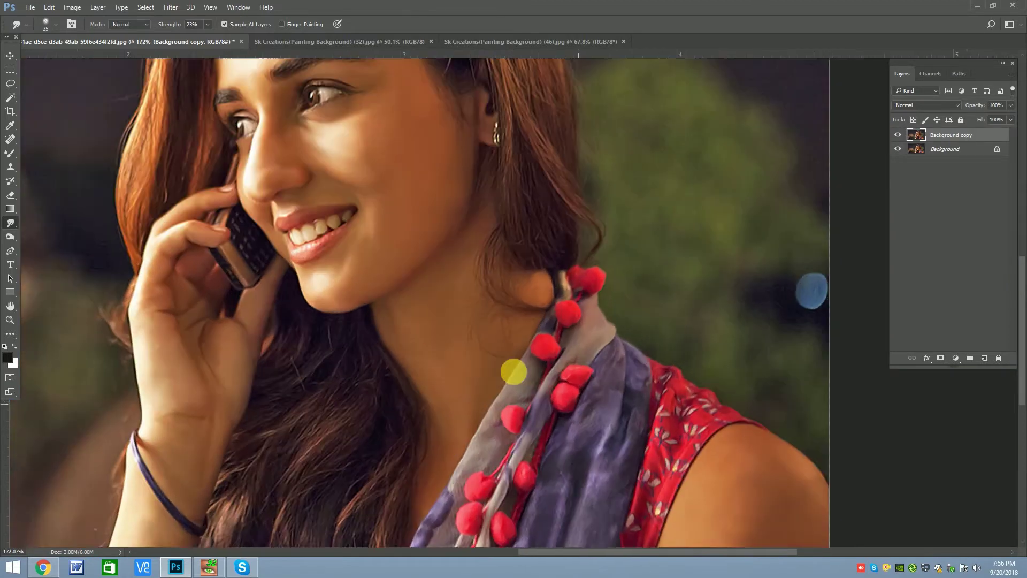
{"action": "scroll", "coordinate": [615, 399], "scroll_direction": "down", "scroll_amount": 1}
{"action": "key", "text": "bracketright"}
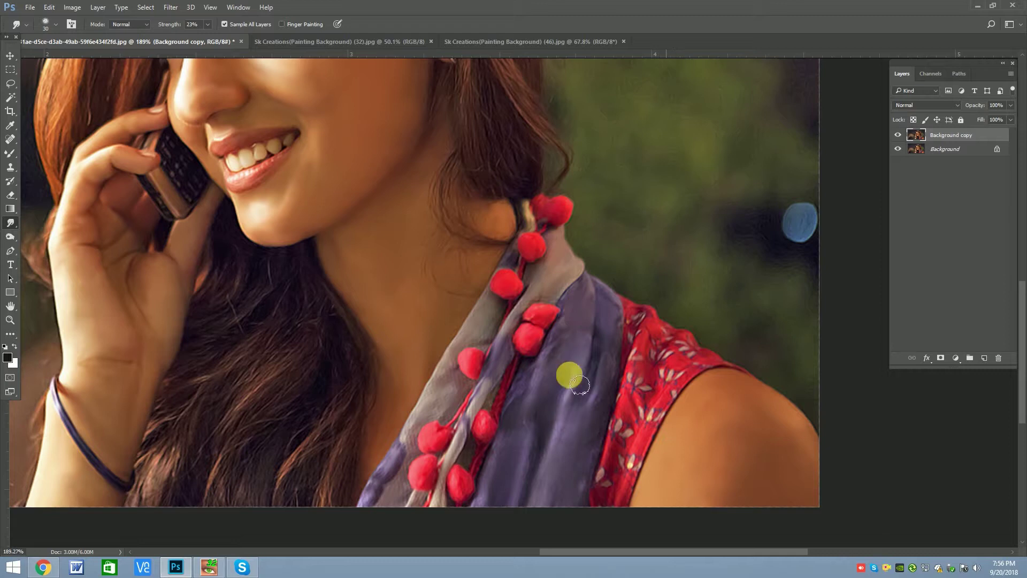
{"action": "key", "text": "bracketleft"}
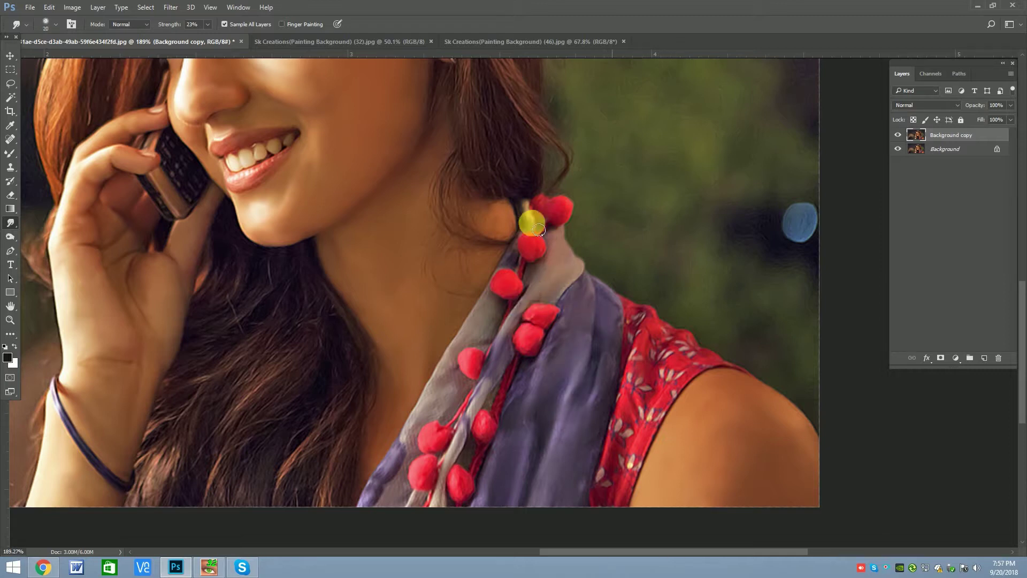
{"action": "left_click", "coordinate": [554, 213]}
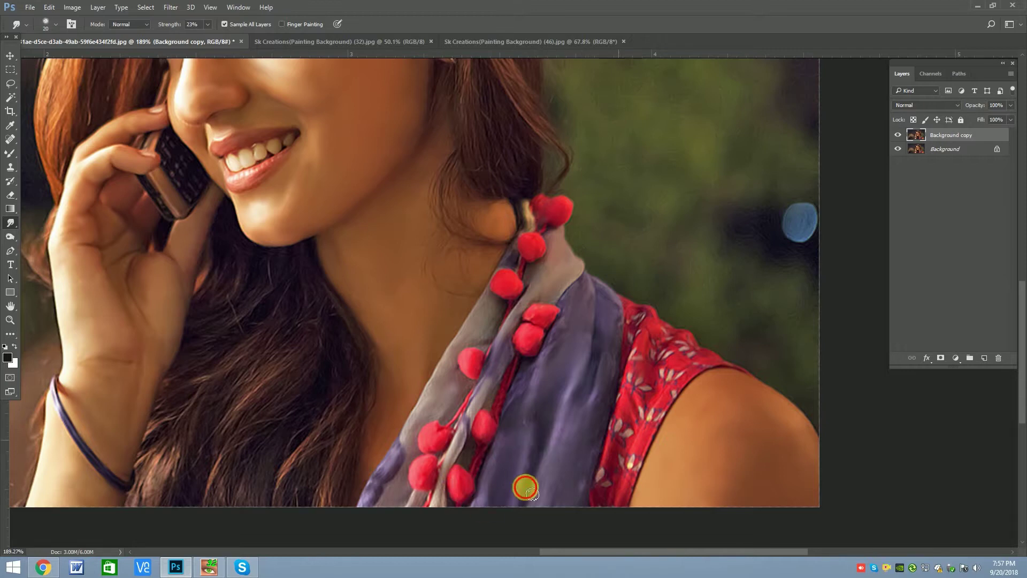
{"action": "scroll", "coordinate": [518, 351], "scroll_direction": "down", "scroll_amount": 6}
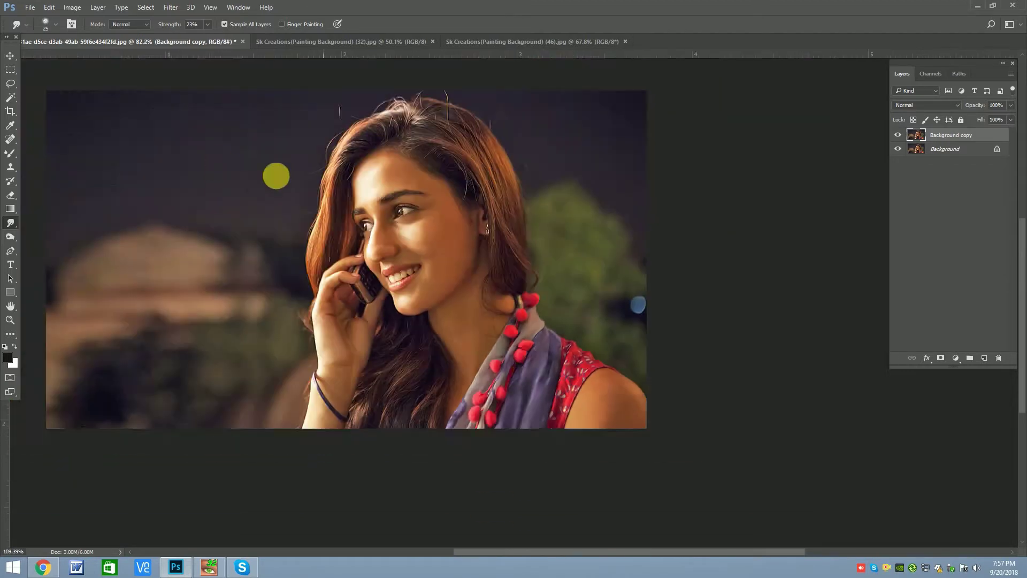
{"action": "scroll", "coordinate": [276, 176], "scroll_direction": "up", "scroll_amount": 3}
With the Move tool, pick an option from the layer's right-click menu.
{"action": "scroll", "coordinate": [486, 144], "scroll_direction": "down", "scroll_amount": 2}
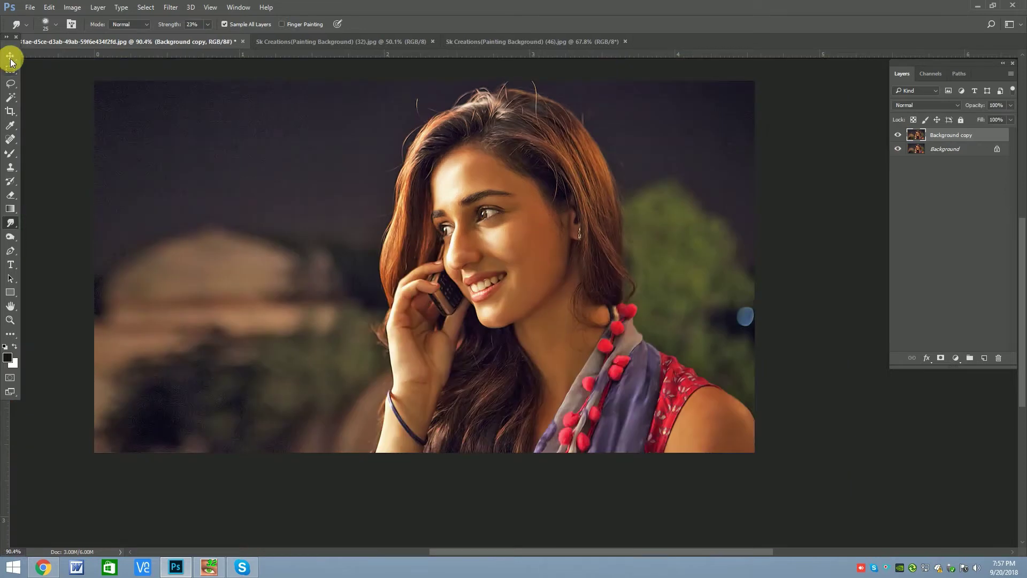
{"action": "left_click", "coordinate": [11, 57]}
{"action": "right_click", "coordinate": [959, 153]}
{"action": "left_click", "coordinate": [946, 134]}
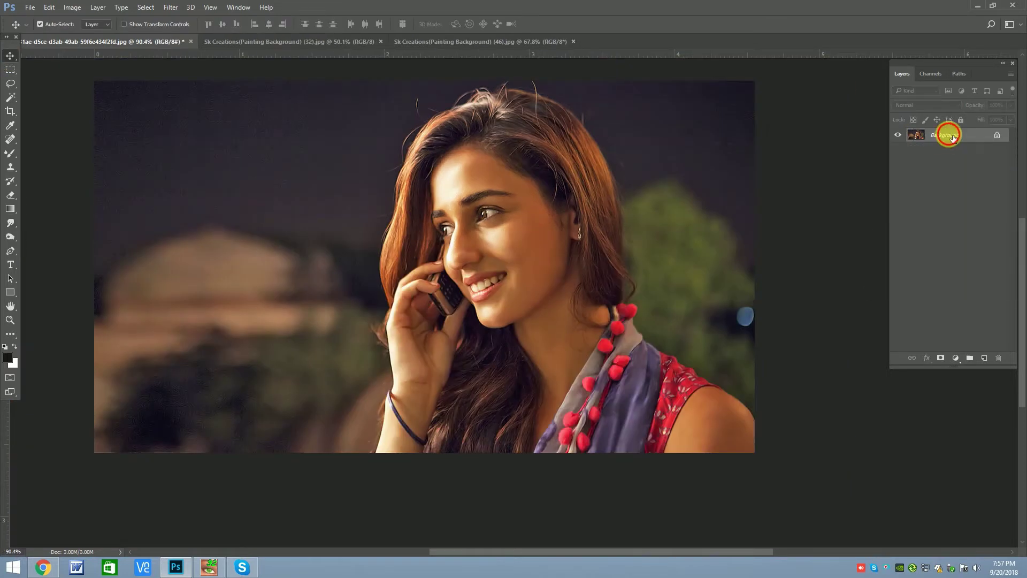
Start a Pen path tracing up the edge of the woman's arm.
{"action": "left_click", "coordinate": [10, 250]}
{"action": "scroll", "coordinate": [378, 431], "scroll_direction": "up", "scroll_amount": 2}
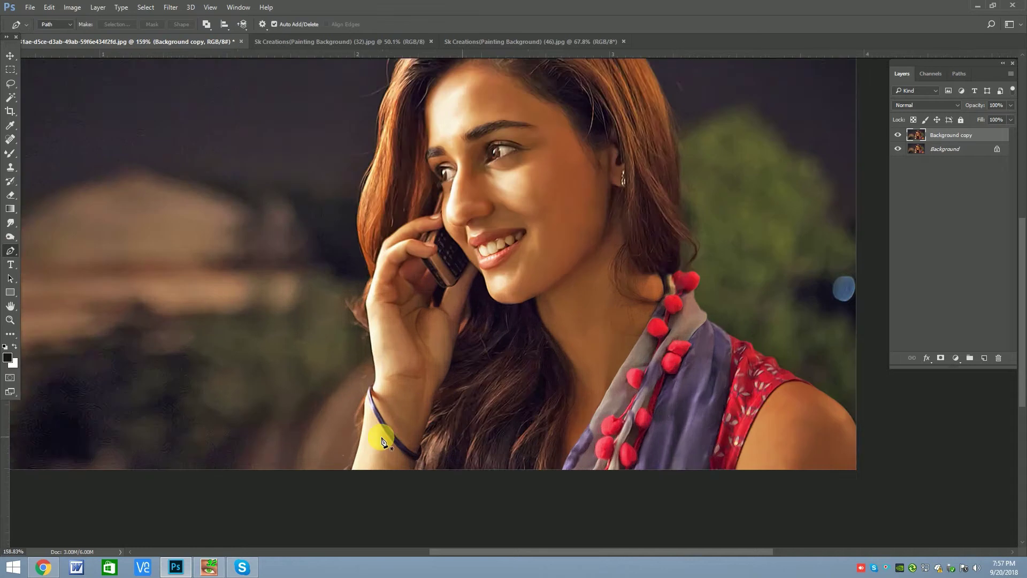
{"action": "scroll", "coordinate": [332, 498], "scroll_direction": "up", "scroll_amount": 3}
{"action": "scroll", "coordinate": [363, 386], "scroll_direction": "up", "scroll_amount": 2}
{"action": "left_click", "coordinate": [358, 397]}
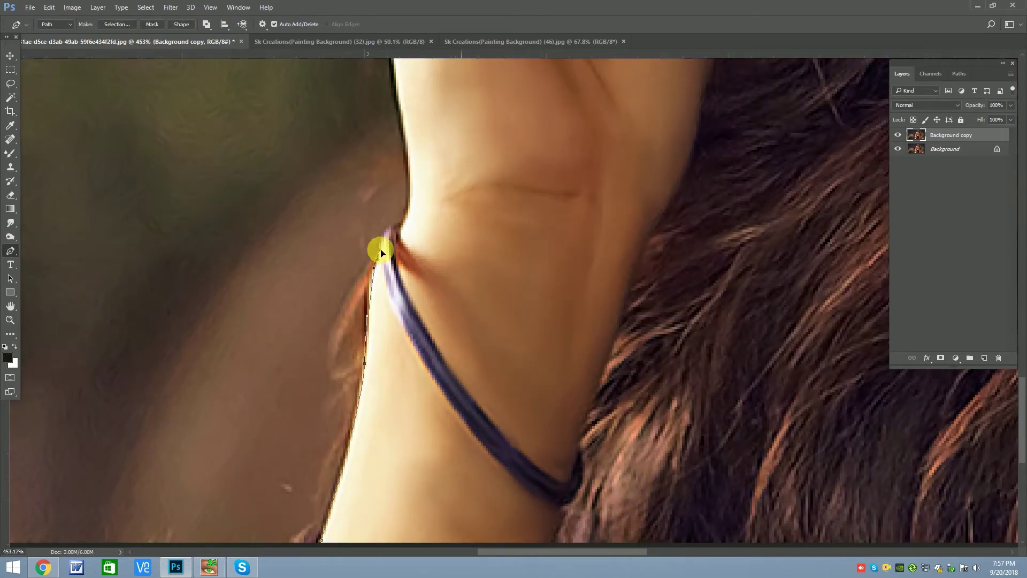
{"action": "left_click", "coordinate": [412, 207]}
{"action": "scroll", "coordinate": [412, 348], "scroll_direction": "up", "scroll_amount": 4}
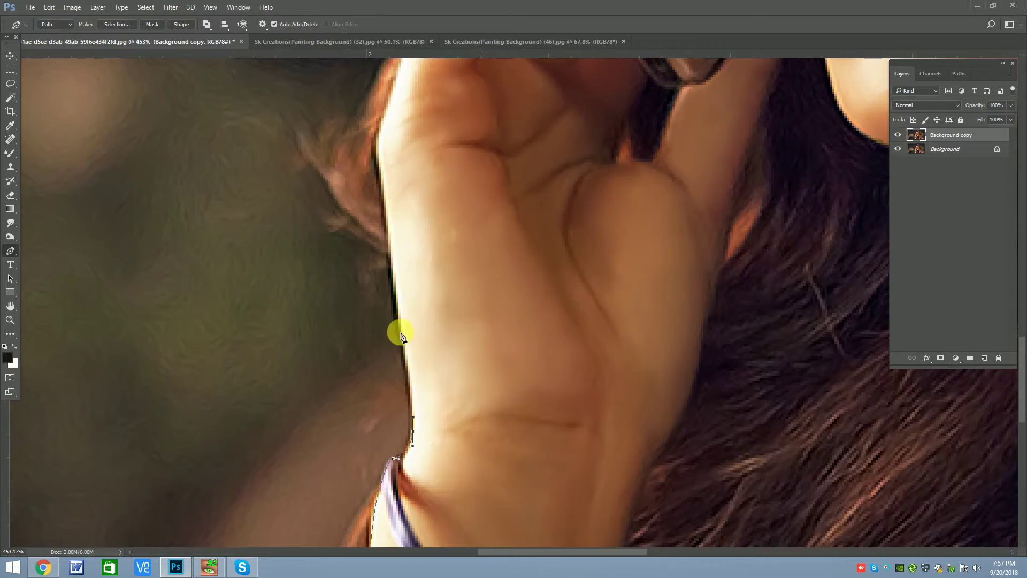
{"action": "left_click", "coordinate": [399, 300]}
{"action": "scroll", "coordinate": [344, 332], "scroll_direction": "down", "scroll_amount": 4}
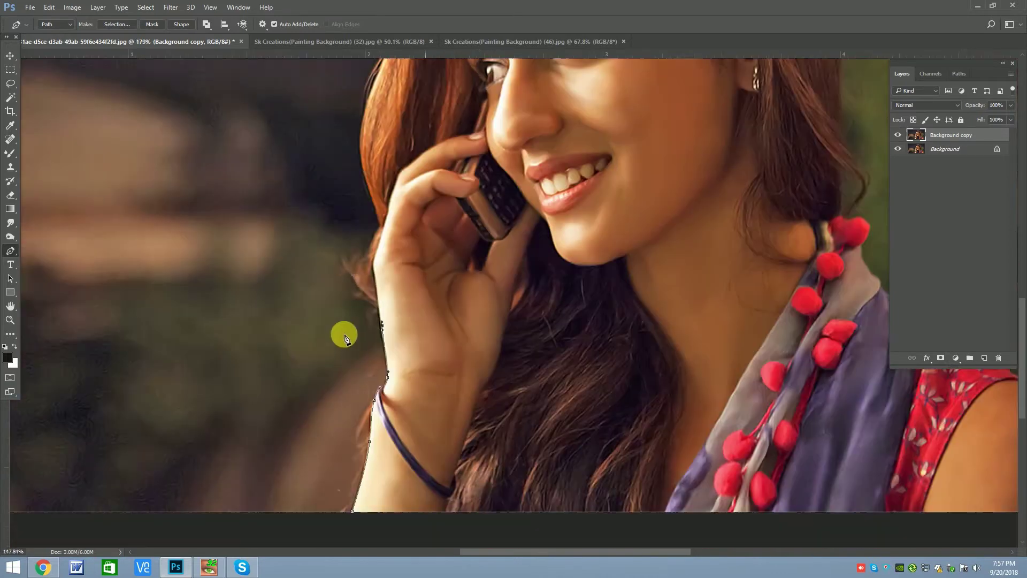
{"action": "scroll", "coordinate": [385, 298], "scroll_direction": "up", "scroll_amount": 3}
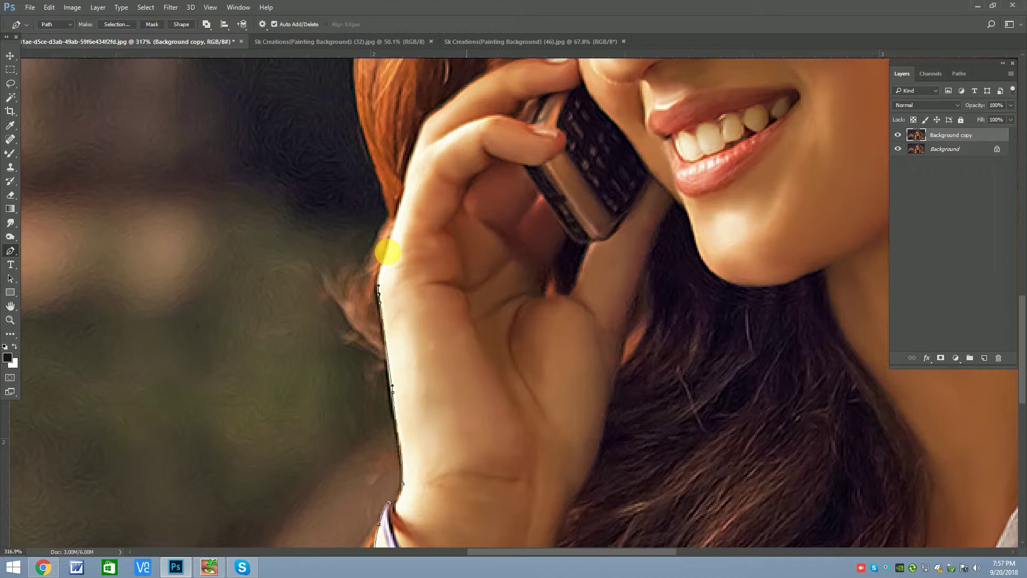
Continue the path up the hair edge and across the top of the head.
{"action": "left_click", "coordinate": [373, 162]}
{"action": "scroll", "coordinate": [373, 162], "scroll_direction": "up", "scroll_amount": 5}
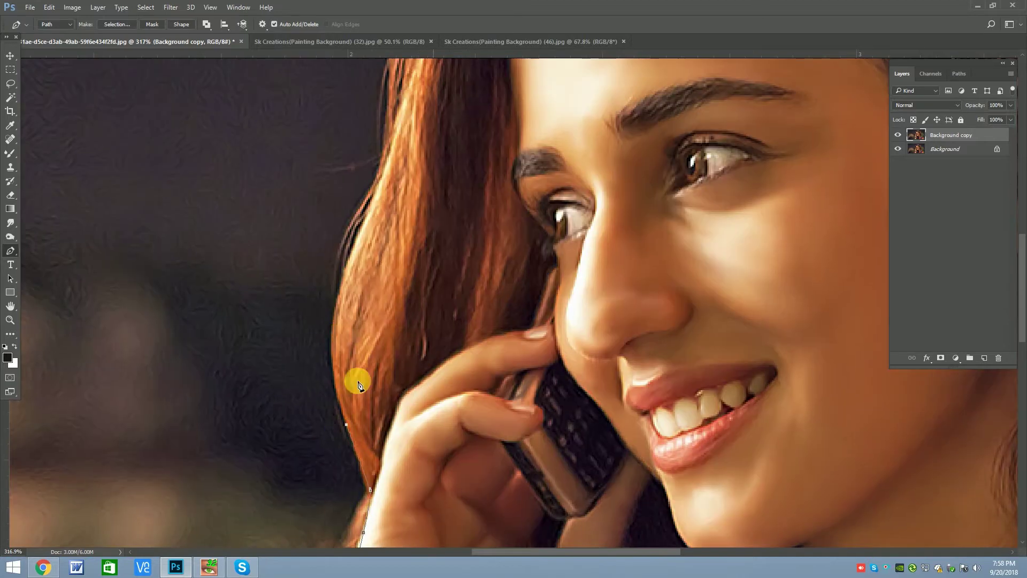
{"action": "left_click", "coordinate": [389, 104]}
{"action": "scroll", "coordinate": [362, 447], "scroll_direction": "up", "scroll_amount": 6}
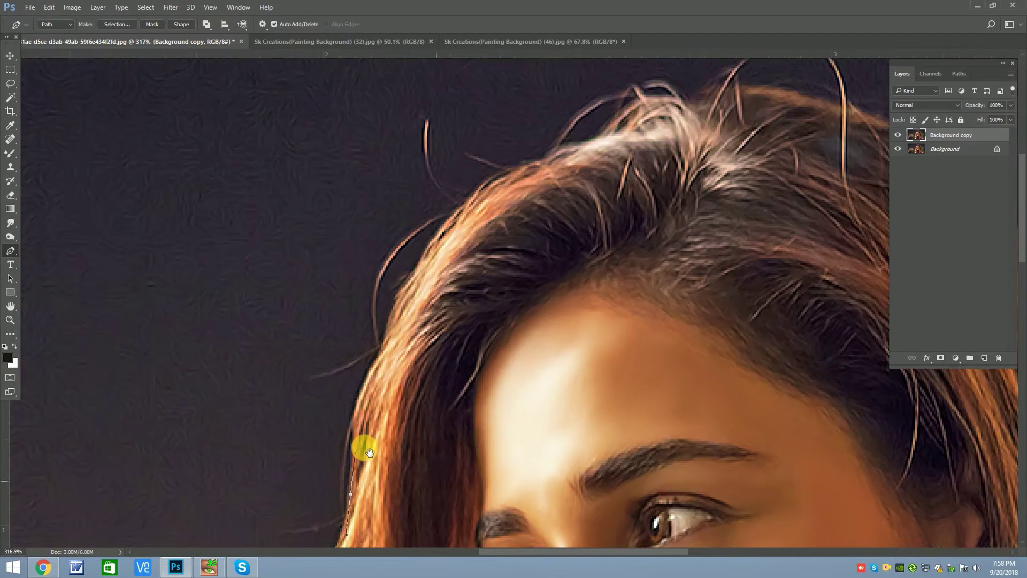
{"action": "left_click", "coordinate": [436, 240]}
{"action": "scroll", "coordinate": [259, 179], "scroll_direction": "down", "scroll_amount": 3}
{"action": "scroll", "coordinate": [379, 207], "scroll_direction": "up", "scroll_amount": 2}
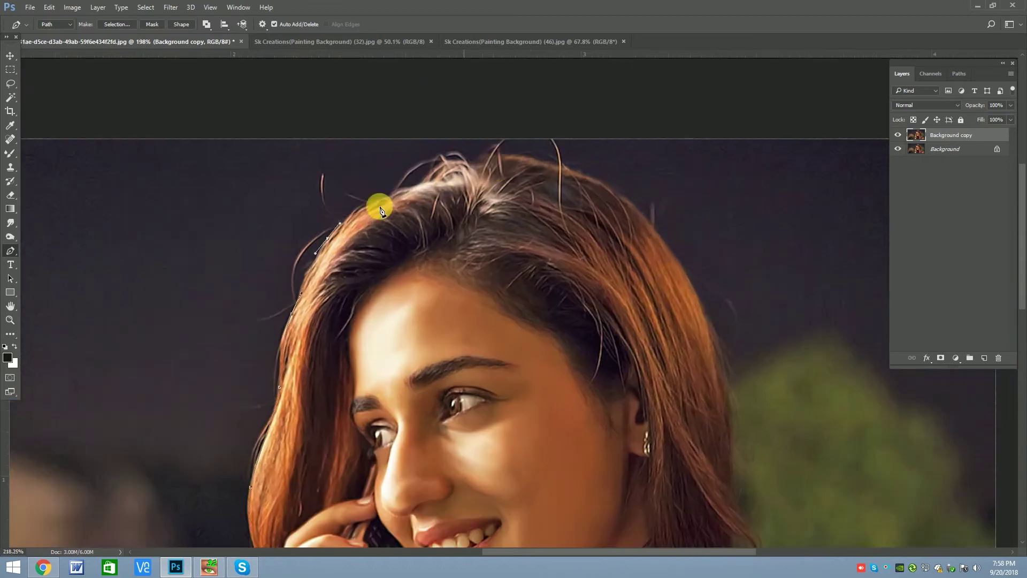
{"action": "scroll", "coordinate": [362, 202], "scroll_direction": "up", "scroll_amount": 1}
{"action": "left_click", "coordinate": [365, 203]}
{"action": "left_click", "coordinate": [392, 192]}
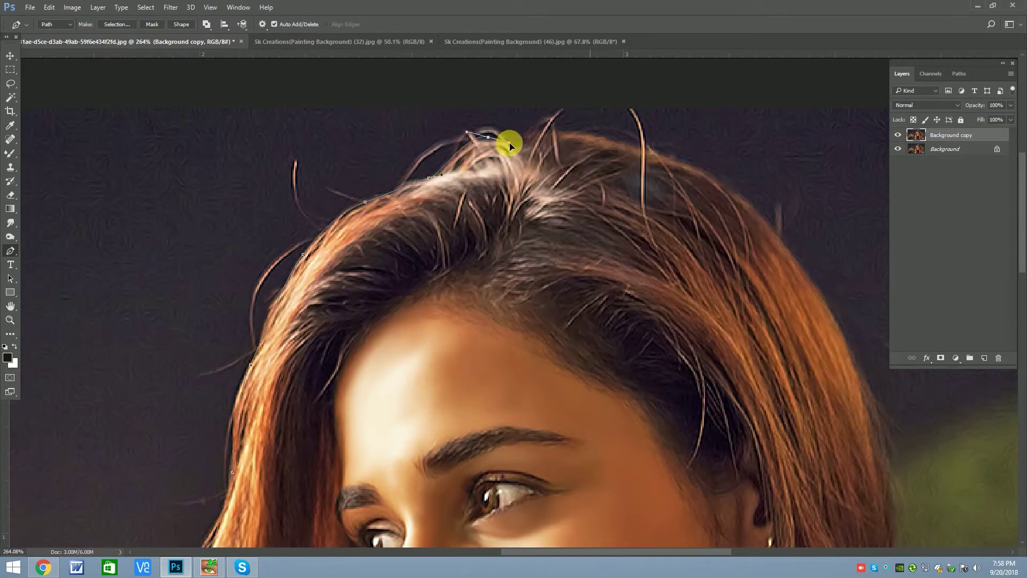
Trace the path down the far hair edge and curve it along the scarf.
{"action": "left_click", "coordinate": [746, 207]}
{"action": "scroll", "coordinate": [589, 172], "scroll_direction": "down", "scroll_amount": 3}
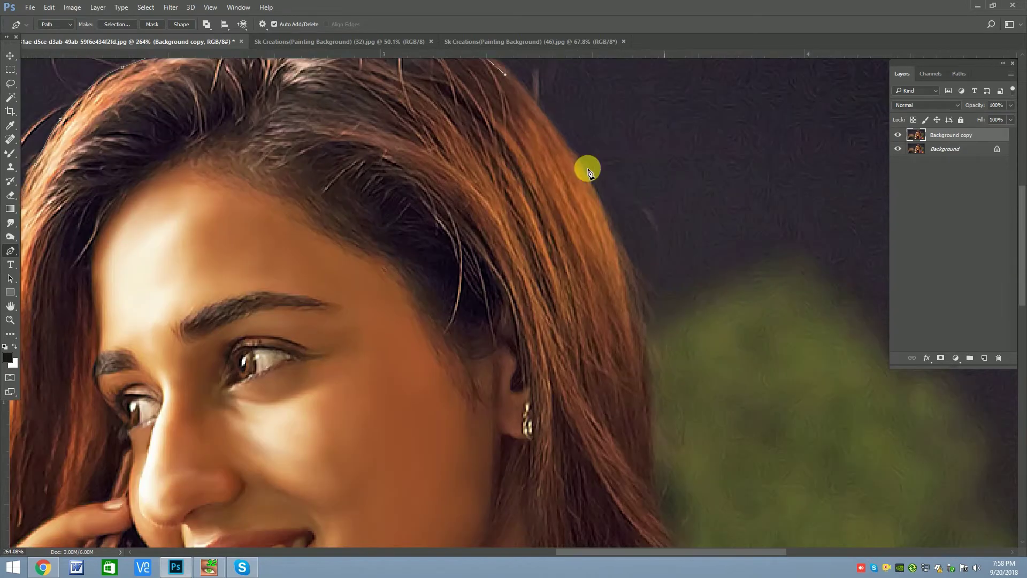
{"action": "scroll", "coordinate": [624, 251], "scroll_direction": "down", "scroll_amount": 3}
{"action": "left_click", "coordinate": [621, 309]}
{"action": "left_click", "coordinate": [628, 386]}
{"action": "scroll", "coordinate": [615, 348], "scroll_direction": "down", "scroll_amount": 4}
{"action": "left_click", "coordinate": [576, 231]}
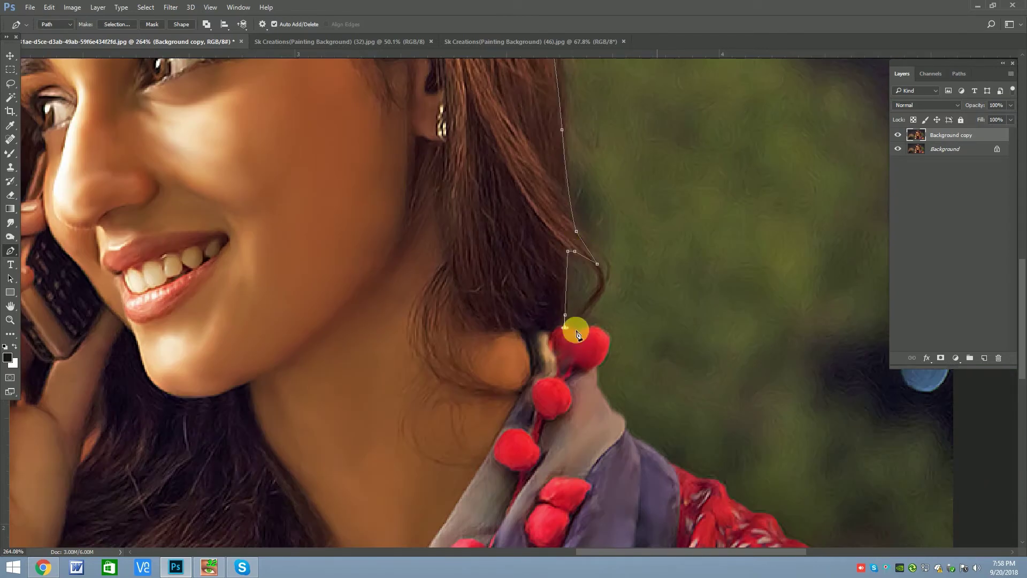
{"action": "scroll", "coordinate": [609, 342], "scroll_direction": "up", "scroll_amount": 2}
{"action": "left_click_drag", "start_coordinate": [588, 314], "coordinate": [598, 332]}
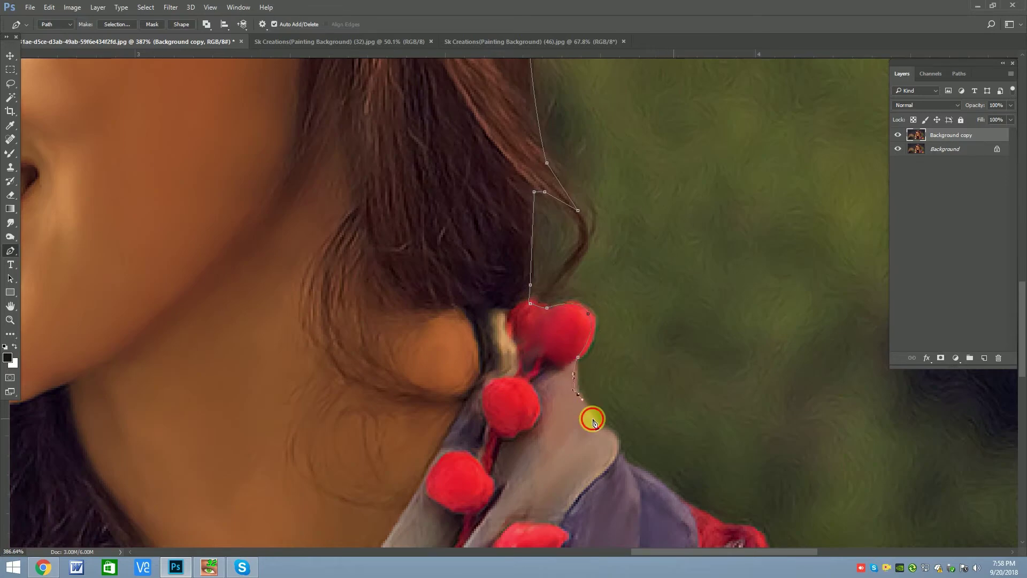
Curve the path around the shoulder and arm, close it, and make it a selection.
{"action": "left_click_drag", "start_coordinate": [620, 444], "coordinate": [458, 171]}
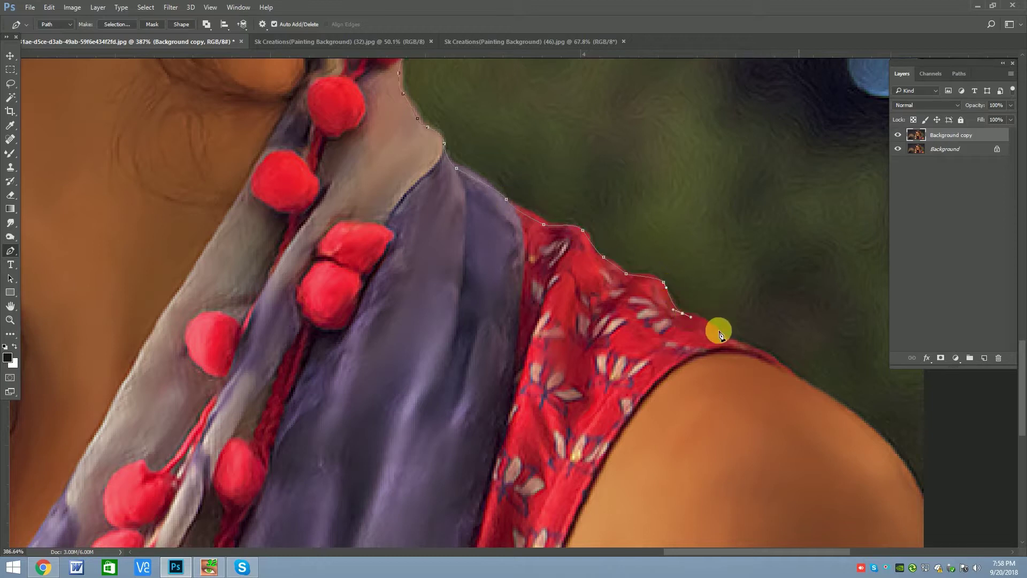
{"action": "scroll", "coordinate": [484, 213], "scroll_direction": "down", "scroll_amount": 2}
{"action": "scroll", "coordinate": [681, 333], "scroll_direction": "down", "scroll_amount": 2}
{"action": "mouse_move", "coordinate": [667, 397]}
{"action": "left_mouse_down"}
{"action": "mouse_move", "coordinate": [706, 512]}
{"action": "mouse_move", "coordinate": [697, 523]}
{"action": "left_mouse_up"}
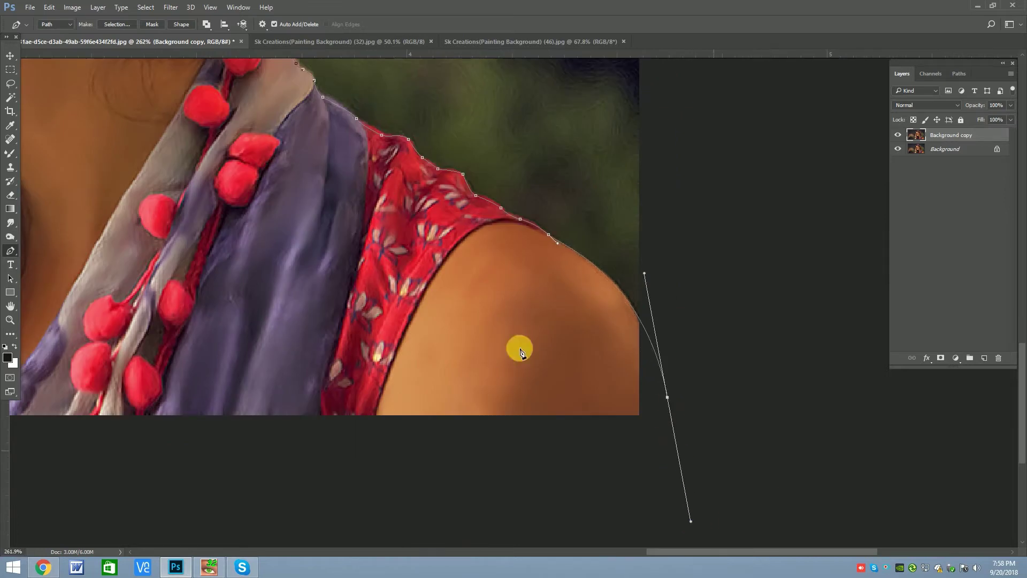
{"action": "left_click_drag", "start_coordinate": [518, 348], "coordinate": [733, 201]}
{"action": "left_click_drag", "start_coordinate": [491, 398], "coordinate": [681, 432]}
{"action": "left_click", "coordinate": [111, 461]}
{"action": "left_click", "coordinate": [126, 364]}
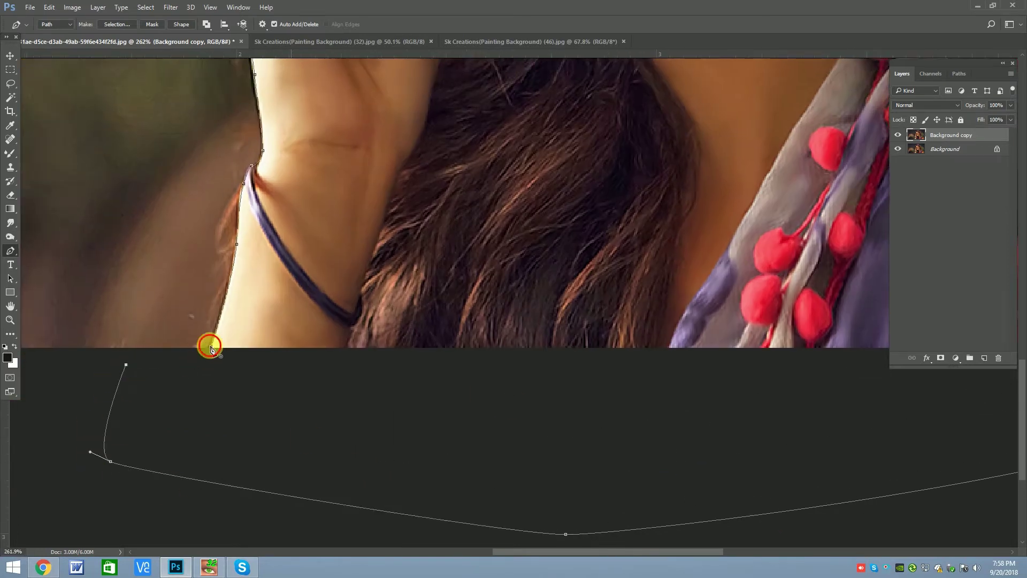
{"action": "left_click", "coordinate": [211, 347]}
{"action": "right_click", "coordinate": [219, 60]}
{"action": "left_click", "coordinate": [270, 109]}
Copy the selected woman onto a new layer with Ctrl+J and hide the original photo layers.
{"action": "key", "text": "Return"}
{"action": "scroll", "coordinate": [470, 305], "scroll_direction": "down", "scroll_amount": 3}
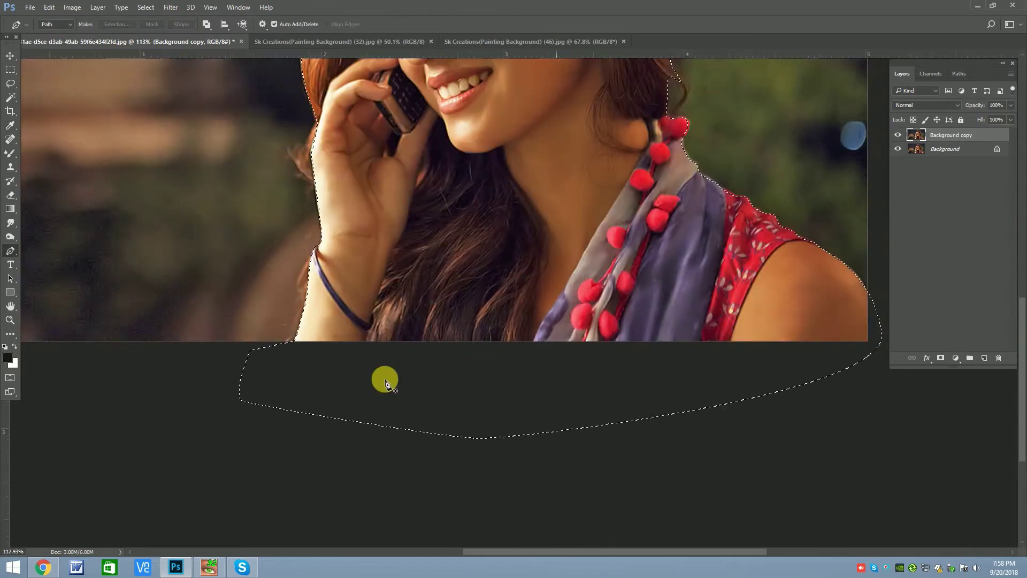
{"action": "scroll", "coordinate": [383, 378], "scroll_direction": "down", "scroll_amount": 3}
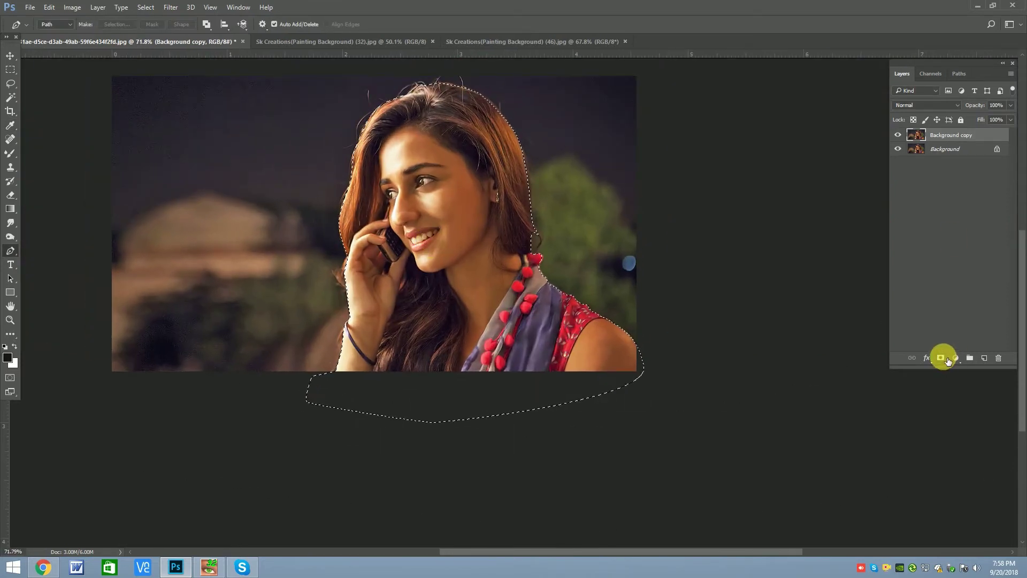
{"action": "key", "text": "ctrl+j"}
{"action": "left_click", "coordinate": [899, 163]}
Extend the canvas with two crops and move the woman left and up.
{"action": "key", "text": "v"}
{"action": "scroll", "coordinate": [471, 225], "scroll_direction": "down", "scroll_amount": 2}
{"action": "left_click", "coordinate": [10, 111]}
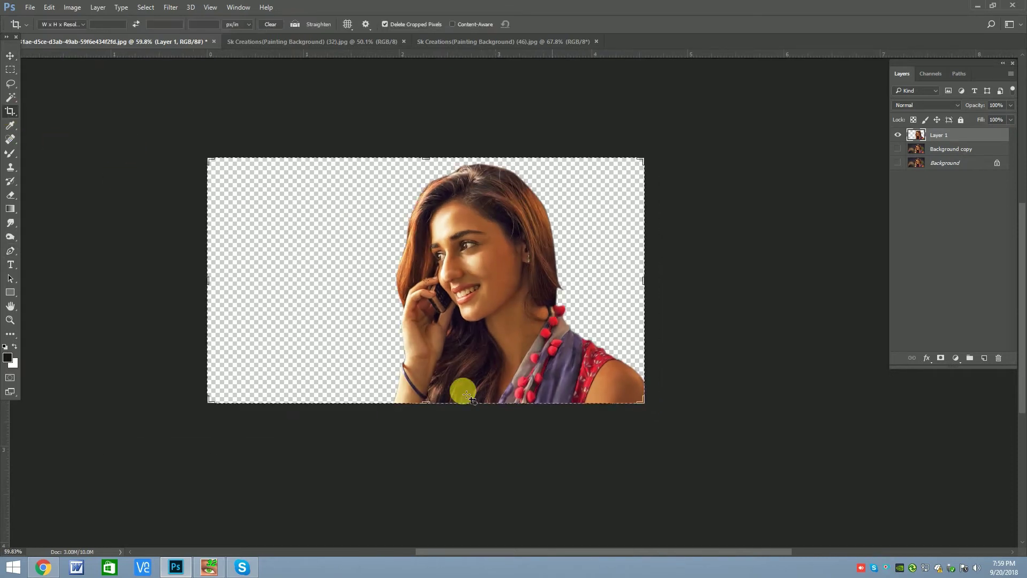
{"action": "left_click_drag", "start_coordinate": [424, 411], "coordinate": [434, 420]}
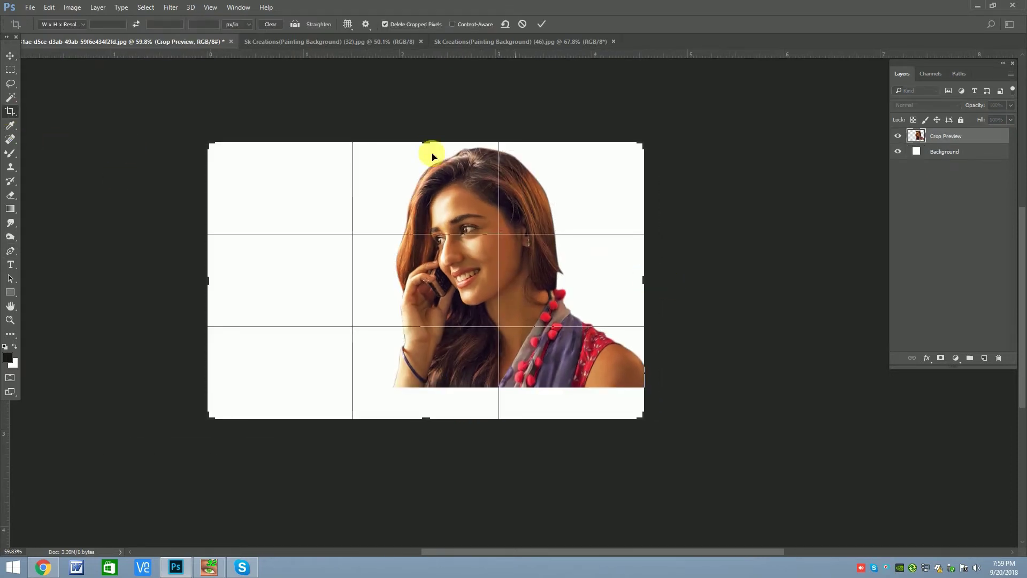
{"action": "key", "text": "Return"}
{"action": "key", "text": "v"}
{"action": "mouse_move", "coordinate": [530, 252]}
{"action": "left_mouse_down"}
{"action": "mouse_move", "coordinate": [461, 248]}
{"action": "mouse_move", "coordinate": [462, 188]}
{"action": "mouse_move", "coordinate": [436, 156]}
{"action": "left_mouse_up"}
{"action": "scroll", "coordinate": [461, 187], "scroll_direction": "down", "scroll_amount": 3}
{"action": "key", "text": "c"}
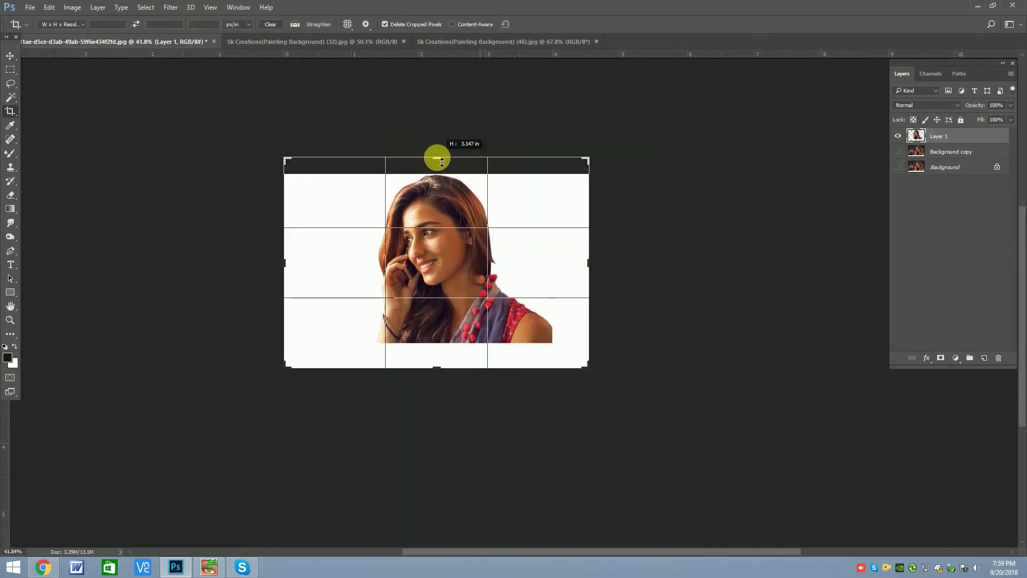
{"action": "key", "text": "Return"}
{"action": "left_click", "coordinate": [10, 56]}
Free Transform the woman's layer to about 89% and nudge it up and left.
{"action": "key", "text": "ctrl+0"}
{"action": "left_click_drag", "start_coordinate": [447, 257], "coordinate": [443, 244]}
{"action": "key", "text": "ctrl+t"}
{"action": "left_click_drag", "start_coordinate": [588, 142], "coordinate": [574, 155]}
{"action": "left_click_drag", "start_coordinate": [540, 224], "coordinate": [531, 224]}
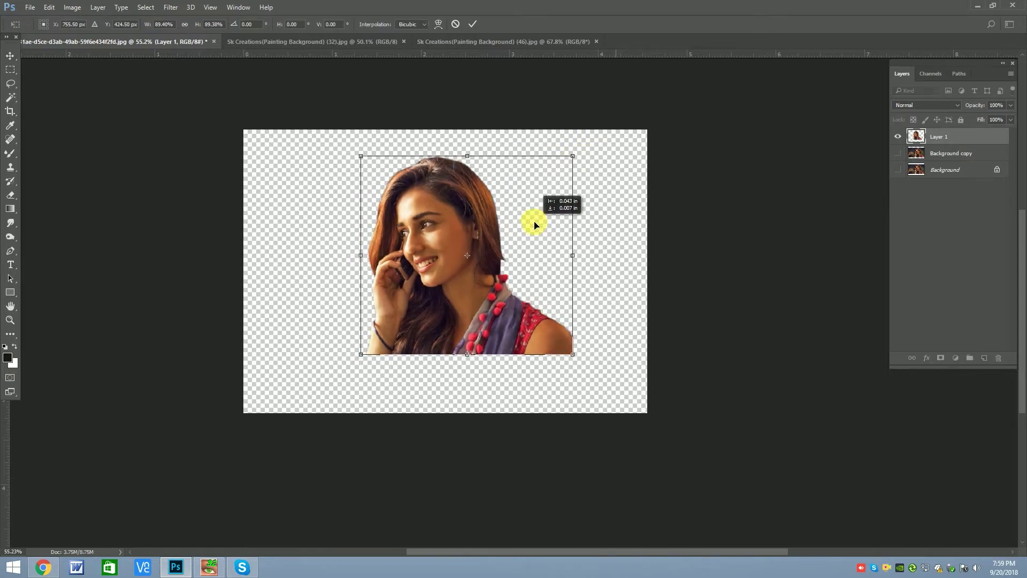
{"action": "key", "text": "Return"}
{"action": "scroll", "coordinate": [465, 199], "scroll_direction": "down", "scroll_amount": 2, "text": "alt"}
Drag the streaky orange-teal background image into the portrait document.
{"action": "left_click", "coordinate": [342, 41]}
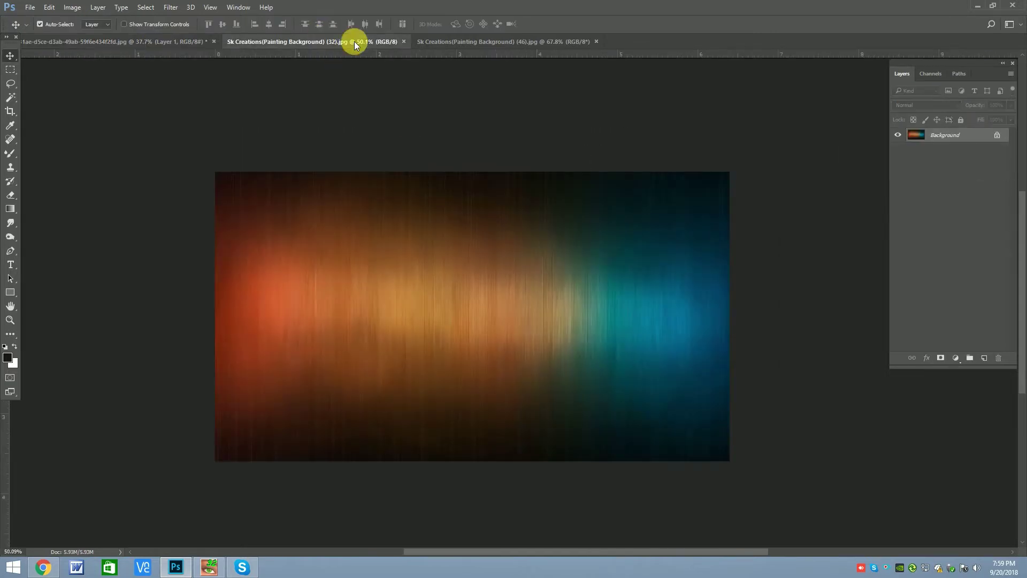
{"action": "left_click", "coordinate": [503, 41]}
{"action": "left_click", "coordinate": [324, 43]}
{"action": "left_click_drag", "start_coordinate": [371, 82], "coordinate": [476, 245]}
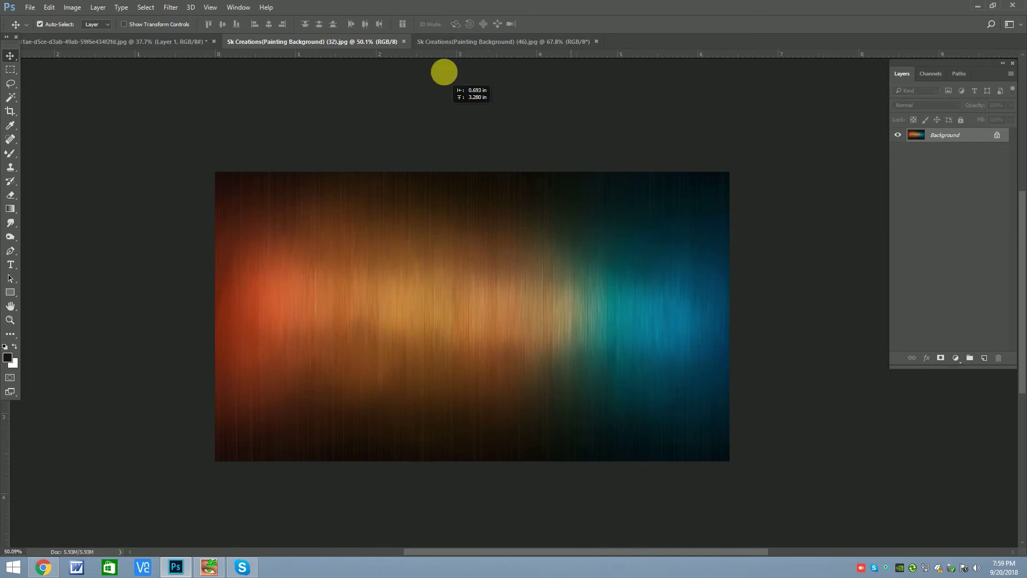
{"action": "key", "text": "Escape"}
{"action": "left_click", "coordinate": [385, 41]}
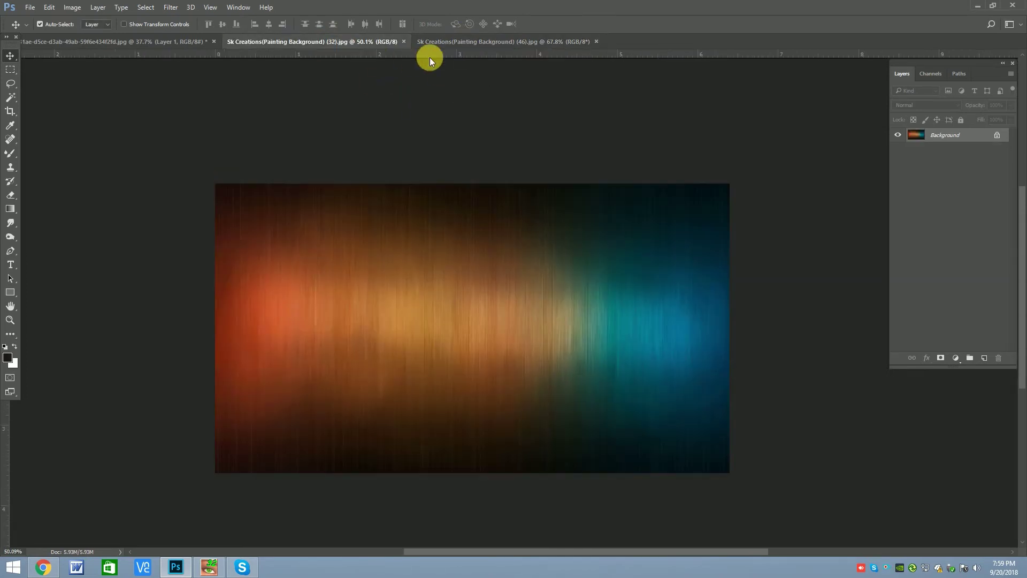
{"action": "left_click_drag", "start_coordinate": [130, 40], "coordinate": [450, 234]}
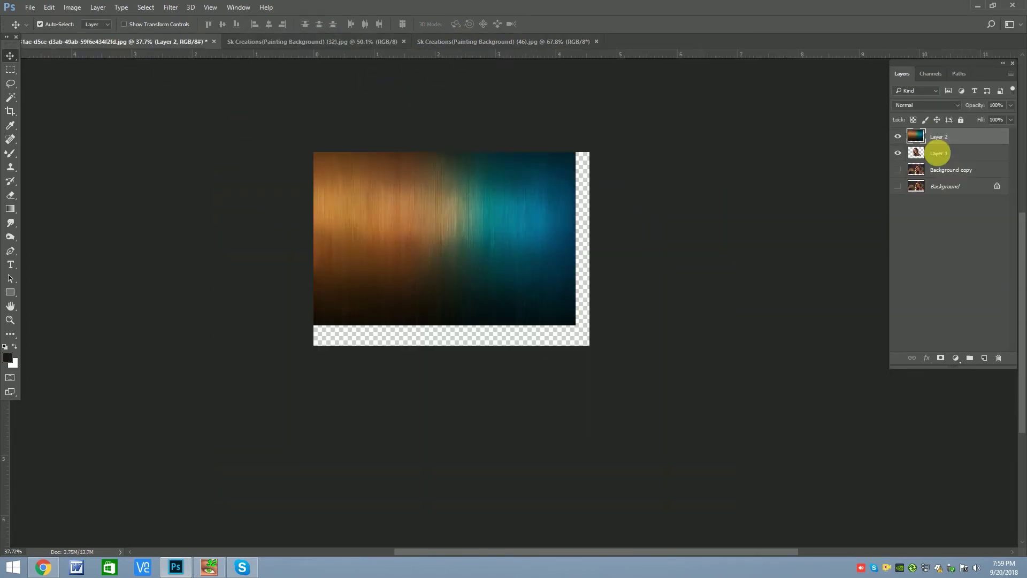
Move the background layer beneath the woman and position it to fill the canvas.
{"action": "left_click_drag", "start_coordinate": [939, 153], "coordinate": [938, 161]}
{"action": "left_click_drag", "start_coordinate": [481, 252], "coordinate": [595, 240]}
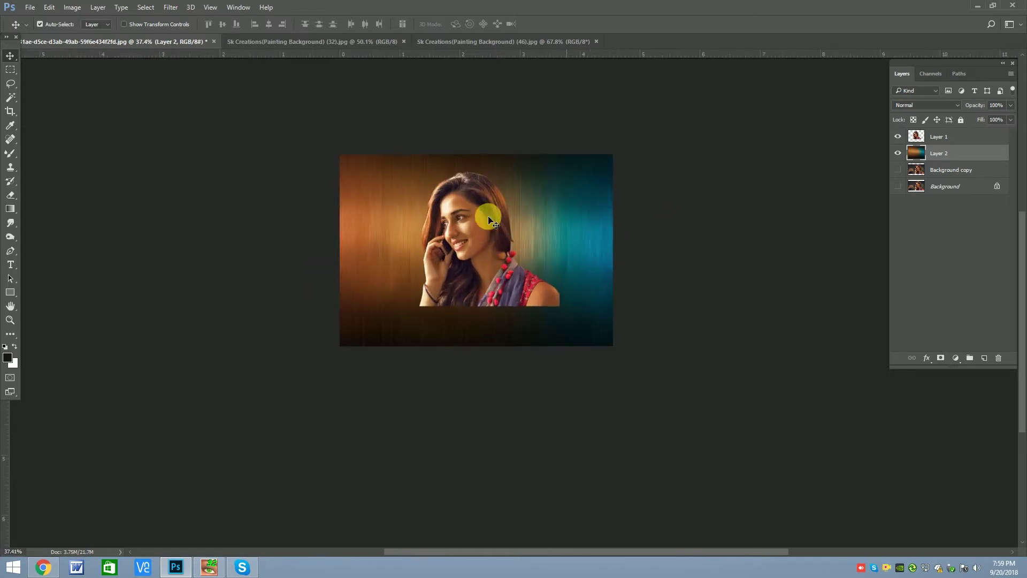
{"action": "key", "text": "ctrl+plus"}
{"action": "key", "text": "ctrl+t"}
{"action": "key", "text": "ctrl+0"}
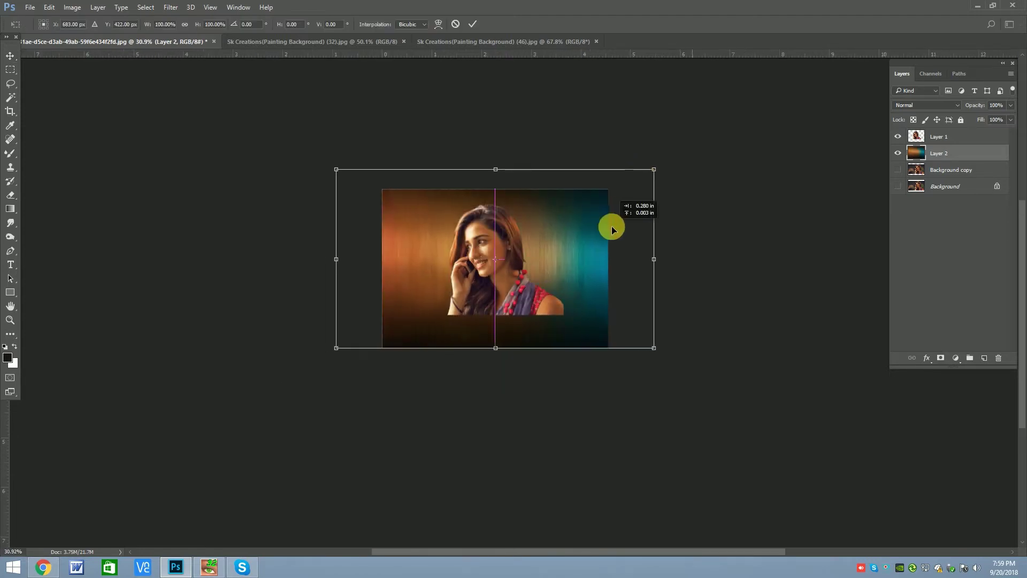
{"action": "left_click_drag", "start_coordinate": [644, 182], "coordinate": [636, 195]}
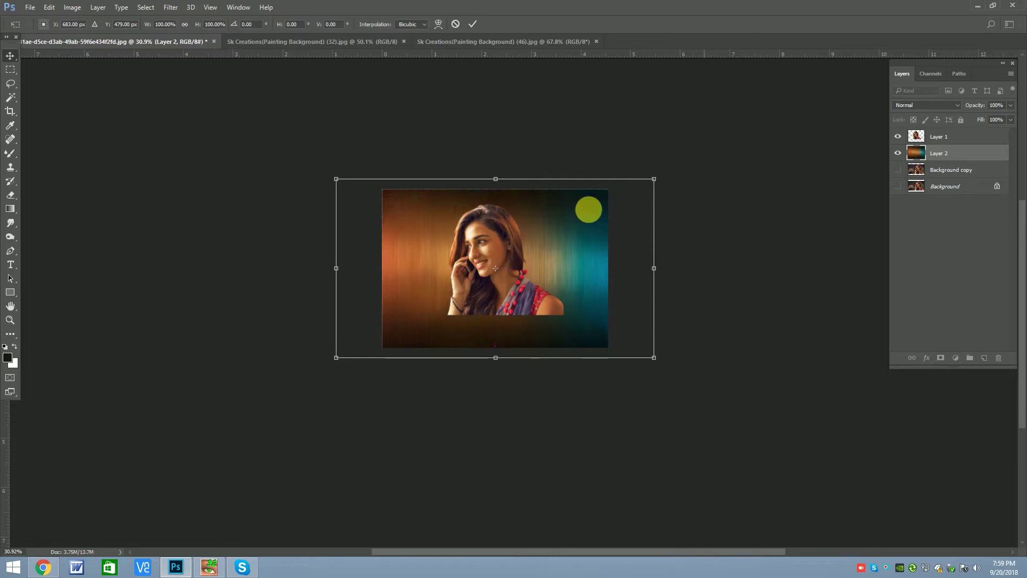
{"action": "key", "text": "Return"}
{"action": "key", "text": "ctrl+plus"}
Add a layer mask to the woman's layer, then switch to the Eraser.
{"action": "left_click", "coordinate": [545, 338]}
{"action": "left_click", "coordinate": [941, 359]}
{"action": "left_click", "coordinate": [11, 195]}
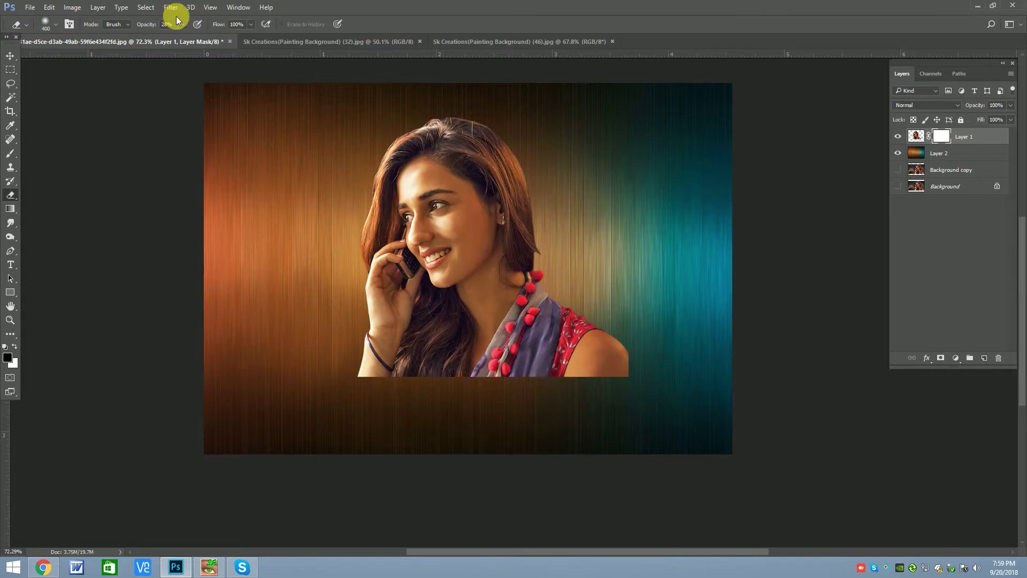
Fade the shoulder's lower-right edge on Layer 1's mask with a soft brush at 73%, then 100% opacity.
{"action": "key", "text": "p"}
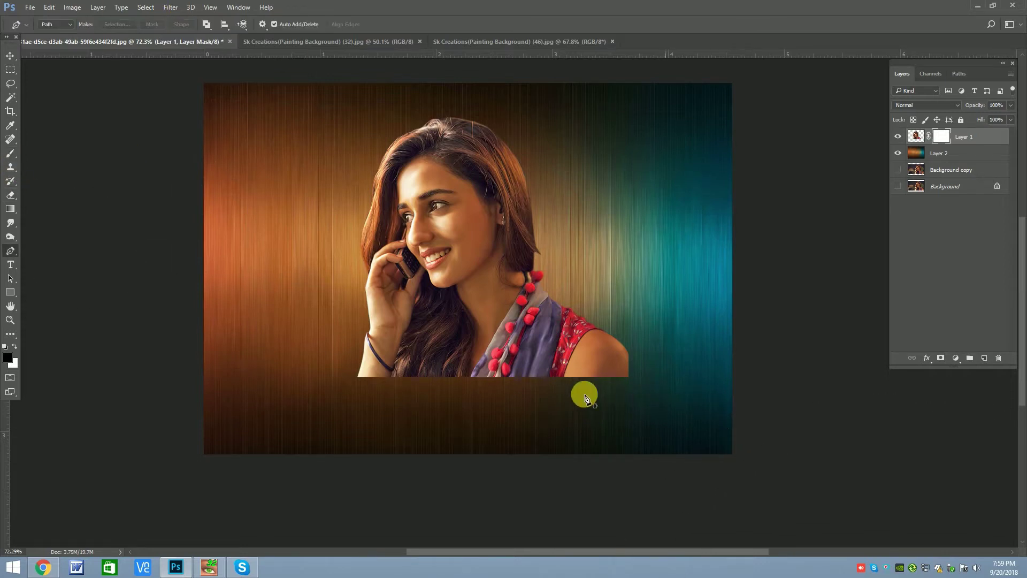
{"action": "left_click", "coordinate": [10, 154]}
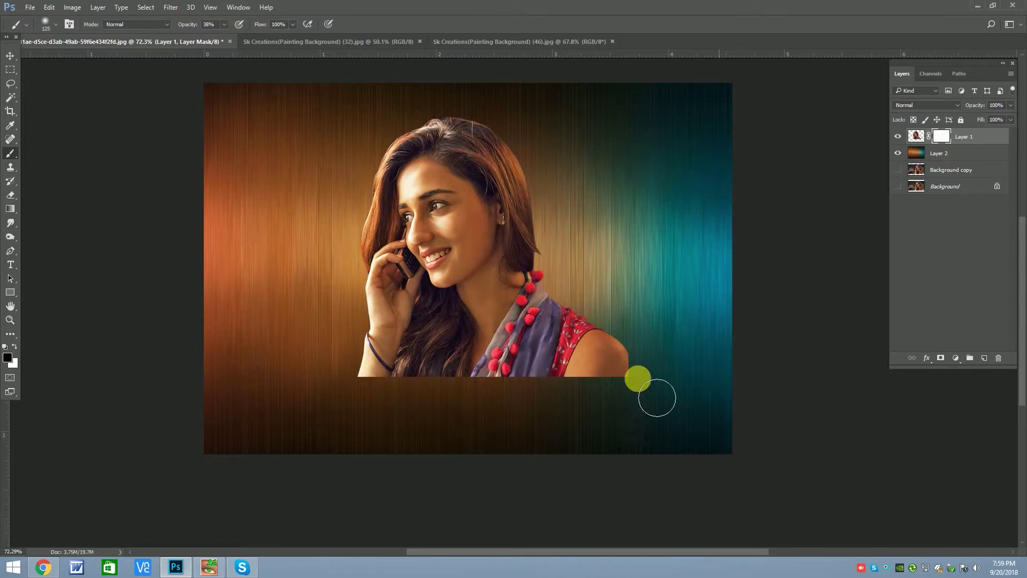
{"action": "key", "text": "bracketright"}
{"action": "left_click", "coordinate": [225, 25]}
{"action": "left_click_drag", "start_coordinate": [231, 40], "coordinate": [244, 39]}
{"action": "mouse_move", "coordinate": [555, 307]}
{"action": "left_mouse_down"}
{"action": "mouse_move", "coordinate": [642, 419]}
{"action": "mouse_move", "coordinate": [583, 419]}
{"action": "left_mouse_up"}
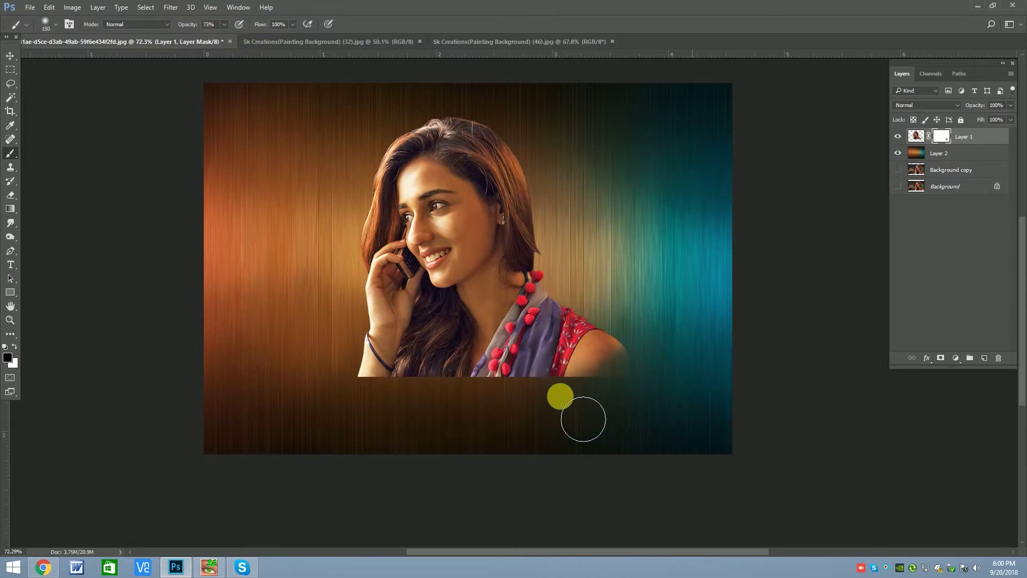
{"action": "left_click_drag", "start_coordinate": [230, 41], "coordinate": [246, 39]}
{"action": "scroll", "coordinate": [360, 415], "scroll_direction": "up", "scroll_amount": 3}
{"action": "scroll", "coordinate": [351, 408], "scroll_direction": "up", "scroll_amount": 2}
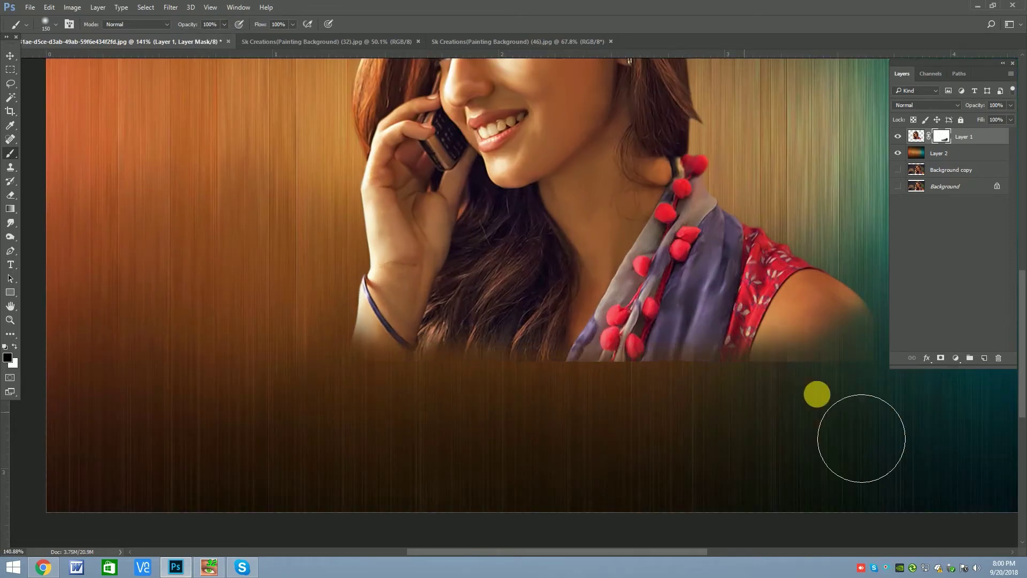
{"action": "scroll", "coordinate": [856, 422], "scroll_direction": "down", "scroll_amount": 3}
{"action": "scroll", "coordinate": [588, 407], "scroll_direction": "up", "scroll_amount": 2}
Switch to a textured brush preset and resize it for masking the woman's bottom edges.
{"action": "right_click", "coordinate": [721, 330]}
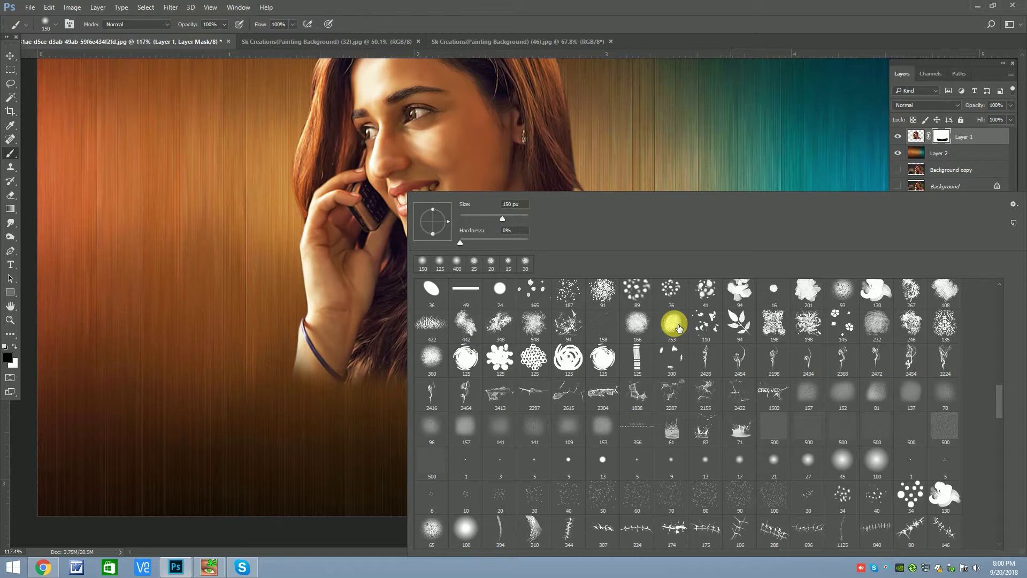
{"action": "scroll", "coordinate": [834, 476], "scroll_direction": "down", "scroll_amount": 2}
{"action": "scroll", "coordinate": [856, 498], "scroll_direction": "down", "scroll_amount": 3}
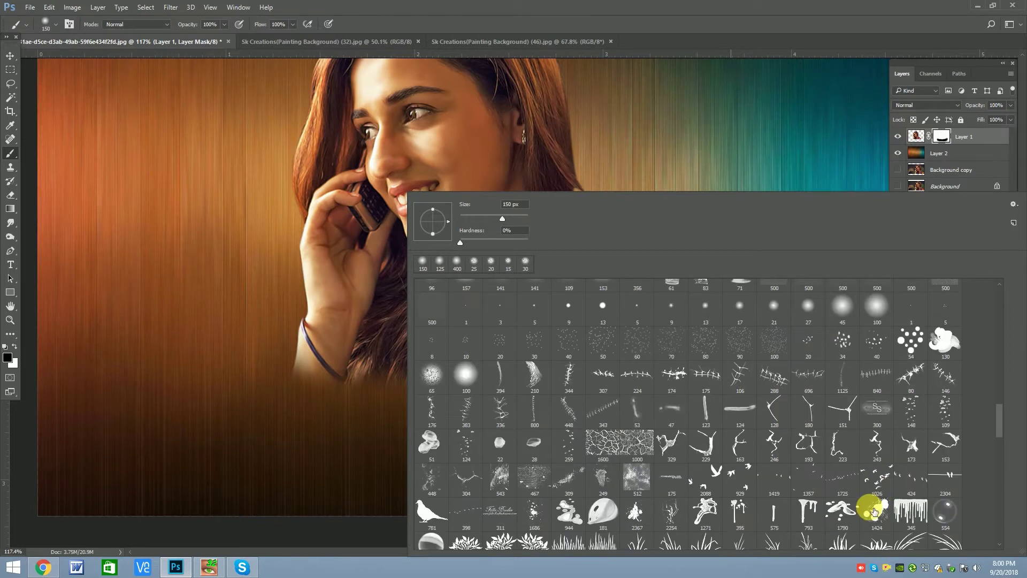
{"action": "scroll", "coordinate": [830, 454], "scroll_direction": "down", "scroll_amount": 2}
{"action": "scroll", "coordinate": [877, 406], "scroll_direction": "down", "scroll_amount": 2}
{"action": "mouse_move", "coordinate": [995, 422]}
{"action": "left_mouse_down"}
{"action": "mouse_move", "coordinate": [996, 470]}
{"action": "mouse_move", "coordinate": [984, 438]}
{"action": "left_mouse_up"}
{"action": "double_click", "coordinate": [872, 312]}
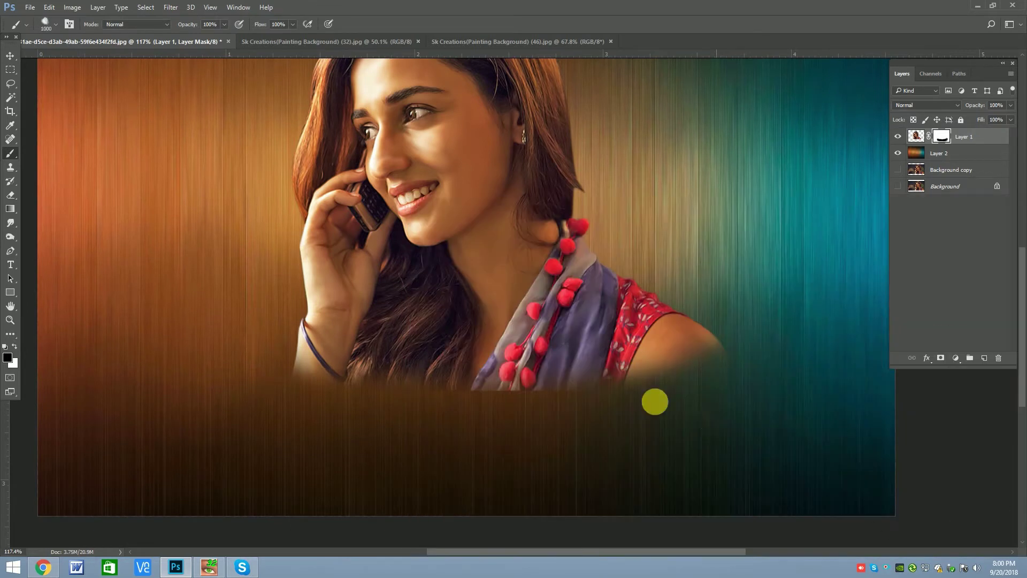
{"action": "key", "text": "bracketleft"}
{"action": "key", "text": "bracketleft"}
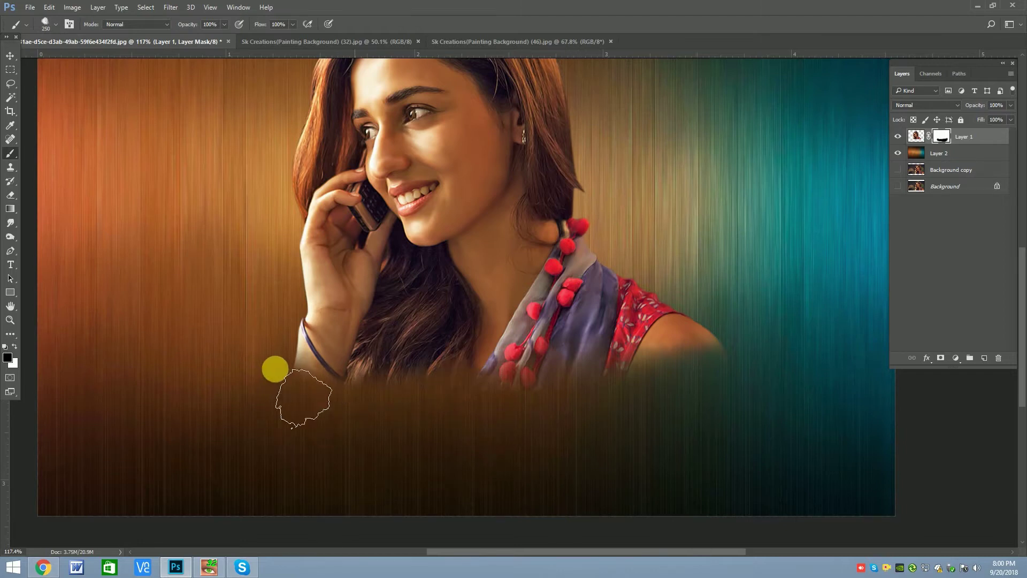
{"action": "key", "text": "bracketright"}
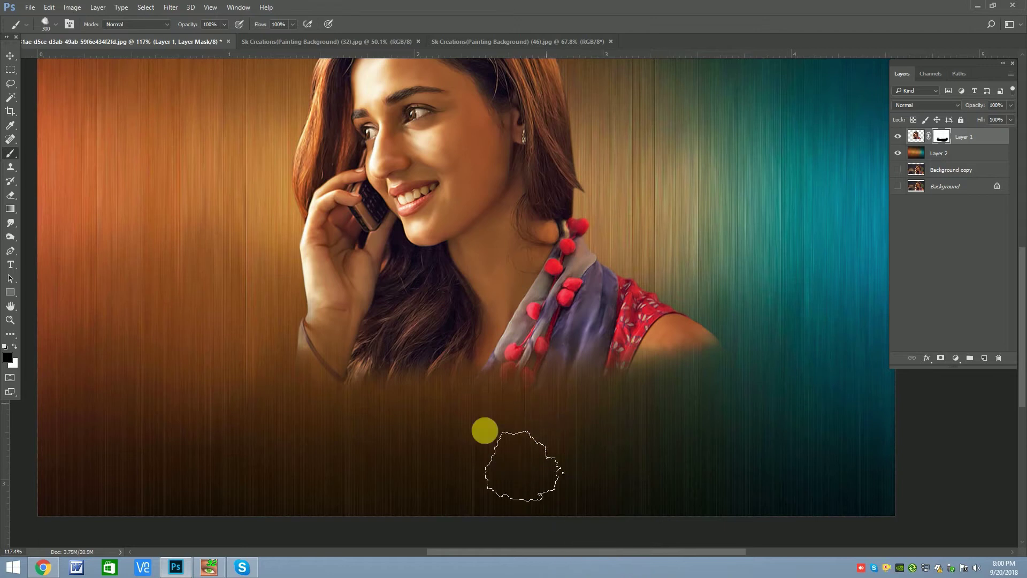
{"action": "scroll", "coordinate": [522, 471], "scroll_direction": "down", "scroll_amount": 5}
{"action": "scroll", "coordinate": [575, 331], "scroll_direction": "up", "scroll_amount": 3}
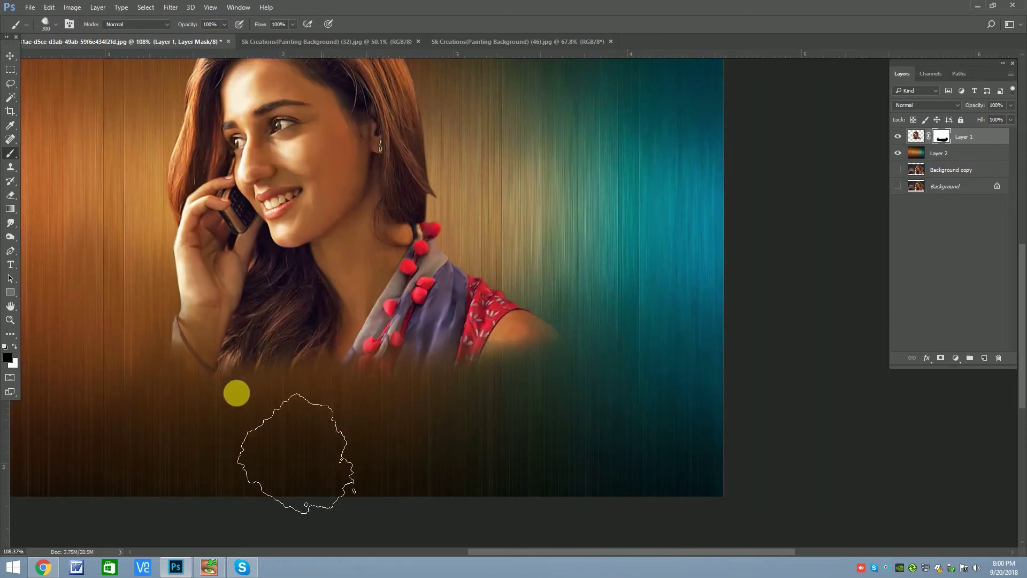
{"action": "left_click", "coordinate": [10, 56]}
{"action": "scroll", "coordinate": [649, 280], "scroll_direction": "down", "scroll_amount": 2}
Check the portrait without the background, then Alt-drag Layer 1 to create Layer 1 copy.
{"action": "scroll", "coordinate": [520, 261], "scroll_direction": "up", "scroll_amount": 1}
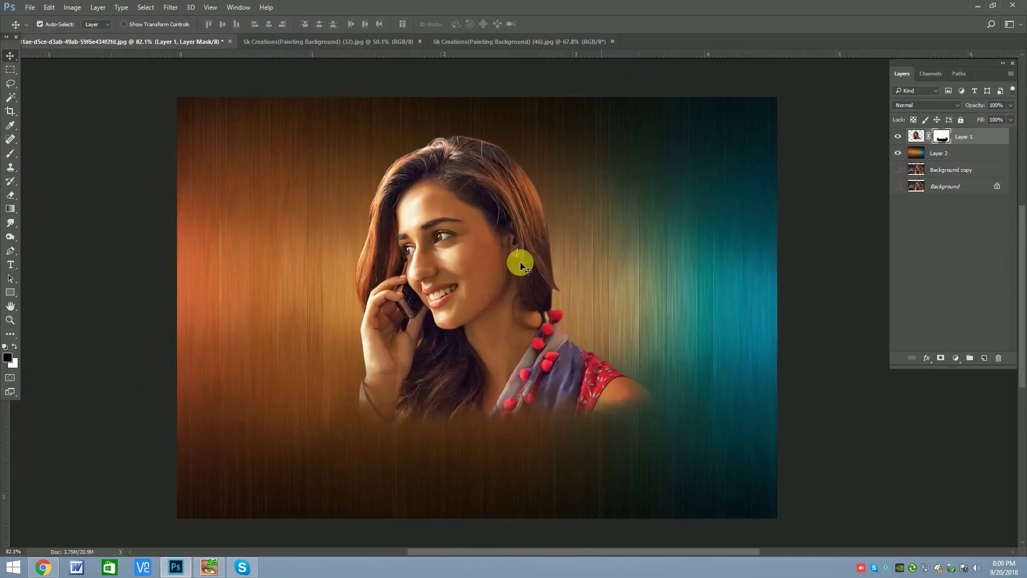
{"action": "scroll", "coordinate": [488, 213], "scroll_direction": "down", "scroll_amount": 1}
{"action": "scroll", "coordinate": [484, 165], "scroll_direction": "up", "scroll_amount": 3}
{"action": "left_click", "coordinate": [905, 155]}
{"action": "left_click", "coordinate": [943, 137]}
{"action": "left_click_drag", "start_coordinate": [988, 144], "coordinate": [985, 357]}
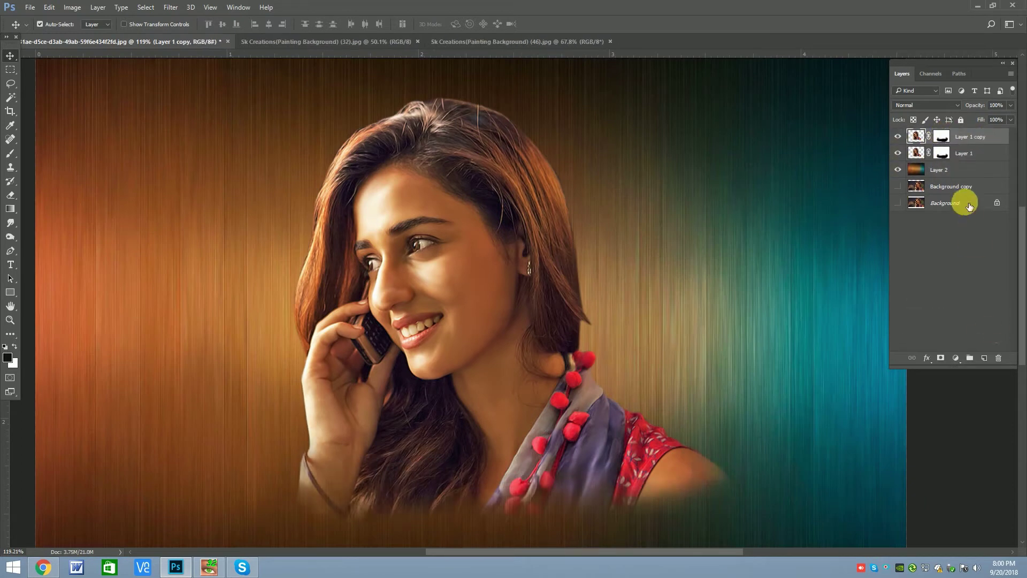
Delete the copied mask and Alt-drag Layer 1's mask onto Layer 1 copy.
{"action": "right_click", "coordinate": [944, 138]}
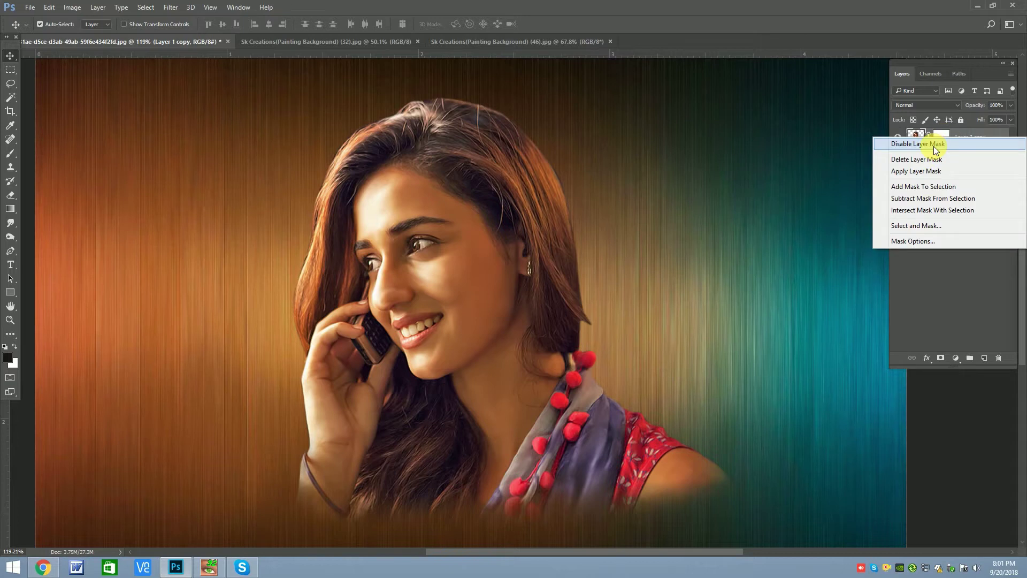
{"action": "left_click", "coordinate": [931, 159]}
{"action": "left_click_drag", "start_coordinate": [927, 143], "coordinate": [943, 139]}
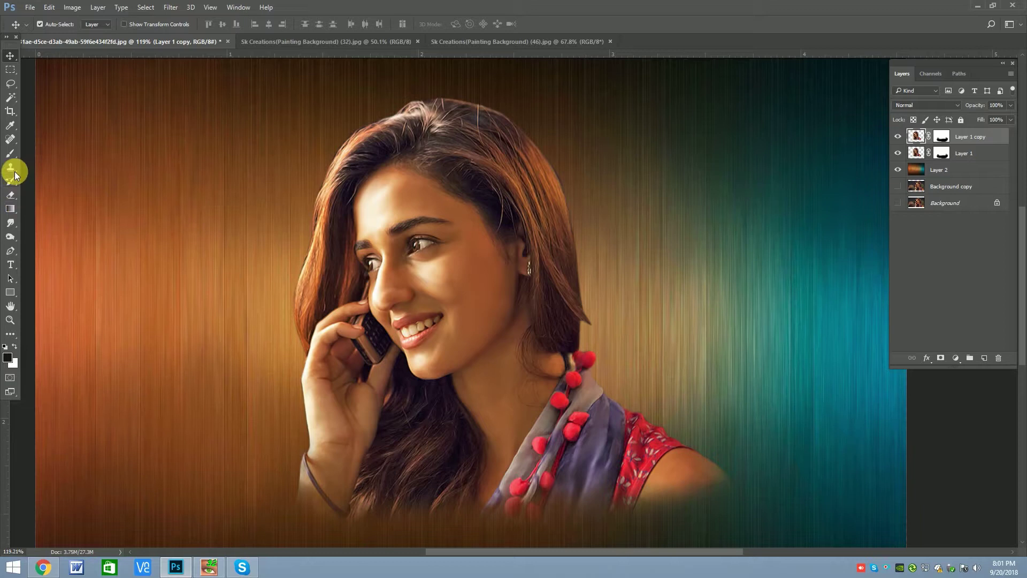
{"action": "right_click", "coordinate": [11, 222]}
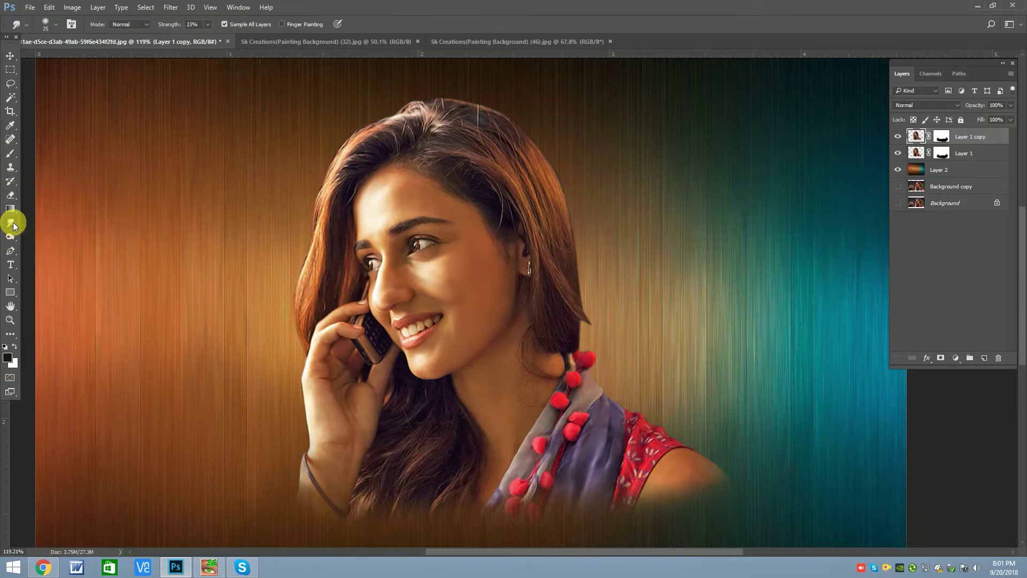
Choose the Smudge tool with a textured tip and hide the streaky background layer.
{"action": "left_click", "coordinate": [53, 246]}
{"action": "scroll", "coordinate": [383, 223], "scroll_direction": "up", "scroll_amount": 3}
{"action": "right_click", "coordinate": [365, 176]}
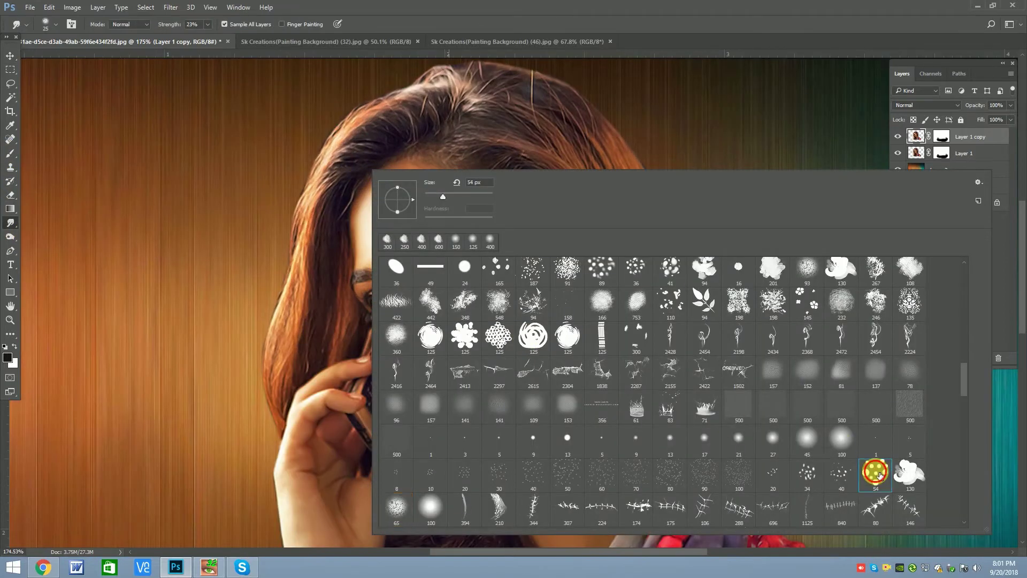
{"action": "double_click", "coordinate": [880, 475]}
{"action": "scroll", "coordinate": [411, 261], "scroll_direction": "down", "scroll_amount": 3}
{"action": "scroll", "coordinate": [413, 124], "scroll_direction": "down", "scroll_amount": 2}
{"action": "scroll", "coordinate": [419, 172], "scroll_direction": "up", "scroll_amount": 4}
{"action": "scroll", "coordinate": [382, 213], "scroll_direction": "up", "scroll_amount": 2}
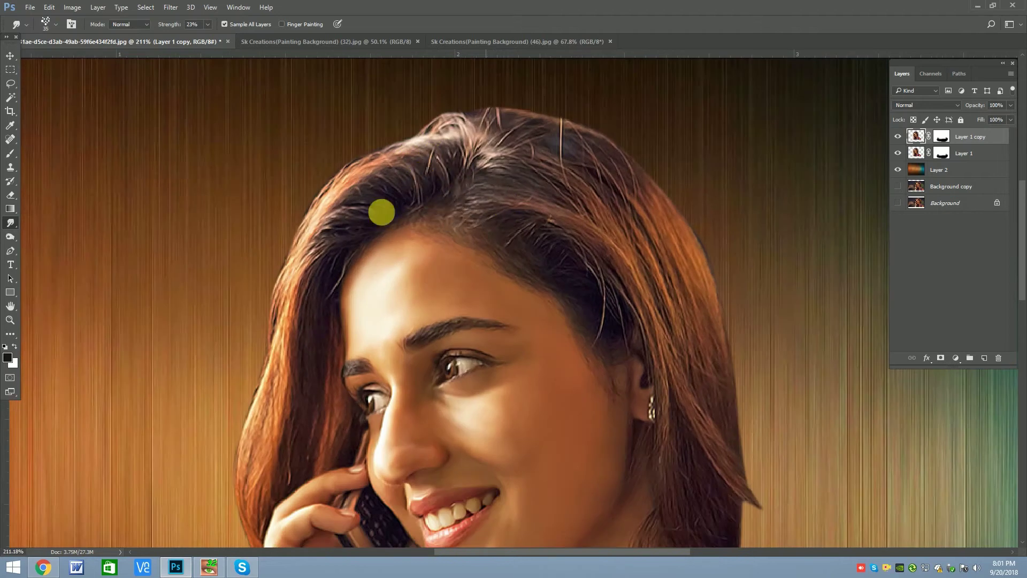
{"action": "left_click", "coordinate": [897, 170]}
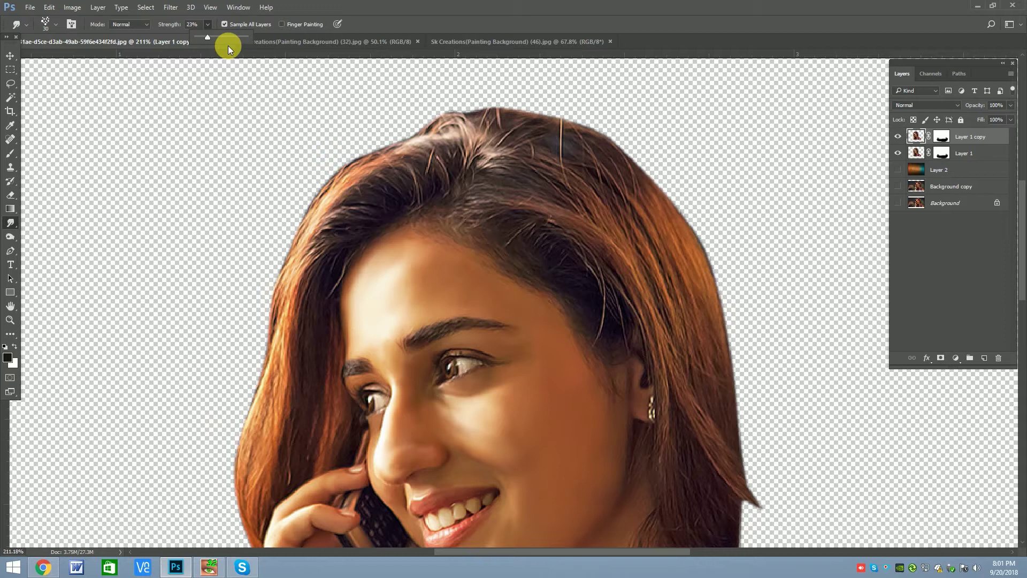
Smudge the forehead hair and the hair near the temple with a smaller brush.
{"action": "scroll", "coordinate": [420, 191], "scroll_direction": "up", "scroll_amount": 1}
{"action": "key", "text": "bracketleft"}
{"action": "key", "text": "bracketleft"}
{"action": "key", "text": "bracketleft"}
{"action": "scroll", "coordinate": [424, 184], "scroll_direction": "down", "scroll_amount": 1}
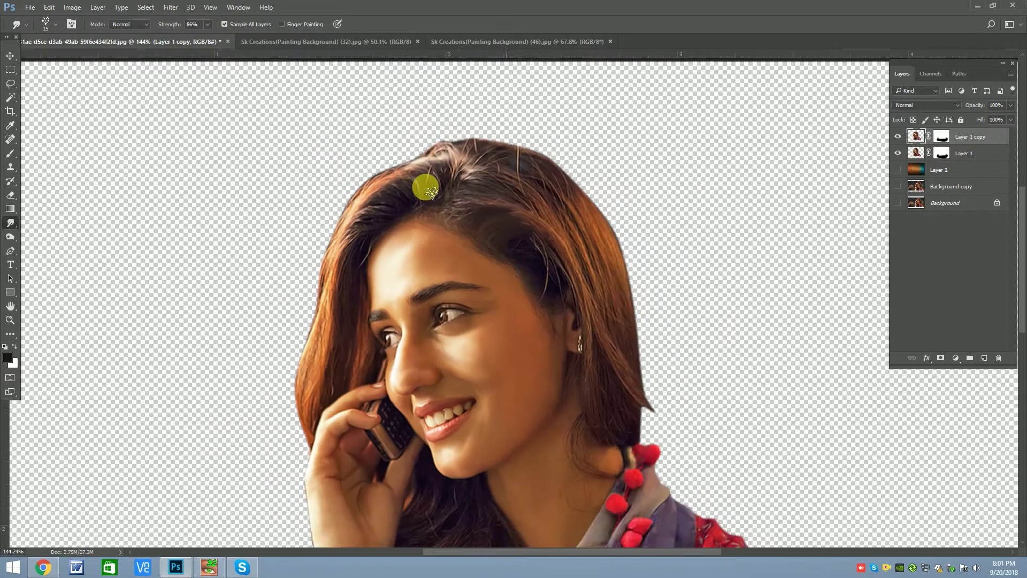
{"action": "scroll", "coordinate": [443, 230], "scroll_direction": "down", "scroll_amount": 1}
{"action": "scroll", "coordinate": [443, 229], "scroll_direction": "up", "scroll_amount": 1}
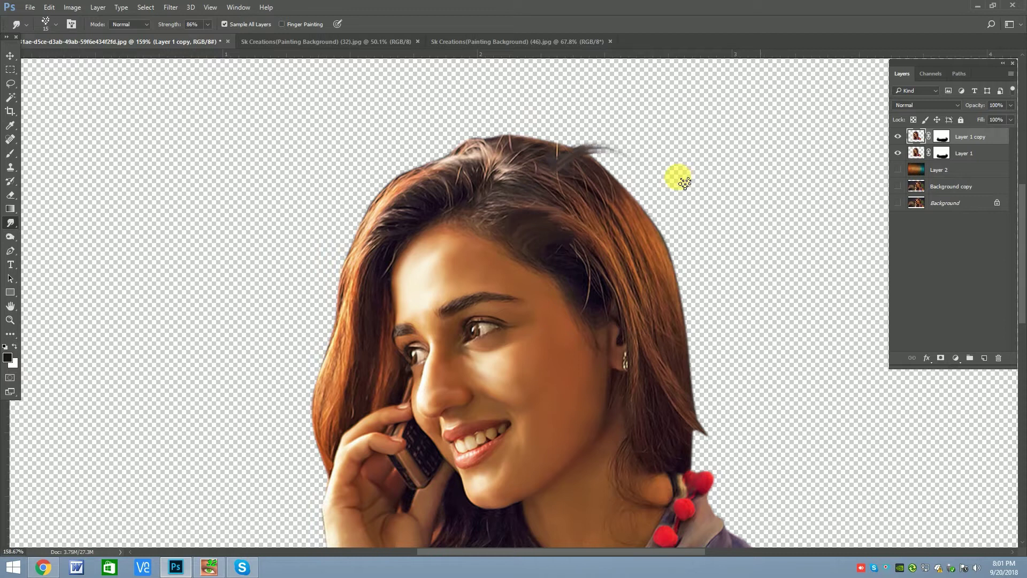
{"action": "scroll", "coordinate": [524, 220], "scroll_direction": "up", "scroll_amount": 3}
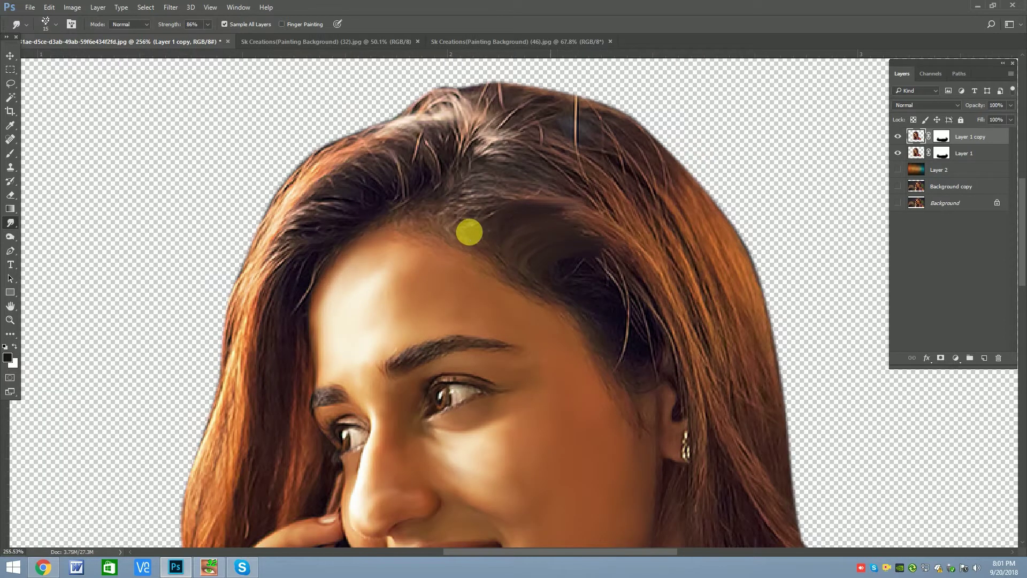
{"action": "mouse_move", "coordinate": [484, 234]}
{"action": "left_mouse_down"}
{"action": "mouse_move", "coordinate": [464, 222]}
{"action": "mouse_move", "coordinate": [507, 217]}
{"action": "left_mouse_up"}
{"action": "scroll", "coordinate": [502, 235], "scroll_direction": "down", "scroll_amount": 1}
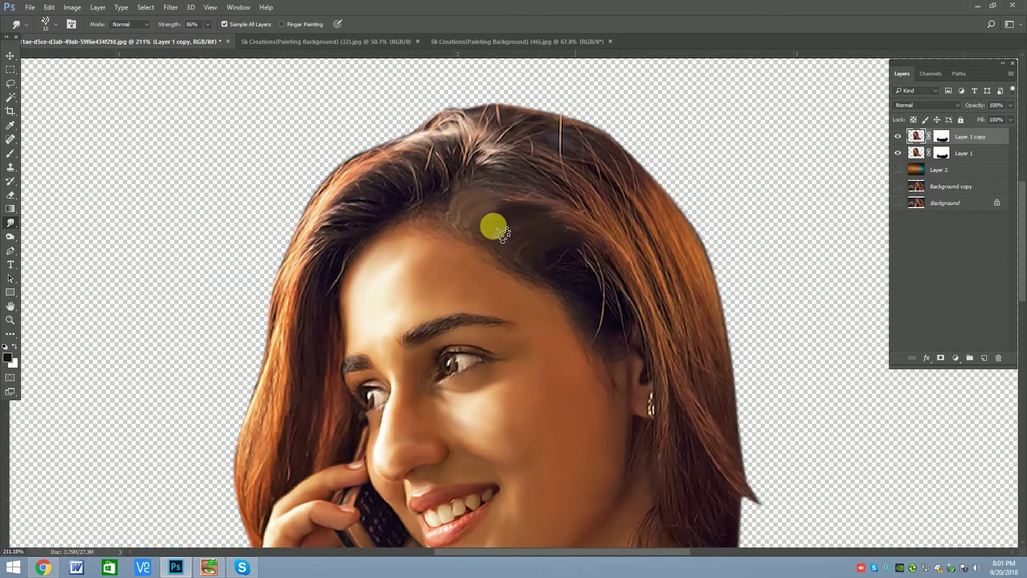
{"action": "mouse_move", "coordinate": [579, 260]}
{"action": "left_mouse_down"}
{"action": "mouse_move", "coordinate": [601, 275]}
{"action": "mouse_move", "coordinate": [568, 291]}
{"action": "mouse_move", "coordinate": [583, 309]}
{"action": "mouse_move", "coordinate": [638, 314]}
{"action": "left_mouse_up"}
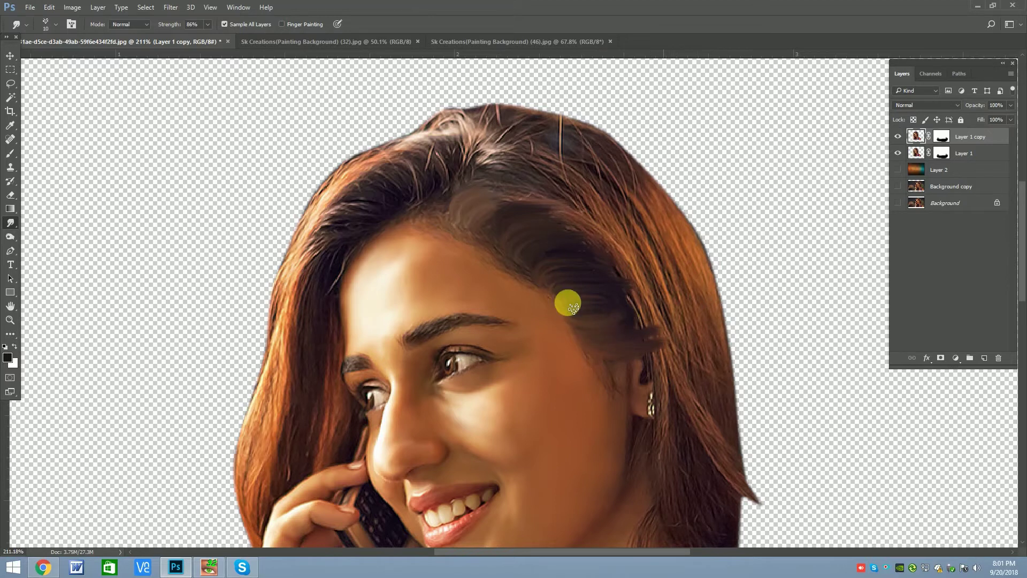
Smudge the forehead hair, cheek toward the ear, and side hair down to the ear.
{"action": "scroll", "coordinate": [572, 306], "scroll_direction": "up", "scroll_amount": 2}
{"action": "key", "text": "bracketright"}
{"action": "mouse_move", "coordinate": [490, 227]}
{"action": "left_mouse_down"}
{"action": "mouse_move", "coordinate": [610, 213]}
{"action": "mouse_move", "coordinate": [633, 252]}
{"action": "mouse_move", "coordinate": [676, 287]}
{"action": "left_mouse_up"}
{"action": "scroll", "coordinate": [619, 239], "scroll_direction": "down", "scroll_amount": 2}
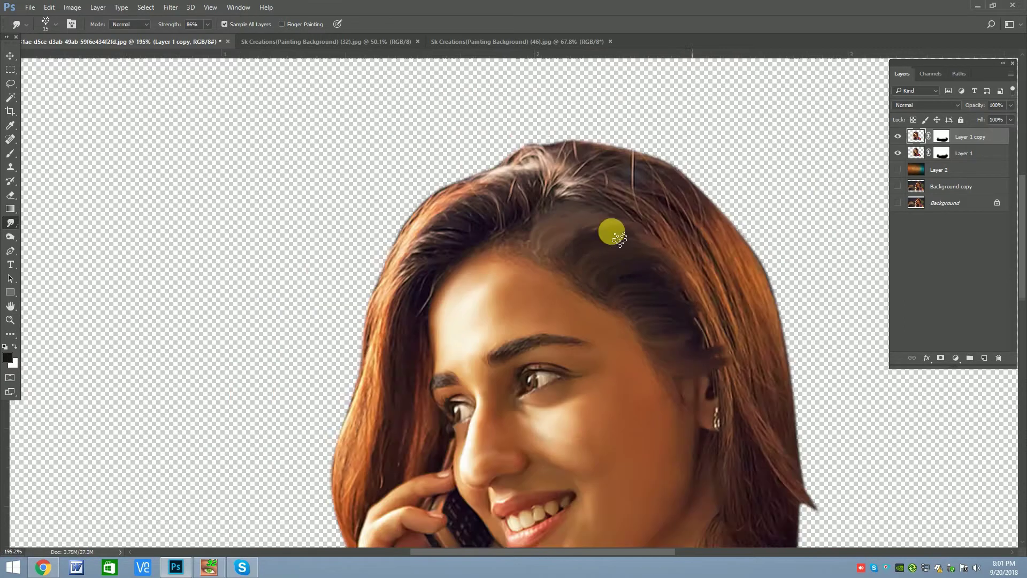
{"action": "scroll", "coordinate": [620, 239], "scroll_direction": "up", "scroll_amount": 1}
{"action": "scroll", "coordinate": [570, 220], "scroll_direction": "up", "scroll_amount": 1}
{"action": "key", "text": "bracketright"}
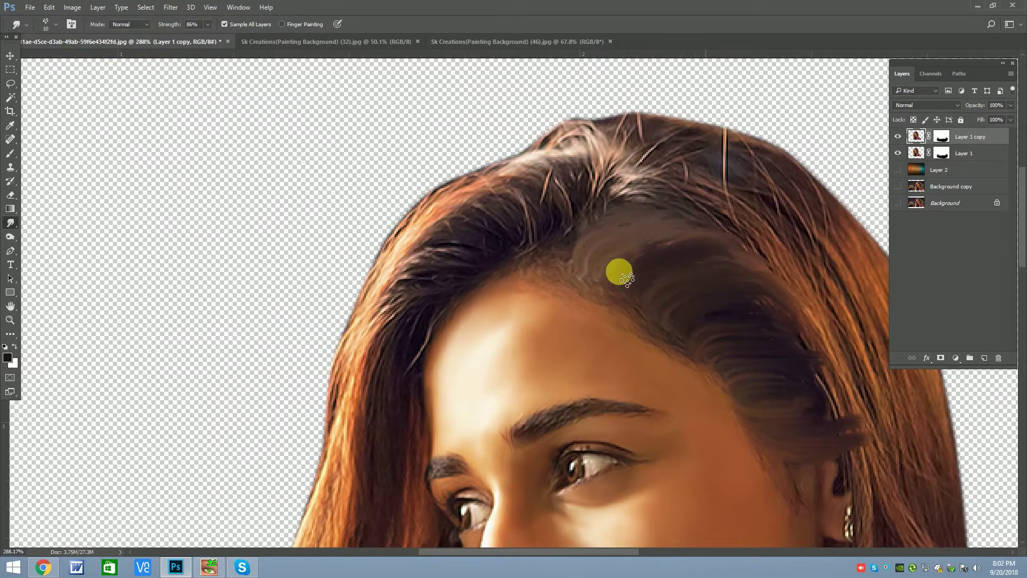
{"action": "scroll", "coordinate": [647, 232], "scroll_direction": "down", "scroll_amount": 2}
{"action": "scroll", "coordinate": [688, 324], "scroll_direction": "up", "scroll_amount": 1}
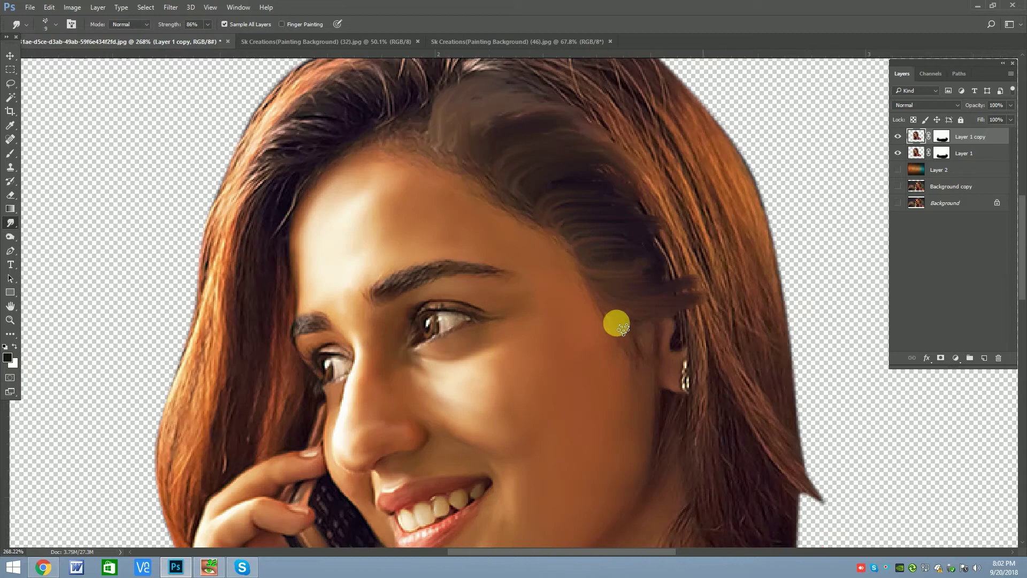
{"action": "mouse_move", "coordinate": [621, 330]}
{"action": "left_mouse_down"}
{"action": "mouse_move", "coordinate": [702, 365]}
{"action": "mouse_move", "coordinate": [692, 358]}
{"action": "left_mouse_up"}
{"action": "key", "text": "bracketright"}
{"action": "key", "text": "bracketright"}
{"action": "scroll", "coordinate": [740, 353], "scroll_direction": "down", "scroll_amount": 1}
{"action": "scroll", "coordinate": [750, 405], "scroll_direction": "up", "scroll_amount": 2}
{"action": "left_click_drag", "start_coordinate": [751, 405], "coordinate": [615, 294]}
{"action": "key", "text": "bracketleft"}
{"action": "scroll", "coordinate": [633, 350], "scroll_direction": "down", "scroll_amount": 1}
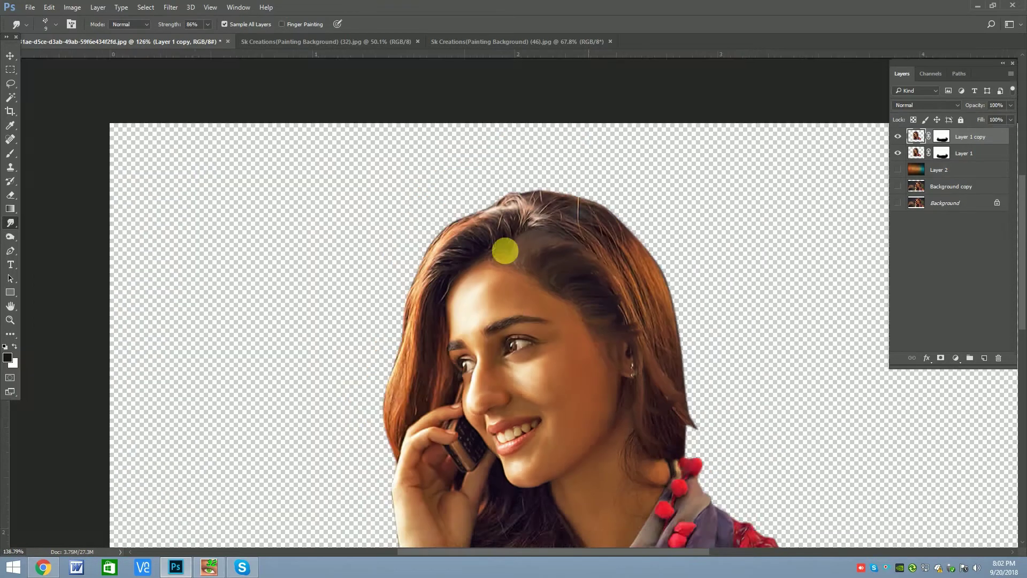
Zoom to the top of the head and rotate the view to follow the hair.
{"action": "mouse_move", "coordinate": [610, 395]}
{"action": "left_mouse_down"}
{"action": "mouse_move", "coordinate": [568, 217]}
{"action": "mouse_move", "coordinate": [582, 230]}
{"action": "left_mouse_up"}
{"action": "key", "text": "h"}
{"action": "key", "text": "r"}
{"action": "left_click_drag", "start_coordinate": [539, 291], "coordinate": [412, 206]}
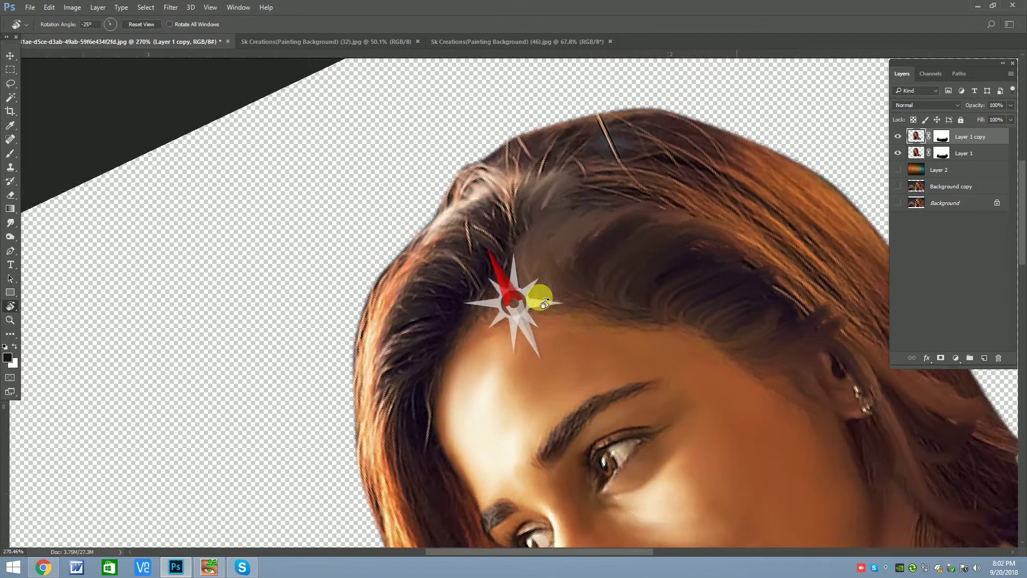
{"action": "right_click", "coordinate": [13, 244]}
{"action": "left_click", "coordinate": [54, 255]}
{"action": "scroll", "coordinate": [507, 197], "scroll_direction": "up", "scroll_amount": 2}
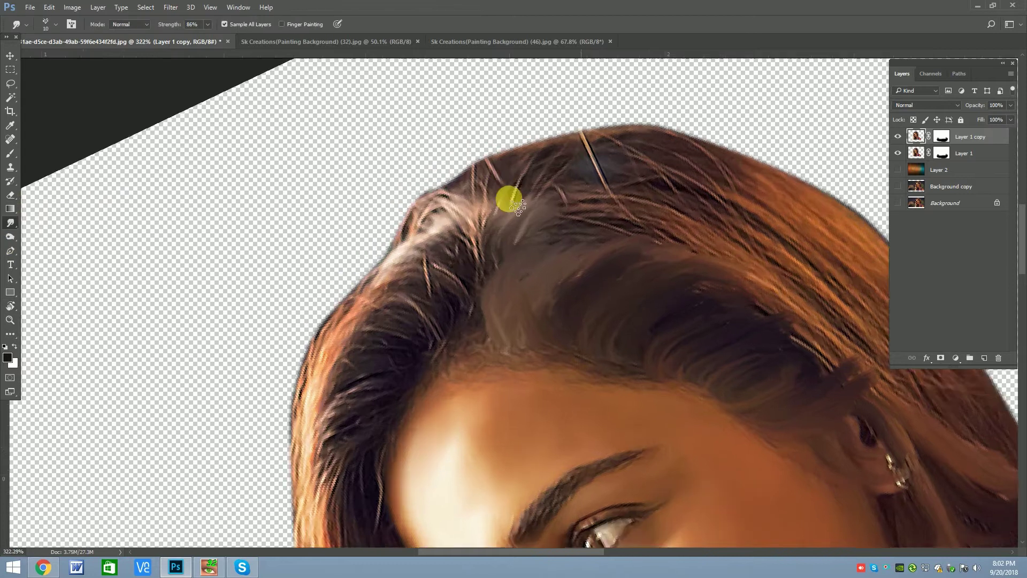
Smudge the crown hair outward and the strands along the hairline.
{"action": "mouse_move", "coordinate": [522, 220]}
{"action": "left_mouse_down"}
{"action": "mouse_move", "coordinate": [589, 163]}
{"action": "mouse_move", "coordinate": [619, 165]}
{"action": "left_mouse_up"}
{"action": "left_click", "coordinate": [396, 277]}
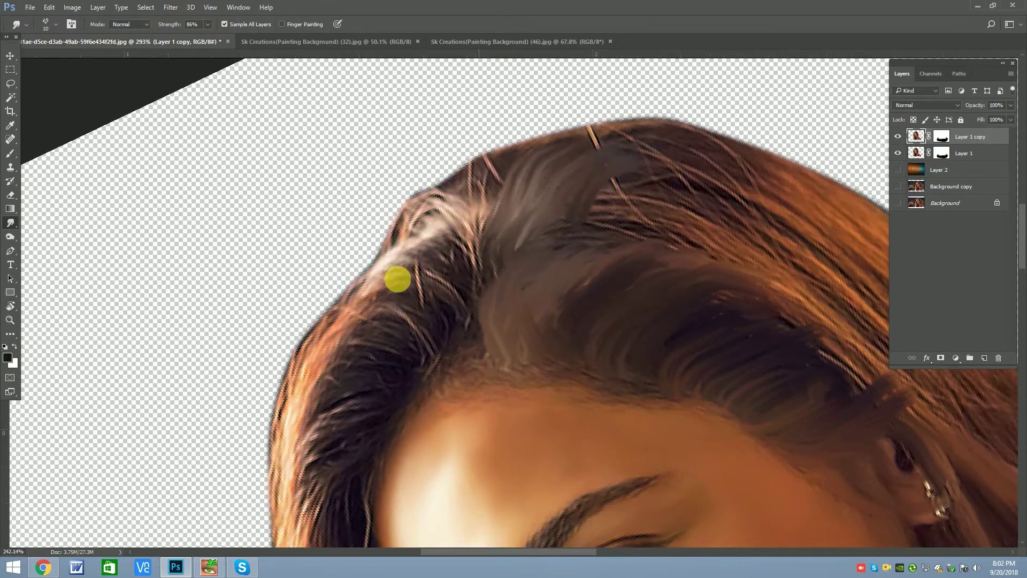
{"action": "key", "text": "bracketright"}
{"action": "scroll", "coordinate": [396, 278], "scroll_direction": "up", "scroll_amount": 1}
{"action": "mouse_move", "coordinate": [508, 250]}
{"action": "left_mouse_down"}
{"action": "mouse_move", "coordinate": [585, 239]}
{"action": "mouse_move", "coordinate": [547, 245]}
{"action": "mouse_move", "coordinate": [537, 229]}
{"action": "mouse_move", "coordinate": [630, 171]}
{"action": "mouse_move", "coordinate": [514, 202]}
{"action": "mouse_move", "coordinate": [522, 137]}
{"action": "left_mouse_up"}
{"action": "scroll", "coordinate": [529, 226], "scroll_direction": "down", "scroll_amount": 8}
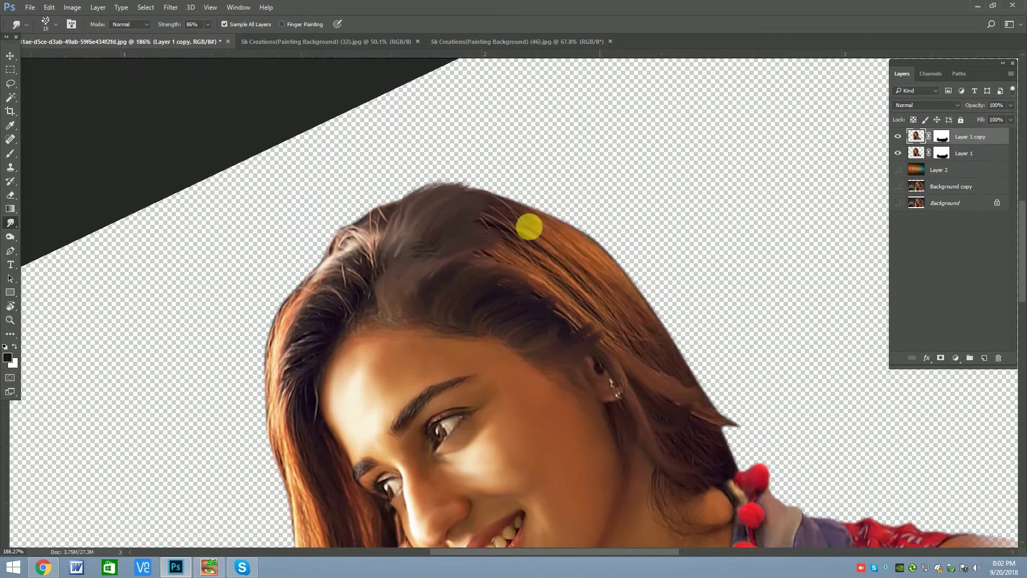
{"action": "left_click", "coordinate": [898, 169]}
{"action": "key", "text": "bracketleft"}
{"action": "scroll", "coordinate": [465, 197], "scroll_direction": "up", "scroll_amount": 3}
{"action": "left_click_drag", "start_coordinate": [458, 206], "coordinate": [527, 199]}
{"action": "left_click", "coordinate": [899, 170]}
{"action": "mouse_move", "coordinate": [573, 227]}
{"action": "left_mouse_down"}
{"action": "mouse_move", "coordinate": [469, 215]}
{"action": "mouse_move", "coordinate": [505, 229]}
{"action": "left_mouse_up"}
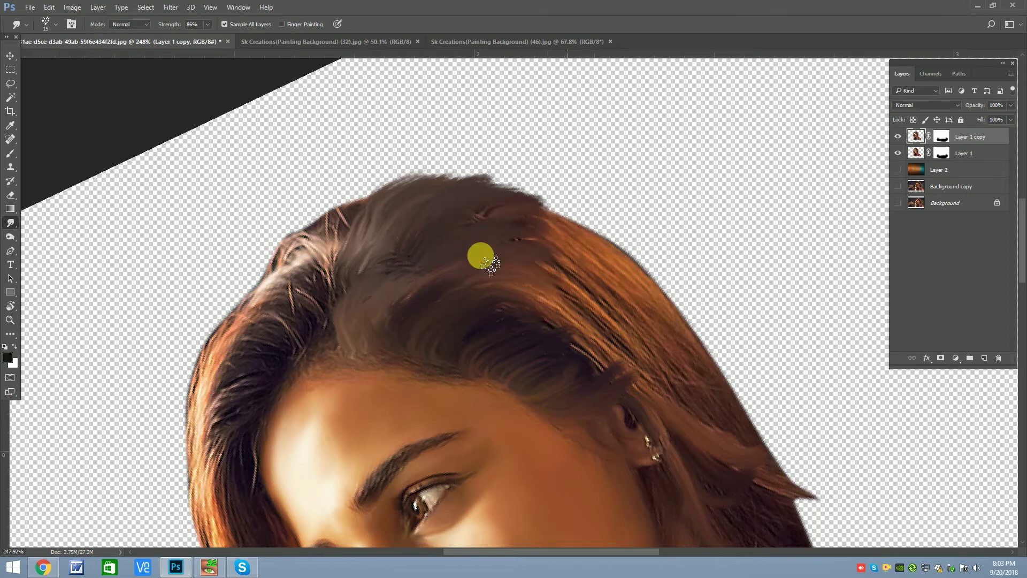
Smudge the hair along the top of the head with a larger brush.
{"action": "scroll", "coordinate": [482, 241], "scroll_direction": "down", "scroll_amount": 3}
{"action": "scroll", "coordinate": [509, 257], "scroll_direction": "down", "scroll_amount": 3}
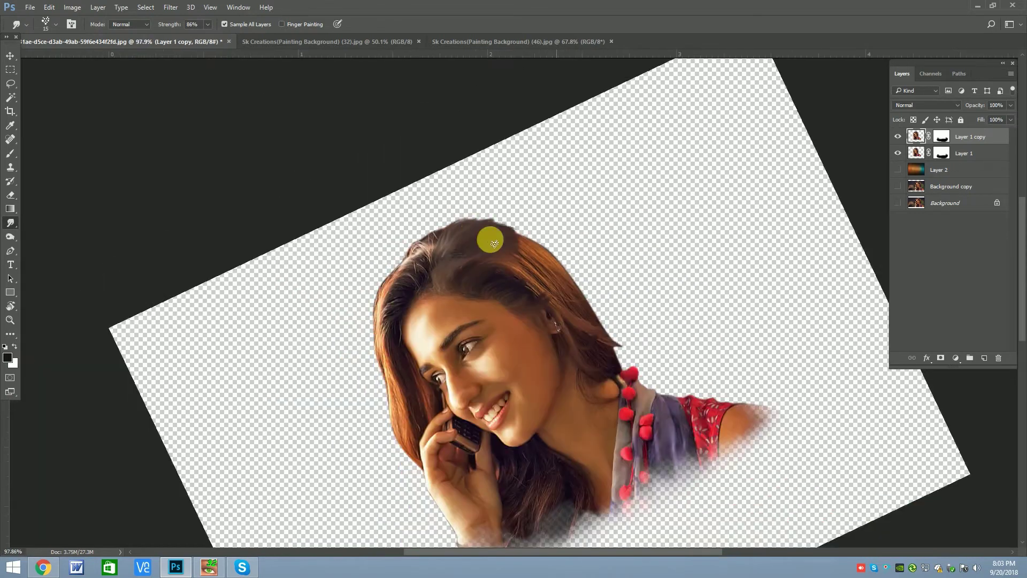
{"action": "scroll", "coordinate": [495, 243], "scroll_direction": "up", "scroll_amount": 3}
{"action": "scroll", "coordinate": [525, 280], "scroll_direction": "up", "scroll_amount": 2}
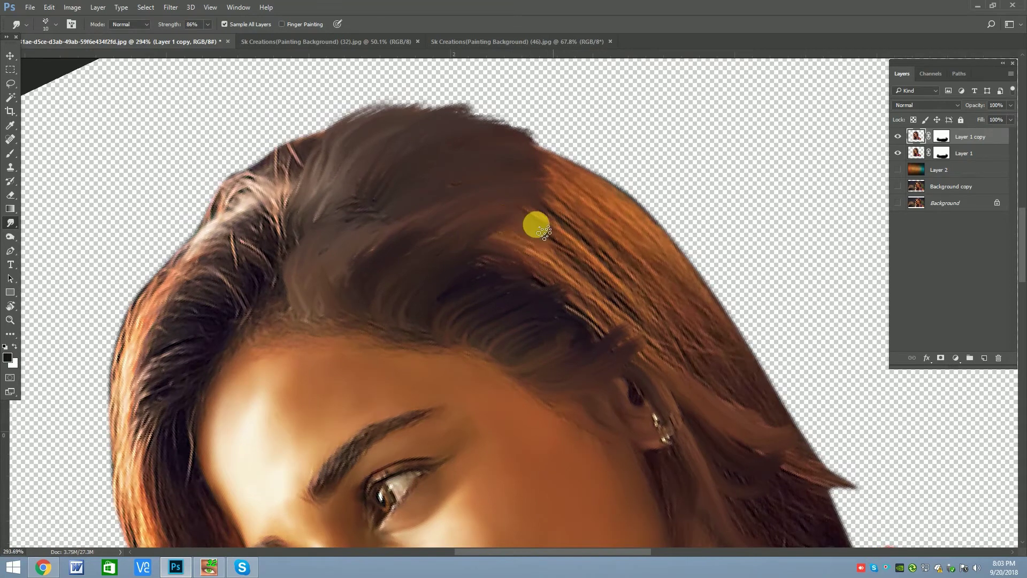
{"action": "key", "text": "bracketright"}
{"action": "mouse_move", "coordinate": [515, 278]}
{"action": "left_mouse_down"}
{"action": "mouse_move", "coordinate": [527, 284]}
{"action": "mouse_move", "coordinate": [540, 204]}
{"action": "mouse_move", "coordinate": [624, 218]}
{"action": "mouse_move", "coordinate": [584, 225]}
{"action": "mouse_move", "coordinate": [574, 252]}
{"action": "mouse_move", "coordinate": [643, 259]}
{"action": "mouse_move", "coordinate": [562, 316]}
{"action": "mouse_move", "coordinate": [669, 316]}
{"action": "mouse_move", "coordinate": [618, 349]}
{"action": "mouse_move", "coordinate": [628, 367]}
{"action": "mouse_move", "coordinate": [613, 335]}
{"action": "mouse_move", "coordinate": [649, 339]}
{"action": "mouse_move", "coordinate": [557, 284]}
{"action": "mouse_move", "coordinate": [653, 247]}
{"action": "mouse_move", "coordinate": [666, 260]}
{"action": "left_mouse_up"}
{"action": "scroll", "coordinate": [455, 246], "scroll_direction": "down", "scroll_amount": 3}
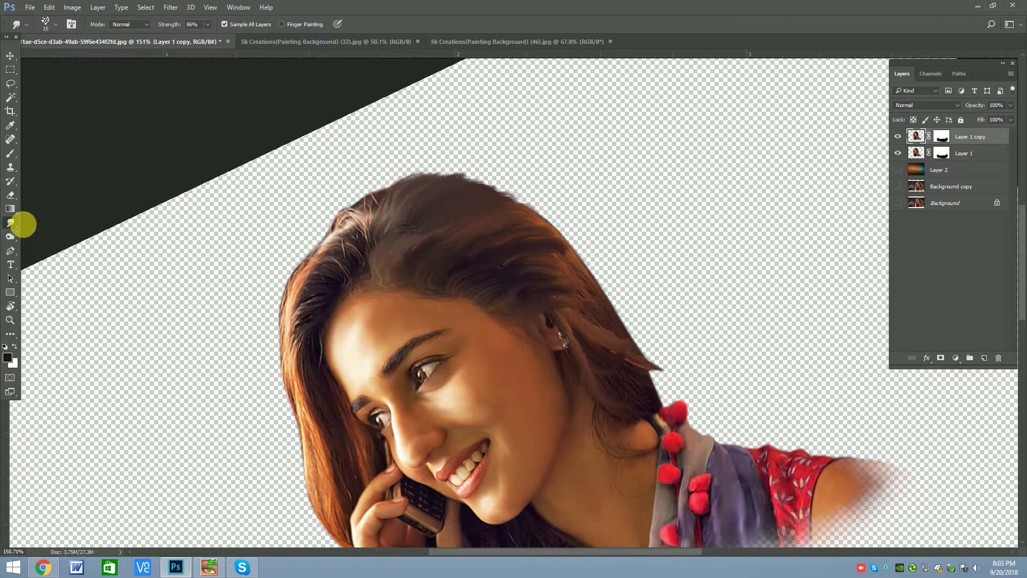
Rotate the view and smudge the top outline of the hair, undoing the last stroke.
{"action": "key", "text": "r"}
{"action": "mouse_move", "coordinate": [821, 348]}
{"action": "left_mouse_down"}
{"action": "mouse_move", "coordinate": [626, 255]}
{"action": "mouse_move", "coordinate": [571, 268]}
{"action": "left_mouse_up"}
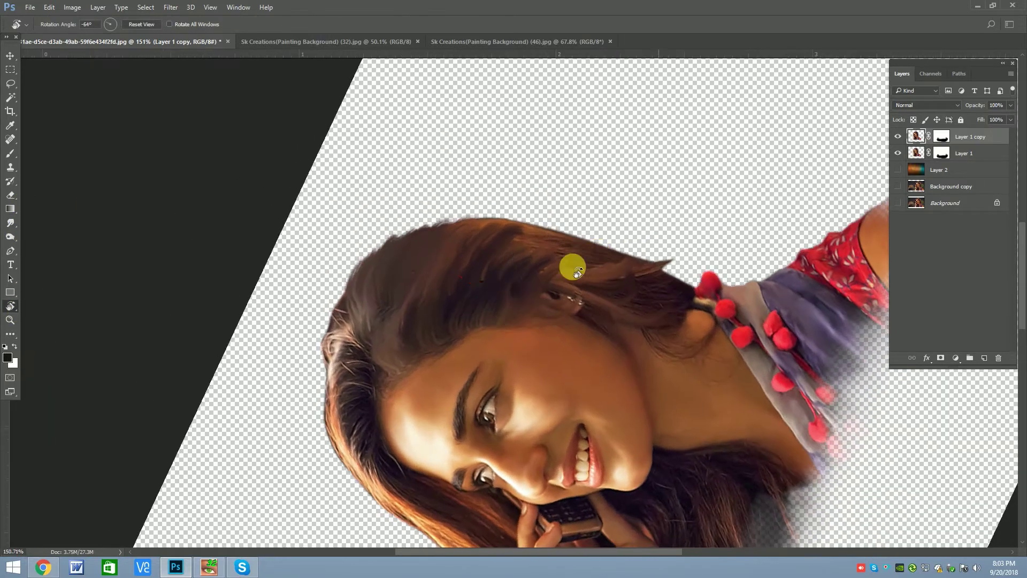
{"action": "scroll", "coordinate": [570, 268], "scroll_direction": "up", "scroll_amount": 2}
{"action": "left_click", "coordinate": [11, 223]}
{"action": "scroll", "coordinate": [418, 232], "scroll_direction": "up", "scroll_amount": 1}
{"action": "mouse_move", "coordinate": [422, 233]}
{"action": "left_mouse_down"}
{"action": "mouse_move", "coordinate": [467, 212]}
{"action": "mouse_move", "coordinate": [492, 241]}
{"action": "mouse_move", "coordinate": [566, 234]}
{"action": "mouse_move", "coordinate": [568, 217]}
{"action": "mouse_move", "coordinate": [427, 207]}
{"action": "mouse_move", "coordinate": [523, 211]}
{"action": "mouse_move", "coordinate": [539, 257]}
{"action": "mouse_move", "coordinate": [649, 230]}
{"action": "mouse_move", "coordinate": [663, 259]}
{"action": "mouse_move", "coordinate": [634, 321]}
{"action": "mouse_move", "coordinate": [651, 271]}
{"action": "mouse_move", "coordinate": [729, 300]}
{"action": "mouse_move", "coordinate": [809, 301]}
{"action": "mouse_move", "coordinate": [710, 331]}
{"action": "left_mouse_up"}
{"action": "key", "text": "bracketleft"}
{"action": "key", "text": "bracketright"}
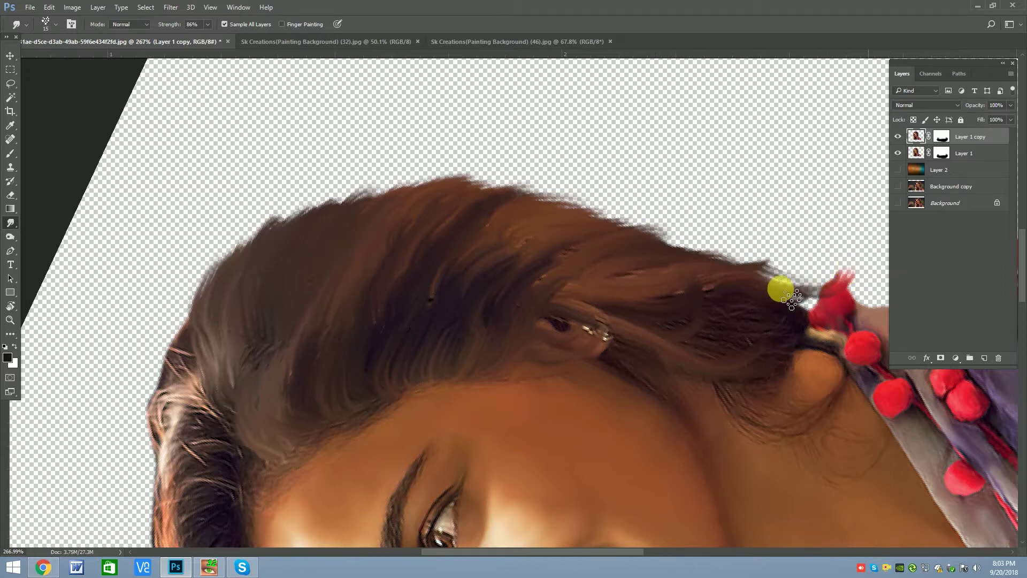
{"action": "key", "text": "ctrl+z"}
Smudge the hair tip near the red pompoms back into the hair.
{"action": "left_click_drag", "start_coordinate": [803, 289], "coordinate": [703, 309]}
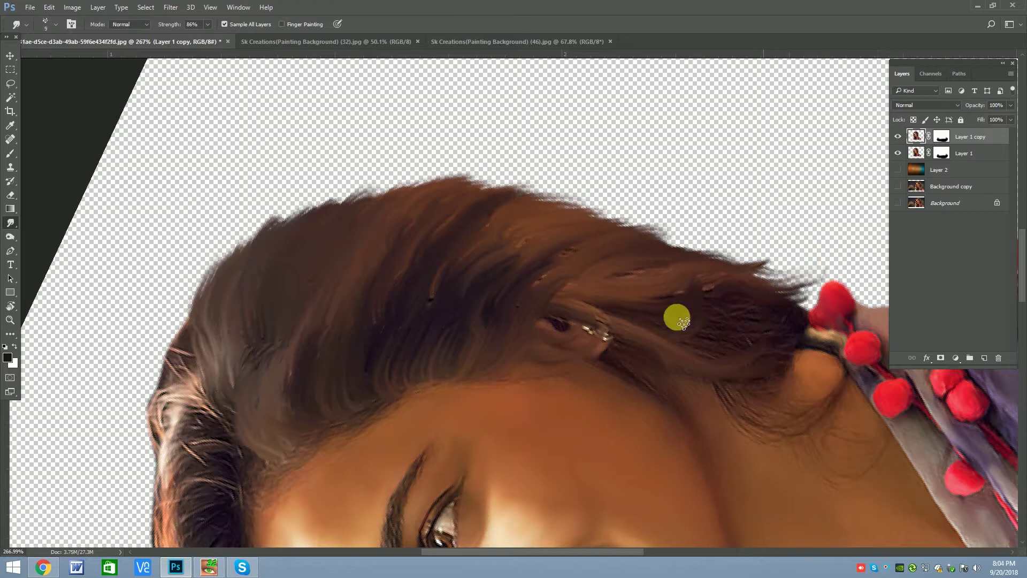
{"action": "left_click_drag", "start_coordinate": [687, 356], "coordinate": [722, 380]}
{"action": "left_click_drag", "start_coordinate": [802, 321], "coordinate": [717, 329]}
{"action": "mouse_move", "coordinate": [805, 283]}
{"action": "left_mouse_down"}
{"action": "mouse_move", "coordinate": [619, 275]}
{"action": "mouse_move", "coordinate": [768, 279]}
{"action": "mouse_move", "coordinate": [813, 308]}
{"action": "mouse_move", "coordinate": [789, 285]}
{"action": "left_mouse_up"}
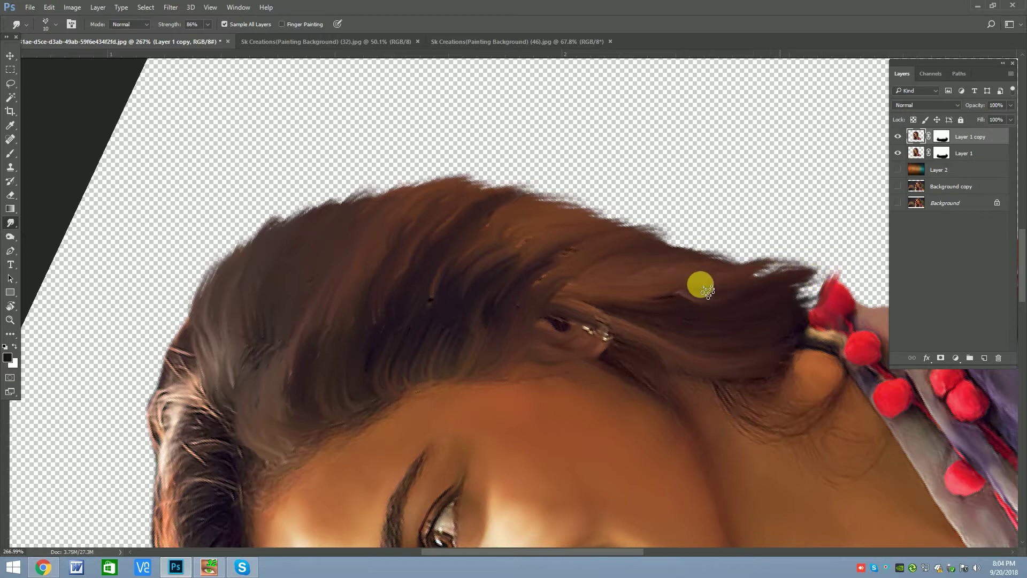
{"action": "scroll", "coordinate": [573, 270], "scroll_direction": "down", "scroll_amount": 1}
{"action": "scroll", "coordinate": [604, 321], "scroll_direction": "down", "scroll_amount": 3}
{"action": "scroll", "coordinate": [604, 321], "scroll_direction": "up", "scroll_amount": 3}
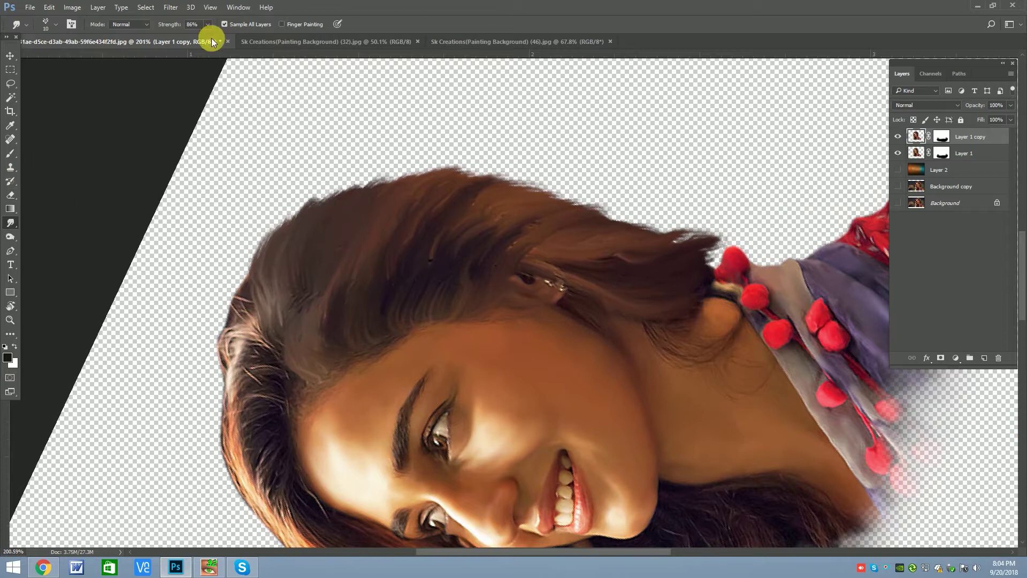
Lower the smudge strength and smudge the hair behind and near the ear.
{"action": "left_click_drag", "start_coordinate": [197, 40], "coordinate": [185, 37]}
{"action": "scroll", "coordinate": [569, 234], "scroll_direction": "up", "scroll_amount": 2}
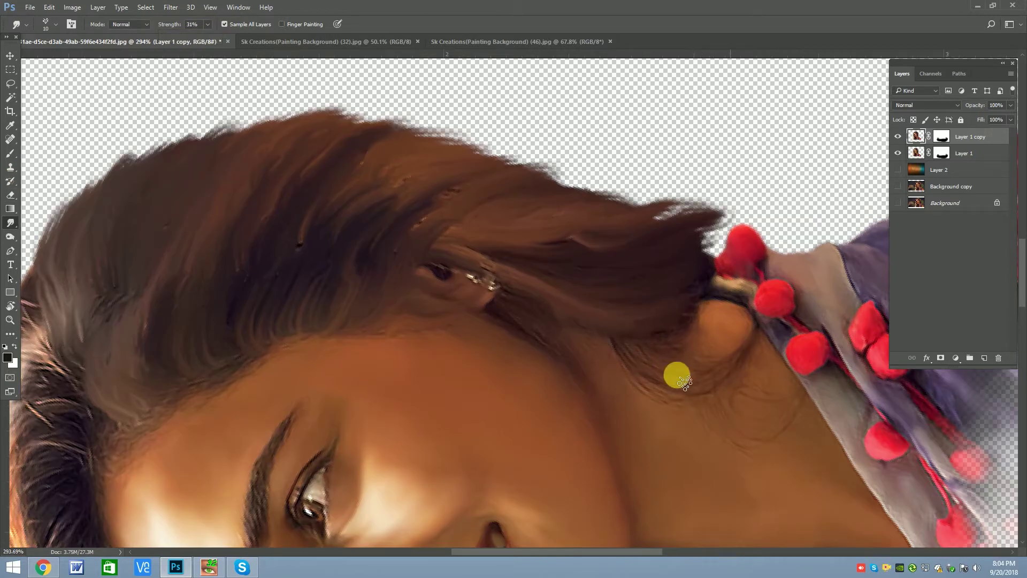
{"action": "left_click_drag", "start_coordinate": [618, 336], "coordinate": [622, 340]}
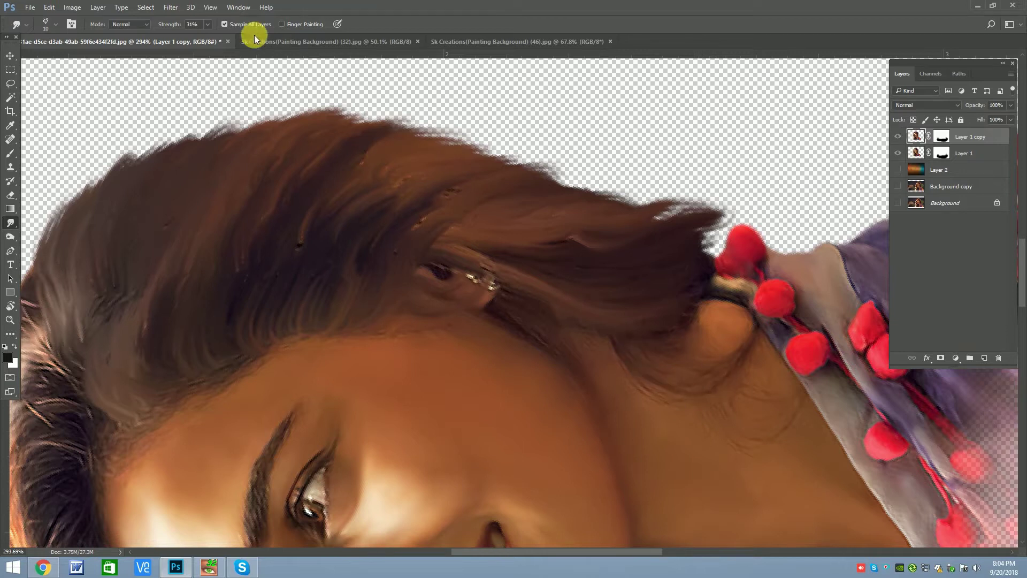
{"action": "left_click_drag", "start_coordinate": [678, 271], "coordinate": [659, 338]}
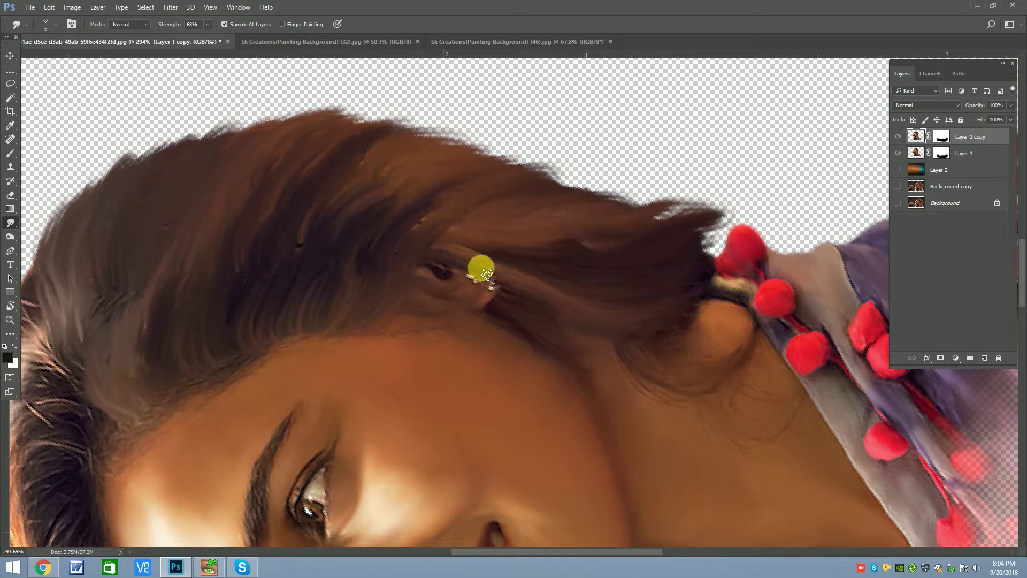
{"action": "scroll", "coordinate": [300, 186], "scroll_direction": "down", "scroll_amount": 3}
{"action": "scroll", "coordinate": [315, 204], "scroll_direction": "up", "scroll_amount": 3}
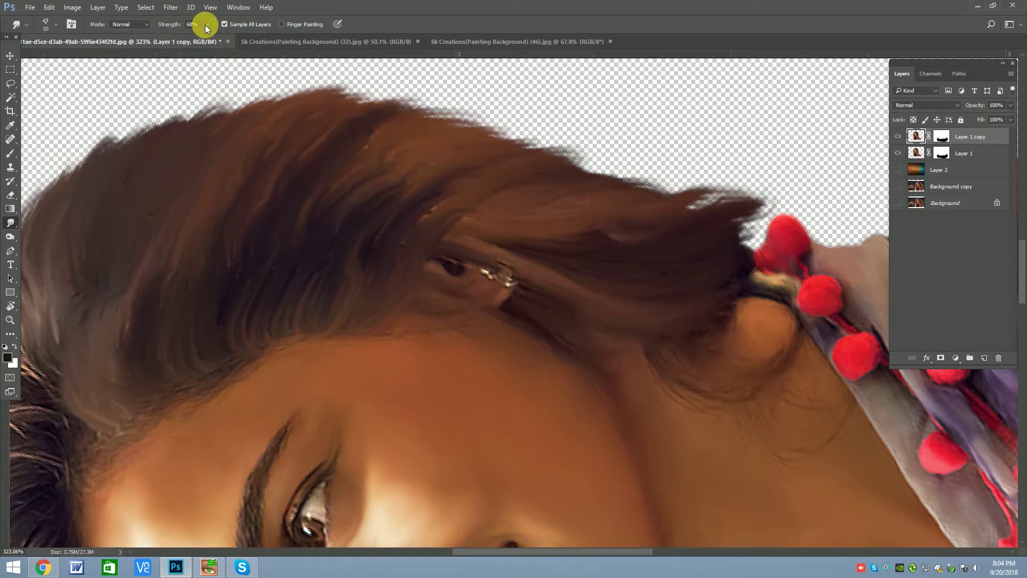
Rotate the view to reach the hair edge and smudge it with up and down strokes.
{"action": "left_click", "coordinate": [10, 304]}
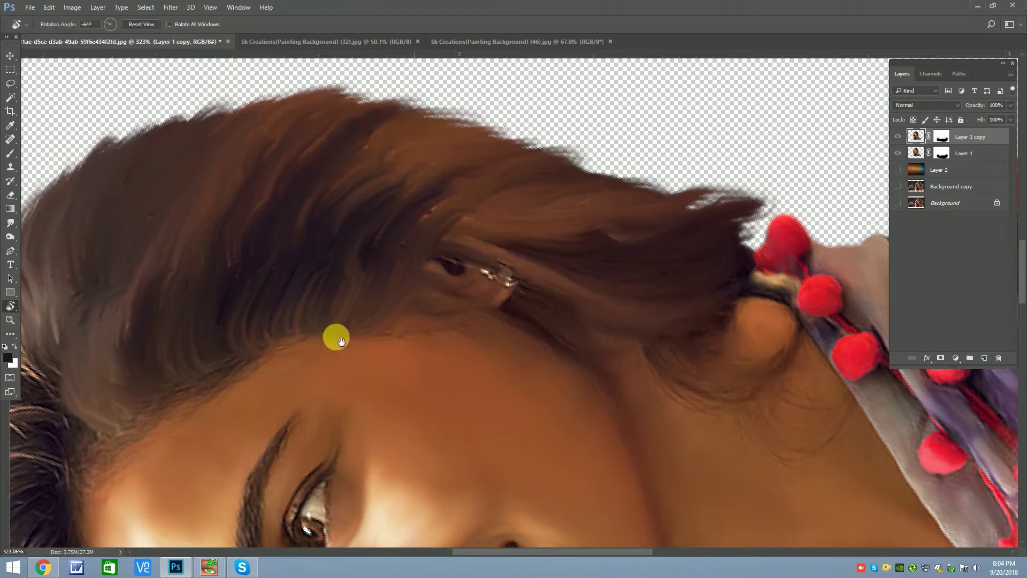
{"action": "scroll", "coordinate": [334, 336], "scroll_direction": "down", "scroll_amount": 3}
{"action": "scroll", "coordinate": [407, 240], "scroll_direction": "down", "scroll_amount": 2}
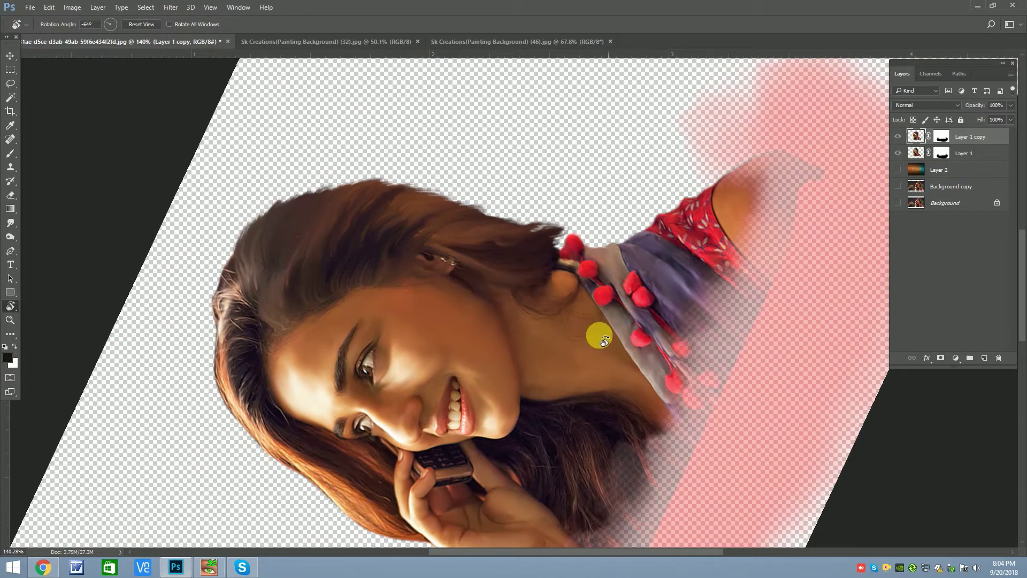
{"action": "left_click_drag", "start_coordinate": [773, 308], "coordinate": [451, 268]}
{"action": "scroll", "coordinate": [807, 373], "scroll_direction": "up", "scroll_amount": 1}
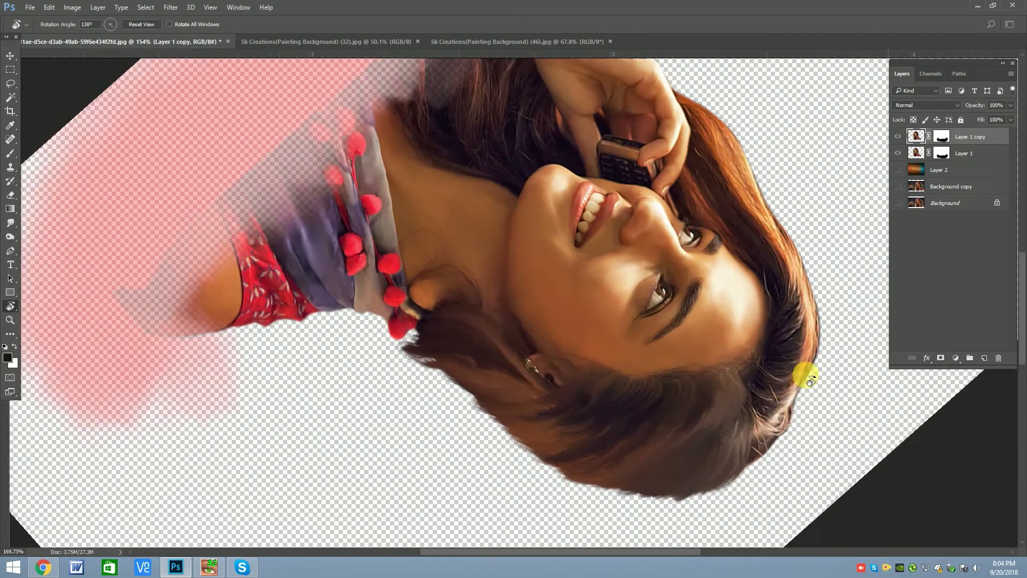
{"action": "scroll", "coordinate": [543, 409], "scroll_direction": "up", "scroll_amount": 1}
{"action": "scroll", "coordinate": [543, 409], "scroll_direction": "up", "scroll_amount": 1}
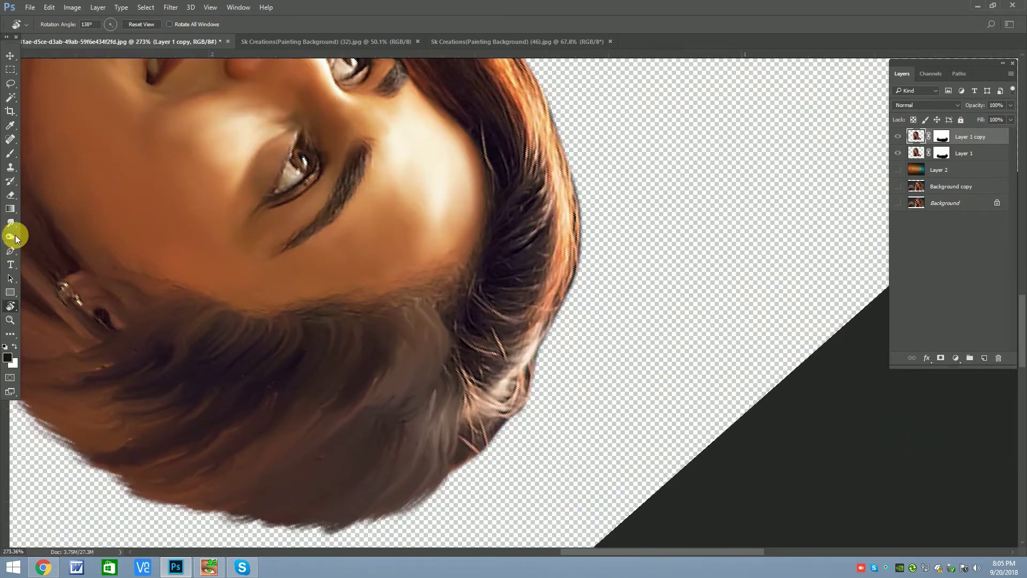
{"action": "left_click", "coordinate": [11, 223]}
{"action": "left_click_drag", "start_coordinate": [464, 471], "coordinate": [466, 398]}
{"action": "key", "text": "bracketleft"}
{"action": "left_click_drag", "start_coordinate": [448, 327], "coordinate": [424, 394]}
Smear hair strands into lighter streaks and smudge the lower-right hair edge.
{"action": "key", "text": "bracketright"}
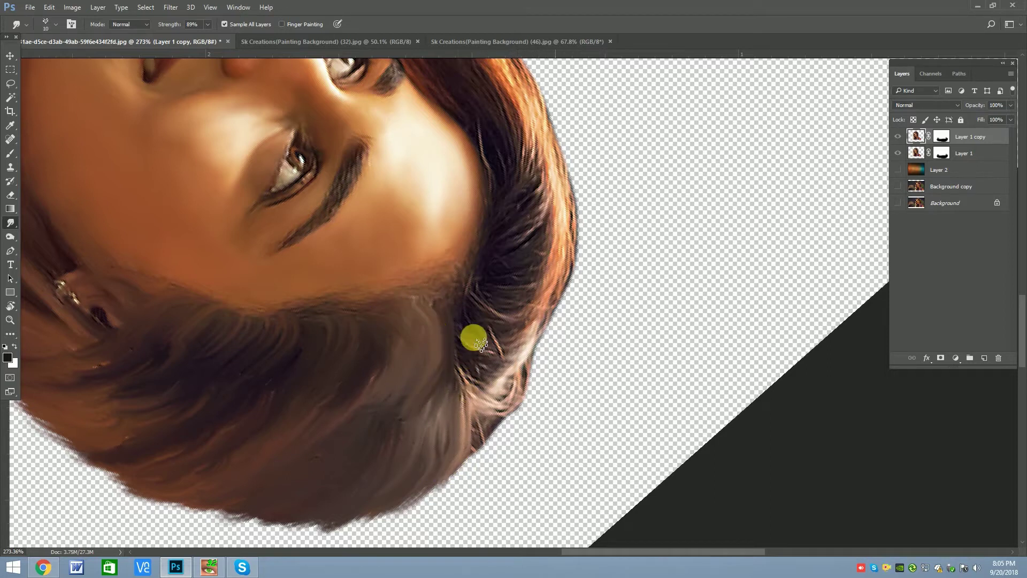
{"action": "key", "text": "bracketright"}
{"action": "left_click", "coordinate": [327, 319]}
{"action": "left_click_drag", "start_coordinate": [327, 319], "coordinate": [284, 362]}
{"action": "left_click_drag", "start_coordinate": [346, 304], "coordinate": [384, 349]}
{"action": "key", "text": "bracketleft"}
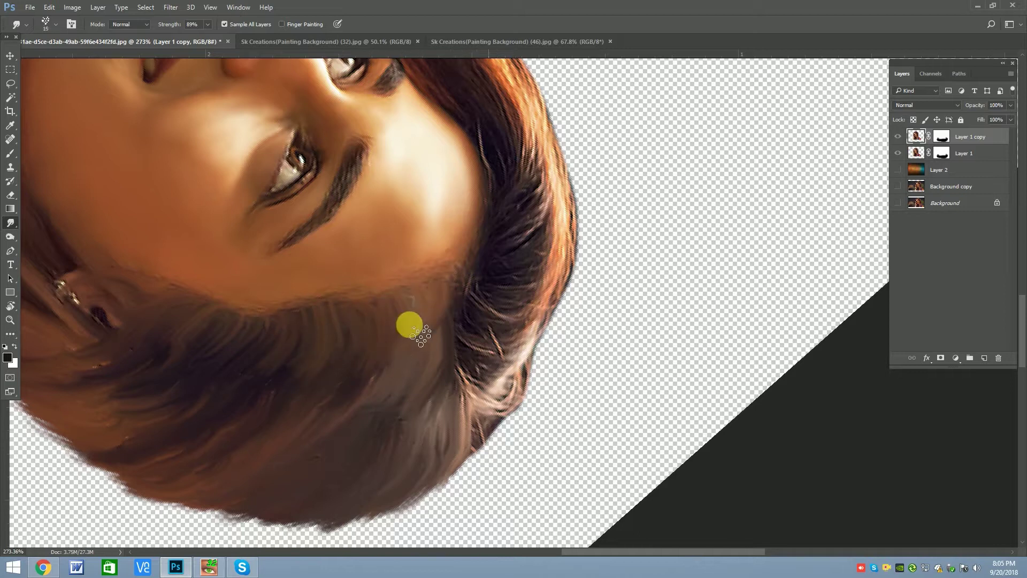
{"action": "scroll", "coordinate": [456, 407], "scroll_direction": "up", "scroll_amount": 1}
{"action": "scroll", "coordinate": [479, 422], "scroll_direction": "up", "scroll_amount": 1}
{"action": "mouse_move", "coordinate": [465, 415]}
{"action": "left_mouse_down"}
{"action": "mouse_move", "coordinate": [470, 471]}
{"action": "mouse_move", "coordinate": [514, 390]}
{"action": "mouse_move", "coordinate": [478, 400]}
{"action": "mouse_move", "coordinate": [489, 377]}
{"action": "mouse_move", "coordinate": [506, 405]}
{"action": "mouse_move", "coordinate": [523, 373]}
{"action": "left_mouse_up"}
Rotate the view back so the face is upright.
{"action": "scroll", "coordinate": [535, 380], "scroll_direction": "down", "scroll_amount": 2}
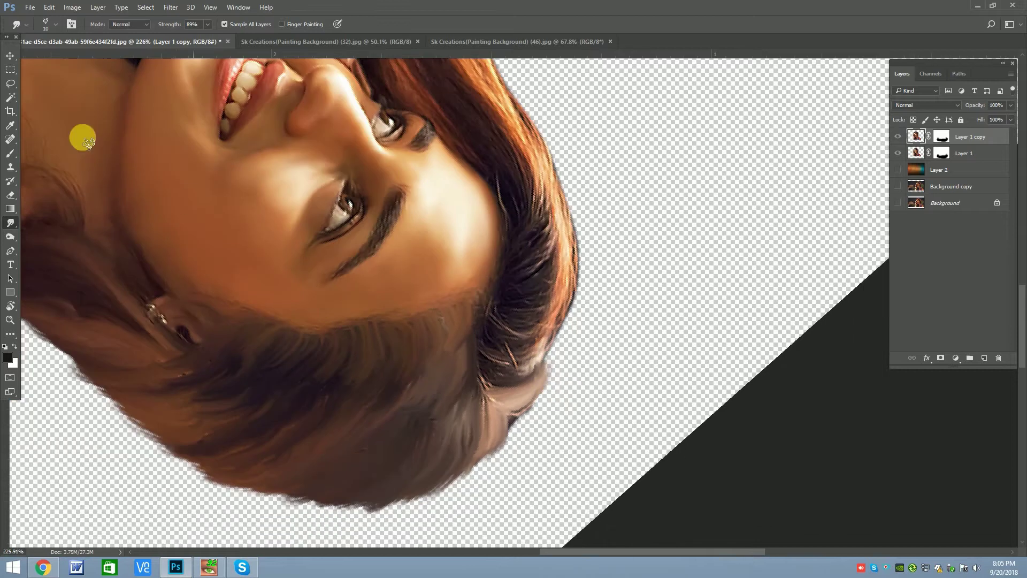
{"action": "left_click", "coordinate": [14, 300]}
{"action": "mouse_move", "coordinate": [786, 344]}
{"action": "left_mouse_down"}
{"action": "mouse_move", "coordinate": [481, 147]}
{"action": "mouse_move", "coordinate": [498, 121]}
{"action": "mouse_move", "coordinate": [531, 215]}
{"action": "mouse_move", "coordinate": [672, 234]}
{"action": "mouse_move", "coordinate": [603, 223]}
{"action": "left_mouse_up"}
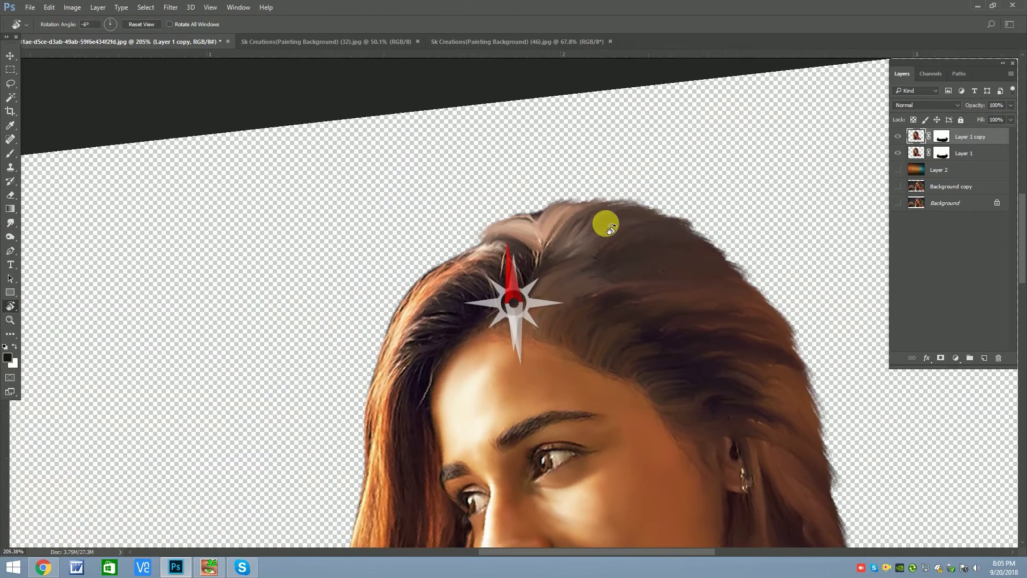
With the Smudge tool at 89% strength, pull dark strands over the light patch at the parting.
{"action": "left_click", "coordinate": [11, 222]}
{"action": "scroll", "coordinate": [540, 233], "scroll_direction": "up", "scroll_amount": 2}
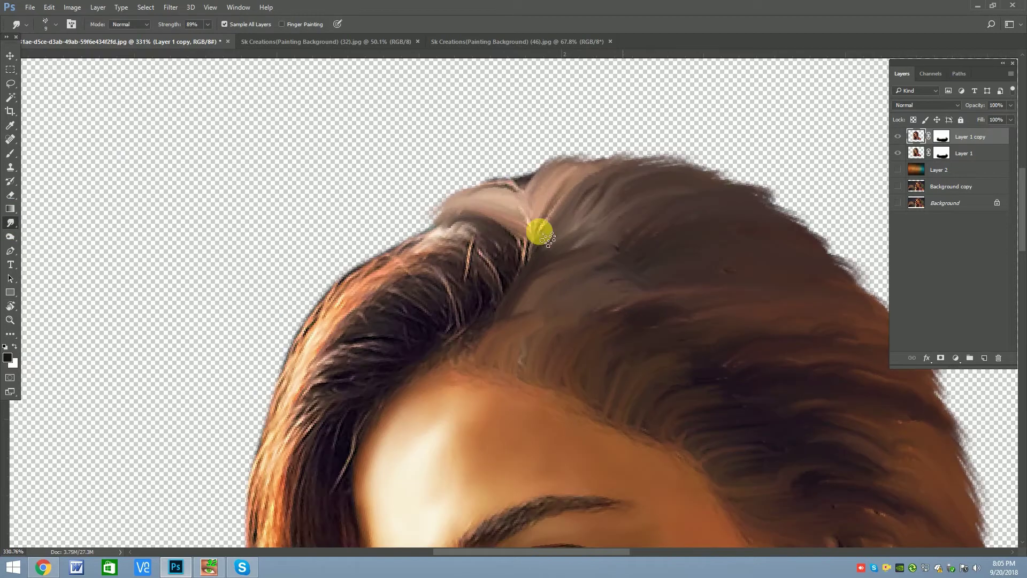
{"action": "mouse_move", "coordinate": [558, 243]}
{"action": "left_mouse_down"}
{"action": "mouse_move", "coordinate": [516, 250]}
{"action": "mouse_move", "coordinate": [503, 281]}
{"action": "mouse_move", "coordinate": [518, 289]}
{"action": "mouse_move", "coordinate": [470, 270]}
{"action": "mouse_move", "coordinate": [409, 291]}
{"action": "mouse_move", "coordinate": [477, 323]}
{"action": "mouse_move", "coordinate": [486, 313]}
{"action": "mouse_move", "coordinate": [432, 318]}
{"action": "mouse_move", "coordinate": [435, 352]}
{"action": "mouse_move", "coordinate": [464, 363]}
{"action": "mouse_move", "coordinate": [373, 344]}
{"action": "mouse_move", "coordinate": [486, 275]}
{"action": "mouse_move", "coordinate": [383, 262]}
{"action": "mouse_move", "coordinate": [418, 287]}
{"action": "mouse_move", "coordinate": [348, 313]}
{"action": "mouse_move", "coordinate": [374, 328]}
{"action": "mouse_move", "coordinate": [374, 294]}
{"action": "mouse_move", "coordinate": [382, 330]}
{"action": "mouse_move", "coordinate": [465, 264]}
{"action": "mouse_move", "coordinate": [399, 229]}
{"action": "mouse_move", "coordinate": [433, 339]}
{"action": "mouse_move", "coordinate": [316, 367]}
{"action": "mouse_move", "coordinate": [362, 293]}
{"action": "mouse_move", "coordinate": [312, 311]}
{"action": "mouse_move", "coordinate": [259, 275]}
{"action": "mouse_move", "coordinate": [374, 230]}
{"action": "mouse_move", "coordinate": [339, 259]}
{"action": "mouse_move", "coordinate": [328, 239]}
{"action": "mouse_move", "coordinate": [263, 208]}
{"action": "mouse_move", "coordinate": [280, 207]}
{"action": "left_mouse_up"}
{"action": "key", "text": "bracketleft"}
{"action": "key", "text": "bracketleft"}
{"action": "scroll", "coordinate": [407, 257], "scroll_direction": "down", "scroll_amount": 1}
{"action": "key", "text": "bracketright"}
{"action": "scroll", "coordinate": [449, 222], "scroll_direction": "down", "scroll_amount": 3}
{"action": "scroll", "coordinate": [467, 270], "scroll_direction": "up", "scroll_amount": 2}
{"action": "scroll", "coordinate": [375, 257], "scroll_direction": "up", "scroll_amount": 2}
{"action": "key", "text": "bracketleft"}
{"action": "key", "text": "bracketright"}
Check Layer 2's visibility, then smudge strands along the forehead hairline on the Layer 1 copy pixels.
{"action": "left_click", "coordinate": [898, 169]}
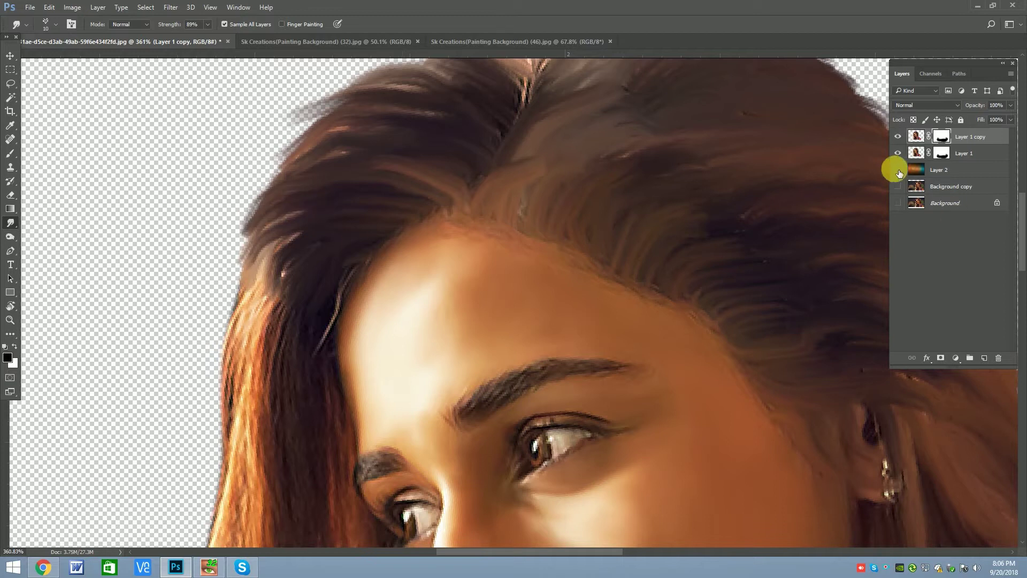
{"action": "left_click", "coordinate": [897, 169]}
{"action": "scroll", "coordinate": [342, 273], "scroll_direction": "down", "scroll_amount": 2}
{"action": "scroll", "coordinate": [360, 126], "scroll_direction": "up", "scroll_amount": 2}
{"action": "left_click", "coordinate": [915, 136]}
{"action": "left_click_drag", "start_coordinate": [411, 158], "coordinate": [420, 188]}
{"action": "key", "text": "bracketright"}
{"action": "scroll", "coordinate": [419, 187], "scroll_direction": "down", "scroll_amount": 2}
{"action": "mouse_move", "coordinate": [471, 161]}
{"action": "left_mouse_down"}
{"action": "mouse_move", "coordinate": [461, 155]}
{"action": "mouse_move", "coordinate": [469, 143]}
{"action": "mouse_move", "coordinate": [463, 171]}
{"action": "left_mouse_up"}
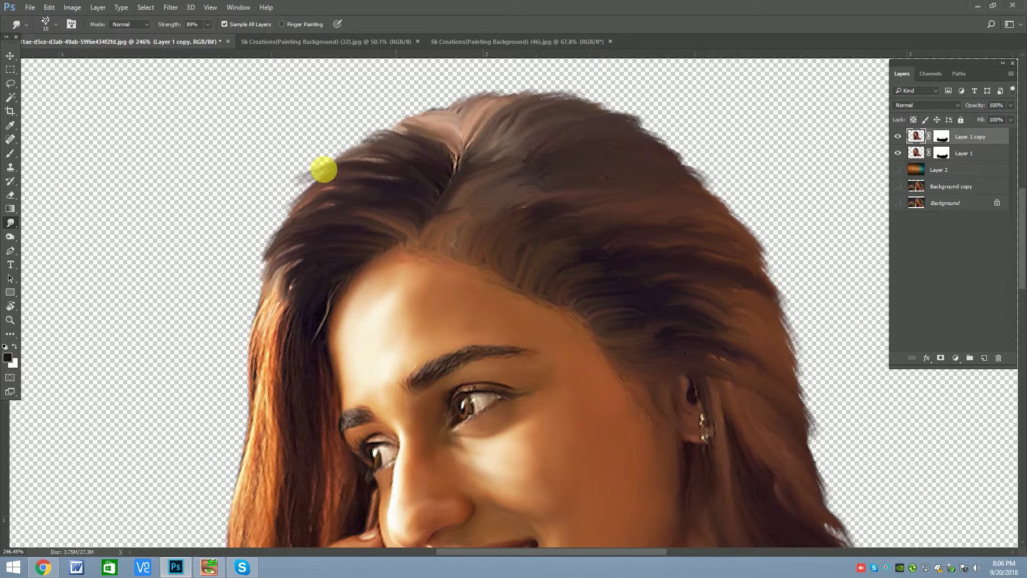
{"action": "scroll", "coordinate": [302, 236], "scroll_direction": "down", "scroll_amount": 2}
{"action": "left_click_drag", "start_coordinate": [303, 235], "coordinate": [323, 275]}
Reshape and smudge the hair strands down the left side of her face.
{"action": "key", "text": "bracketleft"}
{"action": "key", "text": "bracketleft"}
{"action": "key", "text": "bracketleft"}
{"action": "scroll", "coordinate": [311, 356], "scroll_direction": "up", "scroll_amount": 3}
{"action": "mouse_move", "coordinate": [317, 359]}
{"action": "left_mouse_down"}
{"action": "mouse_move", "coordinate": [319, 279]}
{"action": "mouse_move", "coordinate": [279, 339]}
{"action": "mouse_move", "coordinate": [259, 247]}
{"action": "mouse_move", "coordinate": [274, 249]}
{"action": "left_mouse_up"}
{"action": "key", "text": "bracketright"}
{"action": "key", "text": "bracketright"}
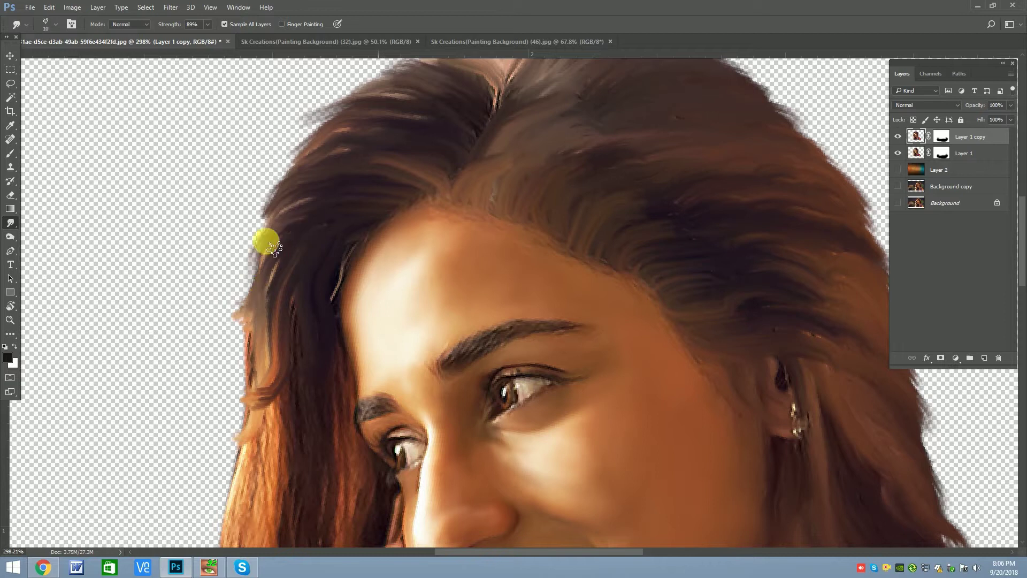
{"action": "scroll", "coordinate": [274, 249], "scroll_direction": "down", "scroll_amount": 2}
{"action": "scroll", "coordinate": [316, 271], "scroll_direction": "up", "scroll_amount": 1}
{"action": "mouse_move", "coordinate": [328, 301]}
{"action": "left_mouse_down"}
{"action": "mouse_move", "coordinate": [305, 305]}
{"action": "mouse_move", "coordinate": [303, 324]}
{"action": "left_mouse_up"}
Lower the smudge strength to 70% and glance at the brush presets.
{"action": "left_click", "coordinate": [205, 26]}
{"action": "scroll", "coordinate": [313, 287], "scroll_direction": "up", "scroll_amount": 1}
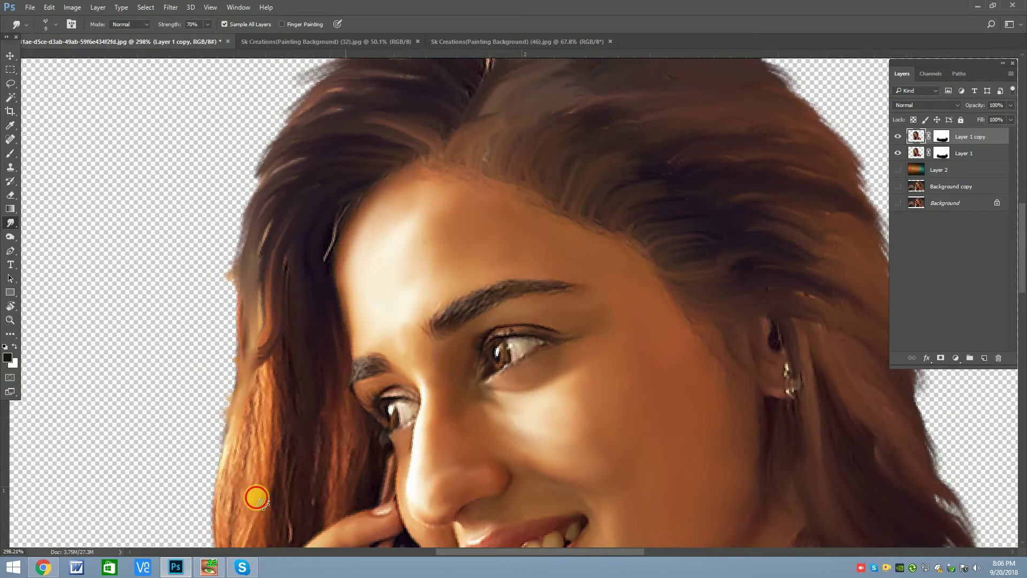
{"action": "scroll", "coordinate": [350, 217], "scroll_direction": "down", "scroll_amount": 3}
{"action": "scroll", "coordinate": [360, 344], "scroll_direction": "up", "scroll_amount": 2}
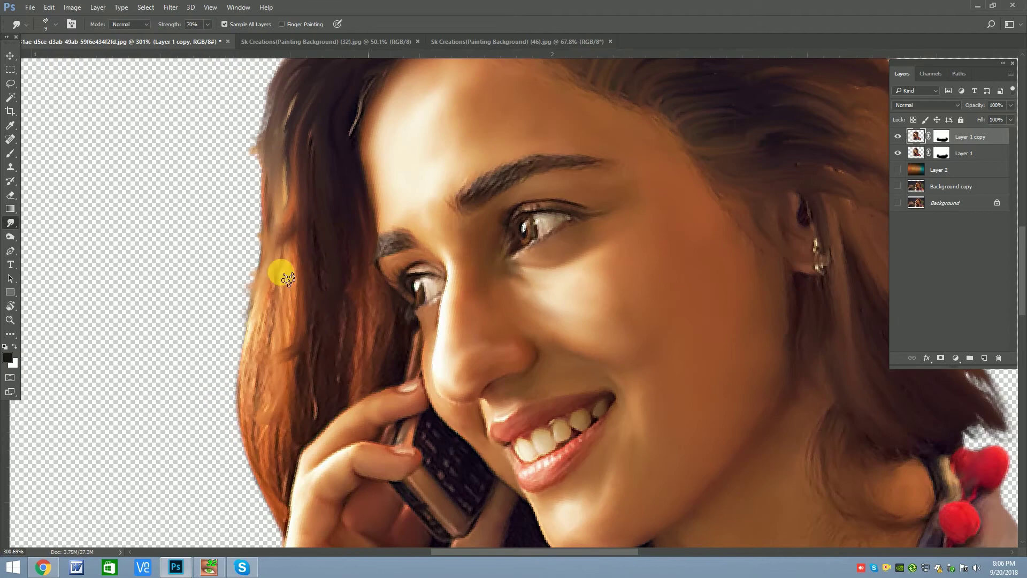
{"action": "left_click", "coordinate": [55, 25]}
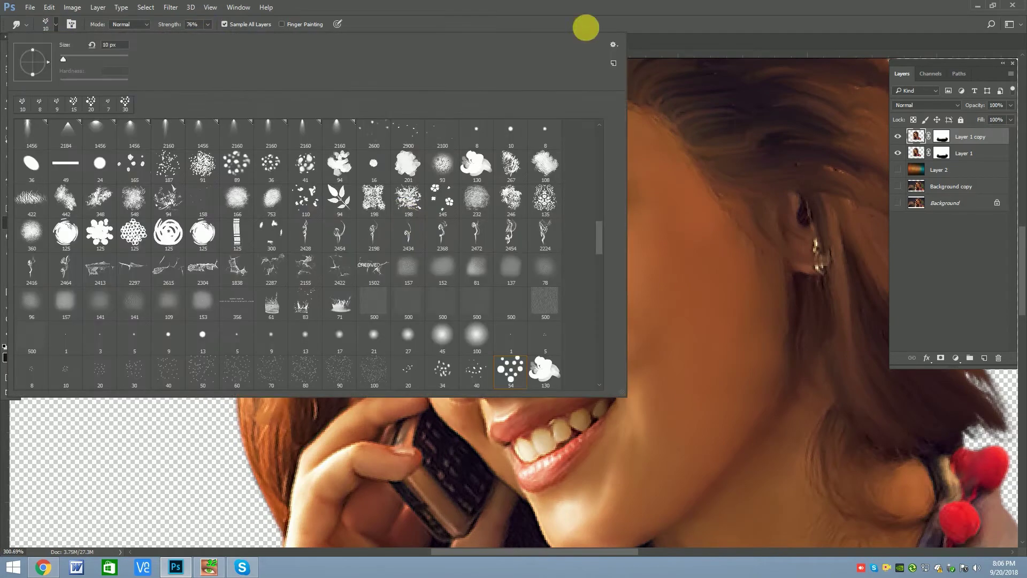
{"action": "left_click", "coordinate": [527, 10]}
{"action": "scroll", "coordinate": [319, 282], "scroll_direction": "down", "scroll_amount": 1}
{"action": "scroll", "coordinate": [42, 164], "scroll_direction": "down", "scroll_amount": 1}
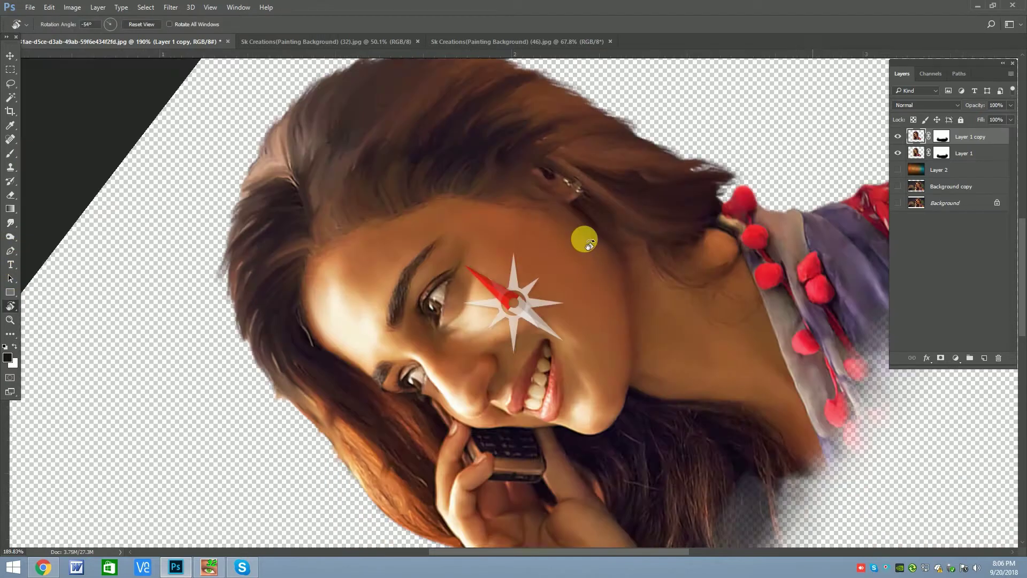
Rotate the view upside down and soften the lower hair edge with smudge strokes.
{"action": "left_click_drag", "start_coordinate": [584, 234], "coordinate": [335, 202]}
{"action": "scroll", "coordinate": [213, 378], "scroll_direction": "up", "scroll_amount": 3}
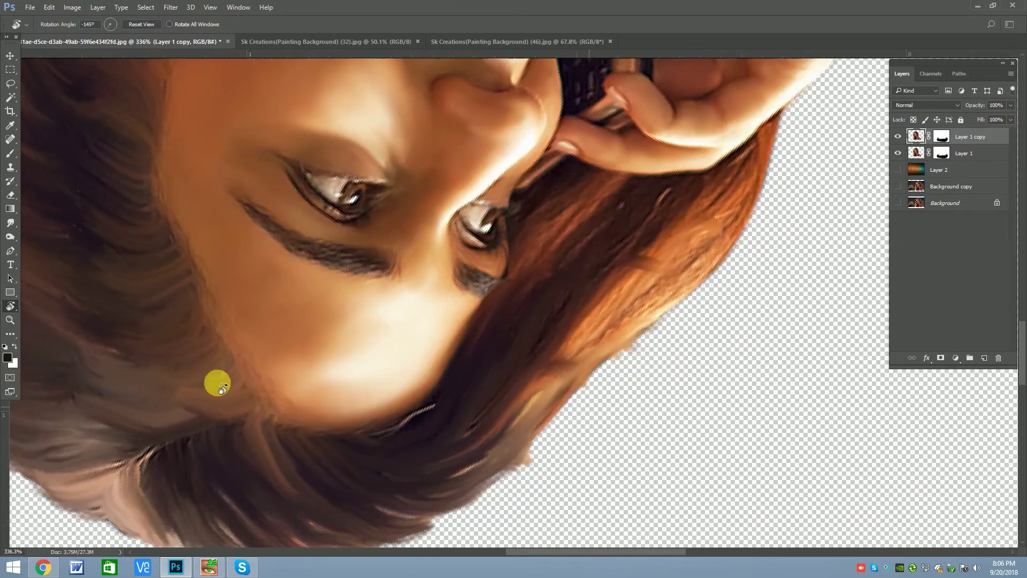
{"action": "scroll", "coordinate": [534, 435], "scroll_direction": "up", "scroll_amount": 1}
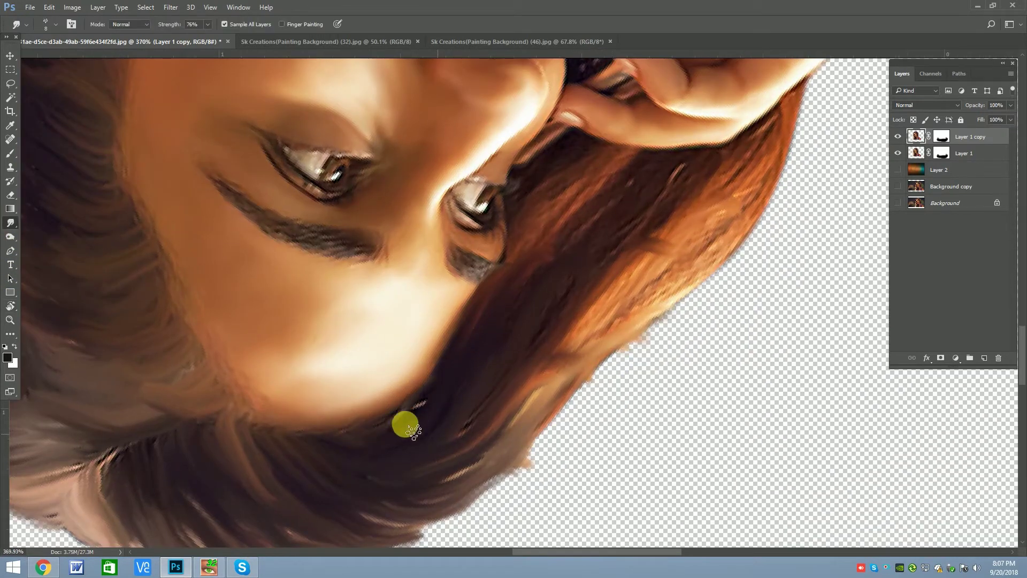
{"action": "scroll", "coordinate": [507, 425], "scroll_direction": "down", "scroll_amount": 3}
{"action": "scroll", "coordinate": [492, 424], "scroll_direction": "up", "scroll_amount": 2}
{"action": "scroll", "coordinate": [480, 481], "scroll_direction": "up", "scroll_amount": 1}
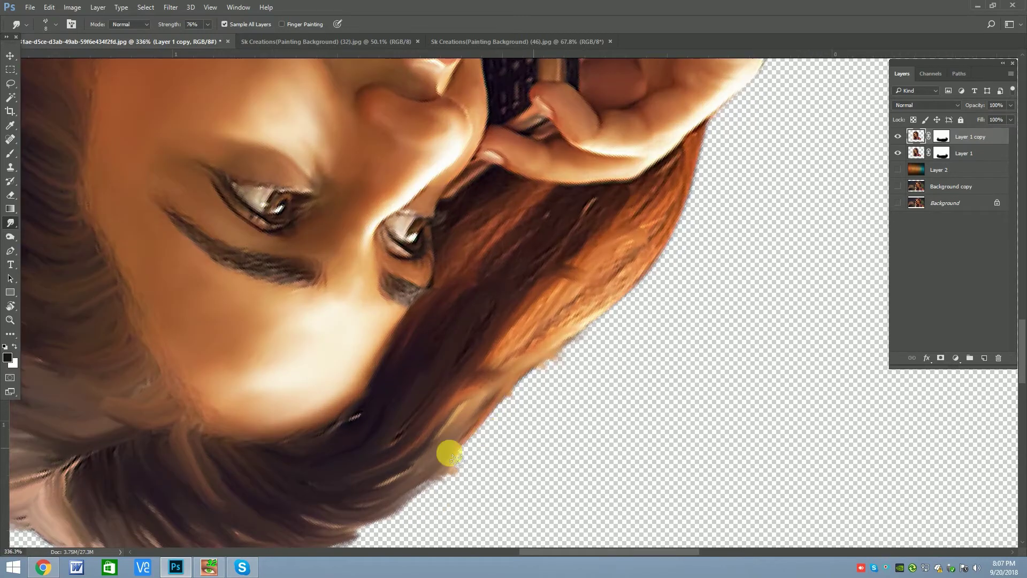
{"action": "mouse_move", "coordinate": [526, 396]}
{"action": "left_mouse_down"}
{"action": "mouse_move", "coordinate": [374, 493]}
{"action": "mouse_move", "coordinate": [351, 479]}
{"action": "mouse_move", "coordinate": [414, 493]}
{"action": "mouse_move", "coordinate": [515, 426]}
{"action": "left_mouse_up"}
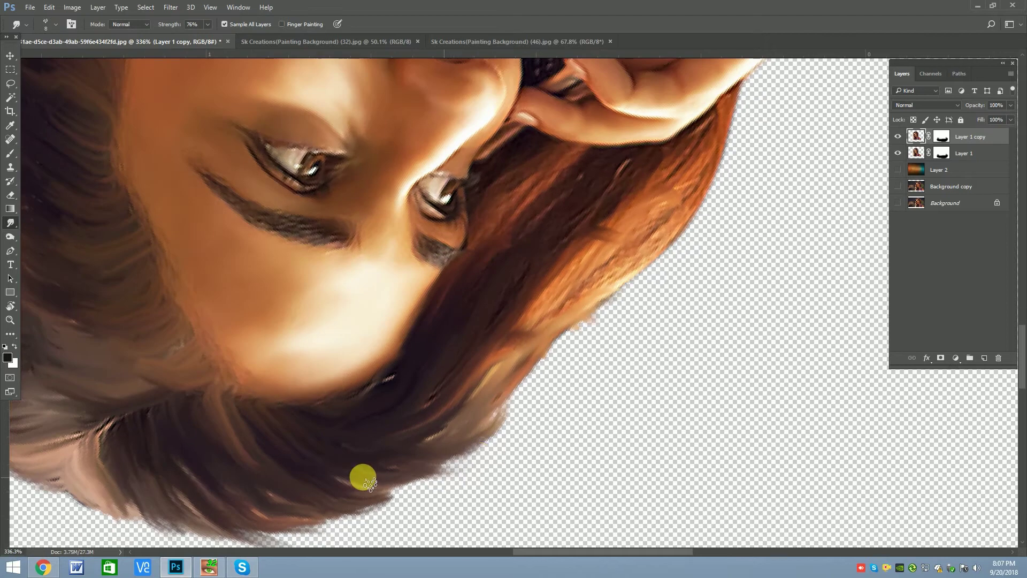
{"action": "mouse_move", "coordinate": [362, 477]}
{"action": "left_mouse_down"}
{"action": "mouse_move", "coordinate": [449, 470]}
{"action": "mouse_move", "coordinate": [504, 426]}
{"action": "mouse_move", "coordinate": [471, 371]}
{"action": "mouse_move", "coordinate": [477, 390]}
{"action": "mouse_move", "coordinate": [477, 374]}
{"action": "mouse_move", "coordinate": [500, 368]}
{"action": "left_mouse_up"}
{"action": "scroll", "coordinate": [402, 432], "scroll_direction": "down", "scroll_amount": 3}
{"action": "scroll", "coordinate": [524, 335], "scroll_direction": "up", "scroll_amount": 2}
Smudge the hair beside the eye and smear its edge out into the transparent area.
{"action": "key", "text": "bracketright"}
{"action": "key", "text": "bracketleft"}
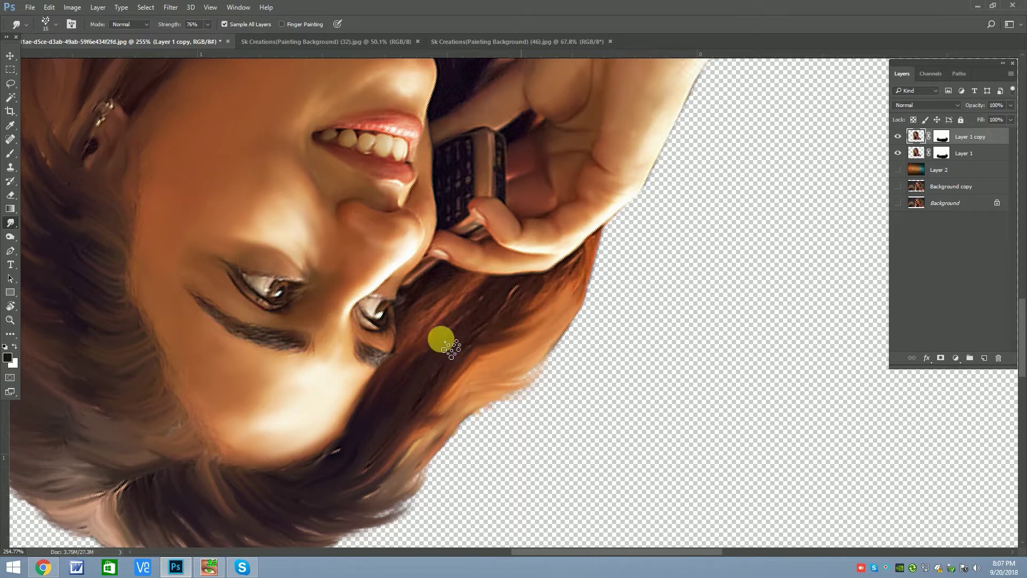
{"action": "mouse_move", "coordinate": [443, 344]}
{"action": "left_mouse_down"}
{"action": "mouse_move", "coordinate": [495, 304]}
{"action": "mouse_move", "coordinate": [446, 333]}
{"action": "mouse_move", "coordinate": [495, 287]}
{"action": "mouse_move", "coordinate": [435, 319]}
{"action": "mouse_move", "coordinate": [485, 281]}
{"action": "mouse_move", "coordinate": [450, 284]}
{"action": "mouse_move", "coordinate": [491, 287]}
{"action": "mouse_move", "coordinate": [529, 313]}
{"action": "mouse_move", "coordinate": [567, 304]}
{"action": "mouse_move", "coordinate": [460, 356]}
{"action": "mouse_move", "coordinate": [421, 416]}
{"action": "mouse_move", "coordinate": [458, 361]}
{"action": "mouse_move", "coordinate": [496, 364]}
{"action": "mouse_move", "coordinate": [557, 310]}
{"action": "mouse_move", "coordinate": [709, 254]}
{"action": "left_mouse_up"}
{"action": "key", "text": "bracketleft"}
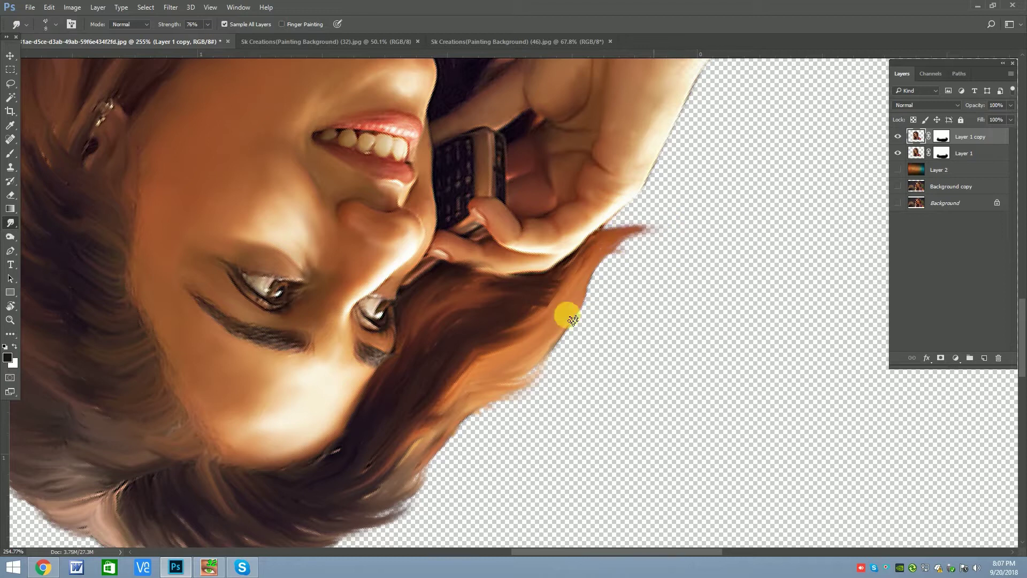
{"action": "mouse_move", "coordinate": [577, 346]}
{"action": "left_mouse_down"}
{"action": "mouse_move", "coordinate": [578, 309]}
{"action": "mouse_move", "coordinate": [642, 291]}
{"action": "left_mouse_up"}
{"action": "mouse_move", "coordinate": [487, 343]}
{"action": "left_mouse_down"}
{"action": "mouse_move", "coordinate": [447, 296]}
{"action": "mouse_move", "coordinate": [412, 370]}
{"action": "mouse_move", "coordinate": [440, 417]}
{"action": "mouse_move", "coordinate": [472, 383]}
{"action": "mouse_move", "coordinate": [371, 465]}
{"action": "mouse_move", "coordinate": [294, 474]}
{"action": "mouse_move", "coordinate": [359, 506]}
{"action": "mouse_move", "coordinate": [363, 495]}
{"action": "left_mouse_up"}
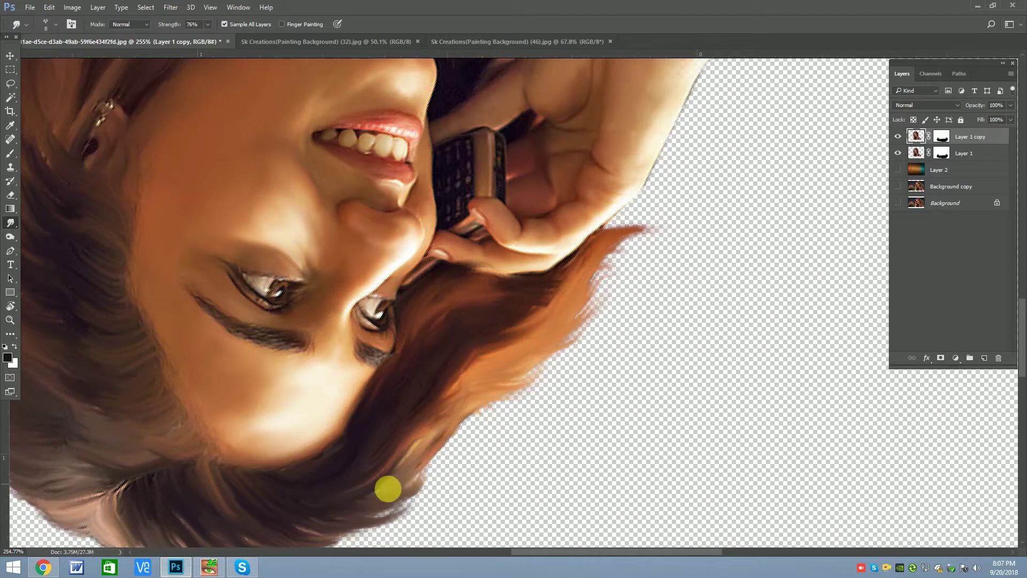
{"action": "mouse_move", "coordinate": [422, 467]}
{"action": "left_mouse_down"}
{"action": "mouse_move", "coordinate": [451, 426]}
{"action": "mouse_move", "coordinate": [516, 433]}
{"action": "left_mouse_up"}
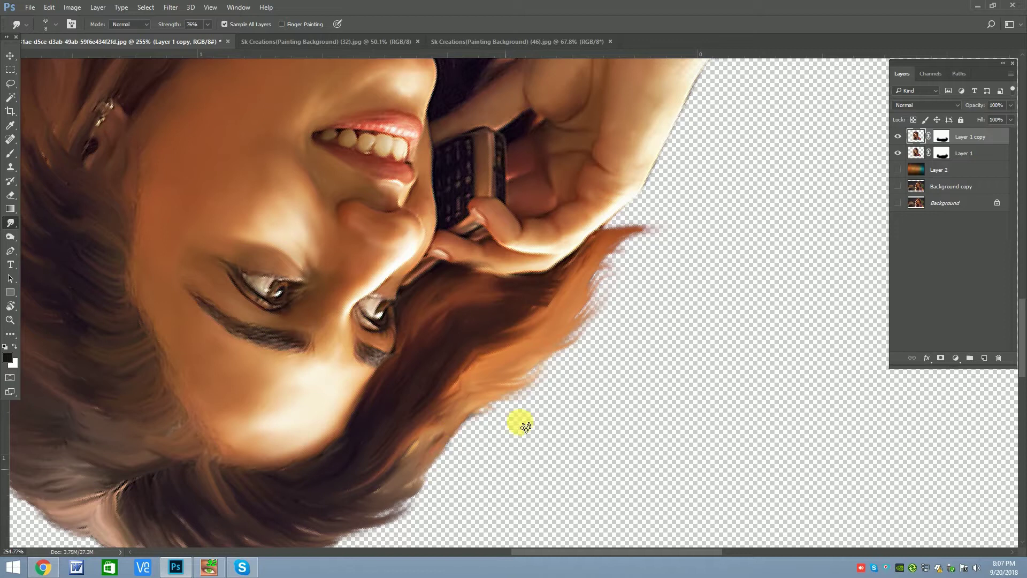
{"action": "scroll", "coordinate": [455, 433], "scroll_direction": "down", "scroll_amount": 3}
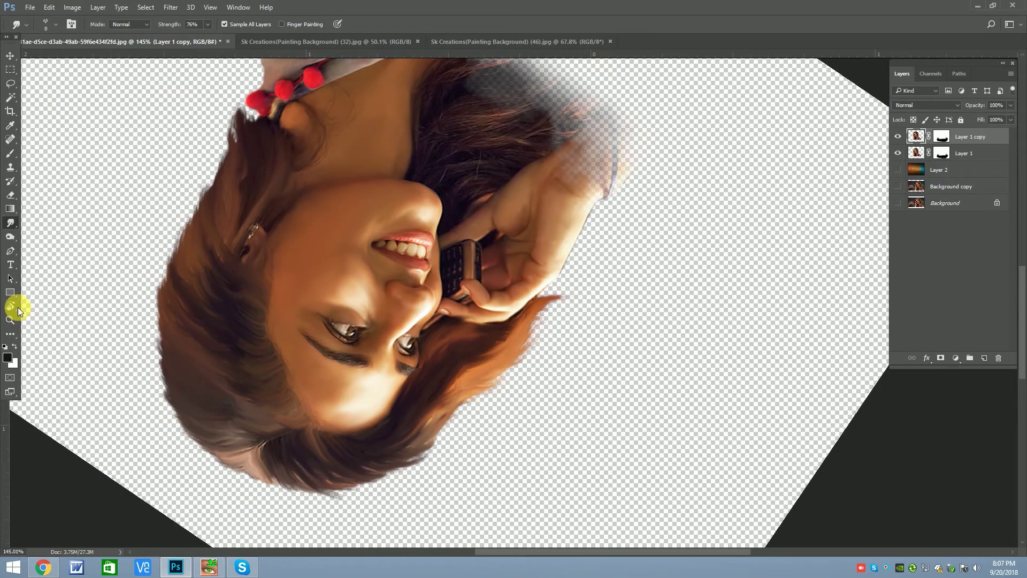
Reset the canvas rotation to 0° with the Rotate View tool.
{"action": "left_click", "coordinate": [18, 307]}
{"action": "left_click_drag", "start_coordinate": [561, 271], "coordinate": [499, 337]}
{"action": "scroll", "coordinate": [406, 284], "scroll_direction": "down", "scroll_amount": 4}
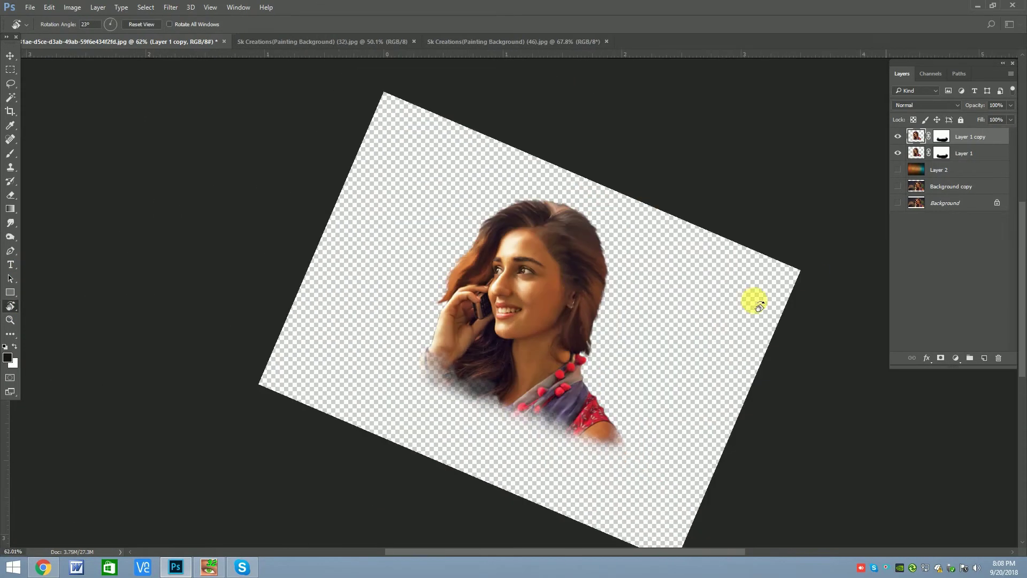
{"action": "scroll", "coordinate": [642, 321], "scroll_direction": "up", "scroll_amount": 3}
{"action": "mouse_move", "coordinate": [754, 400]}
{"action": "left_mouse_down"}
{"action": "mouse_move", "coordinate": [806, 344]}
{"action": "mouse_move", "coordinate": [806, 270]}
{"action": "mouse_move", "coordinate": [113, 393]}
{"action": "left_mouse_up"}
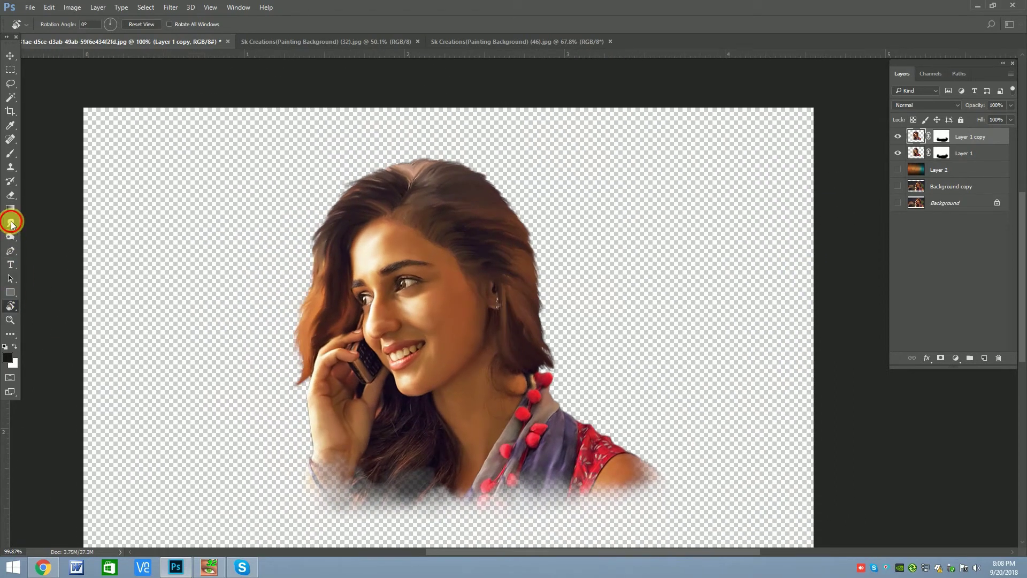
With a smaller Smudge brush, pull the hair strands down-left into painted streaks.
{"action": "left_click", "coordinate": [10, 222]}
{"action": "scroll", "coordinate": [264, 367], "scroll_direction": "up", "scroll_amount": 1}
{"action": "scroll", "coordinate": [303, 349], "scroll_direction": "up", "scroll_amount": 2}
{"action": "scroll", "coordinate": [303, 351], "scroll_direction": "up", "scroll_amount": 1}
{"action": "scroll", "coordinate": [302, 376], "scroll_direction": "up", "scroll_amount": 1}
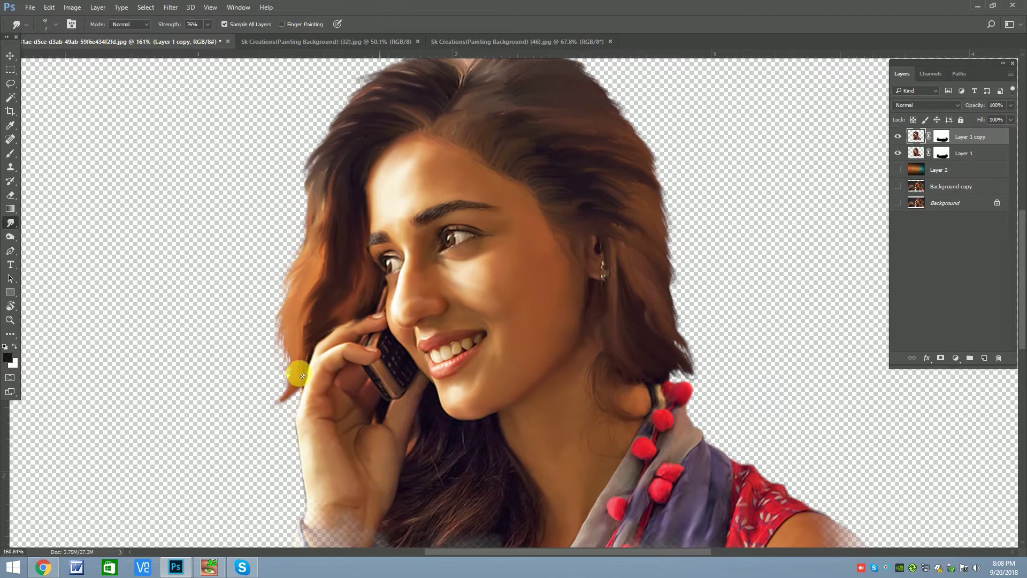
{"action": "key", "text": "bracketleft"}
{"action": "scroll", "coordinate": [342, 326], "scroll_direction": "up", "scroll_amount": 1}
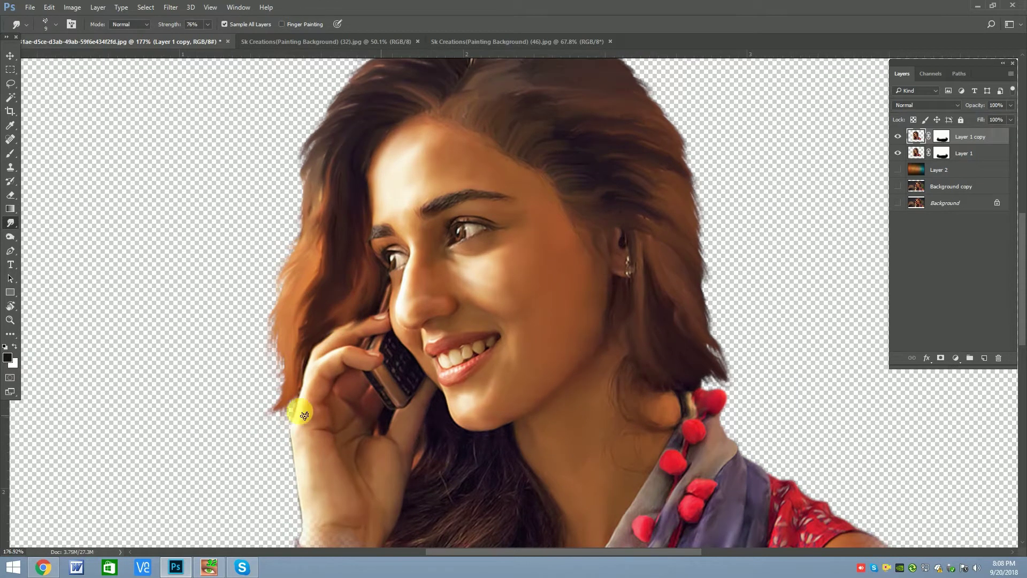
{"action": "left_click_drag", "start_coordinate": [332, 178], "coordinate": [311, 248]}
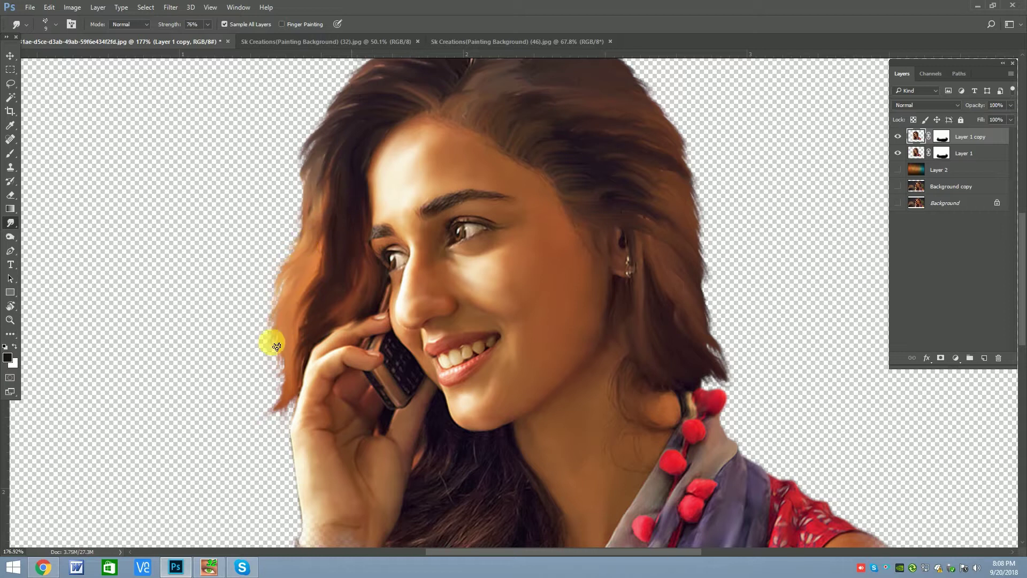
{"action": "scroll", "coordinate": [360, 146], "scroll_direction": "down", "scroll_amount": 2}
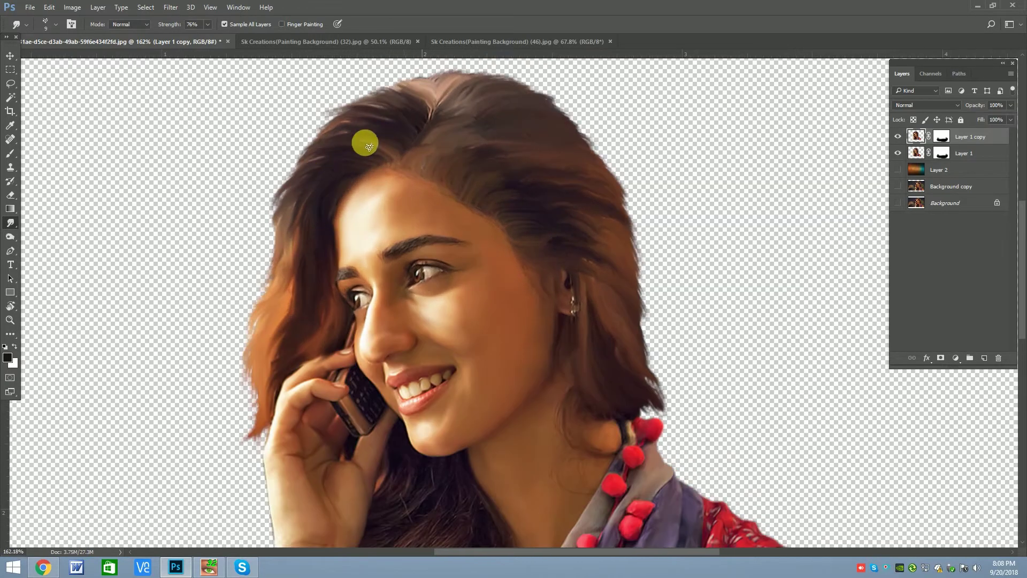
{"action": "scroll", "coordinate": [517, 334], "scroll_direction": "up", "scroll_amount": 1}
Smudge the hair near the neck down over and beside the red pom-pom.
{"action": "key", "text": "bracketright"}
{"action": "key", "text": "bracketright"}
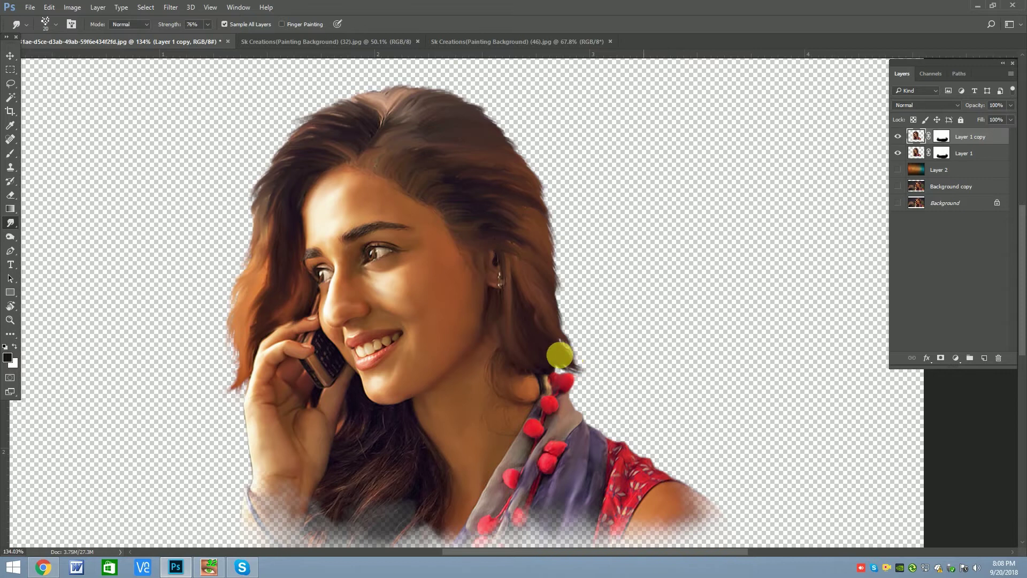
{"action": "key", "text": "bracketright"}
{"action": "left_click_drag", "start_coordinate": [605, 386], "coordinate": [569, 373]}
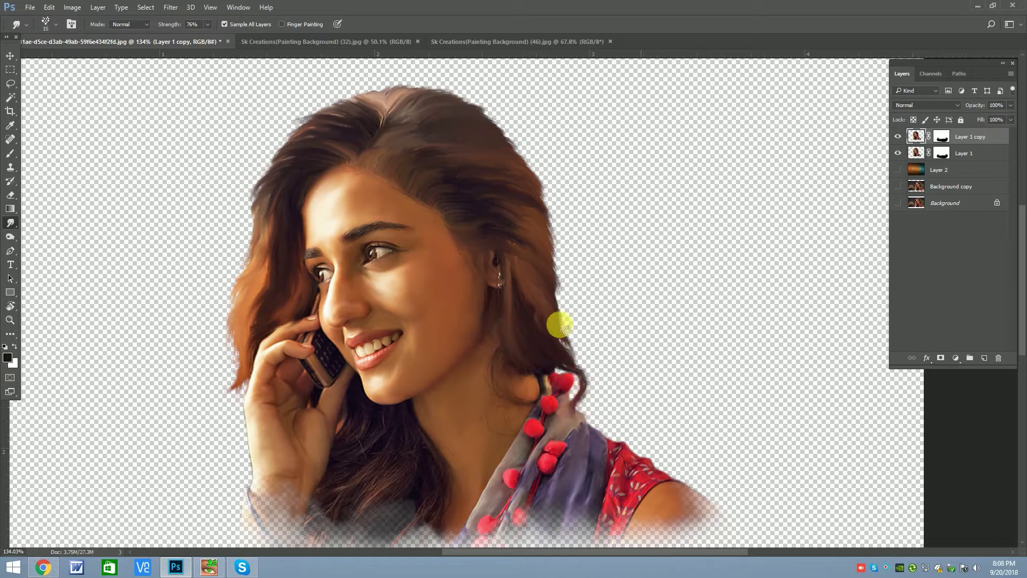
{"action": "scroll", "coordinate": [548, 333], "scroll_direction": "up", "scroll_amount": 1}
{"action": "scroll", "coordinate": [541, 366], "scroll_direction": "up", "scroll_amount": 1}
{"action": "key", "text": "bracketleft"}
{"action": "key", "text": "bracketright"}
{"action": "key", "text": "bracketright"}
{"action": "left_click_drag", "start_coordinate": [514, 375], "coordinate": [543, 419]}
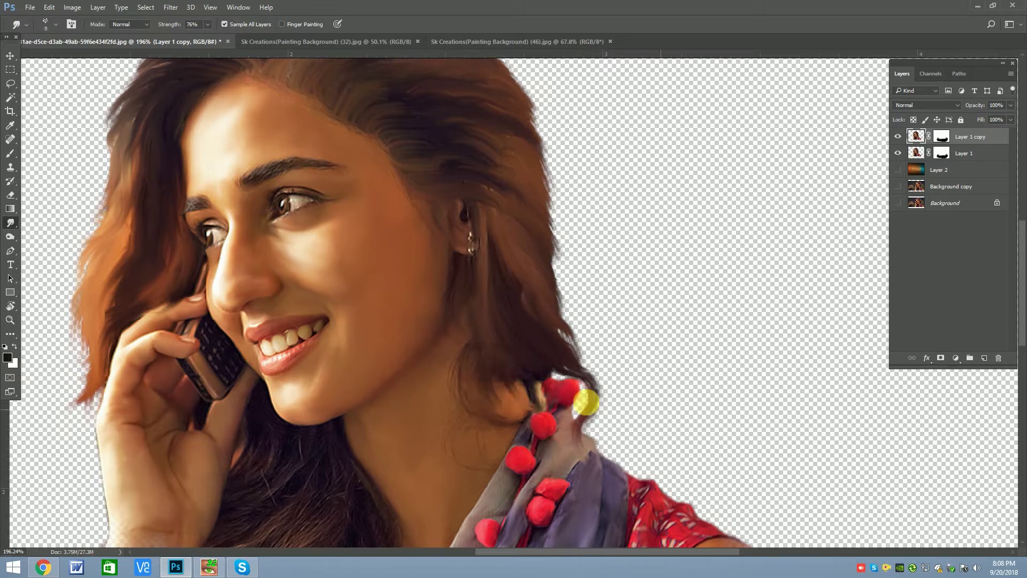
{"action": "scroll", "coordinate": [520, 374], "scroll_direction": "down", "scroll_amount": 1}
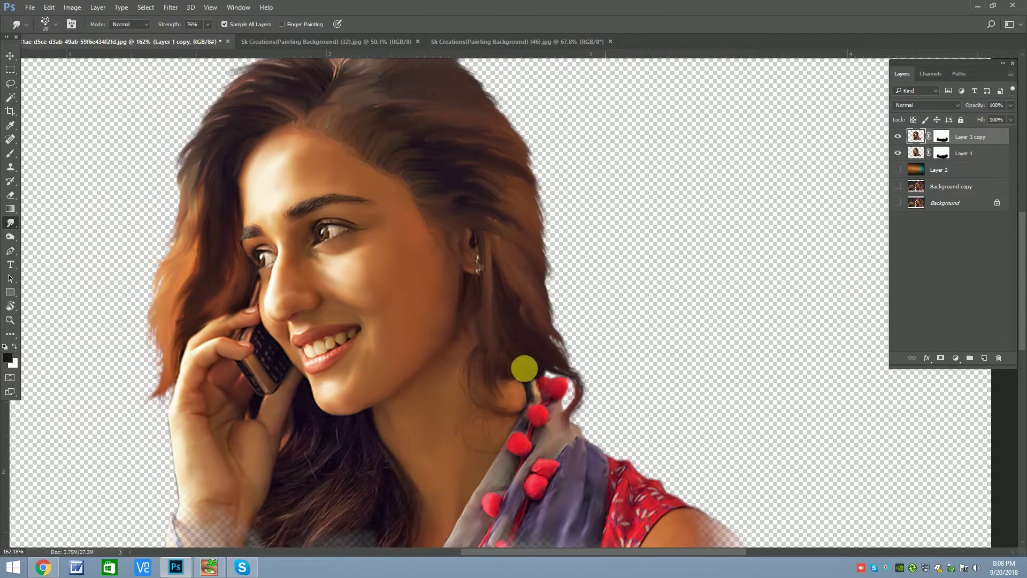
{"action": "scroll", "coordinate": [524, 368], "scroll_direction": "up", "scroll_amount": 1}
{"action": "left_click_drag", "start_coordinate": [513, 374], "coordinate": [543, 375]}
{"action": "key", "text": "bracketleft"}
{"action": "key", "text": "bracketleft"}
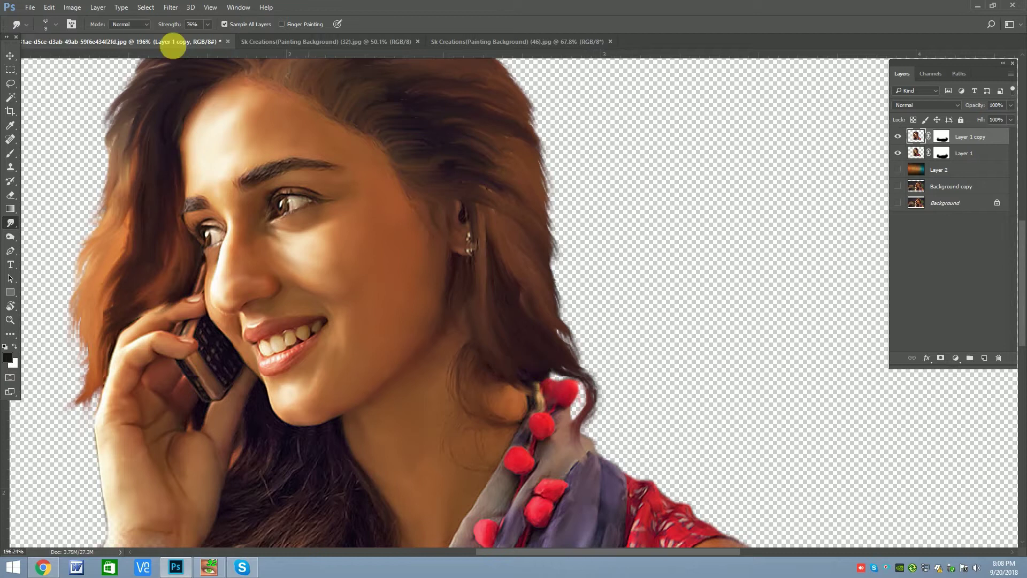
Set smudge strength to 39% and choose a scatter brush preset.
{"action": "left_click_drag", "start_coordinate": [195, 41], "coordinate": [189, 42]}
{"action": "right_click", "coordinate": [559, 333]}
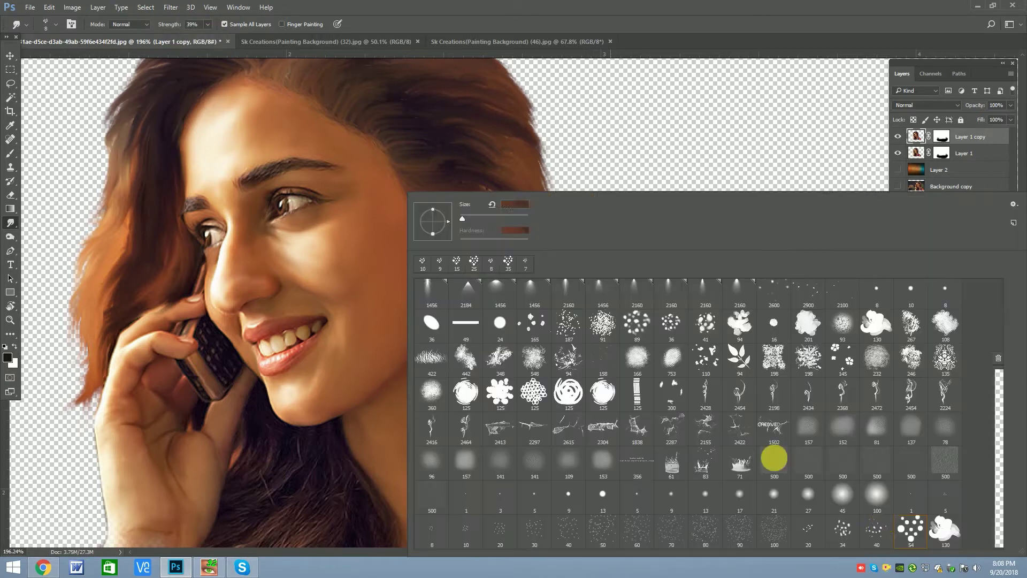
{"action": "double_click", "coordinate": [885, 520]}
{"action": "key", "text": "bracketleft"}
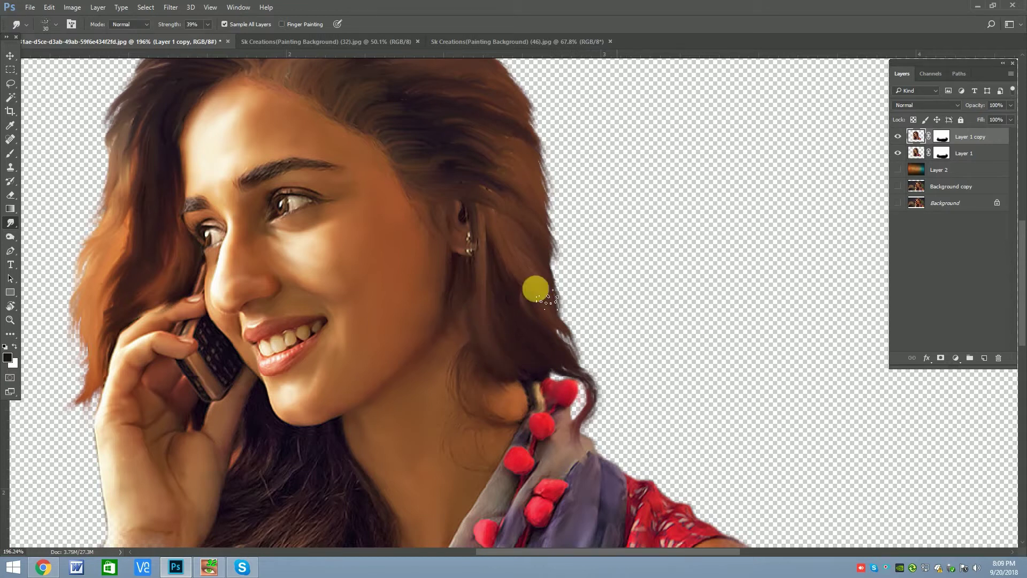
{"action": "key", "text": "p"}
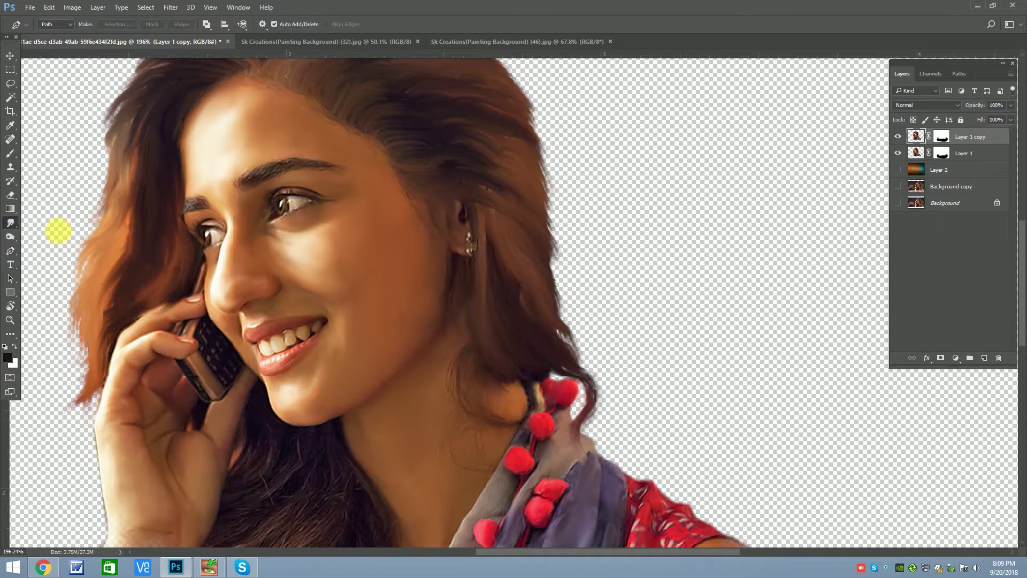
{"action": "key", "text": "r"}
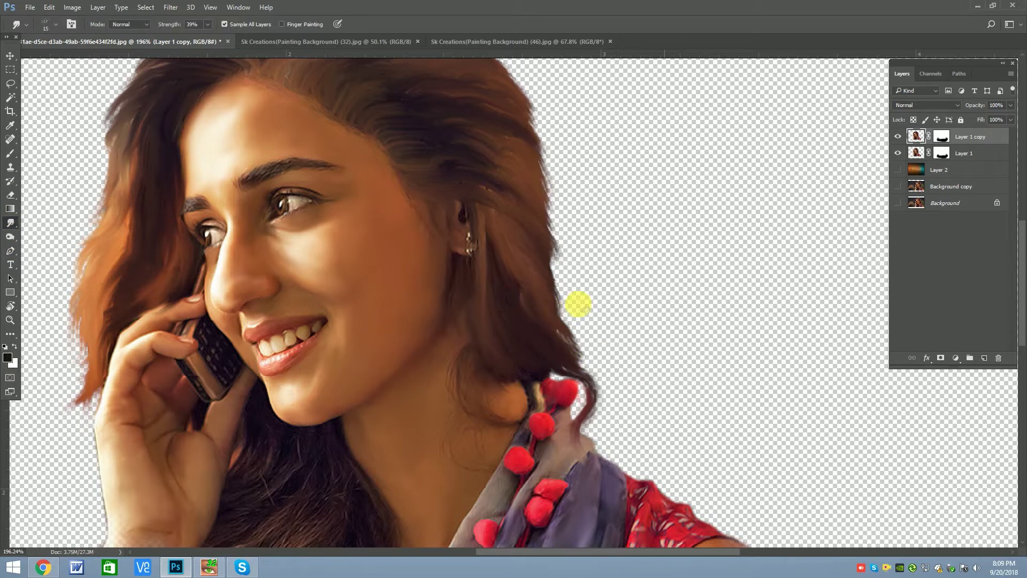
{"action": "key", "text": "bracketright"}
{"action": "scroll", "coordinate": [530, 255], "scroll_direction": "down", "scroll_amount": 2}
Smudge along the hair edge and the neck shading near the shoulder.
{"action": "left_click_drag", "start_coordinate": [550, 271], "coordinate": [566, 305]}
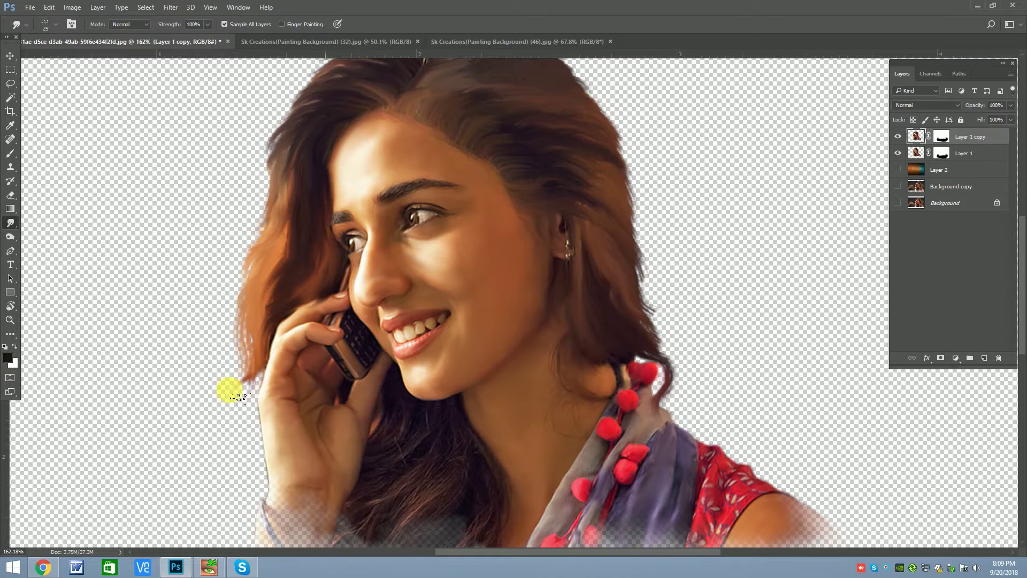
{"action": "scroll", "coordinate": [405, 290], "scroll_direction": "down", "scroll_amount": 2}
{"action": "scroll", "coordinate": [351, 183], "scroll_direction": "up", "scroll_amount": 1}
{"action": "scroll", "coordinate": [585, 324], "scroll_direction": "down", "scroll_amount": 1}
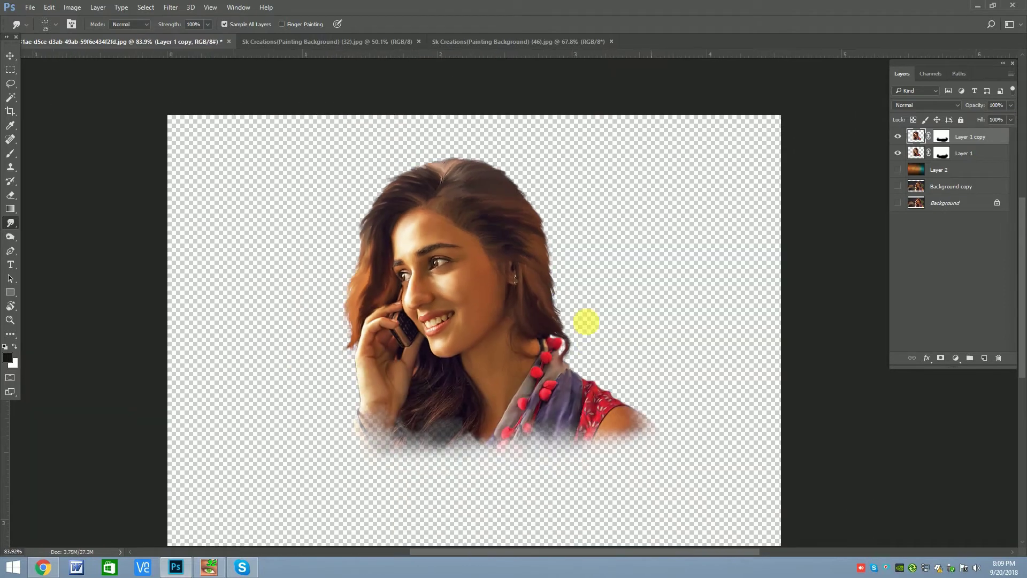
{"action": "scroll", "coordinate": [551, 321], "scroll_direction": "up", "scroll_amount": 1}
{"action": "scroll", "coordinate": [482, 335], "scroll_direction": "up", "scroll_amount": 1}
{"action": "scroll", "coordinate": [482, 335], "scroll_direction": "up", "scroll_amount": 1}
{"action": "key", "text": "bracketleft"}
{"action": "key", "text": "bracketleft"}
{"action": "key", "text": "bracketleft"}
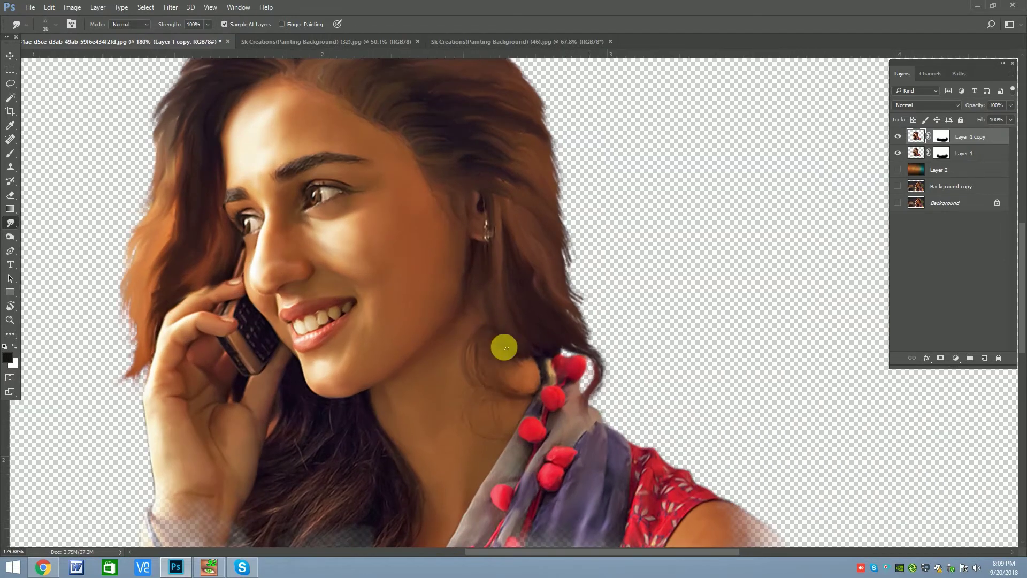
{"action": "key", "text": "bracketright"}
{"action": "left_click_drag", "start_coordinate": [504, 344], "coordinate": [542, 381]}
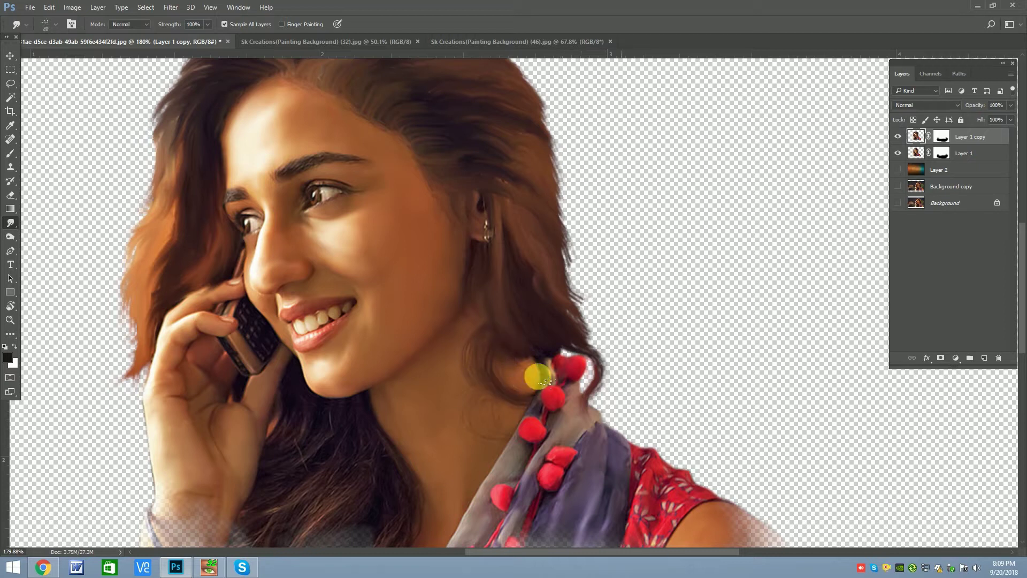
Set smudge strength to 61% with a larger brush, then select the Move tool.
{"action": "left_click_drag", "start_coordinate": [199, 41], "coordinate": [186, 41]}
{"action": "key", "text": "bracketright"}
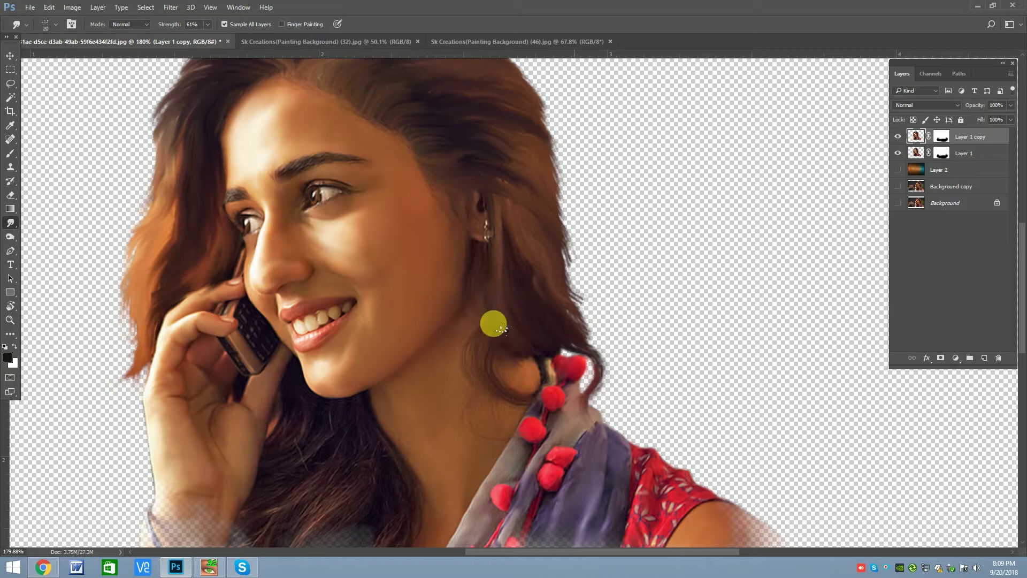
{"action": "key", "text": "bracketright"}
{"action": "key", "text": "bracketright"}
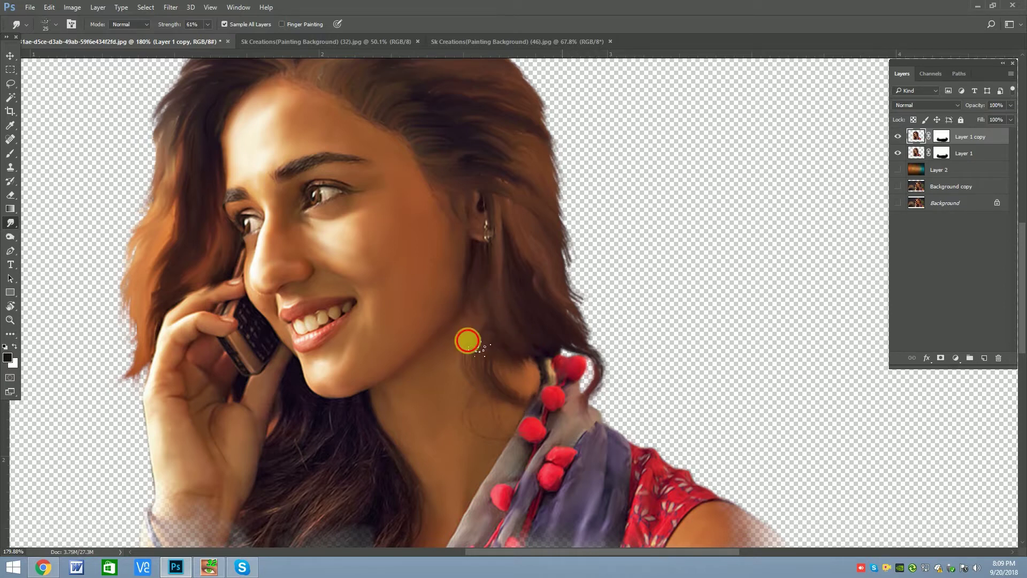
{"action": "scroll", "coordinate": [475, 326], "scroll_direction": "down", "scroll_amount": 4}
{"action": "scroll", "coordinate": [440, 301], "scroll_direction": "up", "scroll_amount": 1}
{"action": "scroll", "coordinate": [546, 350], "scroll_direction": "up", "scroll_amount": 2}
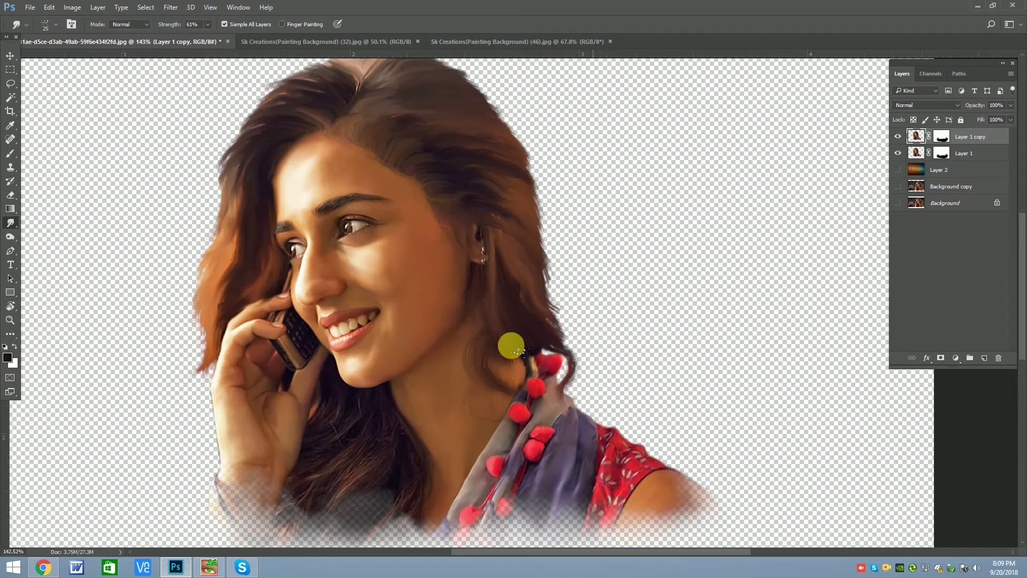
{"action": "scroll", "coordinate": [508, 366], "scroll_direction": "down", "scroll_amount": 2}
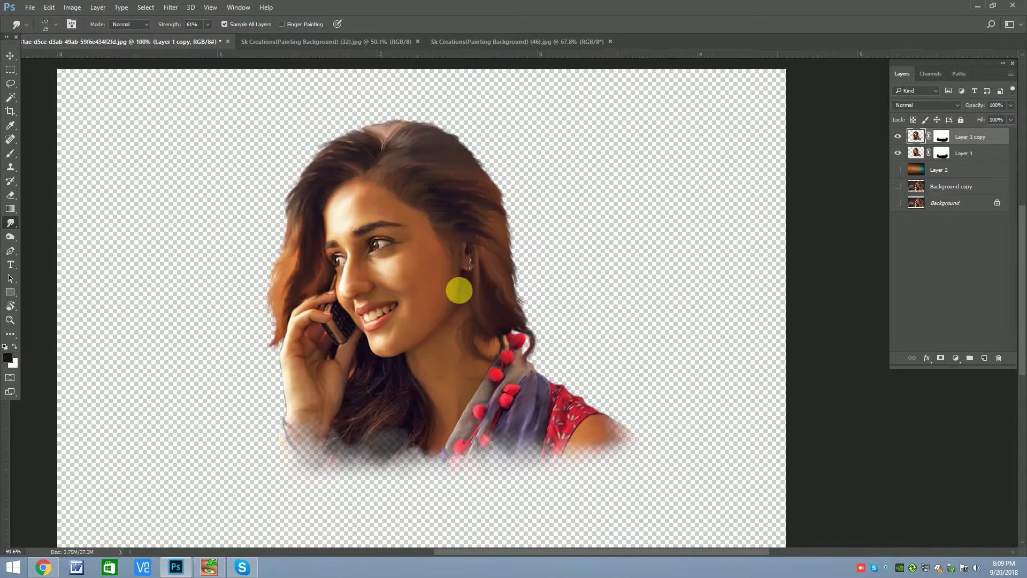
{"action": "scroll", "coordinate": [458, 291], "scroll_direction": "down", "scroll_amount": 2}
{"action": "scroll", "coordinate": [349, 269], "scroll_direction": "up", "scroll_amount": 1}
{"action": "left_click", "coordinate": [9, 56]}
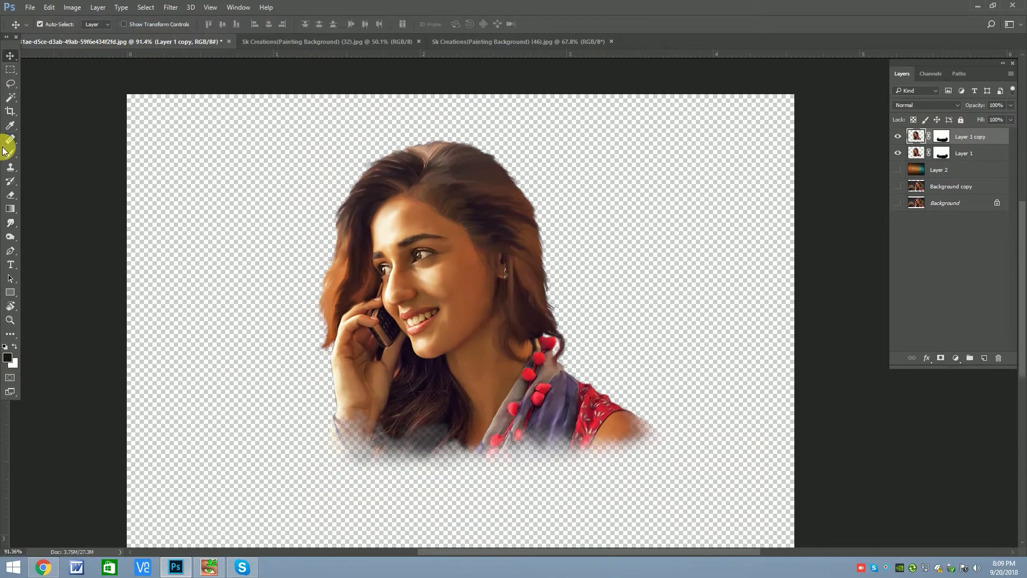
{"action": "right_click", "coordinate": [11, 154]}
Switch to the Mixer Brush with Wet at 20% and a smaller size for the skin.
{"action": "left_click", "coordinate": [59, 181]}
{"action": "scroll", "coordinate": [420, 207], "scroll_direction": "up", "scroll_amount": 2}
{"action": "scroll", "coordinate": [405, 214], "scroll_direction": "up", "scroll_amount": 3}
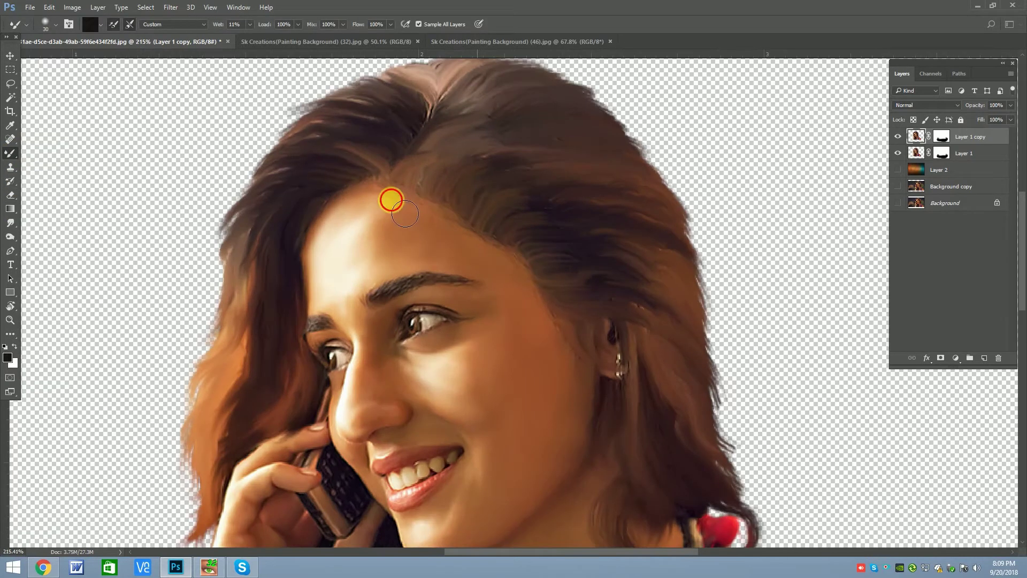
{"action": "left_click_drag", "start_coordinate": [250, 24], "coordinate": [255, 40]}
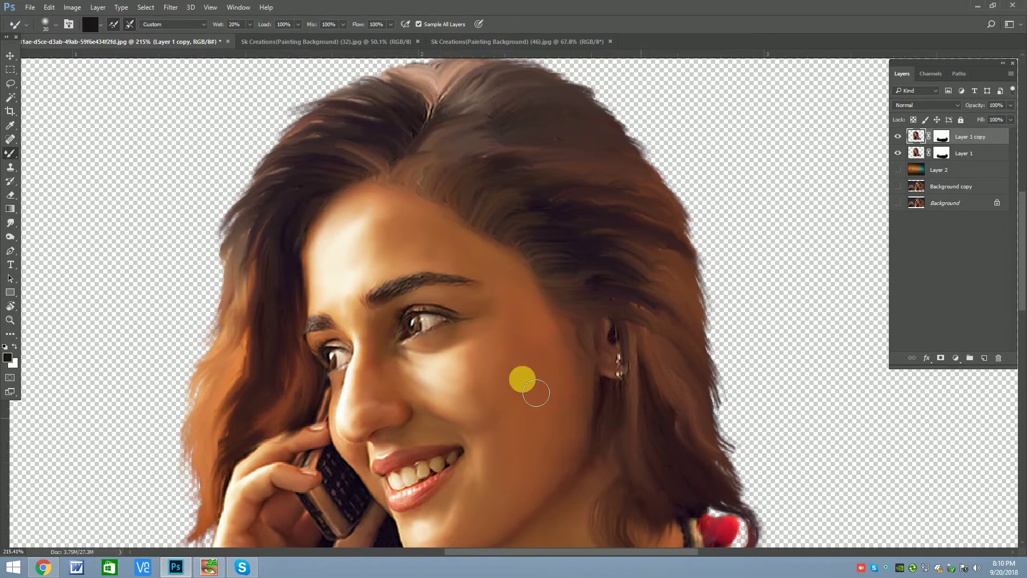
{"action": "key", "text": "bracketleft"}
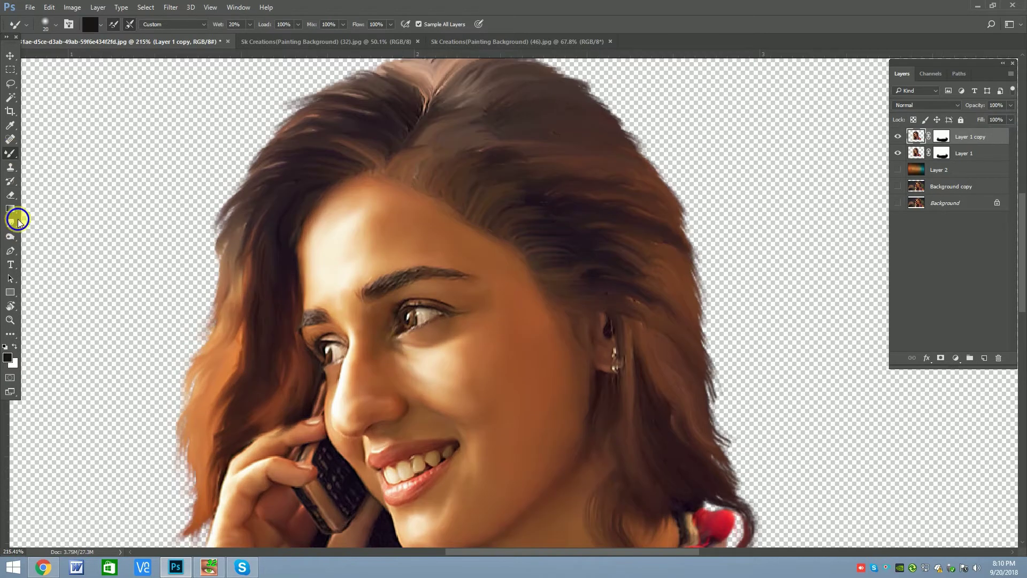
Return to the Smudge tool at 45% strength for the area around the eye.
{"action": "left_click", "coordinate": [17, 220]}
{"action": "right_click", "coordinate": [401, 199]}
{"action": "key", "text": "Escape"}
{"action": "scroll", "coordinate": [425, 318], "scroll_direction": "up", "scroll_amount": 3}
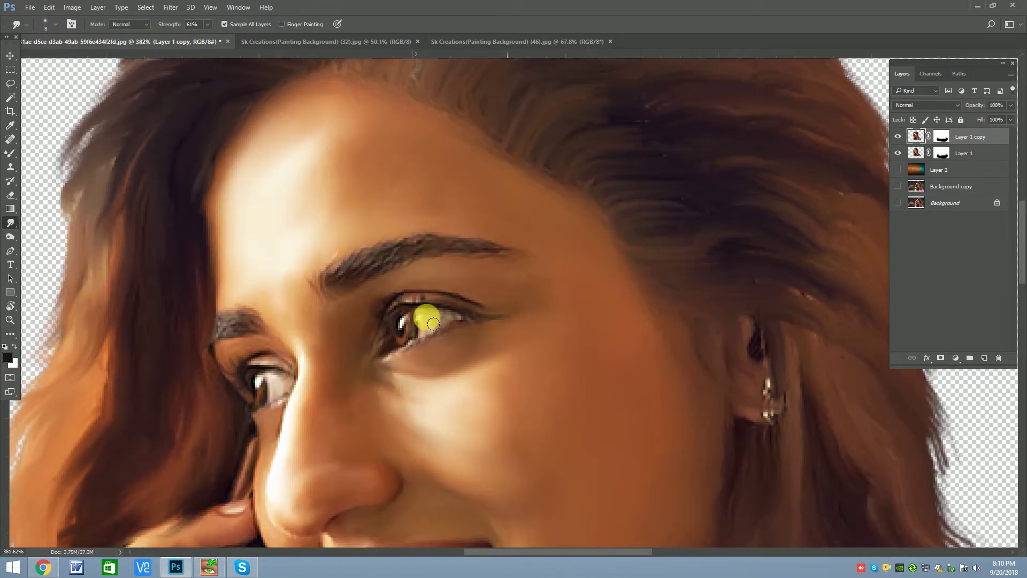
{"action": "left_click_drag", "start_coordinate": [208, 34], "coordinate": [200, 38]}
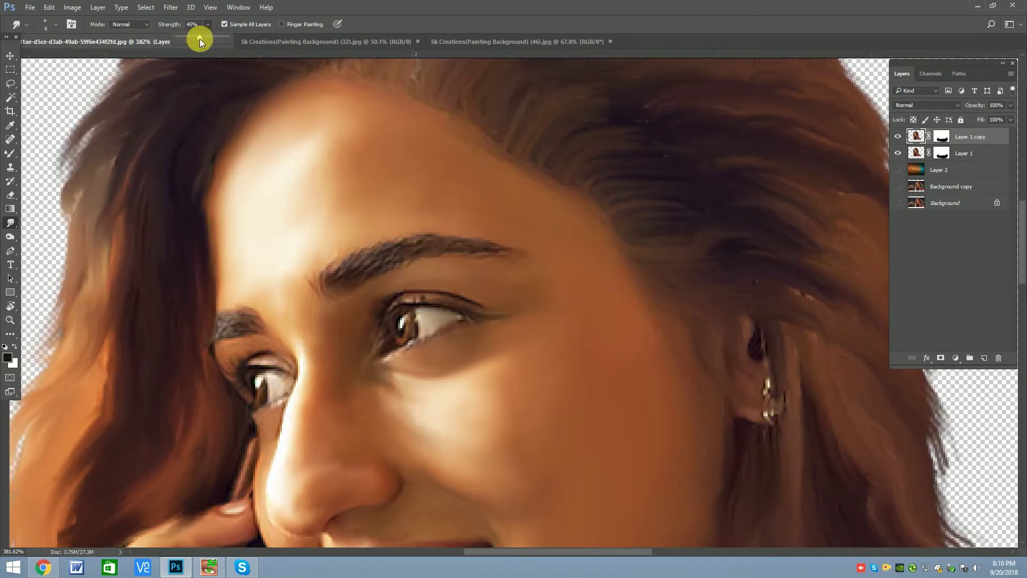
{"action": "scroll", "coordinate": [430, 323], "scroll_direction": "up", "scroll_amount": 1}
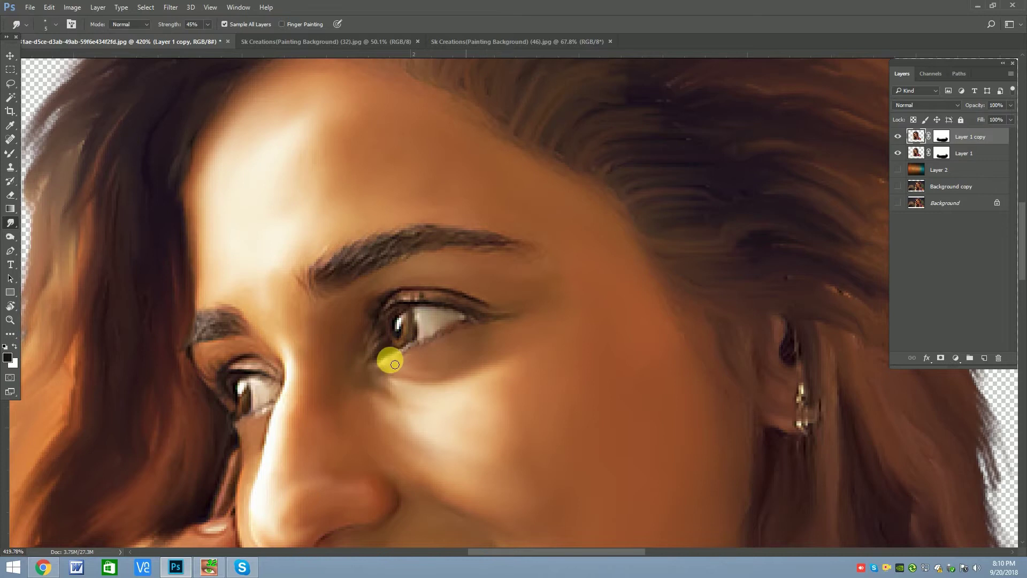
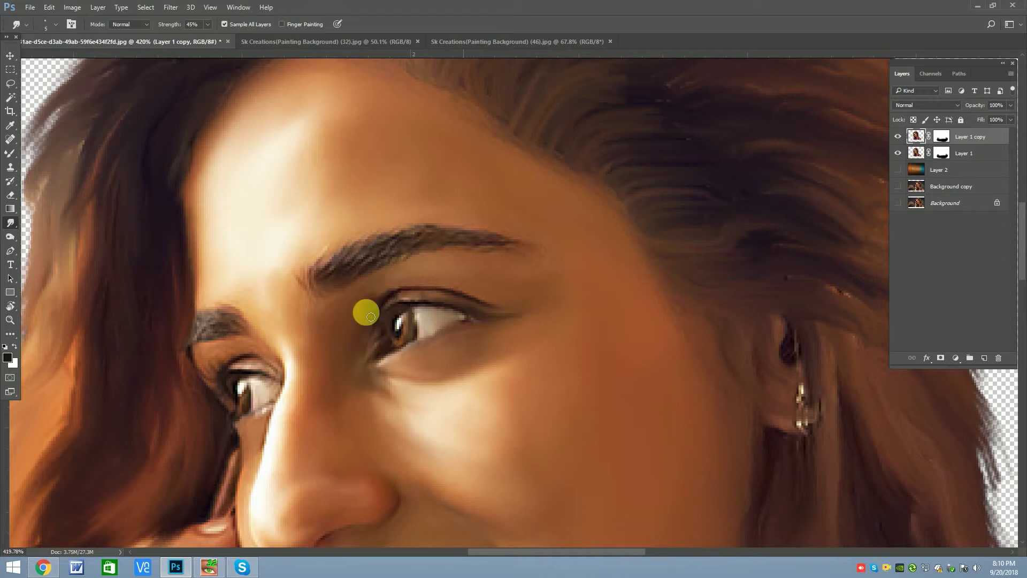
Smudge the skin around the eyes and nose bridge, resizing the brush for finer detail.
{"action": "scroll", "coordinate": [377, 317], "scroll_direction": "down", "scroll_amount": 5}
{"action": "scroll", "coordinate": [383, 335], "scroll_direction": "up", "scroll_amount": 5}
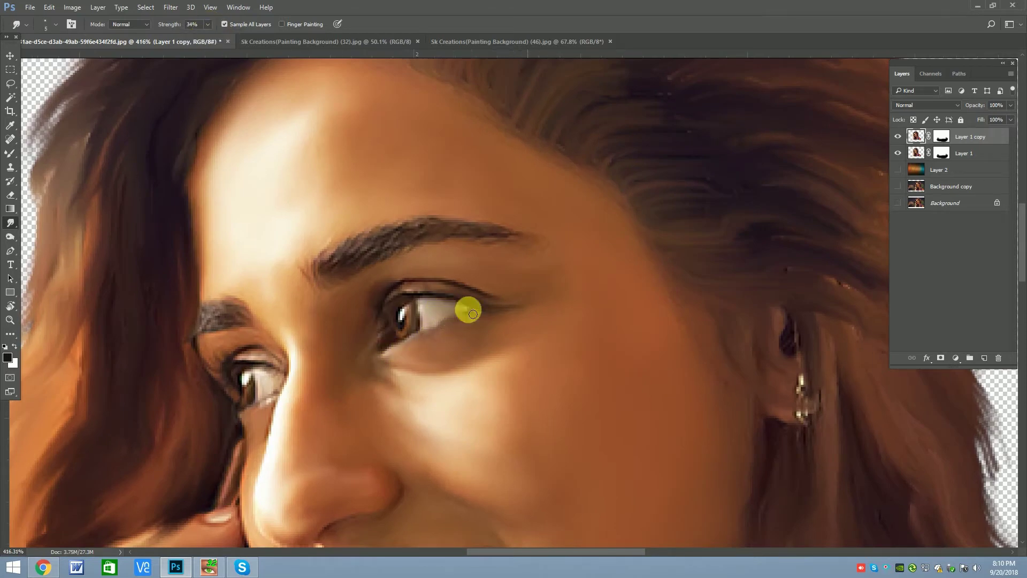
{"action": "scroll", "coordinate": [473, 314], "scroll_direction": "down", "scroll_amount": 5}
{"action": "scroll", "coordinate": [275, 371], "scroll_direction": "up", "scroll_amount": 5}
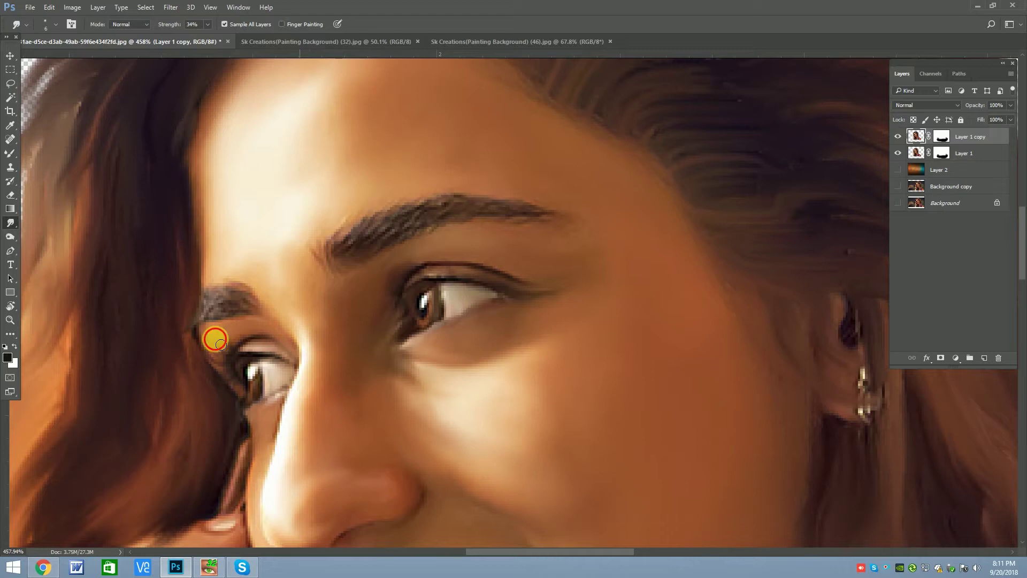
{"action": "key", "text": "bracketright"}
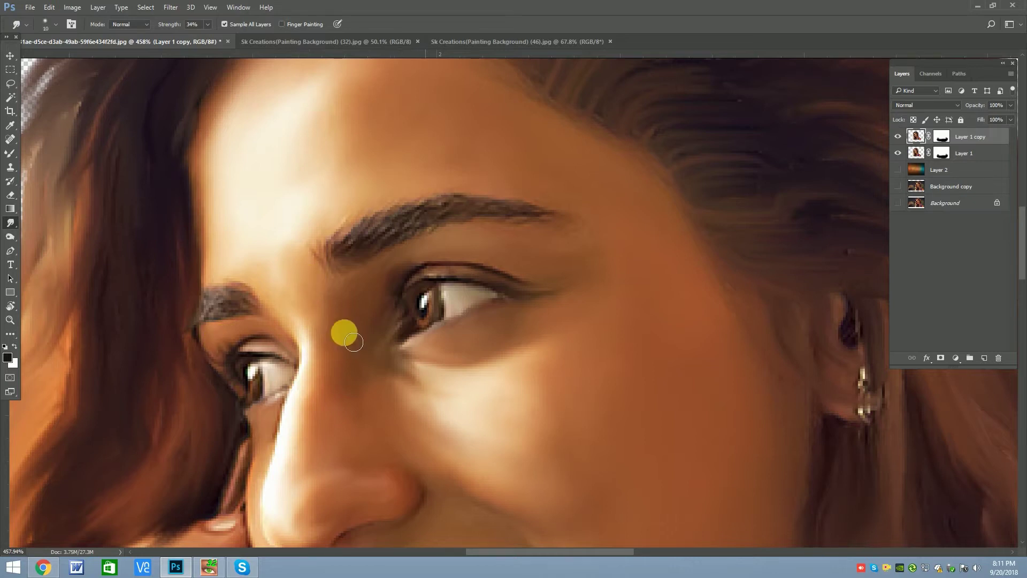
{"action": "scroll", "coordinate": [358, 375], "scroll_direction": "down", "scroll_amount": 2}
{"action": "key", "text": "bracketleft"}
{"action": "key", "text": "bracketleft"}
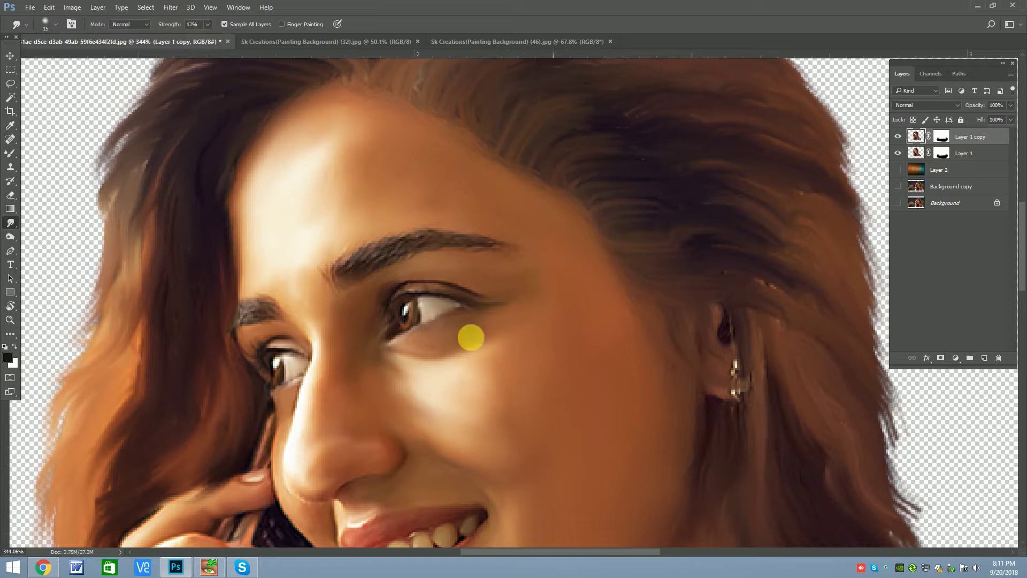
{"action": "key", "text": "bracketright"}
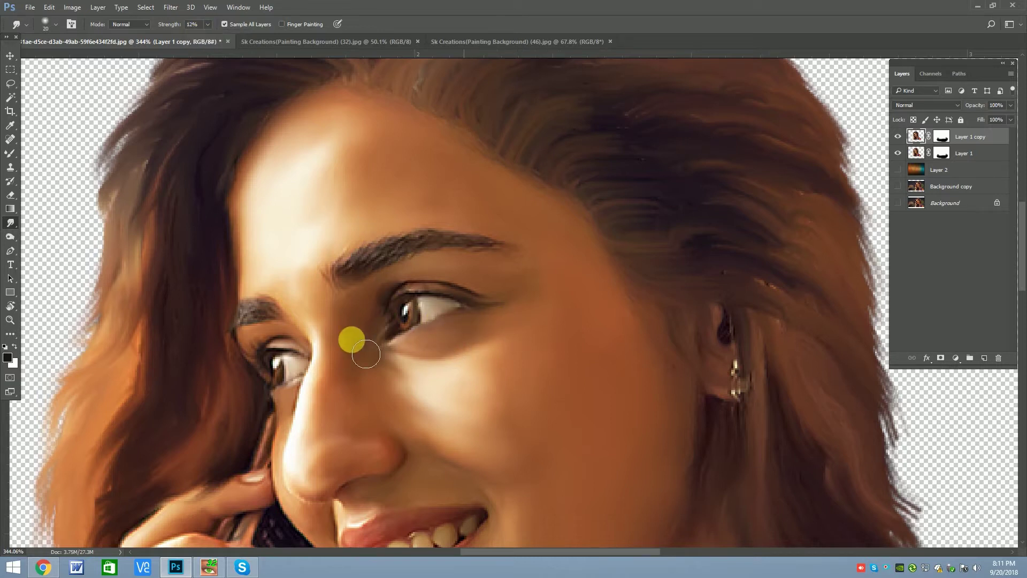
{"action": "key", "text": "bracketleft"}
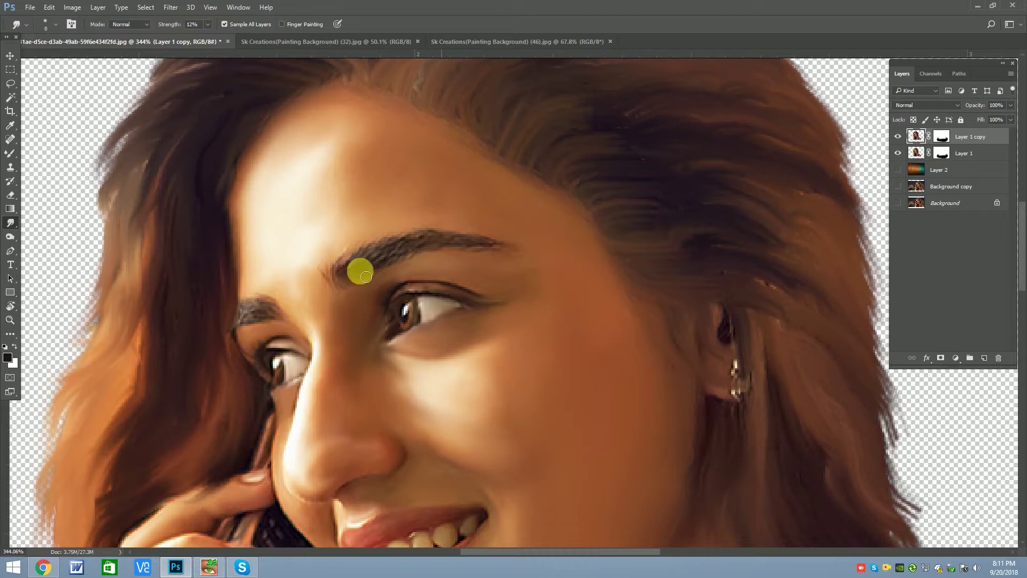
Reselect the Smudge tool from the retouching group and bring up the brush presets.
{"action": "left_click", "coordinate": [10, 237]}
{"action": "left_click", "coordinate": [10, 222]}
{"action": "scroll", "coordinate": [398, 252], "scroll_direction": "up", "scroll_amount": 1}
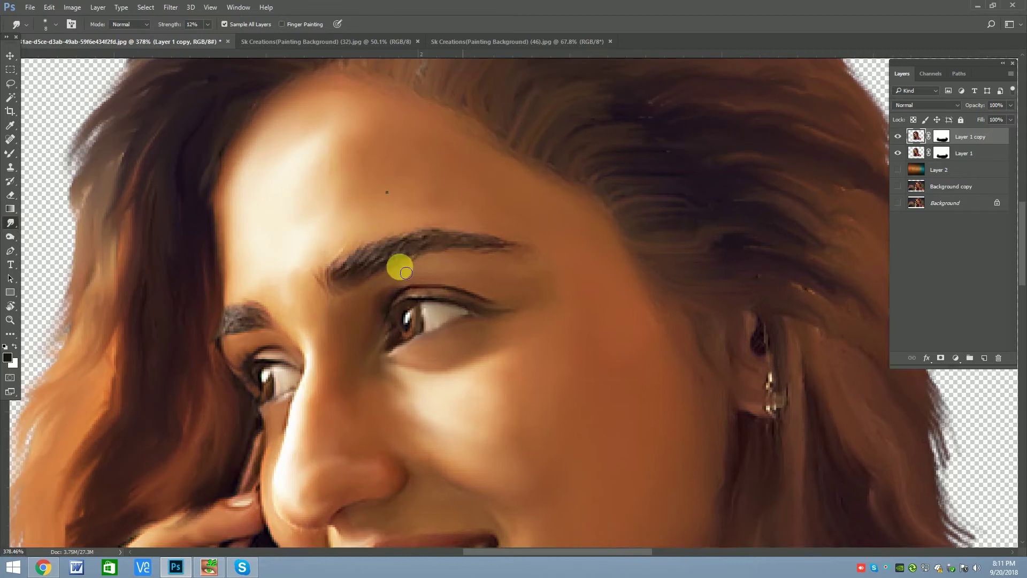
{"action": "right_click", "coordinate": [402, 265]}
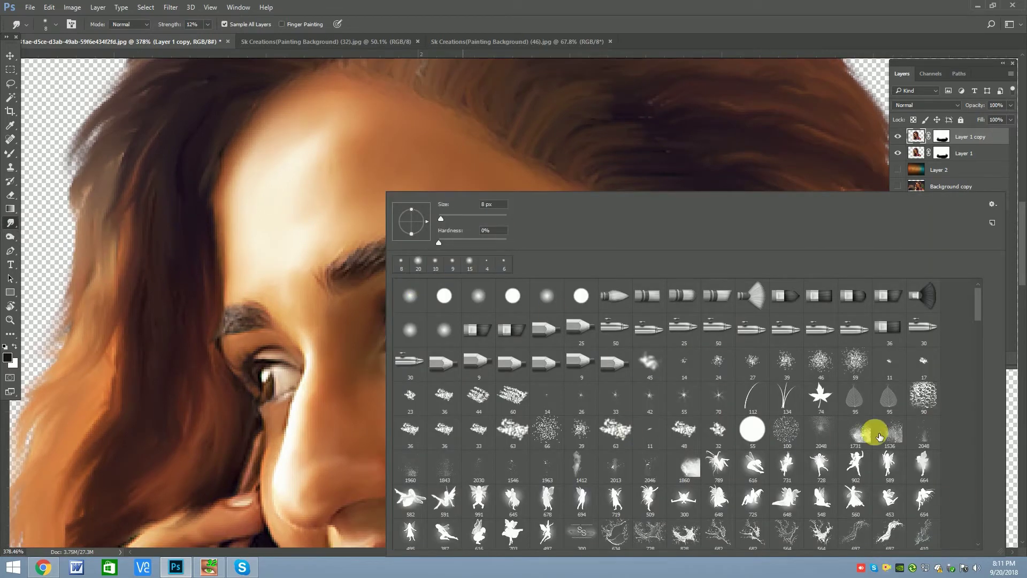
Smudge the eyebrow with a splatter brush, then raise the Smudge Strength.
{"action": "scroll", "coordinate": [880, 436], "scroll_direction": "down", "scroll_amount": 2}
{"action": "left_click_drag", "start_coordinate": [974, 311], "coordinate": [980, 402]}
{"action": "double_click", "coordinate": [890, 447]}
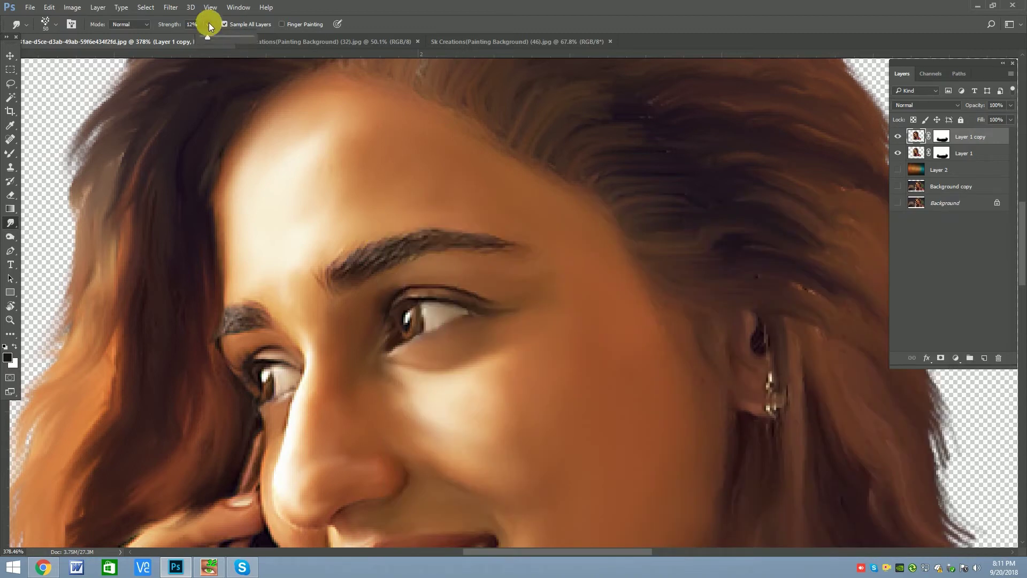
{"action": "left_click_drag", "start_coordinate": [416, 227], "coordinate": [329, 283]}
{"action": "left_click_drag", "start_coordinate": [338, 285], "coordinate": [415, 239]}
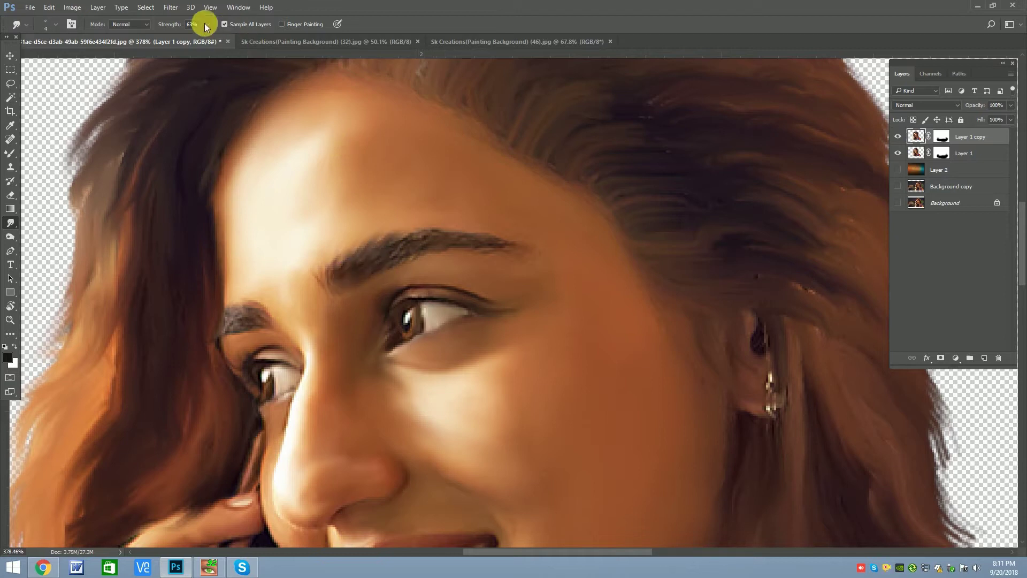
{"action": "left_click_drag", "start_coordinate": [218, 38], "coordinate": [236, 38]}
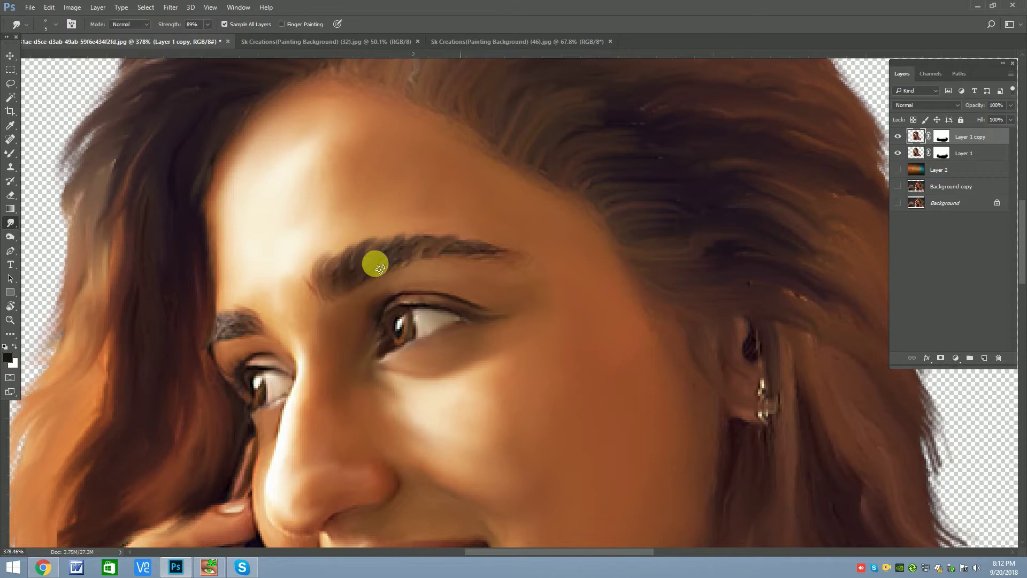
Switch to a different textured brush and smudge the eyebrow into softer strokes.
{"action": "scroll", "coordinate": [374, 267], "scroll_direction": "down", "scroll_amount": 1}
{"action": "scroll", "coordinate": [407, 267], "scroll_direction": "down", "scroll_amount": 1}
{"action": "scroll", "coordinate": [408, 274], "scroll_direction": "up", "scroll_amount": 1}
{"action": "scroll", "coordinate": [408, 273], "scroll_direction": "up", "scroll_amount": 2}
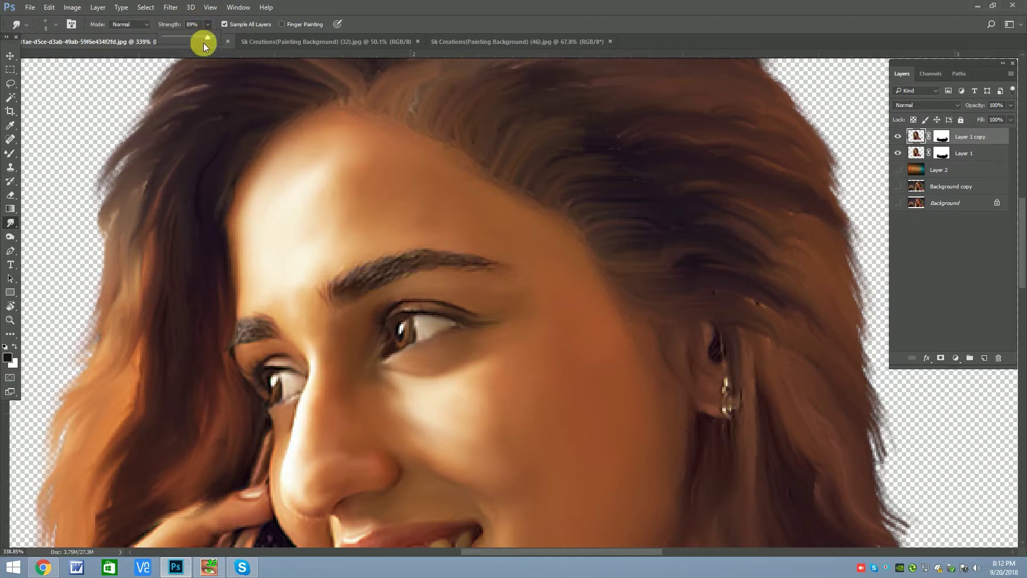
{"action": "right_click", "coordinate": [418, 252]}
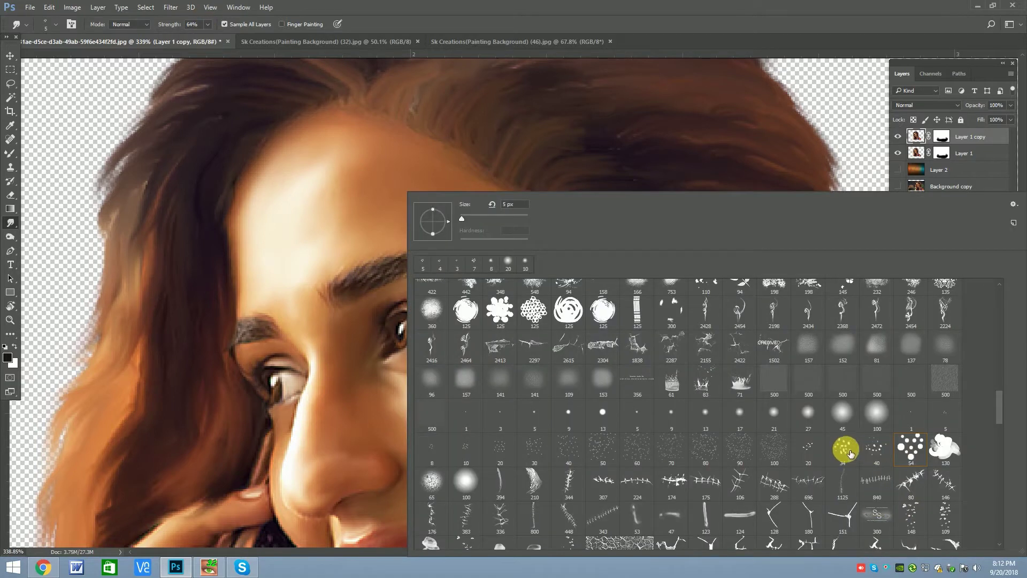
{"action": "double_click", "coordinate": [850, 454]}
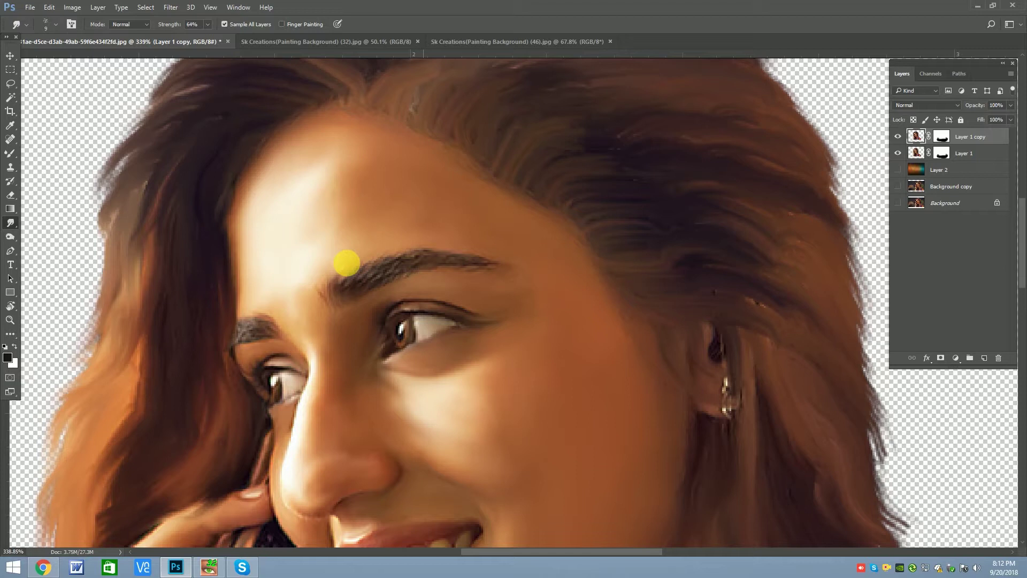
{"action": "mouse_move", "coordinate": [349, 305]}
{"action": "left_mouse_down"}
{"action": "mouse_move", "coordinate": [344, 252]}
{"action": "mouse_move", "coordinate": [440, 253]}
{"action": "left_mouse_up"}
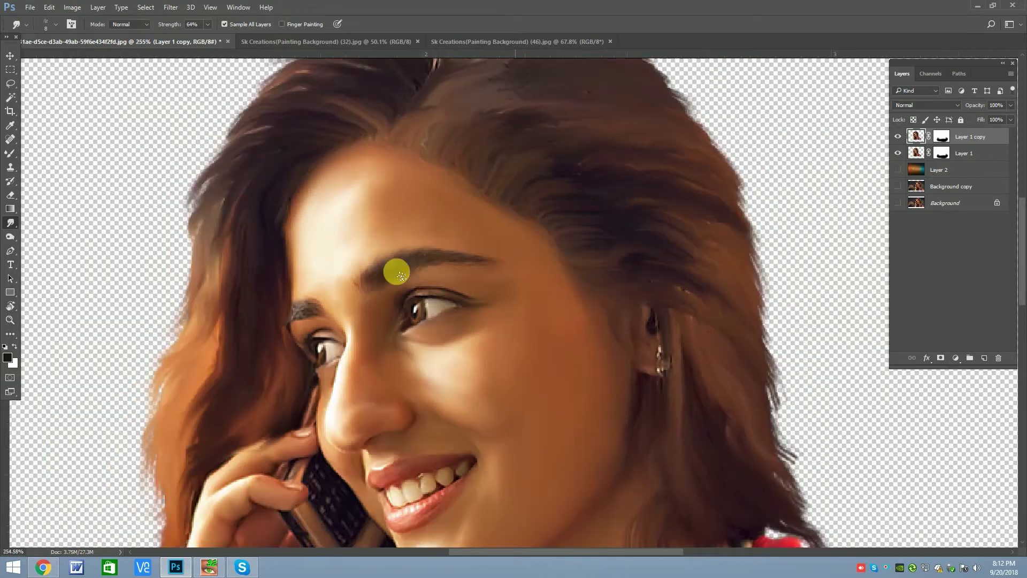
{"action": "left_click_drag", "start_coordinate": [353, 271], "coordinate": [389, 246]}
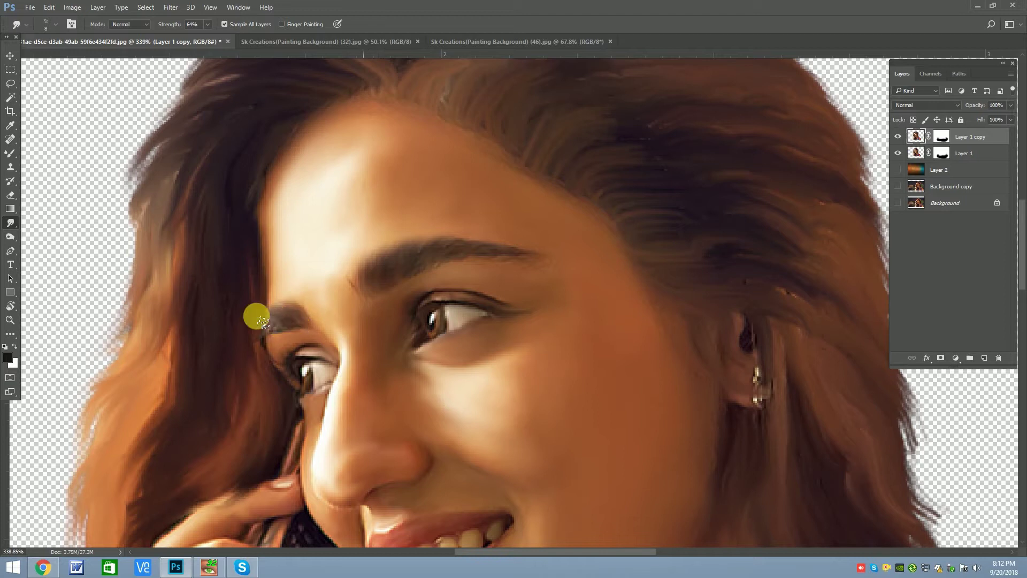
{"action": "scroll", "coordinate": [262, 344], "scroll_direction": "down", "scroll_amount": 2}
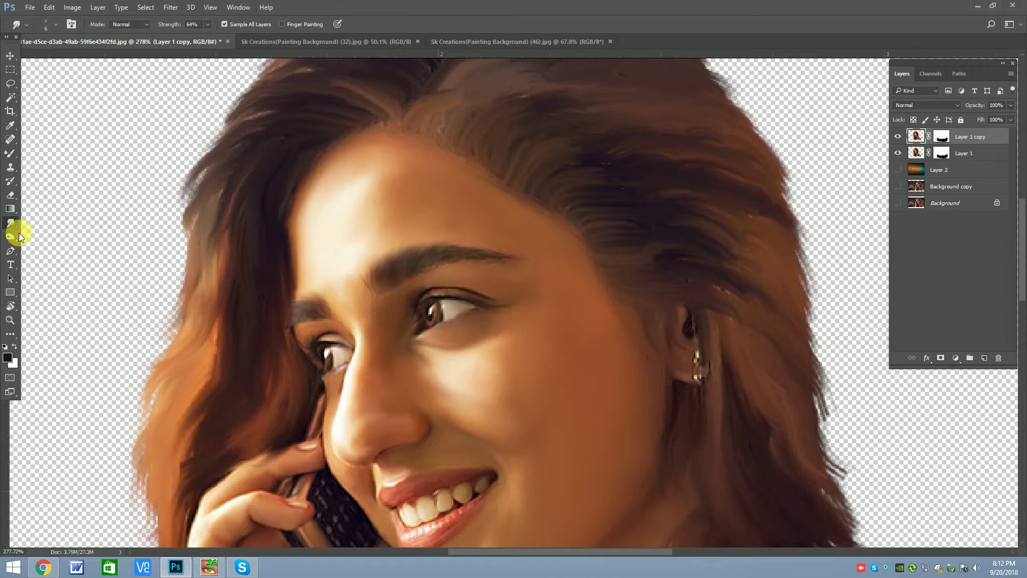
{"action": "left_click", "coordinate": [11, 197]}
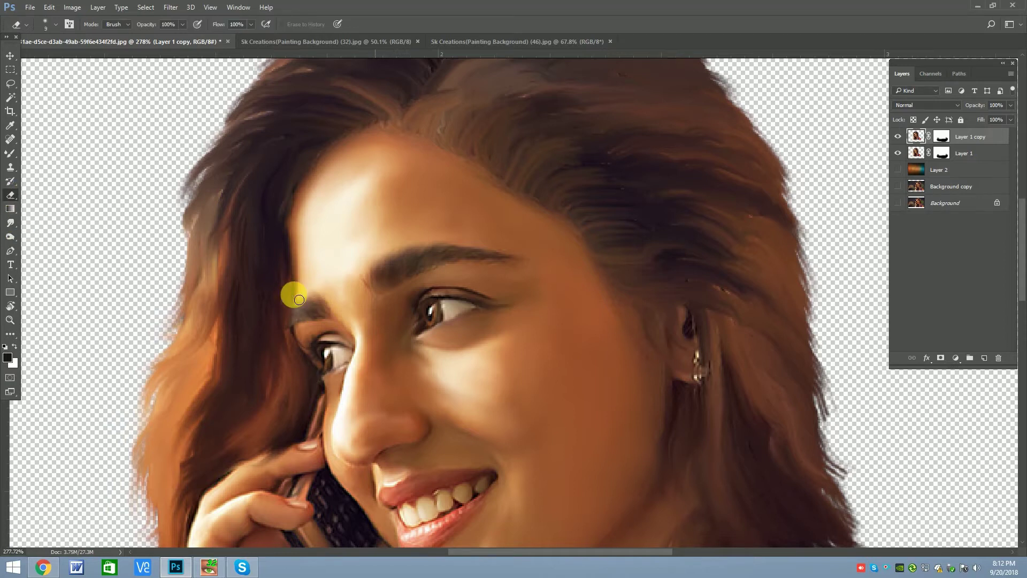
{"action": "scroll", "coordinate": [299, 300], "scroll_direction": "up", "scroll_amount": 2}
{"action": "scroll", "coordinate": [292, 294], "scroll_direction": "up", "scroll_amount": 1}
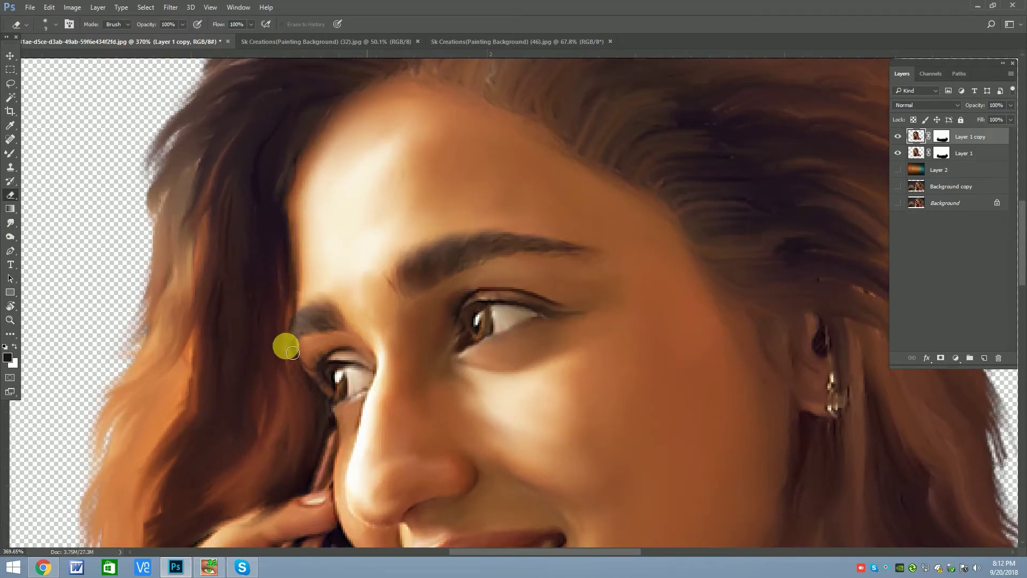
{"action": "left_click", "coordinate": [11, 223]}
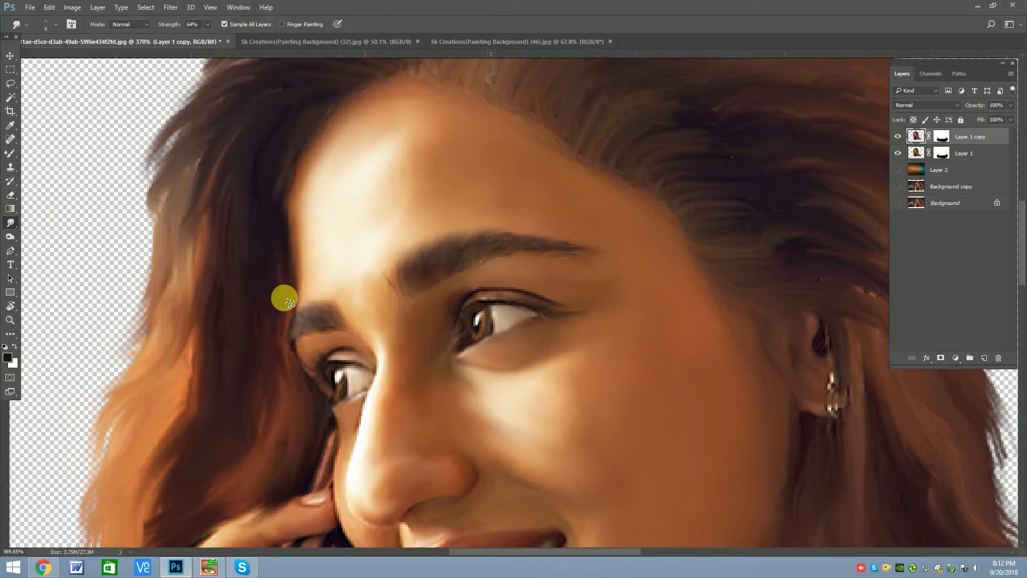
{"action": "scroll", "coordinate": [321, 427], "scroll_direction": "down", "scroll_amount": 7}
{"action": "scroll", "coordinate": [374, 332], "scroll_direction": "down", "scroll_amount": 5}
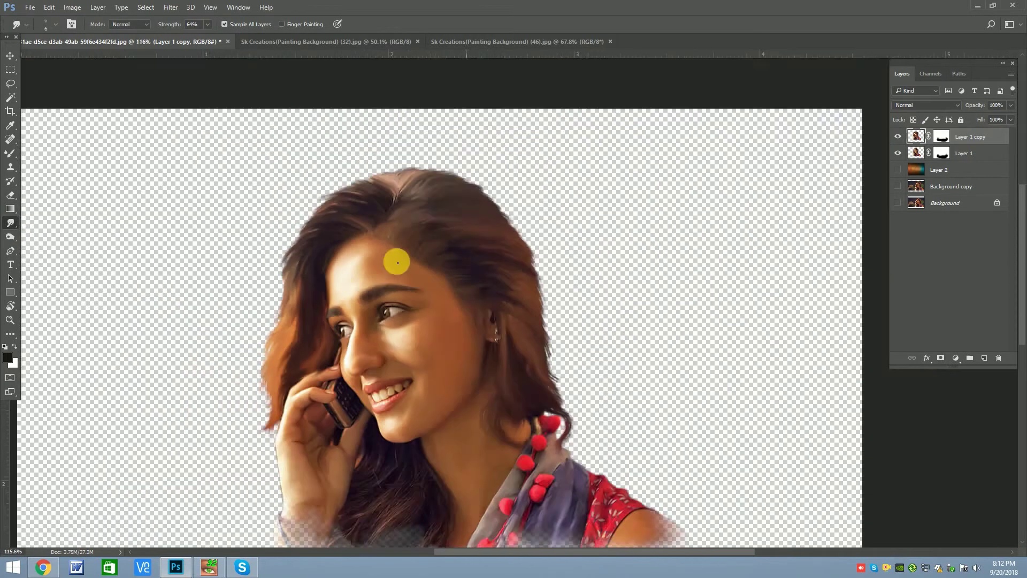
{"action": "scroll", "coordinate": [394, 259], "scroll_direction": "down", "scroll_amount": 4}
{"action": "scroll", "coordinate": [451, 234], "scroll_direction": "down", "scroll_amount": 3}
{"action": "scroll", "coordinate": [451, 233], "scroll_direction": "up", "scroll_amount": 3}
{"action": "left_click", "coordinate": [898, 170]}
{"action": "key", "text": "v"}
{"action": "scroll", "coordinate": [375, 275], "scroll_direction": "down", "scroll_amount": 1}
{"action": "scroll", "coordinate": [385, 278], "scroll_direction": "up", "scroll_amount": 1}
{"action": "scroll", "coordinate": [466, 292], "scroll_direction": "down", "scroll_amount": 2}
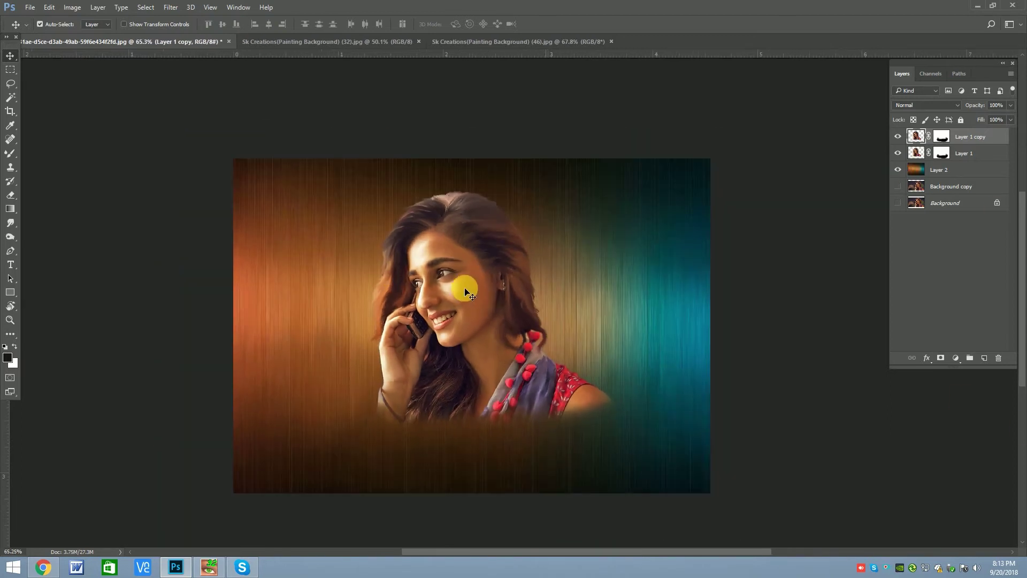
{"action": "scroll", "coordinate": [463, 236], "scroll_direction": "up", "scroll_amount": 1}
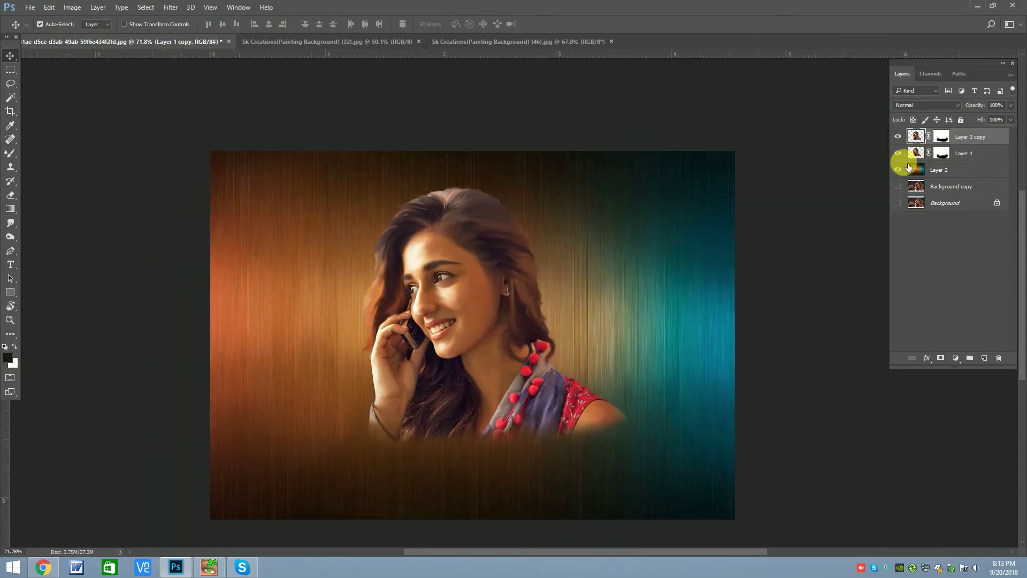
{"action": "left_click", "coordinate": [898, 169]}
{"action": "right_click", "coordinate": [9, 222]}
{"action": "left_click", "coordinate": [43, 253]}
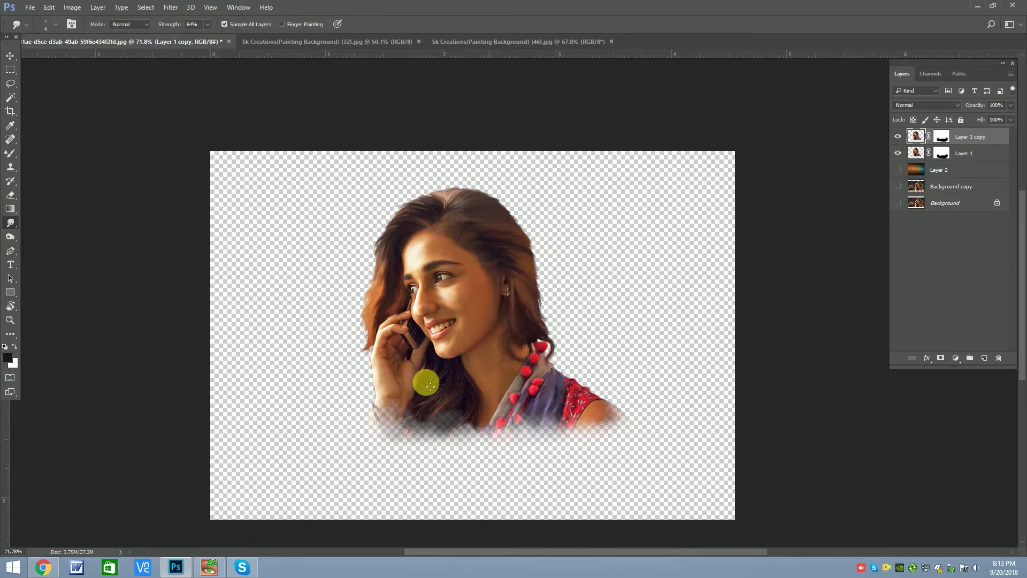
{"action": "scroll", "coordinate": [425, 377], "scroll_direction": "up", "scroll_amount": 8}
{"action": "scroll", "coordinate": [435, 352], "scroll_direction": "up", "scroll_amount": 2}
{"action": "scroll", "coordinate": [456, 363], "scroll_direction": "up", "scroll_amount": 2}
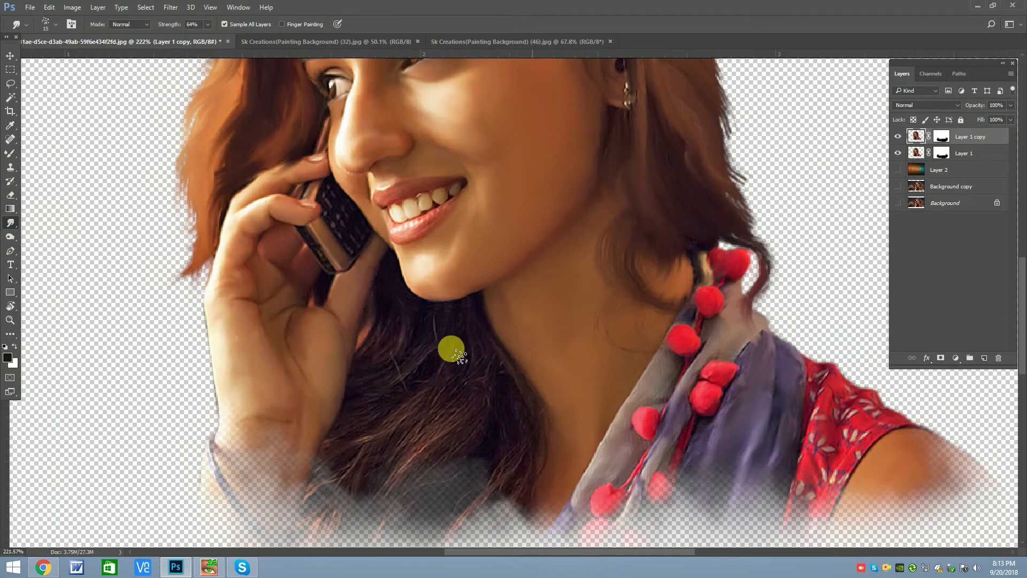
{"action": "right_click", "coordinate": [523, 378]}
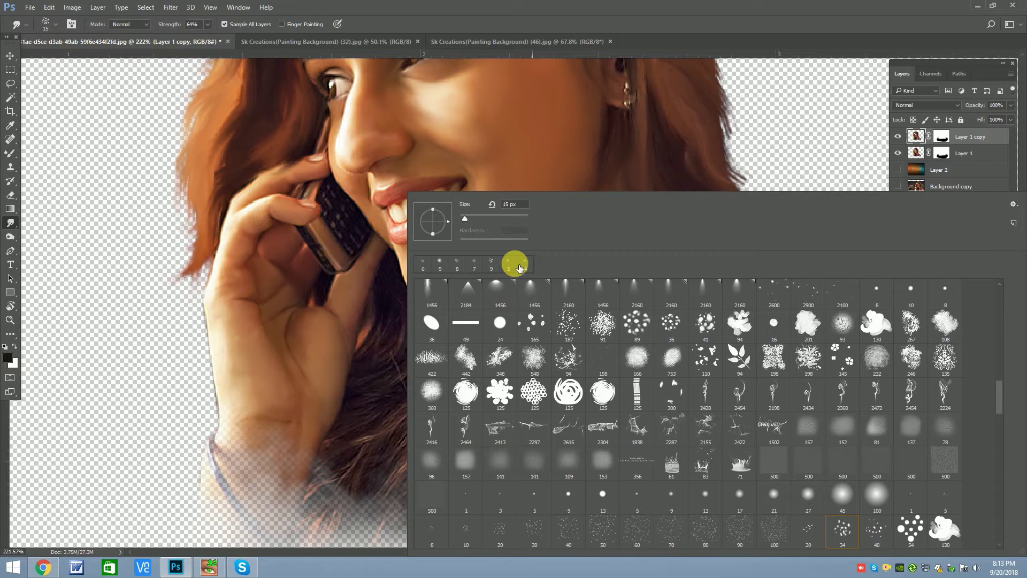
Pick a scatter brush and smudge down along the neck edge, adjusting brush size.
{"action": "double_click", "coordinate": [915, 527]}
{"action": "scroll", "coordinate": [396, 310], "scroll_direction": "up", "scroll_amount": 2}
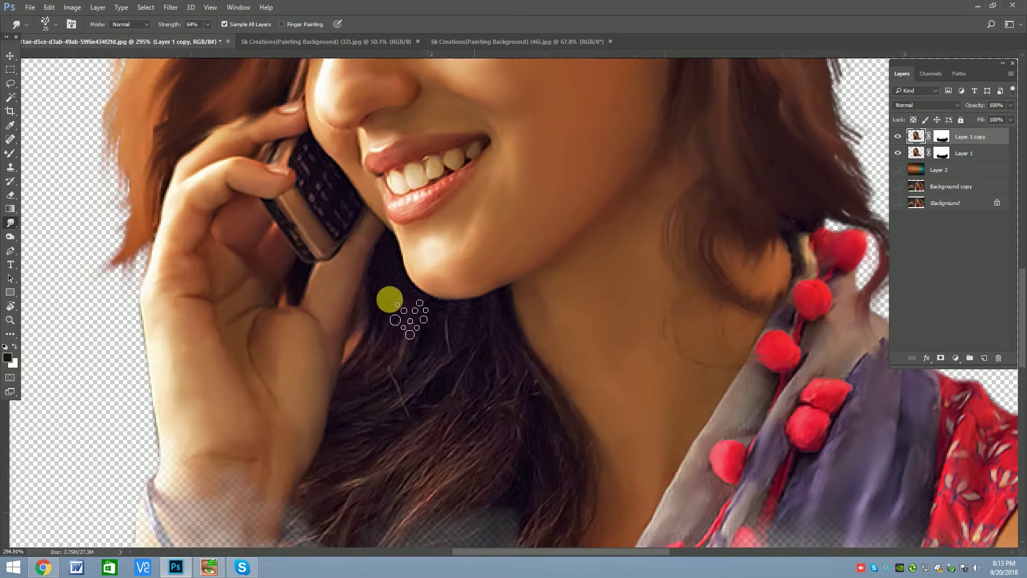
{"action": "left_click_drag", "start_coordinate": [376, 245], "coordinate": [356, 294]}
{"action": "key", "text": "bracketleft"}
{"action": "key", "text": "bracketleft"}
{"action": "key", "text": "bracketright"}
{"action": "key", "text": "bracketright"}
{"action": "key", "text": "bracketright"}
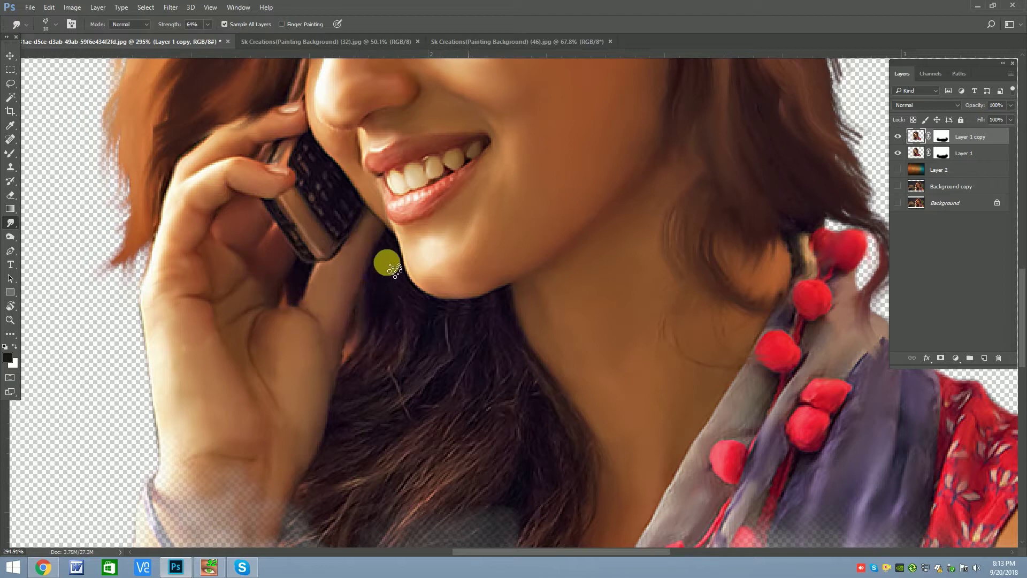
{"action": "key", "text": "bracketright"}
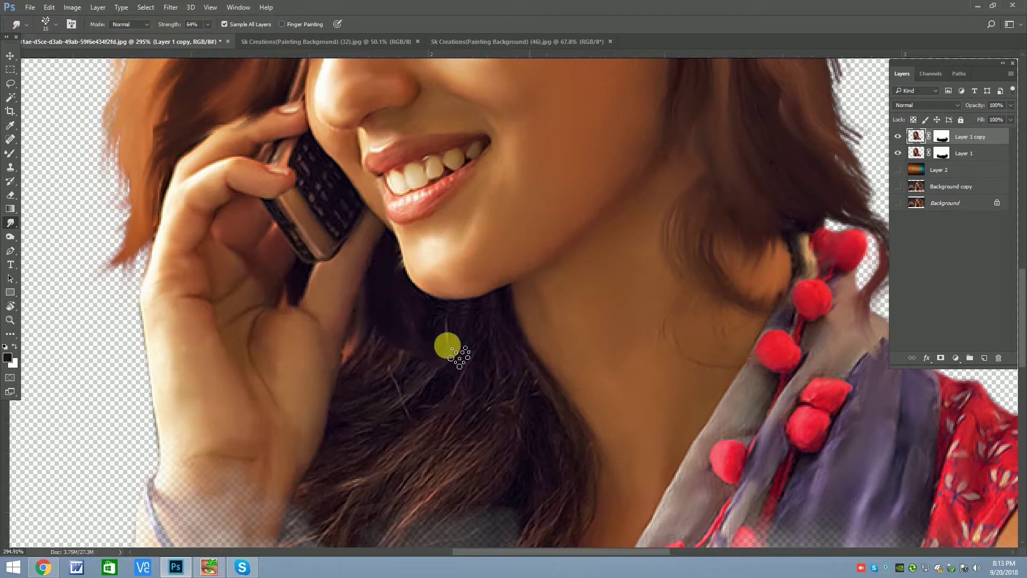
{"action": "key", "text": "bracketleft"}
{"action": "key", "text": "bracketleft"}
{"action": "scroll", "coordinate": [380, 280], "scroll_direction": "up", "scroll_amount": 2}
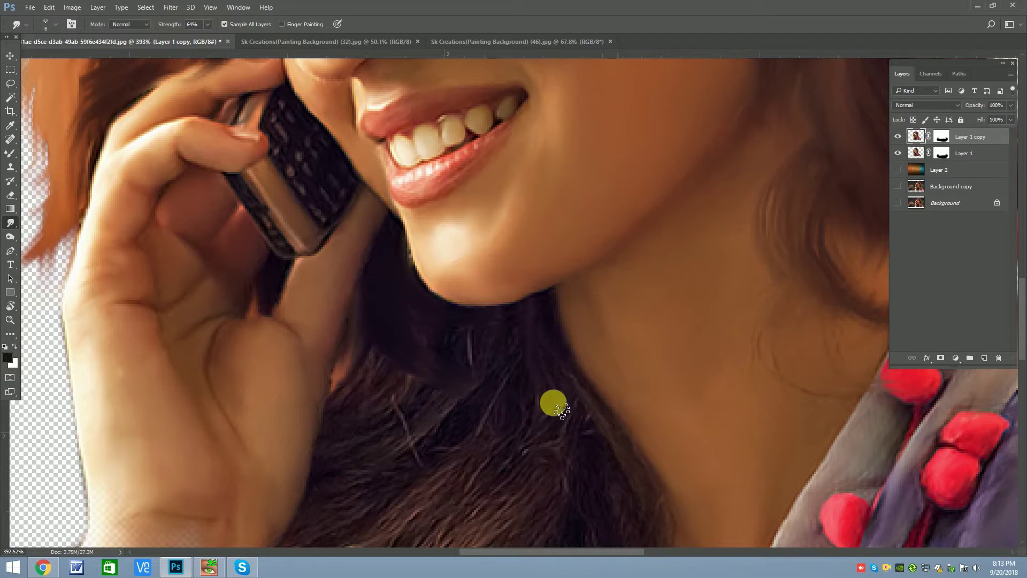
{"action": "scroll", "coordinate": [553, 405], "scroll_direction": "down", "scroll_amount": 2}
{"action": "key", "text": "bracketleft"}
{"action": "key", "text": "bracketleft"}
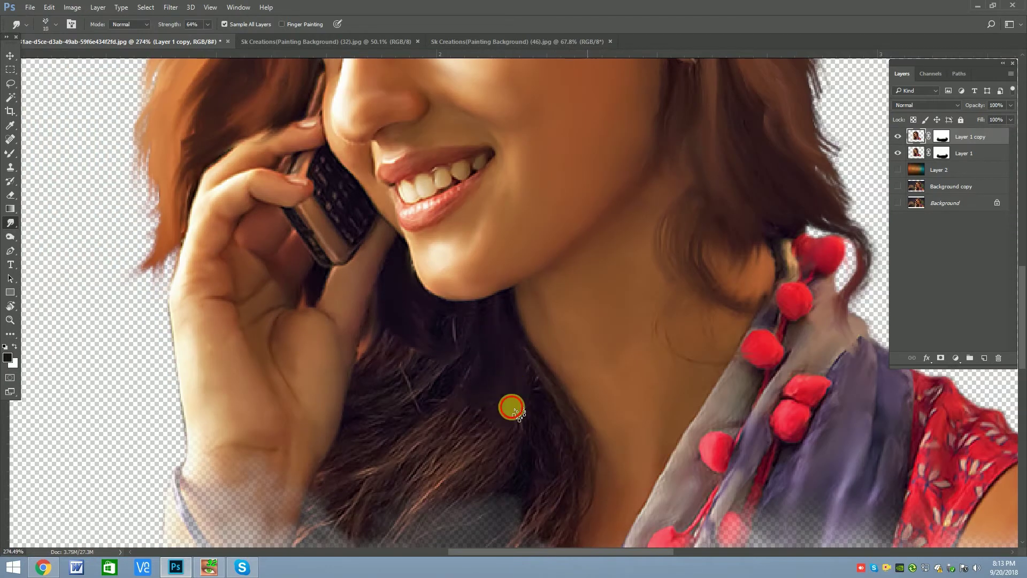
{"action": "scroll", "coordinate": [505, 402], "scroll_direction": "up", "scroll_amount": 1}
{"action": "key", "text": "bracketright"}
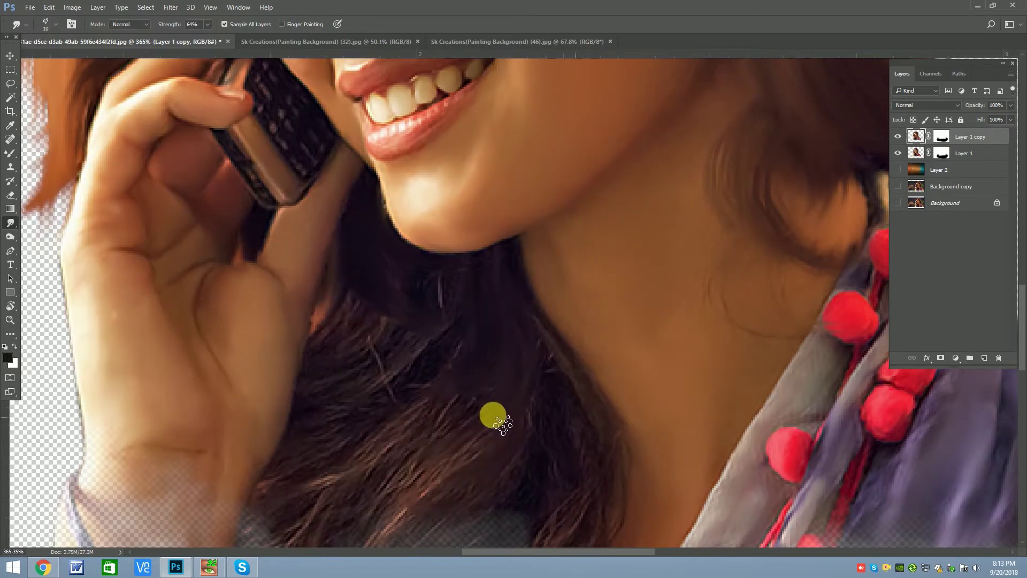
{"action": "key", "text": "bracketleft"}
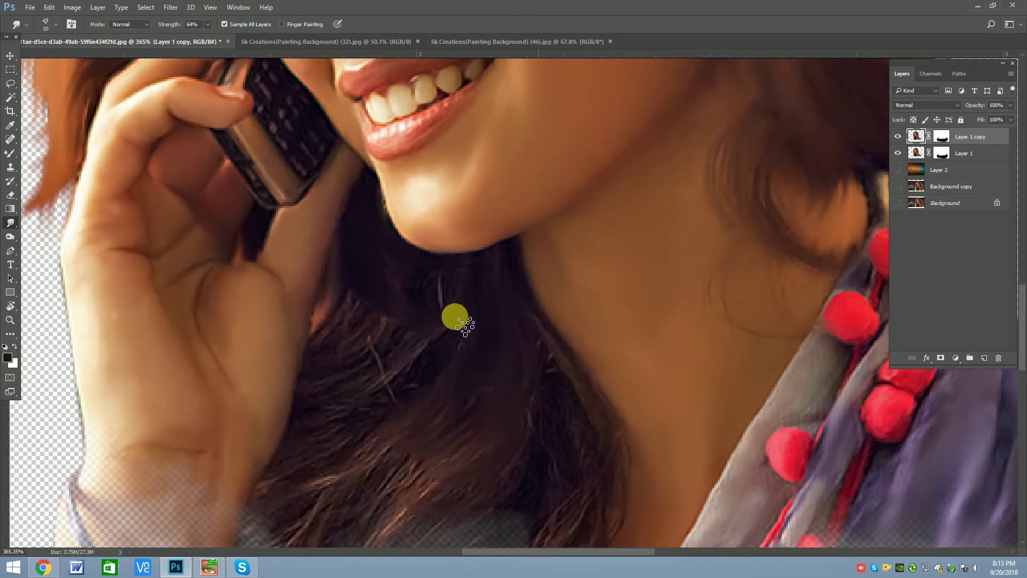
Smooth the hair strands below the chin and beside the neck, pulling dark strands downward.
{"action": "mouse_move", "coordinate": [366, 409]}
{"action": "left_mouse_down"}
{"action": "mouse_move", "coordinate": [380, 323]}
{"action": "mouse_move", "coordinate": [321, 321]}
{"action": "left_mouse_up"}
{"action": "key", "text": "bracketright"}
{"action": "mouse_move", "coordinate": [471, 296]}
{"action": "left_mouse_down"}
{"action": "mouse_move", "coordinate": [394, 275]}
{"action": "mouse_move", "coordinate": [420, 349]}
{"action": "left_mouse_up"}
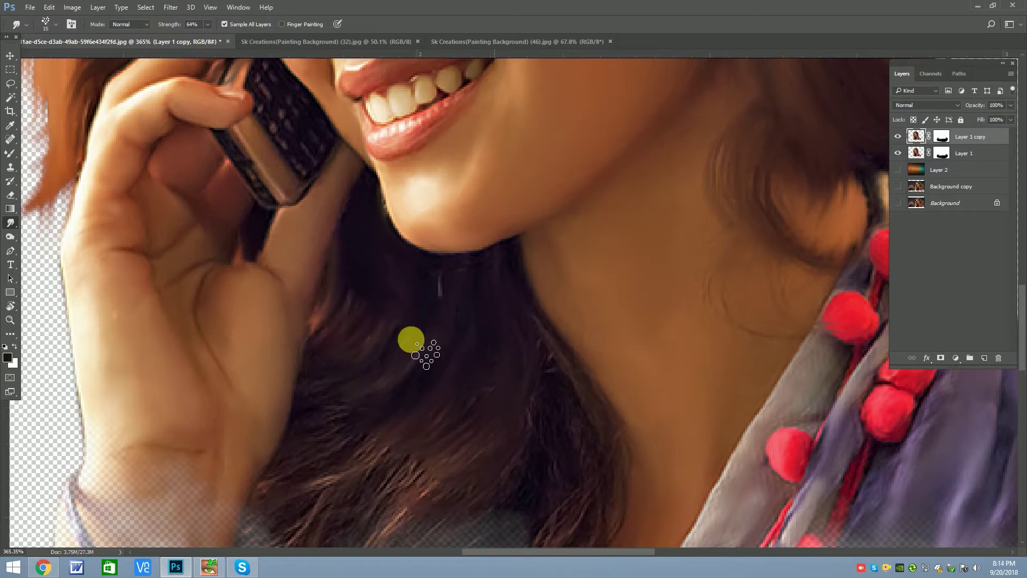
{"action": "scroll", "coordinate": [422, 374], "scroll_direction": "down", "scroll_amount": 5}
{"action": "scroll", "coordinate": [482, 366], "scroll_direction": "up", "scroll_amount": 4}
{"action": "key", "text": "bracketright"}
{"action": "key", "text": "bracketleft"}
{"action": "mouse_move", "coordinate": [481, 367]}
{"action": "left_mouse_down"}
{"action": "mouse_move", "coordinate": [431, 378]}
{"action": "mouse_move", "coordinate": [389, 318]}
{"action": "mouse_move", "coordinate": [328, 424]}
{"action": "left_mouse_up"}
{"action": "key", "text": "bracketright"}
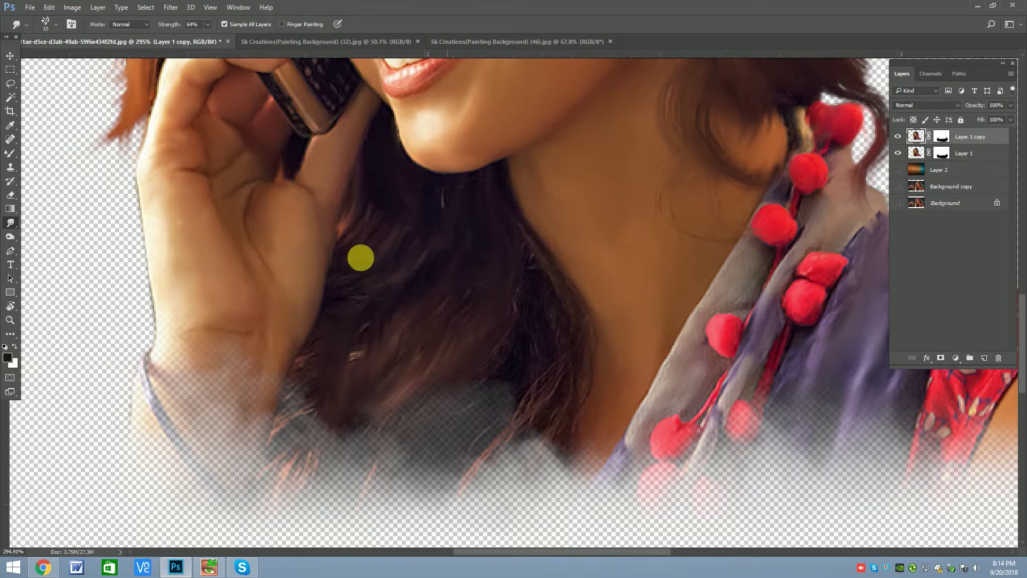
{"action": "left_click_drag", "start_coordinate": [376, 289], "coordinate": [330, 441]}
{"action": "key", "text": "bracketleft"}
{"action": "scroll", "coordinate": [428, 332], "scroll_direction": "up", "scroll_amount": 1}
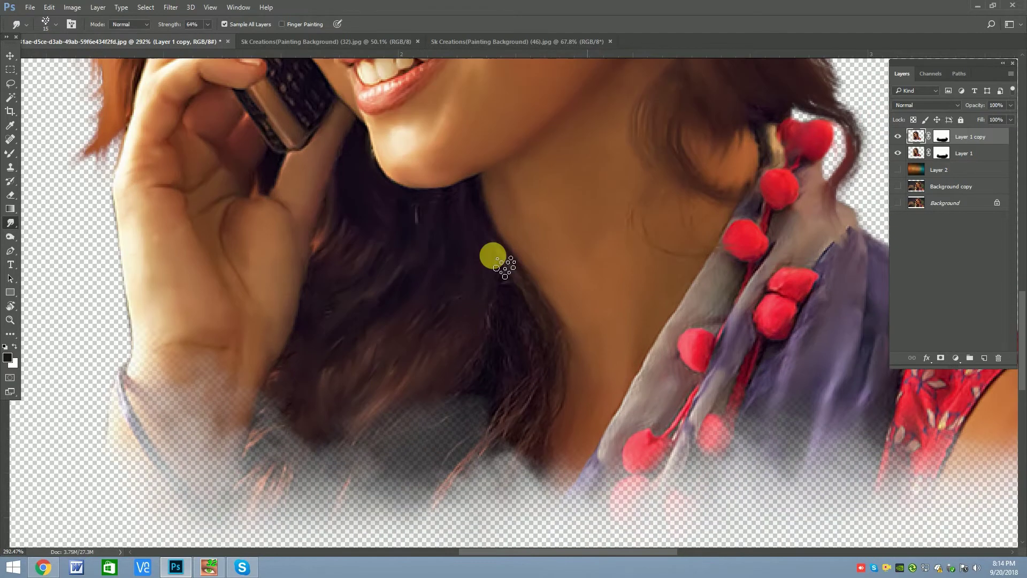
{"action": "key", "text": "bracketright"}
{"action": "mouse_move", "coordinate": [515, 283]}
{"action": "left_mouse_down"}
{"action": "mouse_move", "coordinate": [514, 357]}
{"action": "mouse_move", "coordinate": [552, 365]}
{"action": "mouse_move", "coordinate": [516, 482]}
{"action": "mouse_move", "coordinate": [526, 380]}
{"action": "left_mouse_up"}
{"action": "key", "text": "bracketleft"}
{"action": "scroll", "coordinate": [419, 214], "scroll_direction": "down", "scroll_amount": 2}
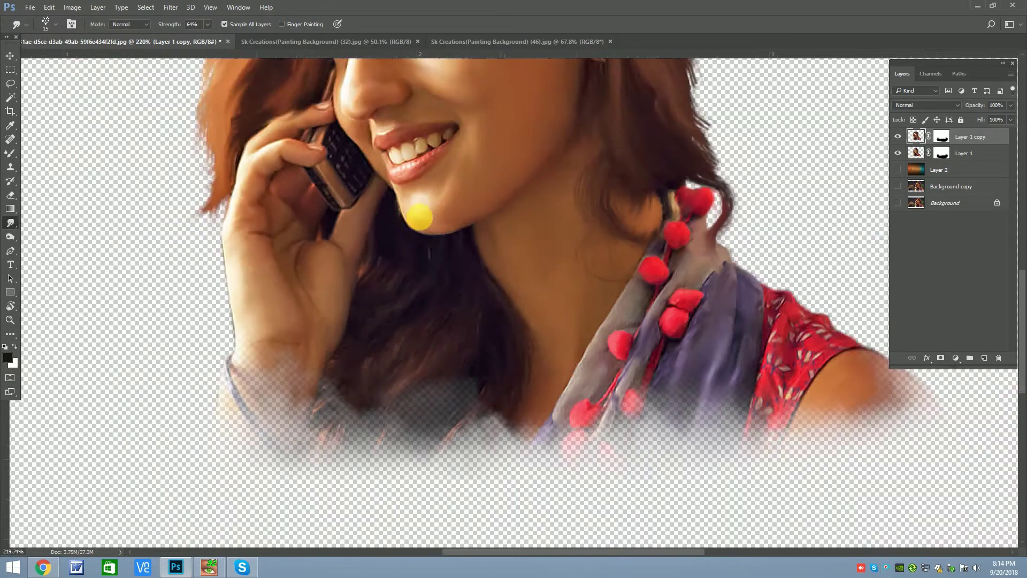
{"action": "scroll", "coordinate": [355, 222], "scroll_direction": "up", "scroll_amount": 3}
{"action": "key", "text": "bracketleft"}
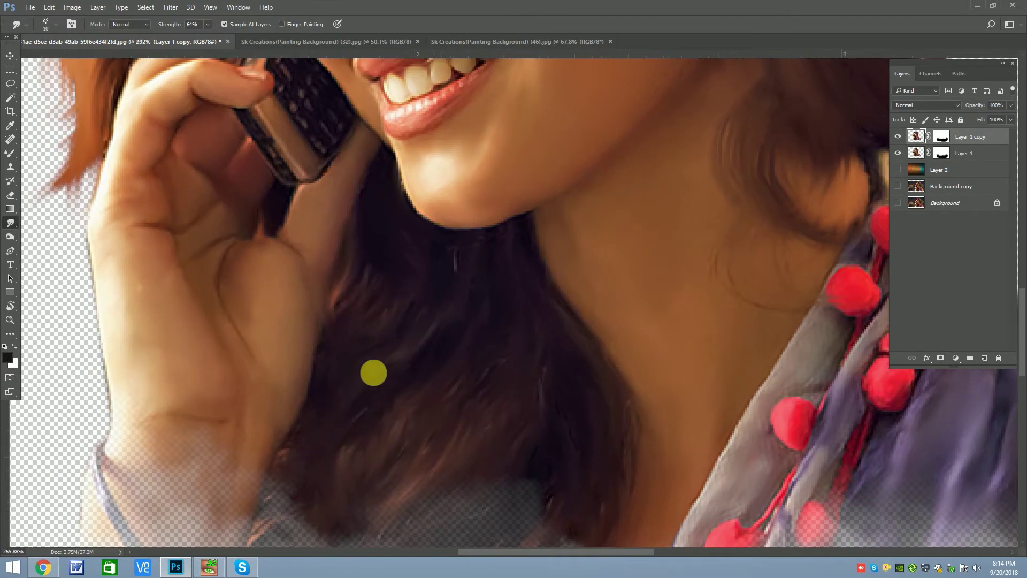
Raise the Smudge Strength and fit the whole image in the window.
{"action": "left_click_drag", "start_coordinate": [371, 371], "coordinate": [360, 360]}
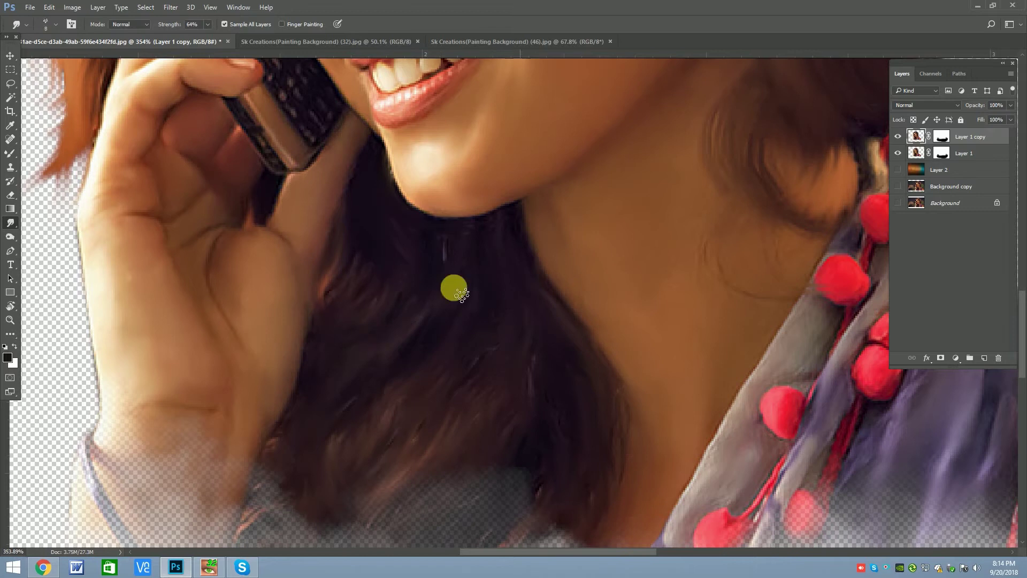
{"action": "key", "text": "bracketright"}
{"action": "key", "text": "bracketleft"}
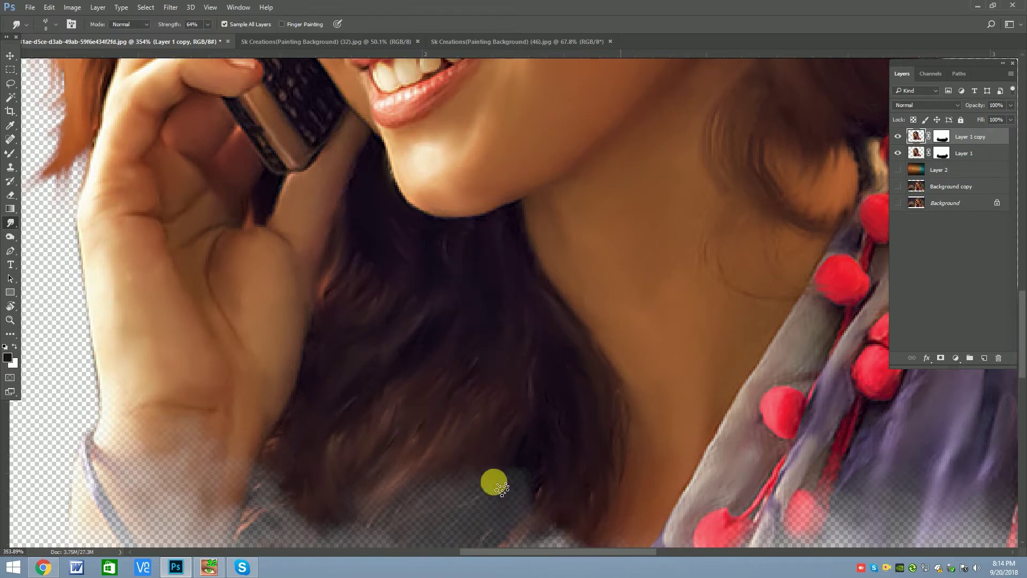
{"action": "left_click_drag", "start_coordinate": [498, 339], "coordinate": [470, 322]}
{"action": "scroll", "coordinate": [471, 342], "scroll_direction": "down", "scroll_amount": 3}
{"action": "key", "text": "bracketright"}
{"action": "key", "text": "bracketright"}
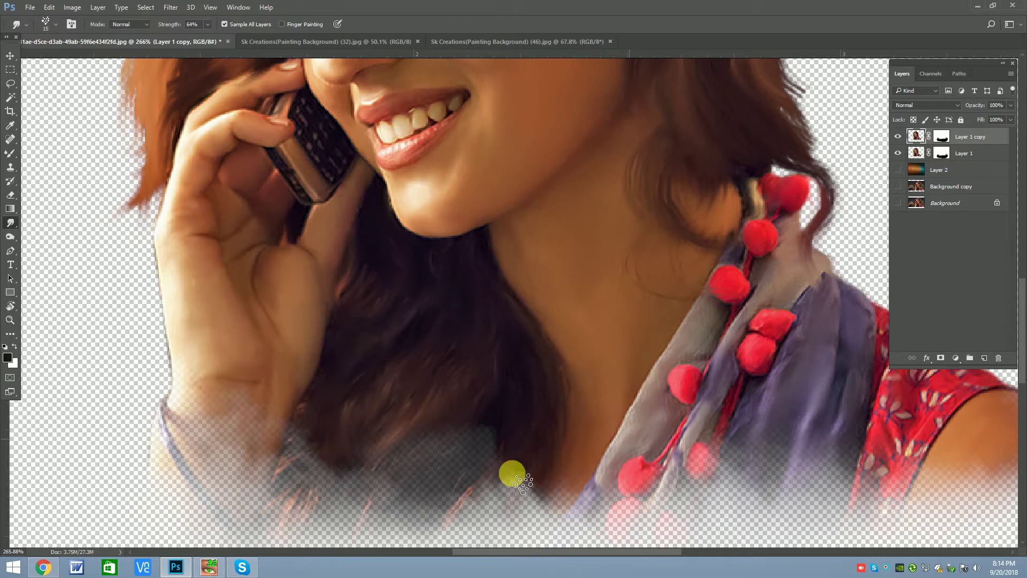
{"action": "key", "text": "bracketright"}
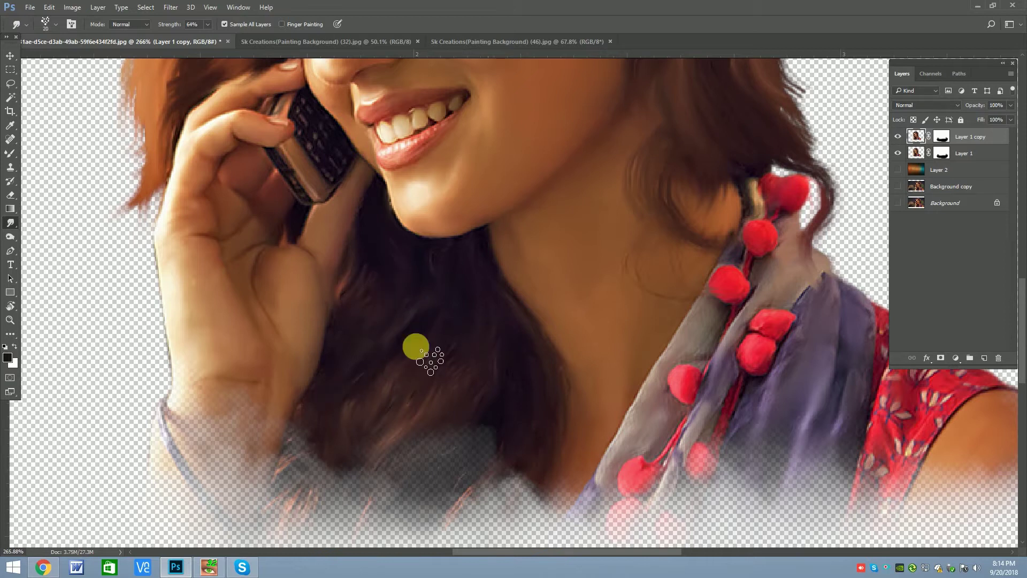
{"action": "left_click", "coordinate": [207, 25]}
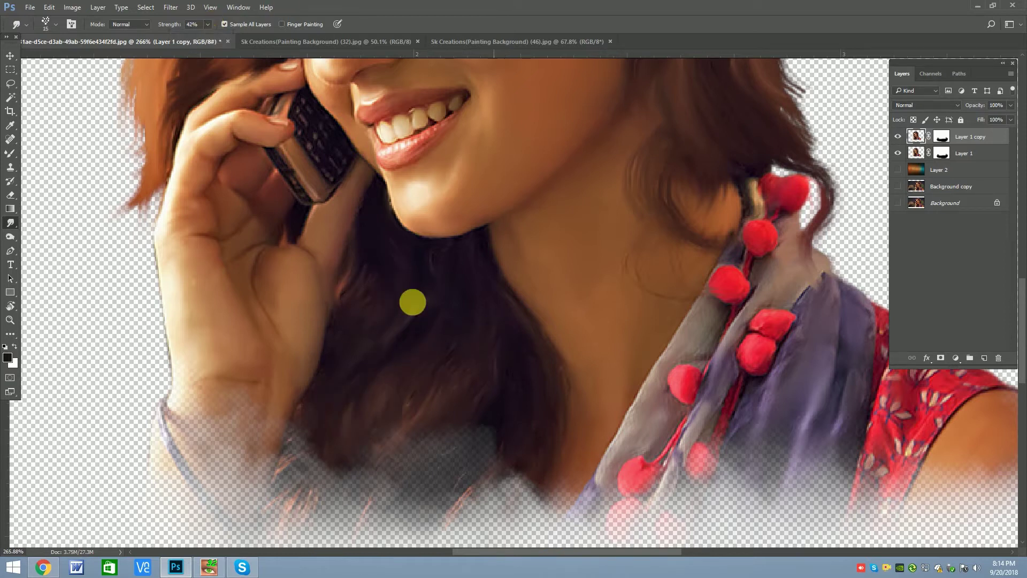
{"action": "scroll", "coordinate": [374, 289], "scroll_direction": "down", "scroll_amount": 5}
{"action": "scroll", "coordinate": [417, 304], "scroll_direction": "up", "scroll_amount": 5}
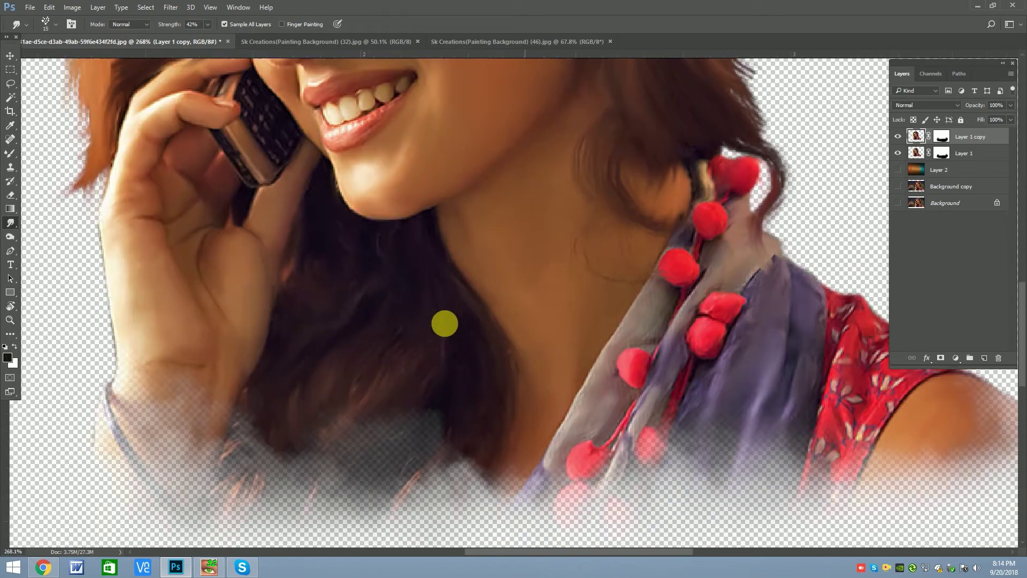
{"action": "key", "text": "ctrl+0"}
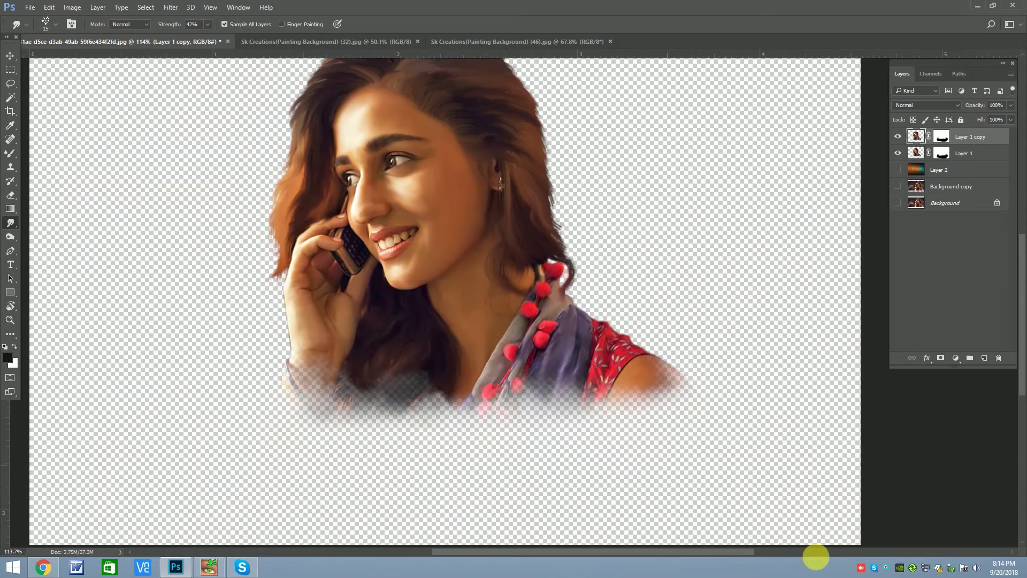
{"action": "scroll", "coordinate": [430, 359], "scroll_direction": "up", "scroll_amount": 3}
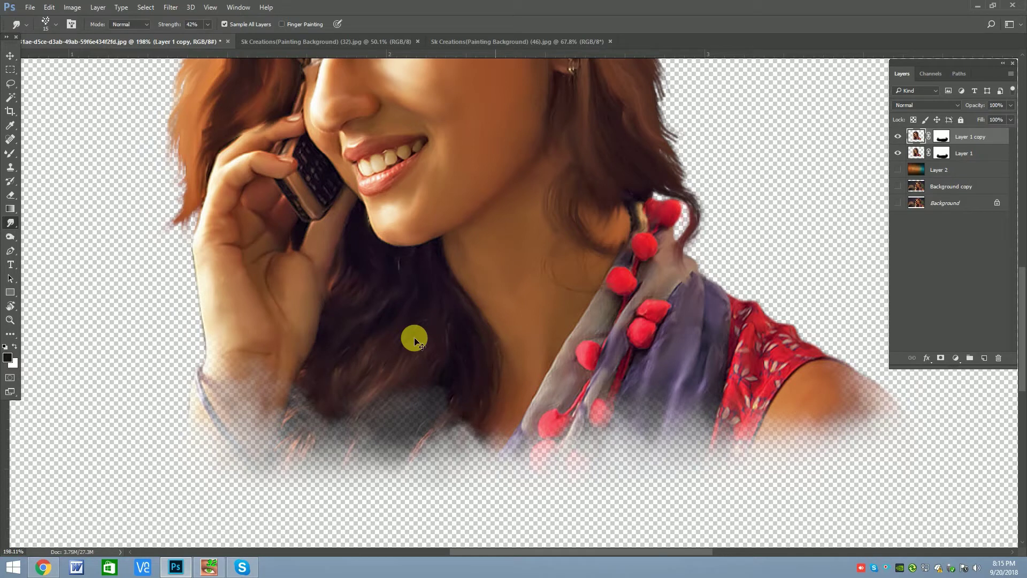
{"action": "scroll", "coordinate": [459, 337], "scroll_direction": "up", "scroll_amount": 1}
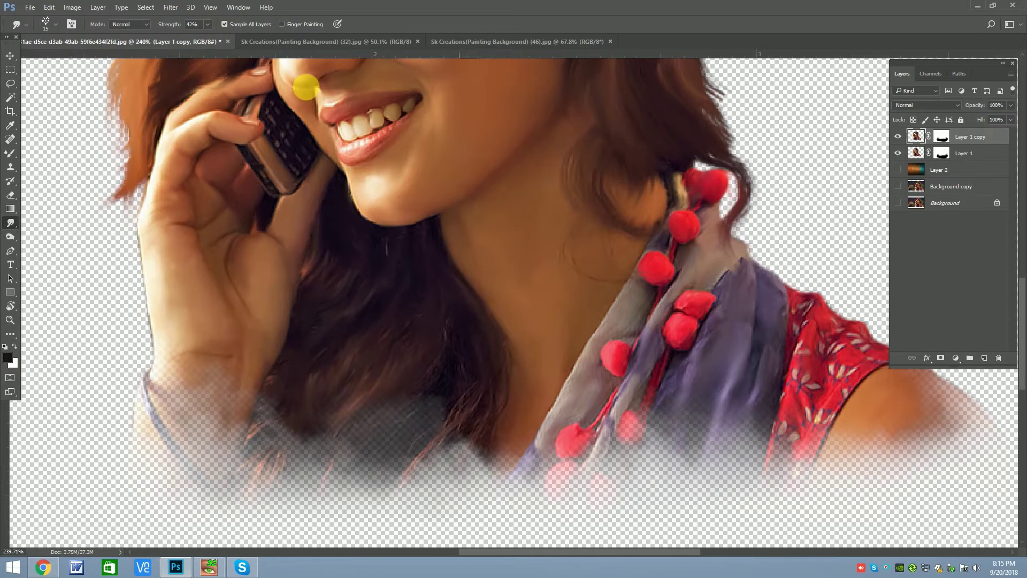
{"action": "left_click_drag", "start_coordinate": [230, 37], "coordinate": [231, 36]}
{"action": "key", "text": "bracketleft"}
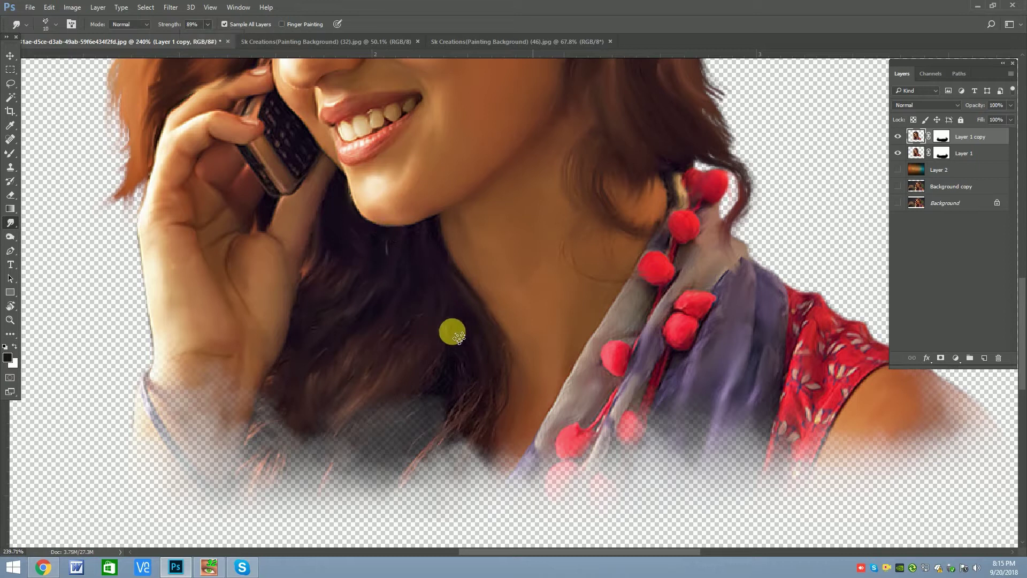
{"action": "key", "text": "bracketleft"}
{"action": "key", "text": "bracketleft"}
{"action": "key", "text": "bracketleft"}
{"action": "key", "text": "bracketright"}
{"action": "key", "text": "bracketright"}
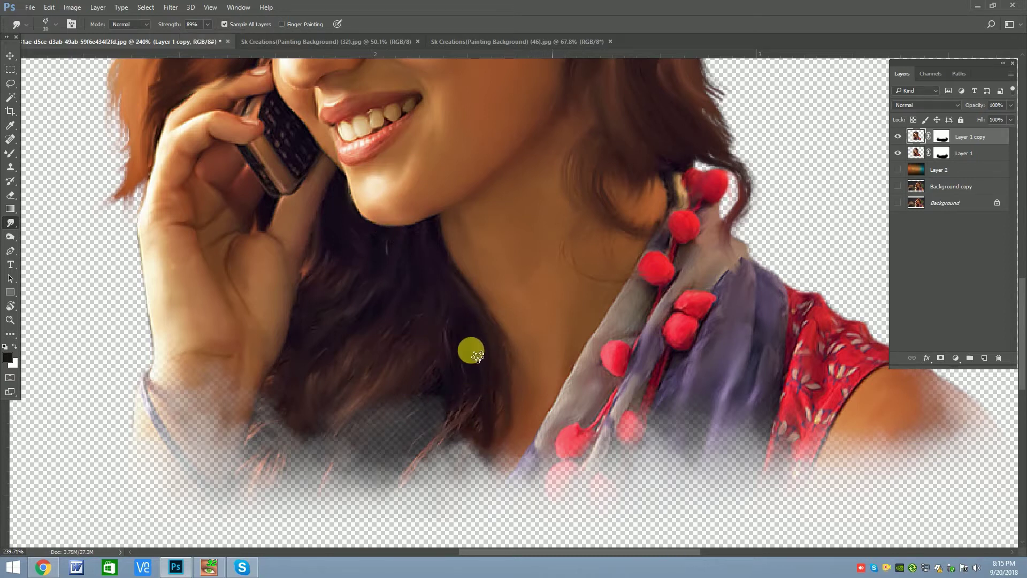
{"action": "key", "text": "bracketright"}
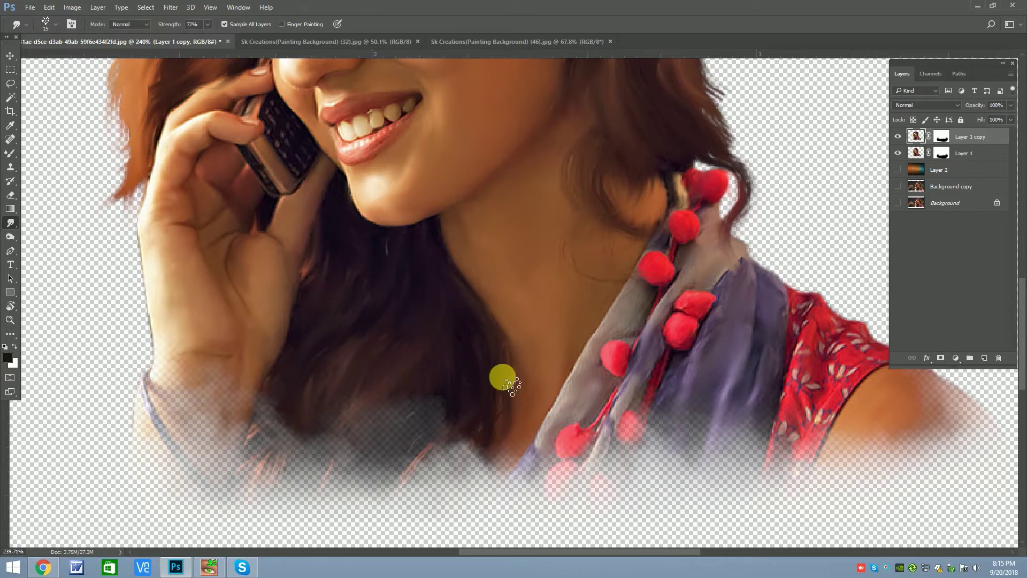
Smudge the edge of the neck, fine-tuning the brush size.
{"action": "left_click", "coordinate": [505, 357]}
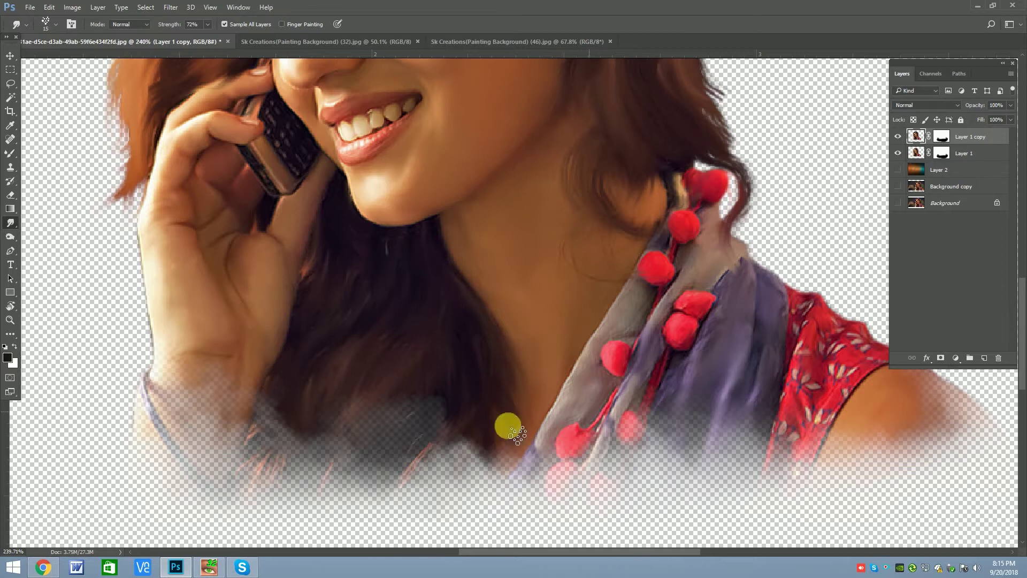
{"action": "key", "text": "bracketleft"}
{"action": "key", "text": "bracketleft"}
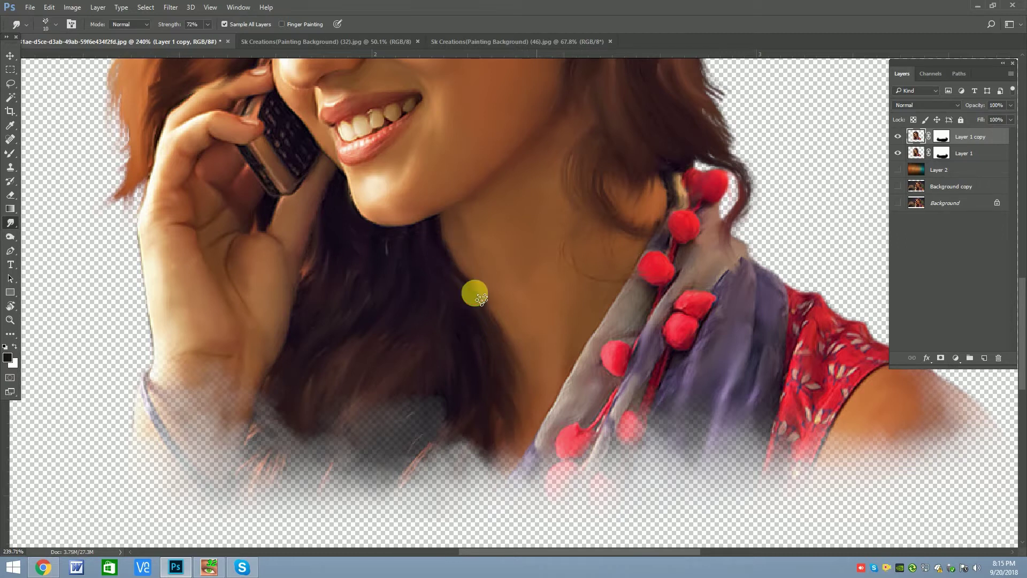
{"action": "key", "text": "bracketright"}
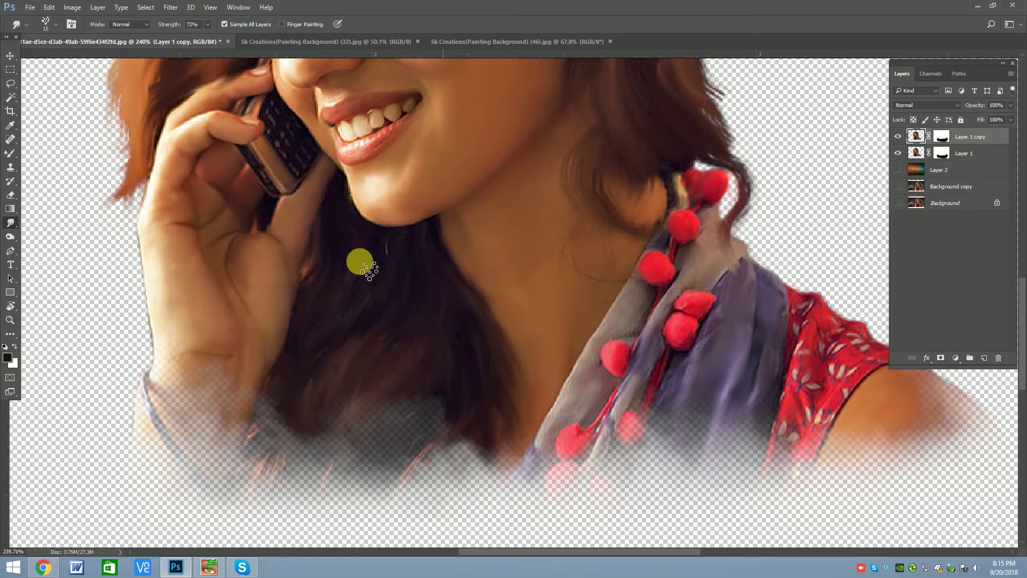
{"action": "scroll", "coordinate": [412, 314], "scroll_direction": "down", "scroll_amount": 1}
{"action": "scroll", "coordinate": [442, 325], "scroll_direction": "down", "scroll_amount": 1}
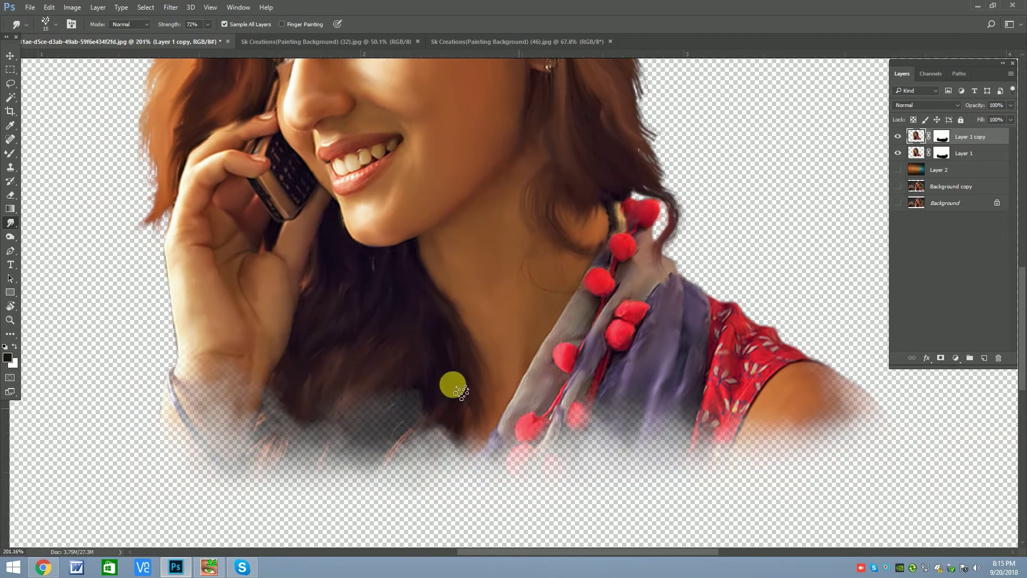
{"action": "scroll", "coordinate": [369, 259], "scroll_direction": "up", "scroll_amount": 5}
{"action": "key", "text": "bracketleft"}
{"action": "key", "text": "bracketleft"}
{"action": "key", "text": "bracketleft"}
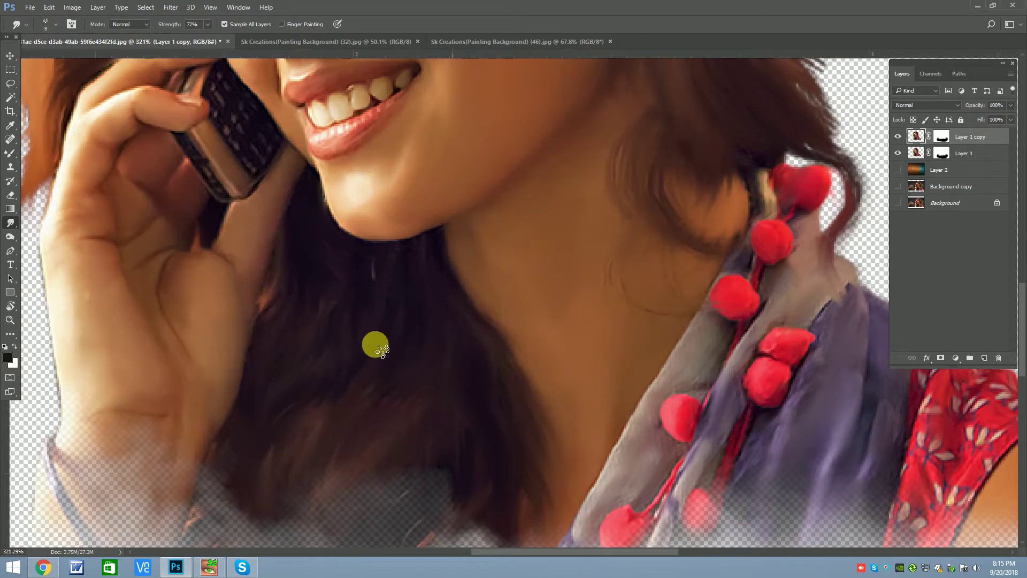
{"action": "key", "text": "bracketright"}
{"action": "key", "text": "bracketright"}
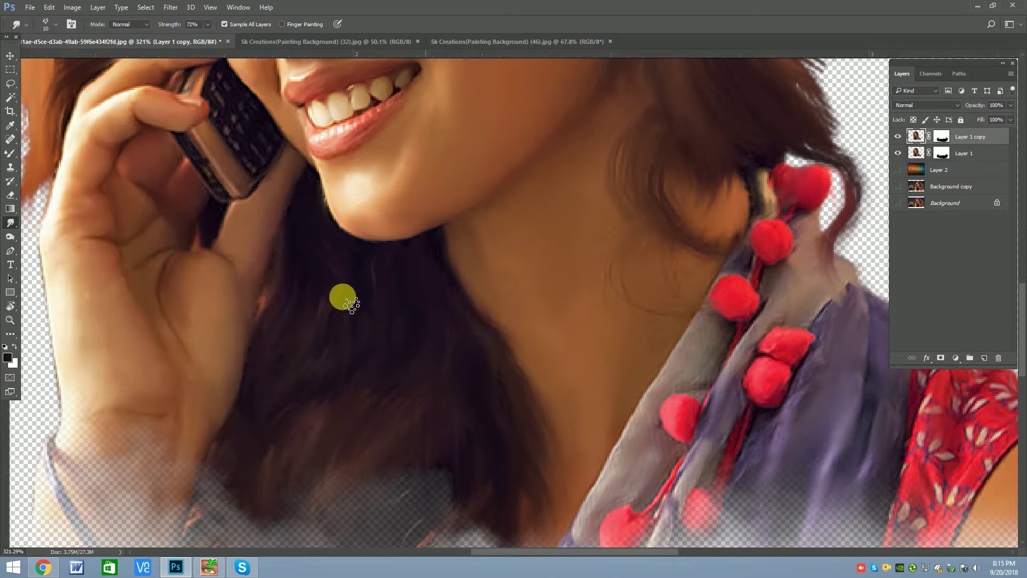
{"action": "scroll", "coordinate": [399, 328], "scroll_direction": "down", "scroll_amount": 3}
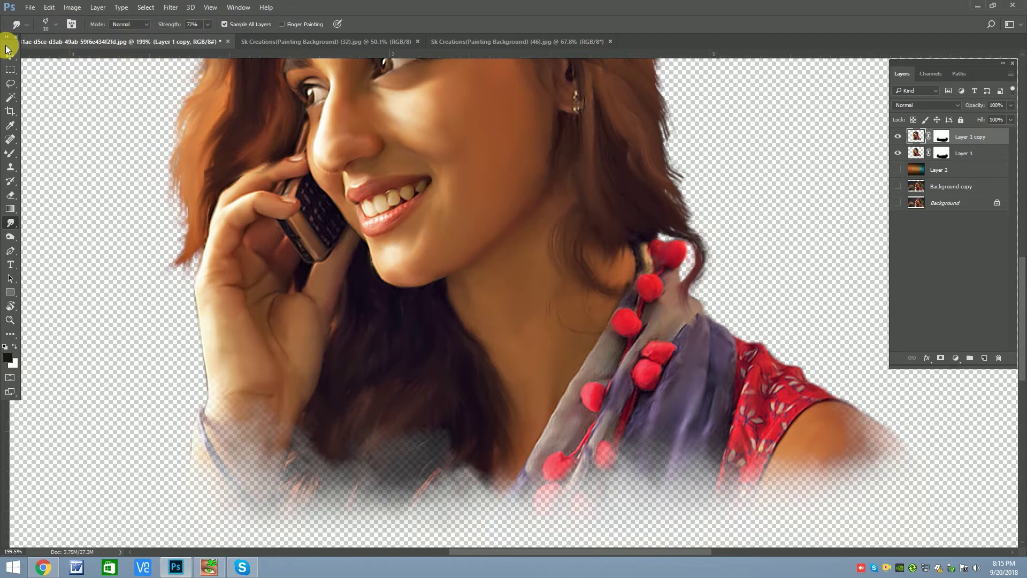
Switch to the Move tool and turn on Layer 2 to show the streaked background.
{"action": "left_click", "coordinate": [6, 50]}
{"action": "scroll", "coordinate": [459, 291], "scroll_direction": "down", "scroll_amount": 2}
{"action": "scroll", "coordinate": [458, 292], "scroll_direction": "down", "scroll_amount": 2}
{"action": "left_click", "coordinate": [897, 169]}
{"action": "scroll", "coordinate": [477, 324], "scroll_direction": "down", "scroll_amount": 2}
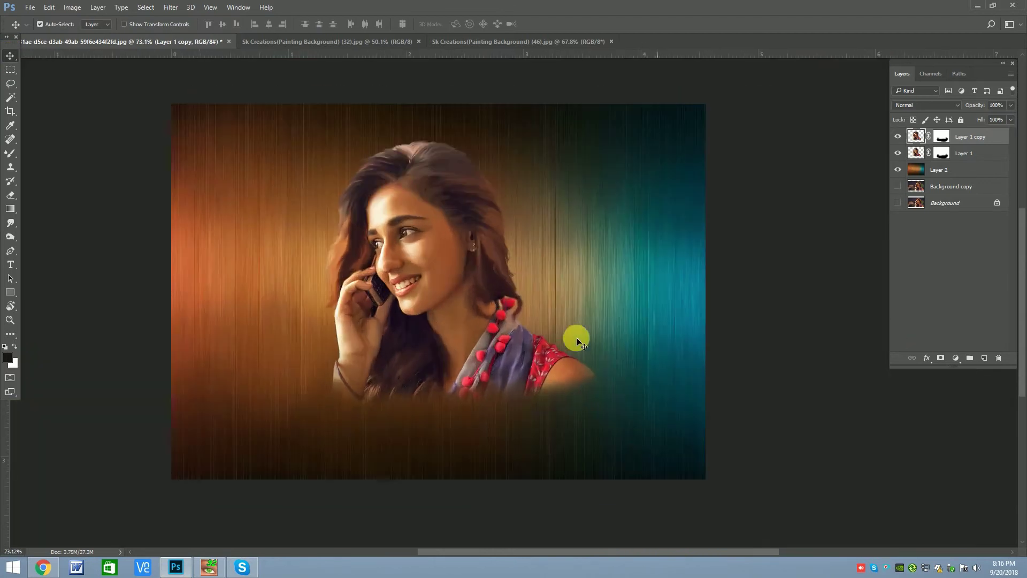
Hide the colourful background so only the portrait layers are visible.
{"action": "left_click", "coordinate": [453, 265]}
{"action": "scroll", "coordinate": [364, 231], "scroll_direction": "up", "scroll_amount": 4}
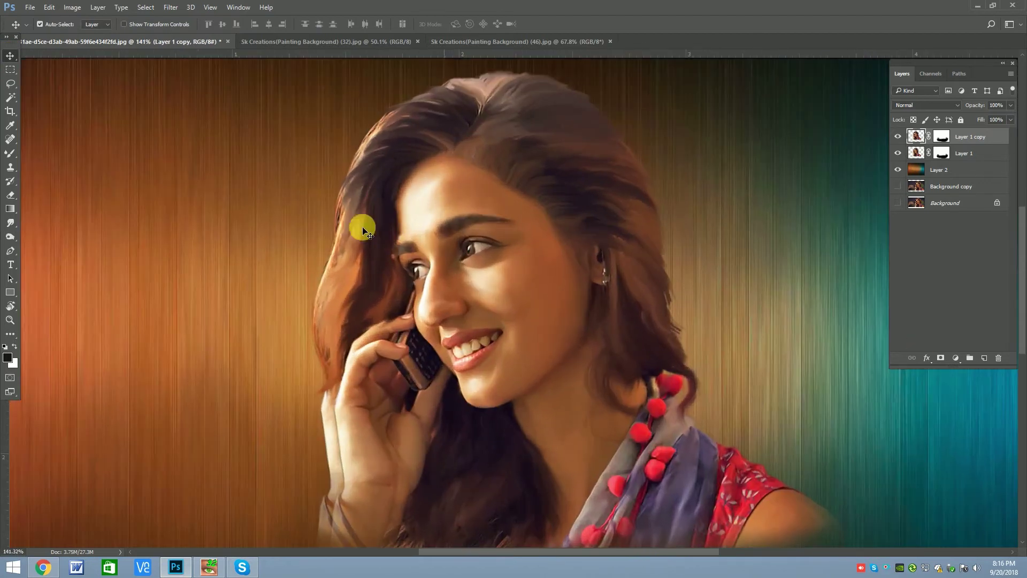
{"action": "left_click", "coordinate": [898, 153]}
{"action": "left_click", "coordinate": [898, 136]}
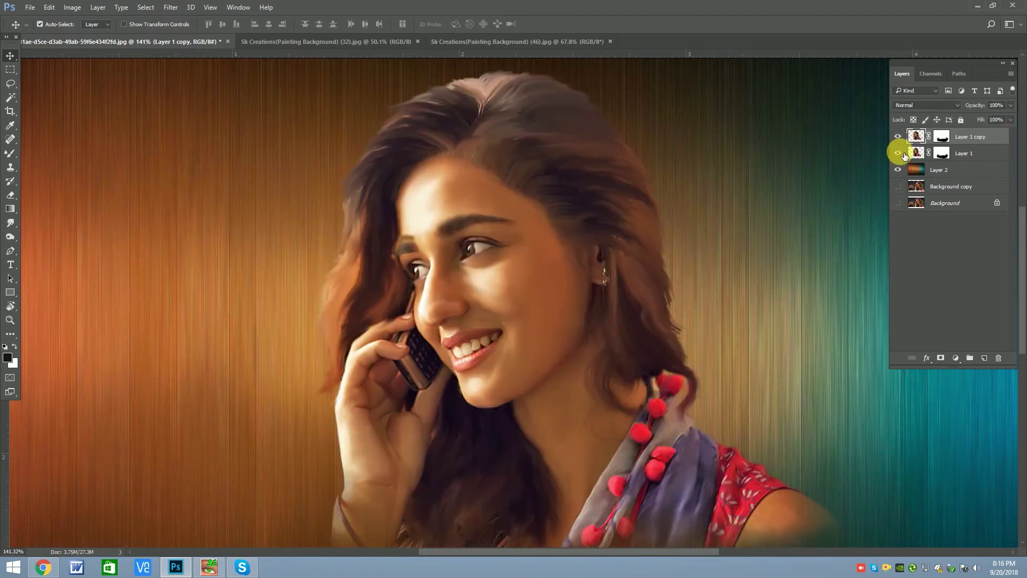
{"action": "left_click", "coordinate": [898, 169]}
Smudge the hair on the left side of her face.
{"action": "left_click", "coordinate": [10, 223]}
{"action": "scroll", "coordinate": [333, 172], "scroll_direction": "up", "scroll_amount": 2}
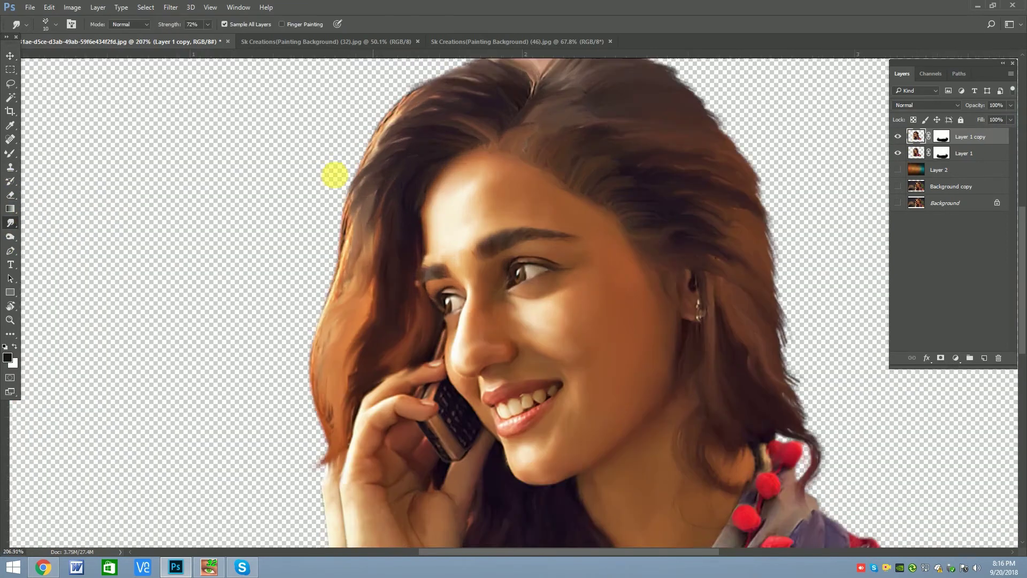
{"action": "scroll", "coordinate": [367, 207], "scroll_direction": "up", "scroll_amount": 2}
{"action": "scroll", "coordinate": [321, 278], "scroll_direction": "down", "scroll_amount": 2}
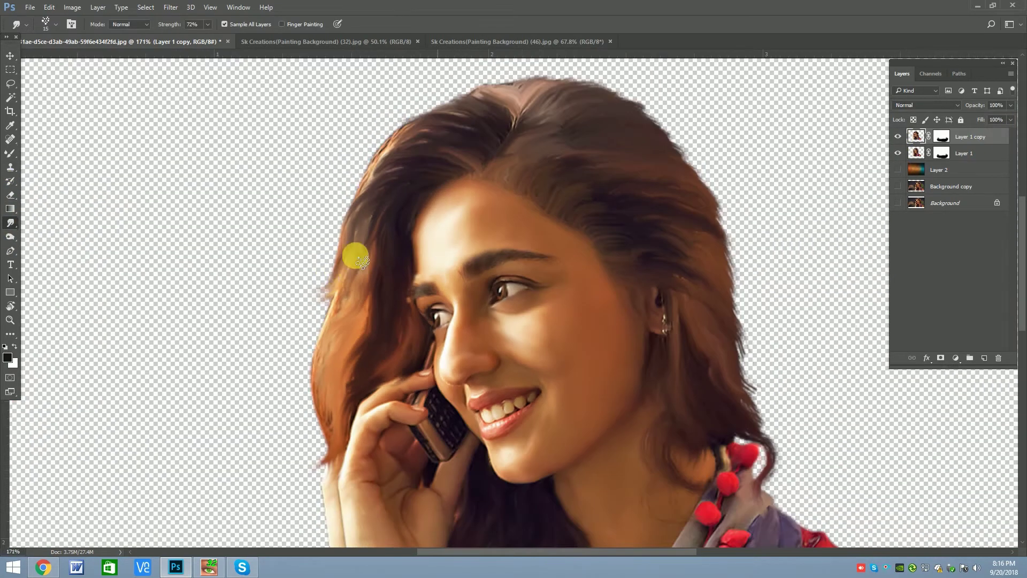
{"action": "left_click_drag", "start_coordinate": [391, 160], "coordinate": [479, 137]}
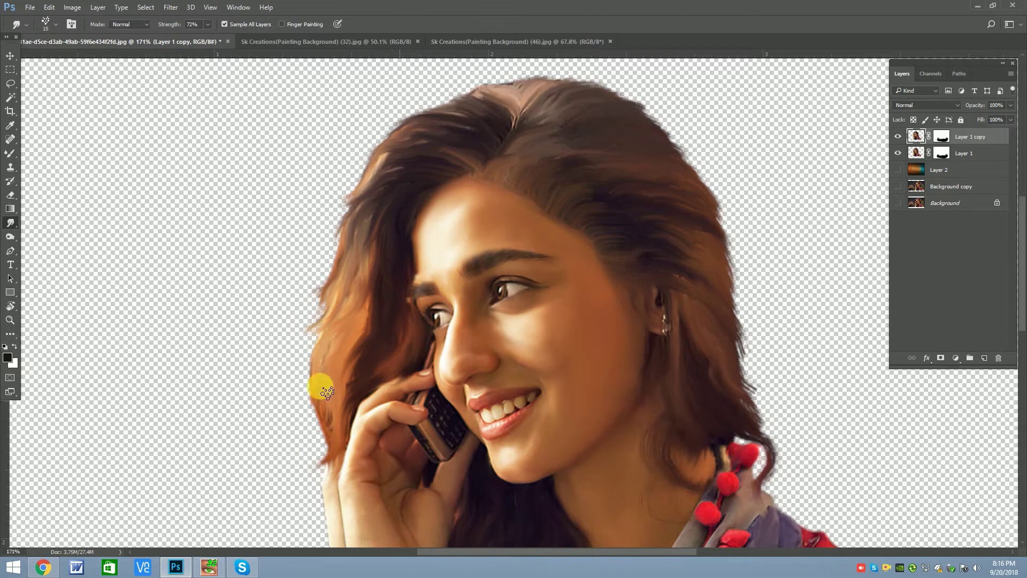
{"action": "scroll", "coordinate": [328, 393], "scroll_direction": "down", "scroll_amount": 1}
{"action": "scroll", "coordinate": [425, 122], "scroll_direction": "down", "scroll_amount": 1}
{"action": "scroll", "coordinate": [428, 160], "scroll_direction": "down", "scroll_amount": 2}
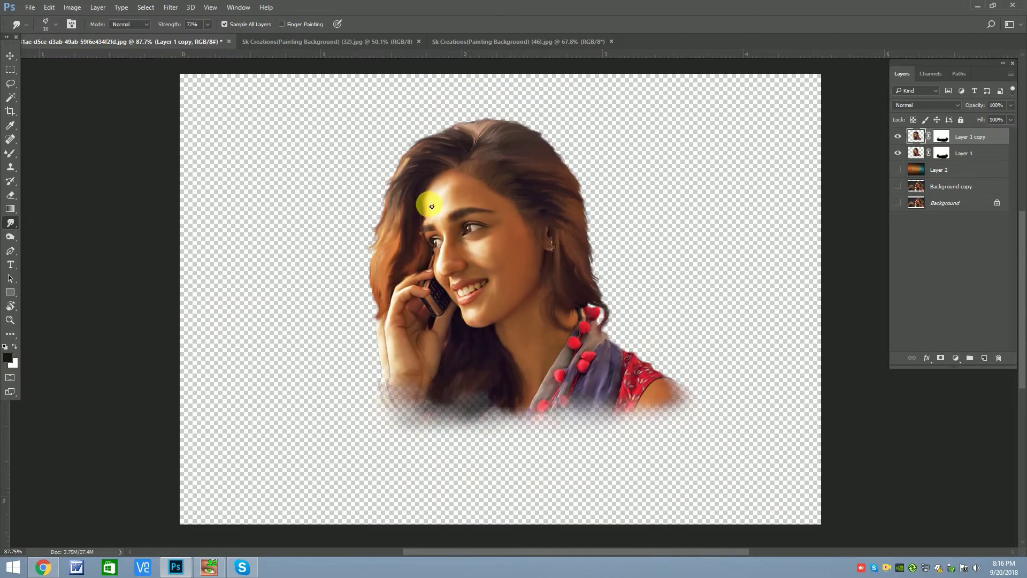
{"action": "scroll", "coordinate": [432, 206], "scroll_direction": "up", "scroll_amount": 1}
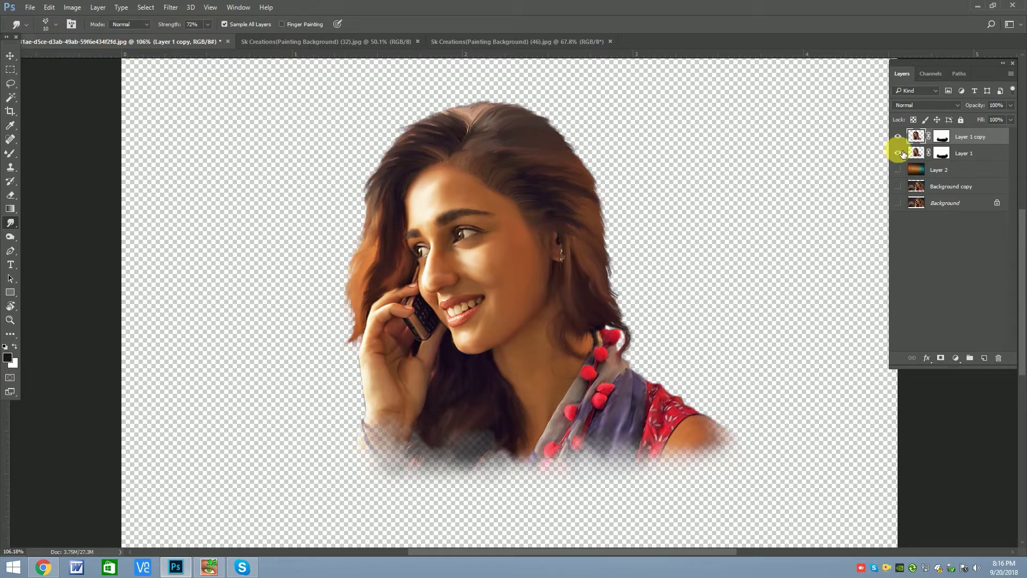
Show the streaked background and transform the portrait layers slightly to the right.
{"action": "left_click", "coordinate": [897, 170]}
{"action": "scroll", "coordinate": [458, 271], "scroll_direction": "down", "scroll_amount": 2}
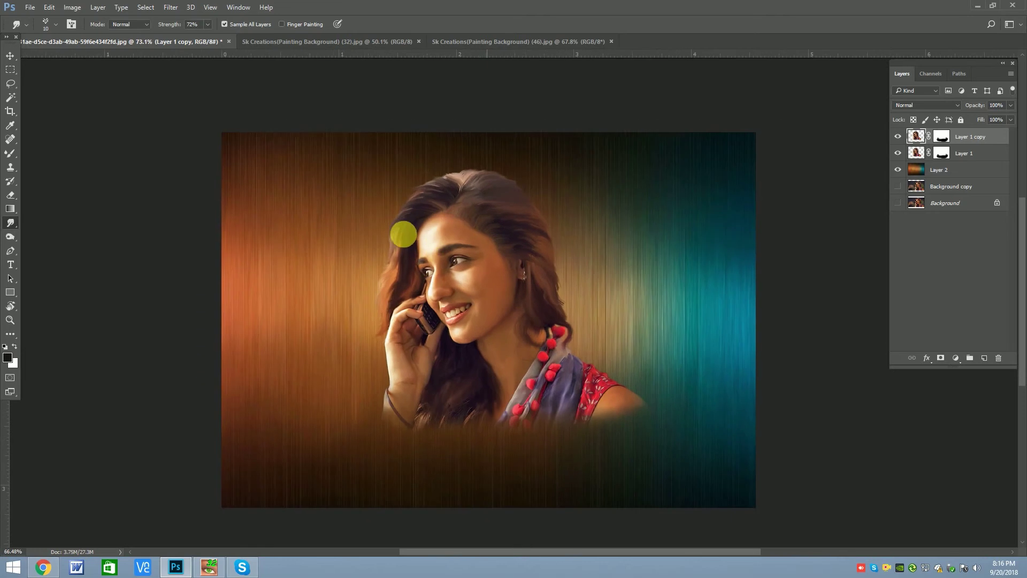
{"action": "key", "text": "v"}
{"action": "key", "text": "ctrl+t"}
{"action": "left_click_drag", "start_coordinate": [478, 294], "coordinate": [498, 294]}
{"action": "key", "text": "Return"}
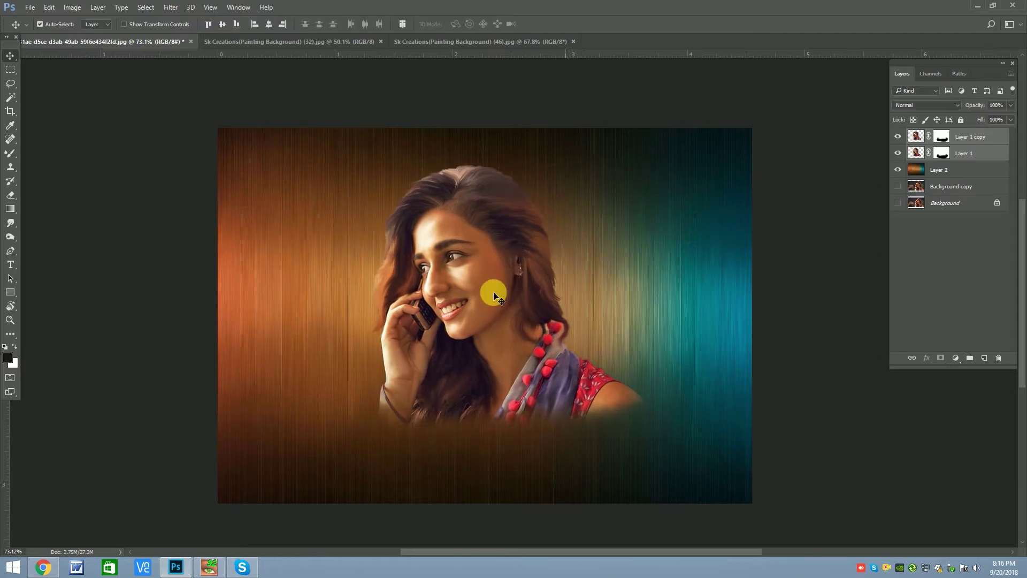
{"action": "left_click", "coordinate": [956, 137]}
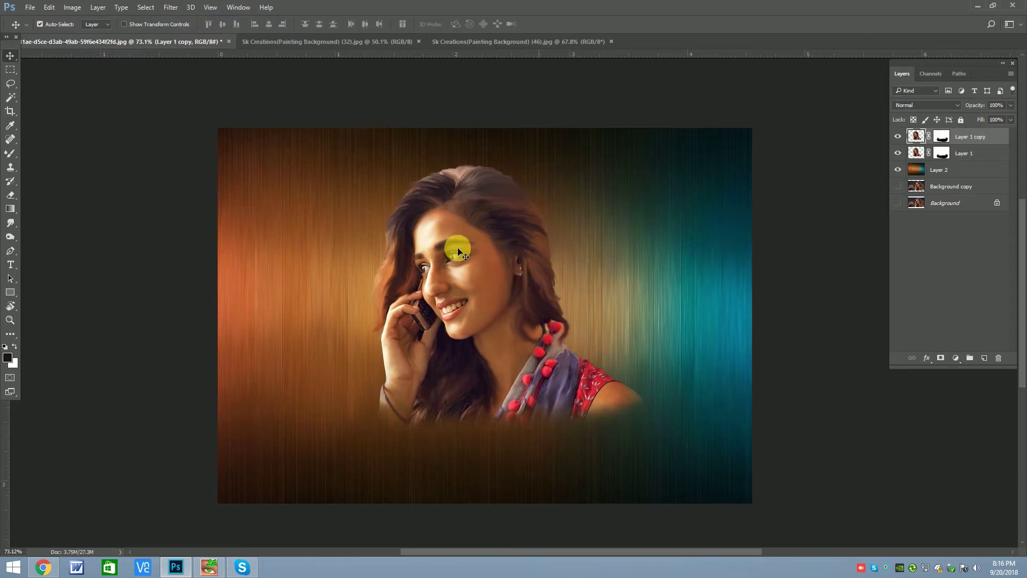
Apply a Gaussian Blur to the streaked background layer.
{"action": "left_click", "coordinate": [659, 279]}
{"action": "left_click", "coordinate": [171, 7]}
{"action": "left_click", "coordinate": [345, 166]}
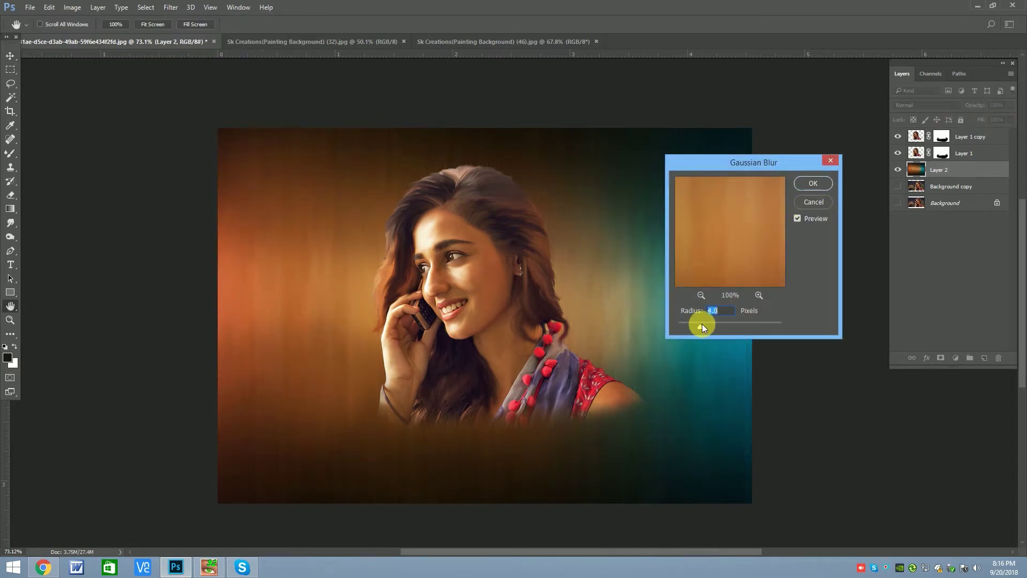
{"action": "left_click", "coordinate": [813, 183]}
Add a Motion Blur with distance 155 to the background, then view the second background document.
{"action": "left_click", "coordinate": [170, 7]}
{"action": "left_click", "coordinate": [340, 186]}
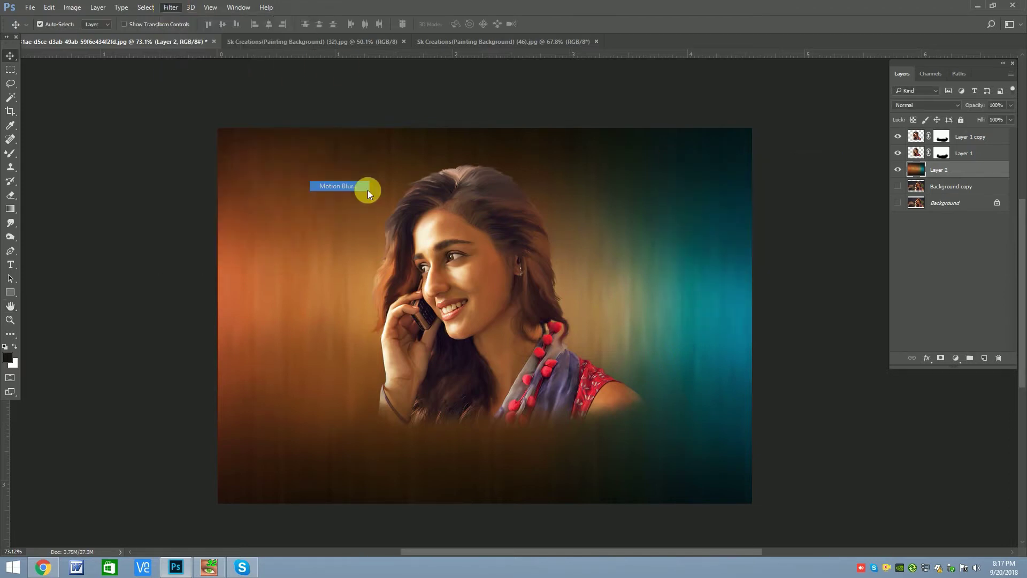
{"action": "left_click", "coordinate": [749, 333]}
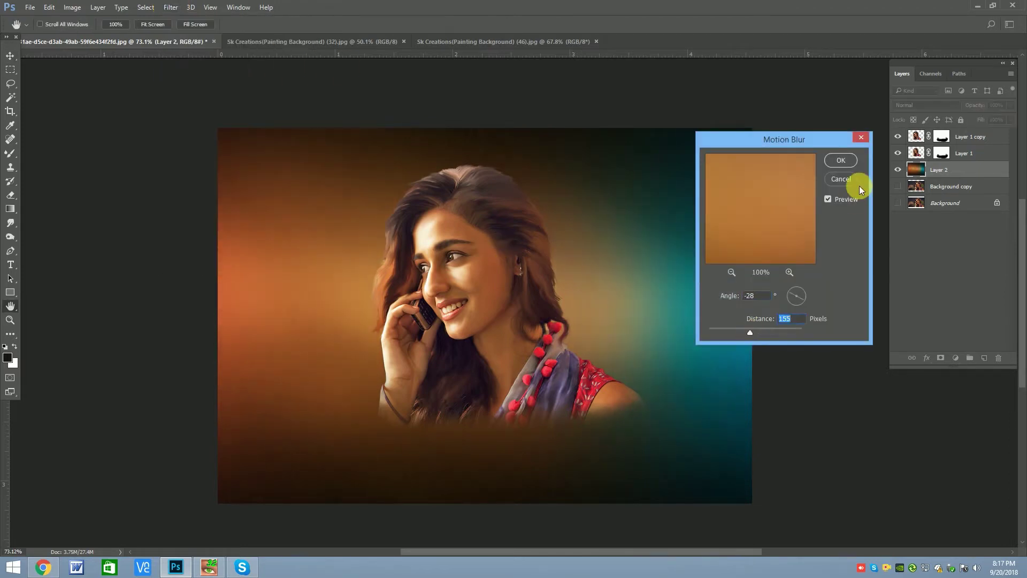
{"action": "left_click", "coordinate": [854, 161]}
{"action": "left_click", "coordinate": [300, 41]}
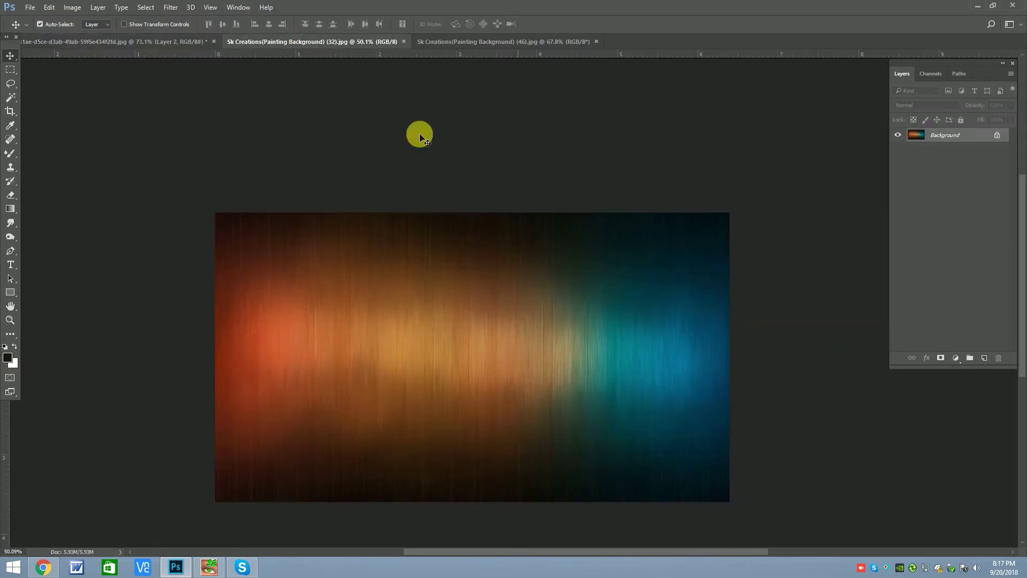
Copy the watercolour splash into the portrait document and scale it to about 62%.
{"action": "left_click", "coordinate": [455, 41]}
{"action": "left_click_drag", "start_coordinate": [547, 303], "coordinate": [651, 290]}
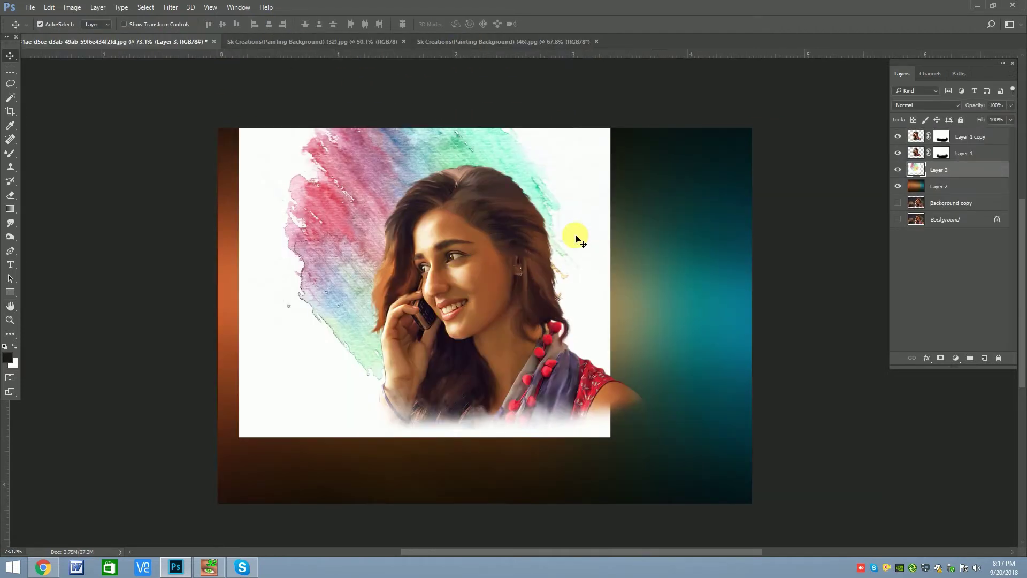
{"action": "key", "text": "ctrl+t"}
{"action": "left_click_drag", "start_coordinate": [676, 89], "coordinate": [581, 221]}
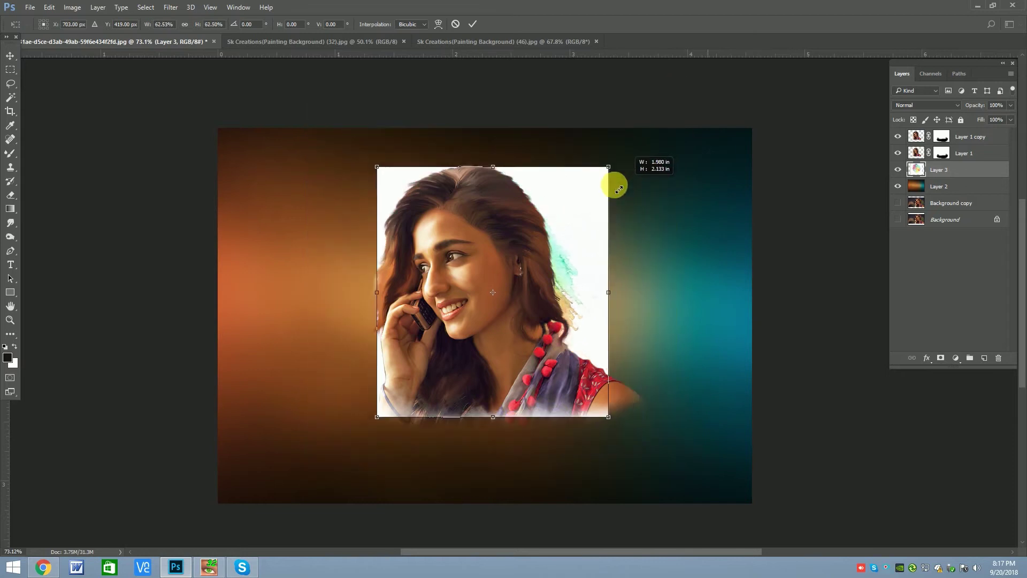
{"action": "key", "text": "Return"}
Try Radial and Motion Blurs on the watercolour layer, cancelling both.
{"action": "left_click", "coordinate": [171, 7]}
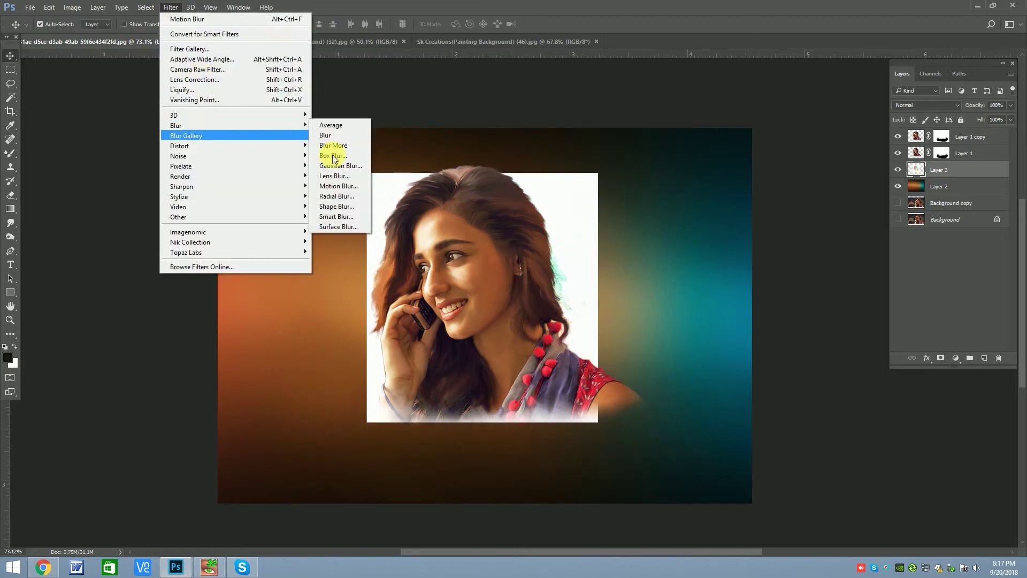
{"action": "left_click", "coordinate": [353, 194]}
{"action": "key", "text": "Escape"}
{"action": "left_click", "coordinate": [170, 7]}
{"action": "mouse_move", "coordinate": [175, 125]}
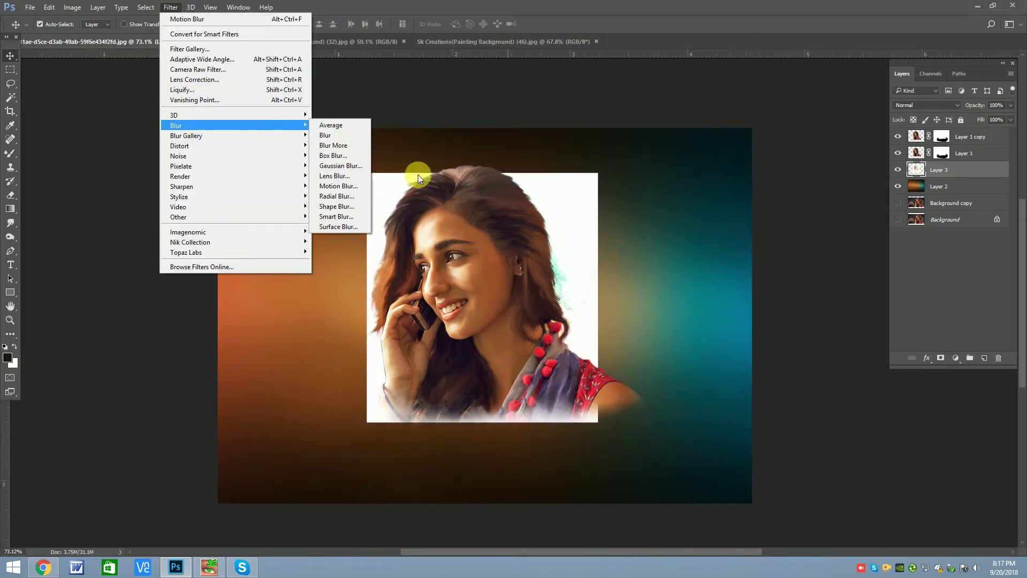
{"action": "left_click", "coordinate": [340, 186]}
{"action": "left_click_drag", "start_coordinate": [773, 329], "coordinate": [800, 333]}
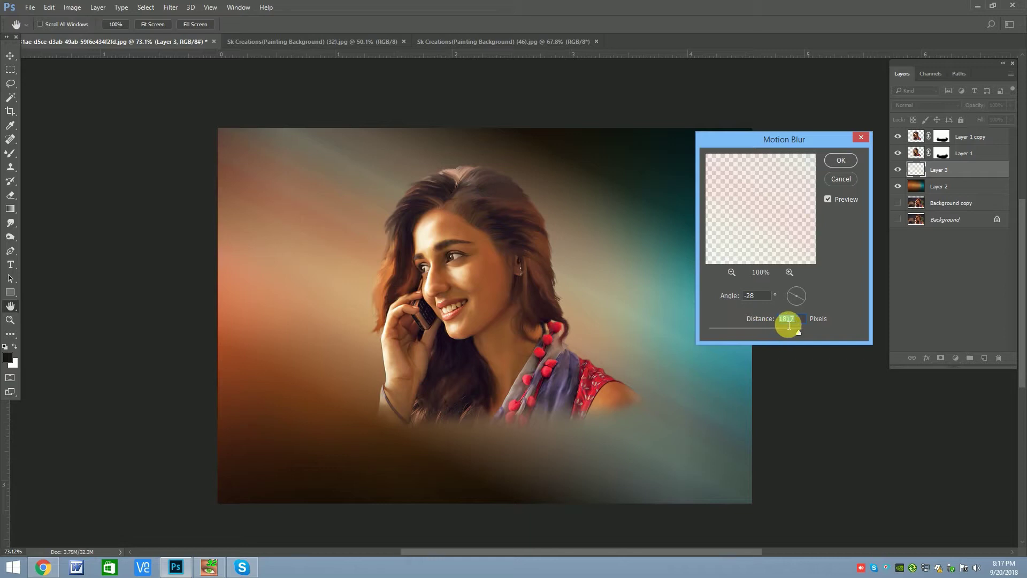
{"action": "left_click", "coordinate": [851, 179]}
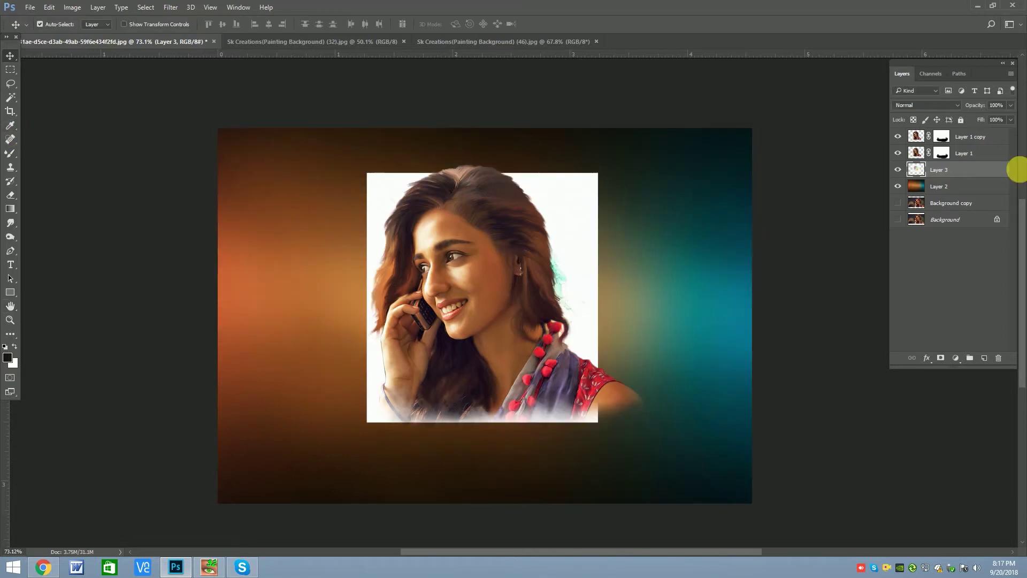
Hide the portrait layers and erase the splash's white paper edges with a 175 px soft eraser.
{"action": "left_click_drag", "start_coordinate": [903, 152], "coordinate": [898, 137]}
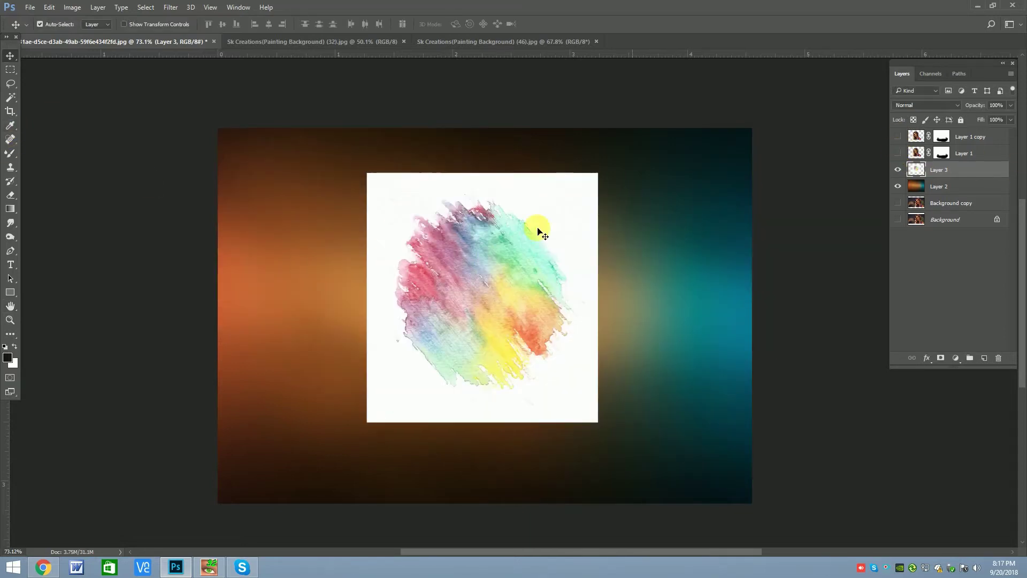
{"action": "left_click_drag", "start_coordinate": [10, 194], "coordinate": [60, 197]}
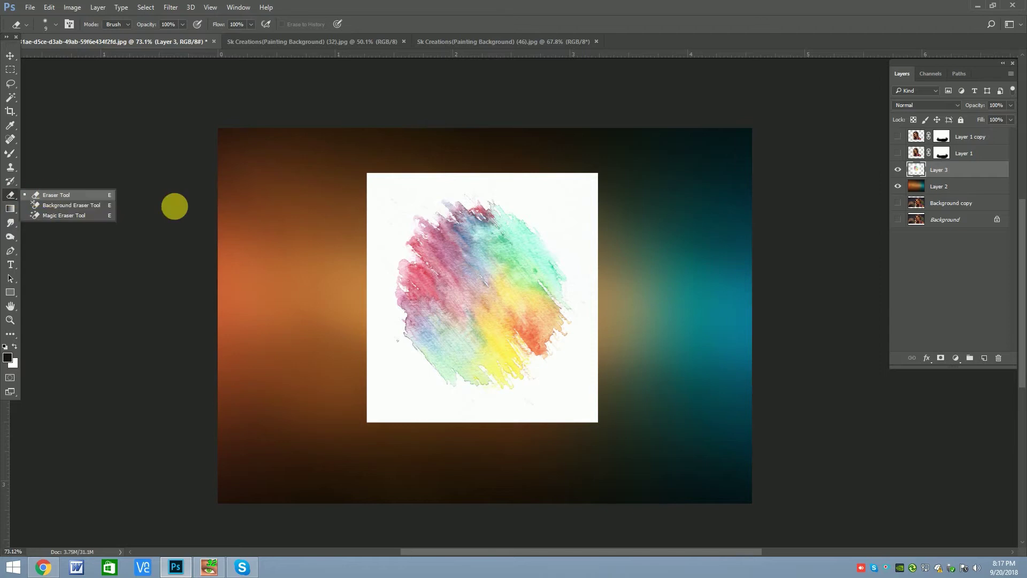
{"action": "scroll", "coordinate": [425, 199], "scroll_direction": "up", "scroll_amount": 1}
{"action": "scroll", "coordinate": [423, 201], "scroll_direction": "up", "scroll_amount": 1}
{"action": "mouse_move", "coordinate": [424, 200]}
{"action": "left_mouse_down"}
{"action": "mouse_move", "coordinate": [670, 220]}
{"action": "mouse_move", "coordinate": [626, 486]}
{"action": "mouse_move", "coordinate": [372, 323]}
{"action": "mouse_move", "coordinate": [388, 223]}
{"action": "mouse_move", "coordinate": [388, 381]}
{"action": "mouse_move", "coordinate": [583, 521]}
{"action": "mouse_move", "coordinate": [619, 502]}
{"action": "mouse_move", "coordinate": [672, 371]}
{"action": "left_mouse_up"}
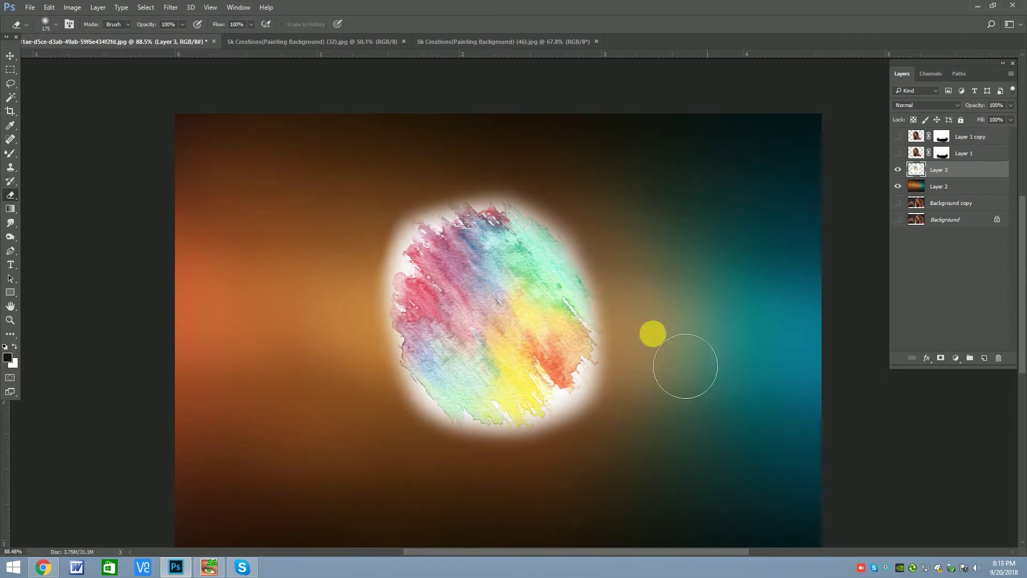
{"action": "left_click", "coordinate": [11, 55]}
{"action": "left_click", "coordinate": [955, 357]}
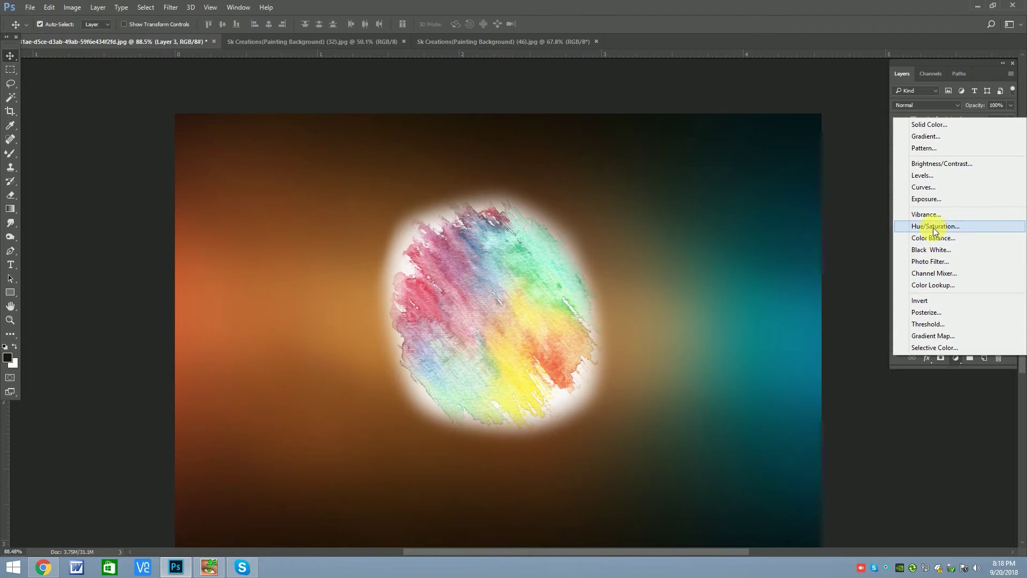
Add a Hue/Saturation adjustment clipped to Layer 3 with a subtle saturation boost.
{"action": "left_click", "coordinate": [899, 225]}
{"action": "left_click_drag", "start_coordinate": [747, 269], "coordinate": [784, 272]}
{"action": "left_click", "coordinate": [728, 510]}
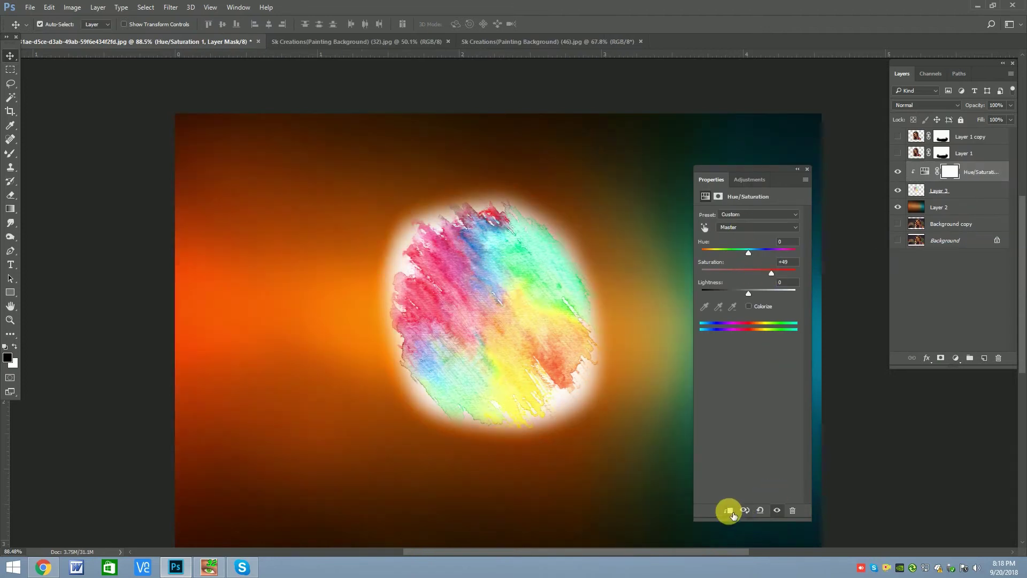
{"action": "left_click", "coordinate": [754, 269]}
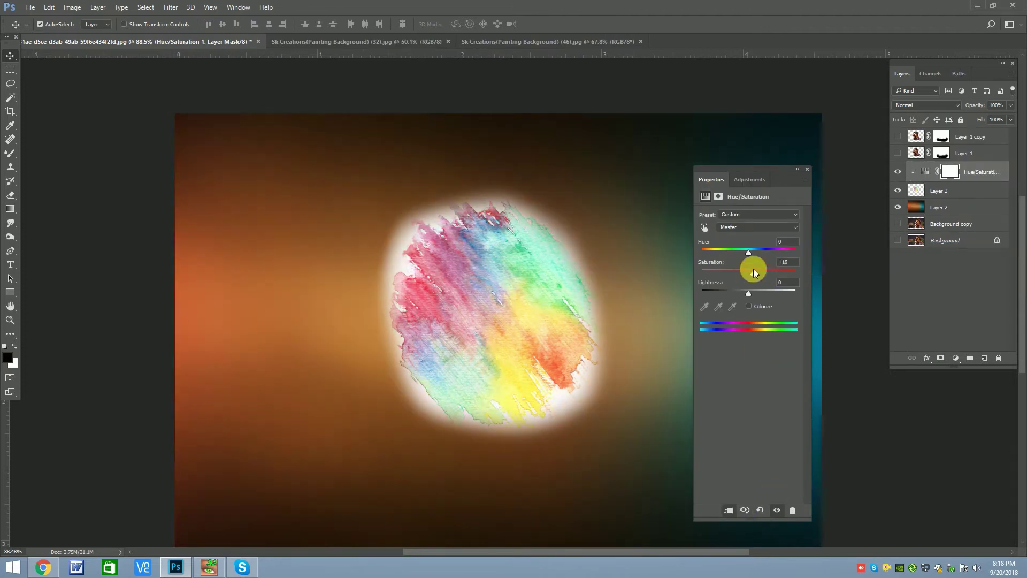
{"action": "left_click", "coordinate": [808, 168]}
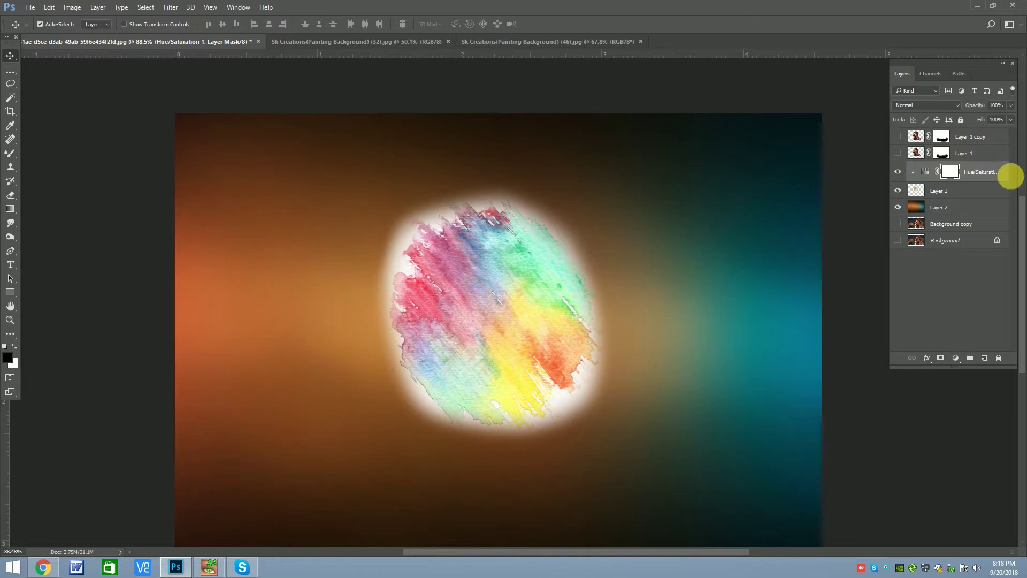
Merge the adjustment into the watercolour layer and turn both portrait layers back on.
{"action": "left_click", "coordinate": [960, 195], "text": "shift"}
{"action": "right_click", "coordinate": [961, 195]}
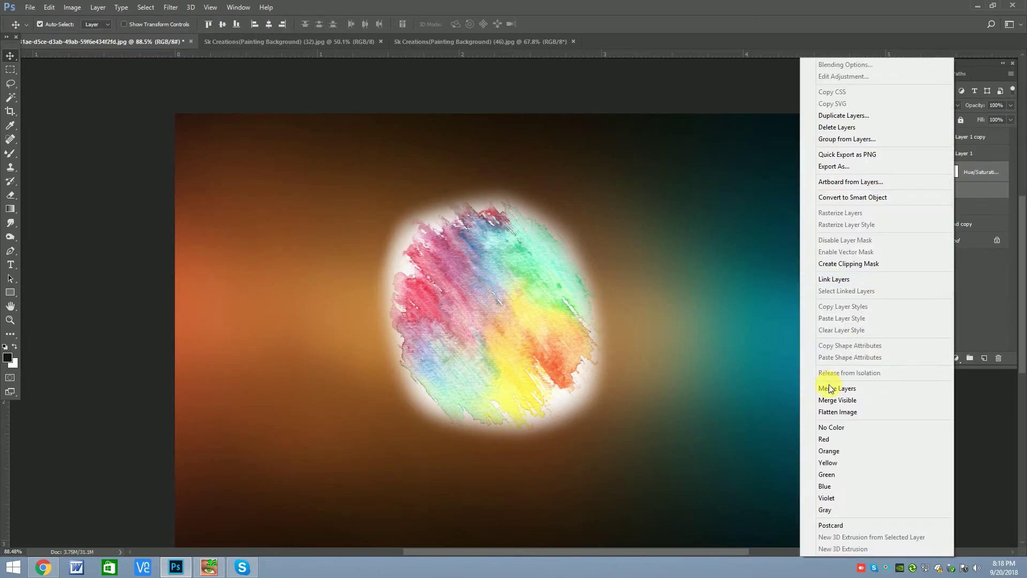
{"action": "left_click", "coordinate": [827, 386]}
{"action": "left_click_drag", "start_coordinate": [898, 153], "coordinate": [906, 141]}
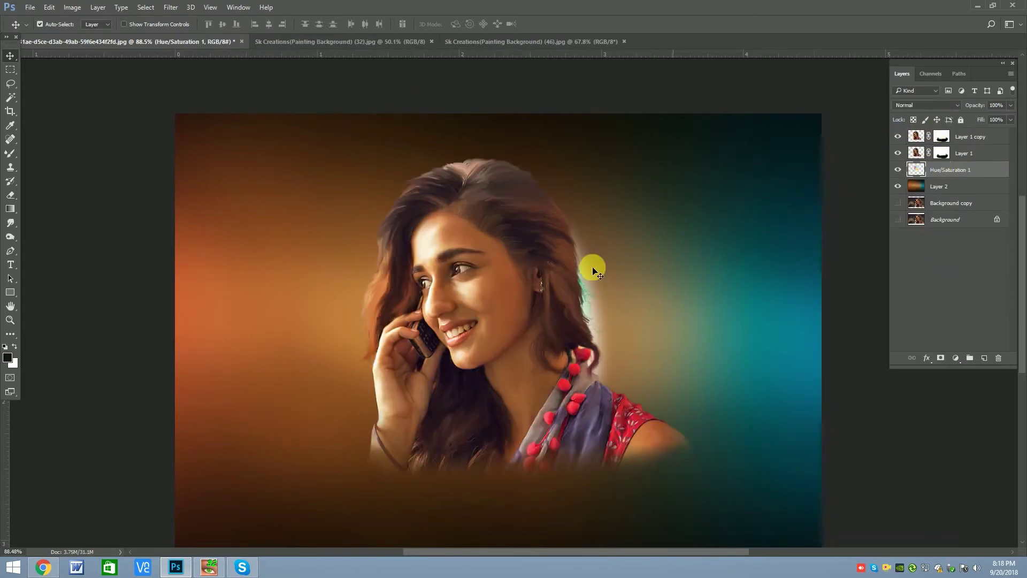
Streak the watercolour layer with a Motion Blur of distance 1298.
{"action": "left_click", "coordinate": [170, 7]}
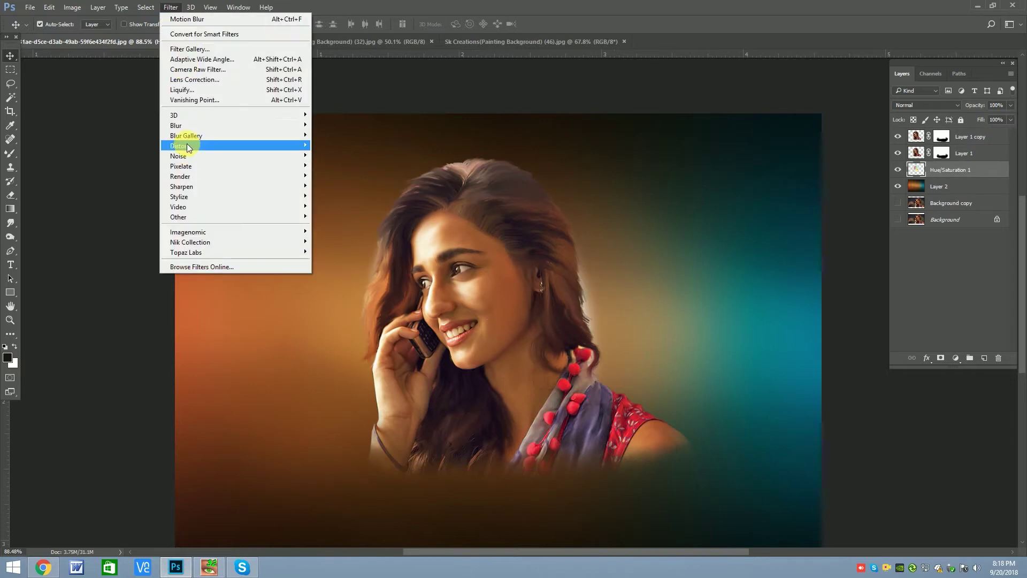
{"action": "left_click", "coordinate": [338, 186]}
{"action": "mouse_move", "coordinate": [807, 338]}
{"action": "left_mouse_down"}
{"action": "mouse_move", "coordinate": [778, 331]}
{"action": "mouse_move", "coordinate": [787, 331]}
{"action": "left_mouse_up"}
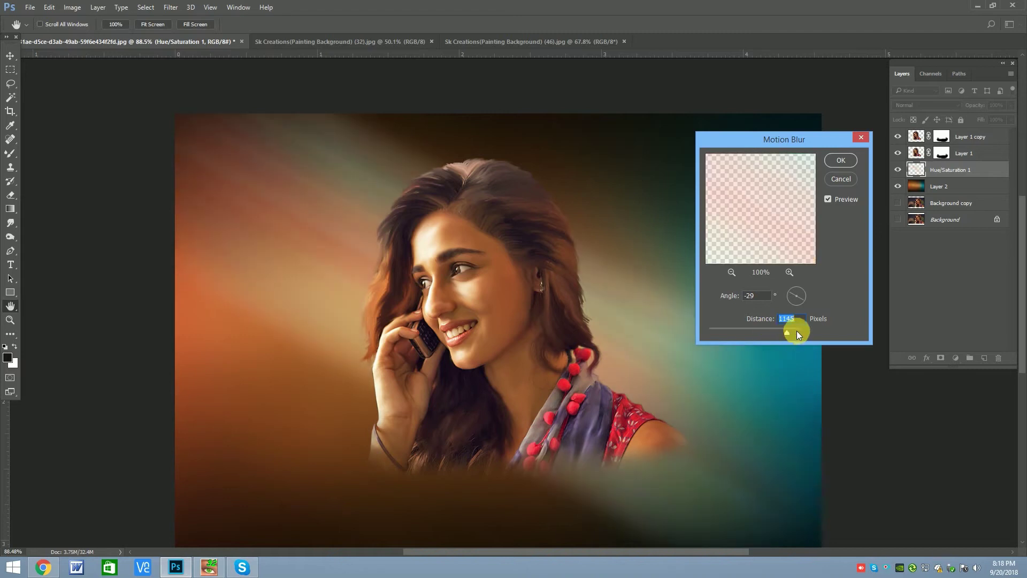
{"action": "key", "text": "ctrl+minus"}
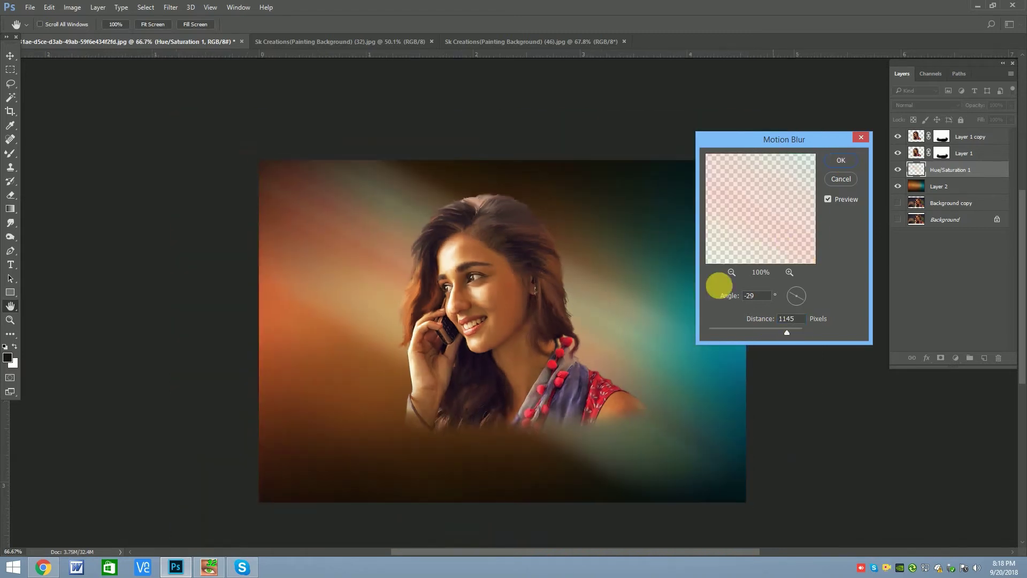
{"action": "mouse_move", "coordinate": [784, 331]}
{"action": "left_mouse_down"}
{"action": "mouse_move", "coordinate": [767, 324]}
{"action": "mouse_move", "coordinate": [783, 333]}
{"action": "left_mouse_up"}
{"action": "left_click", "coordinate": [841, 160]}
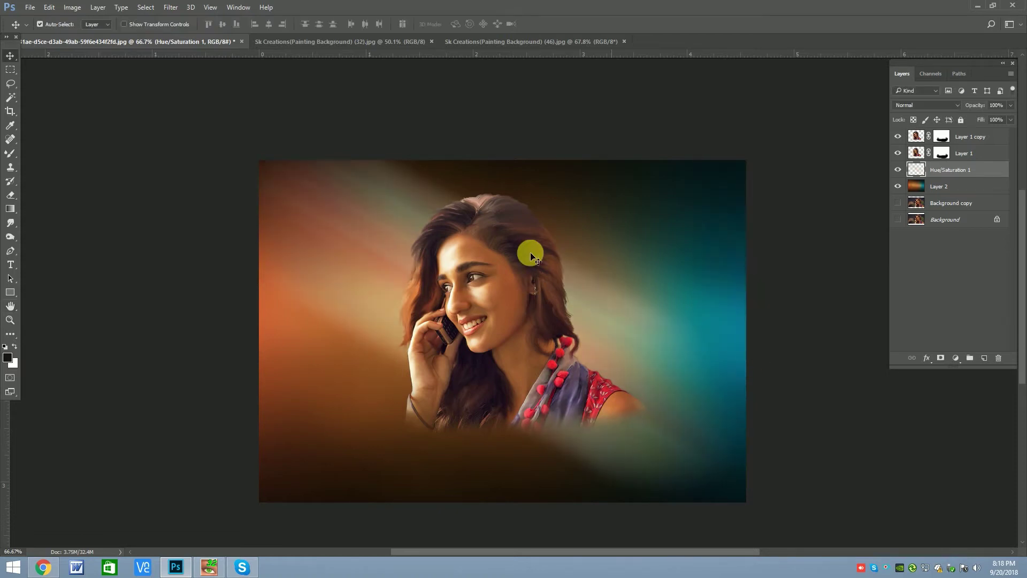
Enlarge the streaked watercolour layer to about 120% with Free Transform.
{"action": "key", "text": "v"}
{"action": "key", "text": "ctrl+minus"}
{"action": "key", "text": "ctrl+t"}
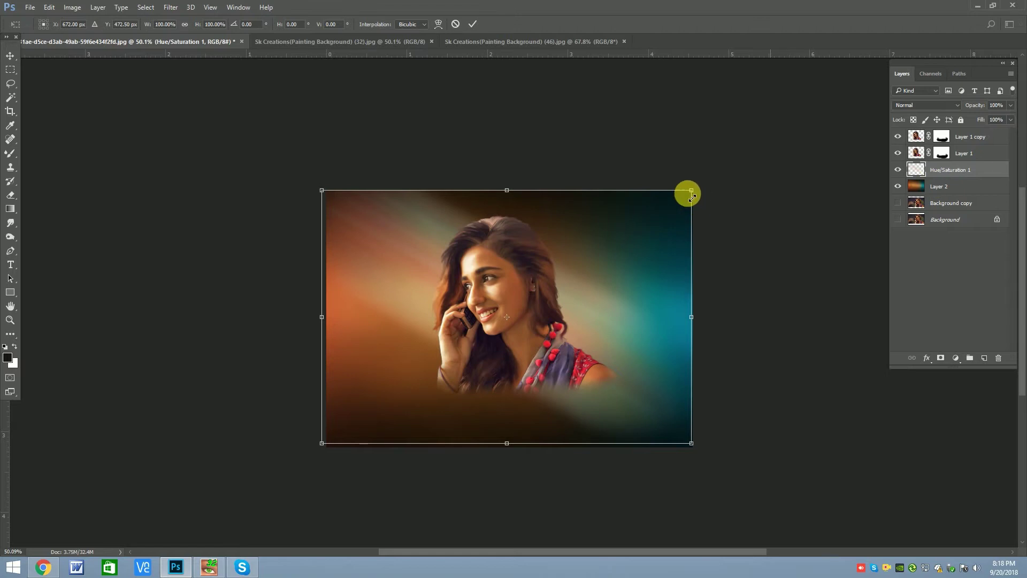
{"action": "left_click_drag", "start_coordinate": [692, 191], "coordinate": [727, 164]}
{"action": "key", "text": "Return"}
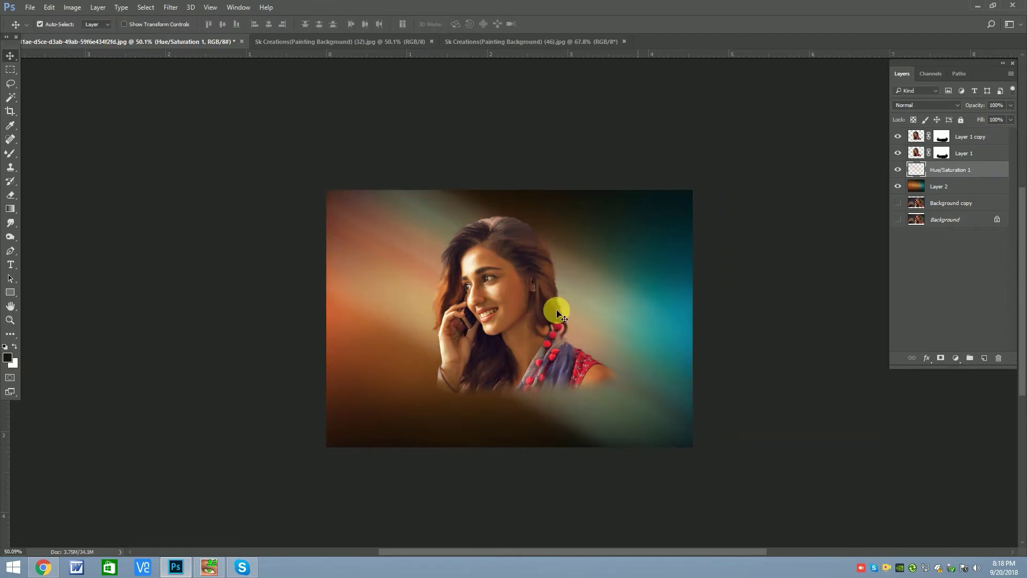
Set up the Eraser at 800 px size and 42% opacity.
{"action": "left_click", "coordinate": [10, 195]}
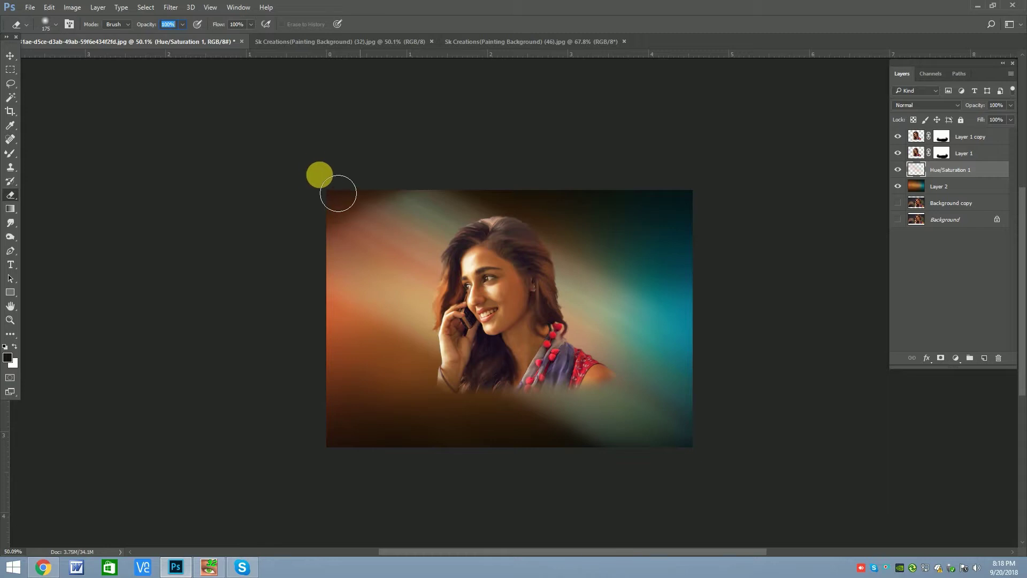
{"action": "left_click", "coordinate": [50, 26]}
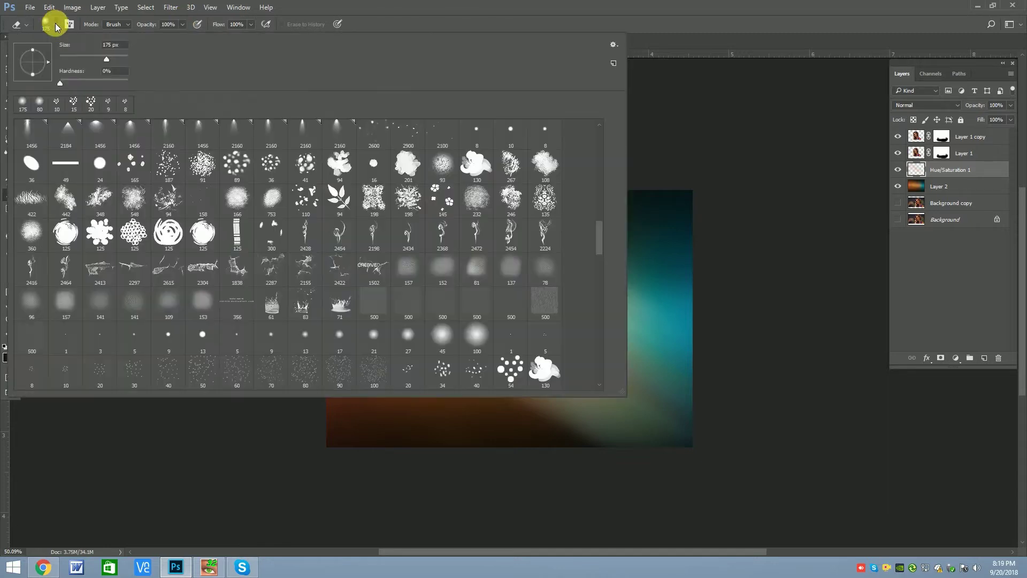
{"action": "left_click", "coordinate": [598, 5]}
{"action": "key", "text": "bracketright"}
{"action": "key", "text": "bracketright"}
{"action": "key", "text": "bracketright"}
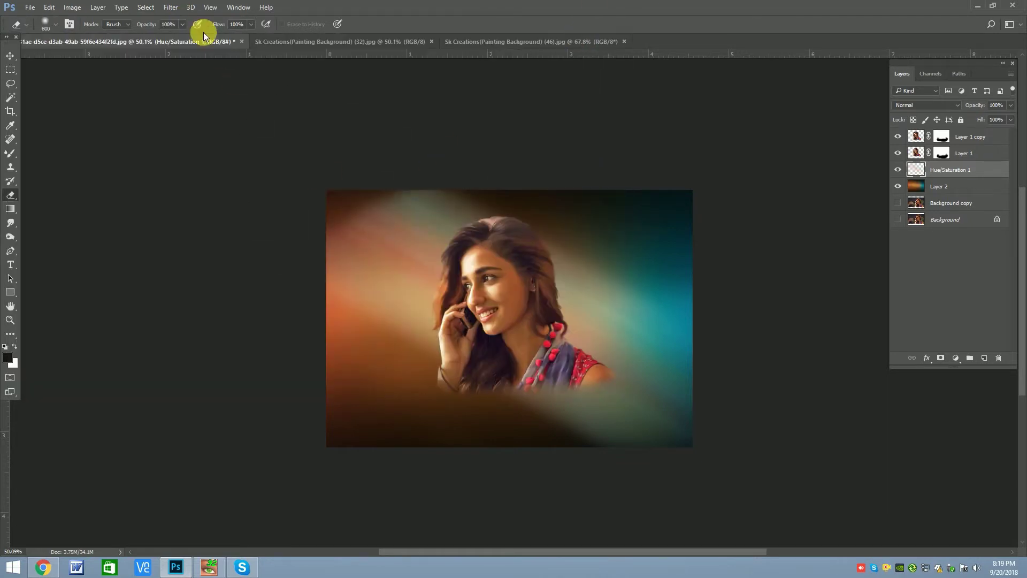
{"action": "left_click_drag", "start_coordinate": [177, 30], "coordinate": [151, 35]}
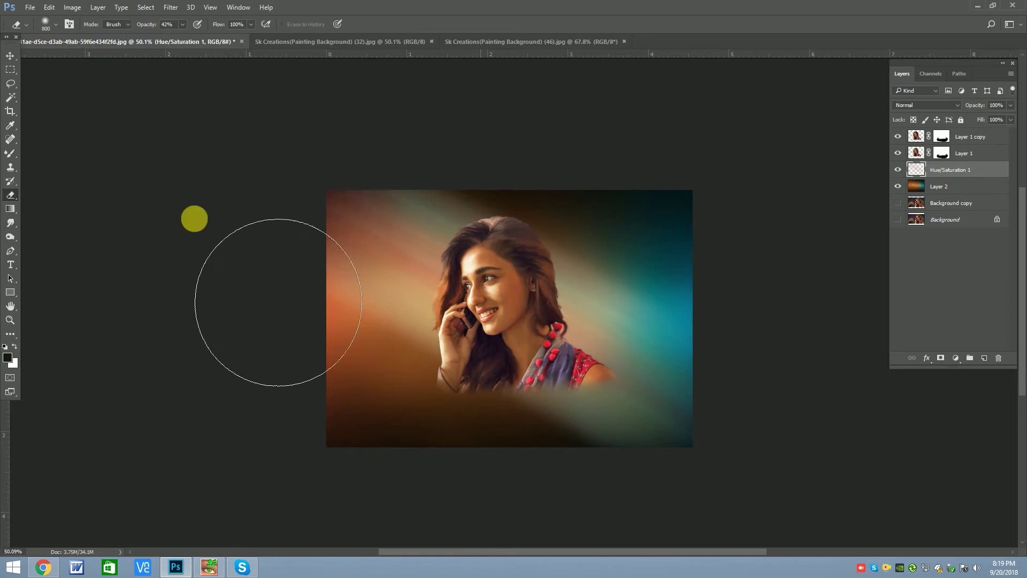
Select Layer 1 copy and Layer 1 and merge them into one layer.
{"action": "left_click", "coordinate": [10, 55]}
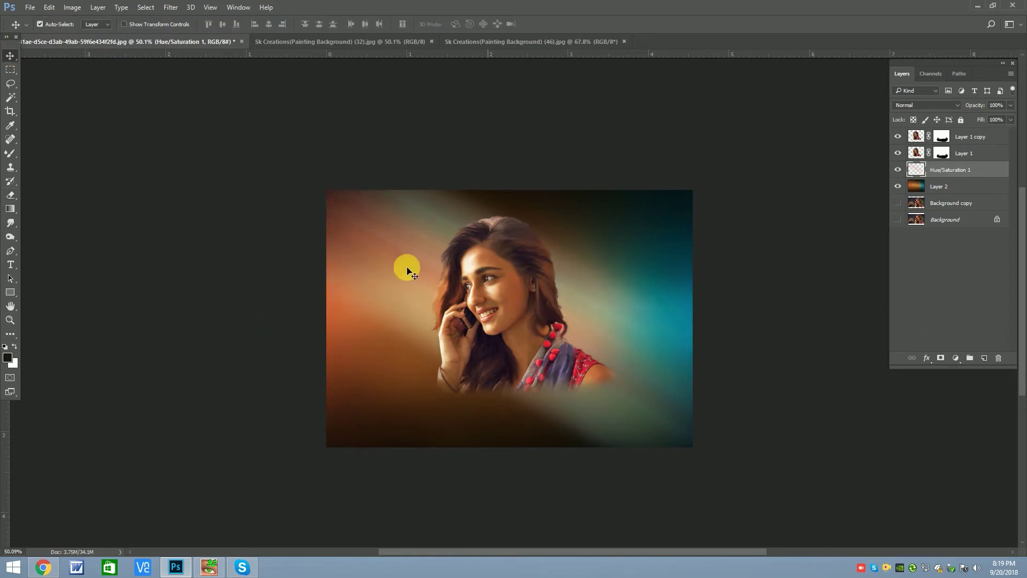
{"action": "left_click", "coordinate": [428, 409]}
{"action": "scroll", "coordinate": [374, 307], "scroll_direction": "up", "scroll_amount": 1}
{"action": "scroll", "coordinate": [486, 291], "scroll_direction": "up", "scroll_amount": 1}
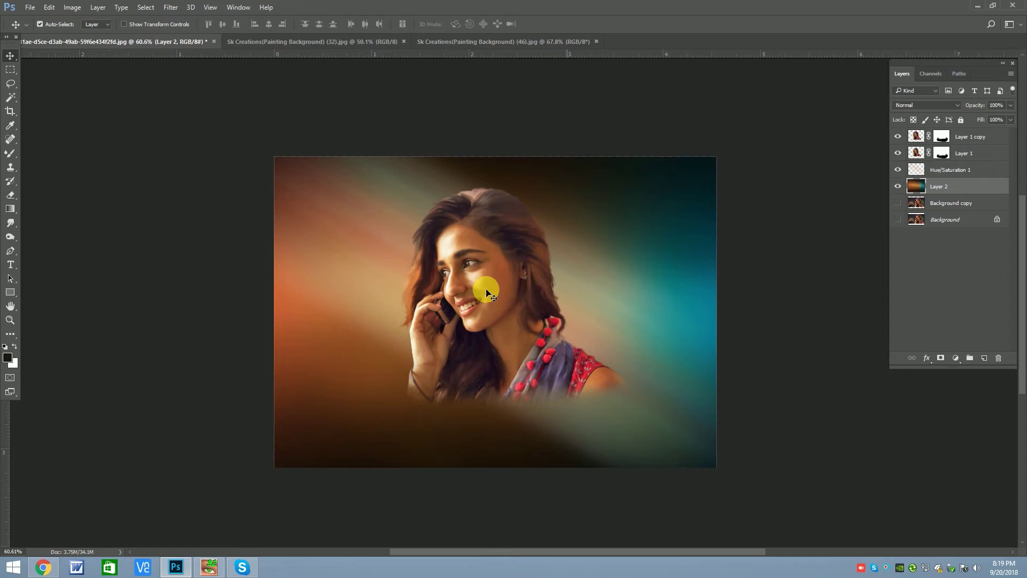
{"action": "scroll", "coordinate": [503, 263], "scroll_direction": "up", "scroll_amount": 2}
{"action": "left_click", "coordinate": [971, 136]}
{"action": "left_click", "coordinate": [968, 153], "text": "ctrl"}
{"action": "right_click", "coordinate": [974, 150]}
{"action": "right_click", "coordinate": [960, 150]}
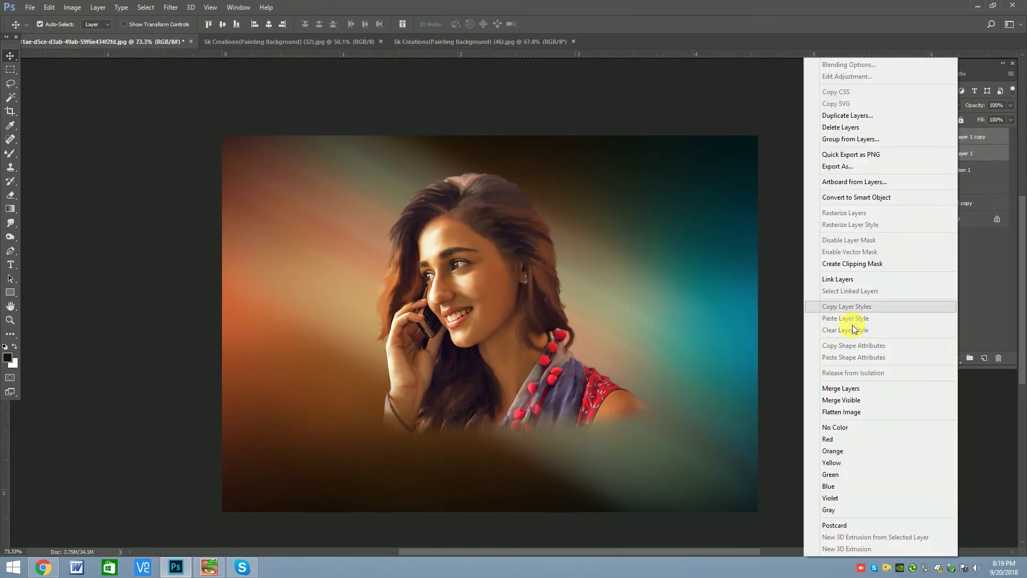
{"action": "left_click", "coordinate": [841, 388]}
Preview the GREYCstoration filter at Strength 100 on the face, then cancel it.
{"action": "left_click", "coordinate": [171, 7]}
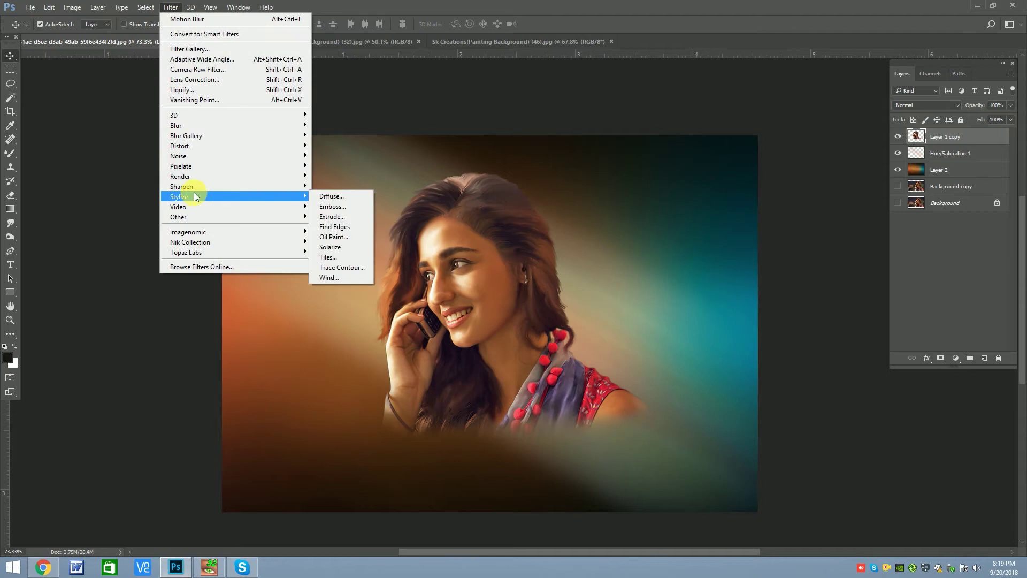
{"action": "left_click", "coordinate": [351, 185]}
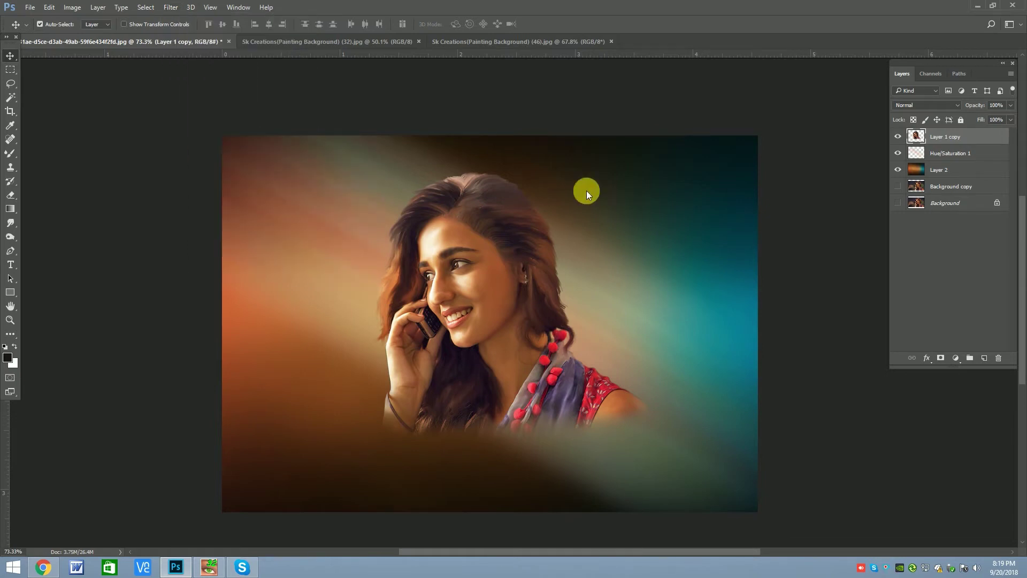
{"action": "left_click_drag", "start_coordinate": [478, 231], "coordinate": [539, 241]}
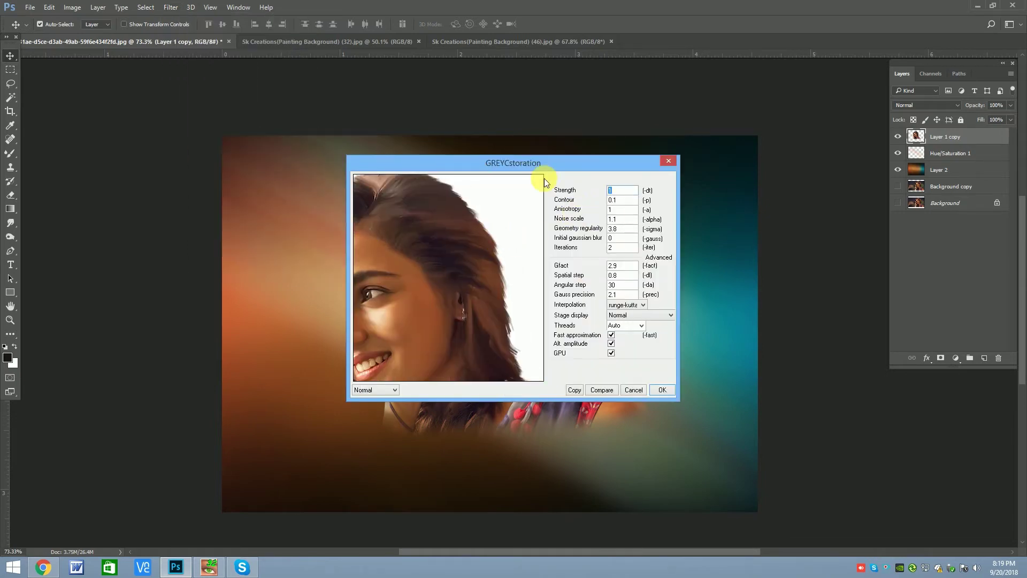
{"action": "left_click_drag", "start_coordinate": [544, 179], "coordinate": [458, 298]}
{"action": "left_click", "coordinate": [634, 192]}
{"action": "left_click_drag", "start_coordinate": [434, 224], "coordinate": [485, 263]}
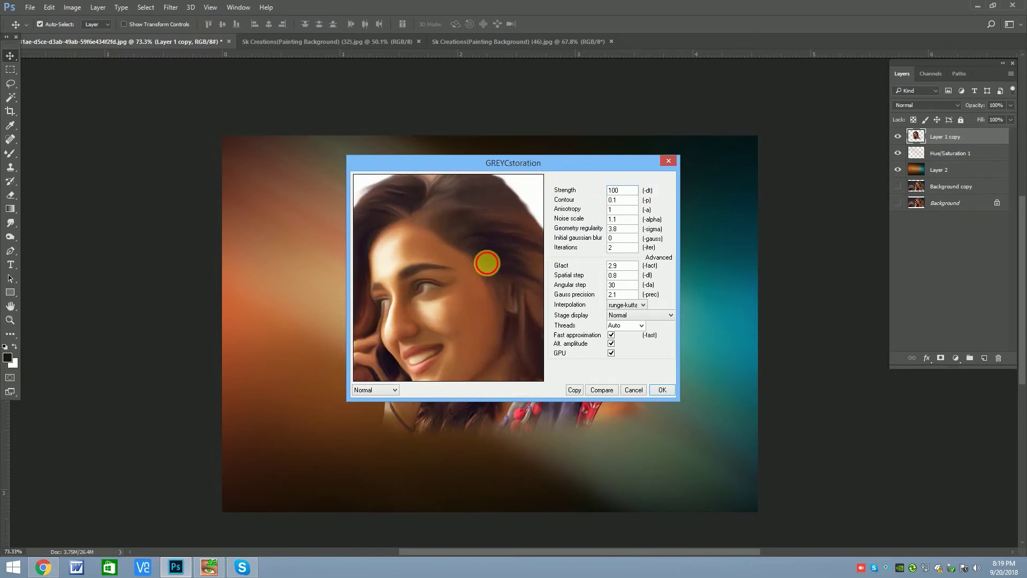
{"action": "key", "text": "Escape"}
Apply the Oil Paint filter to the portrait with Stylization 5 and adjusted Cleanliness.
{"action": "left_click", "coordinate": [170, 7]}
{"action": "mouse_move", "coordinate": [178, 197]}
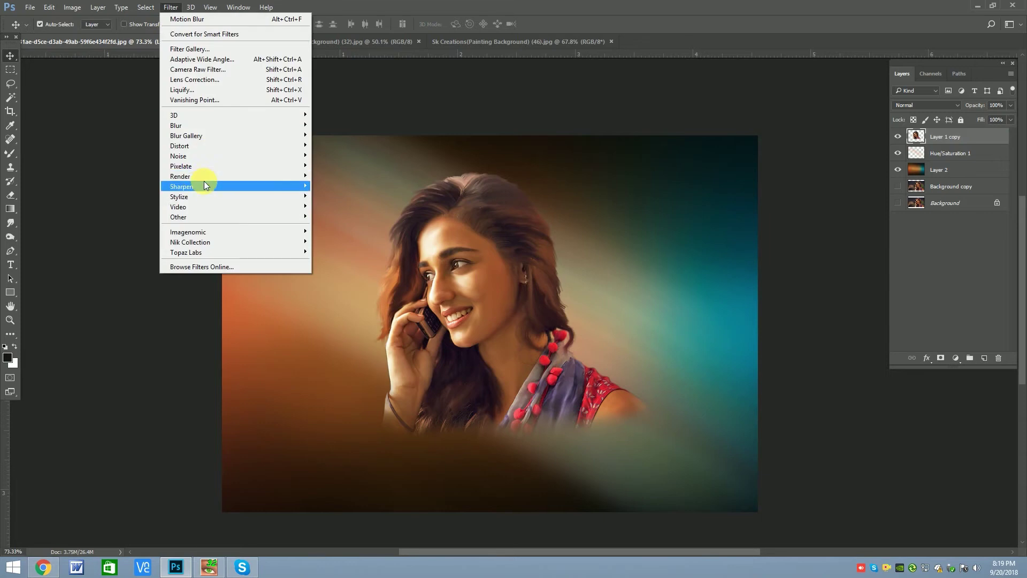
{"action": "left_click", "coordinate": [336, 236]}
{"action": "mouse_move", "coordinate": [374, 252]}
{"action": "left_mouse_down"}
{"action": "mouse_move", "coordinate": [390, 318]}
{"action": "mouse_move", "coordinate": [388, 274]}
{"action": "mouse_move", "coordinate": [356, 280]}
{"action": "left_mouse_up"}
{"action": "left_click", "coordinate": [367, 388]}
{"action": "left_click", "coordinate": [308, 351]}
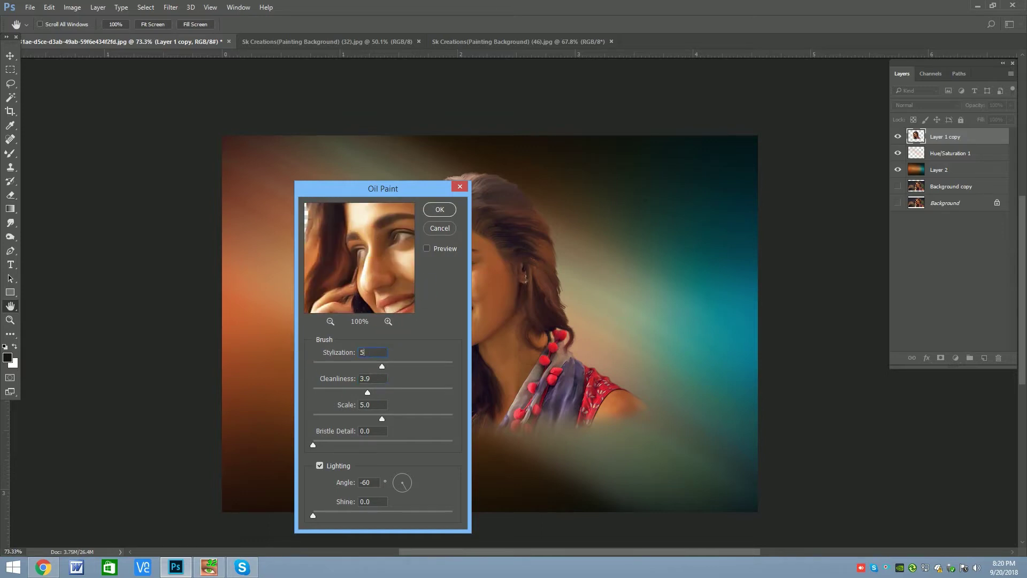
{"action": "type", "text": "5"}
{"action": "left_click_drag", "start_coordinate": [390, 270], "coordinate": [394, 214]}
{"action": "left_click_drag", "start_coordinate": [393, 259], "coordinate": [388, 294]}
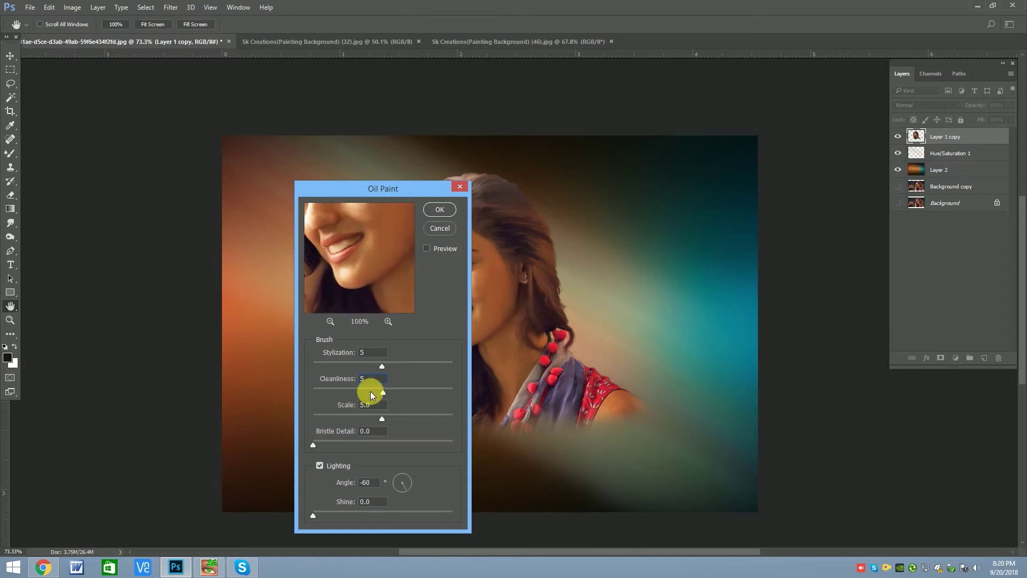
{"action": "left_click_drag", "start_coordinate": [375, 250], "coordinate": [373, 300]}
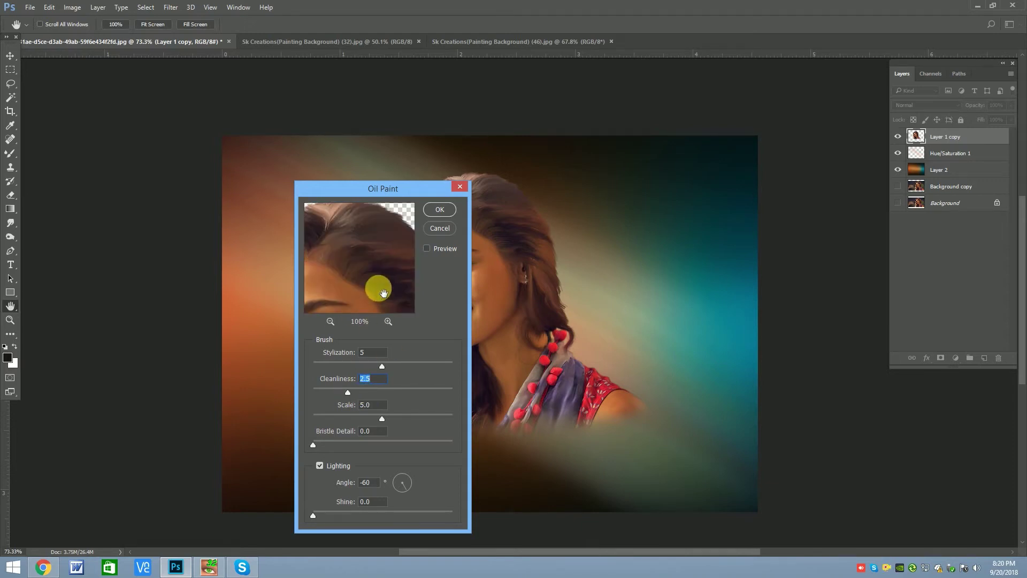
{"action": "left_click", "coordinate": [442, 210]}
Add an inverted, hiding layer mask to the painted portrait layer.
{"action": "key", "text": "v"}
{"action": "scroll", "coordinate": [466, 220], "scroll_direction": "up", "scroll_amount": 3}
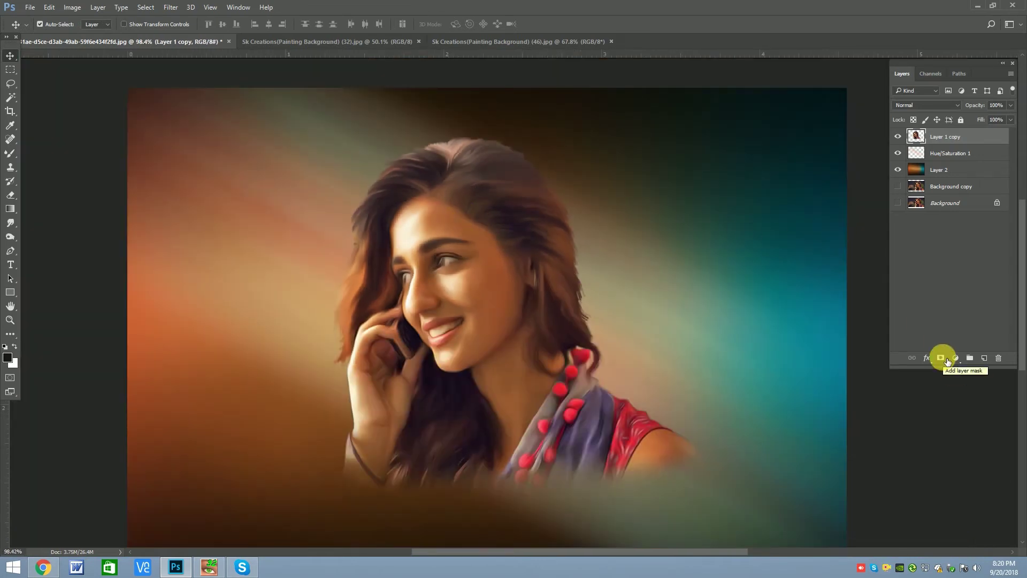
{"action": "left_click", "coordinate": [946, 359]}
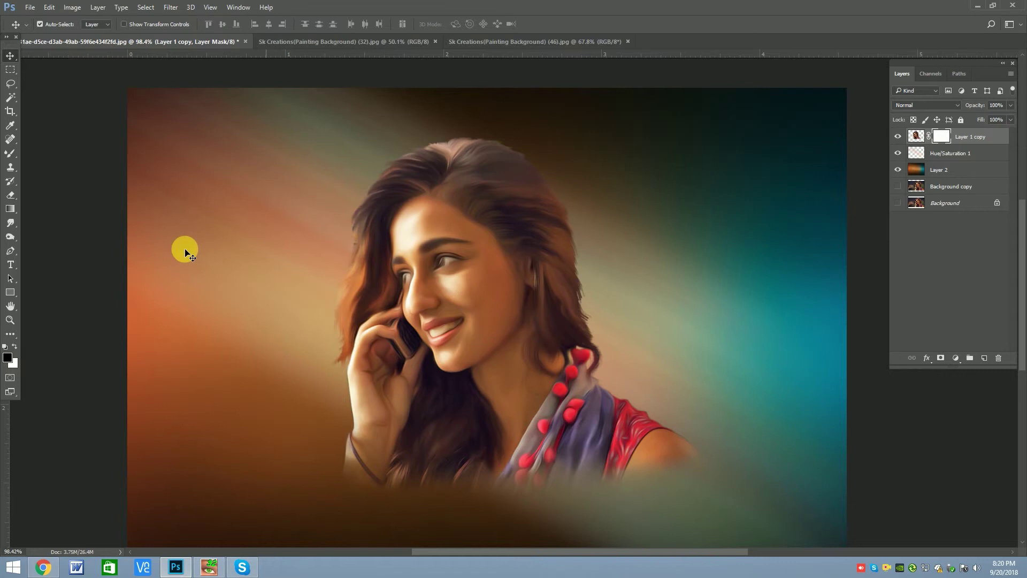
{"action": "key", "text": "ctrl+i"}
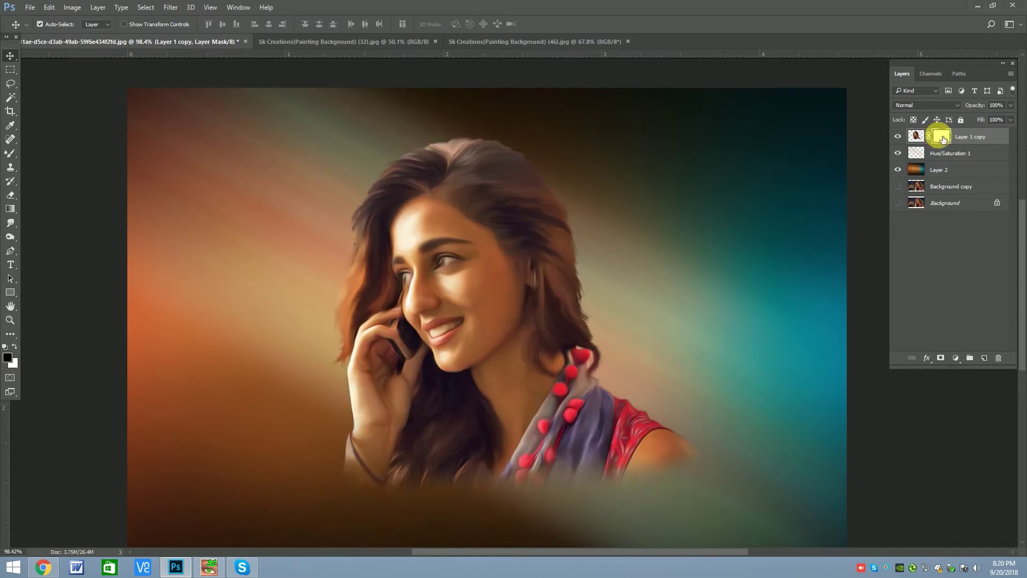
Pick a 40 px brush and duplicate the painted layer as Layer 1 copy 2.
{"action": "left_click", "coordinate": [8, 184]}
{"action": "scroll", "coordinate": [455, 267], "scroll_direction": "up", "scroll_amount": 2}
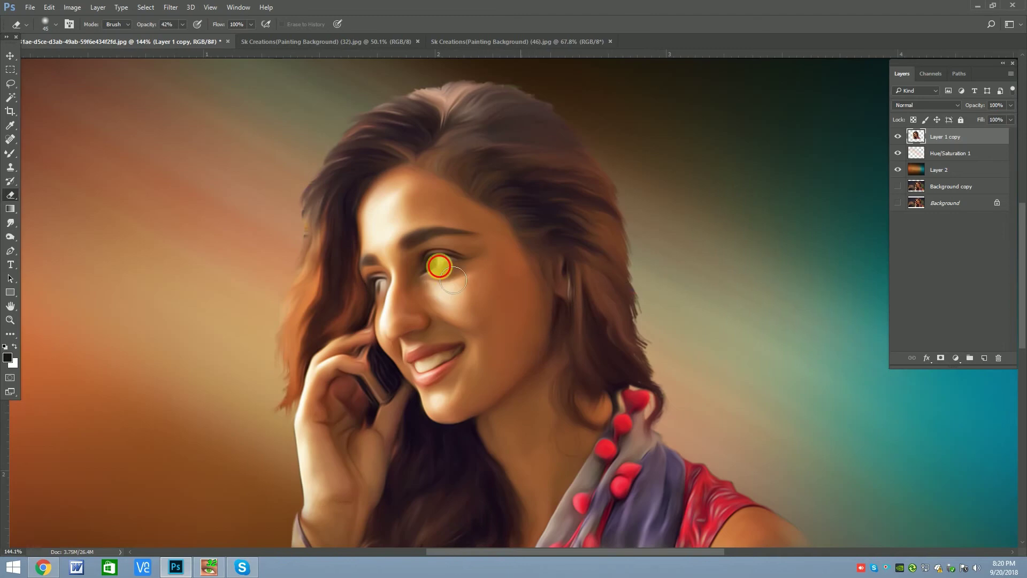
{"action": "right_click", "coordinate": [19, 158]}
{"action": "left_click", "coordinate": [59, 152]}
{"action": "scroll", "coordinate": [468, 268], "scroll_direction": "up", "scroll_amount": 2}
{"action": "right_click", "coordinate": [471, 289]}
{"action": "double_click", "coordinate": [432, 269]}
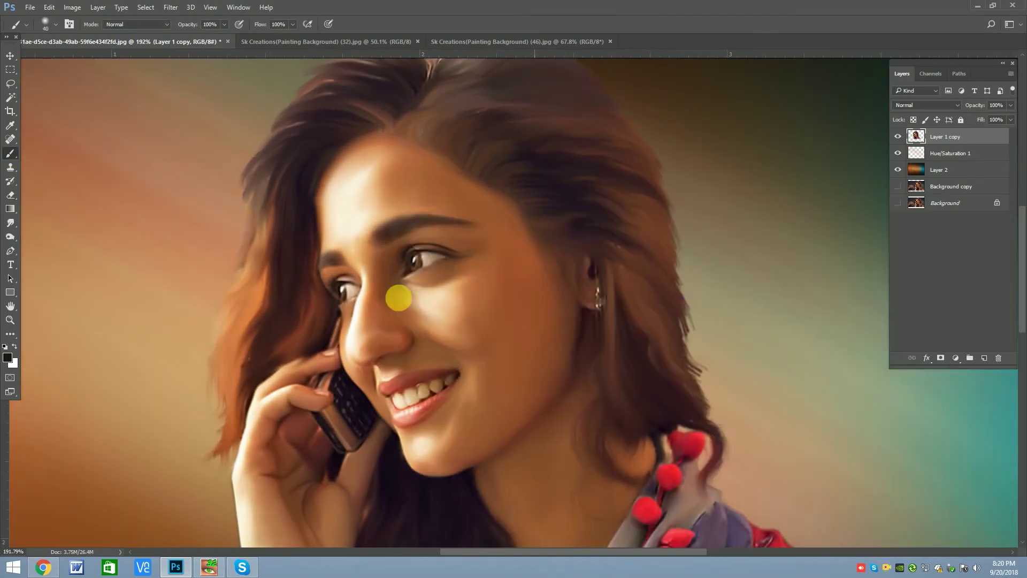
{"action": "left_click_drag", "start_coordinate": [951, 137], "coordinate": [983, 357]}
Reopen Oil Paint on Layer 1 copy 2, trying Cleanliness 4.9 and Stylization 4.0.
{"action": "key", "text": "v"}
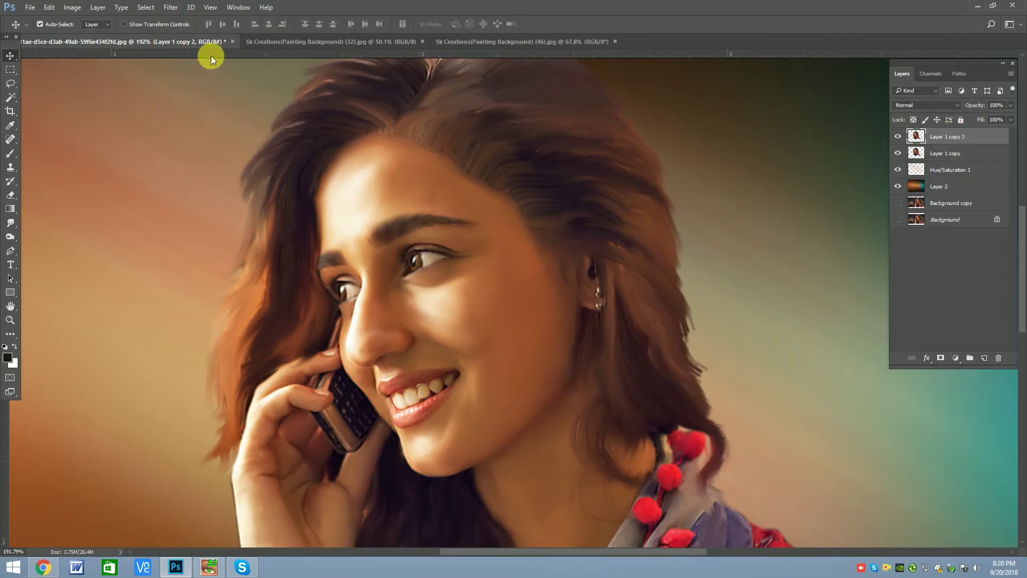
{"action": "left_click", "coordinate": [171, 9]}
{"action": "mouse_move", "coordinate": [181, 186]}
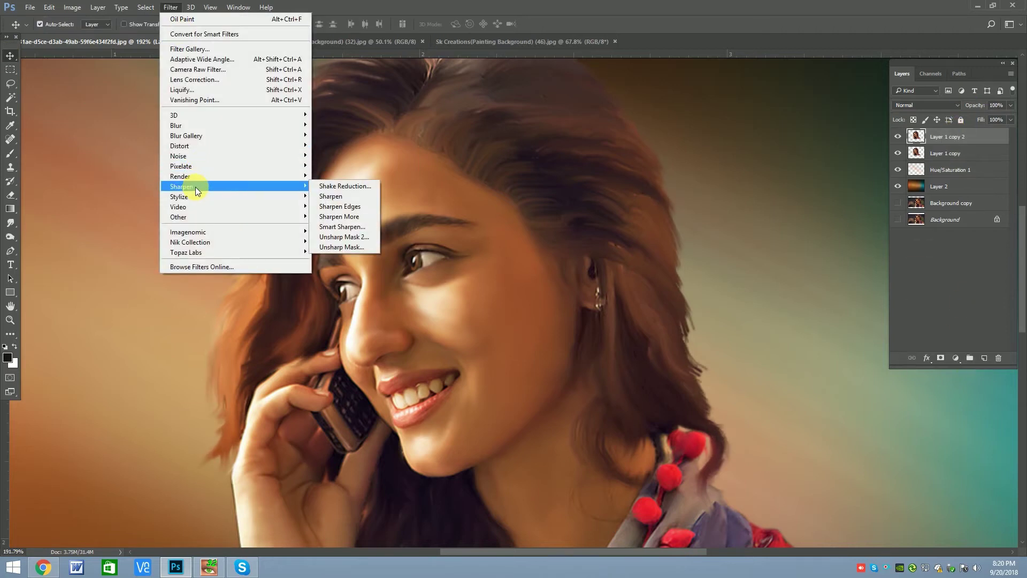
{"action": "left_click", "coordinate": [334, 236]}
{"action": "left_click_drag", "start_coordinate": [385, 181], "coordinate": [628, 174]}
{"action": "left_click_drag", "start_coordinate": [624, 263], "coordinate": [618, 304]}
{"action": "left_click_drag", "start_coordinate": [622, 378], "coordinate": [628, 377]}
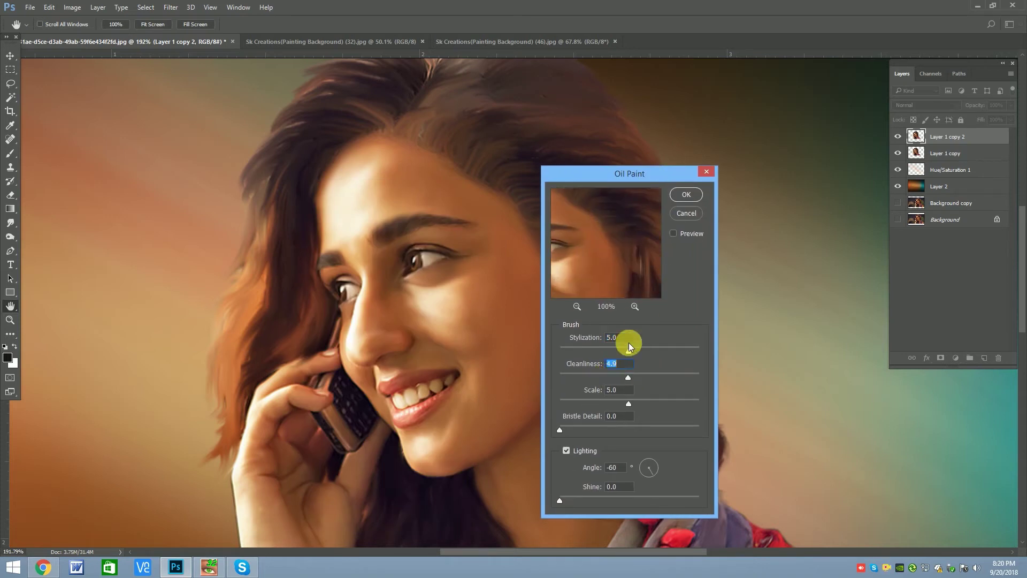
{"action": "left_click_drag", "start_coordinate": [614, 263], "coordinate": [637, 289]}
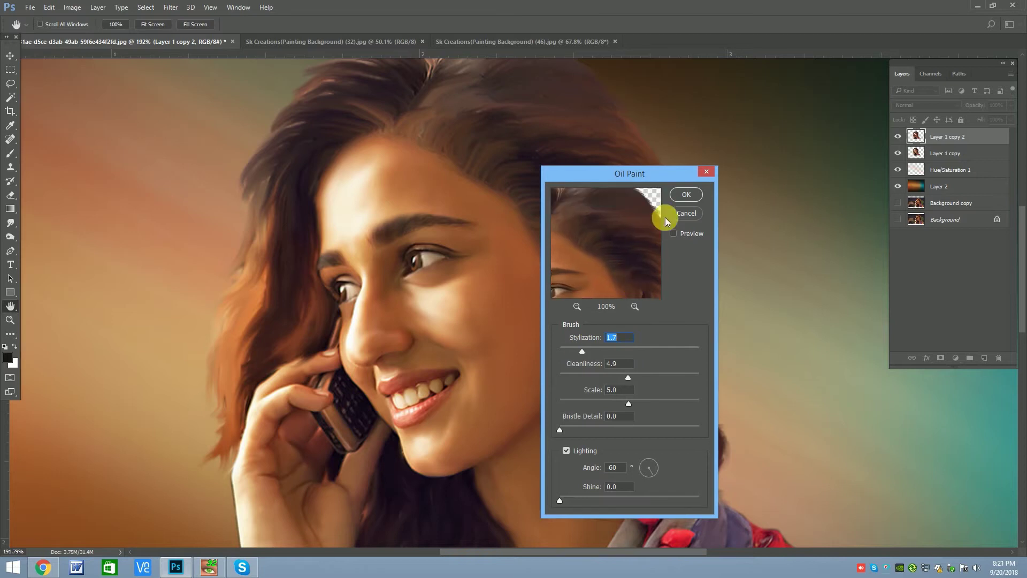
{"action": "left_click_drag", "start_coordinate": [624, 240], "coordinate": [636, 271]}
{"action": "left_click_drag", "start_coordinate": [621, 351], "coordinate": [616, 347]}
Test Stylization 9.8 and Cleanliness 10, then apply the pass with Cleanliness around 4.6.
{"action": "left_click_drag", "start_coordinate": [626, 268], "coordinate": [647, 240]}
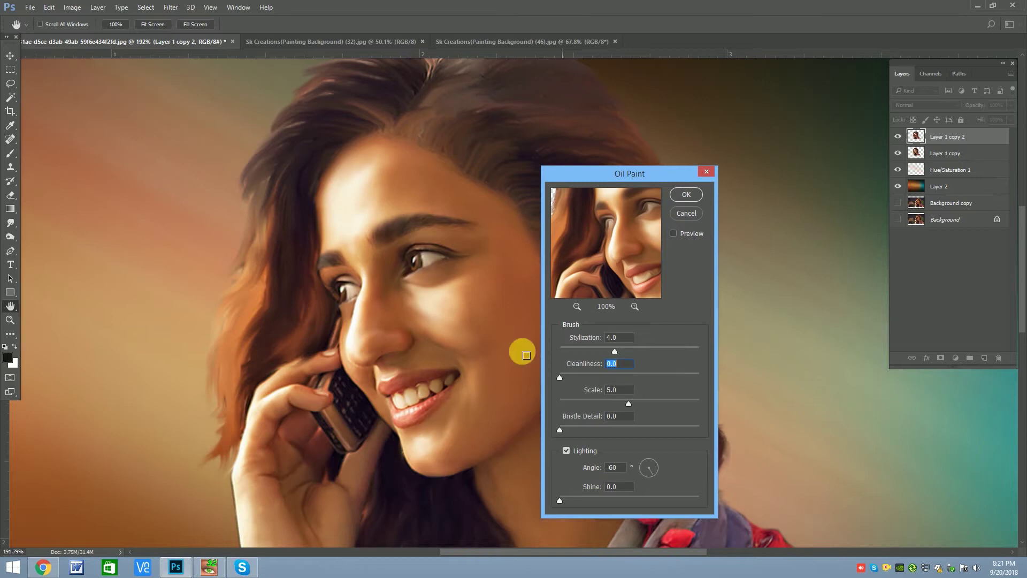
{"action": "mouse_move", "coordinate": [591, 268]}
{"action": "left_mouse_down"}
{"action": "mouse_move", "coordinate": [653, 247]}
{"action": "mouse_move", "coordinate": [631, 272]}
{"action": "left_mouse_up"}
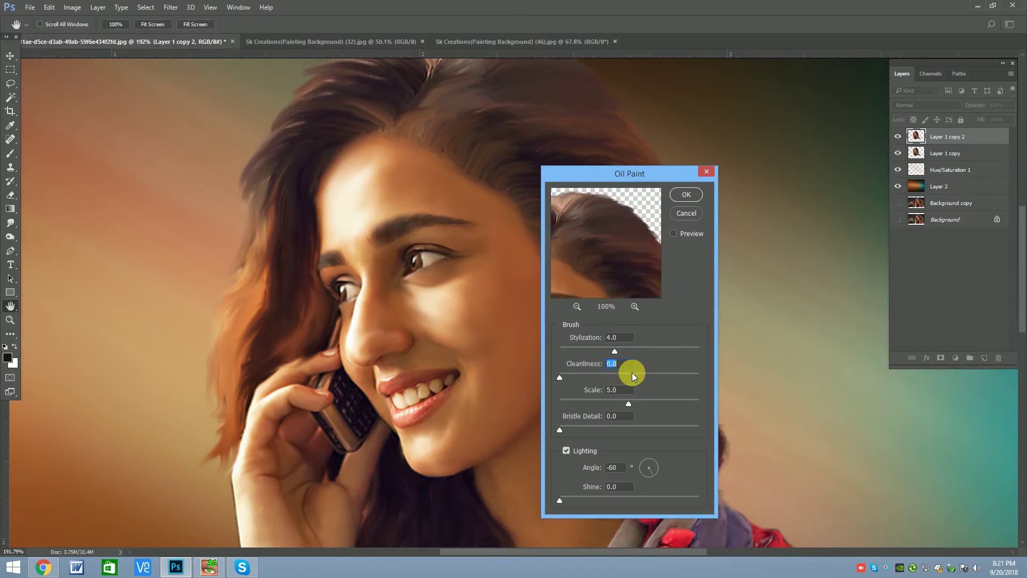
{"action": "left_click_drag", "start_coordinate": [630, 346], "coordinate": [695, 347]}
{"action": "left_click_drag", "start_coordinate": [624, 246], "coordinate": [651, 218]}
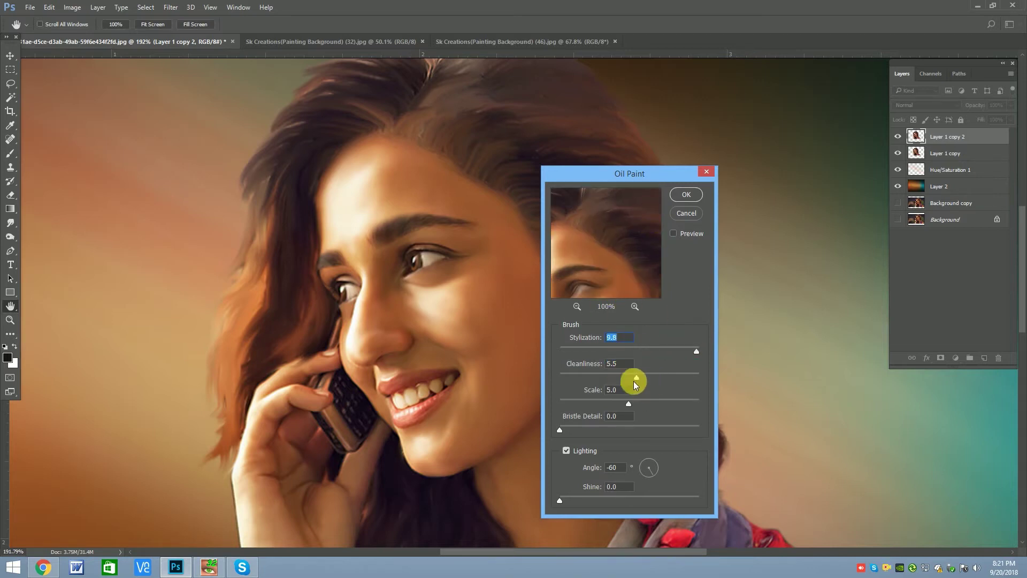
{"action": "left_click_drag", "start_coordinate": [649, 376], "coordinate": [699, 377]}
{"action": "left_click_drag", "start_coordinate": [614, 257], "coordinate": [614, 280]}
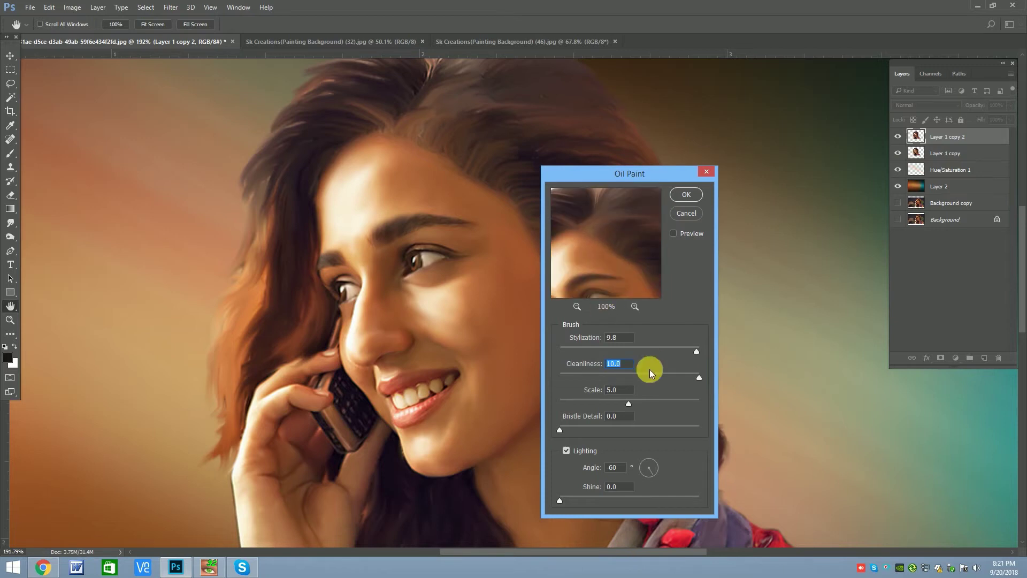
{"action": "left_click_drag", "start_coordinate": [625, 374], "coordinate": [623, 373]}
{"action": "type", "text": "5"}
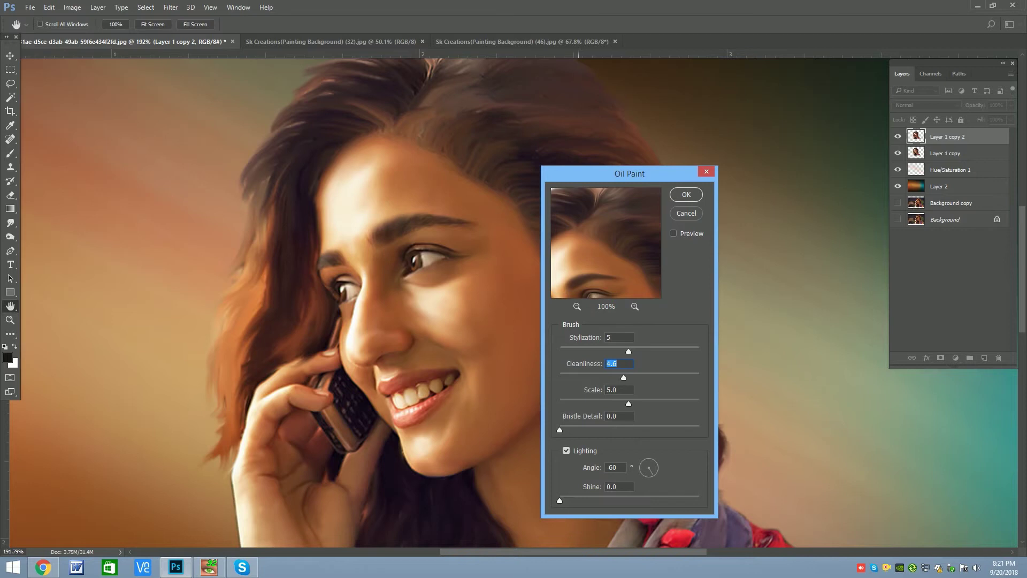
{"action": "left_click", "coordinate": [677, 202]}
Fit the image in view and give Layer 1 copy 2 an inverted hiding mask.
{"action": "key", "text": "ctrl+0"}
{"action": "key", "text": "v"}
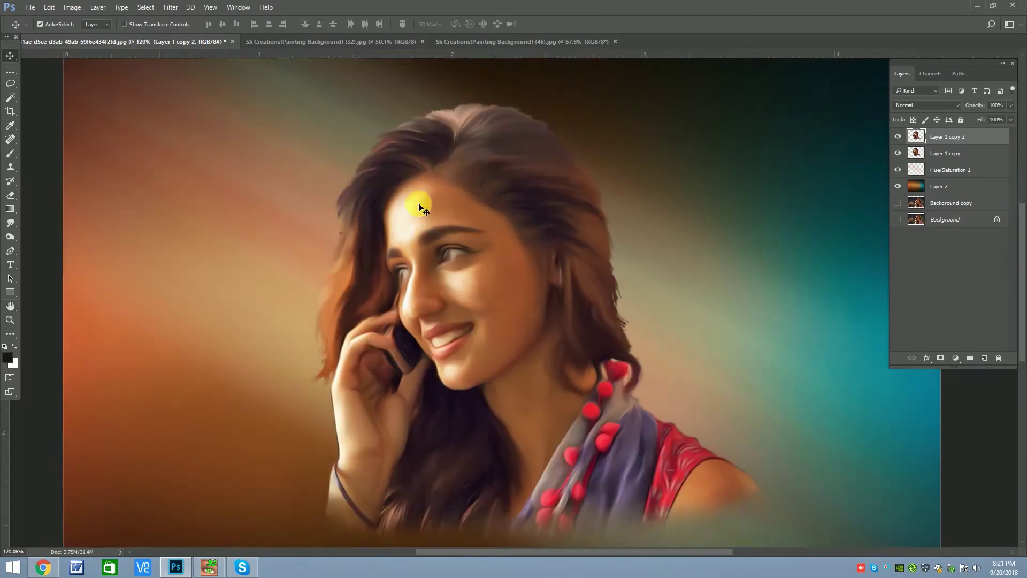
{"action": "left_click", "coordinate": [942, 358]}
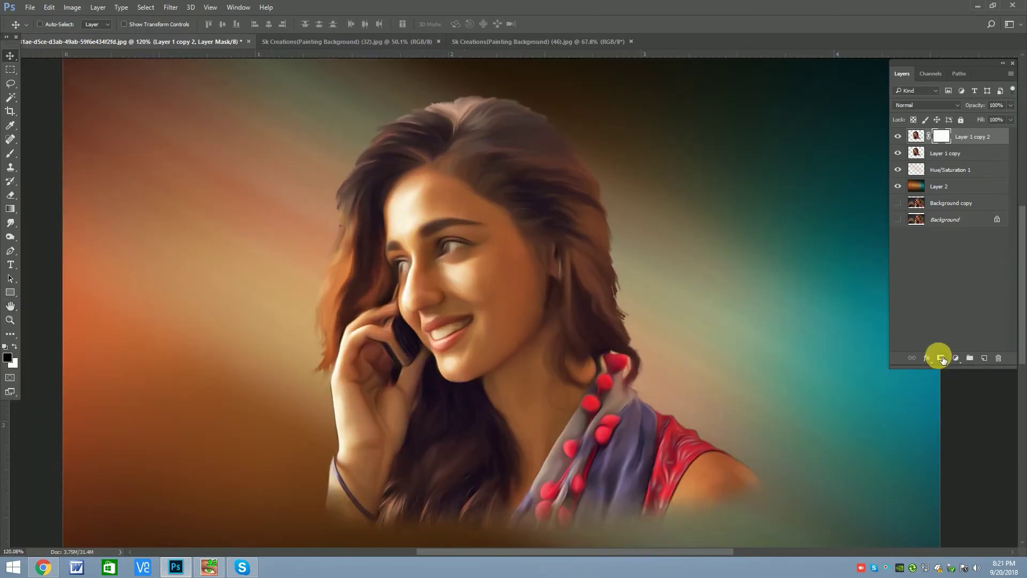
{"action": "key", "text": "ctrl+i"}
Paint white on the mask with the Brush to reveal hair along the hairline and crown.
{"action": "right_click", "coordinate": [10, 161]}
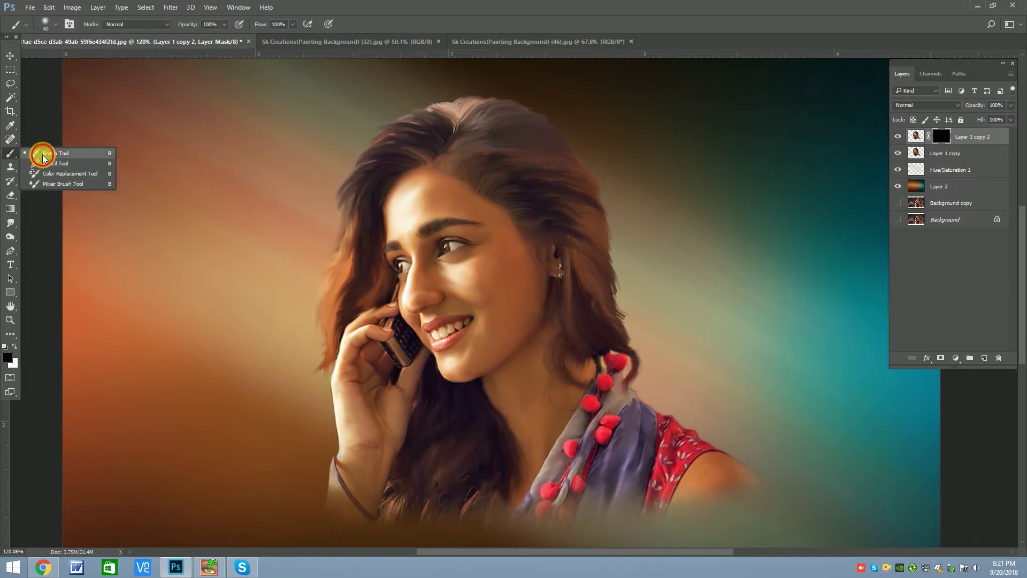
{"action": "left_click", "coordinate": [46, 156]}
{"action": "scroll", "coordinate": [485, 131], "scroll_direction": "up", "scroll_amount": 1}
{"action": "scroll", "coordinate": [312, 111], "scroll_direction": "up", "scroll_amount": 2}
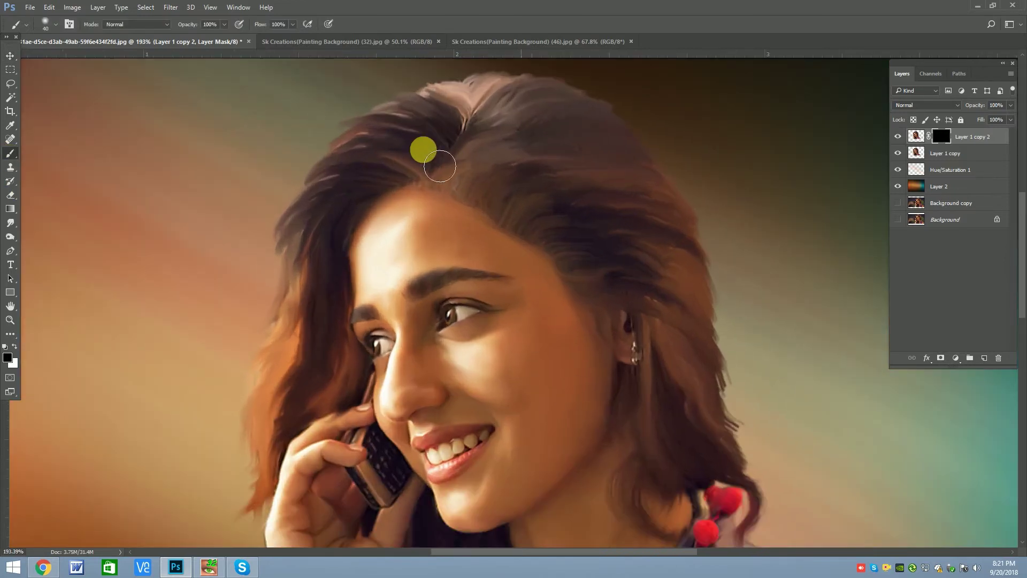
{"action": "left_click", "coordinate": [15, 346]}
{"action": "mouse_move", "coordinate": [434, 191]}
{"action": "left_mouse_down"}
{"action": "mouse_move", "coordinate": [399, 165]}
{"action": "mouse_move", "coordinate": [380, 172]}
{"action": "mouse_move", "coordinate": [339, 271]}
{"action": "mouse_move", "coordinate": [329, 274]}
{"action": "left_mouse_up"}
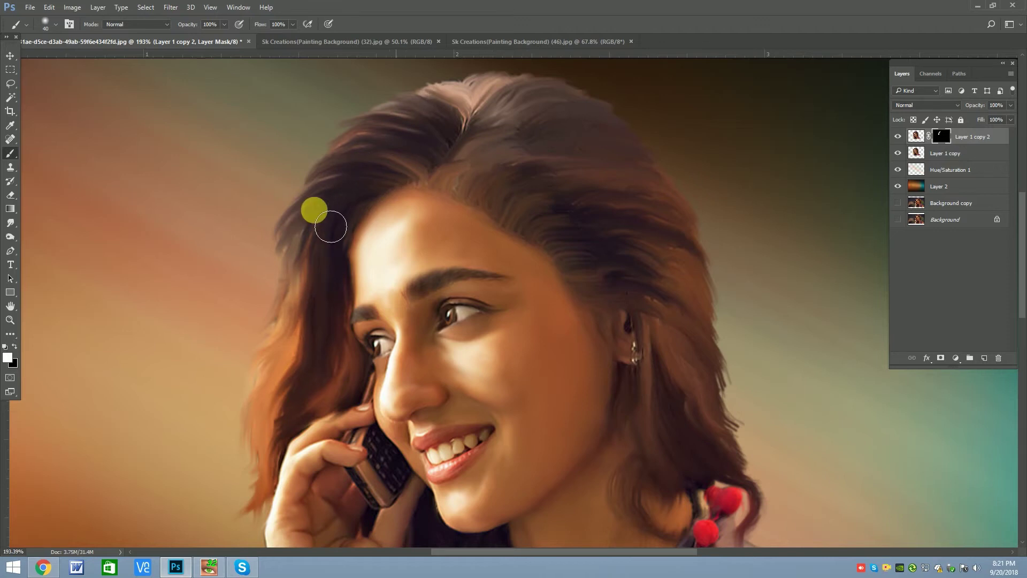
{"action": "scroll", "coordinate": [344, 226], "scroll_direction": "up", "scroll_amount": 1}
{"action": "key", "text": "bracketright"}
{"action": "mouse_move", "coordinate": [490, 147]}
{"action": "left_mouse_down"}
{"action": "mouse_move", "coordinate": [546, 218]}
{"action": "mouse_move", "coordinate": [605, 241]}
{"action": "mouse_move", "coordinate": [555, 144]}
{"action": "mouse_move", "coordinate": [505, 105]}
{"action": "left_mouse_up"}
Reveal the painted hair beside the ear and along the hair edge.
{"action": "key", "text": "bracketright"}
{"action": "scroll", "coordinate": [428, 129], "scroll_direction": "down", "scroll_amount": 12}
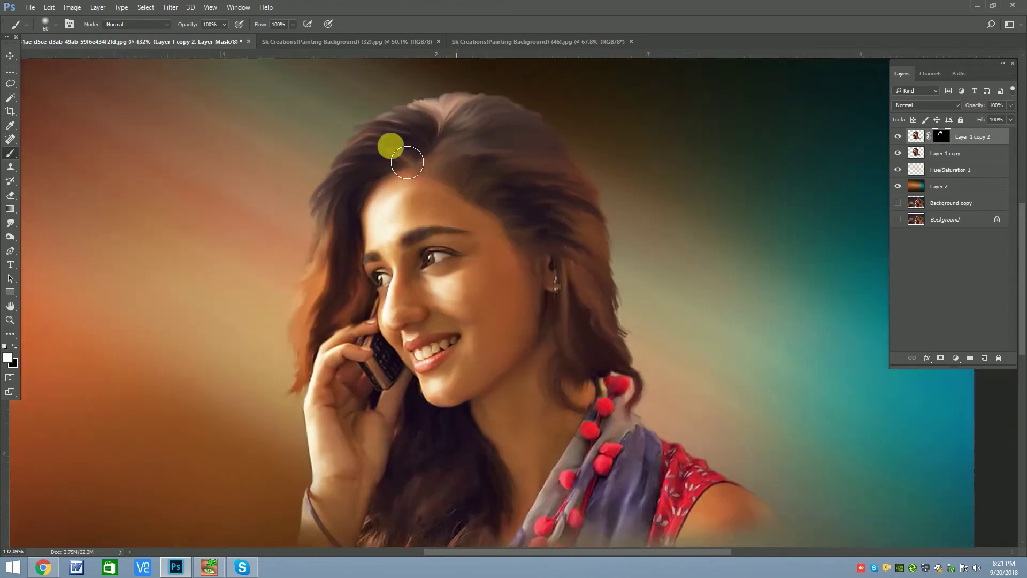
{"action": "scroll", "coordinate": [600, 268], "scroll_direction": "up", "scroll_amount": 11}
{"action": "key", "text": "bracketright"}
{"action": "key", "text": "bracketright"}
{"action": "mouse_move", "coordinate": [642, 369]}
{"action": "left_mouse_down"}
{"action": "mouse_move", "coordinate": [605, 330]}
{"action": "mouse_move", "coordinate": [587, 419]}
{"action": "mouse_move", "coordinate": [544, 410]}
{"action": "mouse_move", "coordinate": [602, 438]}
{"action": "mouse_move", "coordinate": [579, 427]}
{"action": "left_mouse_up"}
{"action": "key", "text": "bracketleft"}
{"action": "key", "text": "bracketleft"}
{"action": "key", "text": "bracketleft"}
{"action": "scroll", "coordinate": [579, 427], "scroll_direction": "down", "scroll_amount": 1}
{"action": "mouse_move", "coordinate": [614, 367]}
{"action": "left_mouse_down"}
{"action": "mouse_move", "coordinate": [664, 424]}
{"action": "mouse_move", "coordinate": [614, 222]}
{"action": "mouse_move", "coordinate": [518, 127]}
{"action": "mouse_move", "coordinate": [520, 232]}
{"action": "left_mouse_up"}
{"action": "scroll", "coordinate": [609, 284], "scroll_direction": "up", "scroll_amount": 2}
{"action": "scroll", "coordinate": [589, 267], "scroll_direction": "down", "scroll_amount": 3}
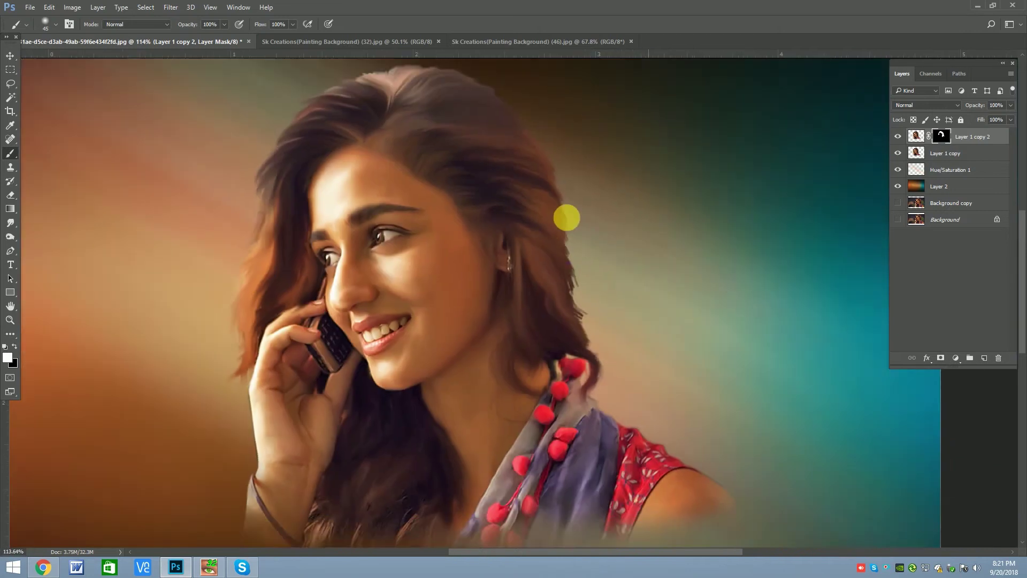
{"action": "scroll", "coordinate": [566, 225], "scroll_direction": "up", "scroll_amount": 2}
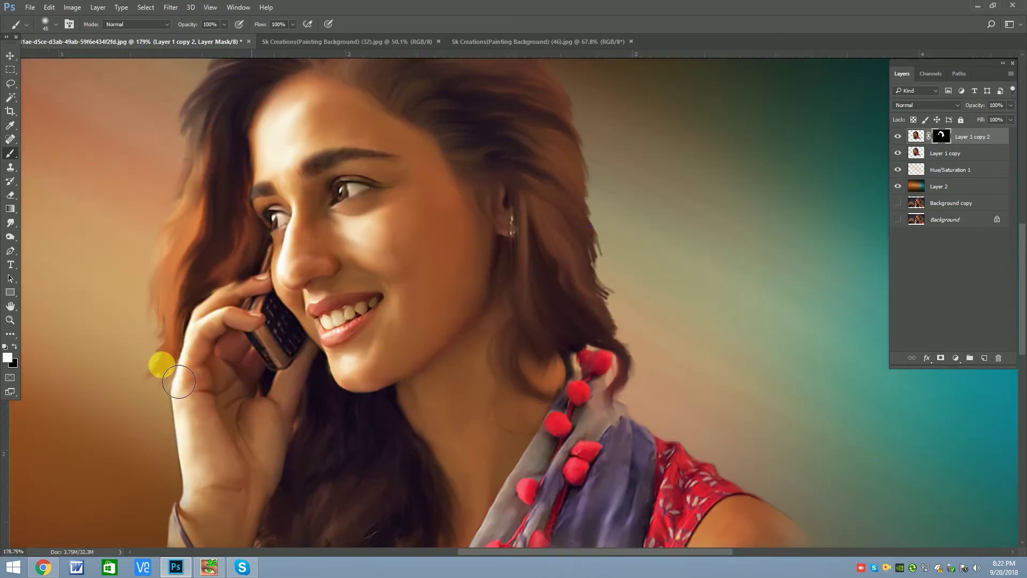
{"action": "scroll", "coordinate": [160, 328], "scroll_direction": "up", "scroll_amount": 1, "text": "alt"}
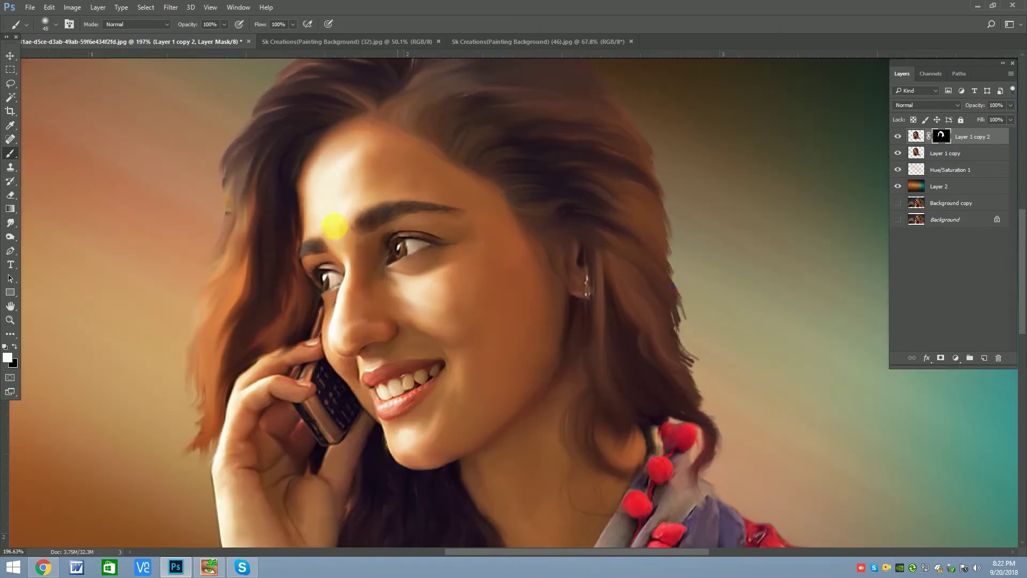
{"action": "scroll", "coordinate": [332, 222], "scroll_direction": "down", "scroll_amount": 3, "text": "alt"}
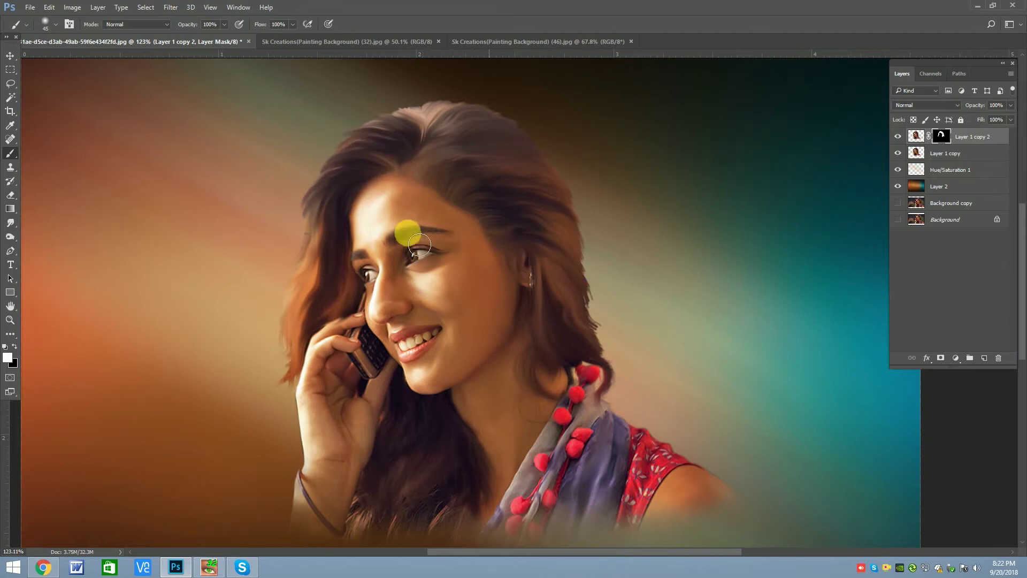
Restore full brush opacity and paint finer mask detail over the hair near the eye.
{"action": "key", "text": "bracketleft"}
{"action": "key", "text": "bracketleft"}
{"action": "key", "text": "bracketleft"}
{"action": "scroll", "coordinate": [444, 230], "scroll_direction": "up", "scroll_amount": 5, "text": "alt"}
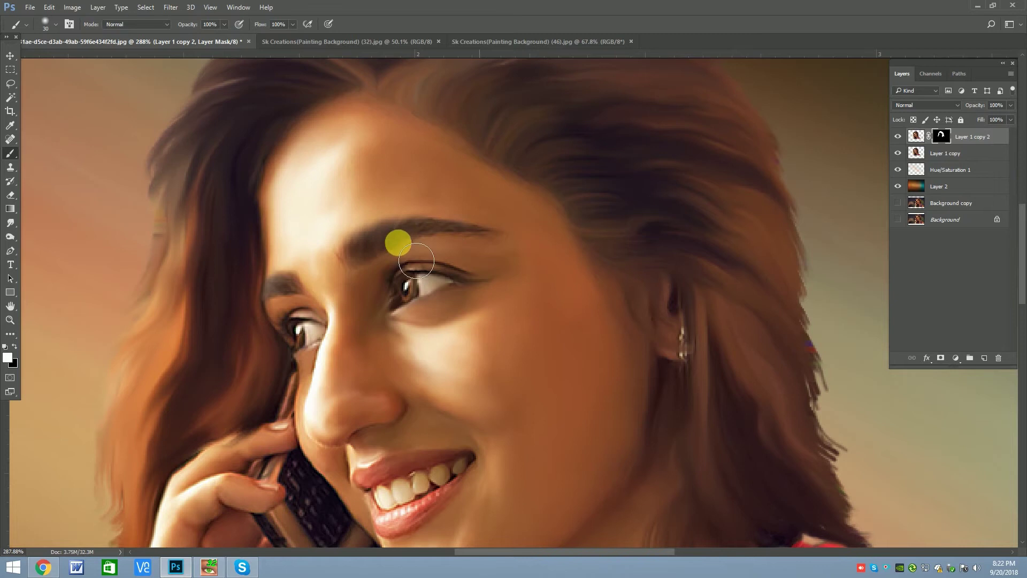
{"action": "key", "text": "bracketleft"}
{"action": "key", "text": "bracketleft"}
{"action": "key", "text": "bracketleft"}
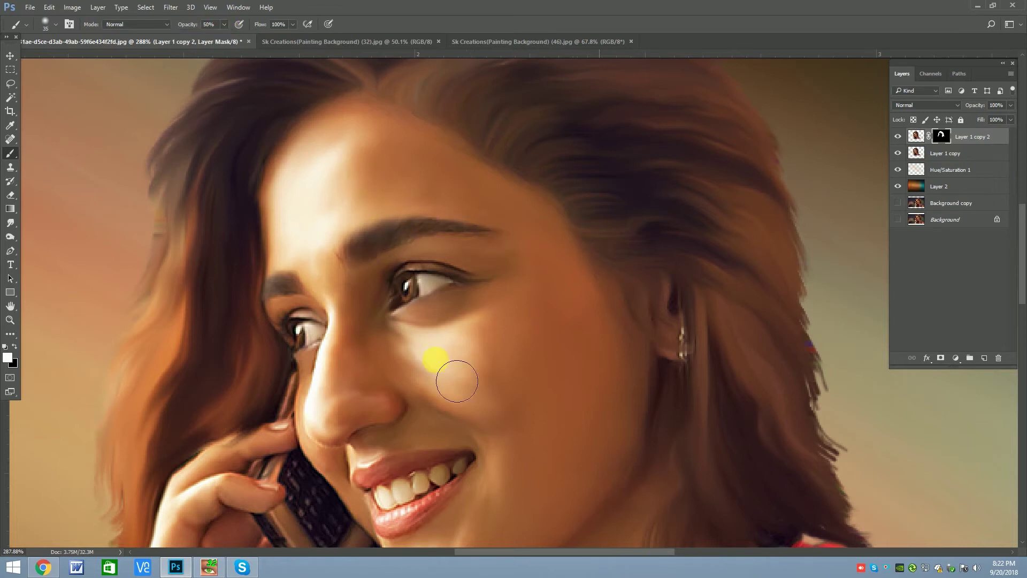
{"action": "scroll", "coordinate": [456, 381], "scroll_direction": "down", "scroll_amount": 5, "text": "alt"}
{"action": "scroll", "coordinate": [514, 381], "scroll_direction": "up", "scroll_amount": 4, "text": "alt"}
{"action": "key", "text": "bracketright"}
{"action": "key", "text": "bracketright"}
{"action": "key", "text": "bracketright"}
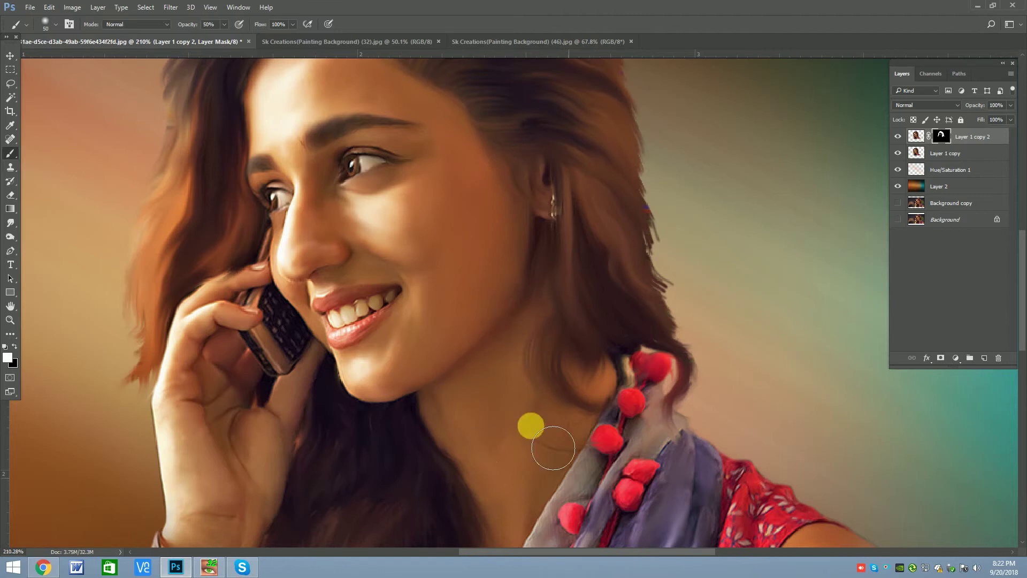
{"action": "scroll", "coordinate": [553, 448], "scroll_direction": "down", "scroll_amount": 5, "text": "alt"}
{"action": "scroll", "coordinate": [447, 394], "scroll_direction": "up", "scroll_amount": 4, "text": "alt"}
{"action": "left_click_drag", "start_coordinate": [224, 25], "coordinate": [240, 33]}
{"action": "key", "text": "bracketright"}
{"action": "key", "text": "bracketright"}
{"action": "mouse_move", "coordinate": [390, 356]}
{"action": "left_mouse_down"}
{"action": "mouse_move", "coordinate": [472, 422]}
{"action": "mouse_move", "coordinate": [385, 496]}
{"action": "mouse_move", "coordinate": [274, 435]}
{"action": "left_mouse_up"}
Paint the mask along the scarf edge with a smaller brush.
{"action": "key", "text": "bracketleft"}
{"action": "key", "text": "bracketleft"}
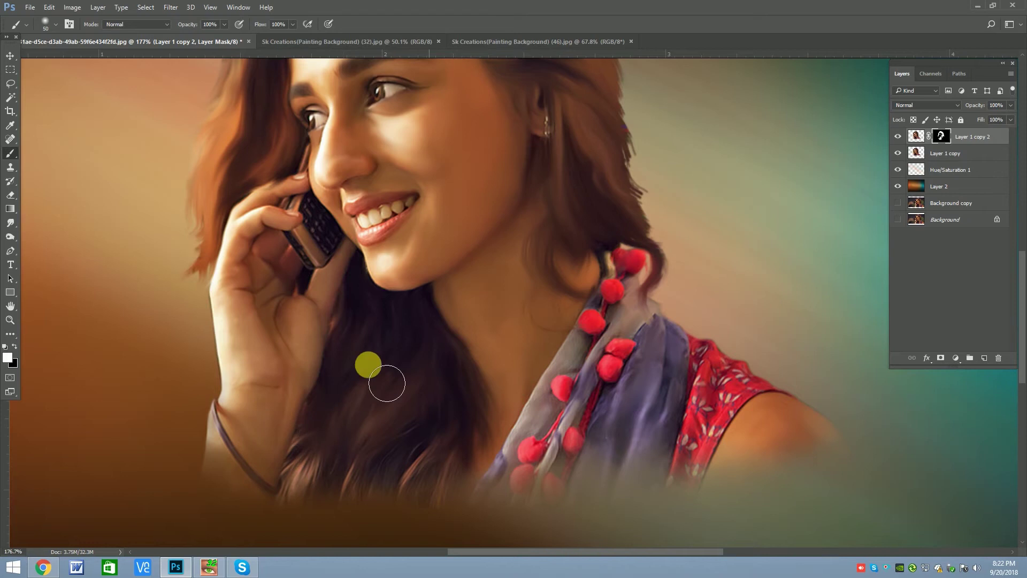
{"action": "scroll", "coordinate": [387, 383], "scroll_direction": "up", "scroll_amount": 3, "text": "alt"}
{"action": "key", "text": "bracketleft"}
{"action": "key", "text": "bracketleft"}
{"action": "key", "text": "bracketleft"}
{"action": "key", "text": "bracketleft"}
{"action": "key", "text": "bracketleft"}
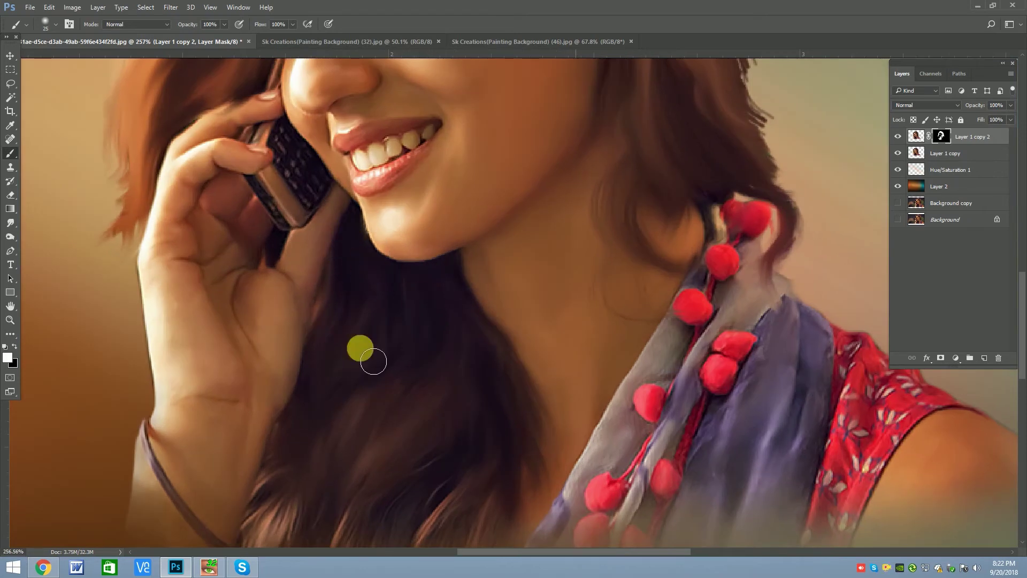
{"action": "scroll", "coordinate": [375, 398], "scroll_direction": "down", "scroll_amount": 2, "text": "alt"}
{"action": "key", "text": "bracketright"}
{"action": "left_click_drag", "start_coordinate": [569, 290], "coordinate": [593, 339]}
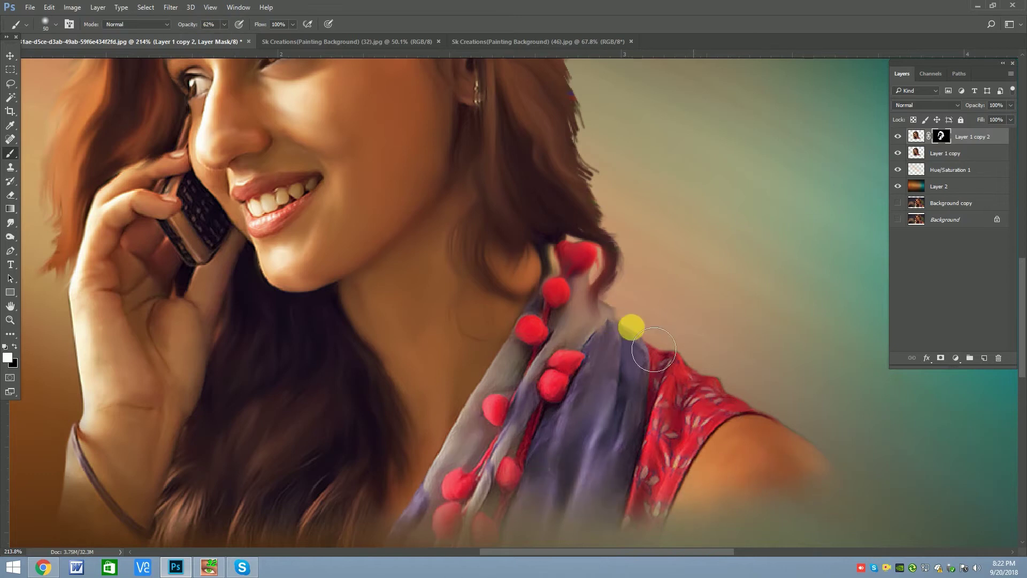
{"action": "scroll", "coordinate": [534, 116], "scroll_direction": "up", "scroll_amount": 2}
{"action": "scroll", "coordinate": [533, 117], "scroll_direction": "right", "scroll_amount": 1}
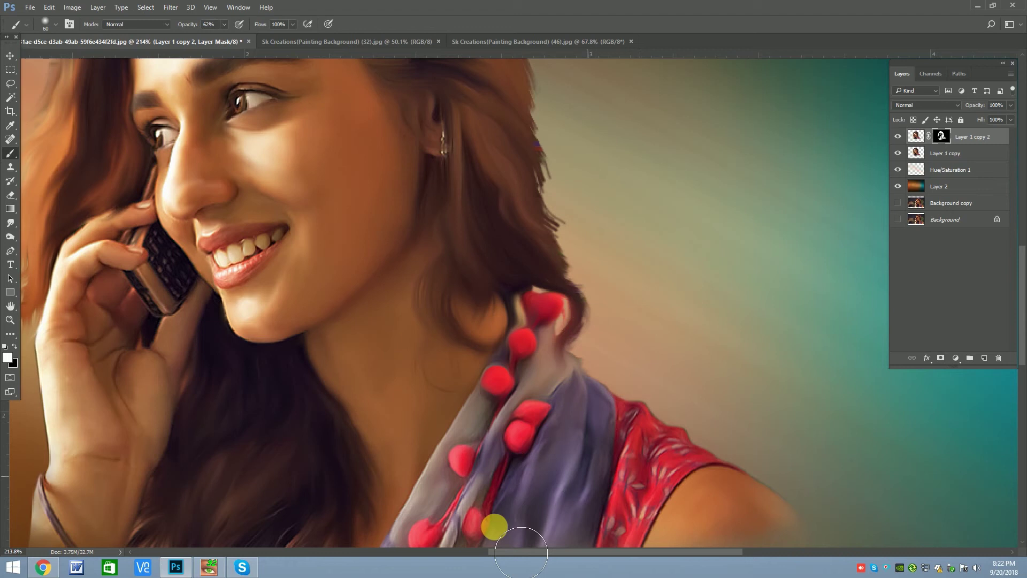
{"action": "scroll", "coordinate": [442, 298], "scroll_direction": "down", "scroll_amount": 3, "text": "alt"}
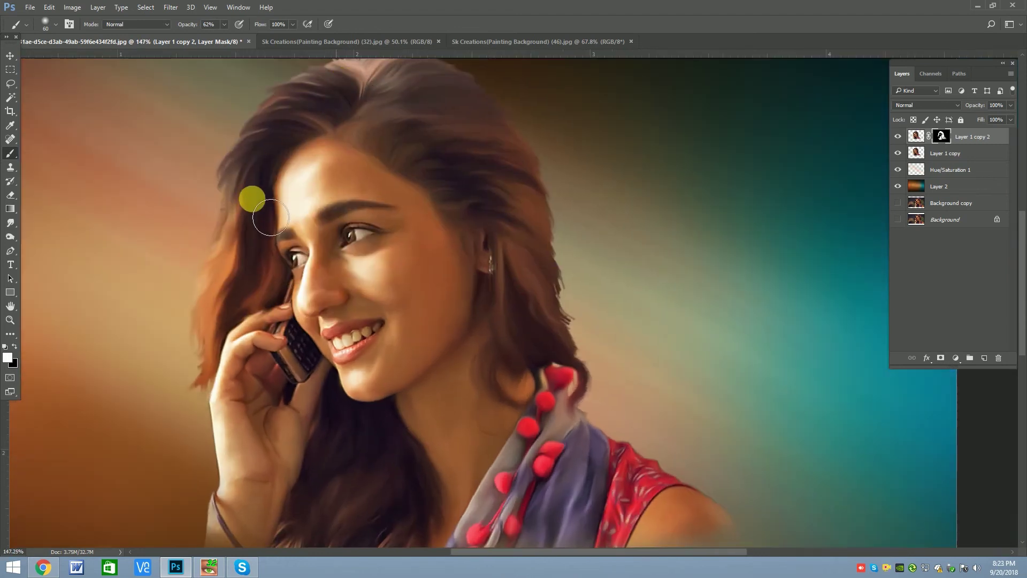
{"action": "scroll", "coordinate": [298, 219], "scroll_direction": "up", "scroll_amount": 2, "text": "alt"}
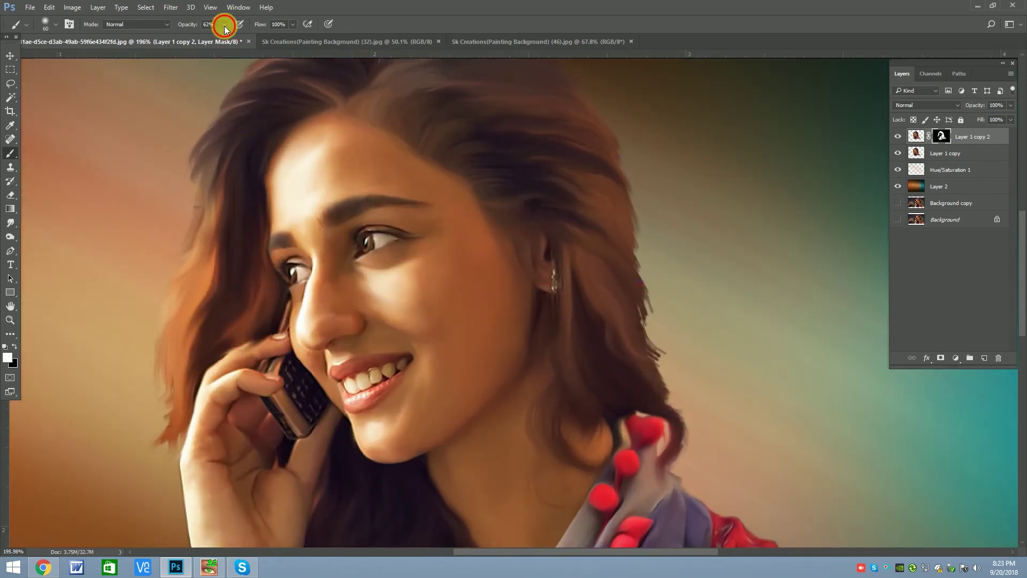
{"action": "scroll", "coordinate": [309, 339], "scroll_direction": "down", "scroll_amount": 1}
Set the brush to 21% opacity and reveal the eyes and smile with small mask strokes.
{"action": "key", "text": "2"}
{"action": "key", "text": "1"}
{"action": "key", "text": "bracketleft"}
{"action": "scroll", "coordinate": [356, 149], "scroll_direction": "left", "scroll_amount": 1}
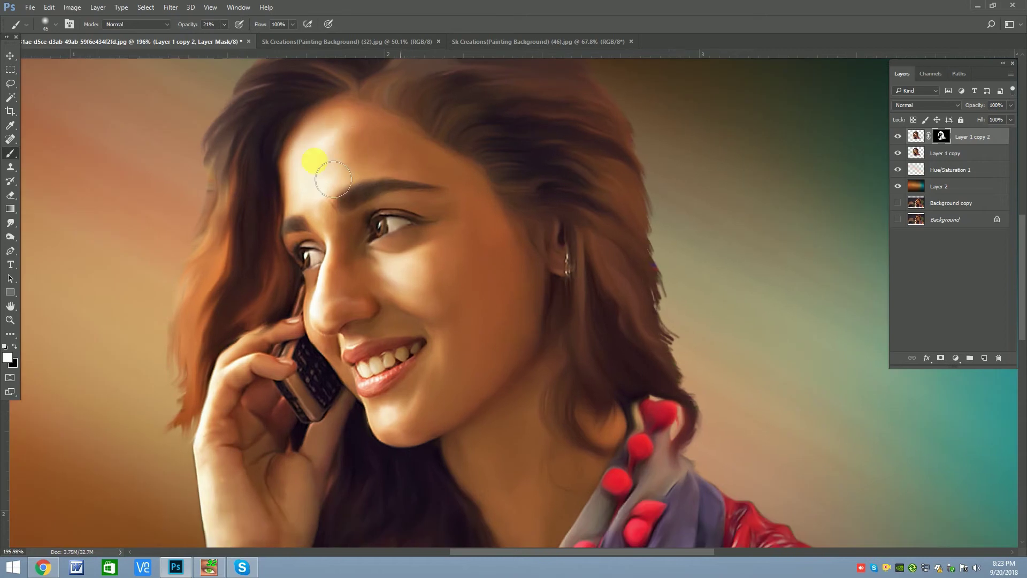
{"action": "key", "text": "bracketleft"}
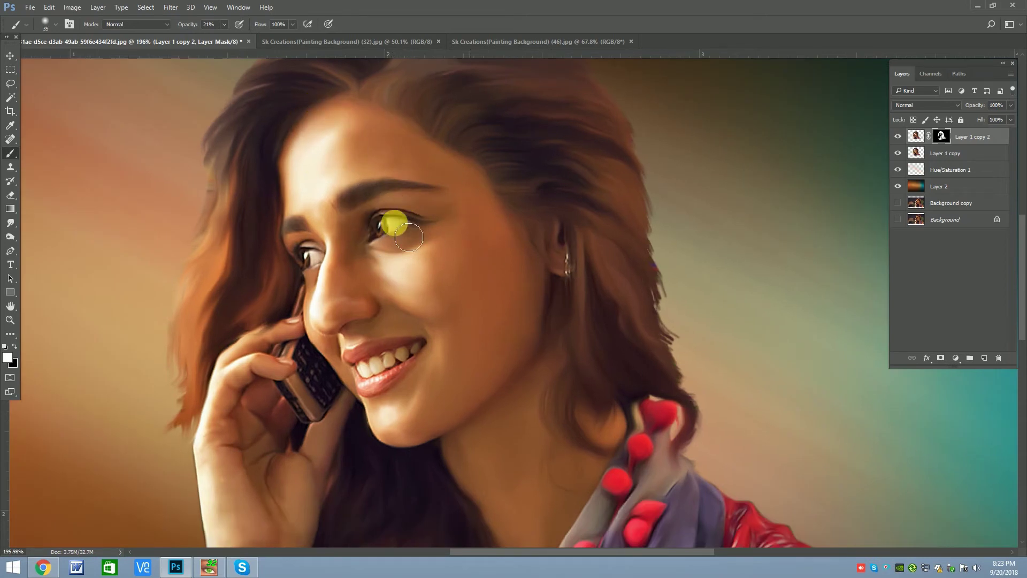
{"action": "key", "text": "bracketleft"}
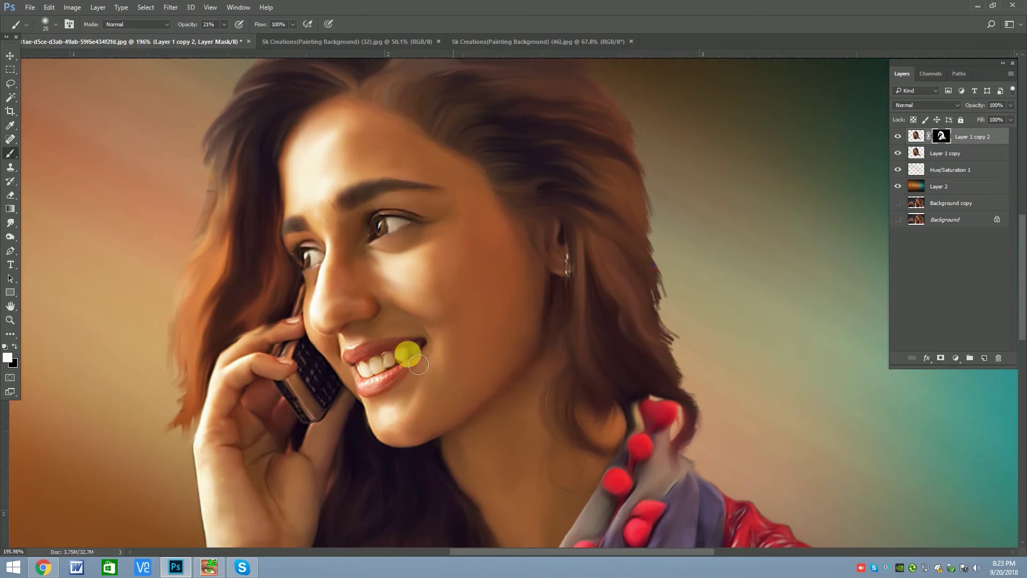
{"action": "key", "text": "bracketright"}
Use a larger brush to reveal the phone hand and scarf in the portrait mask.
{"action": "scroll", "coordinate": [424, 176], "scroll_direction": "down", "scroll_amount": 3, "text": "alt"}
{"action": "scroll", "coordinate": [404, 269], "scroll_direction": "down", "scroll_amount": 1, "text": "alt"}
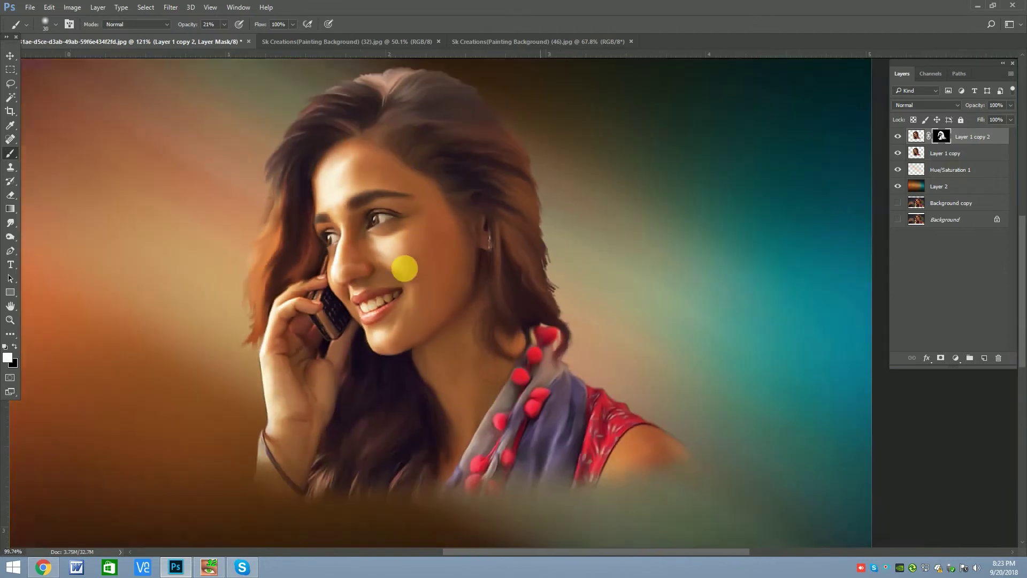
{"action": "scroll", "coordinate": [332, 353], "scroll_direction": "up", "scroll_amount": 3, "text": "alt"}
{"action": "key", "text": "bracketright"}
{"action": "key", "text": "bracketright"}
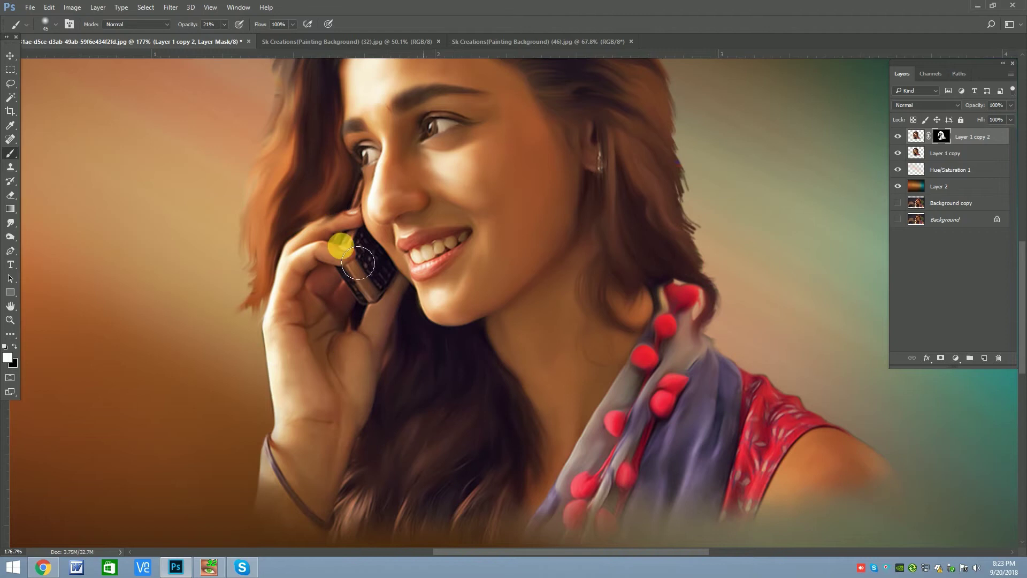
{"action": "scroll", "coordinate": [348, 477], "scroll_direction": "down", "scroll_amount": 1, "text": "alt"}
{"action": "key", "text": "bracketright"}
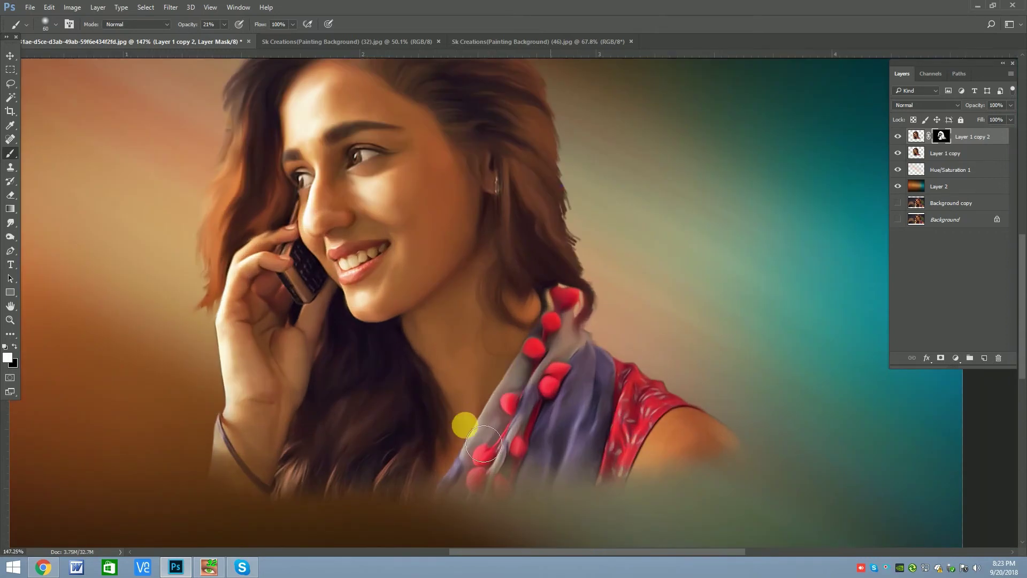
{"action": "scroll", "coordinate": [460, 434], "scroll_direction": "down", "scroll_amount": 2, "text": "alt"}
{"action": "scroll", "coordinate": [497, 332], "scroll_direction": "down", "scroll_amount": 2, "text": "alt"}
{"action": "scroll", "coordinate": [492, 235], "scroll_direction": "up", "scroll_amount": 2, "text": "alt"}
{"action": "scroll", "coordinate": [498, 267], "scroll_direction": "up", "scroll_amount": 1, "text": "alt"}
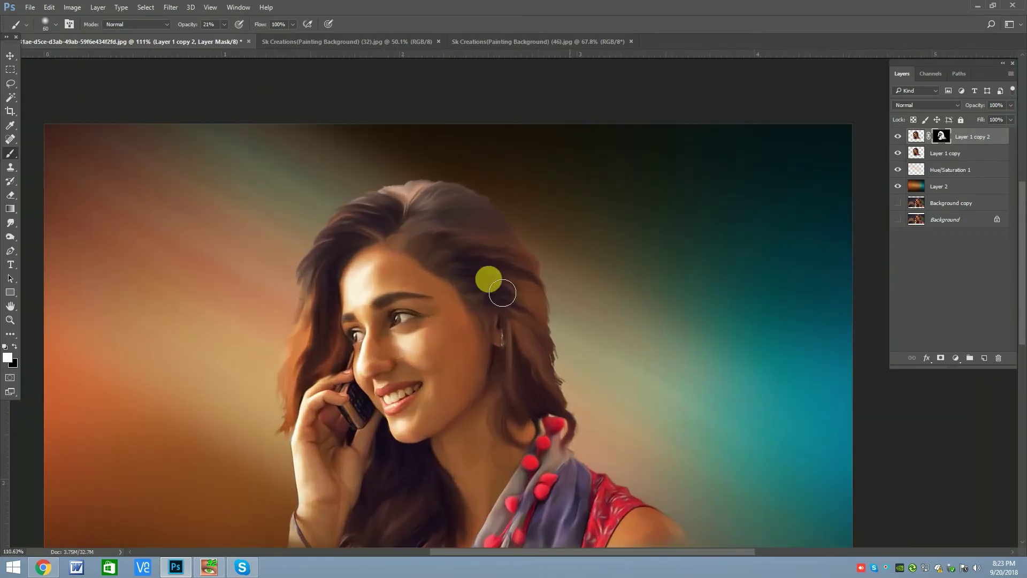
{"action": "scroll", "coordinate": [492, 286], "scroll_direction": "down", "scroll_amount": 1, "text": "alt"}
{"action": "scroll", "coordinate": [444, 278], "scroll_direction": "down", "scroll_amount": 1, "text": "alt"}
{"action": "scroll", "coordinate": [458, 241], "scroll_direction": "down", "scroll_amount": 1, "text": "alt"}
Add an empty Layer 3 and sample the scarf pom-pom red as the paint colour.
{"action": "key", "text": "v"}
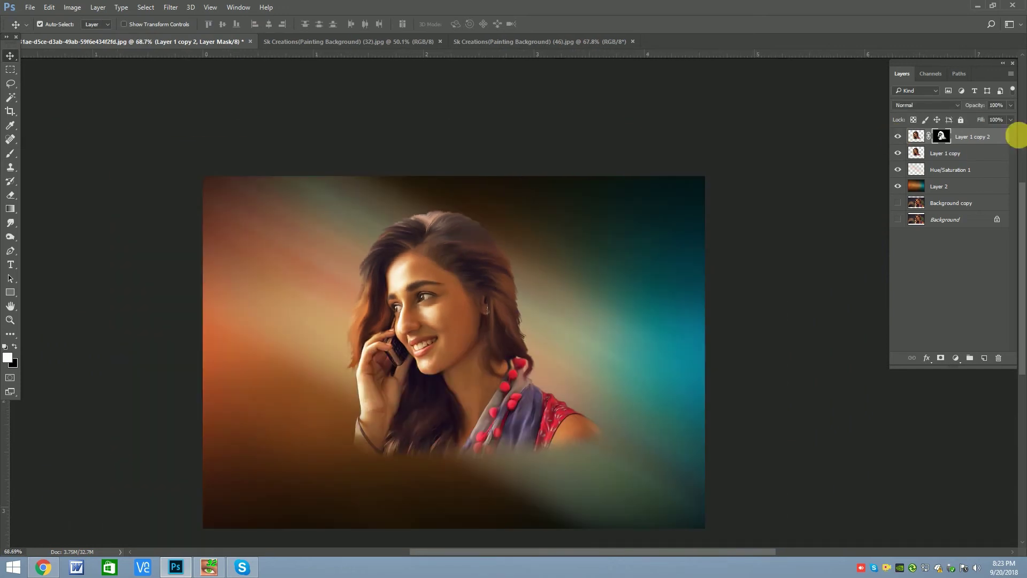
{"action": "left_click", "coordinate": [984, 358]}
{"action": "left_click", "coordinate": [8, 357]}
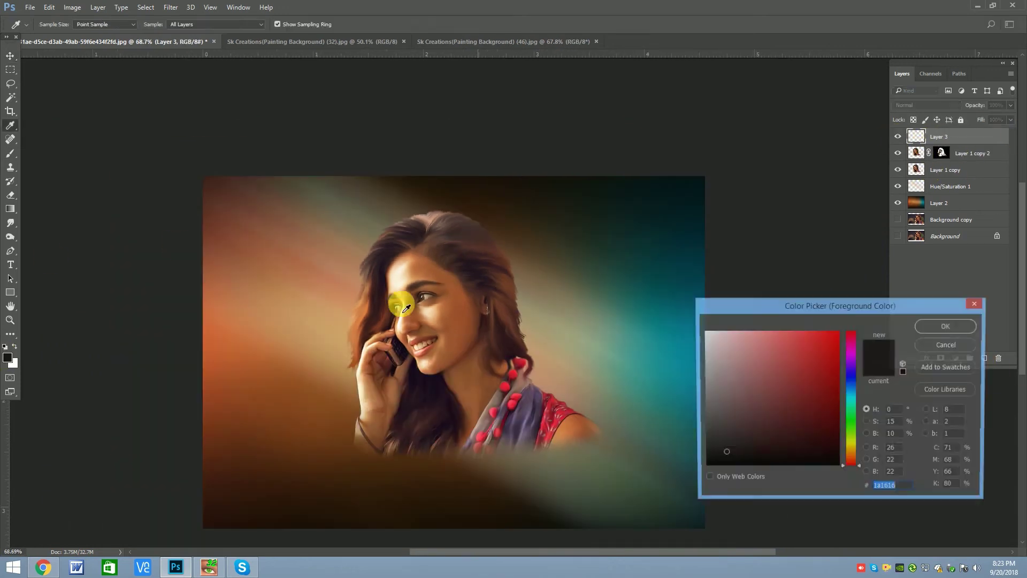
{"action": "left_click", "coordinate": [520, 413]}
{"action": "left_click", "coordinate": [947, 326]}
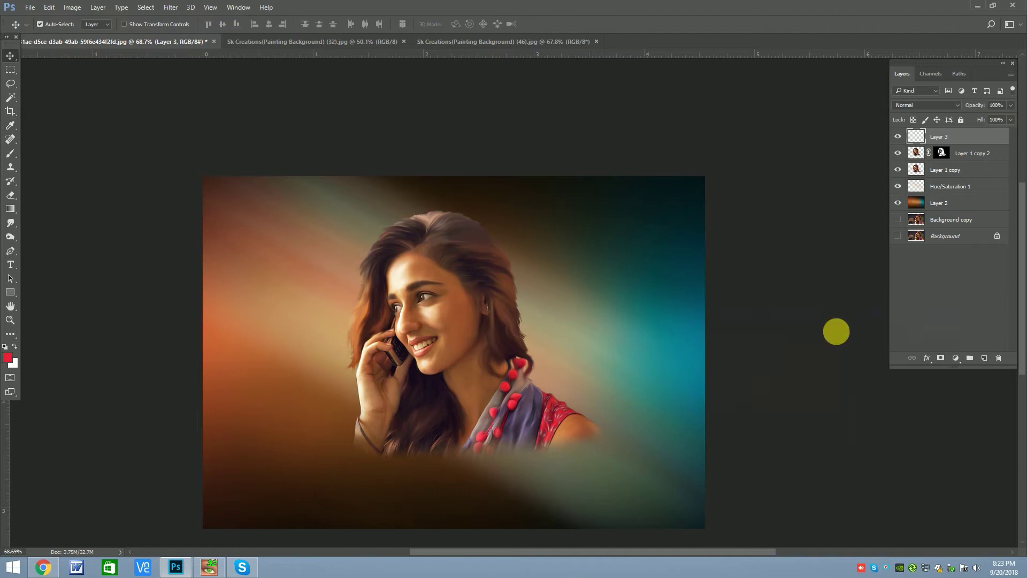
{"action": "left_click", "coordinate": [7, 357]}
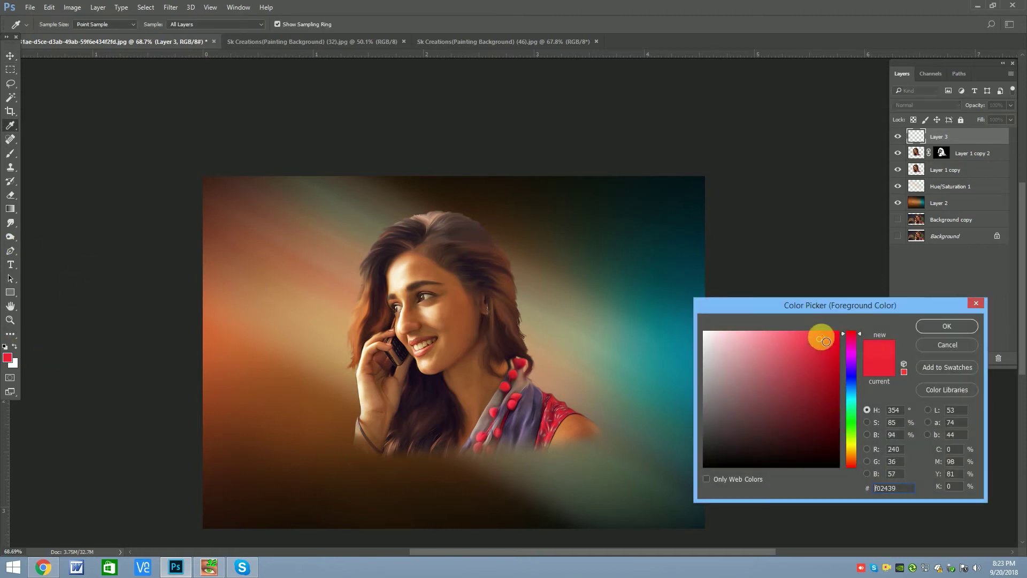
{"action": "left_click", "coordinate": [945, 326]}
Clip Layer 3 to the portrait, raise brush opacity, and paint red over the hair top.
{"action": "left_click", "coordinate": [7, 155]}
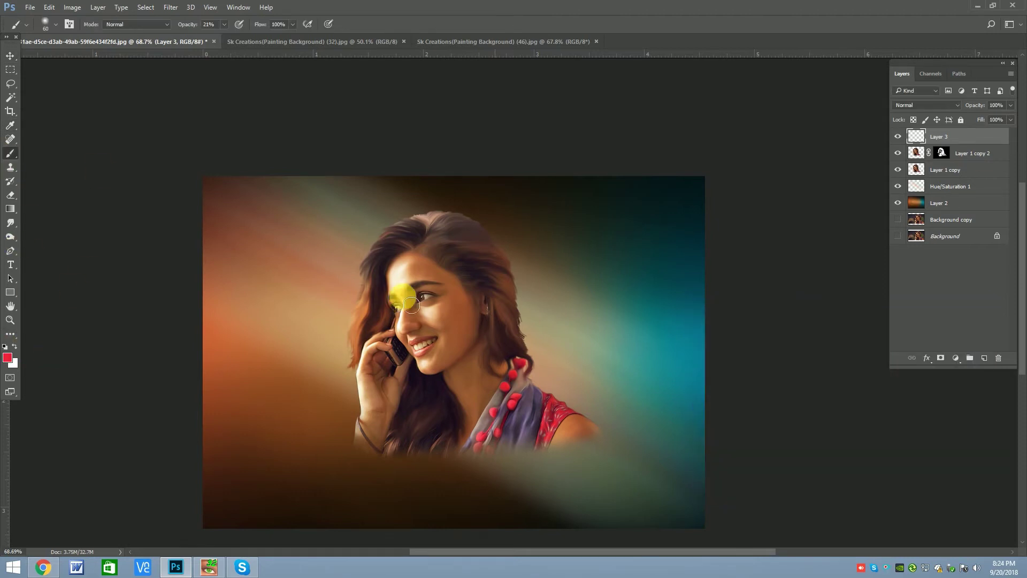
{"action": "scroll", "coordinate": [398, 292], "scroll_direction": "up", "scroll_amount": 2, "text": "alt"}
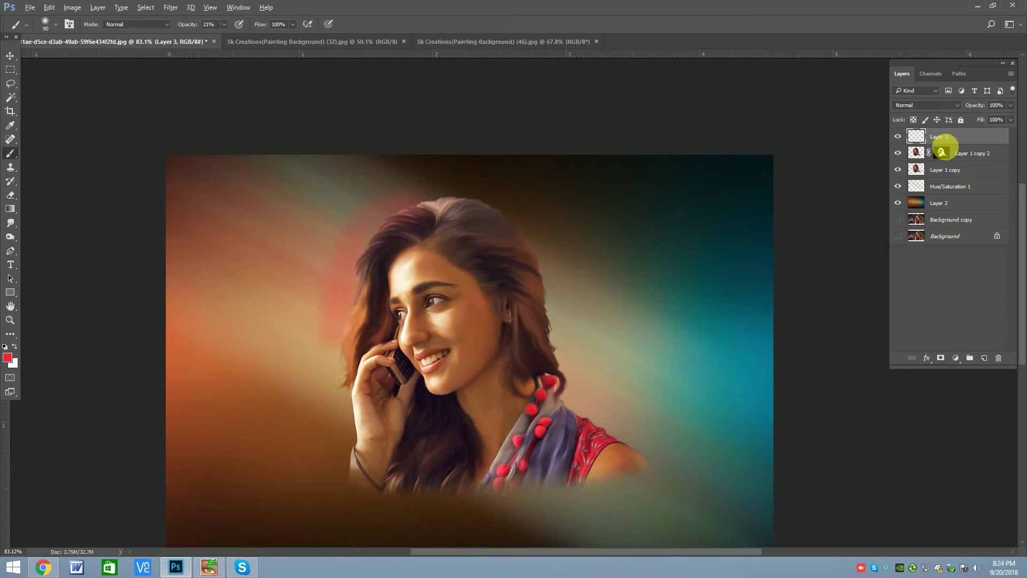
{"action": "left_click", "coordinate": [945, 145], "text": "alt"}
{"action": "left_click_drag", "start_coordinate": [227, 36], "coordinate": [246, 37]}
{"action": "left_click_drag", "start_coordinate": [396, 218], "coordinate": [354, 306]}
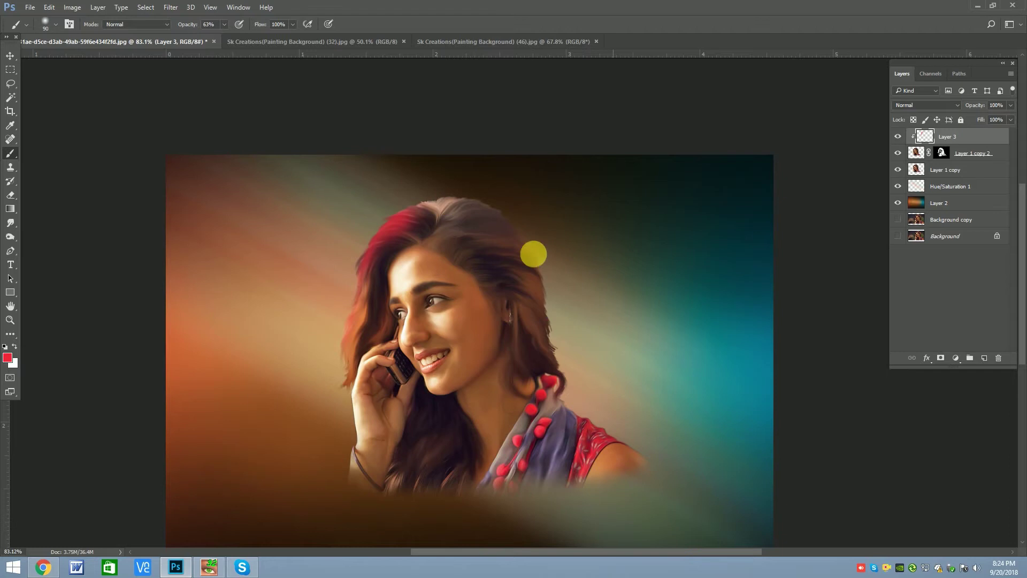
Pick a purple shade and paint it along the right edge and top of the hair.
{"action": "left_click", "coordinate": [8, 357]}
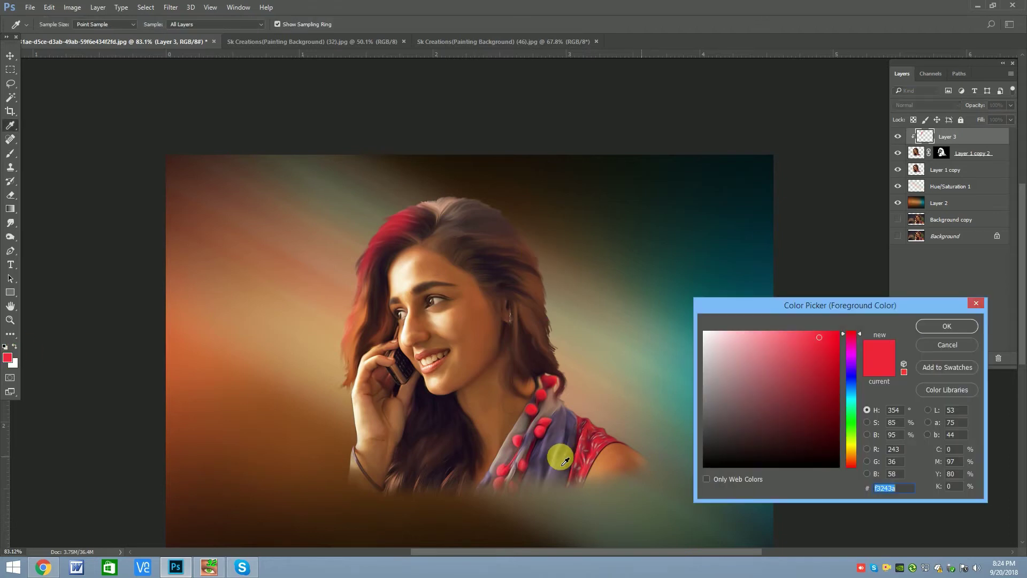
{"action": "left_click", "coordinate": [850, 365]}
{"action": "left_click", "coordinate": [820, 378]}
{"action": "key", "text": "Return"}
{"action": "left_click_drag", "start_coordinate": [517, 225], "coordinate": [567, 338]}
{"action": "mouse_move", "coordinate": [508, 228]}
{"action": "left_mouse_down"}
{"action": "mouse_move", "coordinate": [452, 177]}
{"action": "mouse_move", "coordinate": [426, 183]}
{"action": "left_mouse_up"}
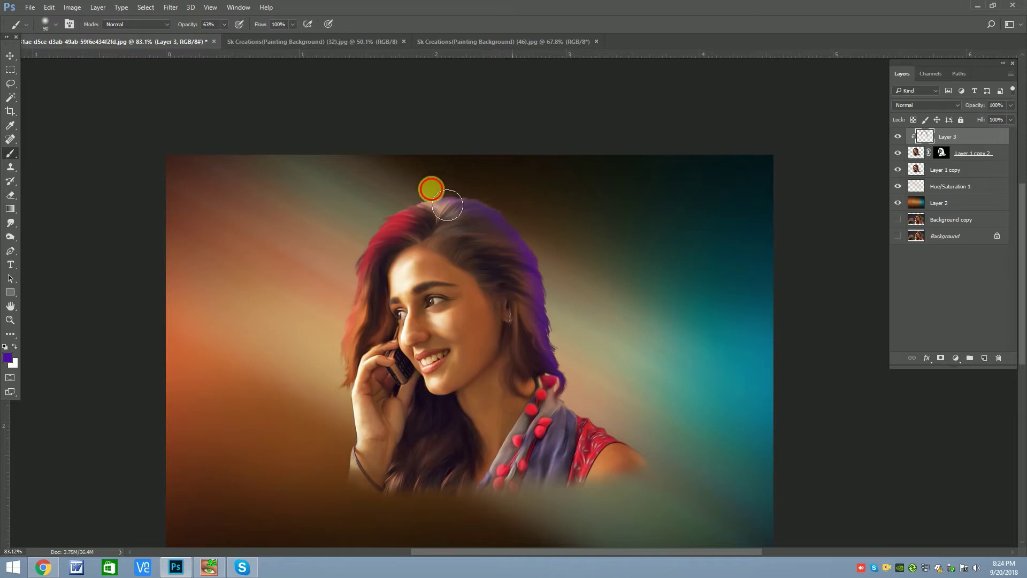
Resample red from the hair and set Layer 3 to Soft Light blending.
{"action": "left_click", "coordinate": [8, 357]}
{"action": "left_click", "coordinate": [379, 233]}
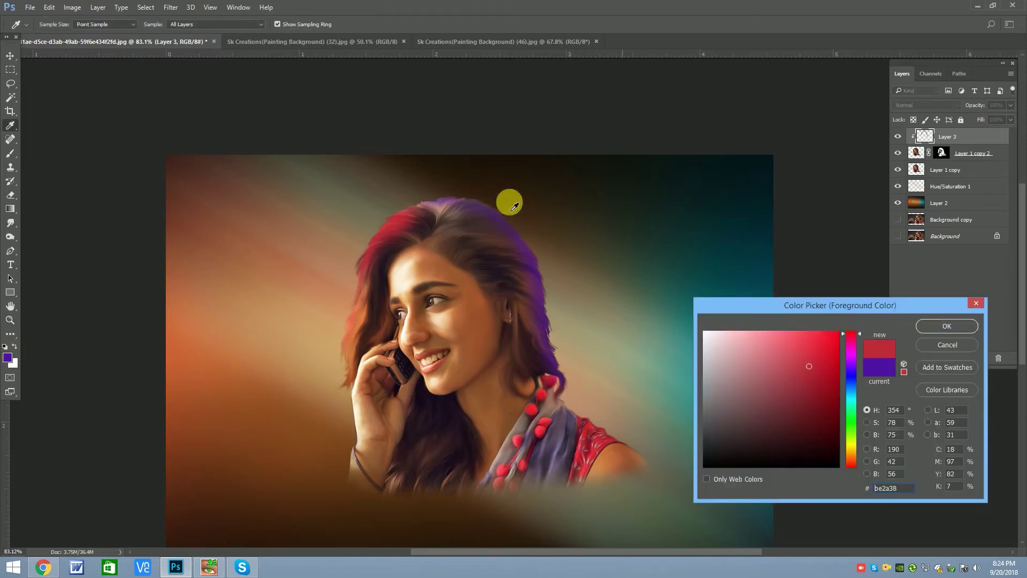
{"action": "left_click", "coordinate": [947, 326]}
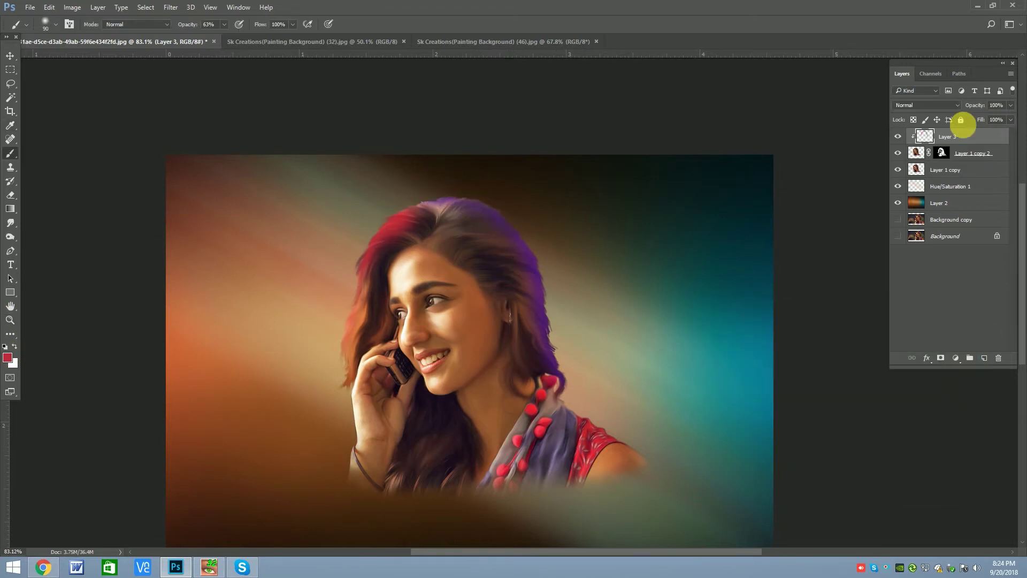
{"action": "left_click", "coordinate": [923, 107]}
{"action": "left_click", "coordinate": [909, 206]}
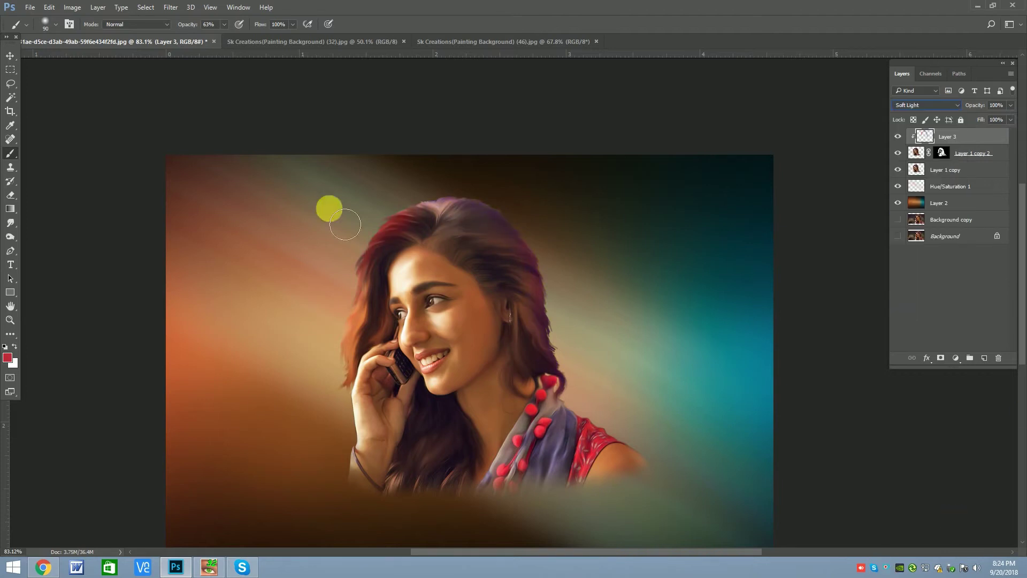
Take the red of her dress as the brush's paint colour.
{"action": "left_click", "coordinate": [8, 357]}
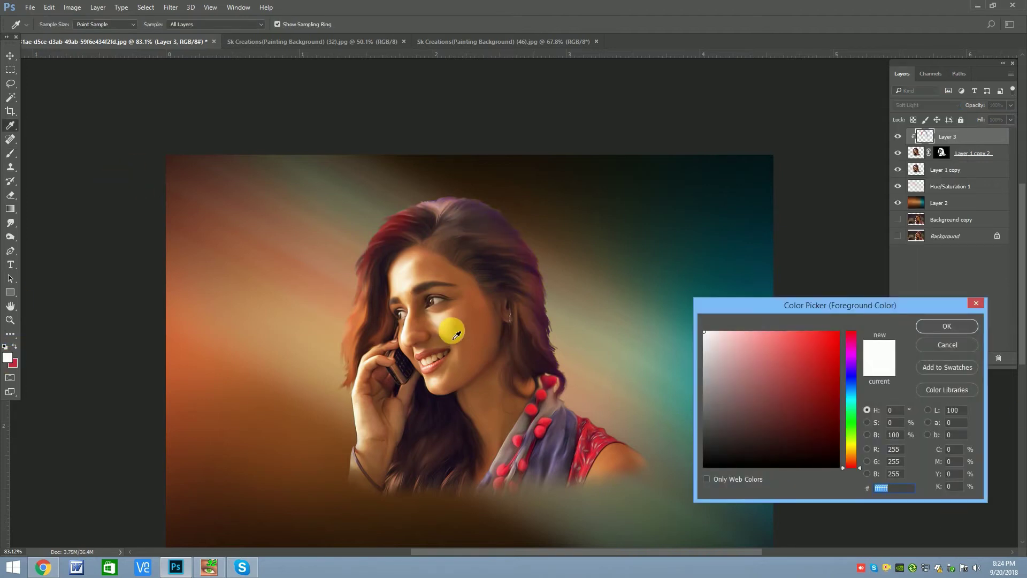
{"action": "left_click", "coordinate": [592, 451]}
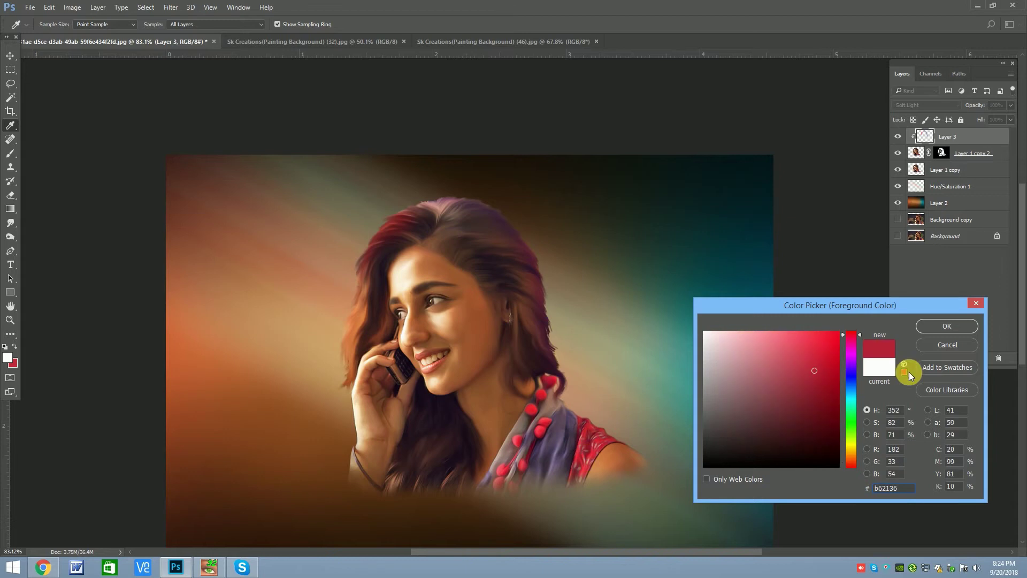
{"action": "left_click", "coordinate": [947, 326]}
{"action": "key", "text": "b"}
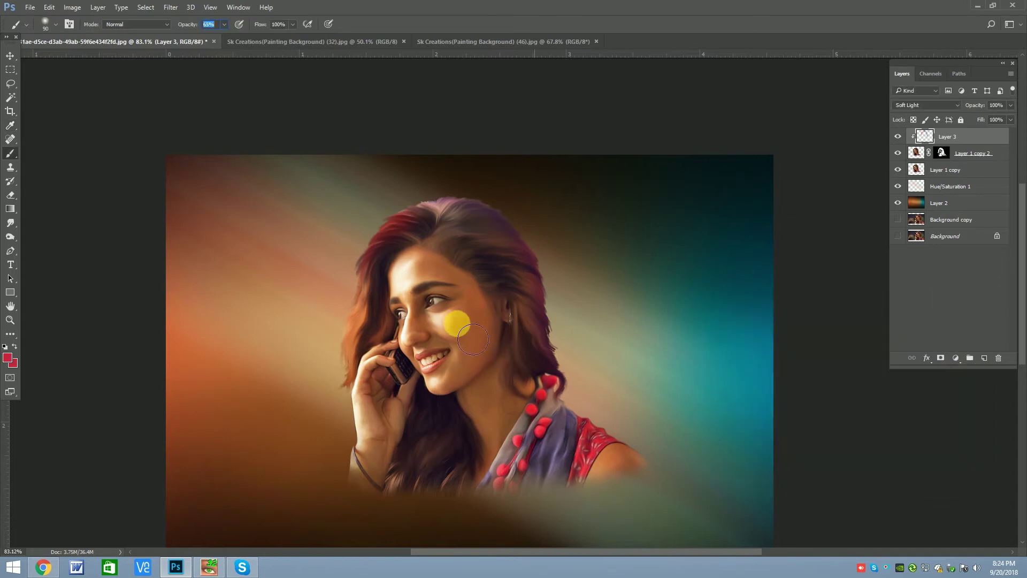
Add Layer 4, brush a red blush on her cheek, and set it to Soft Light.
{"action": "left_click", "coordinate": [984, 358]}
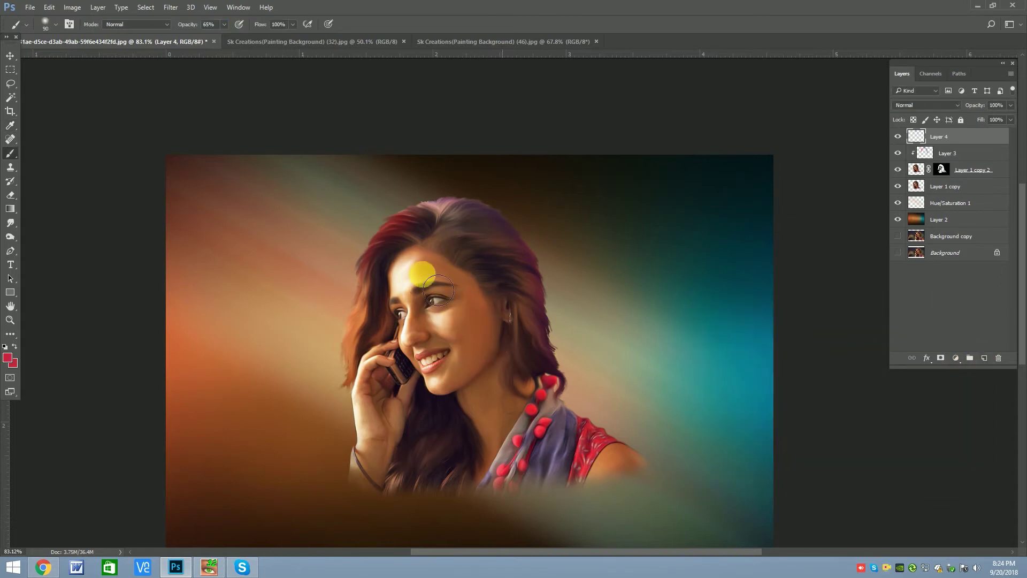
{"action": "left_click_drag", "start_coordinate": [468, 333], "coordinate": [474, 348]}
{"action": "left_click", "coordinate": [901, 107]}
{"action": "left_click", "coordinate": [910, 215]}
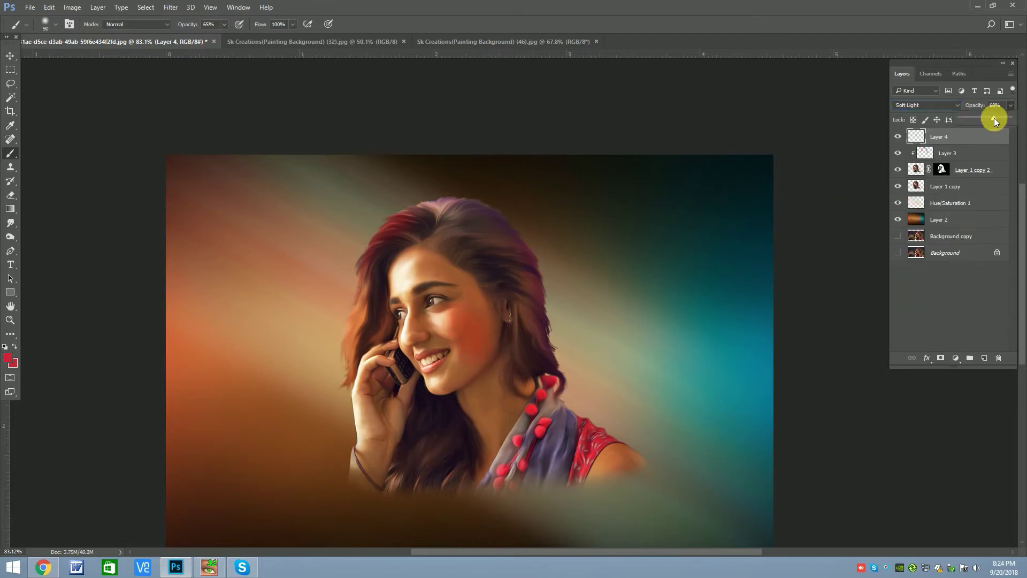
Choose purple ae2fe6 as the paint colour and add an empty Layer 5.
{"action": "left_click", "coordinate": [7, 357]}
{"action": "left_click", "coordinate": [542, 440]}
{"action": "left_click", "coordinate": [810, 345]}
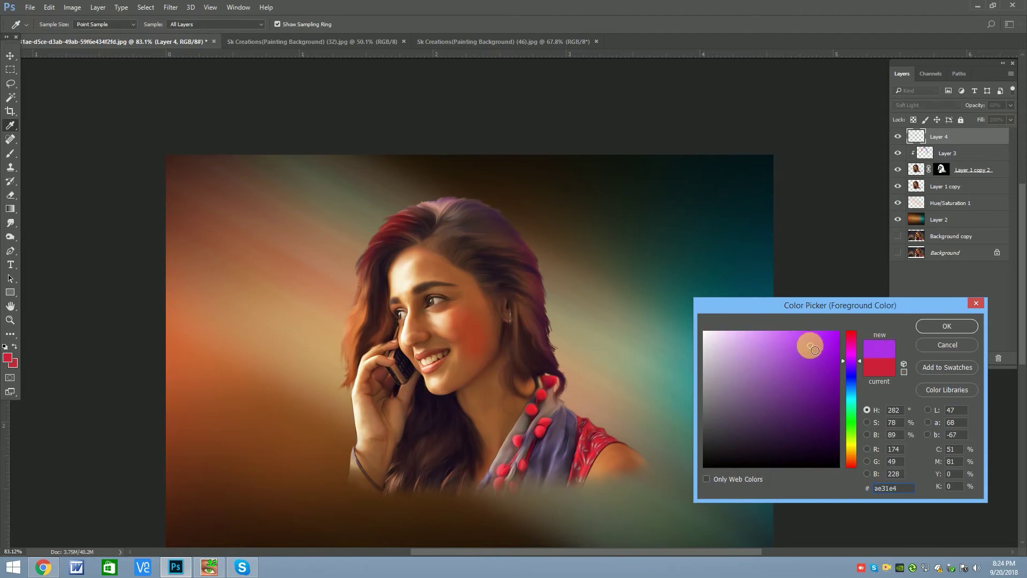
{"action": "left_click", "coordinate": [973, 324]}
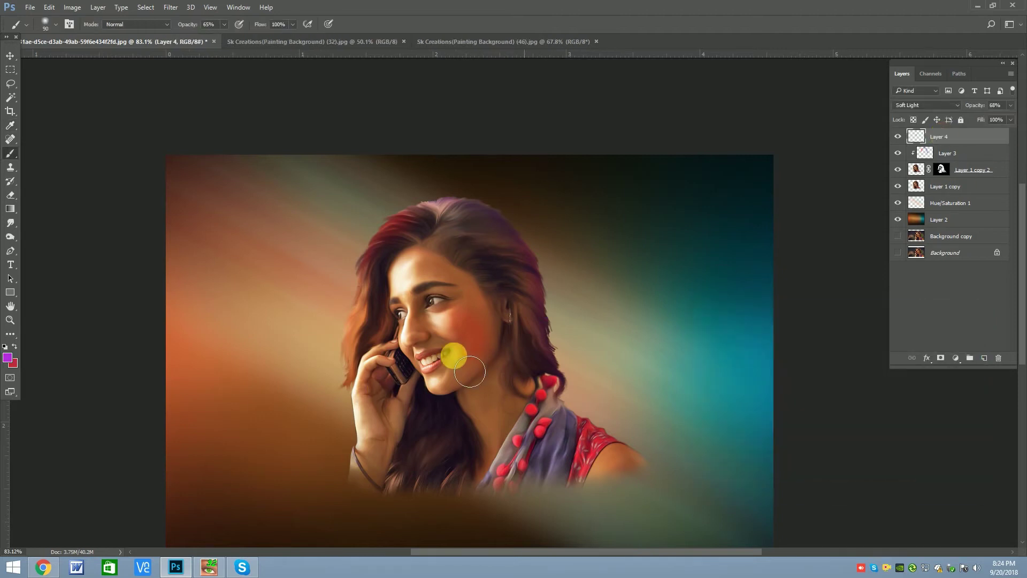
{"action": "left_click", "coordinate": [984, 357]}
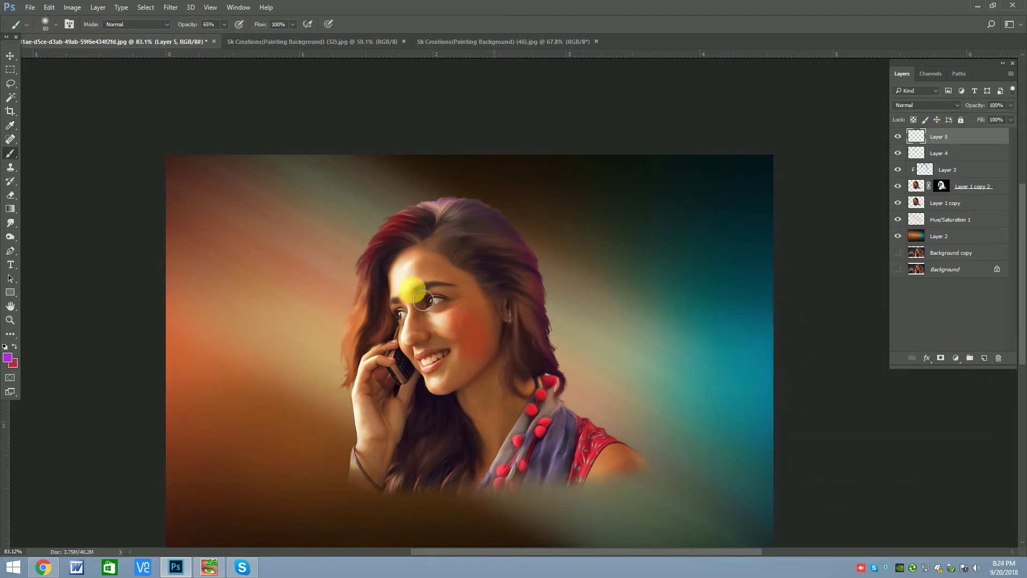
Dab purple on the hair, then clip Layer 5 beneath Layer 4 in Soft Light.
{"action": "left_click", "coordinate": [396, 224]}
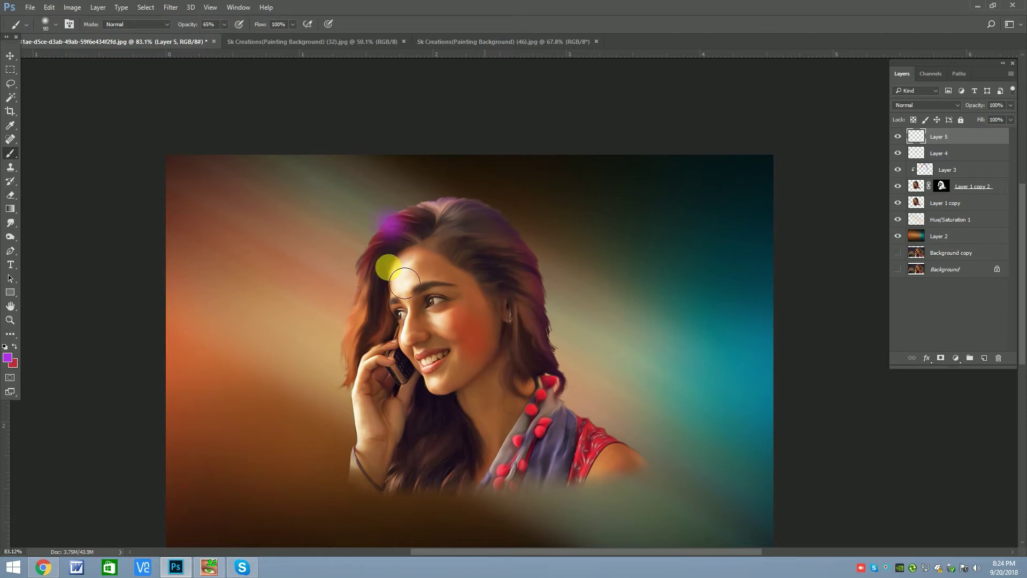
{"action": "left_click_drag", "start_coordinate": [351, 265], "coordinate": [338, 366]}
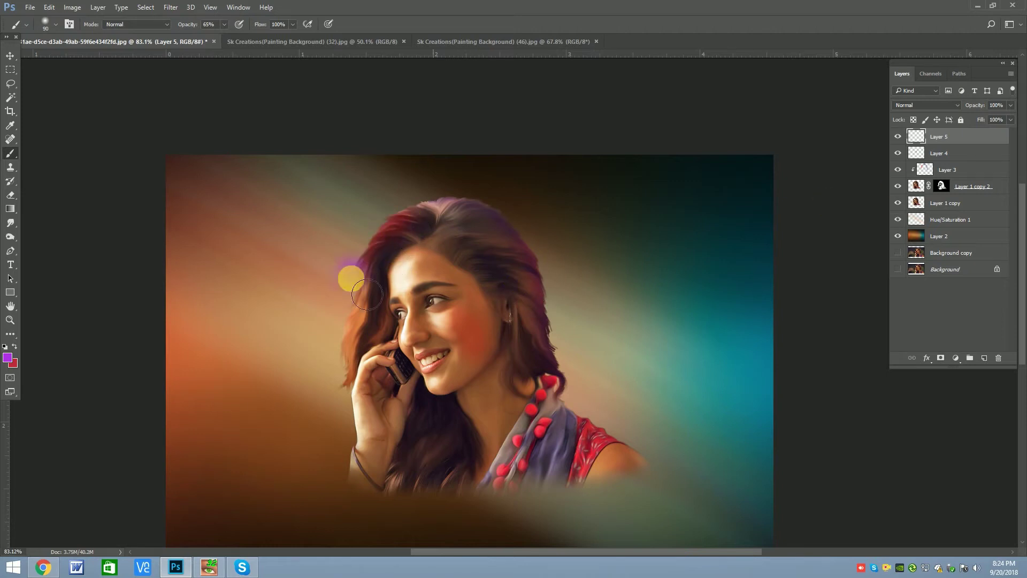
{"action": "left_click", "coordinate": [975, 149], "text": "alt"}
{"action": "left_click_drag", "start_coordinate": [953, 139], "coordinate": [948, 167]}
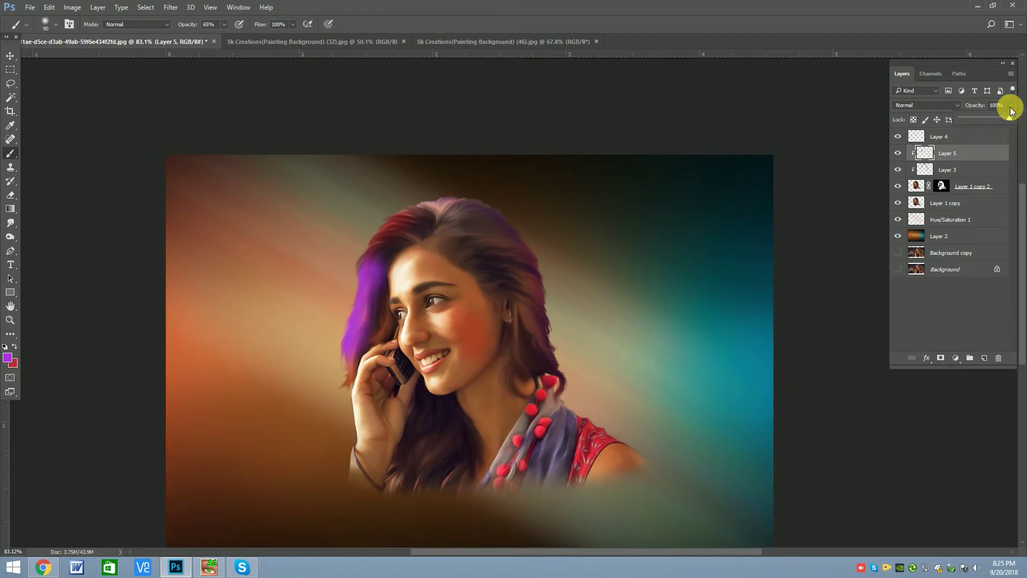
{"action": "left_click", "coordinate": [927, 107]}
{"action": "left_click", "coordinate": [909, 221]}
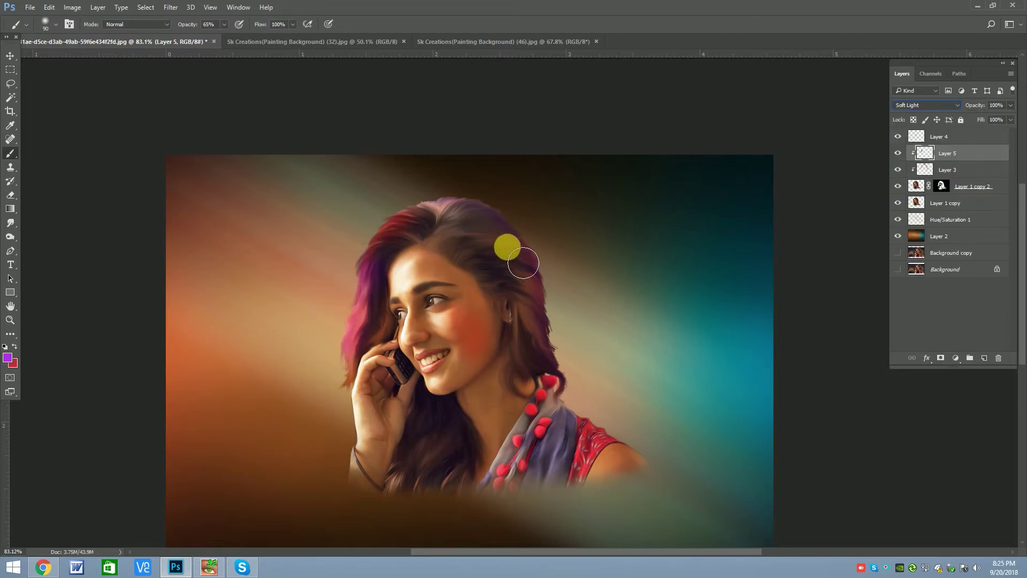
Tint the hair above her forehead, neck and scarf red, then lower brush opacity to 29%.
{"action": "left_click", "coordinate": [15, 346]}
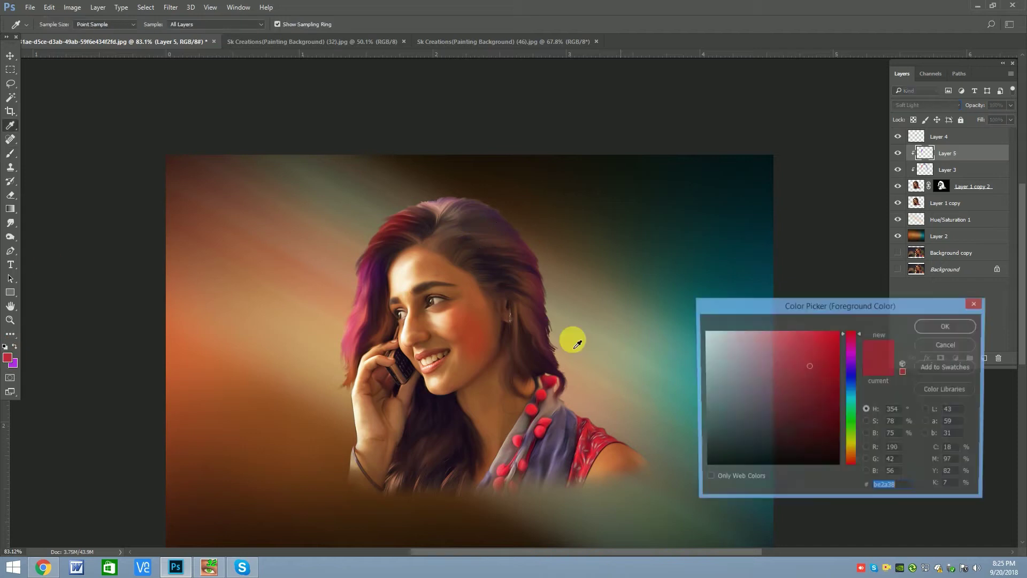
{"action": "left_click", "coordinate": [947, 326]}
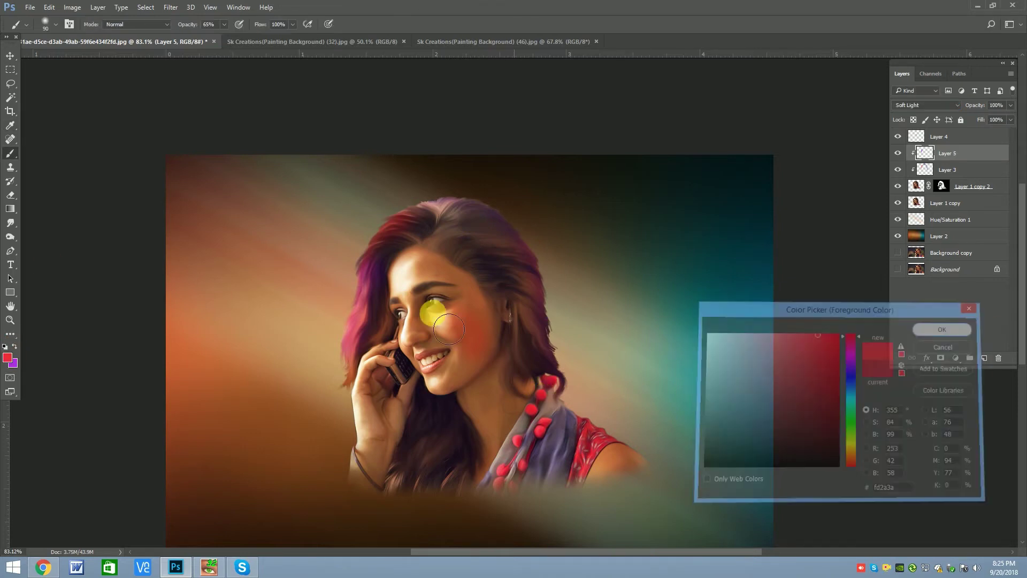
{"action": "mouse_move", "coordinate": [422, 282]}
{"action": "left_mouse_down"}
{"action": "mouse_move", "coordinate": [505, 302]}
{"action": "mouse_move", "coordinate": [465, 266]}
{"action": "mouse_move", "coordinate": [496, 287]}
{"action": "left_mouse_up"}
{"action": "scroll", "coordinate": [424, 369], "scroll_direction": "down", "scroll_amount": 1}
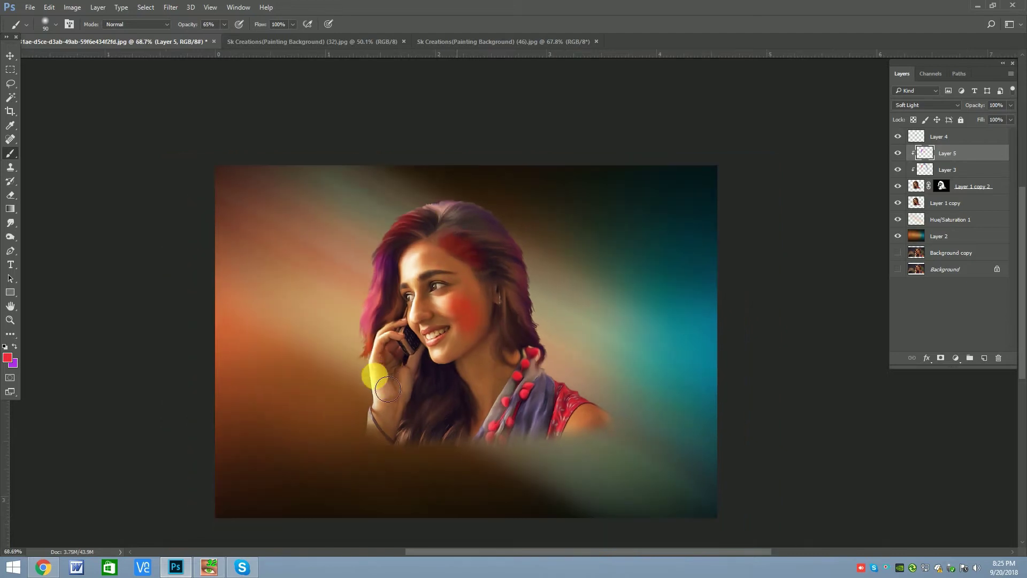
{"action": "mouse_move", "coordinate": [590, 406]}
{"action": "left_mouse_down"}
{"action": "mouse_move", "coordinate": [520, 406]}
{"action": "mouse_move", "coordinate": [506, 376]}
{"action": "mouse_move", "coordinate": [546, 396]}
{"action": "left_mouse_up"}
{"action": "left_click_drag", "start_coordinate": [497, 428], "coordinate": [439, 423]}
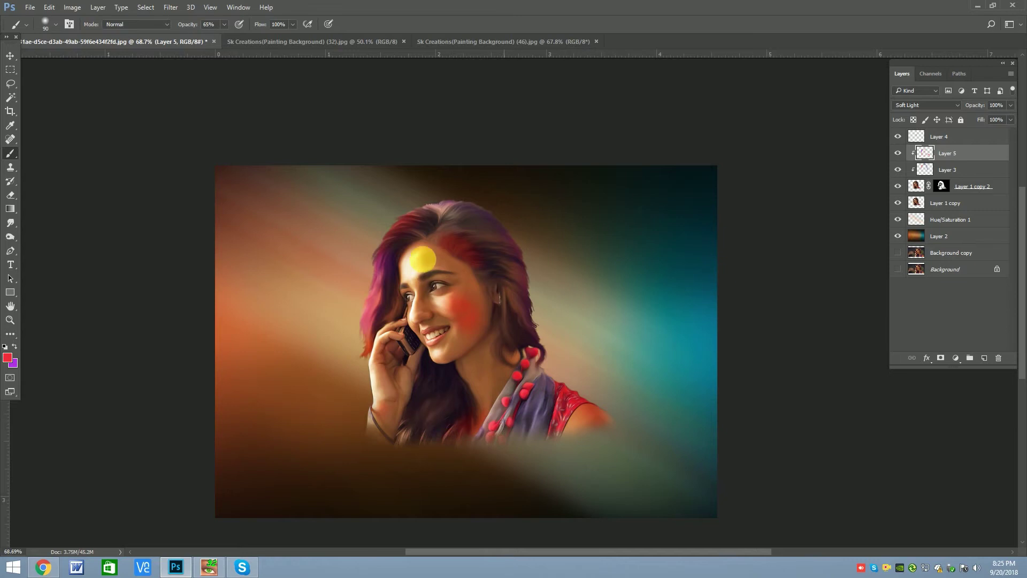
{"action": "left_click_drag", "start_coordinate": [208, 35], "coordinate": [204, 35]}
{"action": "scroll", "coordinate": [457, 343], "scroll_direction": "up", "scroll_amount": 1}
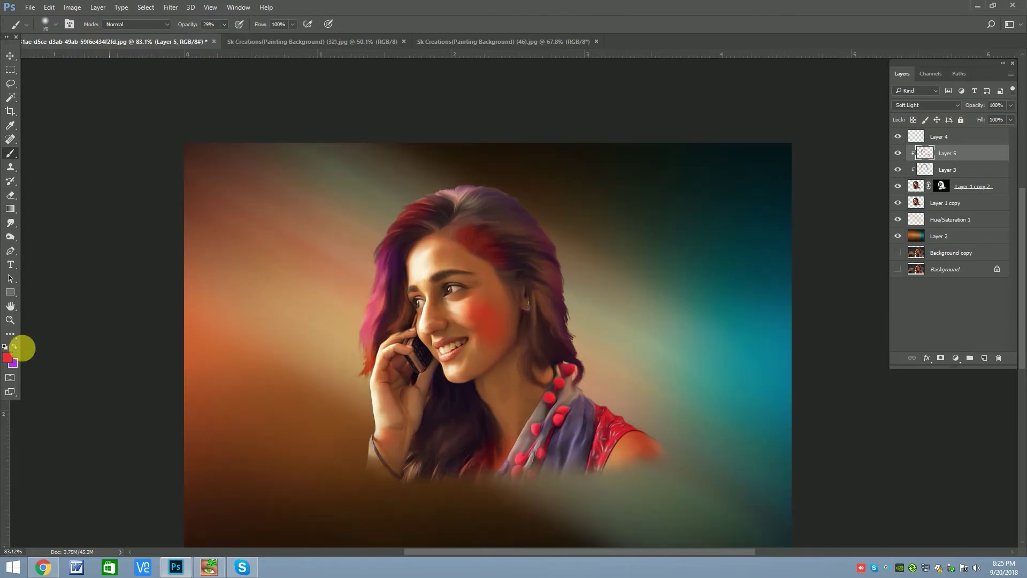
Switch to green and paint it over the top and right hair and cheek.
{"action": "left_click", "coordinate": [8, 358]}
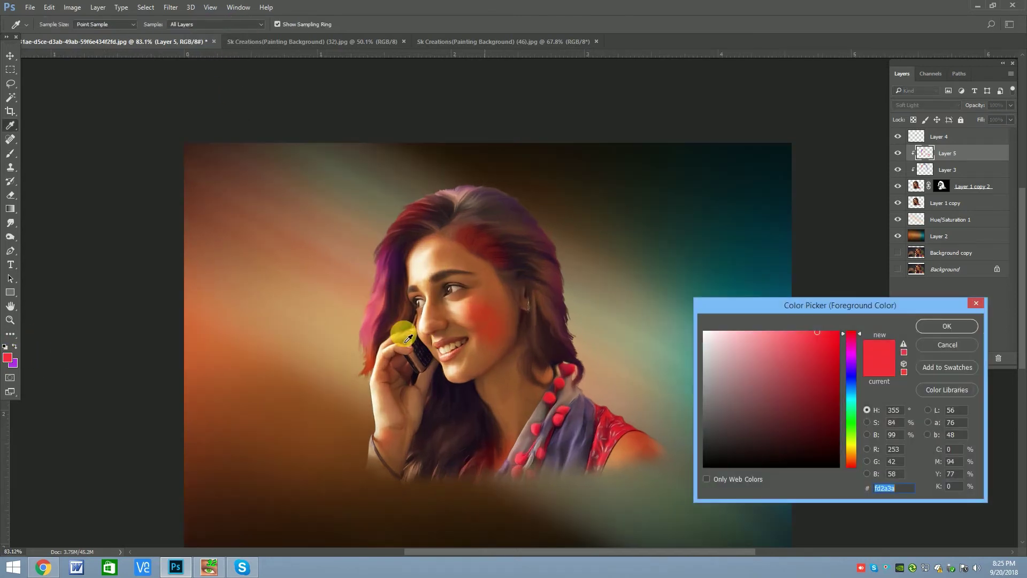
{"action": "left_click", "coordinate": [851, 426]}
{"action": "left_click", "coordinate": [947, 326]}
{"action": "key", "text": "p"}
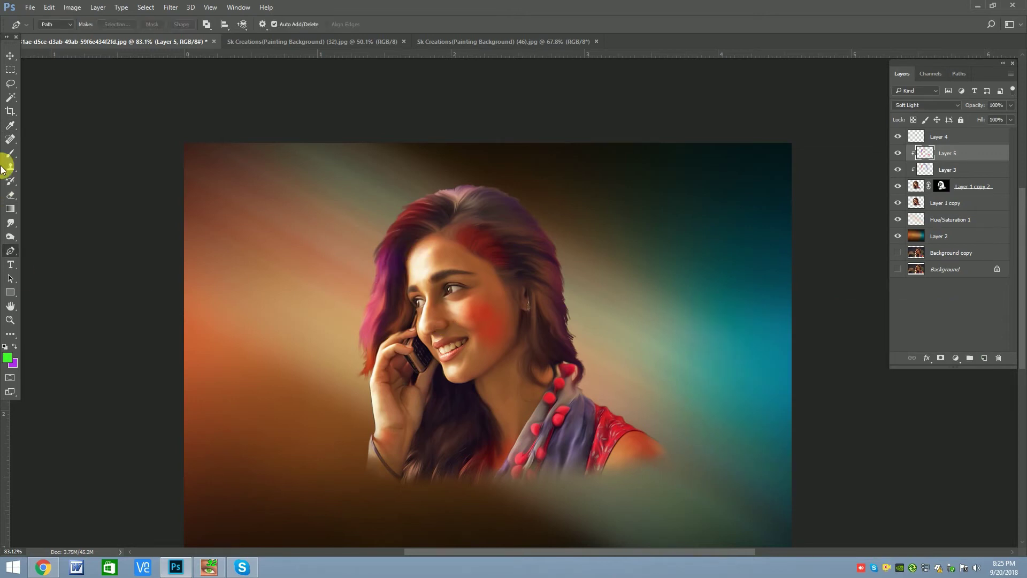
{"action": "left_click", "coordinate": [9, 154]}
{"action": "key", "text": "bracketright"}
{"action": "left_click_drag", "start_coordinate": [394, 258], "coordinate": [362, 342]}
{"action": "mouse_move", "coordinate": [434, 243]}
{"action": "left_mouse_down"}
{"action": "mouse_move", "coordinate": [573, 267]}
{"action": "mouse_move", "coordinate": [573, 312]}
{"action": "left_mouse_up"}
{"action": "key", "text": "bracketright"}
{"action": "left_click_drag", "start_coordinate": [506, 352], "coordinate": [467, 308]}
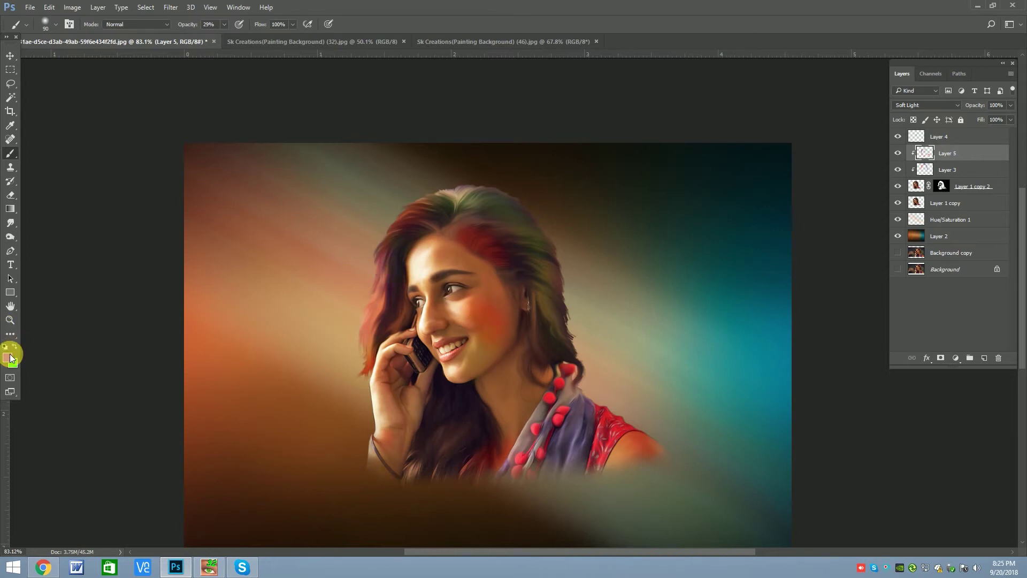
Paint a faint dress-red tint from temple to neck, then select Layer 3 at 61% opacity.
{"action": "left_click", "coordinate": [10, 357]}
{"action": "left_click", "coordinate": [614, 448]}
{"action": "left_click", "coordinate": [946, 325]}
{"action": "key", "text": "b"}
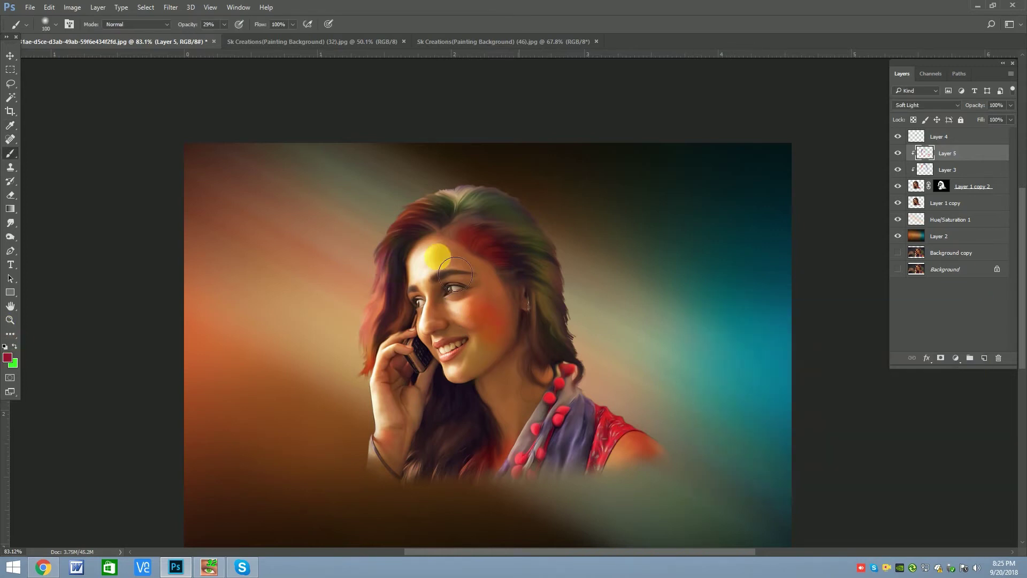
{"action": "left_click_drag", "start_coordinate": [491, 278], "coordinate": [524, 382]}
{"action": "left_click", "coordinate": [947, 169]}
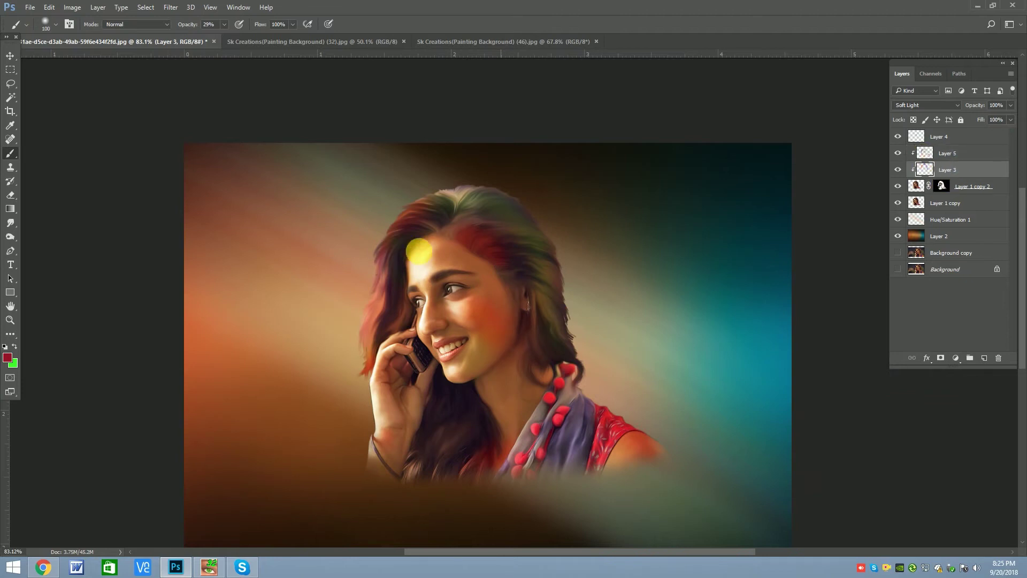
{"action": "left_click_drag", "start_coordinate": [233, 39], "coordinate": [241, 39]}
{"action": "scroll", "coordinate": [412, 216], "scroll_direction": "down", "scroll_amount": 2}
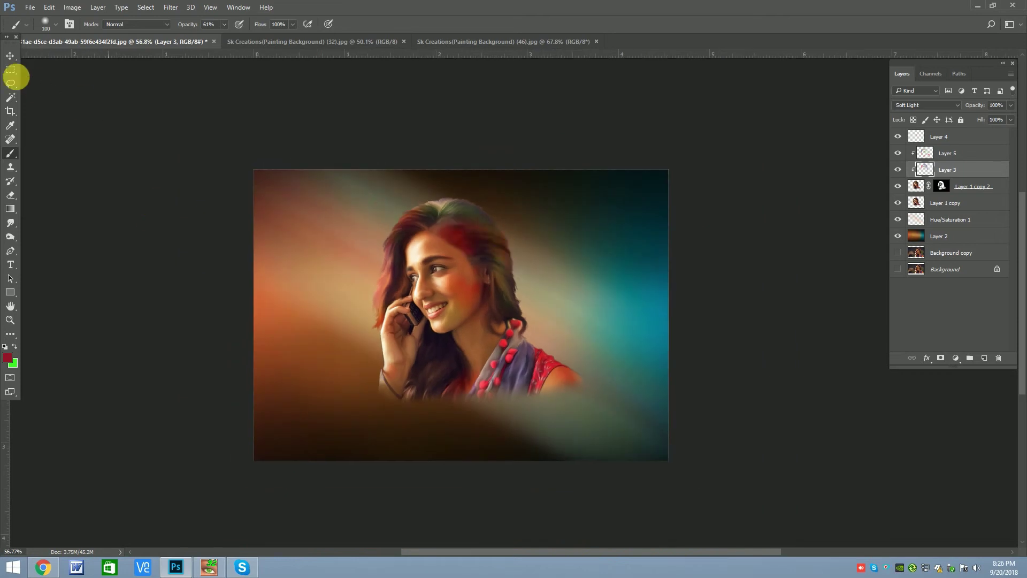
Add a new empty Layer 6 directly above Layer 2.
{"action": "left_click", "coordinate": [10, 55]}
{"action": "scroll", "coordinate": [525, 266], "scroll_direction": "down", "scroll_amount": 2}
{"action": "scroll", "coordinate": [524, 266], "scroll_direction": "up", "scroll_amount": 1}
{"action": "left_click", "coordinate": [942, 236]}
{"action": "left_click", "coordinate": [985, 358]}
Choose the large cloud brush at 100% opacity.
{"action": "left_click", "coordinate": [9, 156]}
{"action": "right_click", "coordinate": [589, 397]}
{"action": "scroll", "coordinate": [830, 443], "scroll_direction": "down", "scroll_amount": 1}
{"action": "scroll", "coordinate": [880, 424], "scroll_direction": "down", "scroll_amount": 2}
{"action": "double_click", "coordinate": [880, 424]}
{"action": "scroll", "coordinate": [324, 281], "scroll_direction": "up", "scroll_amount": 1}
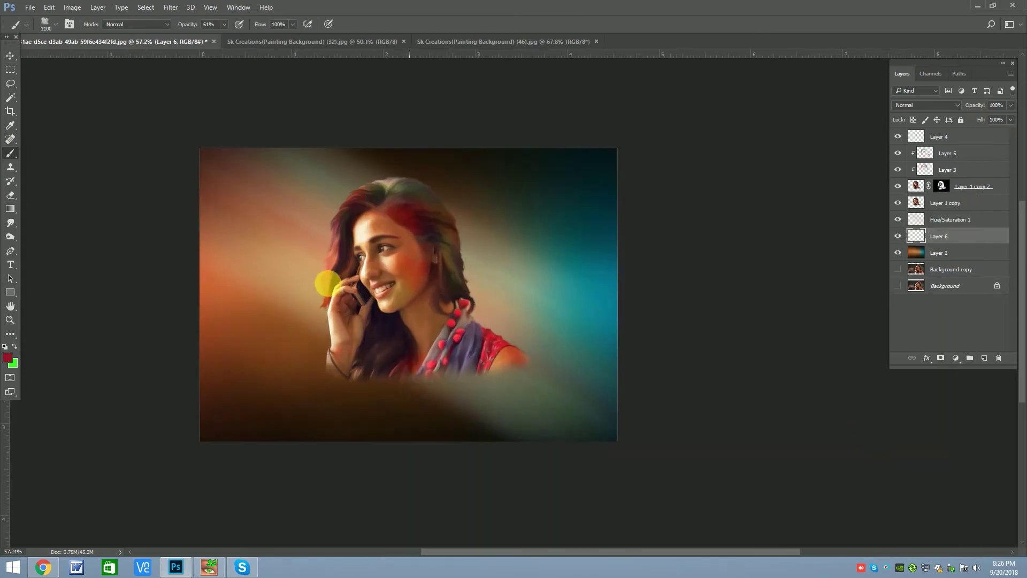
{"action": "left_click", "coordinate": [224, 25]}
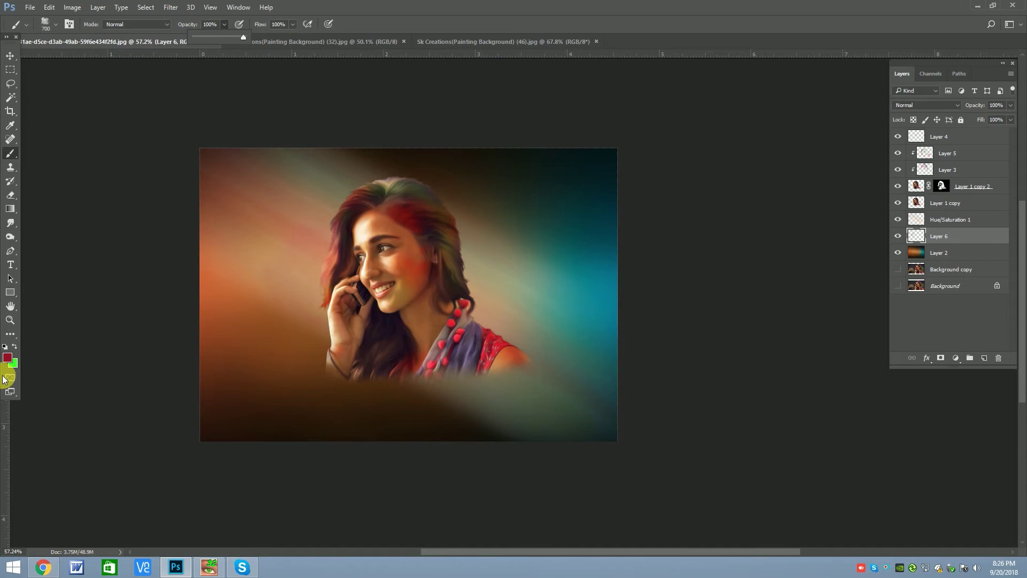
Paint bright red cloud patches on both sides of her face.
{"action": "left_click", "coordinate": [7, 357]}
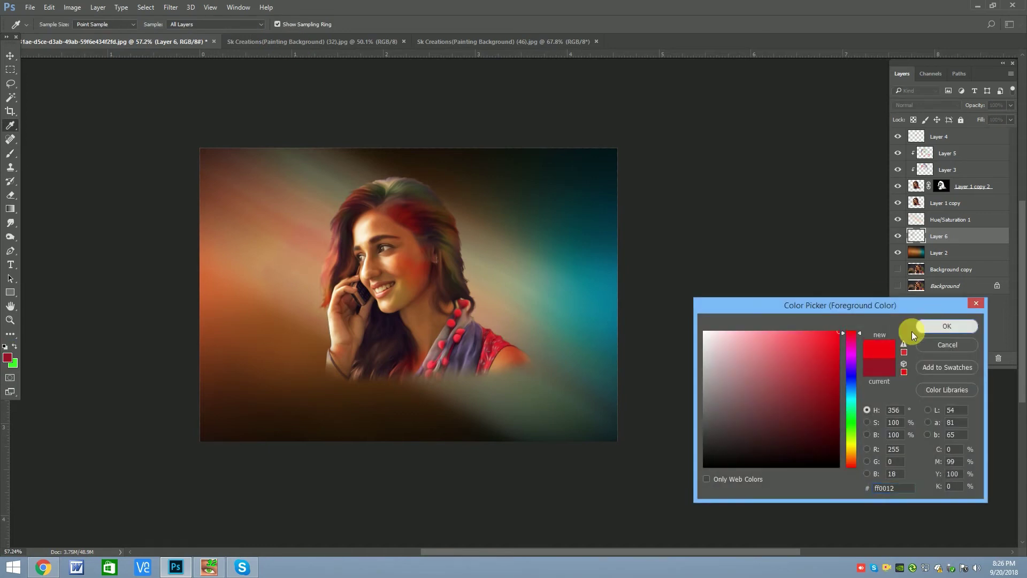
{"action": "left_click", "coordinate": [916, 327]}
{"action": "left_click", "coordinate": [337, 262]}
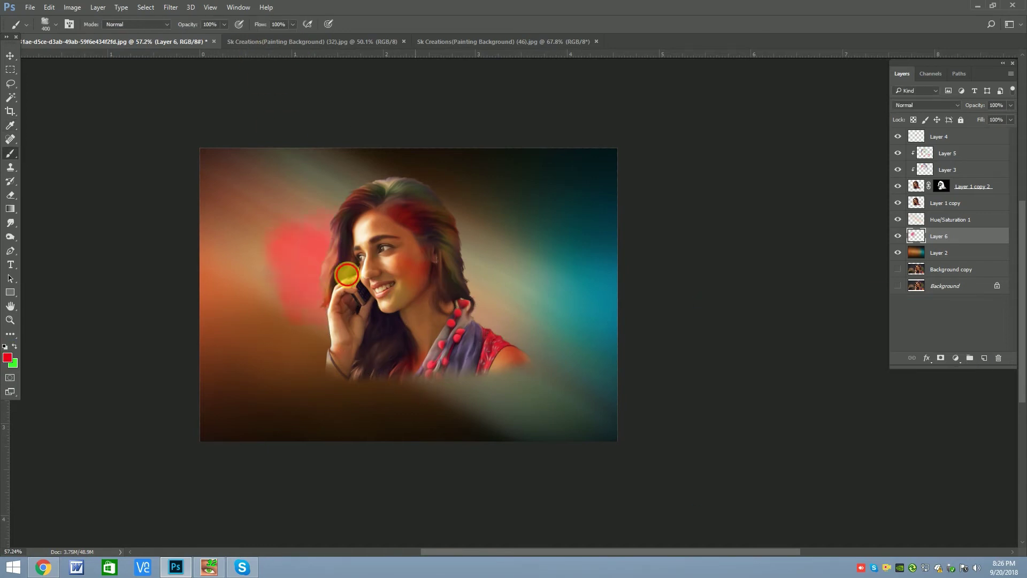
{"action": "left_click", "coordinate": [495, 284]}
{"action": "left_click_drag", "start_coordinate": [364, 334], "coordinate": [300, 321]}
{"action": "left_click_drag", "start_coordinate": [475, 266], "coordinate": [473, 316]}
Paint background-sampled teal clouds around the figure and lower area, plus a red dab near her hand.
{"action": "left_click", "coordinate": [15, 346]}
{"action": "left_click", "coordinate": [599, 288]}
{"action": "left_click", "coordinate": [944, 326]}
{"action": "left_click_drag", "start_coordinate": [379, 283], "coordinate": [348, 281]}
{"action": "mouse_move", "coordinate": [393, 367]}
{"action": "left_mouse_down"}
{"action": "mouse_move", "coordinate": [489, 348]}
{"action": "mouse_move", "coordinate": [522, 355]}
{"action": "left_mouse_up"}
{"action": "left_click_drag", "start_coordinate": [344, 293], "coordinate": [401, 276]}
{"action": "left_click", "coordinate": [14, 346]}
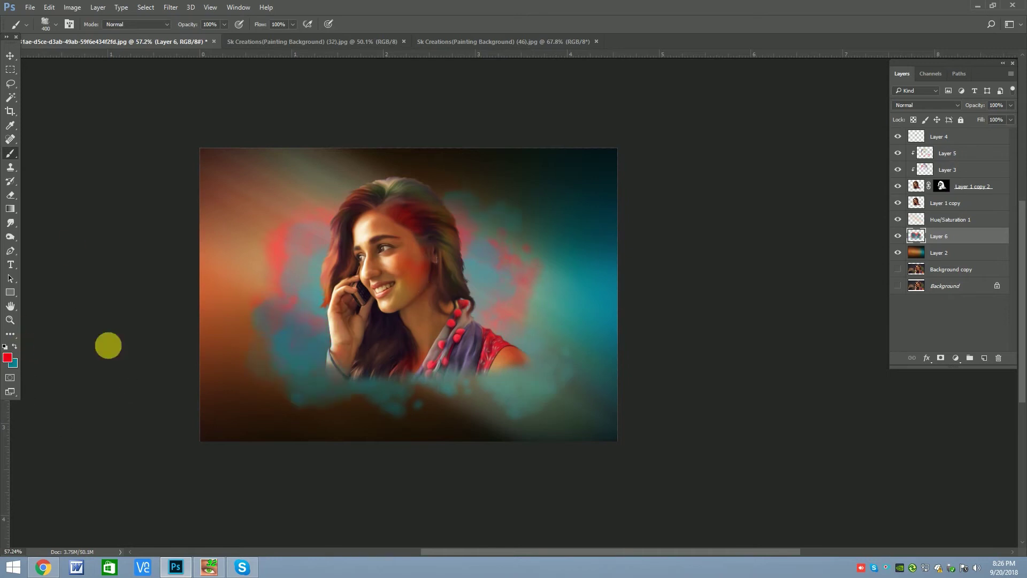
{"action": "left_click_drag", "start_coordinate": [339, 294], "coordinate": [385, 343]}
Apply a Motion Blur to Layer 6's red and teal patches.
{"action": "left_click", "coordinate": [170, 7]}
{"action": "mouse_move", "coordinate": [175, 126]}
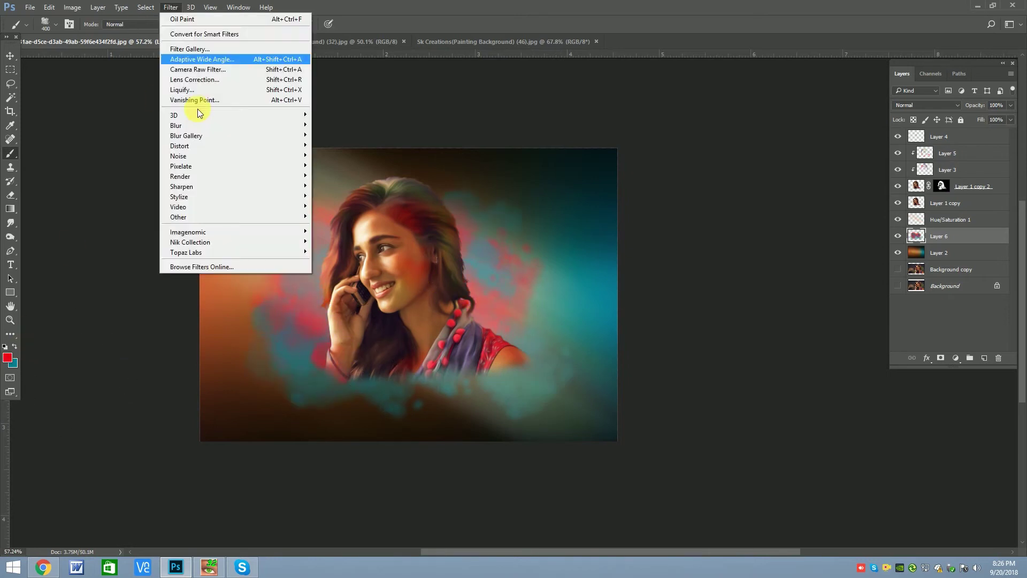
{"action": "left_click", "coordinate": [337, 172]}
{"action": "mouse_move", "coordinate": [755, 328]}
{"action": "left_mouse_down"}
{"action": "mouse_move", "coordinate": [791, 331]}
{"action": "mouse_move", "coordinate": [768, 333]}
{"action": "left_mouse_up"}
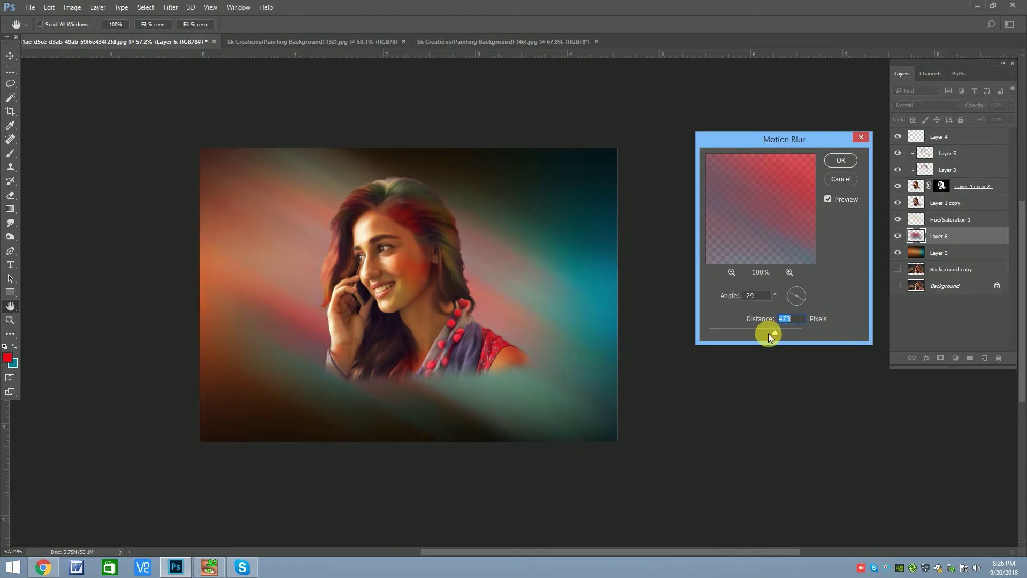
{"action": "left_click", "coordinate": [841, 160]}
Move Layer 6 below Hue/Saturation 1 and set its opacity to 75%.
{"action": "left_click_drag", "start_coordinate": [949, 235], "coordinate": [957, 196]}
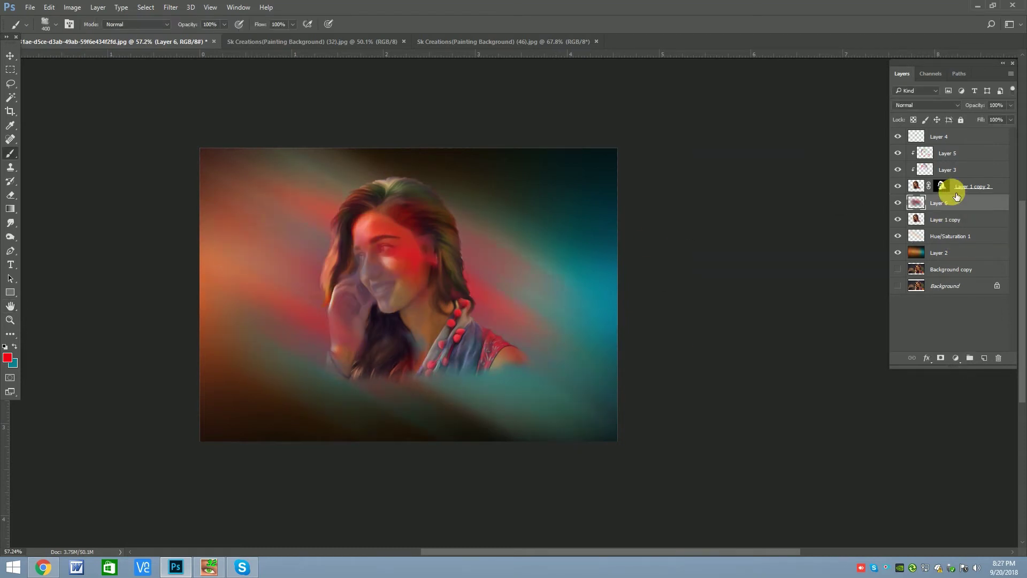
{"action": "key", "text": "ctrl+bracketleft"}
{"action": "key", "text": "ctrl+bracketleft"}
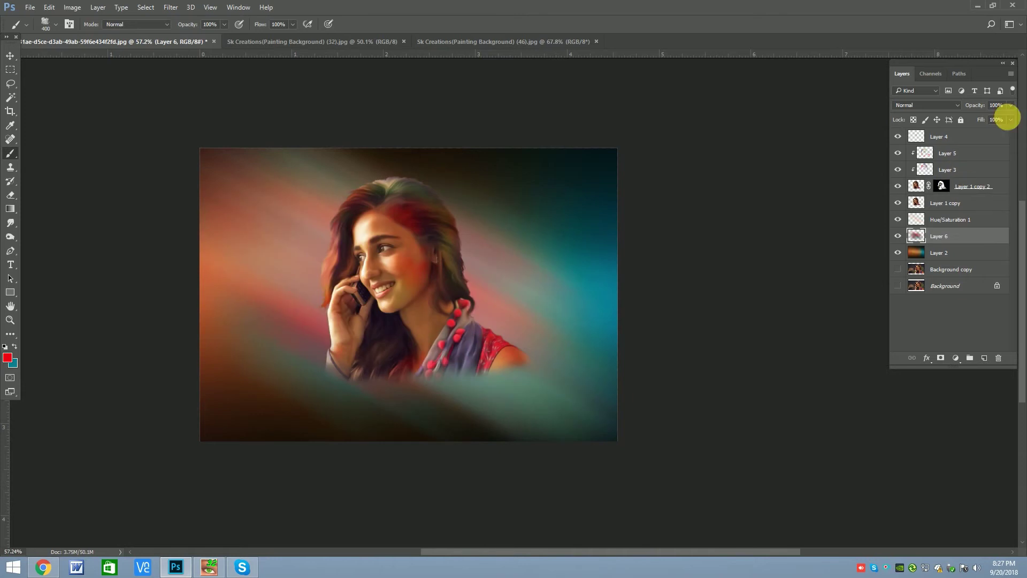
{"action": "left_click", "coordinate": [10, 55]}
{"action": "scroll", "coordinate": [424, 281], "scroll_direction": "down", "scroll_amount": 1}
{"action": "left_click", "coordinate": [442, 41]}
{"action": "key", "text": "ctrl+Tab"}
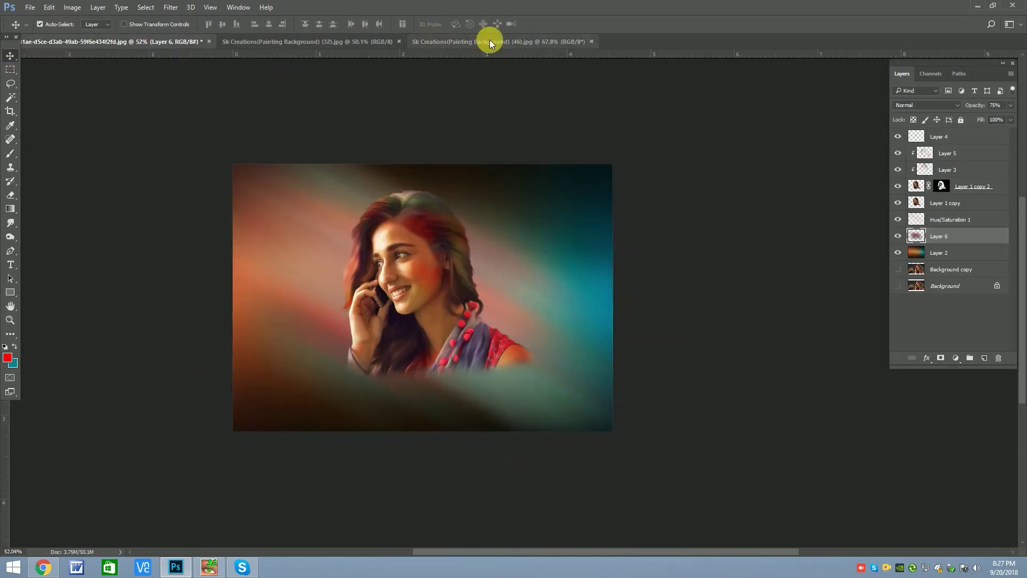
Add a Color Balance adjustment above Layer 4, making shadows darker and redder.
{"action": "left_click", "coordinate": [942, 137]}
{"action": "left_click", "coordinate": [955, 357]}
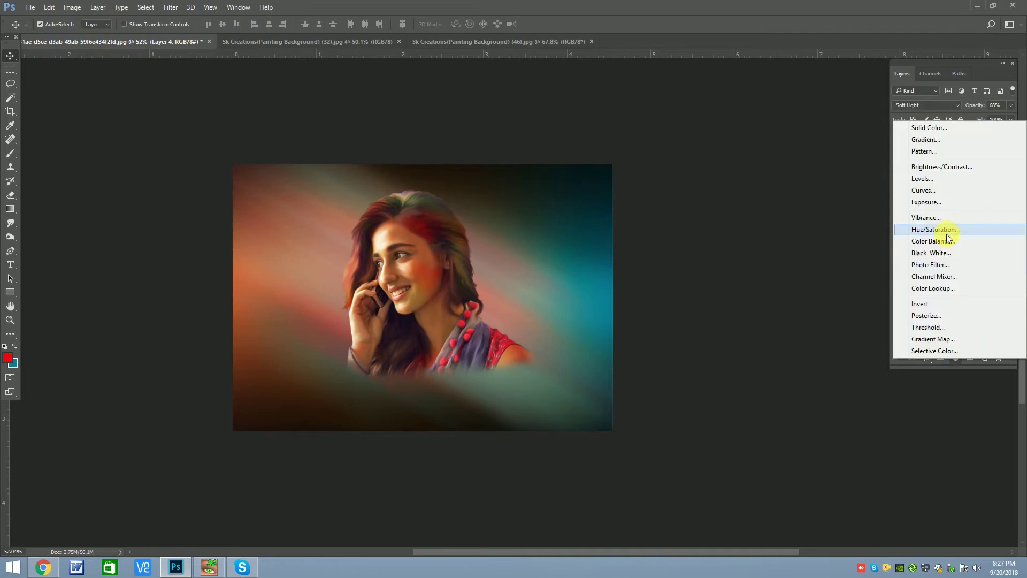
{"action": "left_click", "coordinate": [930, 243]}
{"action": "mouse_move", "coordinate": [736, 241]}
{"action": "left_mouse_down"}
{"action": "mouse_move", "coordinate": [748, 256]}
{"action": "mouse_move", "coordinate": [723, 257]}
{"action": "mouse_move", "coordinate": [755, 255]}
{"action": "mouse_move", "coordinate": [757, 238]}
{"action": "mouse_move", "coordinate": [720, 254]}
{"action": "mouse_move", "coordinate": [733, 257]}
{"action": "mouse_move", "coordinate": [720, 236]}
{"action": "mouse_move", "coordinate": [724, 255]}
{"action": "mouse_move", "coordinate": [733, 239]}
{"action": "left_mouse_up"}
{"action": "left_click", "coordinate": [725, 236]}
{"action": "left_click", "coordinate": [807, 169]}
Add a Channel Mixer adjustment and rebalance the Green output channel sliders.
{"action": "left_click", "coordinate": [955, 357]}
{"action": "left_click", "coordinate": [923, 273]}
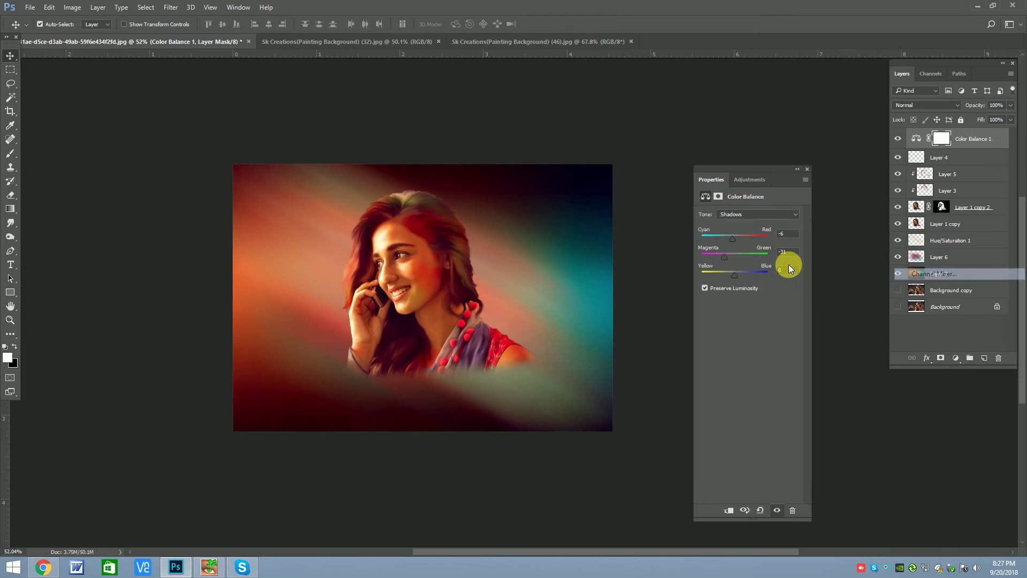
{"action": "left_click_drag", "start_coordinate": [774, 266], "coordinate": [733, 304]}
{"action": "mouse_move", "coordinate": [764, 266]}
{"action": "left_mouse_down"}
{"action": "mouse_move", "coordinate": [751, 266]}
{"action": "mouse_move", "coordinate": [767, 285]}
{"action": "mouse_move", "coordinate": [752, 306]}
{"action": "left_mouse_up"}
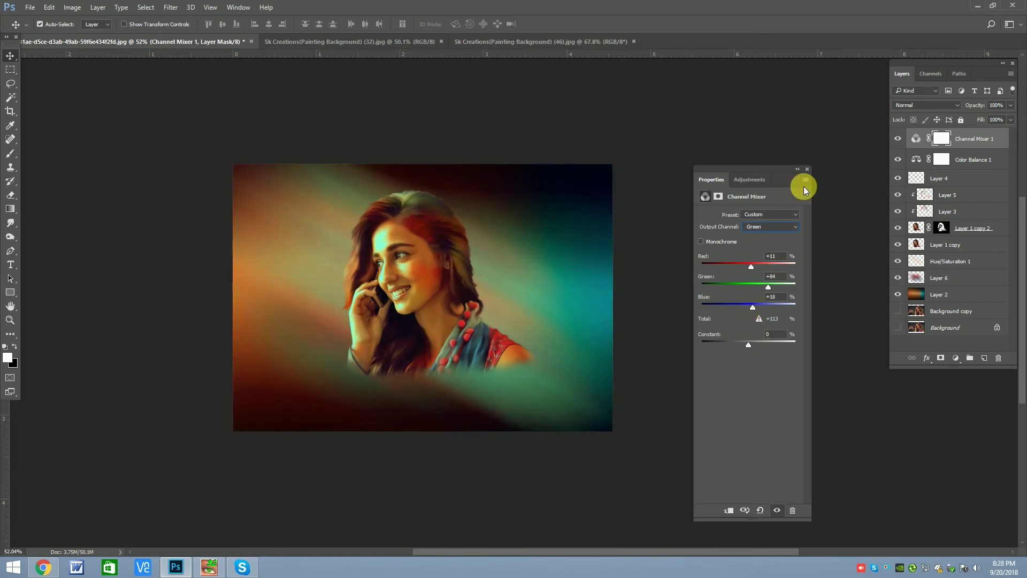
{"action": "left_click", "coordinate": [808, 169]}
{"action": "scroll", "coordinate": [371, 225], "scroll_direction": "up", "scroll_amount": 2}
Add a Photo Filter adjustment layer and browse its filter presets.
{"action": "left_click", "coordinate": [956, 360]}
{"action": "left_click", "coordinate": [919, 266]}
{"action": "left_click", "coordinate": [756, 214]}
{"action": "left_click", "coordinate": [758, 233]}
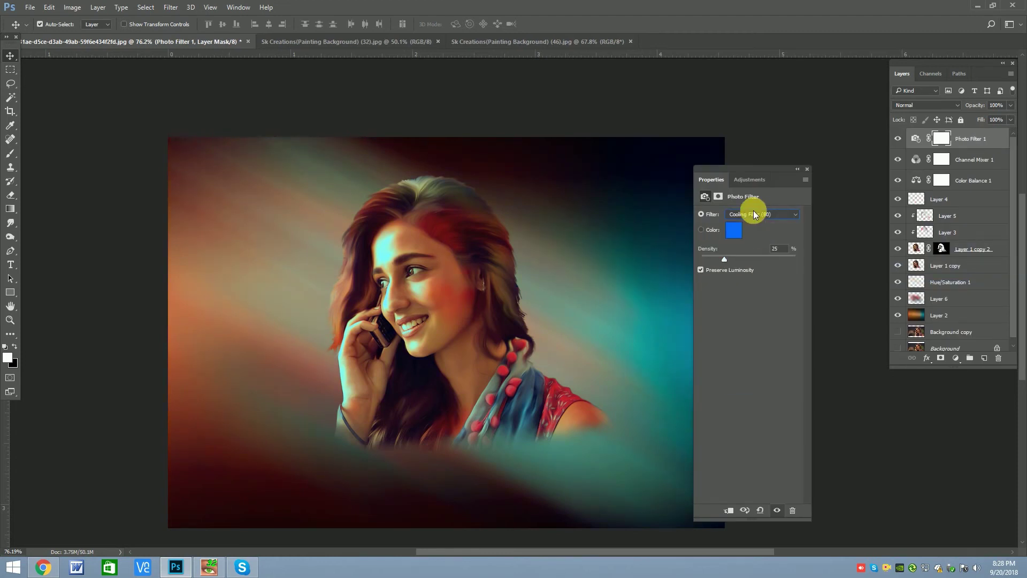
{"action": "key", "text": "ctrl+minus"}
{"action": "scroll", "coordinate": [753, 214], "scroll_direction": "down", "scroll_amount": 1}
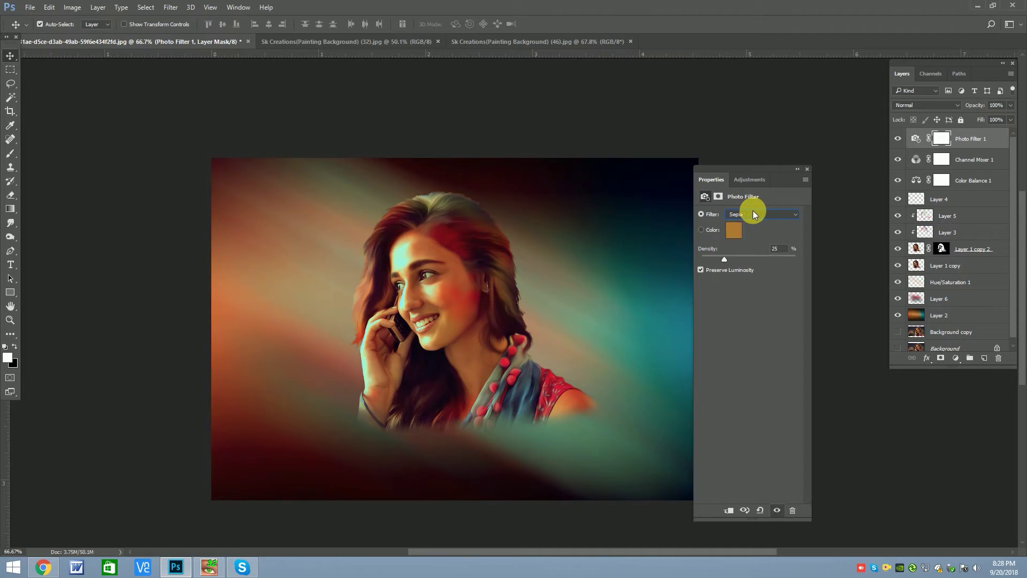
Set the Photo Filter to Cyan at 50% density.
{"action": "left_click", "coordinate": [753, 211]}
{"action": "left_click", "coordinate": [750, 234]}
{"action": "left_click", "coordinate": [783, 269]}
{"action": "left_click", "coordinate": [700, 214]}
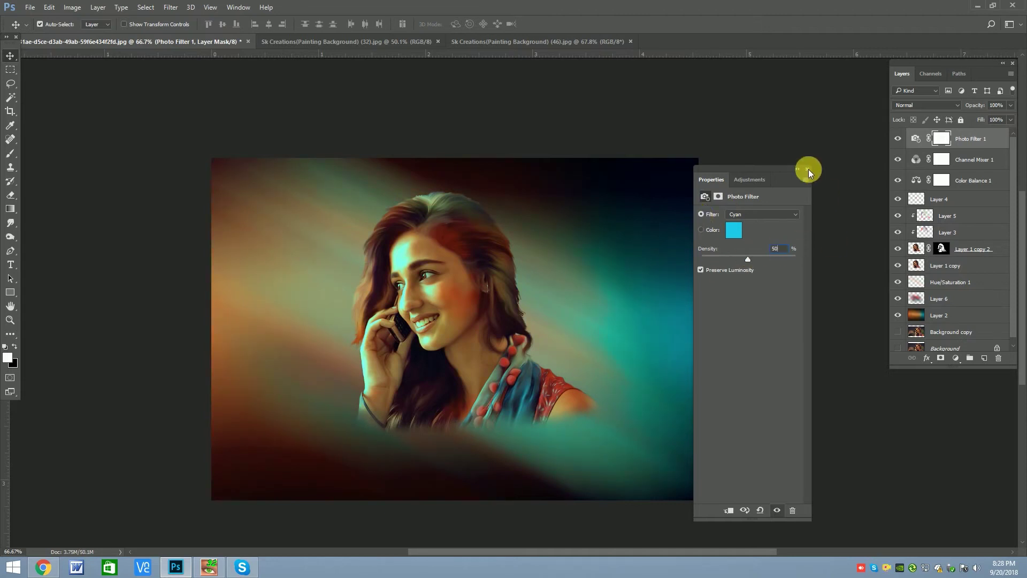
{"action": "left_click", "coordinate": [808, 170]}
{"action": "scroll", "coordinate": [434, 286], "scroll_direction": "down", "scroll_amount": 3}
{"action": "scroll", "coordinate": [434, 286], "scroll_direction": "up", "scroll_amount": 4}
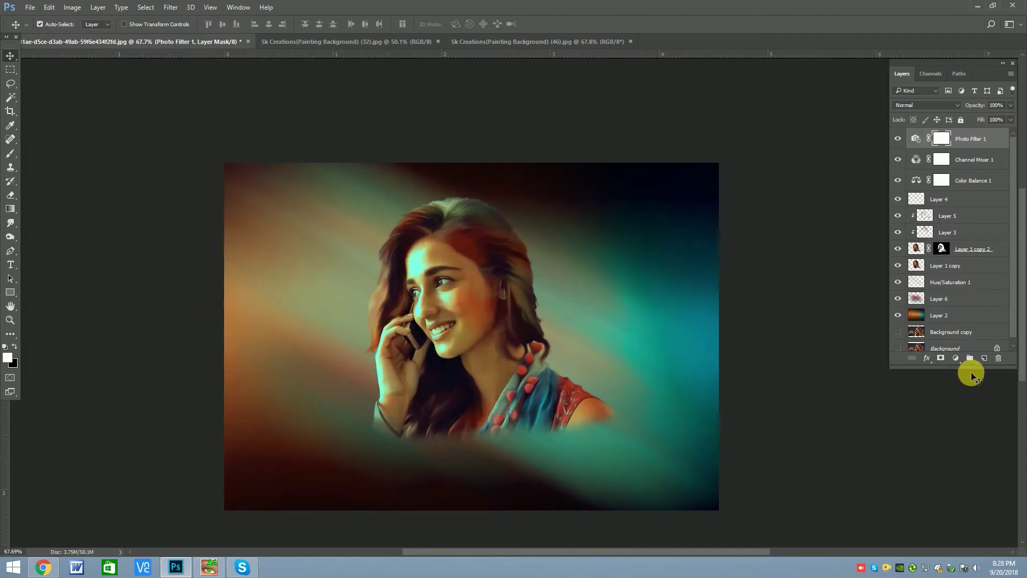
{"action": "left_click", "coordinate": [956, 358]}
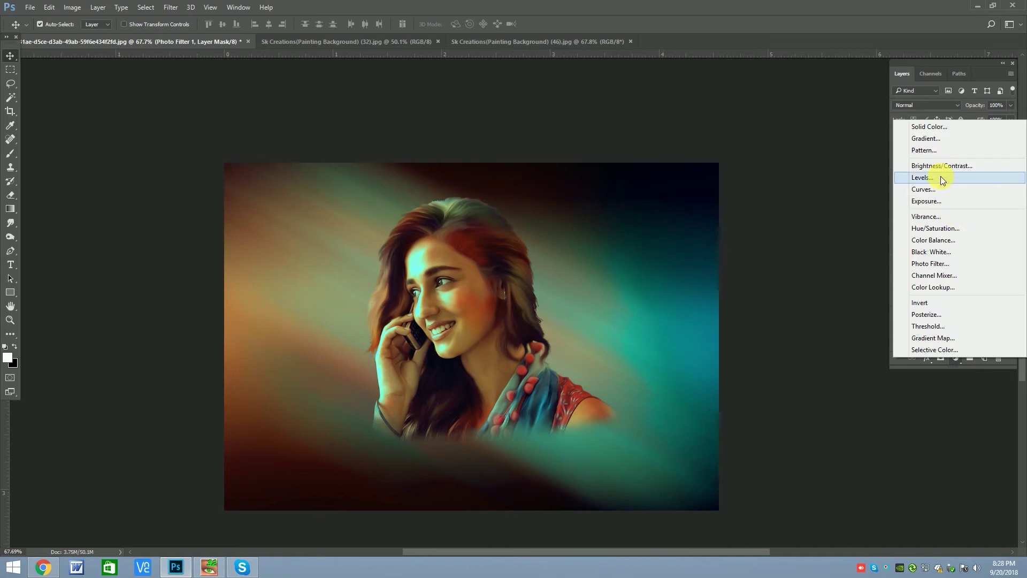
Add a reversed Gradient Fill layer and edit its gradient stop colour.
{"action": "left_click", "coordinate": [932, 138]}
{"action": "left_click", "coordinate": [770, 213]}
{"action": "left_click", "coordinate": [794, 161]}
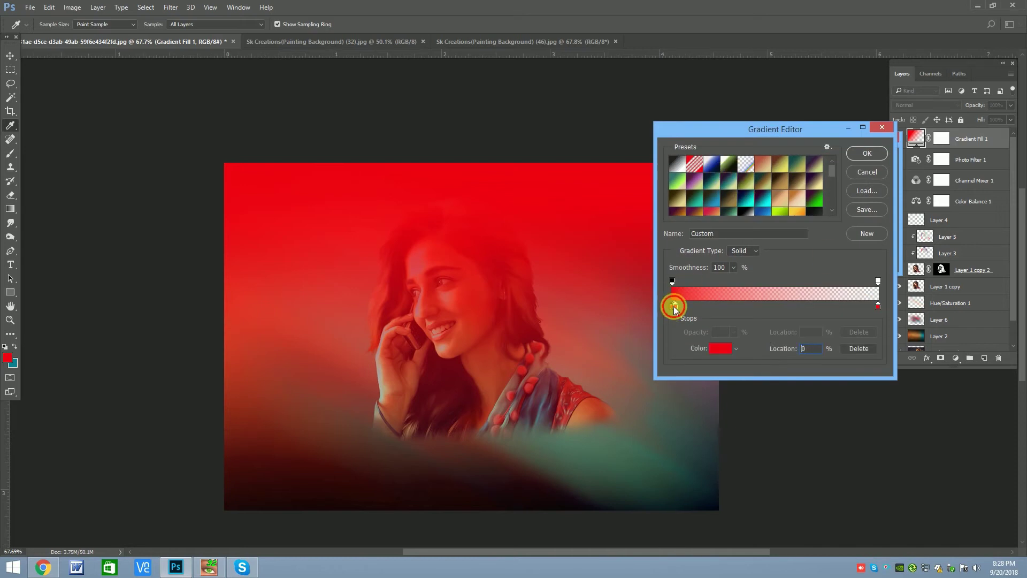
{"action": "left_click", "coordinate": [721, 351]}
{"action": "left_click", "coordinate": [944, 326]}
{"action": "left_click", "coordinate": [715, 348]}
{"action": "left_click", "coordinate": [947, 344]}
Make the gradient stop black (000000) and set the fill style to Radial.
{"action": "double_click", "coordinate": [674, 306]}
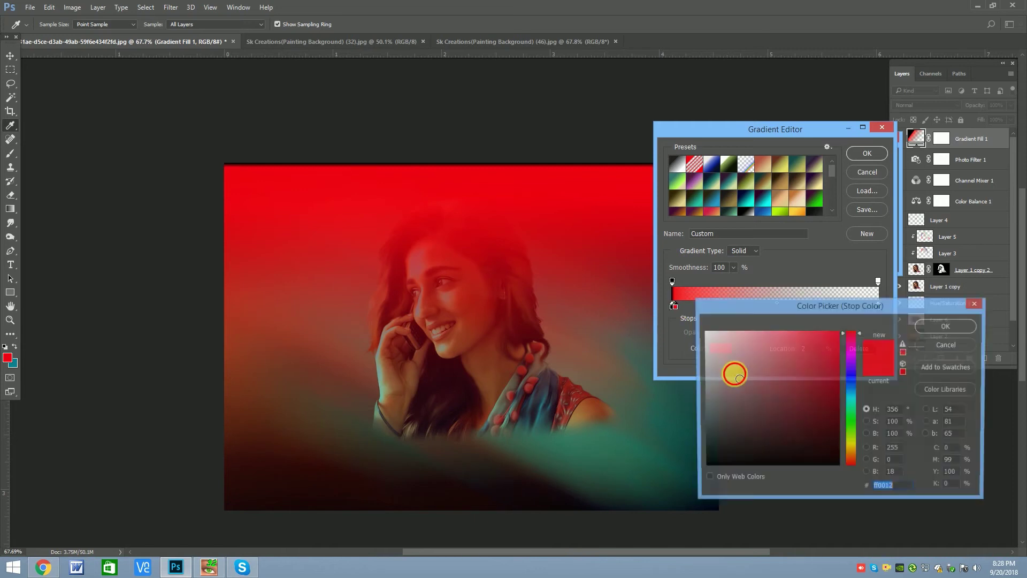
{"action": "type", "text": "000000"}
{"action": "left_click", "coordinate": [961, 328]}
{"action": "left_click", "coordinate": [867, 154]}
{"action": "left_click", "coordinate": [794, 178]}
{"action": "left_click", "coordinate": [880, 161]}
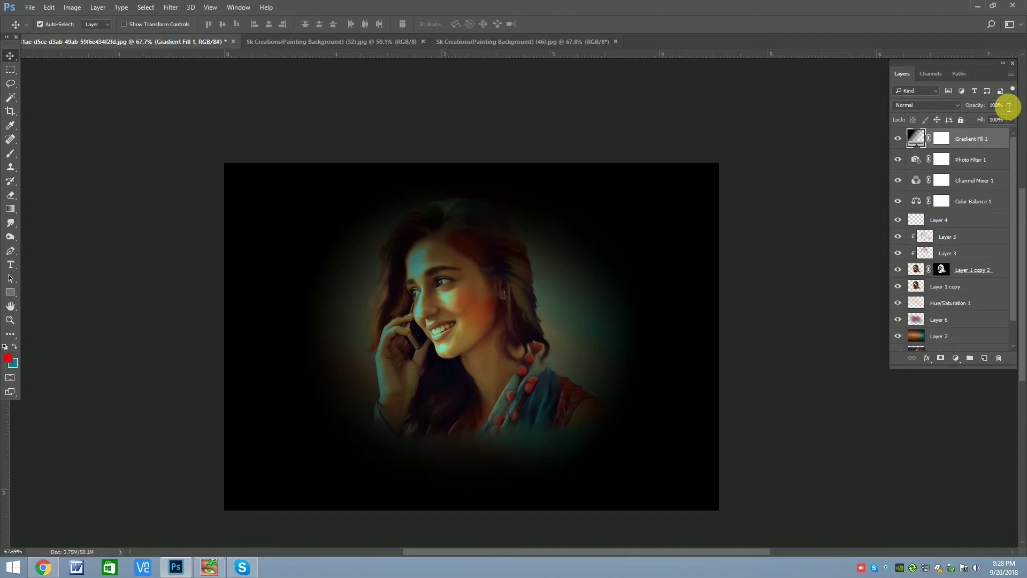
Target the Gradient Fill 1 mask, use a 600 px brush, and set opacity to 70%.
{"action": "left_click", "coordinate": [942, 139]}
{"action": "left_click", "coordinate": [17, 160]}
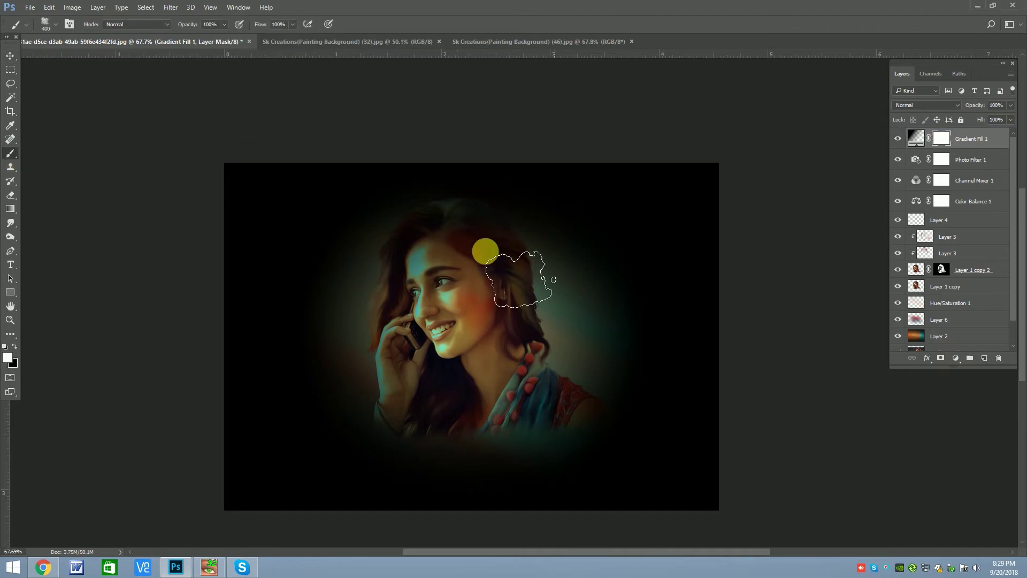
{"action": "scroll", "coordinate": [420, 261], "scroll_direction": "down", "scroll_amount": 2}
{"action": "right_click", "coordinate": [631, 330]}
{"action": "left_click_drag", "start_coordinate": [470, 230], "coordinate": [459, 230]}
{"action": "key", "text": "Return"}
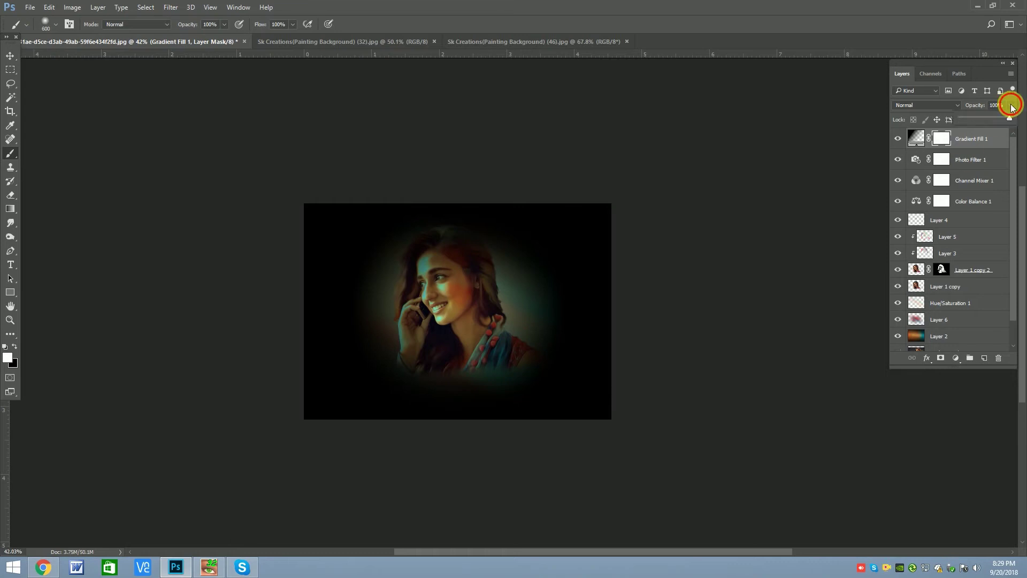
{"action": "left_click", "coordinate": [993, 115]}
{"action": "key", "text": "bracketright"}
{"action": "key", "text": "bracketright"}
{"action": "key", "text": "bracketright"}
Erase the vignette mask around the woman with an enlarged eraser and compare.
{"action": "key", "text": "bracketright"}
{"action": "key", "text": "bracketright"}
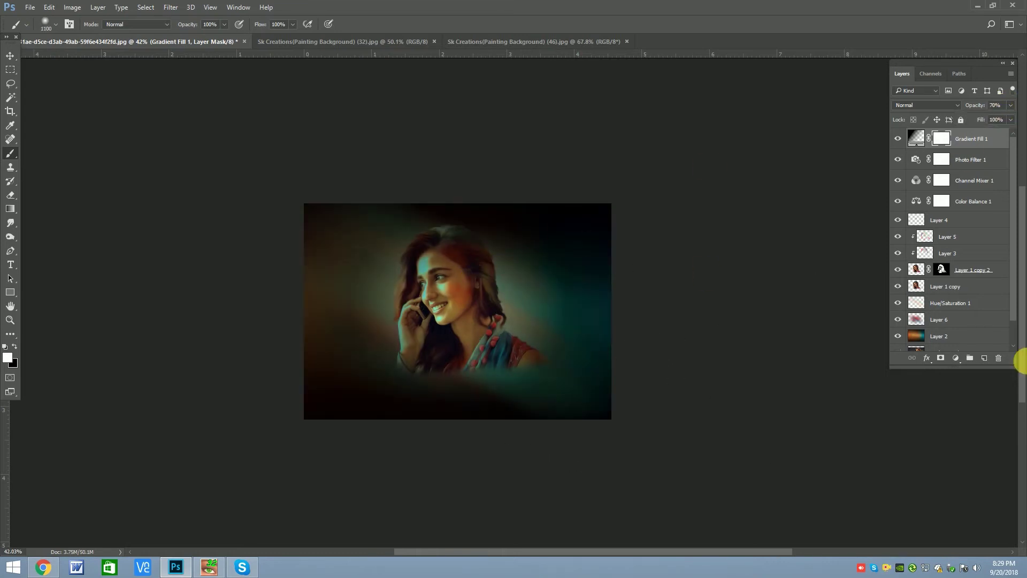
{"action": "left_click", "coordinate": [10, 197]}
{"action": "key", "text": "bracketright"}
{"action": "key", "text": "bracketright"}
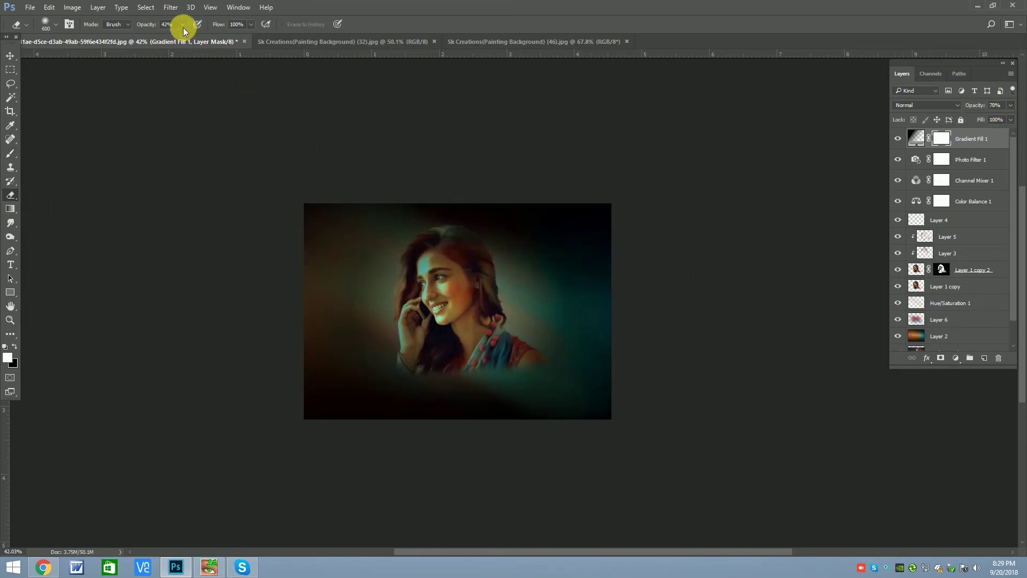
{"action": "key", "text": "bracketright"}
{"action": "key", "text": "bracketright"}
{"action": "mouse_move", "coordinate": [531, 325]}
{"action": "left_mouse_down"}
{"action": "mouse_move", "coordinate": [562, 263]}
{"action": "mouse_move", "coordinate": [619, 390]}
{"action": "mouse_move", "coordinate": [516, 264]}
{"action": "mouse_move", "coordinate": [411, 316]}
{"action": "left_mouse_up"}
{"action": "scroll", "coordinate": [535, 461], "scroll_direction": "up", "scroll_amount": 1}
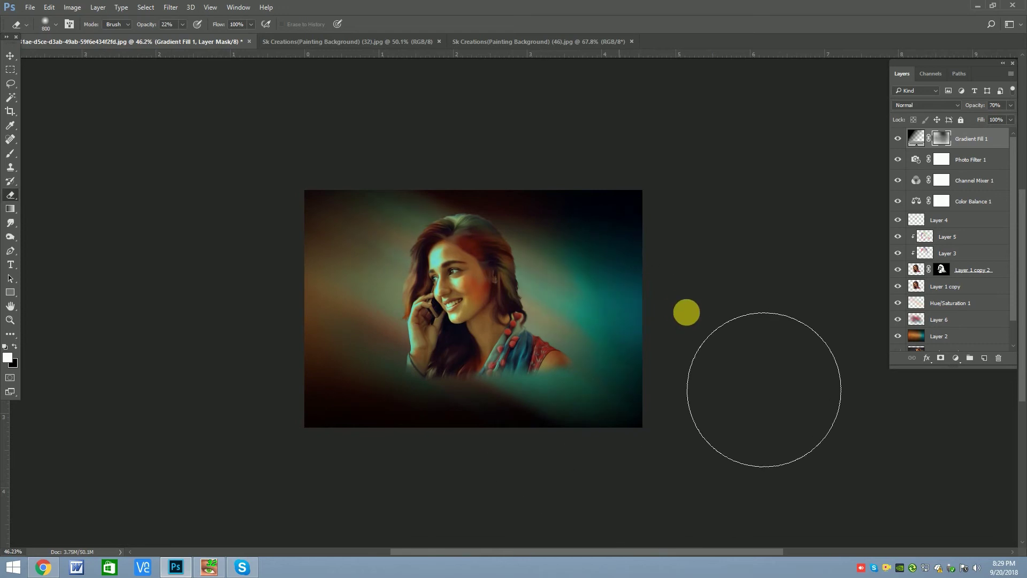
{"action": "left_click_drag", "start_coordinate": [482, 319], "coordinate": [541, 339]}
{"action": "left_click", "coordinate": [11, 56]}
{"action": "left_click", "coordinate": [894, 139]}
{"action": "left_click", "coordinate": [894, 139]}
{"action": "left_click_drag", "start_coordinate": [453, 226], "coordinate": [940, 268]}
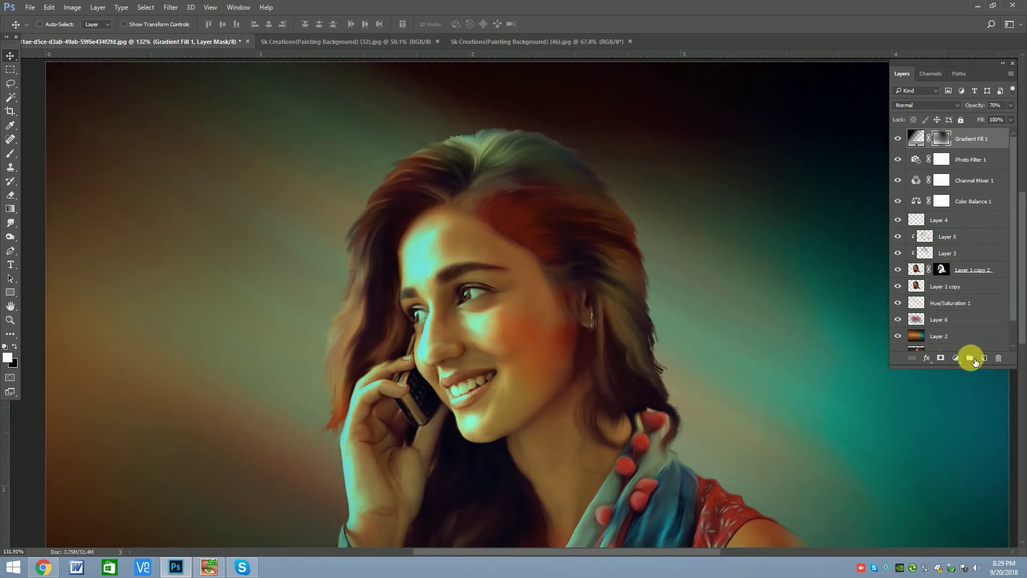
Make Layer 1 copy 2 the active layer with the whole image fitted on screen.
{"action": "left_click", "coordinate": [955, 236]}
{"action": "left_click", "coordinate": [941, 269]}
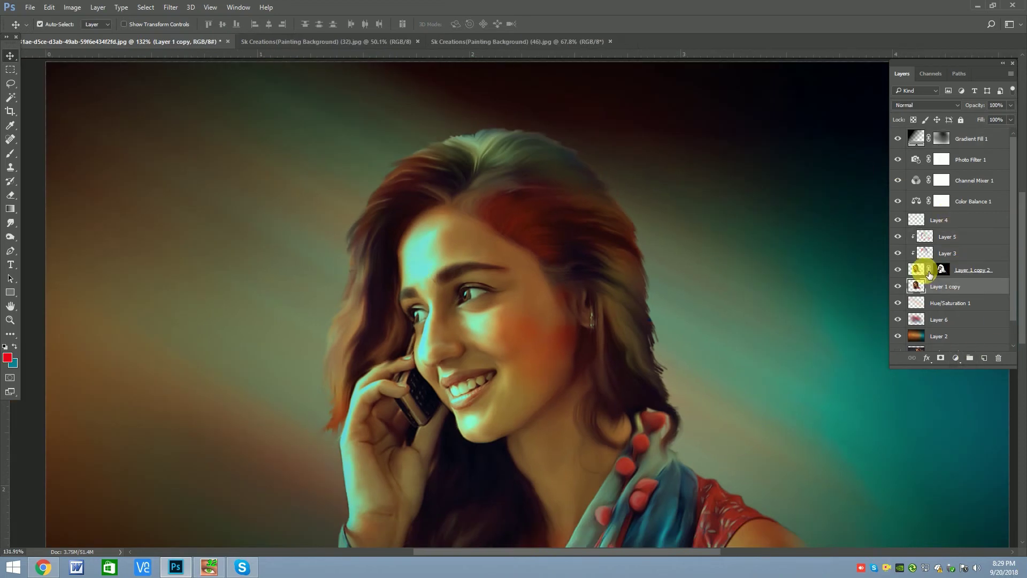
{"action": "right_click", "coordinate": [950, 280]}
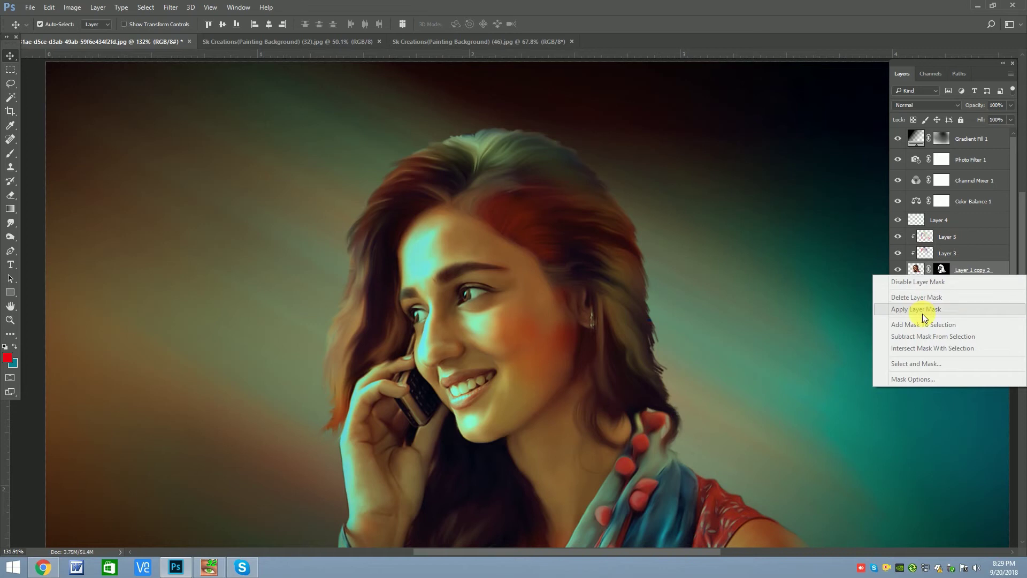
{"action": "left_click", "coordinate": [918, 278]}
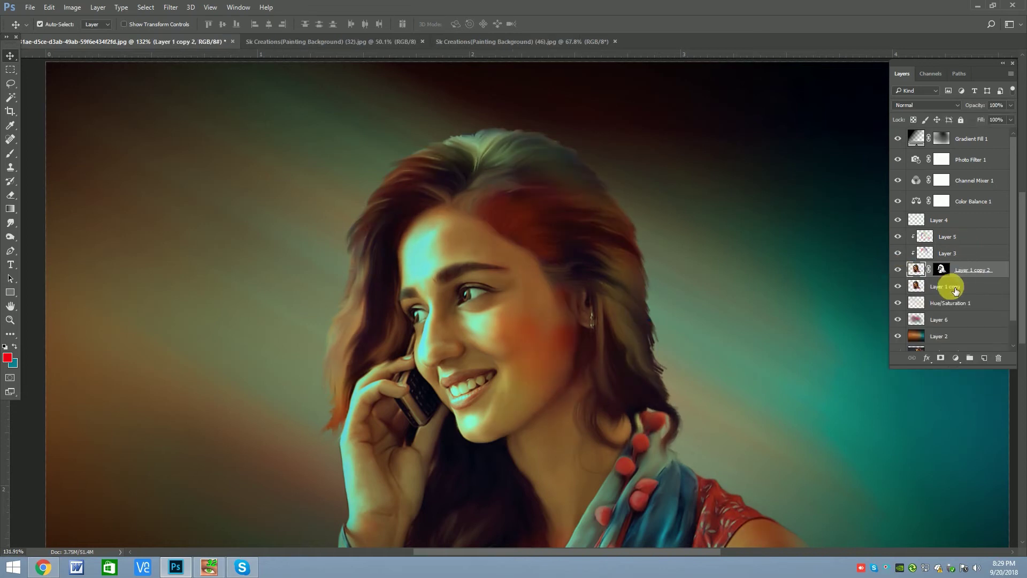
{"action": "key", "text": "ctrl+0"}
{"action": "left_click", "coordinate": [524, 262]}
{"action": "left_click", "coordinate": [917, 271]}
Apply the Stylize > Oil Paint filter to Layer 1 copy 2.
{"action": "left_click", "coordinate": [170, 7]}
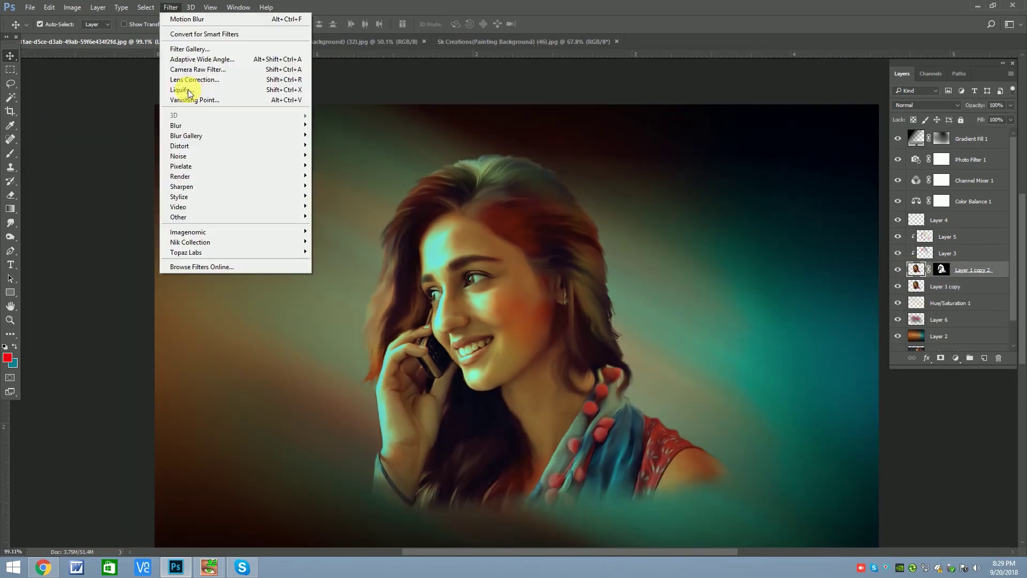
{"action": "left_click", "coordinate": [334, 236]}
{"action": "mouse_move", "coordinate": [674, 270]}
{"action": "left_mouse_down"}
{"action": "mouse_move", "coordinate": [668, 303]}
{"action": "mouse_move", "coordinate": [649, 265]}
{"action": "left_mouse_up"}
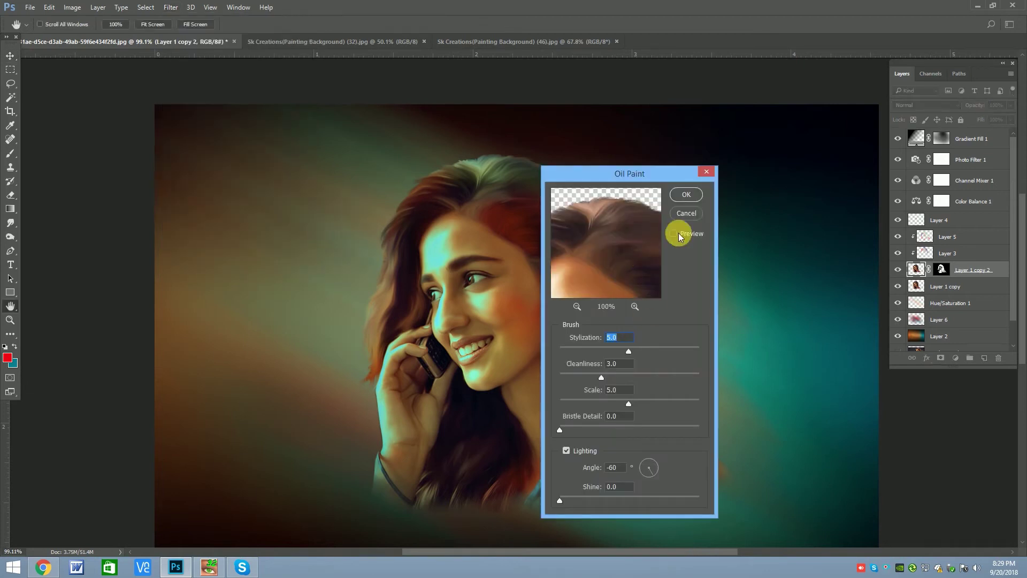
{"action": "left_click", "coordinate": [691, 195]}
{"action": "key", "text": "v"}
{"action": "scroll", "coordinate": [459, 298], "scroll_direction": "up", "scroll_amount": 3}
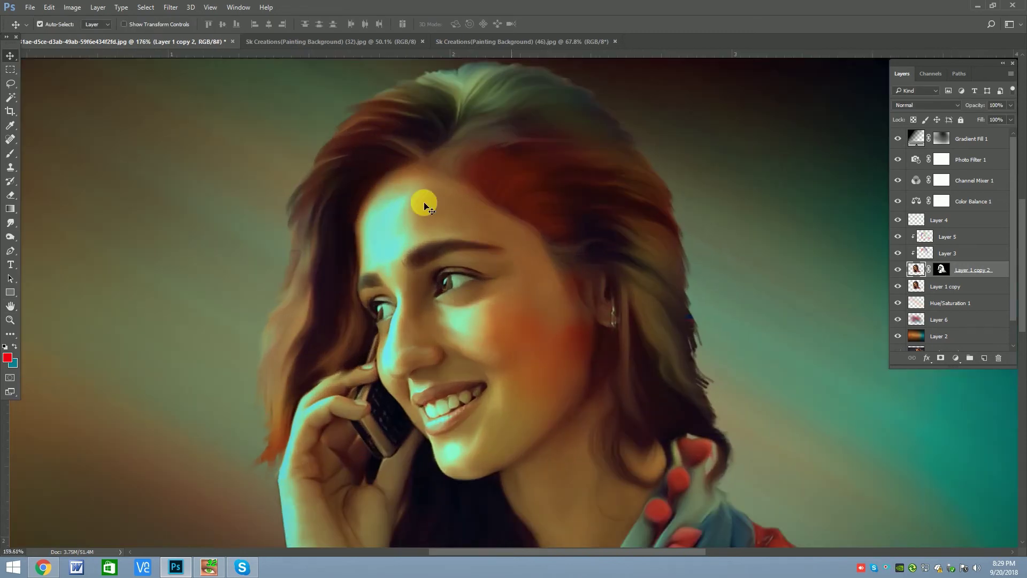
Switch to the Mixer Brush Tool and enlarge it to about size 30.
{"action": "scroll", "coordinate": [428, 214], "scroll_direction": "down", "scroll_amount": 3}
{"action": "scroll", "coordinate": [436, 252], "scroll_direction": "up", "scroll_amount": 3}
{"action": "scroll", "coordinate": [440, 264], "scroll_direction": "down", "scroll_amount": 1}
{"action": "right_click", "coordinate": [11, 181]}
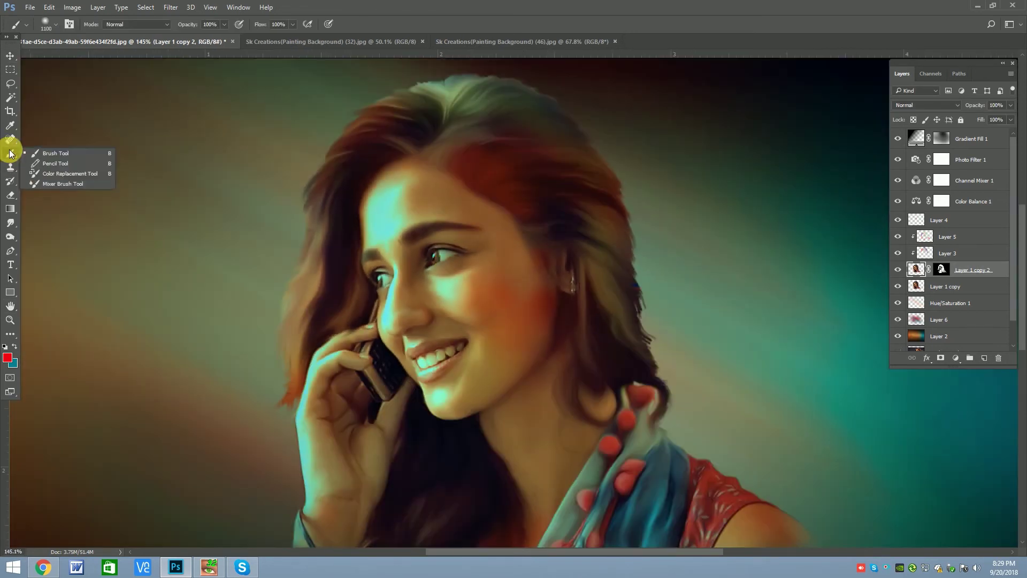
{"action": "left_click", "coordinate": [64, 186]}
{"action": "scroll", "coordinate": [793, 245], "scroll_direction": "up", "scroll_amount": 1}
{"action": "scroll", "coordinate": [367, 202], "scroll_direction": "up", "scroll_amount": 2}
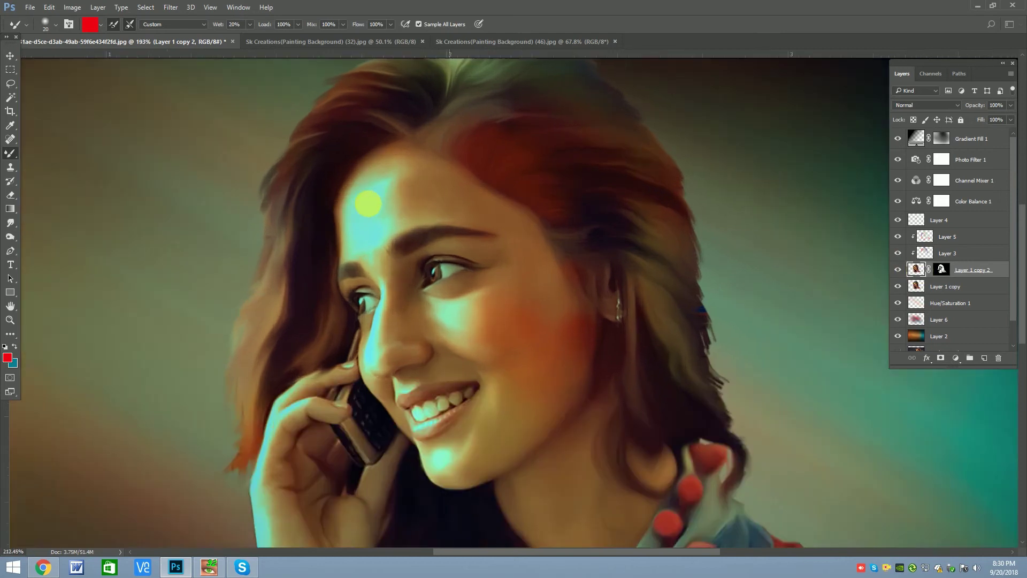
{"action": "scroll", "coordinate": [419, 192], "scroll_direction": "up", "scroll_amount": 1}
{"action": "scroll", "coordinate": [401, 200], "scroll_direction": "up", "scroll_amount": 1}
{"action": "key", "text": "bracketright"}
Smear the forehead paint, pulling the cyan highlight down toward the brow.
{"action": "left_click_drag", "start_coordinate": [411, 202], "coordinate": [396, 231]}
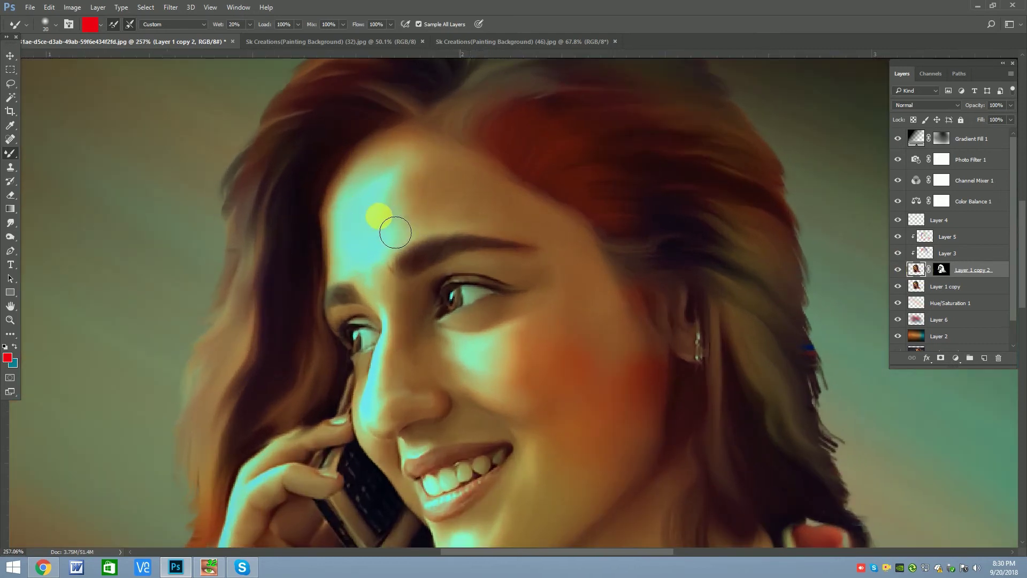
{"action": "left_click_drag", "start_coordinate": [430, 193], "coordinate": [414, 223]}
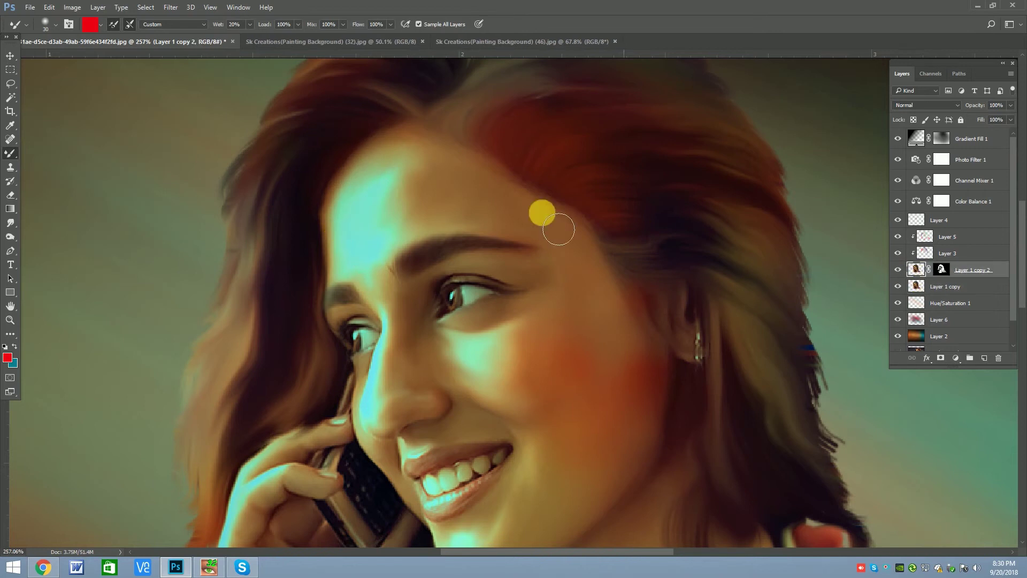
{"action": "scroll", "coordinate": [563, 248], "scroll_direction": "up", "scroll_amount": 2}
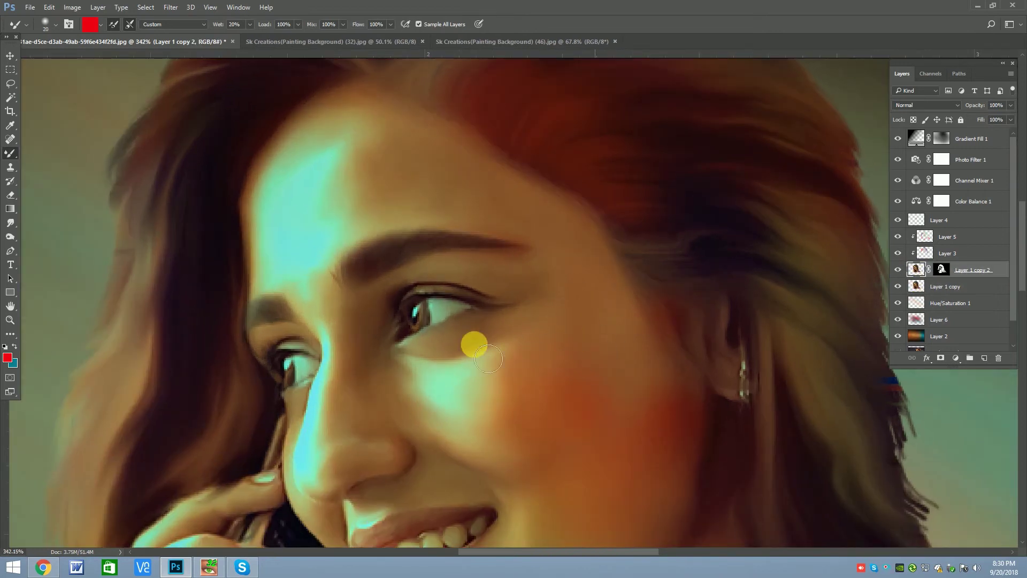
{"action": "left_click", "coordinate": [282, 55]}
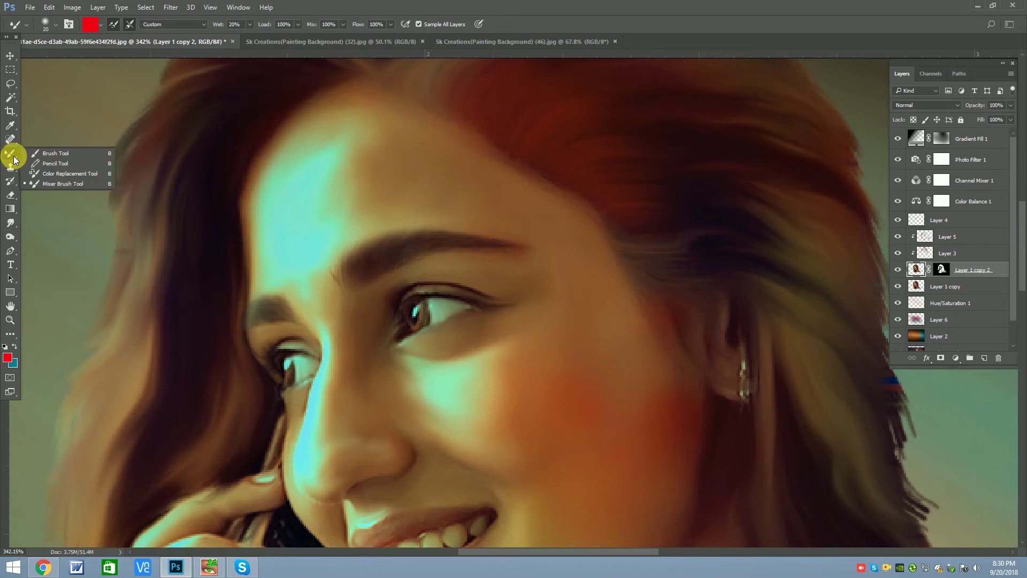
{"action": "left_click", "coordinate": [47, 180]}
{"action": "left_click", "coordinate": [436, 336], "text": "ctrl"}
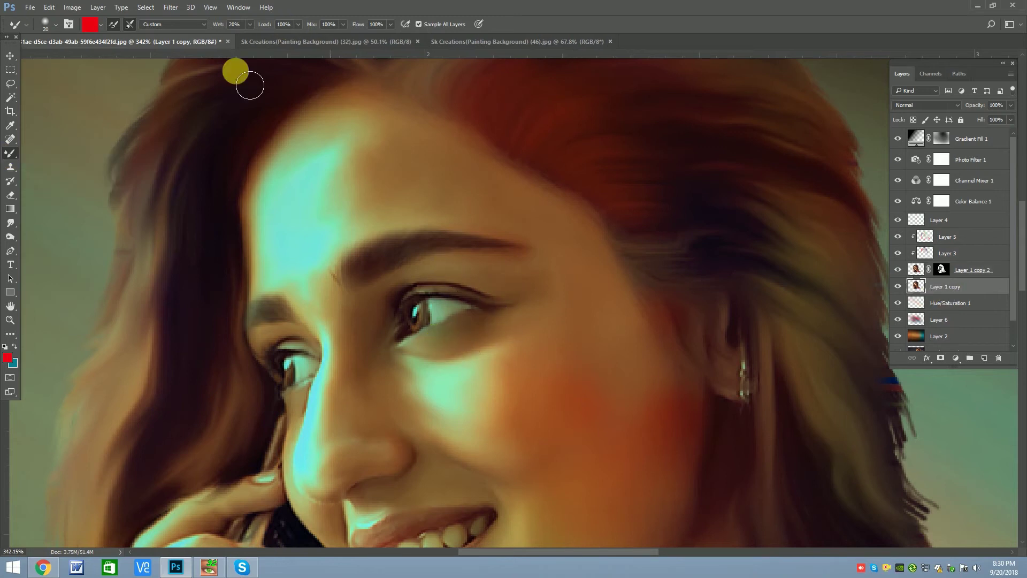
{"action": "key", "text": "ctrl+0"}
{"action": "left_click", "coordinate": [917, 270]}
Set Gradient Fill 1 to 70% opacity and erase the side vignette at 43% eraser opacity.
{"action": "key", "text": "v"}
{"action": "scroll", "coordinate": [465, 303], "scroll_direction": "down", "scroll_amount": 2, "text": "alt"}
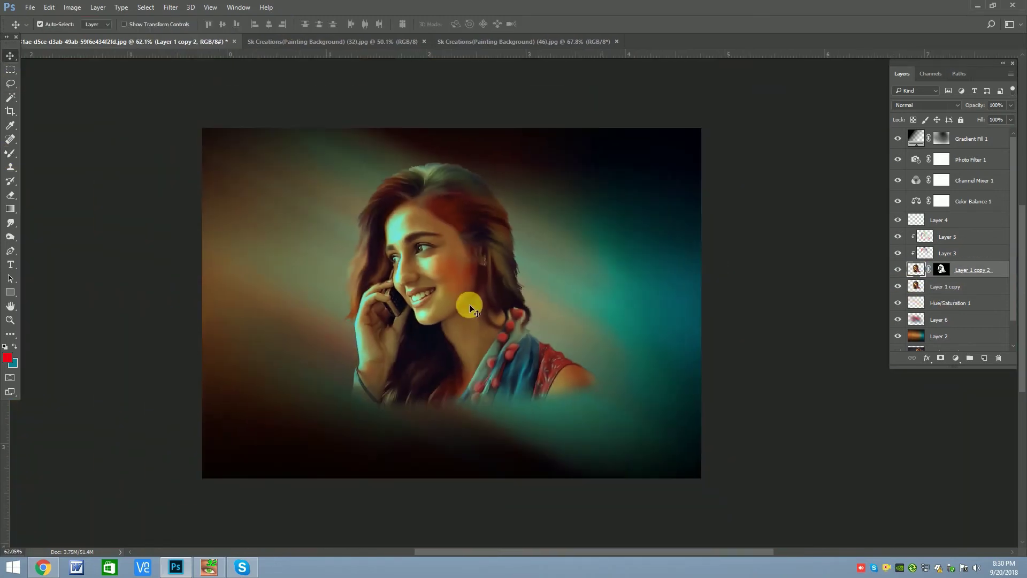
{"action": "left_click", "coordinate": [940, 140]}
{"action": "key", "text": "7"}
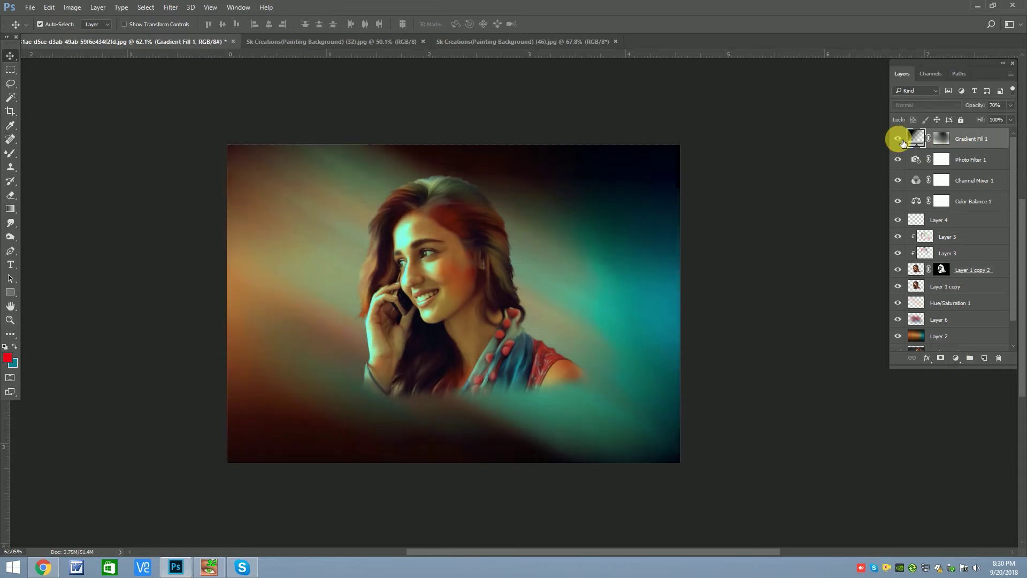
{"action": "left_click", "coordinate": [11, 195]}
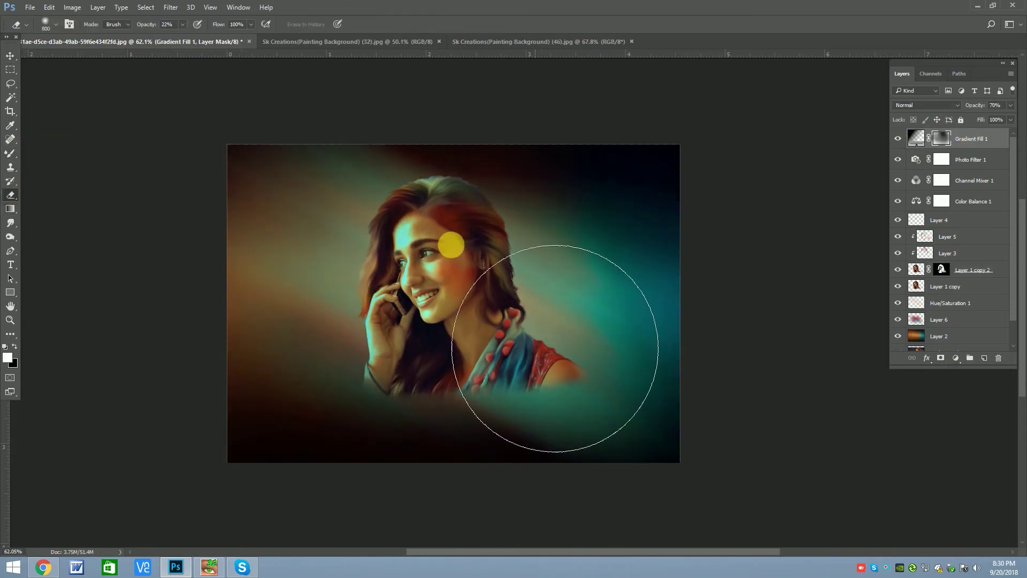
{"action": "left_click_drag", "start_coordinate": [333, 270], "coordinate": [278, 176]}
{"action": "left_click", "coordinate": [183, 24]}
{"action": "left_click_drag", "start_coordinate": [193, 37], "coordinate": [203, 36]}
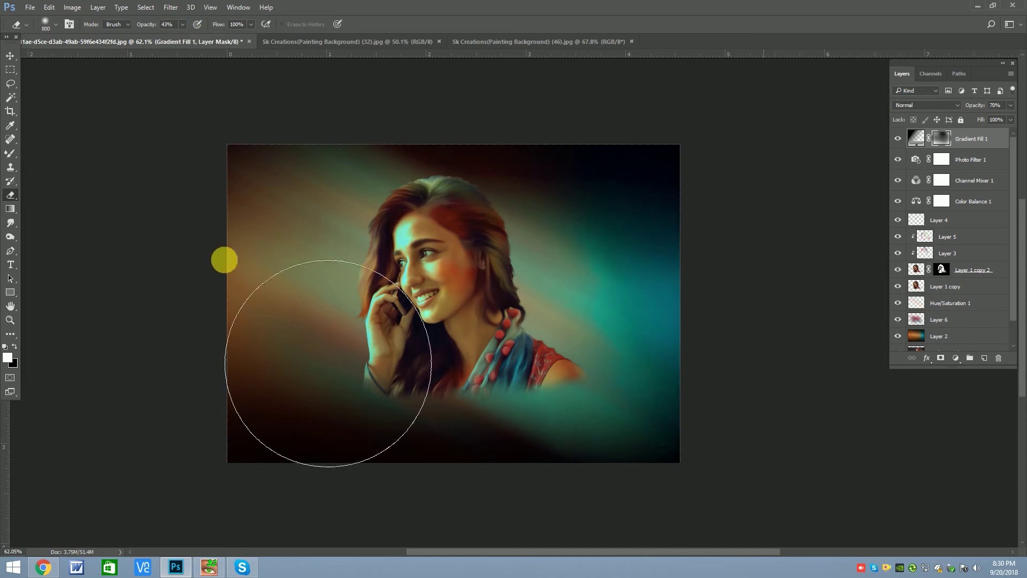
{"action": "left_click_drag", "start_coordinate": [582, 221], "coordinate": [340, 340]}
Erase the lower-right vignette with the eraser at 100% opacity.
{"action": "left_click", "coordinate": [11, 55]}
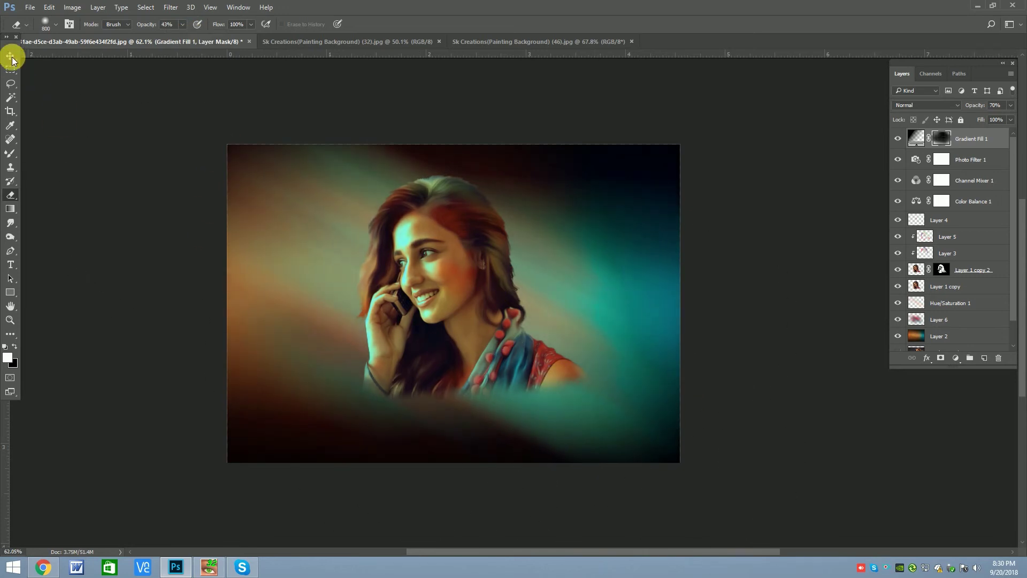
{"action": "scroll", "coordinate": [570, 290], "scroll_direction": "down", "scroll_amount": 2}
{"action": "left_click", "coordinate": [10, 195]}
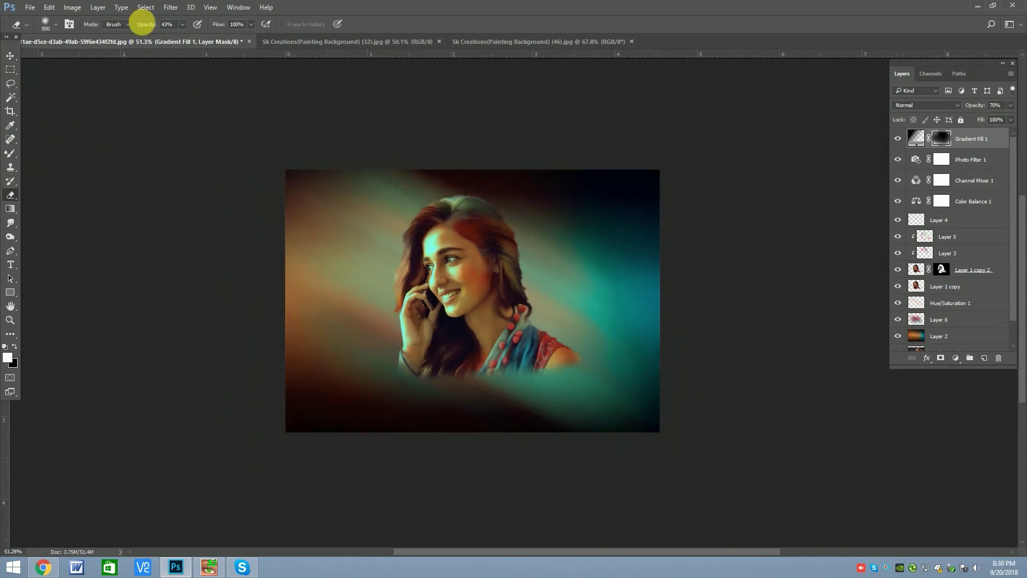
{"action": "left_click_drag", "start_coordinate": [187, 43], "coordinate": [225, 38]}
{"action": "left_click", "coordinate": [577, 375]}
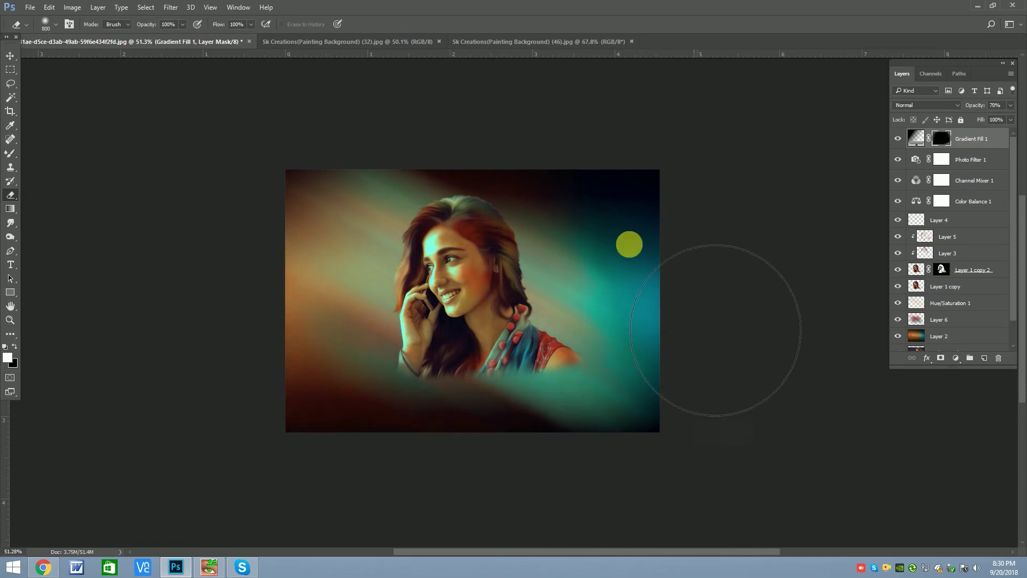
{"action": "left_click", "coordinate": [10, 55]}
{"action": "scroll", "coordinate": [424, 251], "scroll_direction": "up", "scroll_amount": 2}
{"action": "scroll", "coordinate": [458, 328], "scroll_direction": "up", "scroll_amount": 3}
{"action": "scroll", "coordinate": [459, 328], "scroll_direction": "up", "scroll_amount": 2}
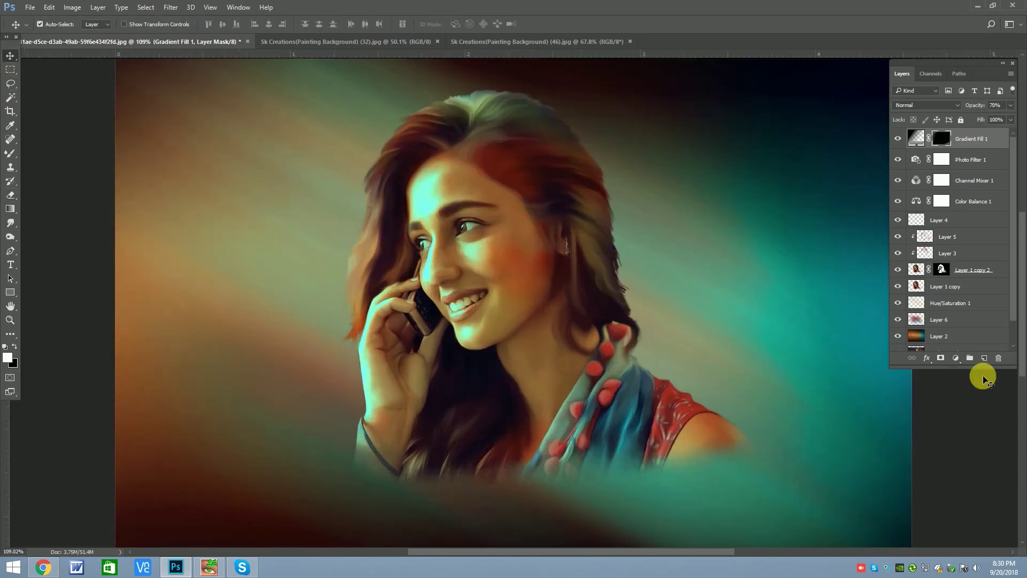
{"action": "left_click", "coordinate": [955, 358]}
Add a Color Balance layer with midtones at about +13/-8/+15.
{"action": "left_click", "coordinate": [940, 241]}
{"action": "left_click_drag", "start_coordinate": [735, 240], "coordinate": [741, 274]}
{"action": "scroll", "coordinate": [395, 271], "scroll_direction": "down", "scroll_amount": 3}
{"action": "left_click_drag", "start_coordinate": [721, 239], "coordinate": [732, 241]}
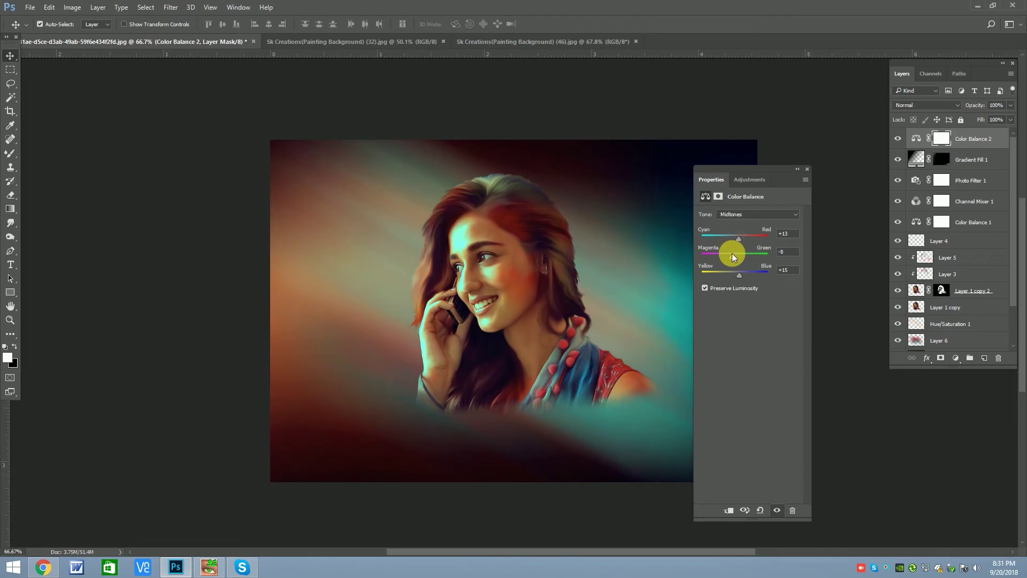
{"action": "left_click_drag", "start_coordinate": [731, 256], "coordinate": [740, 256]}
Switch the Color Balance tone to Shadows and tint them slightly bluer.
{"action": "left_click", "coordinate": [744, 216]}
{"action": "left_click", "coordinate": [743, 223]}
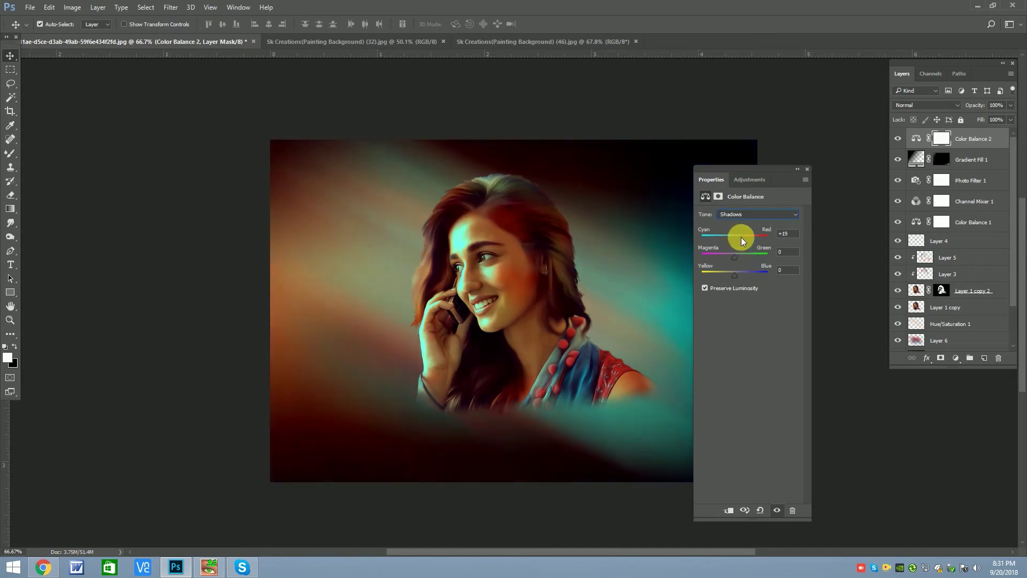
{"action": "left_click_drag", "start_coordinate": [735, 271], "coordinate": [735, 258]}
{"action": "left_click", "coordinate": [810, 171]}
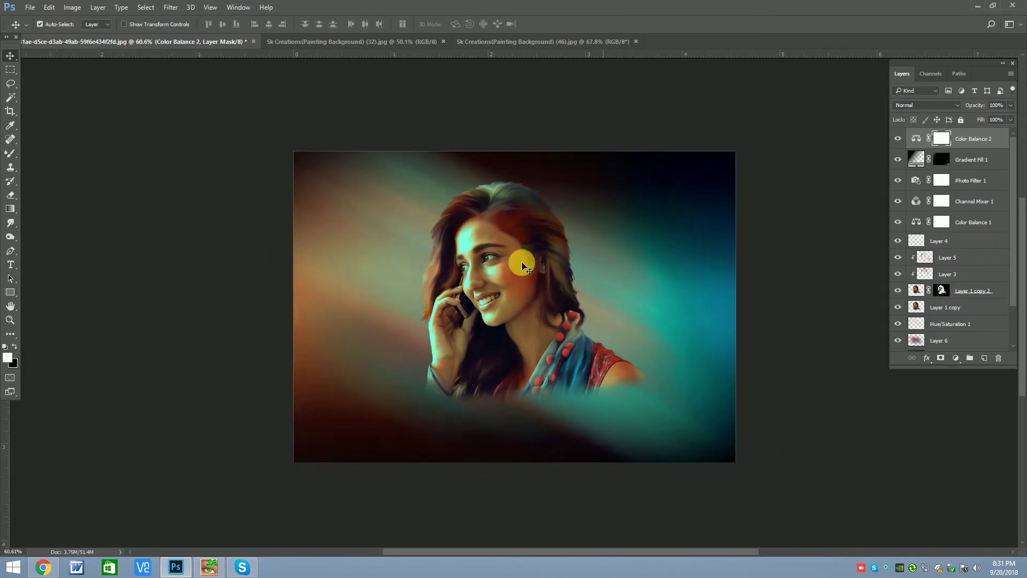
{"action": "scroll", "coordinate": [522, 264], "scroll_direction": "up", "scroll_amount": 2}
{"action": "left_click", "coordinate": [961, 363]}
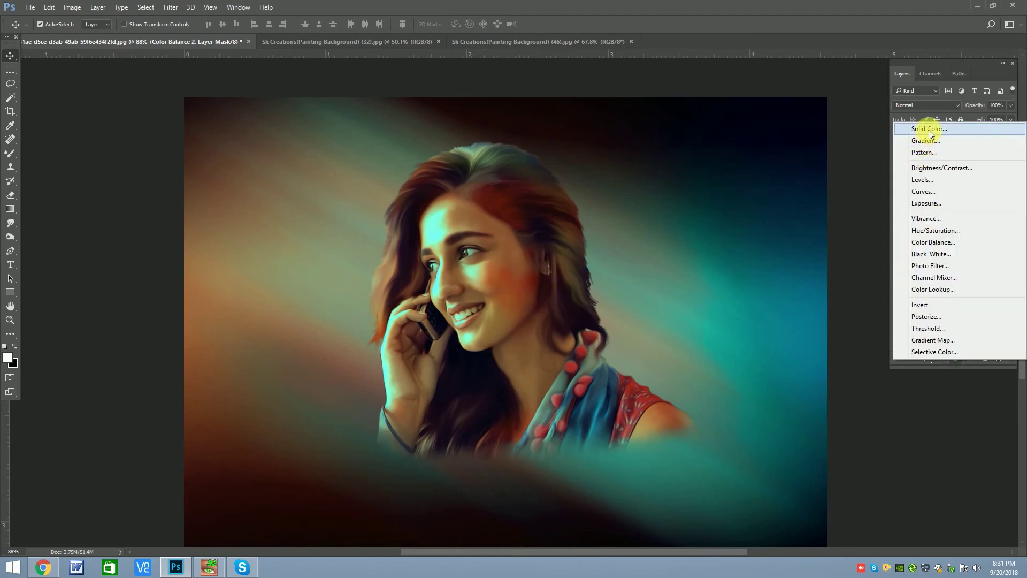
Add a Solid Color fill layer in pink d35861.
{"action": "left_click", "coordinate": [929, 130]}
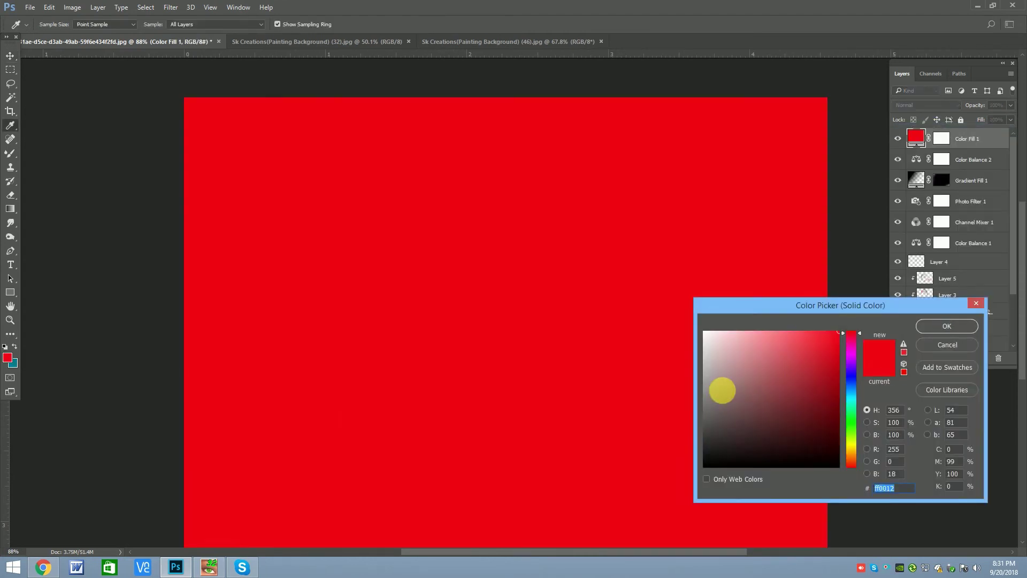
{"action": "left_click_drag", "start_coordinate": [771, 349], "coordinate": [788, 360]}
{"action": "left_click", "coordinate": [947, 325]}
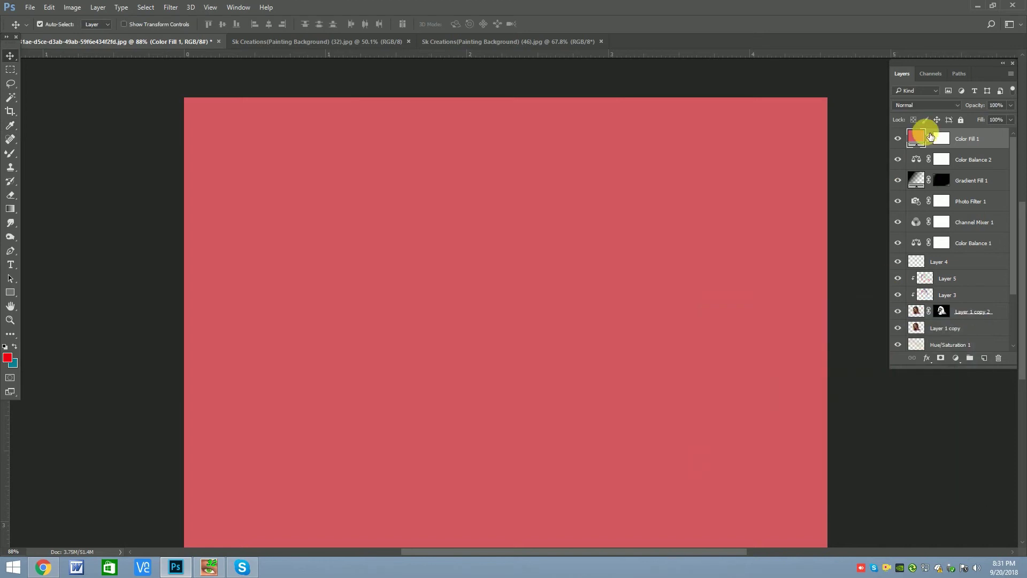
Select the Eraser with a rough paint-stroke brush preset for the fill's mask.
{"action": "left_click", "coordinate": [10, 155]}
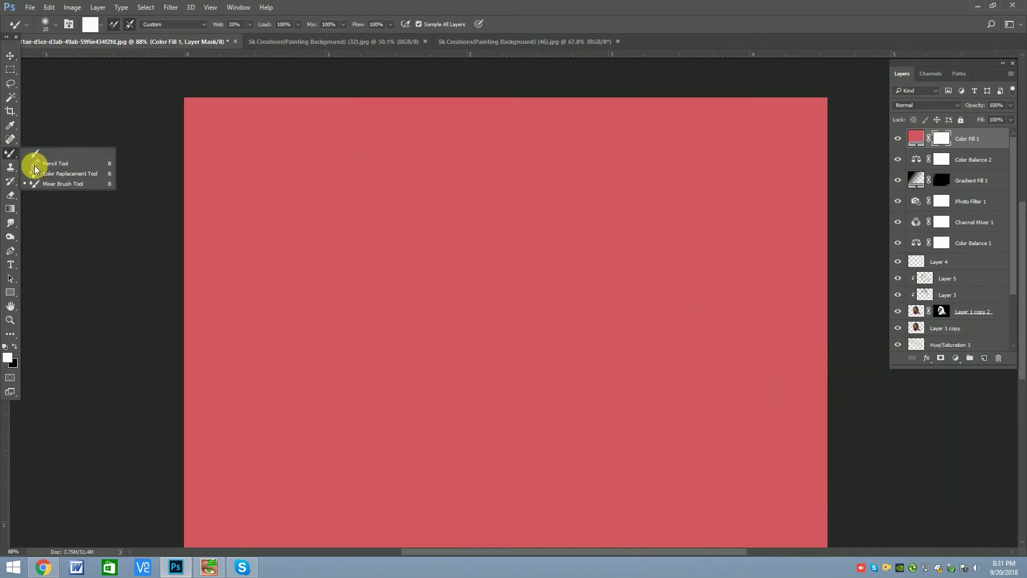
{"action": "left_click", "coordinate": [11, 195]}
{"action": "right_click", "coordinate": [706, 384]}
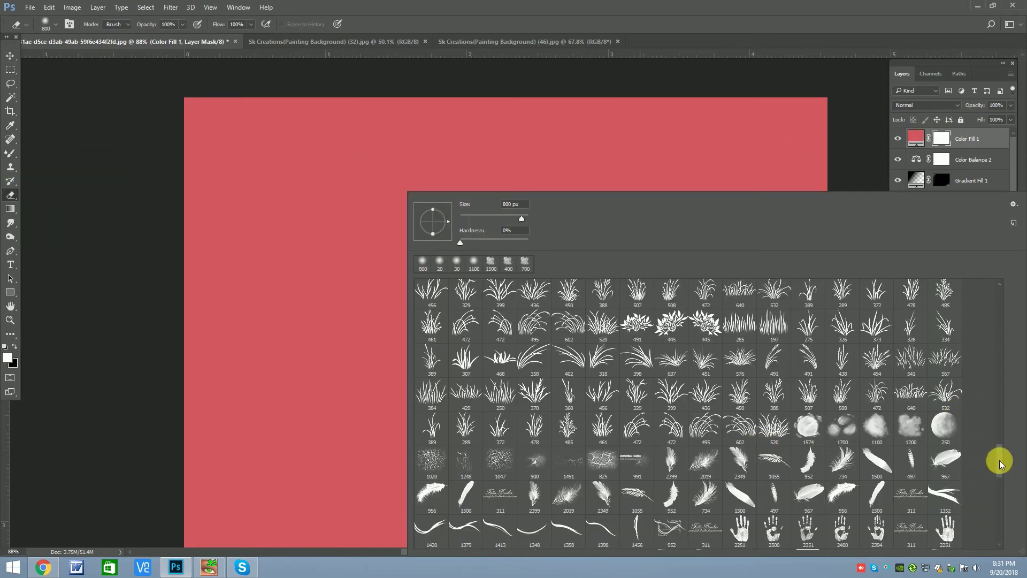
{"action": "left_click_drag", "start_coordinate": [1001, 463], "coordinate": [1000, 522]}
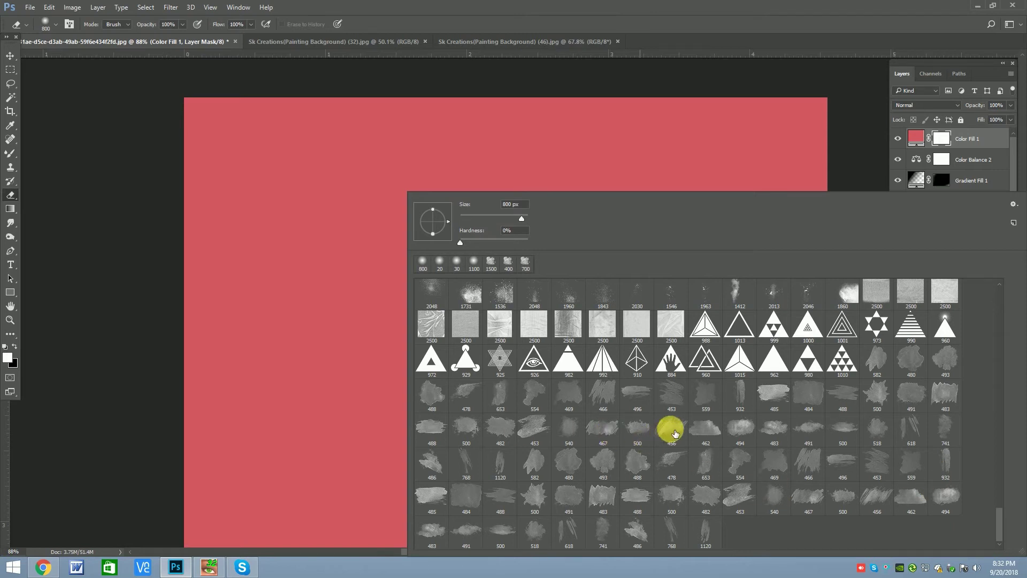
{"action": "left_click", "coordinate": [828, 471]}
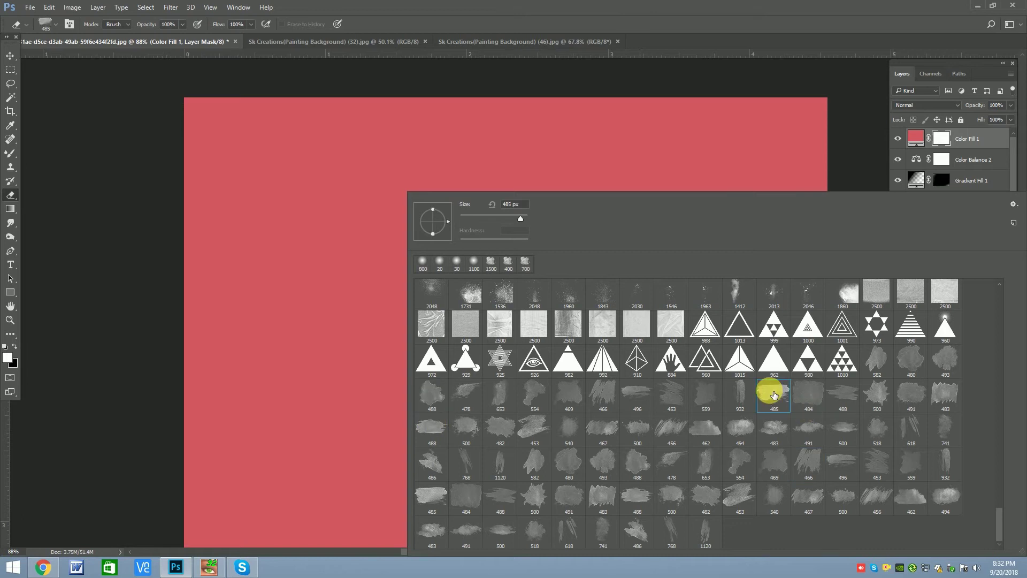
{"action": "left_click", "coordinate": [604, 426]}
{"action": "left_click", "coordinate": [518, 139]}
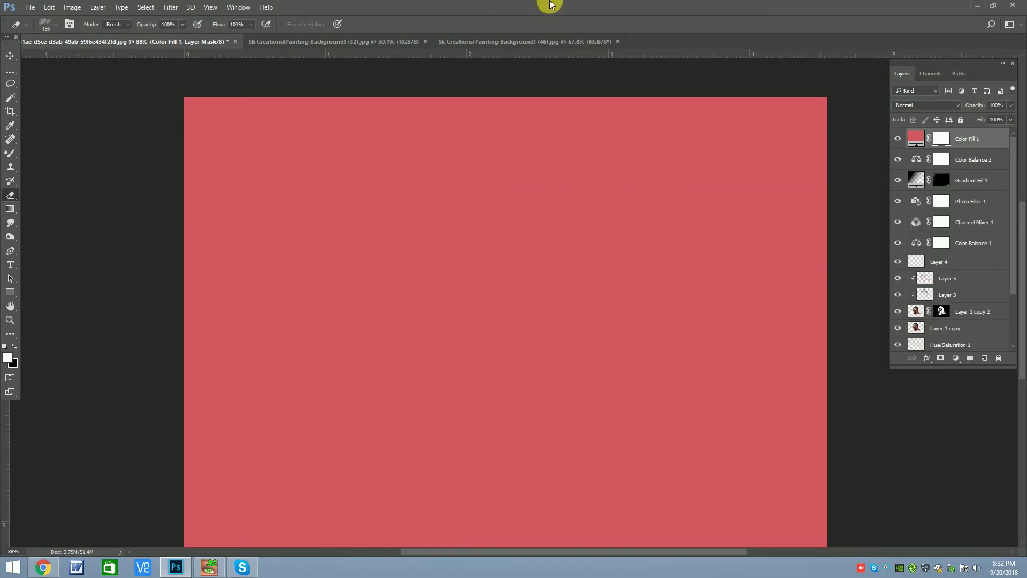
{"action": "scroll", "coordinate": [504, 305], "scroll_direction": "down", "scroll_amount": 3}
Erase rough paint strokes through the pink fill to reveal her face, hair and shoulder.
{"action": "mouse_move", "coordinate": [599, 268]}
{"action": "left_mouse_down"}
{"action": "mouse_move", "coordinate": [504, 299]}
{"action": "mouse_move", "coordinate": [532, 319]}
{"action": "left_mouse_up"}
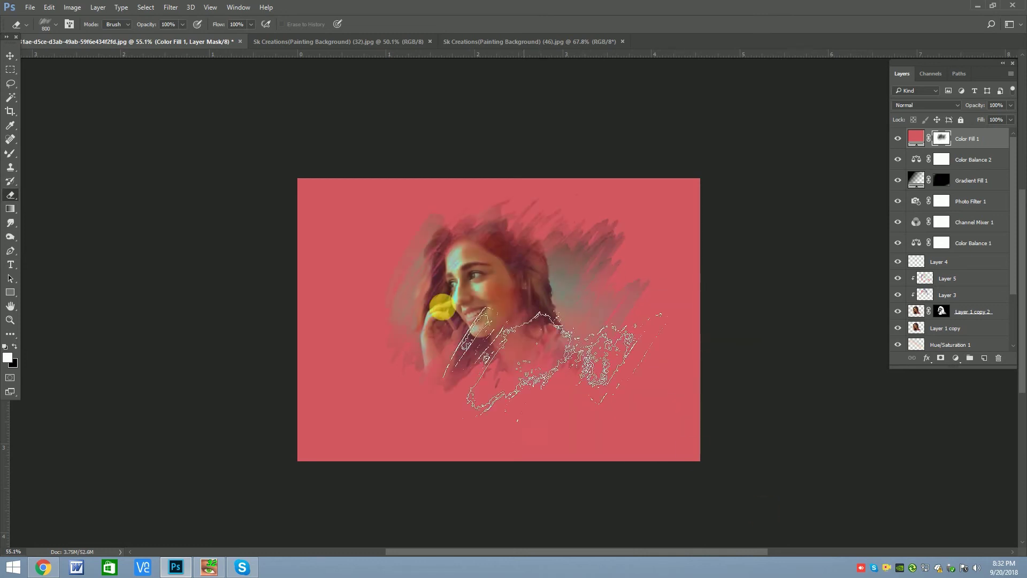
{"action": "scroll", "coordinate": [435, 298], "scroll_direction": "up", "scroll_amount": 1}
{"action": "right_click", "coordinate": [671, 518]}
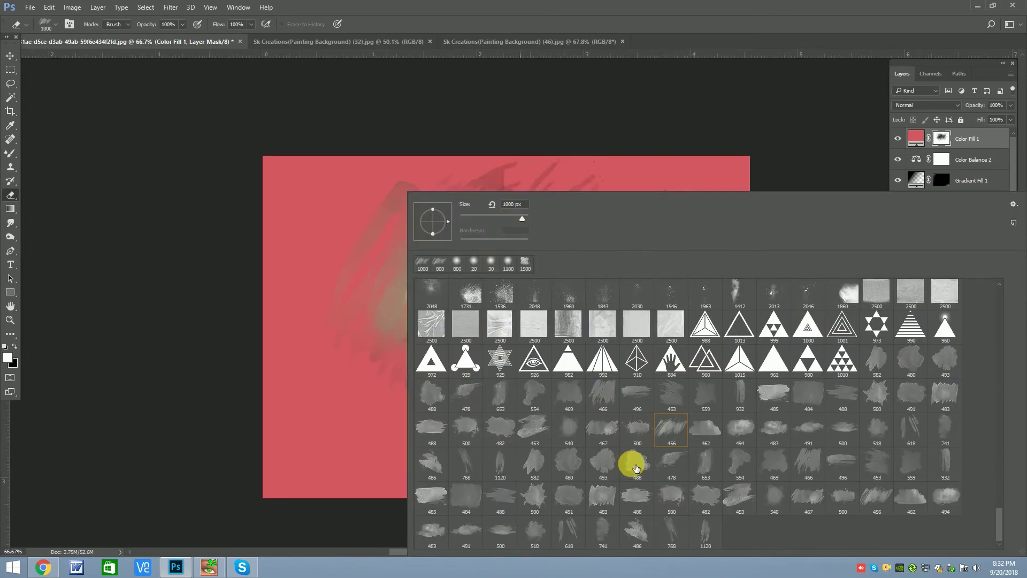
{"action": "double_click", "coordinate": [636, 468]}
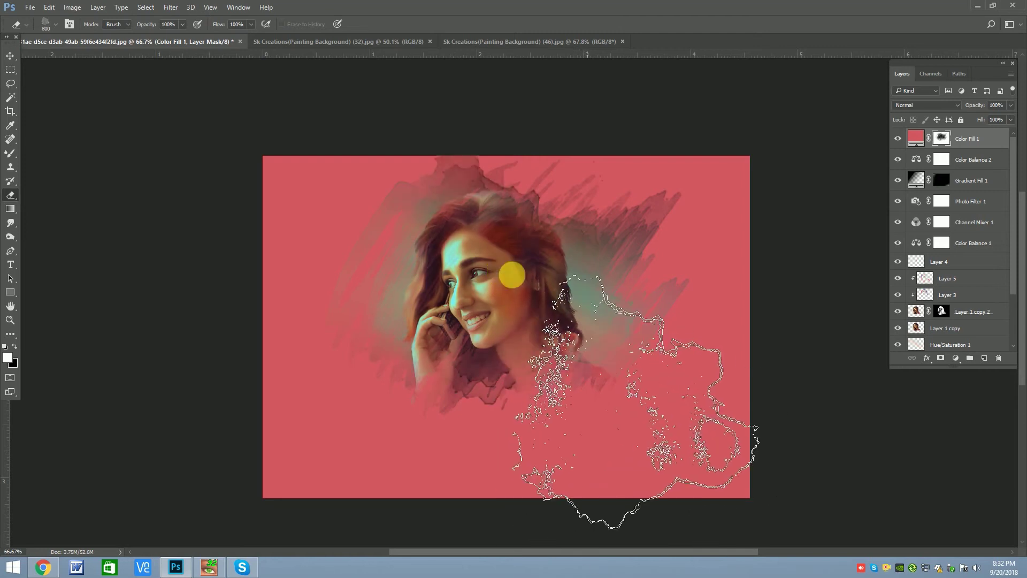
{"action": "key", "text": "bracketright"}
{"action": "key", "text": "bracketright"}
{"action": "left_click_drag", "start_coordinate": [585, 317], "coordinate": [493, 298]}
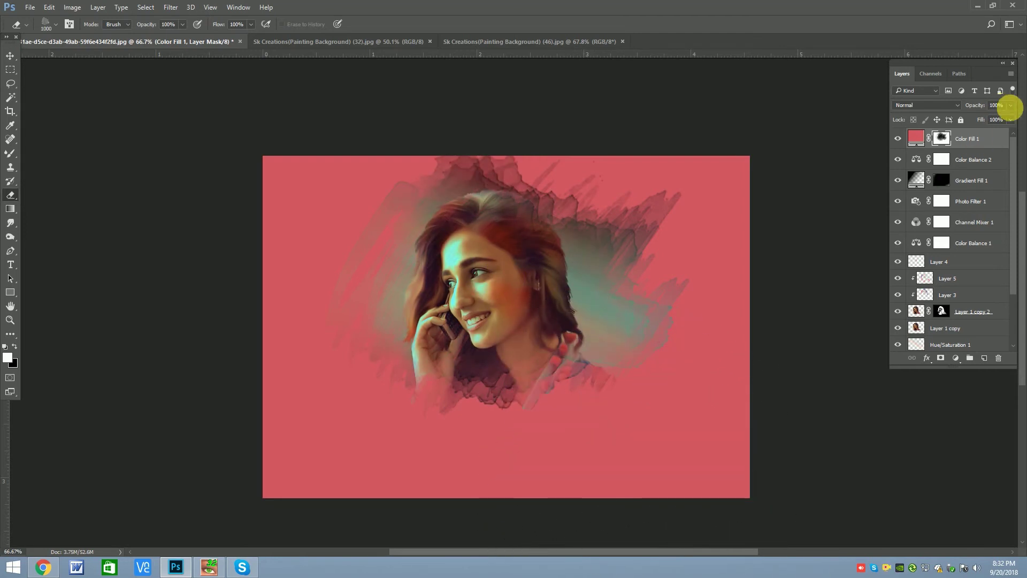
Lower Color Fill 1 to 60% opacity and shrink the eraser brush.
{"action": "left_click_drag", "start_coordinate": [1009, 105], "coordinate": [989, 119]}
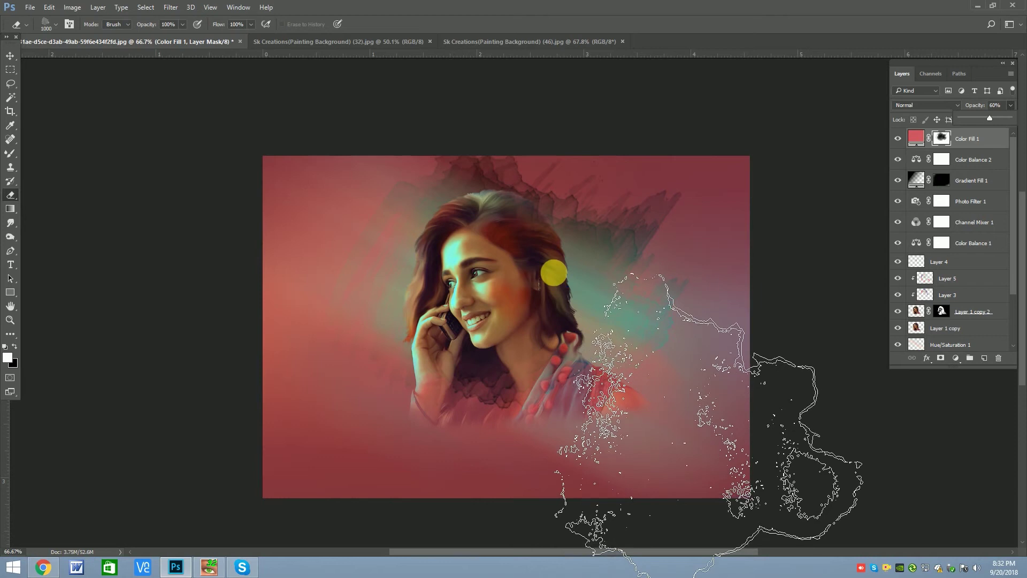
{"action": "right_click", "coordinate": [573, 297]}
{"action": "key", "text": "Escape"}
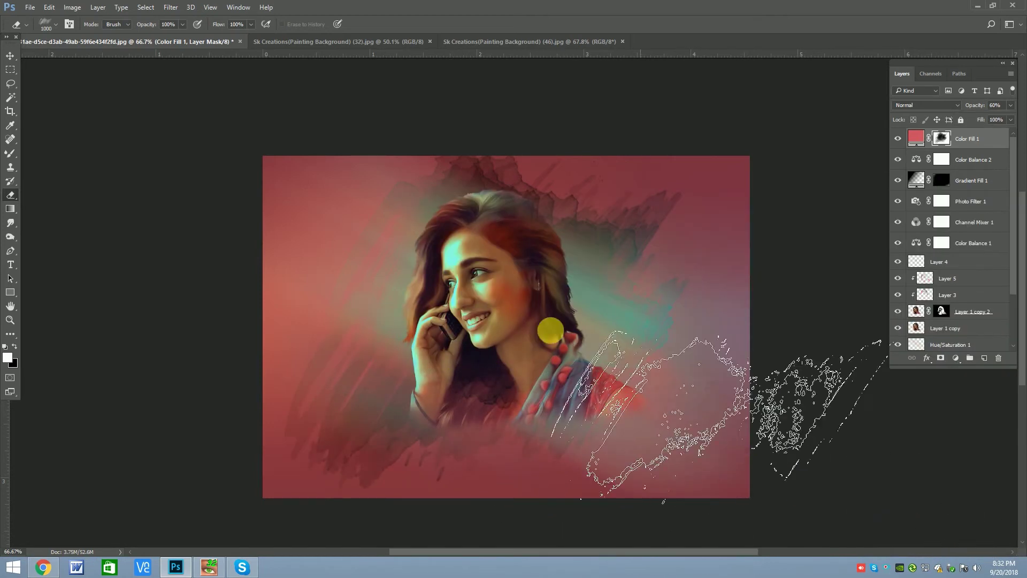
{"action": "right_click", "coordinate": [551, 293]}
{"action": "left_click_drag", "start_coordinate": [496, 262], "coordinate": [458, 263]}
{"action": "key", "text": "Return"}
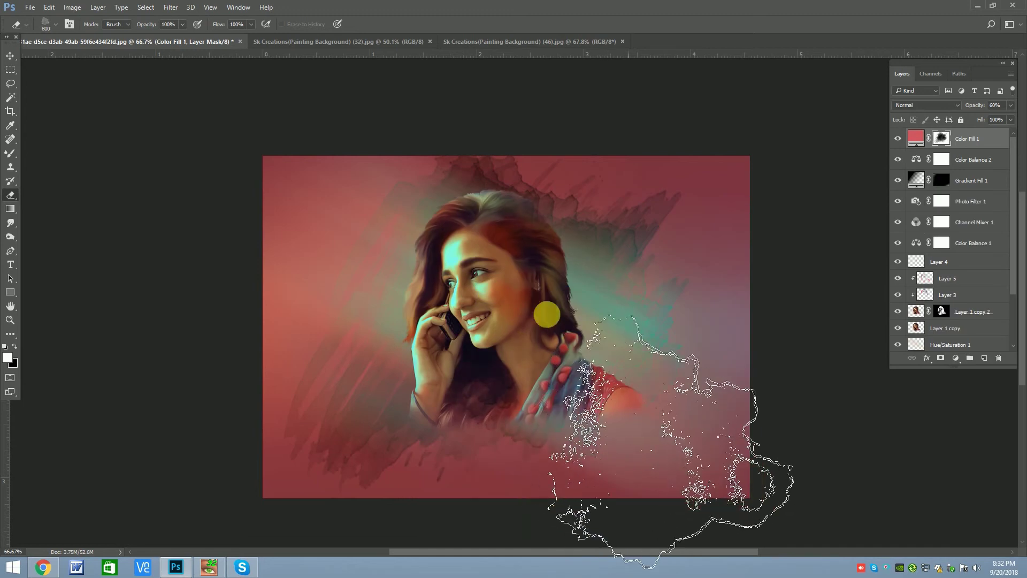
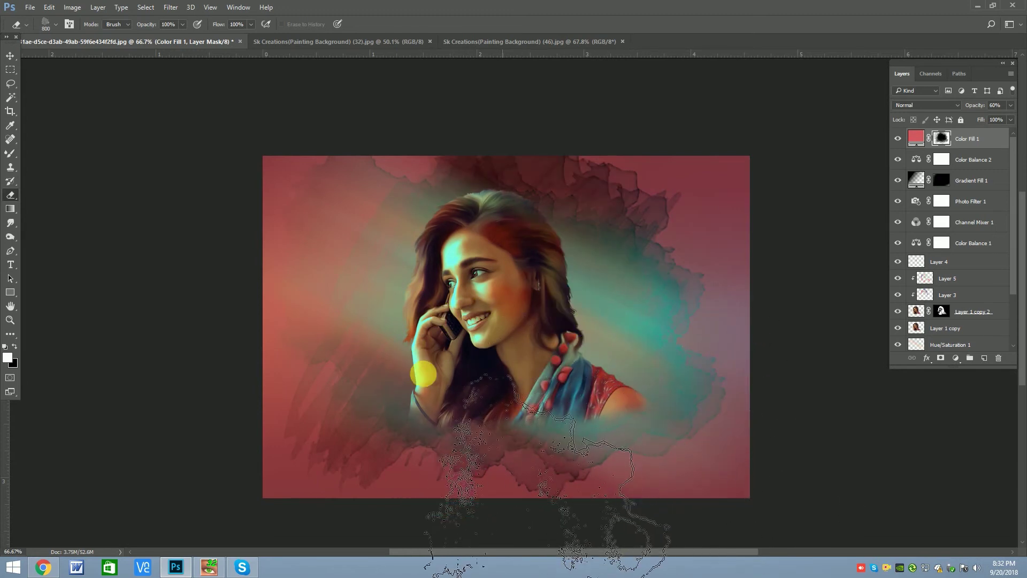
Erase more red fill in the lower left, briefly fading the fill to check the mask.
{"action": "left_click_drag", "start_coordinate": [324, 332], "coordinate": [585, 418]}
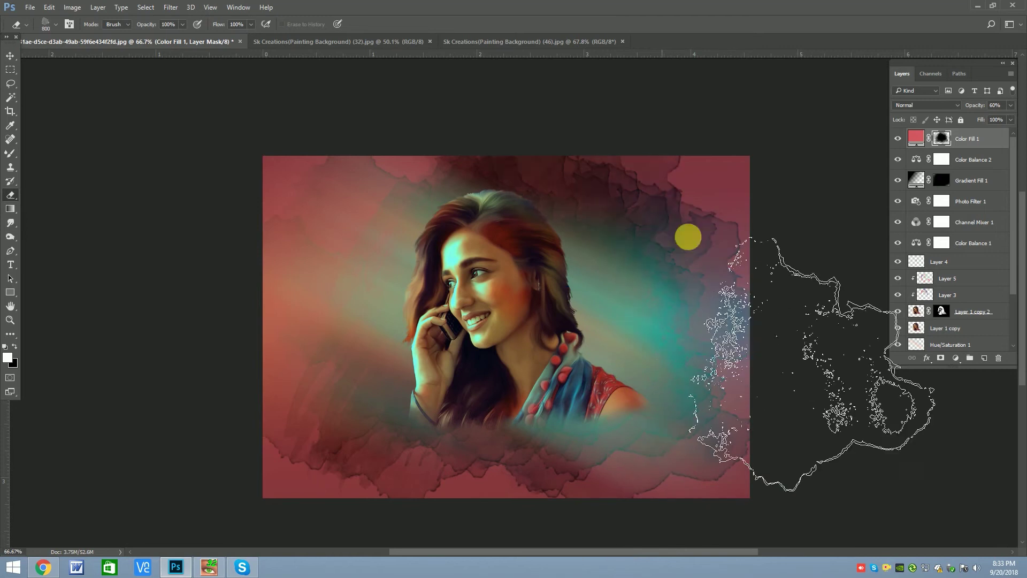
{"action": "left_click", "coordinate": [1011, 105]}
{"action": "mouse_move", "coordinate": [992, 118]}
{"action": "left_mouse_down"}
{"action": "mouse_move", "coordinate": [966, 121]}
{"action": "mouse_move", "coordinate": [984, 125]}
{"action": "left_mouse_up"}
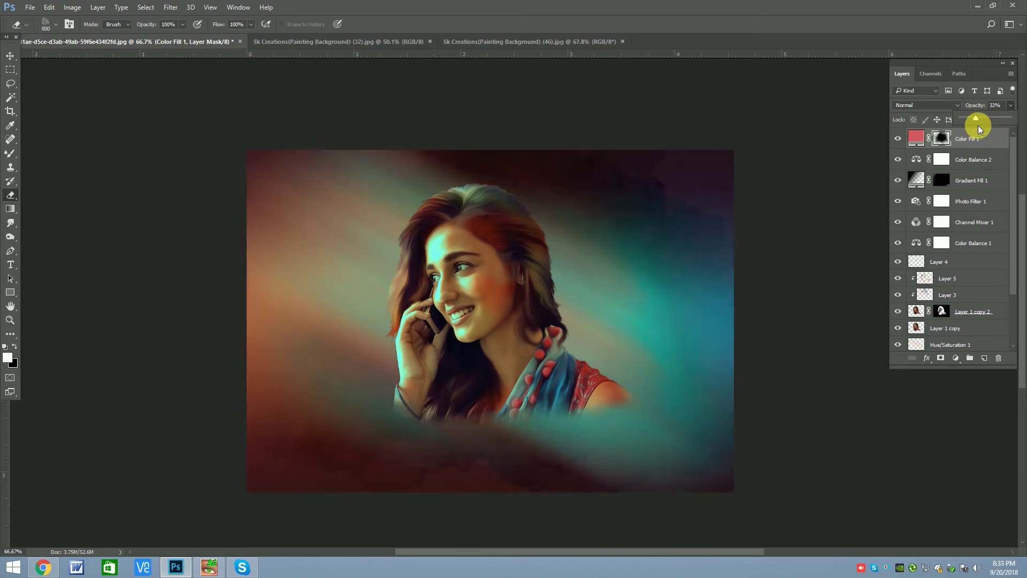
{"action": "left_click_drag", "start_coordinate": [986, 125], "coordinate": [990, 123]}
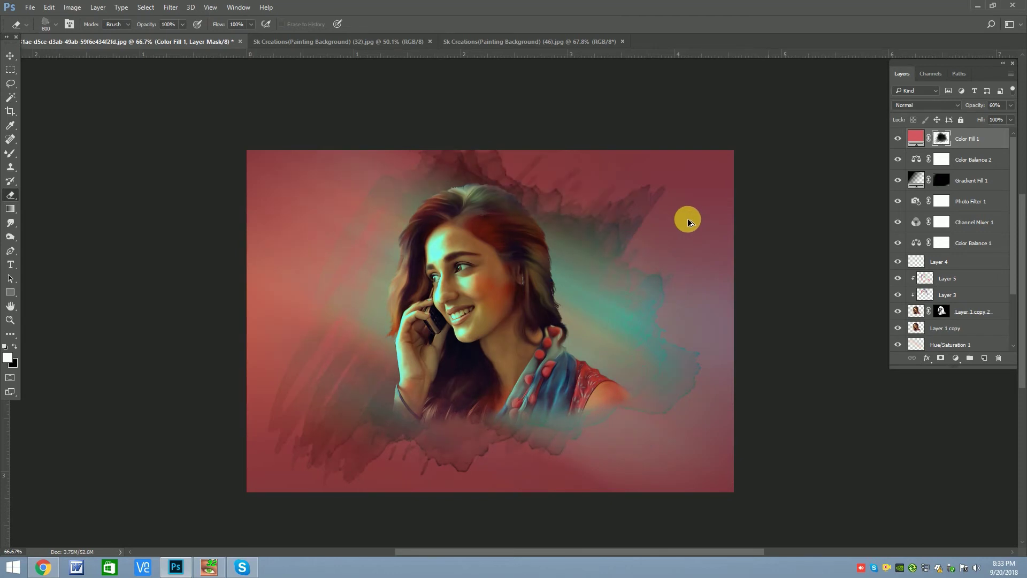
Erase rough brushed streaks along the lower canvas with textured brush preset 486.
{"action": "left_click", "coordinate": [484, 342]}
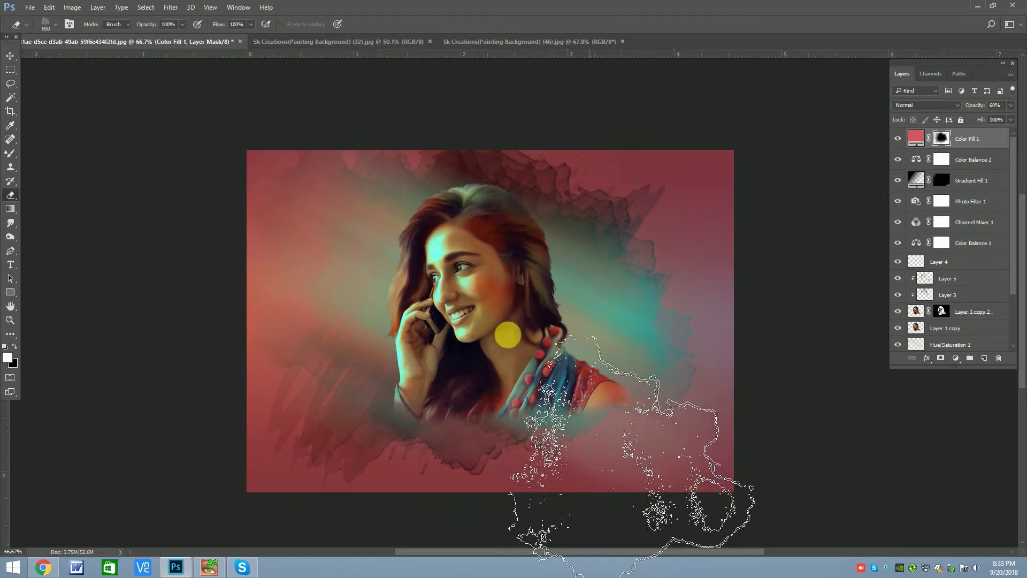
{"action": "right_click", "coordinate": [557, 417]}
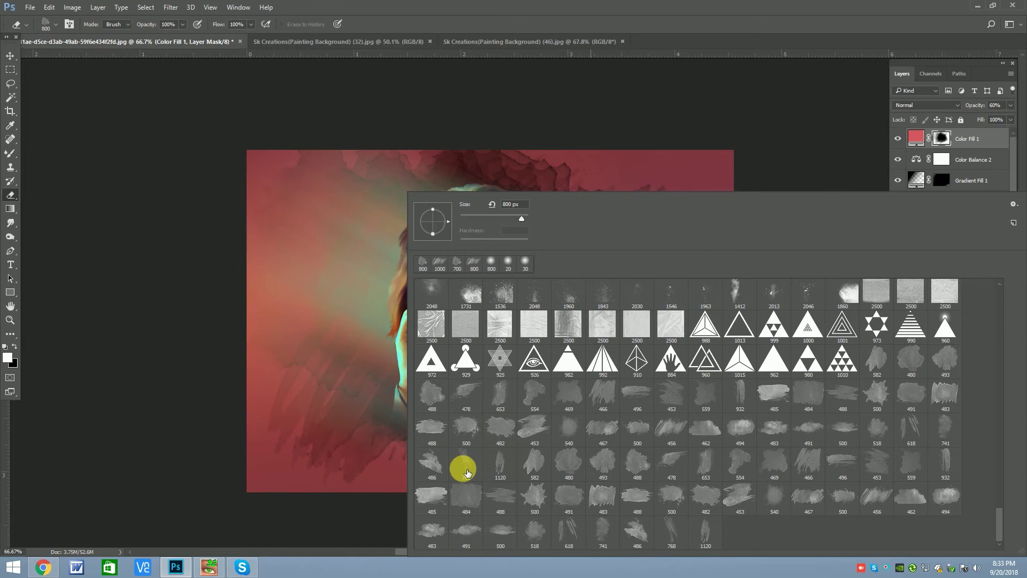
{"action": "double_click", "coordinate": [438, 468]}
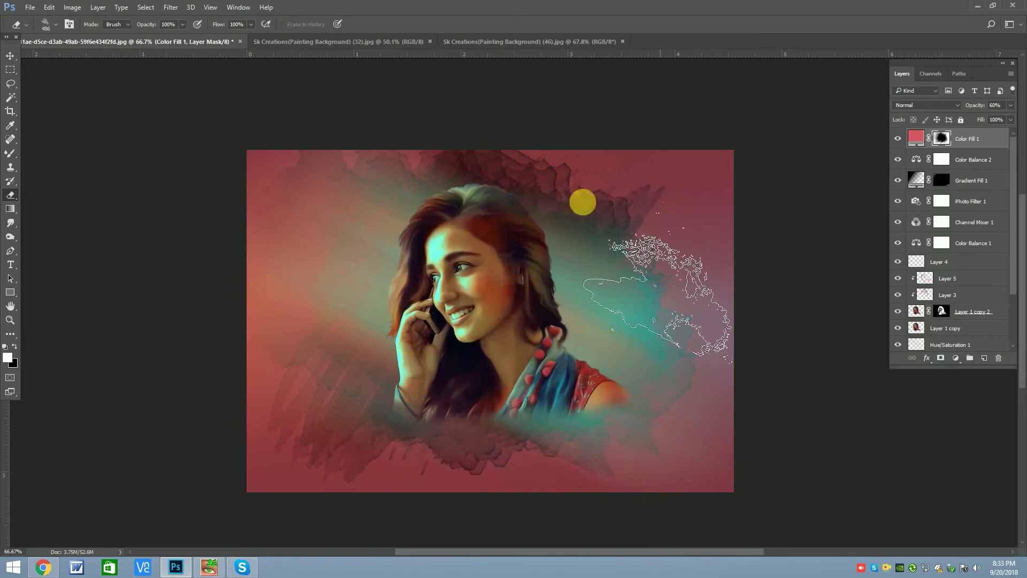
{"action": "mouse_move", "coordinate": [399, 409]}
{"action": "left_mouse_down"}
{"action": "mouse_move", "coordinate": [475, 397]}
{"action": "mouse_move", "coordinate": [525, 327]}
{"action": "mouse_move", "coordinate": [406, 390]}
{"action": "mouse_move", "coordinate": [593, 417]}
{"action": "left_mouse_up"}
Add a Gradient Map adjustment layer using a red-to-teal gradient.
{"action": "left_click", "coordinate": [10, 55]}
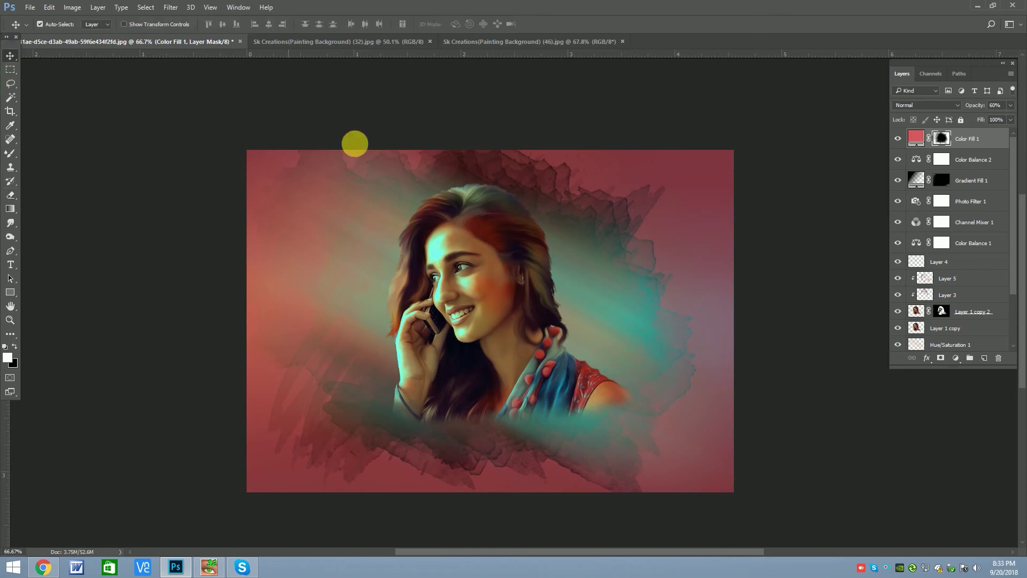
{"action": "scroll", "coordinate": [406, 170], "scroll_direction": "down", "scroll_amount": 2}
{"action": "left_click", "coordinate": [955, 359]}
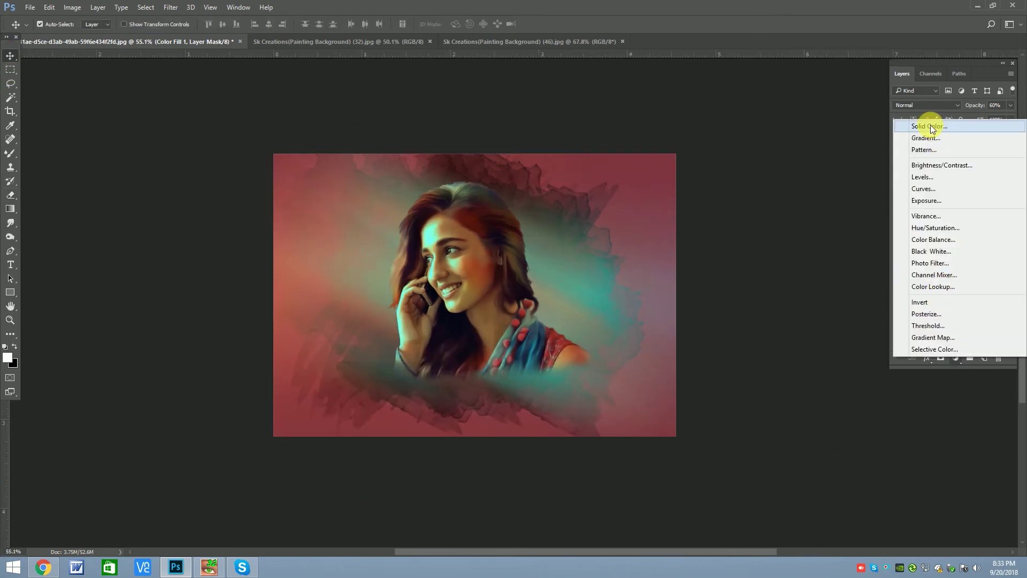
{"action": "left_click", "coordinate": [944, 378]}
{"action": "left_click", "coordinate": [954, 357]}
{"action": "left_click", "coordinate": [942, 345]}
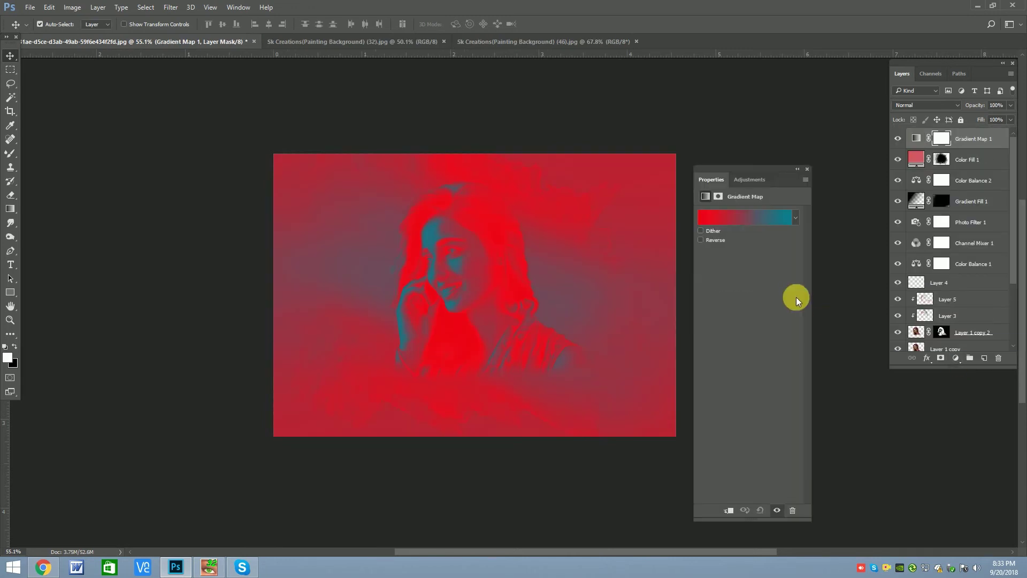
{"action": "left_click", "coordinate": [747, 220]}
{"action": "left_click", "coordinate": [865, 145]}
Blend the gradient map in Soft Light at 34% opacity.
{"action": "left_click", "coordinate": [935, 105]}
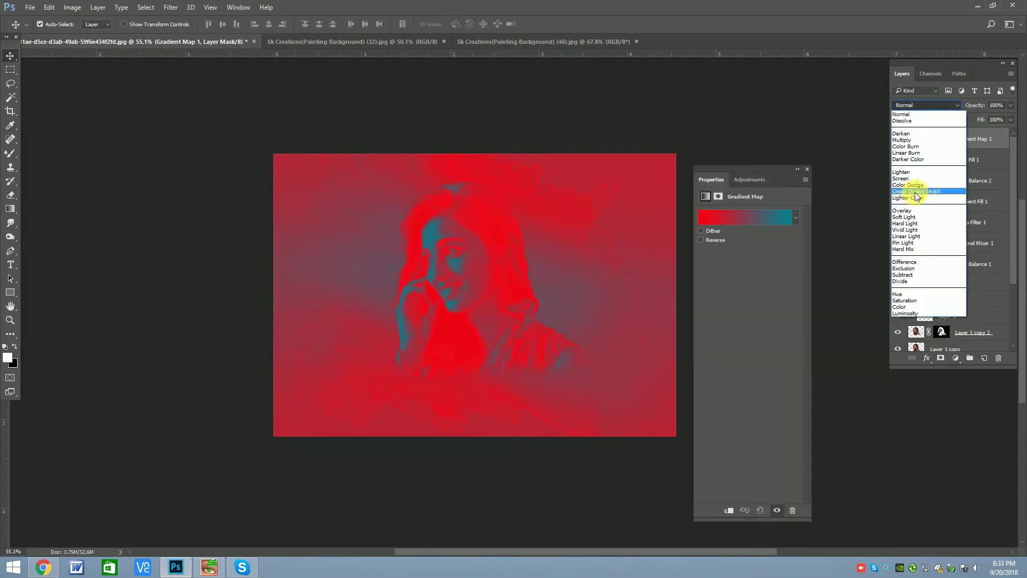
{"action": "left_click", "coordinate": [904, 217]}
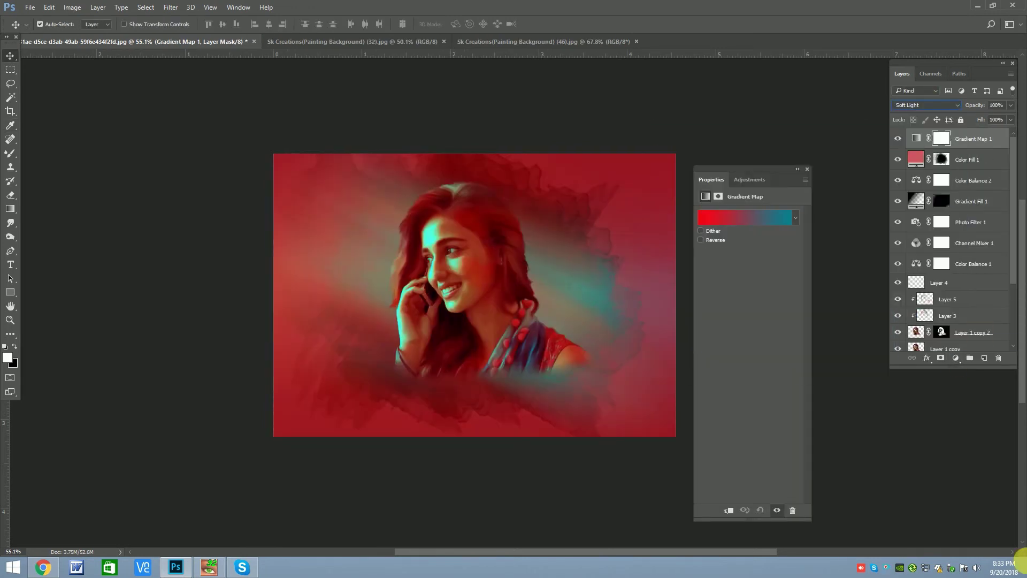
{"action": "left_click", "coordinate": [806, 172]}
{"action": "left_click", "coordinate": [925, 105]}
{"action": "left_click", "coordinate": [912, 210]}
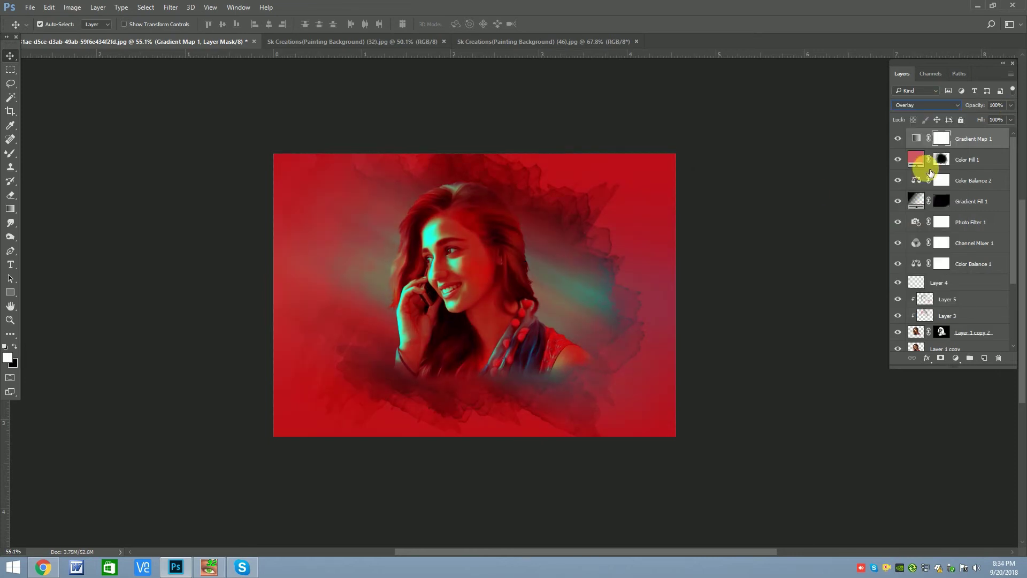
{"action": "left_click_drag", "start_coordinate": [969, 115], "coordinate": [977, 114]}
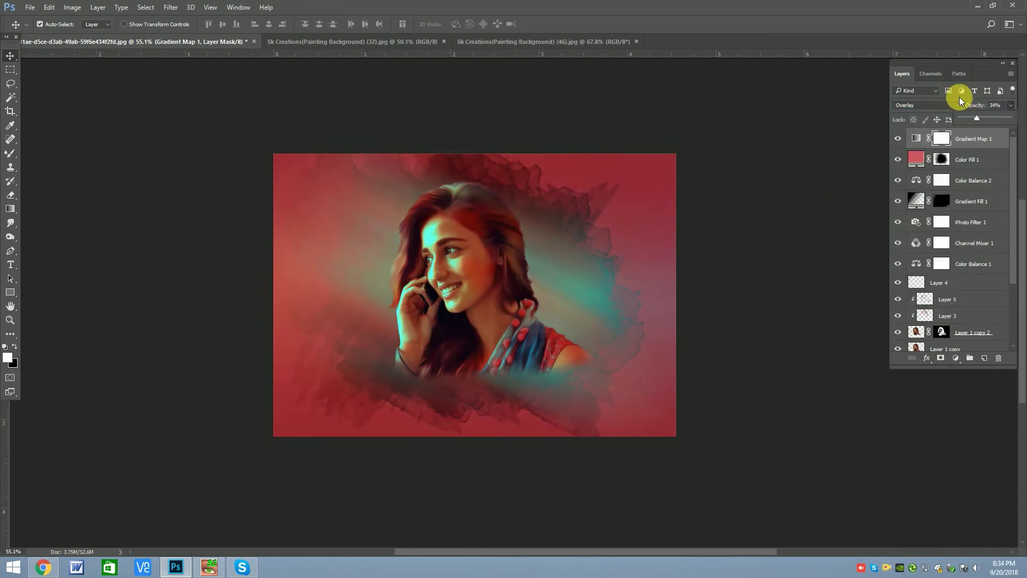
{"action": "left_click", "coordinate": [936, 105]}
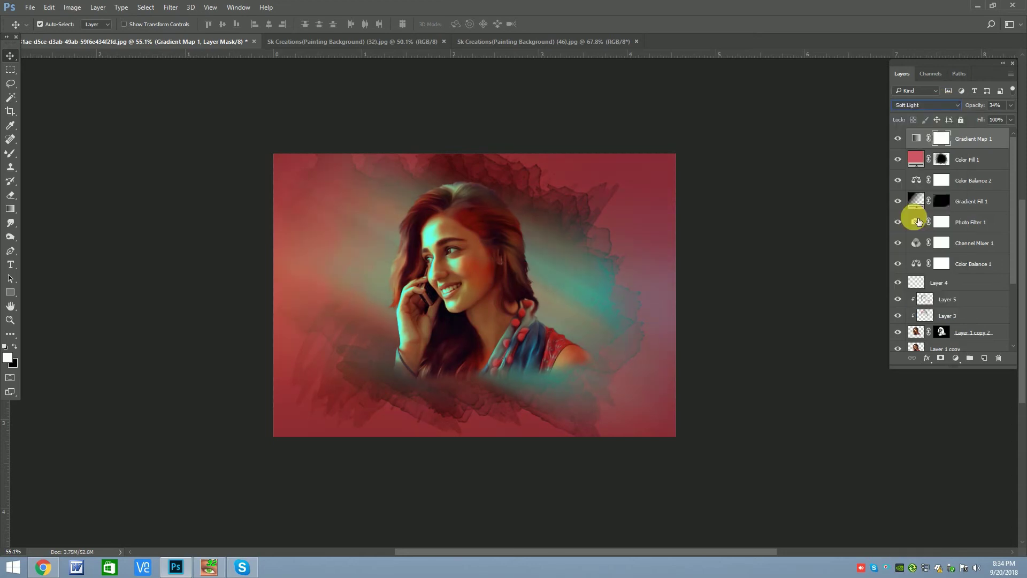
{"action": "left_click", "coordinate": [902, 141]}
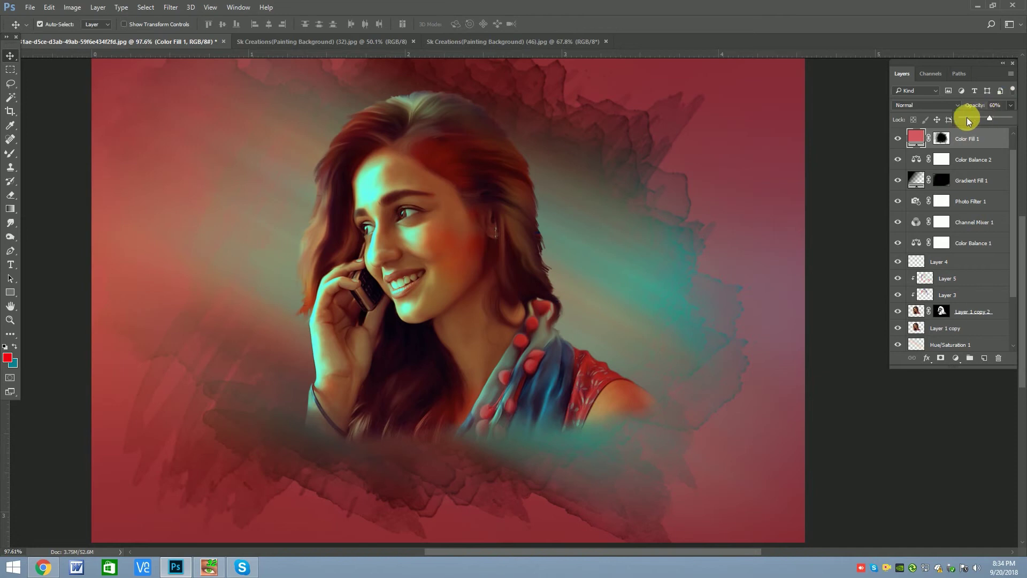
Lower the Color Fill 1 layer's opacity to 34%.
{"action": "left_click_drag", "start_coordinate": [980, 119], "coordinate": [976, 117]}
{"action": "scroll", "coordinate": [570, 292], "scroll_direction": "down", "scroll_amount": 2}
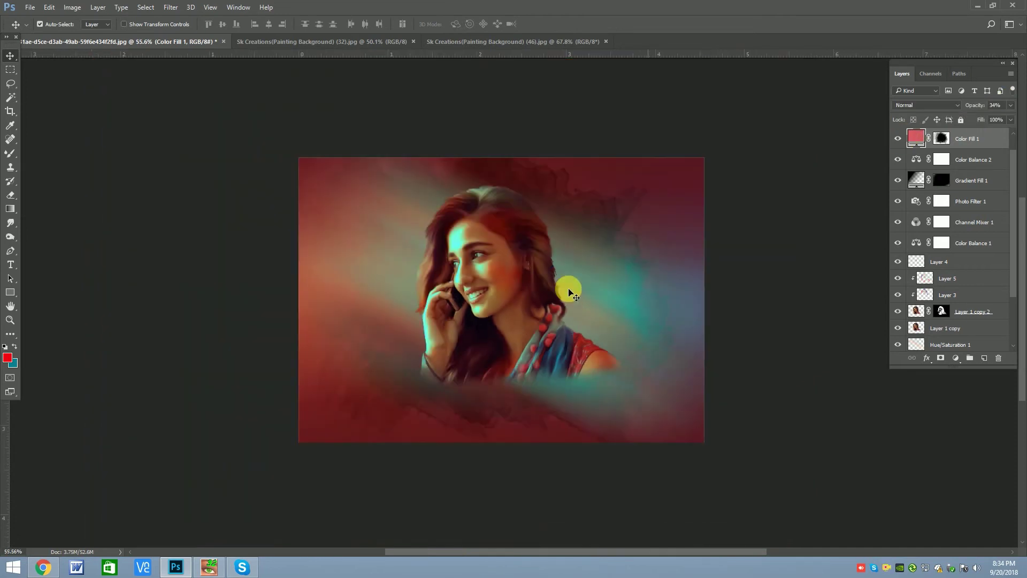
{"action": "scroll", "coordinate": [556, 347], "scroll_direction": "up", "scroll_amount": 2}
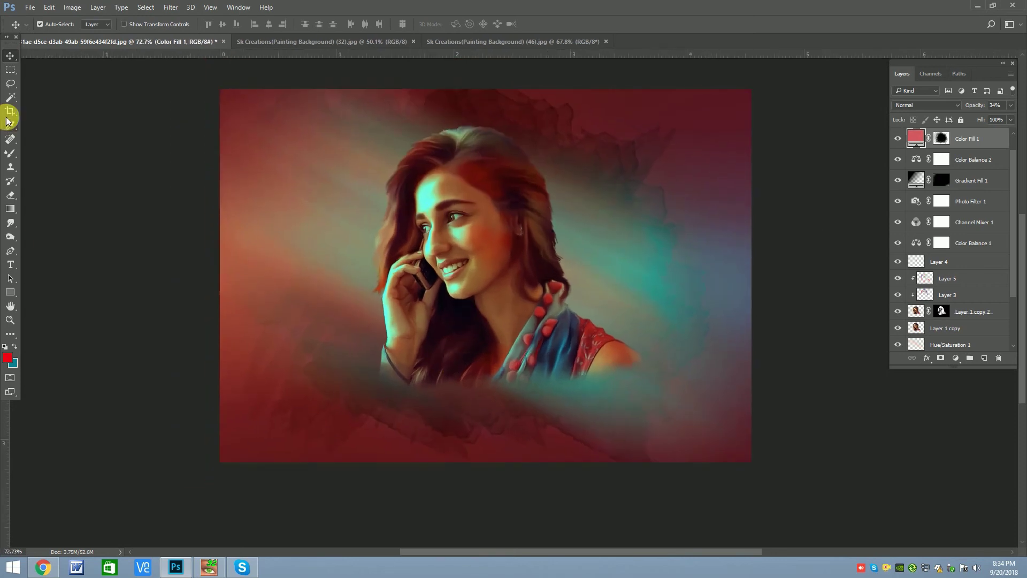
Crop the portrait tighter on the left, bottom and right edges.
{"action": "left_click", "coordinate": [8, 112]}
{"action": "left_click_drag", "start_coordinate": [241, 271], "coordinate": [236, 274]}
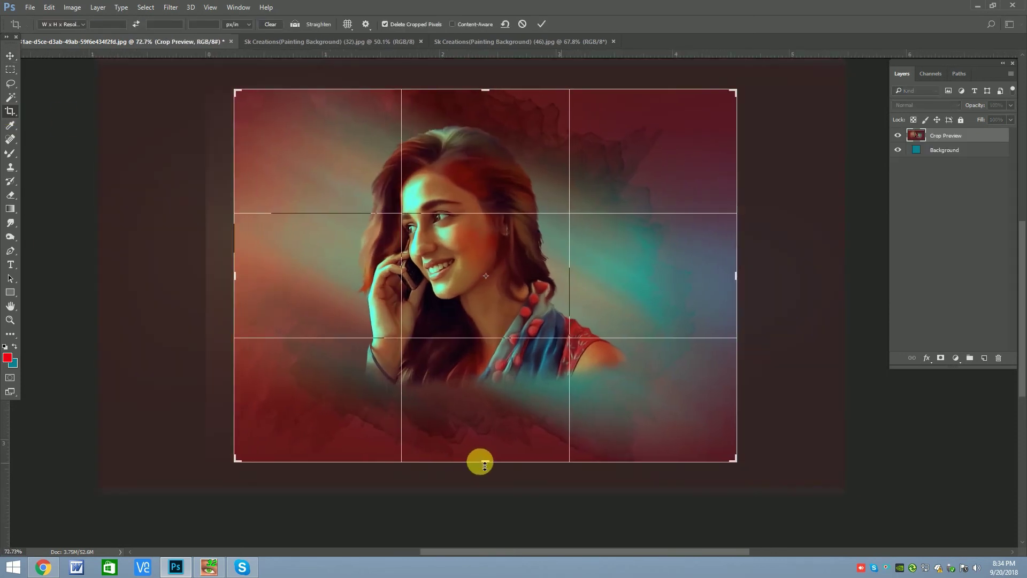
{"action": "left_click_drag", "start_coordinate": [484, 465], "coordinate": [486, 442]}
{"action": "left_click_drag", "start_coordinate": [733, 275], "coordinate": [715, 275]}
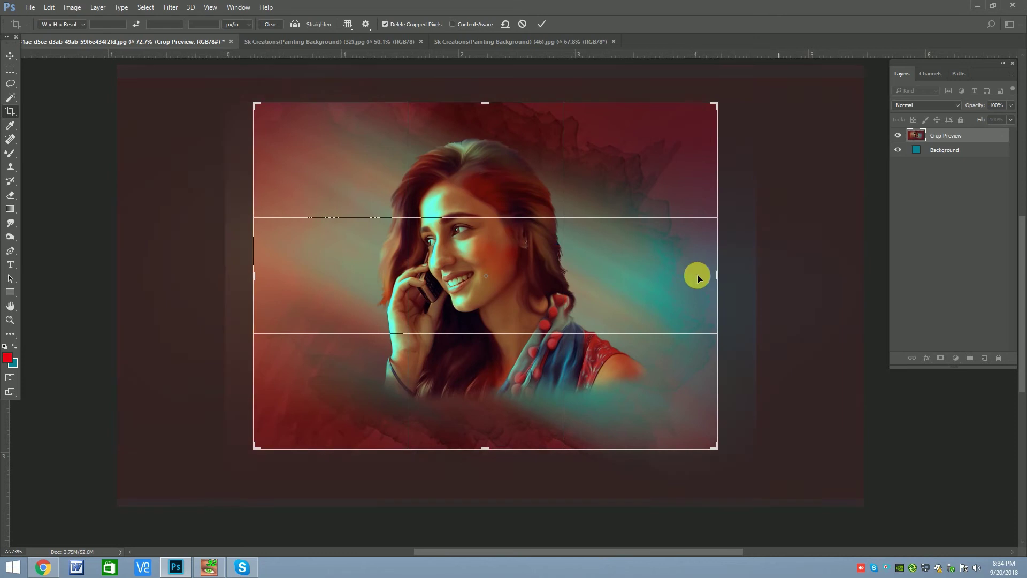
{"action": "key", "text": "Return"}
Turn the Gradient Map back on and tone it down to 21% opacity and 51% fill.
{"action": "left_click", "coordinate": [898, 139]}
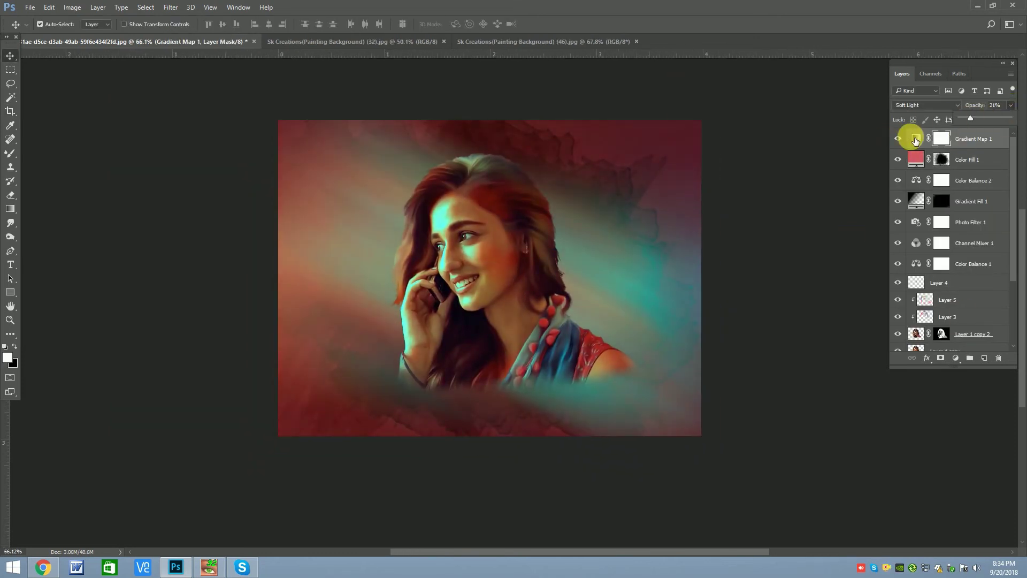
{"action": "left_click", "coordinate": [915, 140]}
{"action": "left_click", "coordinate": [1011, 120]}
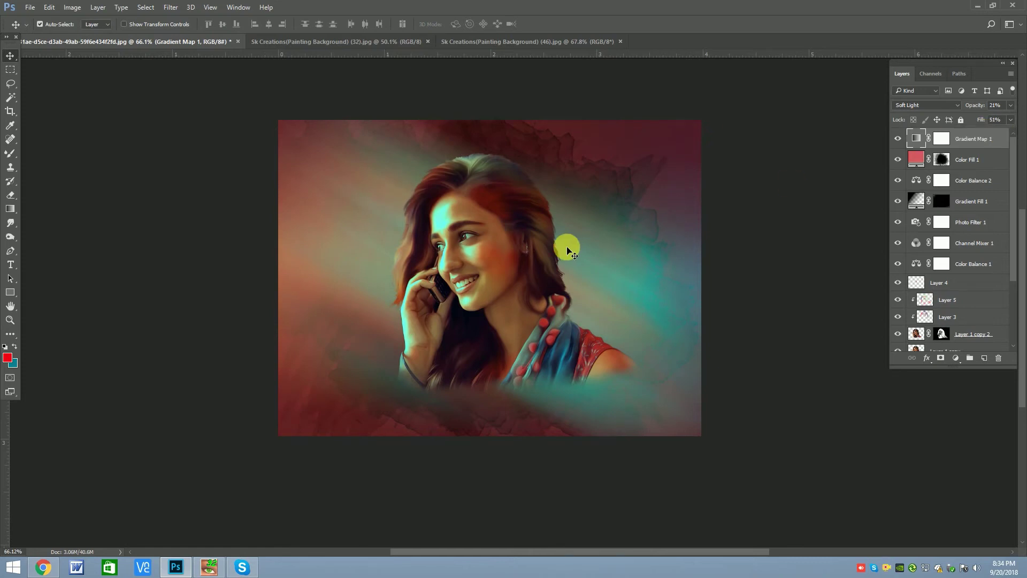
{"action": "scroll", "coordinate": [953, 162], "scroll_direction": "up", "scroll_amount": 2}
{"action": "left_click", "coordinate": [981, 131]}
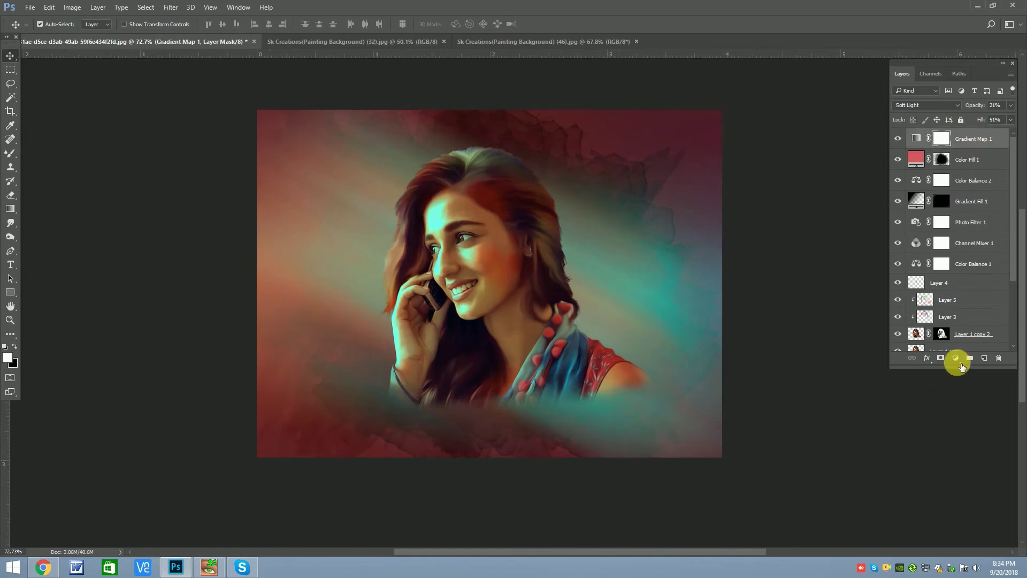
{"action": "left_click", "coordinate": [955, 358]}
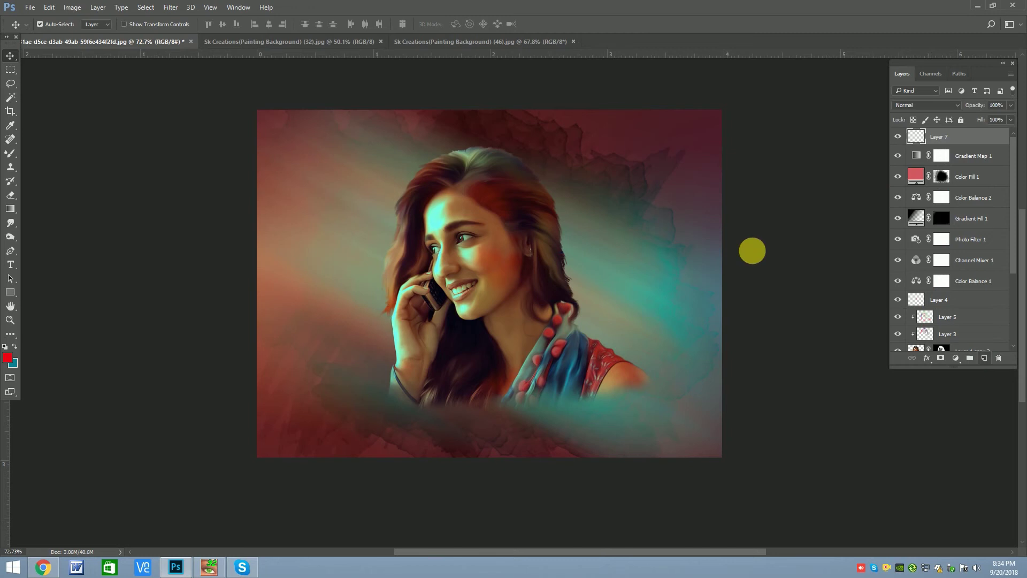
Stamp the visible image onto Layer 7 with Apply Image and switch to the Mixer Brush.
{"action": "left_click", "coordinate": [72, 7]}
{"action": "left_click", "coordinate": [91, 160]}
{"action": "left_click", "coordinate": [11, 153]}
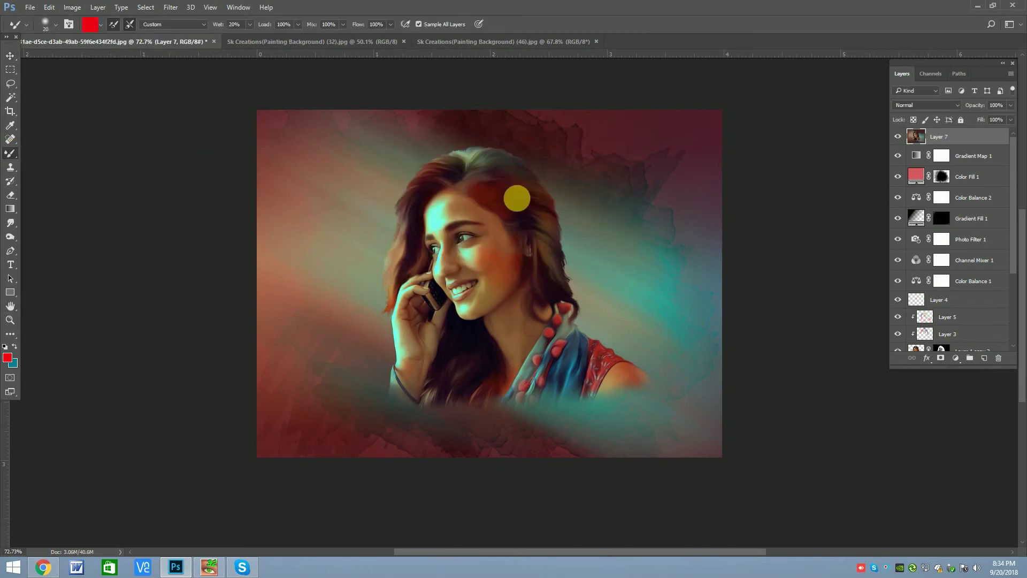
{"action": "scroll", "coordinate": [515, 197], "scroll_direction": "up", "scroll_amount": 5}
Blend the forehead, cheek, jaw, nose bridge and lips, resizing the brush with [ and ].
{"action": "left_click_drag", "start_coordinate": [332, 235], "coordinate": [410, 172]}
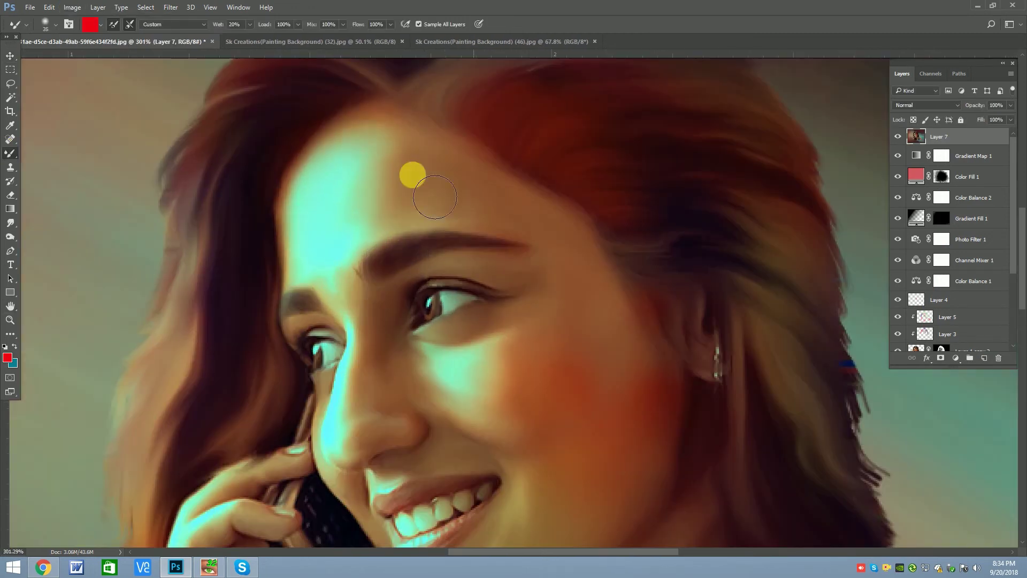
{"action": "key", "text": "bracketright"}
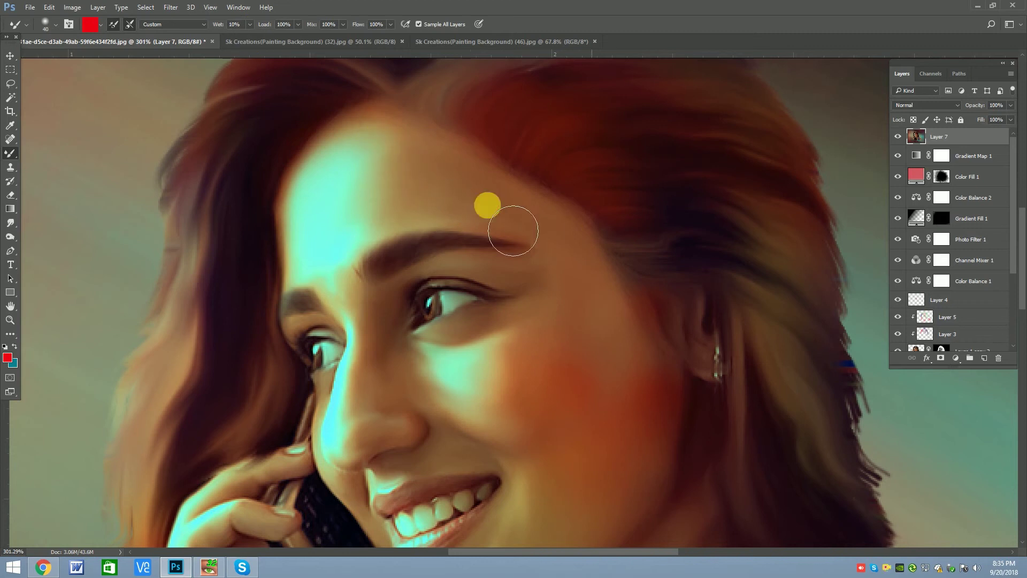
{"action": "left_click_drag", "start_coordinate": [577, 264], "coordinate": [551, 125]}
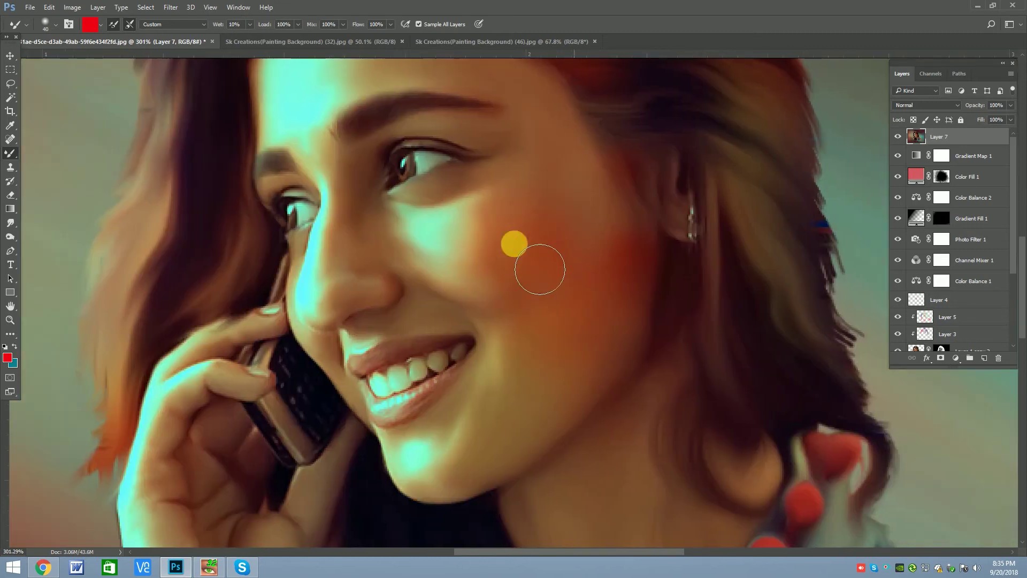
{"action": "mouse_move", "coordinate": [640, 336]}
{"action": "left_mouse_down"}
{"action": "mouse_move", "coordinate": [541, 412]}
{"action": "mouse_move", "coordinate": [475, 437]}
{"action": "left_mouse_up"}
{"action": "key", "text": "bracketleft"}
{"action": "key", "text": "bracketleft"}
{"action": "key", "text": "bracketleft"}
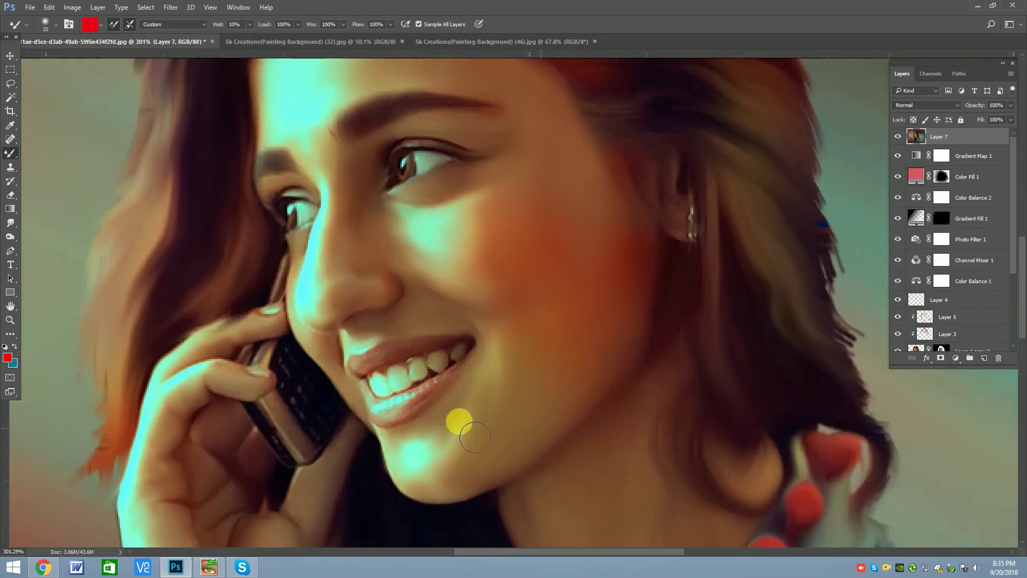
{"action": "key", "text": "bracketleft"}
{"action": "key", "text": "bracketleft"}
{"action": "key", "text": "bracketleft"}
{"action": "mouse_move", "coordinate": [378, 312]}
{"action": "left_mouse_down"}
{"action": "mouse_move", "coordinate": [340, 222]}
{"action": "mouse_move", "coordinate": [373, 202]}
{"action": "mouse_move", "coordinate": [480, 208]}
{"action": "mouse_move", "coordinate": [459, 277]}
{"action": "mouse_move", "coordinate": [432, 289]}
{"action": "mouse_move", "coordinate": [359, 245]}
{"action": "left_mouse_up"}
{"action": "key", "text": "bracketright"}
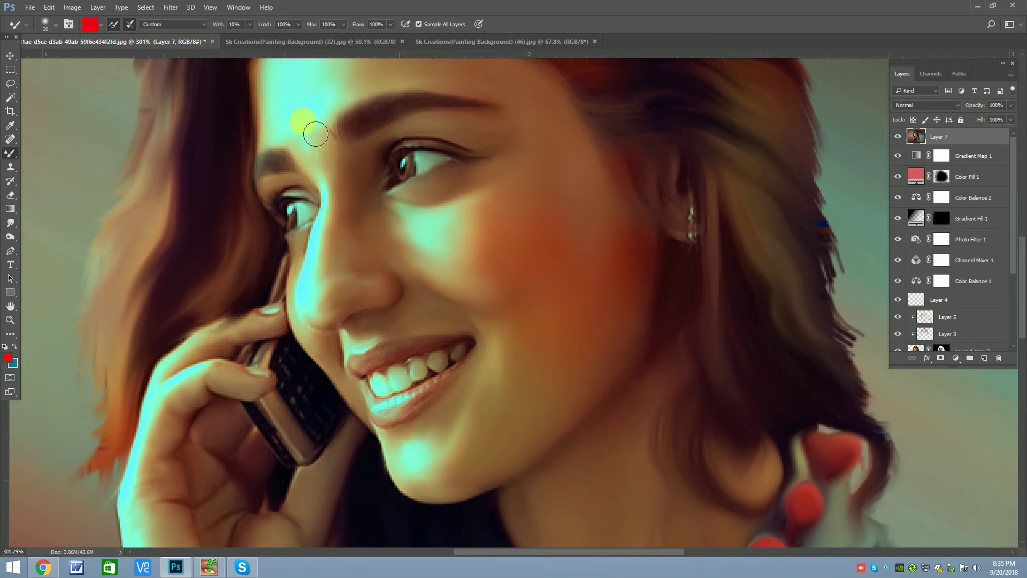
{"action": "mouse_move", "coordinate": [330, 180]}
{"action": "left_mouse_down"}
{"action": "mouse_move", "coordinate": [360, 206]}
{"action": "mouse_move", "coordinate": [308, 220]}
{"action": "left_mouse_up"}
{"action": "key", "text": "bracketleft"}
{"action": "key", "text": "bracketleft"}
{"action": "key", "text": "bracketleft"}
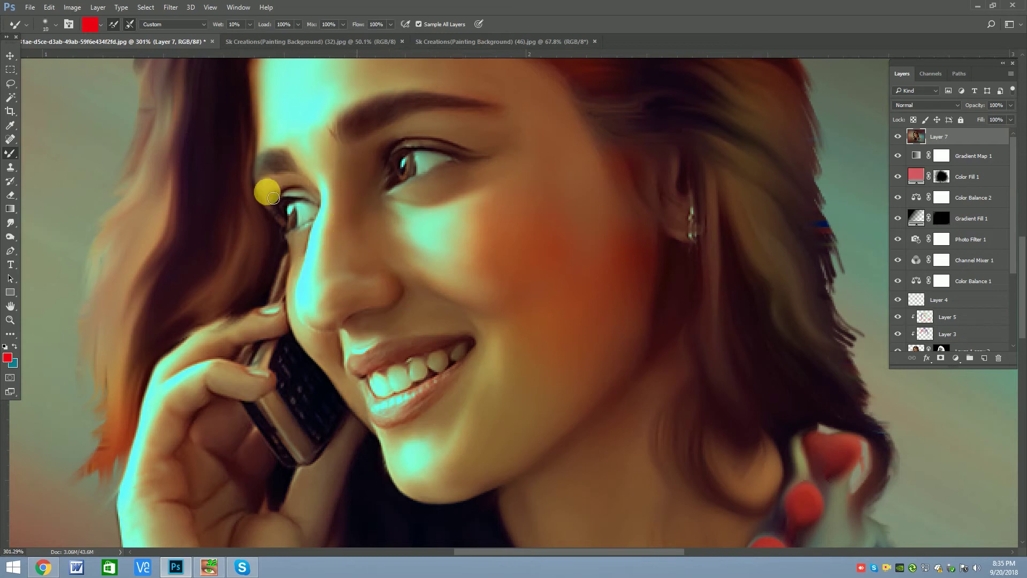
{"action": "mouse_move", "coordinate": [339, 376]}
{"action": "left_mouse_down"}
{"action": "mouse_move", "coordinate": [374, 314]}
{"action": "mouse_move", "coordinate": [386, 355]}
{"action": "mouse_move", "coordinate": [436, 395]}
{"action": "left_mouse_up"}
{"action": "mouse_move", "coordinate": [431, 484]}
{"action": "left_mouse_down"}
{"action": "mouse_move", "coordinate": [500, 412]}
{"action": "mouse_move", "coordinate": [644, 330]}
{"action": "mouse_move", "coordinate": [590, 220]}
{"action": "mouse_move", "coordinate": [688, 181]}
{"action": "mouse_move", "coordinate": [495, 217]}
{"action": "mouse_move", "coordinate": [553, 162]}
{"action": "mouse_move", "coordinate": [580, 435]}
{"action": "mouse_move", "coordinate": [509, 377]}
{"action": "mouse_move", "coordinate": [552, 474]}
{"action": "mouse_move", "coordinate": [590, 472]}
{"action": "mouse_move", "coordinate": [630, 394]}
{"action": "mouse_move", "coordinate": [635, 402]}
{"action": "left_mouse_up"}
Smooth the hand, wrist, scarf and shoulder with a smaller mixer brush.
{"action": "key", "text": "bracketleft"}
{"action": "left_click", "coordinate": [321, 364]}
{"action": "mouse_move", "coordinate": [321, 364]}
{"action": "left_mouse_down"}
{"action": "mouse_move", "coordinate": [269, 351]}
{"action": "mouse_move", "coordinate": [234, 390]}
{"action": "mouse_move", "coordinate": [235, 305]}
{"action": "mouse_move", "coordinate": [262, 316]}
{"action": "mouse_move", "coordinate": [293, 366]}
{"action": "mouse_move", "coordinate": [315, 370]}
{"action": "mouse_move", "coordinate": [340, 330]}
{"action": "mouse_move", "coordinate": [282, 245]}
{"action": "mouse_move", "coordinate": [213, 301]}
{"action": "left_mouse_up"}
{"action": "key", "text": "bracketleft"}
{"action": "scroll", "coordinate": [324, 285], "scroll_direction": "down", "scroll_amount": 2}
{"action": "mouse_move", "coordinate": [251, 332]}
{"action": "left_mouse_down"}
{"action": "mouse_move", "coordinate": [314, 351]}
{"action": "mouse_move", "coordinate": [291, 381]}
{"action": "mouse_move", "coordinate": [298, 452]}
{"action": "mouse_move", "coordinate": [254, 473]}
{"action": "mouse_move", "coordinate": [332, 415]}
{"action": "mouse_move", "coordinate": [257, 399]}
{"action": "left_mouse_up"}
{"action": "mouse_move", "coordinate": [499, 384]}
{"action": "left_mouse_down"}
{"action": "mouse_move", "coordinate": [534, 369]}
{"action": "mouse_move", "coordinate": [676, 394]}
{"action": "mouse_move", "coordinate": [653, 351]}
{"action": "mouse_move", "coordinate": [584, 475]}
{"action": "left_mouse_up"}
{"action": "key", "text": "bracketleft"}
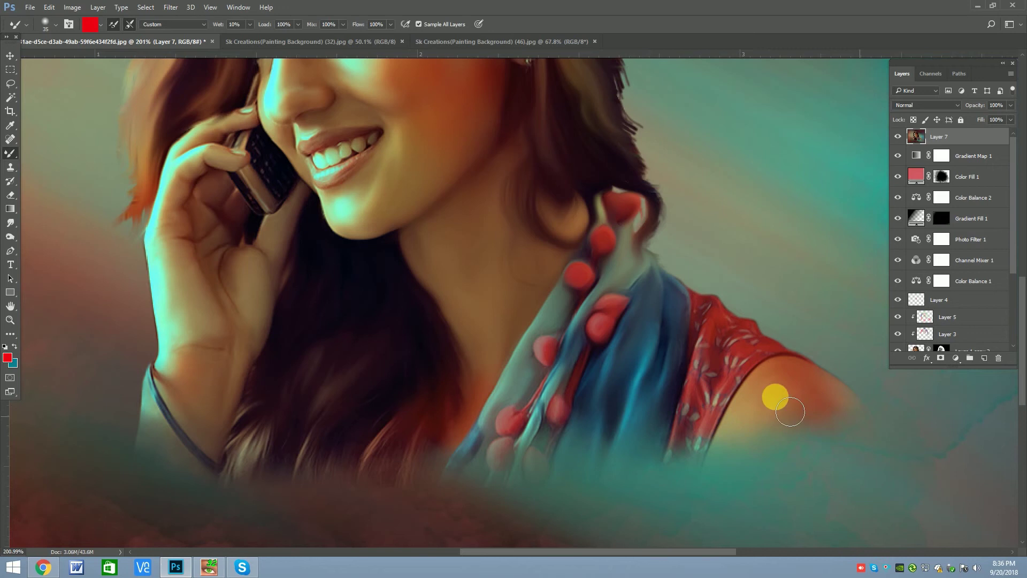
{"action": "left_click", "coordinate": [710, 327]}
Blend the paint across the eyebrow, temple and forehead with a finely sized brush.
{"action": "scroll", "coordinate": [642, 267], "scroll_direction": "down", "scroll_amount": 3}
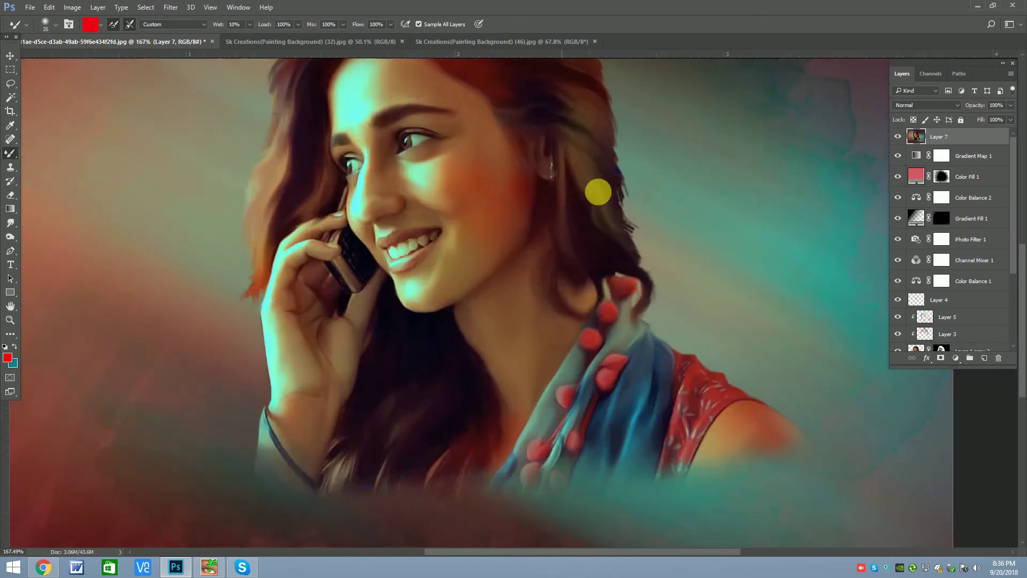
{"action": "scroll", "coordinate": [665, 323], "scroll_direction": "up", "scroll_amount": 2}
{"action": "scroll", "coordinate": [624, 152], "scroll_direction": "down", "scroll_amount": 3}
{"action": "scroll", "coordinate": [564, 137], "scroll_direction": "up", "scroll_amount": 1}
{"action": "key", "text": "bracketright"}
{"action": "scroll", "coordinate": [535, 161], "scroll_direction": "down", "scroll_amount": 1}
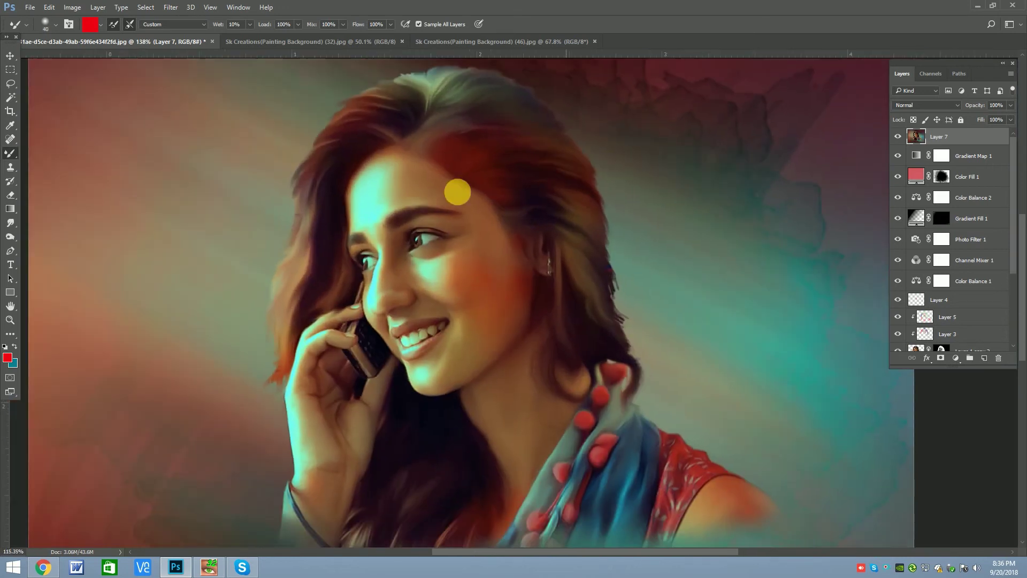
{"action": "key", "text": "bracketright"}
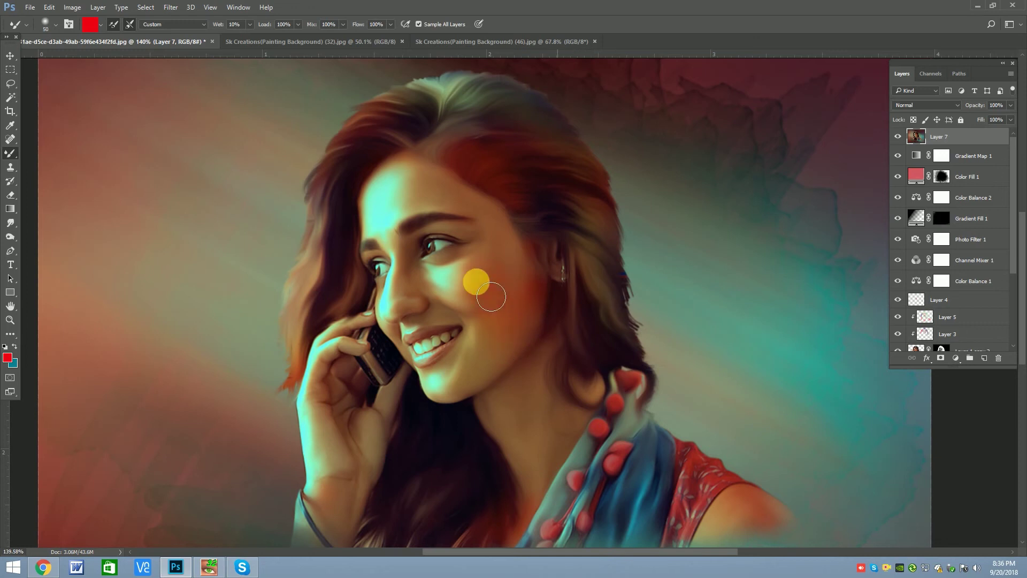
{"action": "scroll", "coordinate": [482, 281], "scroll_direction": "up", "scroll_amount": 3}
{"action": "key", "text": "bracketleft"}
{"action": "key", "text": "bracketleft"}
{"action": "key", "text": "bracketleft"}
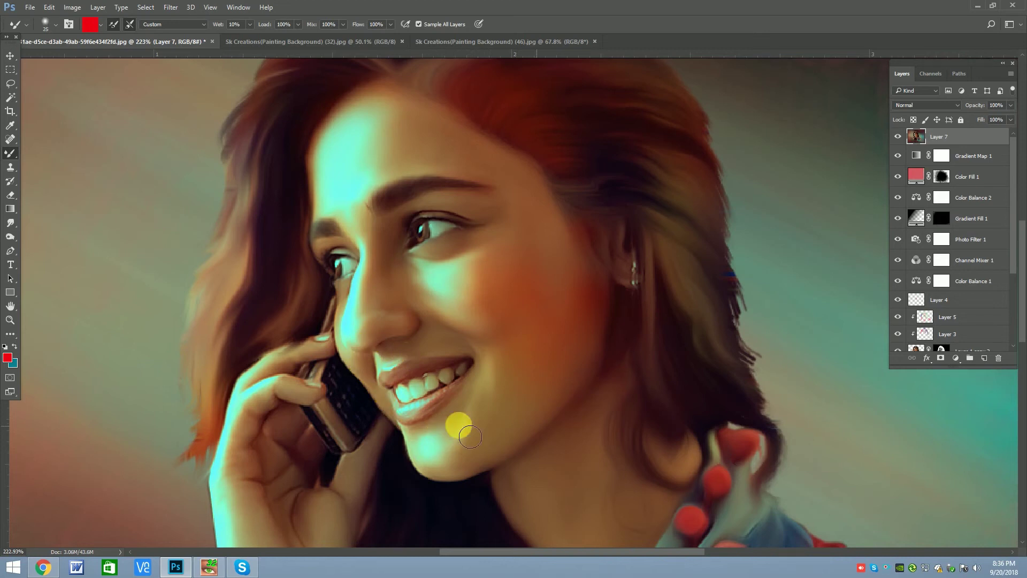
{"action": "key", "text": "bracketleft"}
{"action": "scroll", "coordinate": [439, 237], "scroll_direction": "up", "scroll_amount": 2}
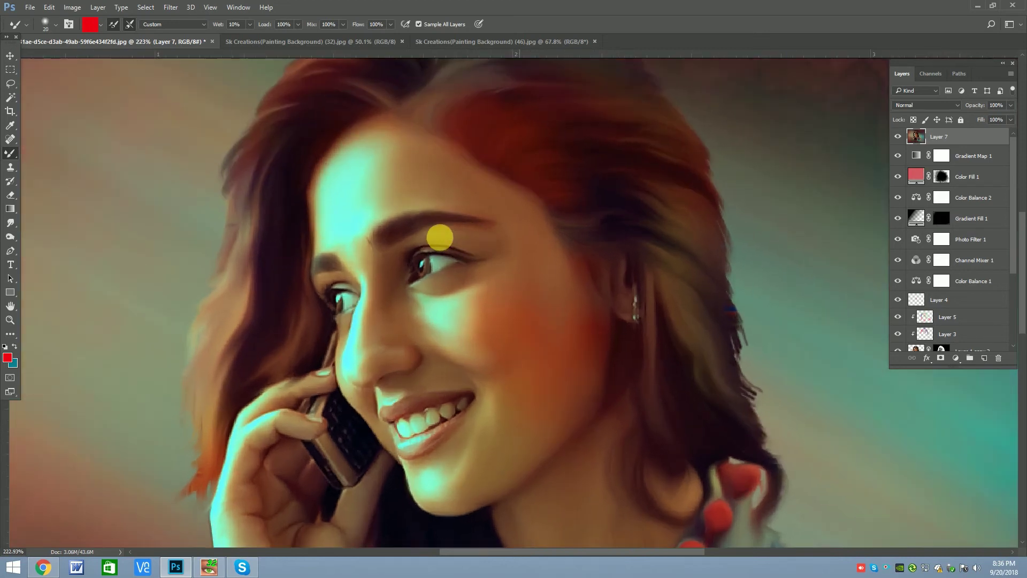
{"action": "key", "text": "bracketright"}
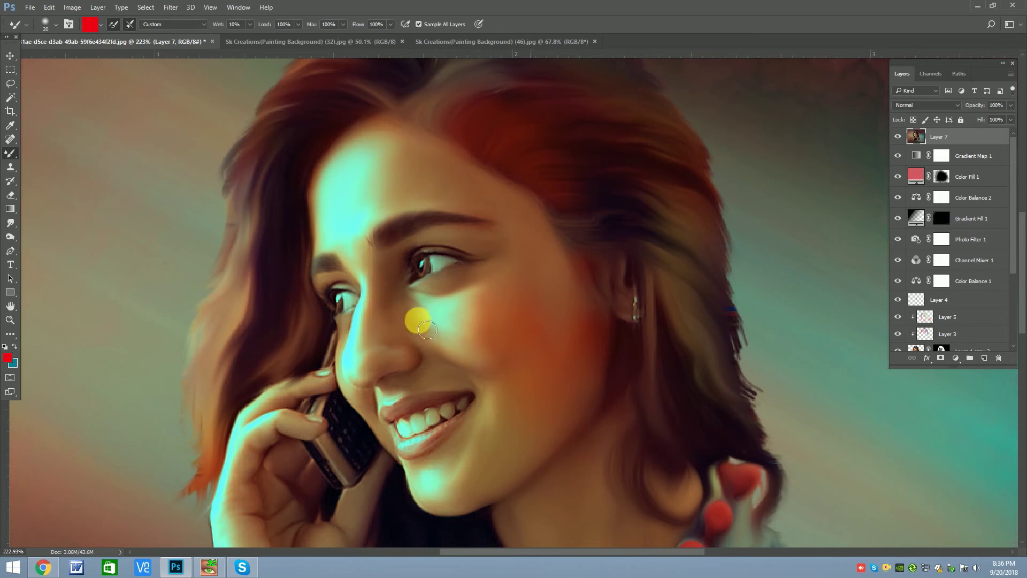
{"action": "key", "text": "bracketleft"}
{"action": "key", "text": "bracketleft"}
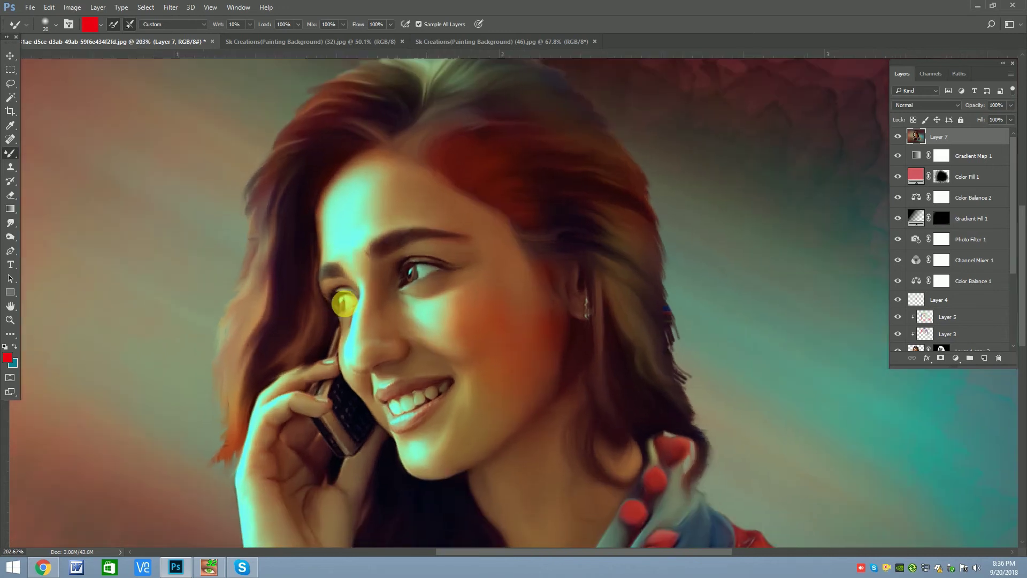
{"action": "left_click_drag", "start_coordinate": [398, 184], "coordinate": [478, 211]}
{"action": "mouse_move", "coordinate": [526, 238]}
{"action": "left_mouse_down"}
{"action": "mouse_move", "coordinate": [528, 271]}
{"action": "mouse_move", "coordinate": [579, 252]}
{"action": "mouse_move", "coordinate": [527, 229]}
{"action": "mouse_move", "coordinate": [499, 186]}
{"action": "mouse_move", "coordinate": [568, 238]}
{"action": "mouse_move", "coordinate": [486, 165]}
{"action": "mouse_move", "coordinate": [395, 142]}
{"action": "mouse_move", "coordinate": [410, 164]}
{"action": "left_mouse_up"}
{"action": "scroll", "coordinate": [414, 204], "scroll_direction": "down", "scroll_amount": 5}
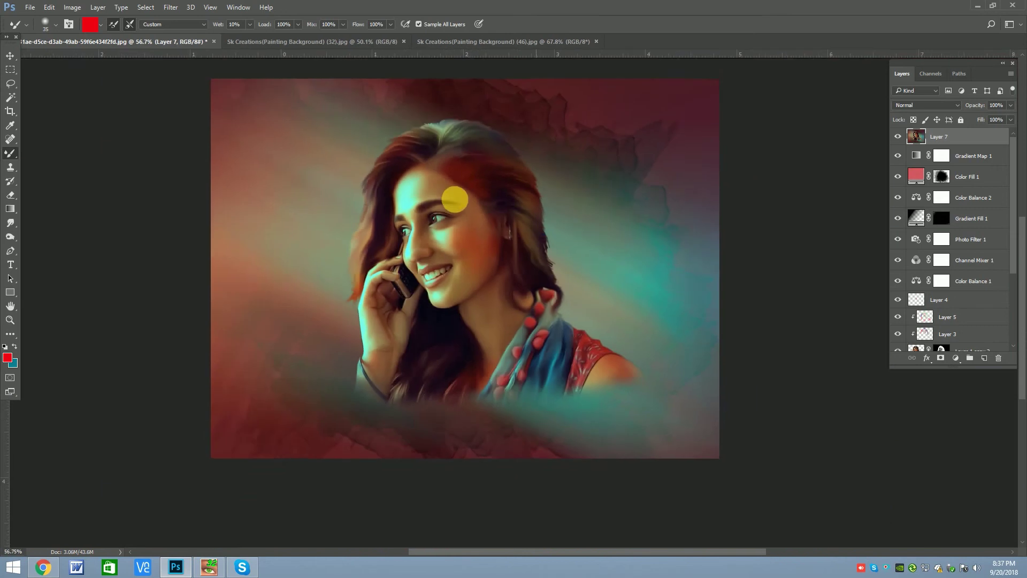
{"action": "left_click", "coordinate": [11, 57]}
{"action": "left_click", "coordinate": [955, 357]}
{"action": "left_click", "coordinate": [939, 172]}
{"action": "left_click_drag", "start_coordinate": [725, 241], "coordinate": [663, 257]}
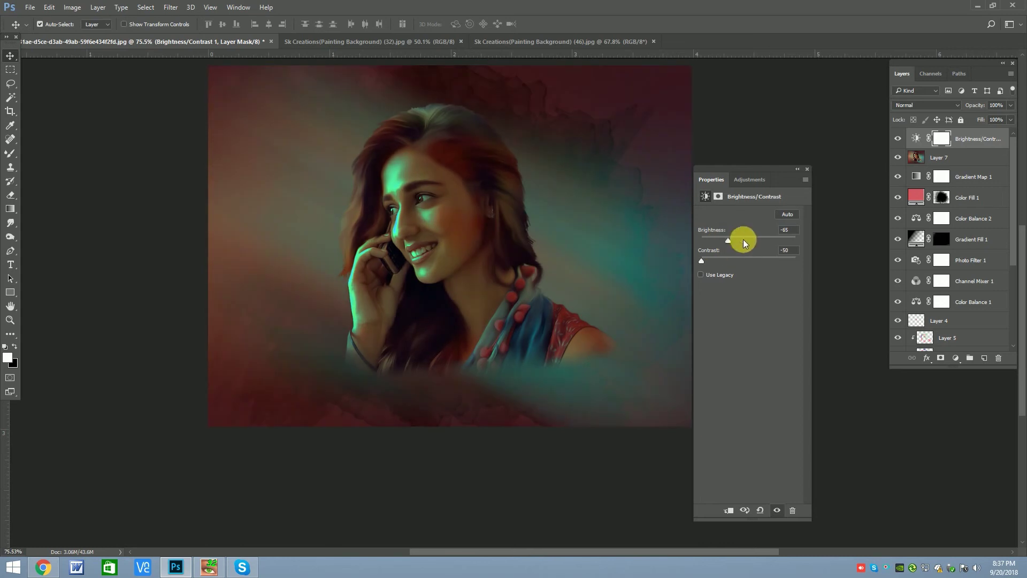
{"action": "left_click", "coordinate": [807, 169]}
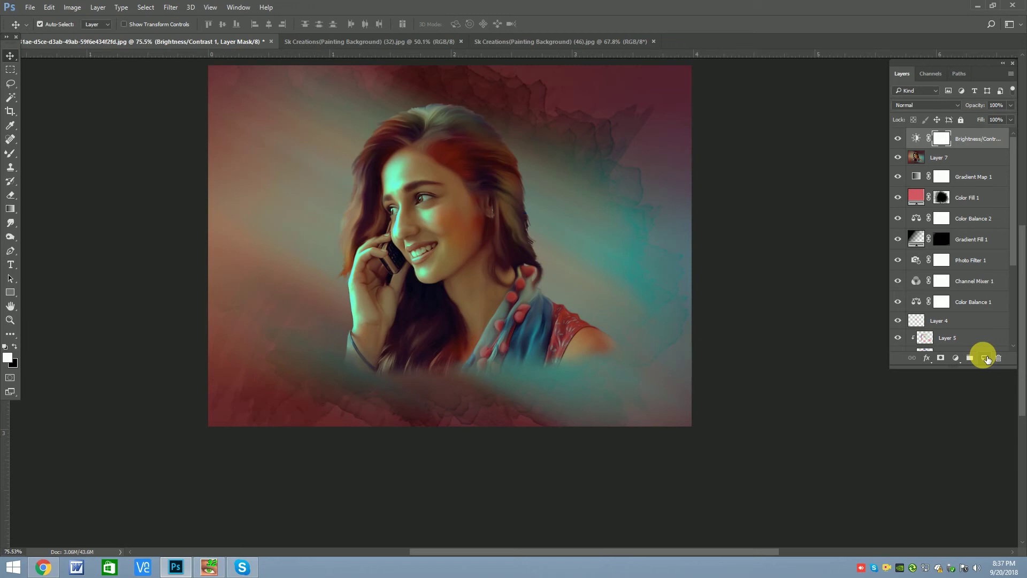
{"action": "left_click", "coordinate": [897, 138]}
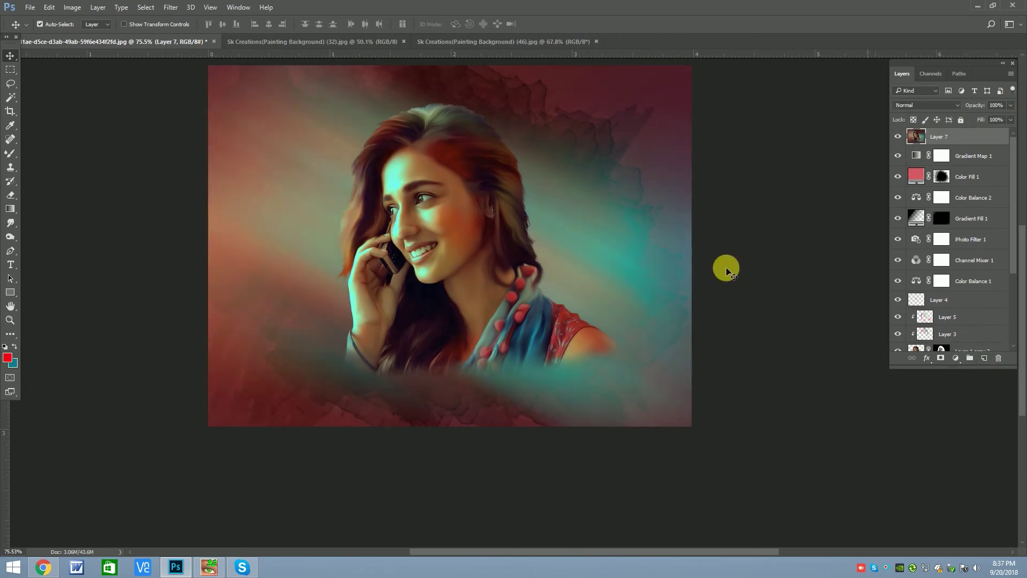
{"action": "left_click", "coordinate": [956, 358]}
{"action": "left_click", "coordinate": [932, 196]}
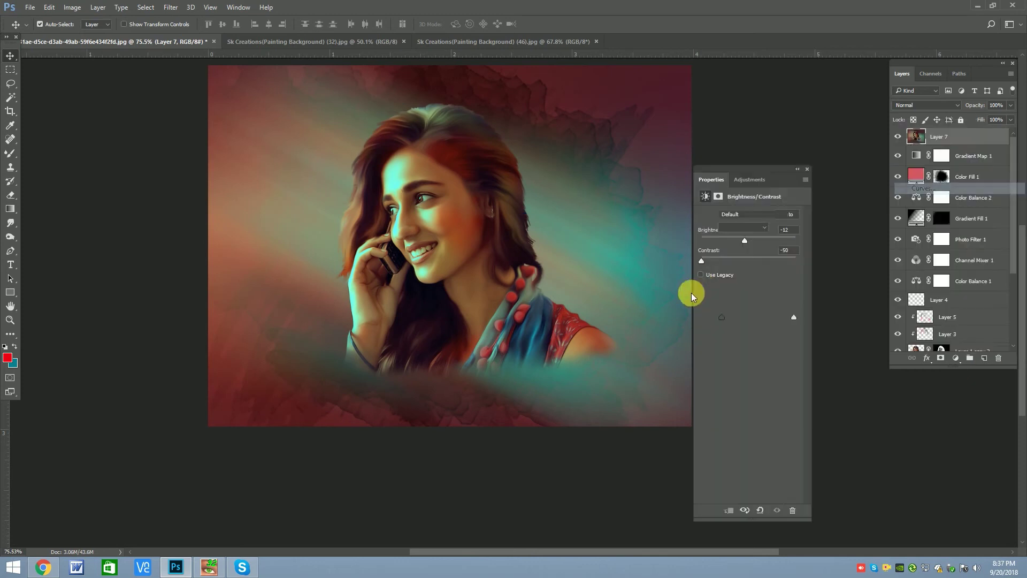
{"action": "left_click_drag", "start_coordinate": [722, 306], "coordinate": [722, 302]}
{"action": "mouse_move", "coordinate": [793, 239]}
{"action": "left_mouse_down"}
{"action": "mouse_move", "coordinate": [819, 264]}
{"action": "mouse_move", "coordinate": [775, 289]}
{"action": "mouse_move", "coordinate": [821, 271]}
{"action": "mouse_move", "coordinate": [775, 274]}
{"action": "mouse_move", "coordinate": [769, 285]}
{"action": "mouse_move", "coordinate": [793, 251]}
{"action": "left_mouse_up"}
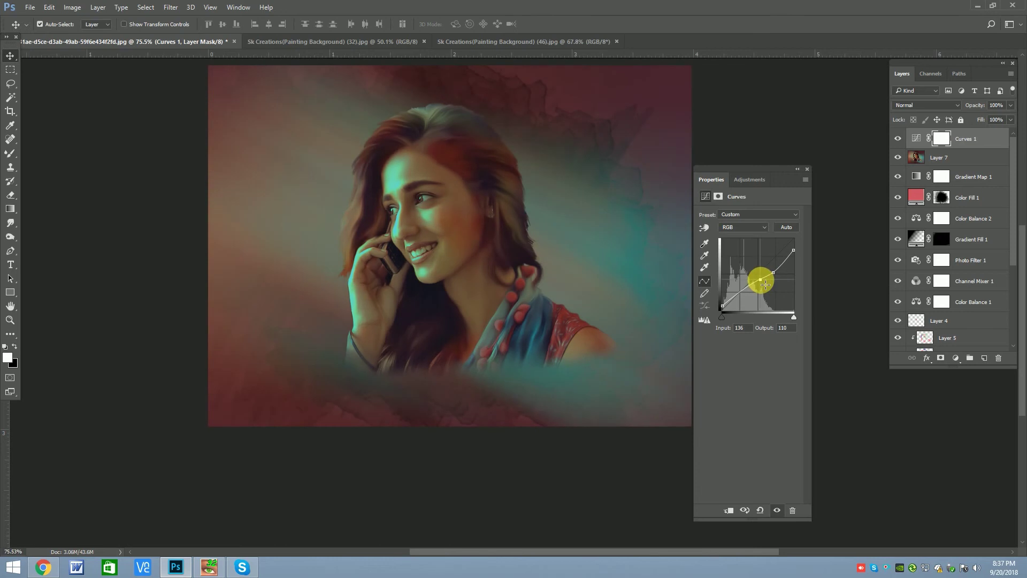
{"action": "left_click_drag", "start_coordinate": [733, 307], "coordinate": [721, 315]}
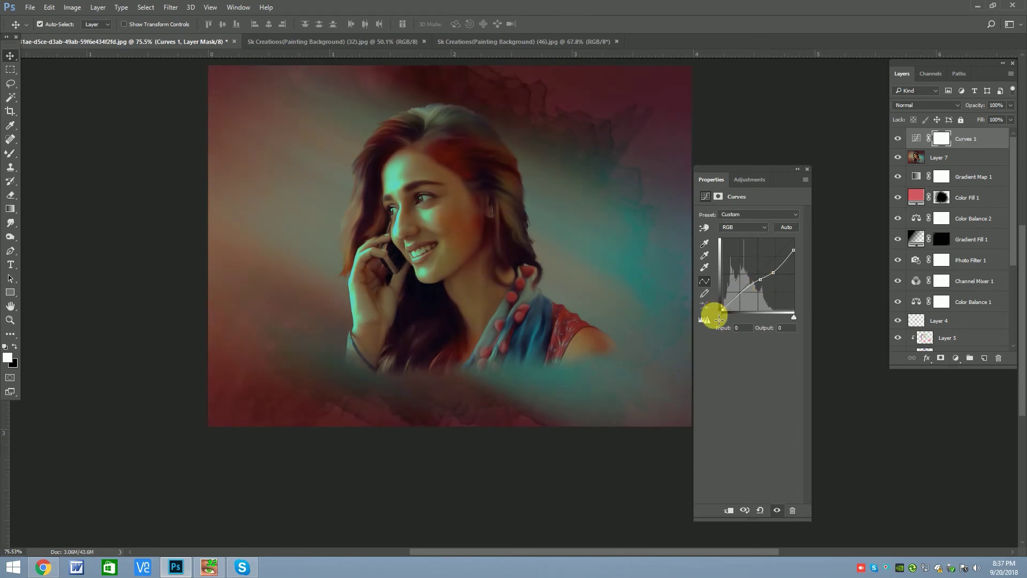
{"action": "left_click", "coordinate": [808, 170]}
{"action": "left_click", "coordinate": [900, 140]}
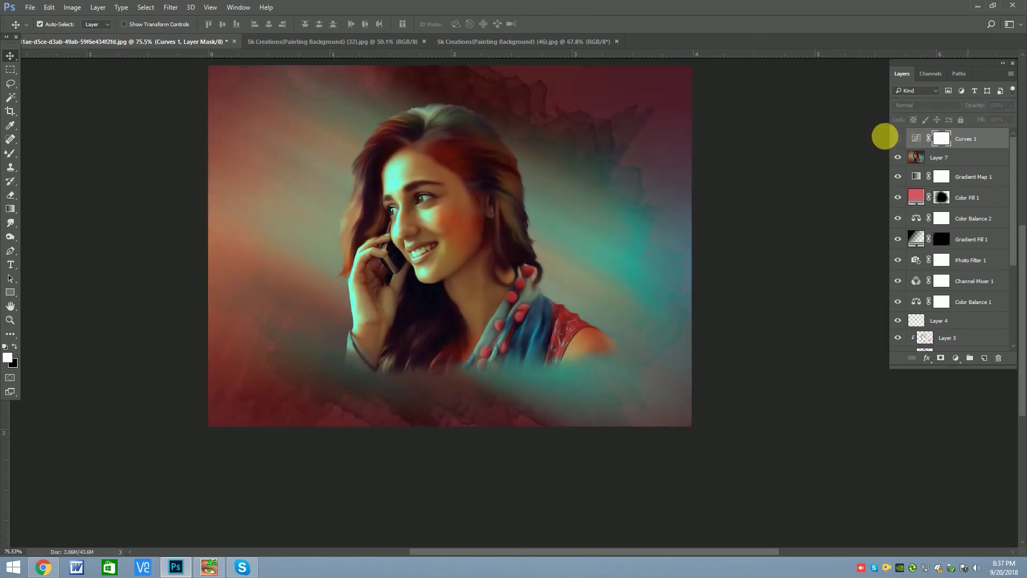
{"action": "key", "text": "Delete"}
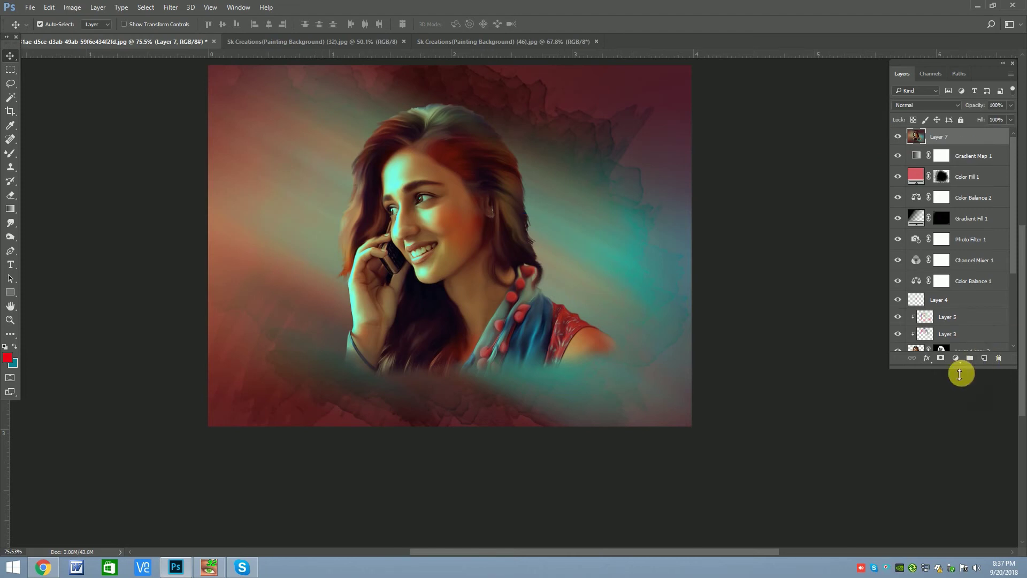
Apply a Camera Raw Filter with Whites -100, lower Highlights, Clarity, Contrast and Blacks, plus sharpening.
{"action": "left_click", "coordinate": [171, 7]}
{"action": "left_click", "coordinate": [184, 69]}
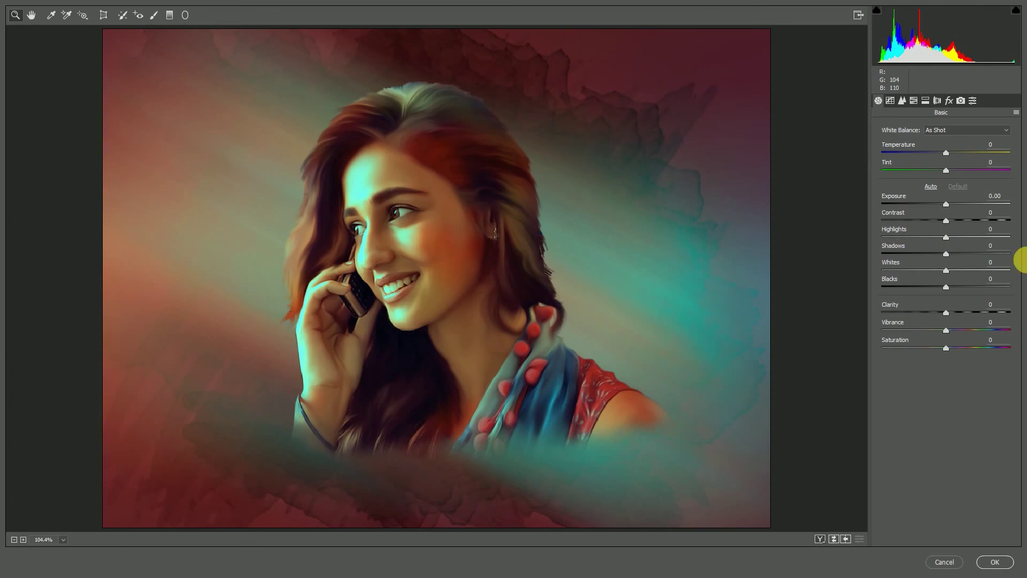
{"action": "left_click_drag", "start_coordinate": [945, 270], "coordinate": [882, 270]}
{"action": "mouse_move", "coordinate": [946, 237]}
{"action": "left_mouse_down"}
{"action": "mouse_move", "coordinate": [914, 236]}
{"action": "mouse_move", "coordinate": [941, 238]}
{"action": "left_mouse_up"}
{"action": "left_click_drag", "start_coordinate": [943, 313], "coordinate": [934, 315]}
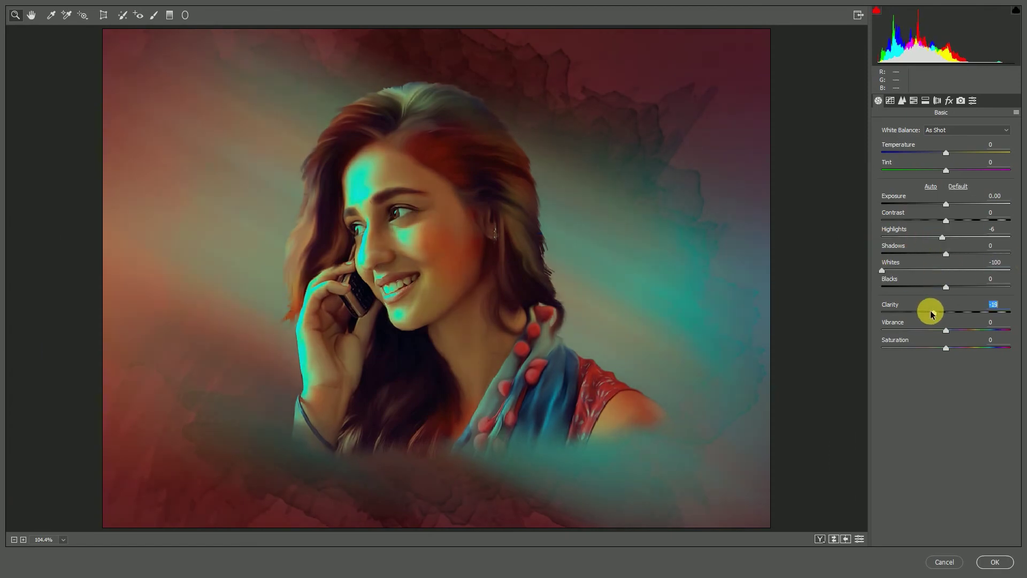
{"action": "left_click_drag", "start_coordinate": [945, 220], "coordinate": [943, 220]}
{"action": "left_click_drag", "start_coordinate": [941, 290], "coordinate": [931, 289]}
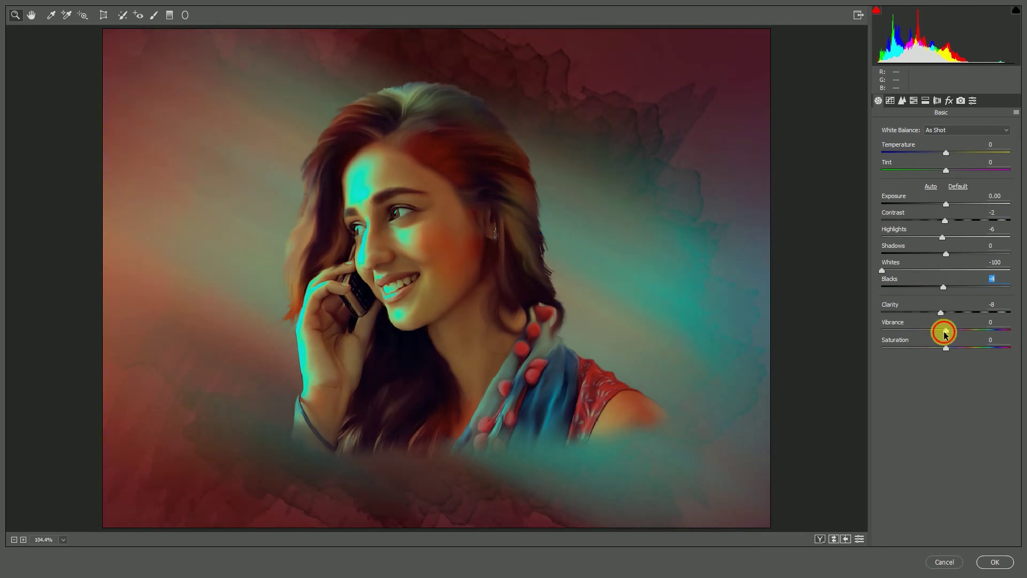
{"action": "left_click", "coordinate": [907, 105]}
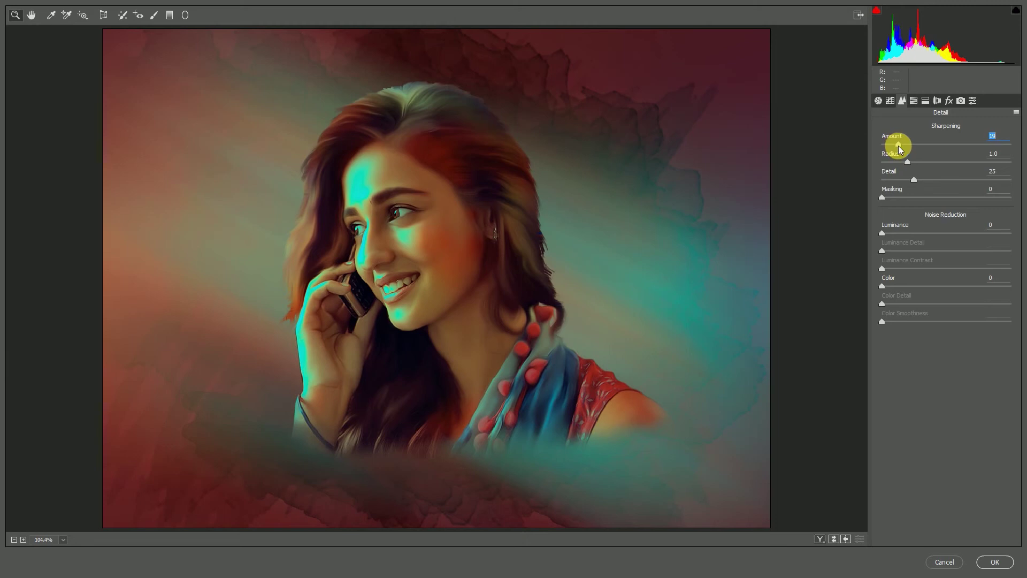
{"action": "left_click", "coordinate": [994, 561]}
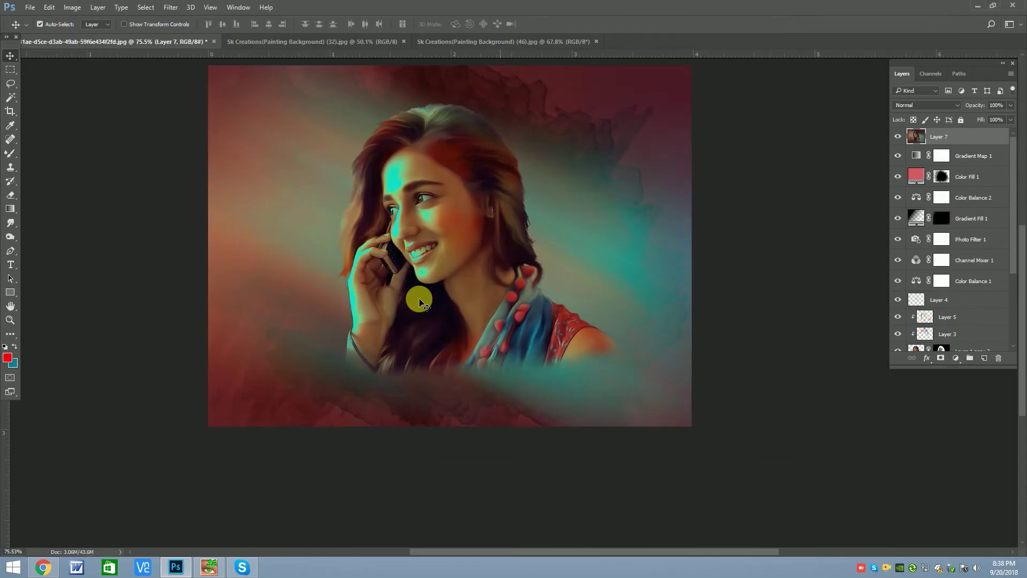
Set Layer 7 to 50% opacity and blend the cheek and chin with the Mixer Brush.
{"action": "scroll", "coordinate": [423, 294], "scroll_direction": "up", "scroll_amount": 5}
{"action": "left_click_drag", "start_coordinate": [1011, 106], "coordinate": [990, 124]}
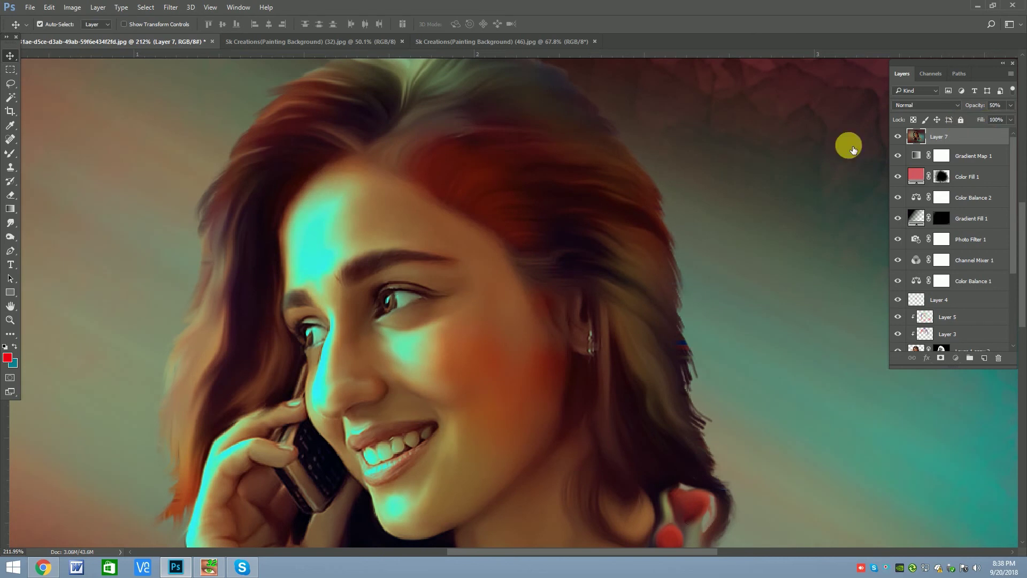
{"action": "left_click", "coordinate": [10, 153]}
{"action": "scroll", "coordinate": [344, 222], "scroll_direction": "up", "scroll_amount": 1}
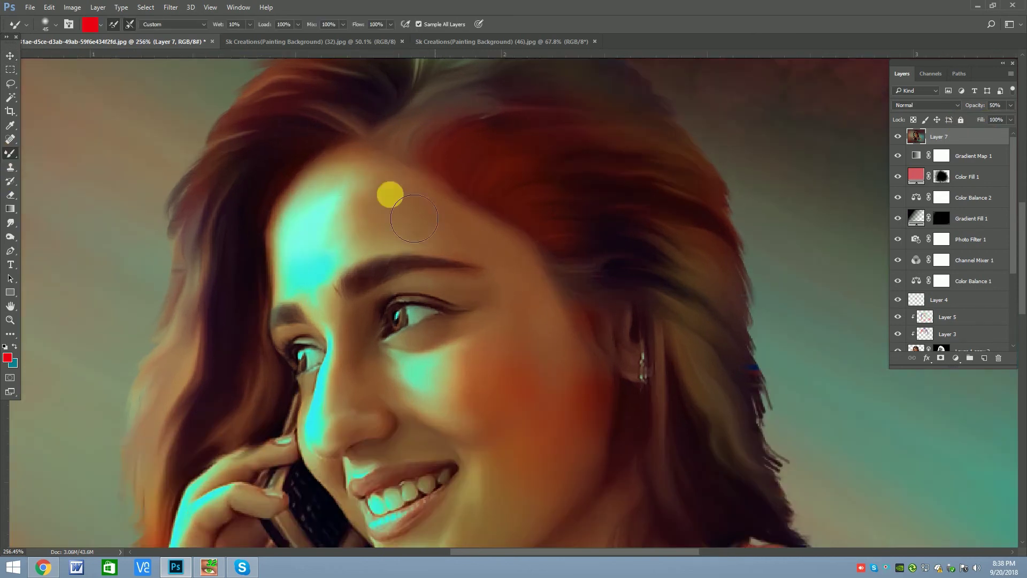
{"action": "scroll", "coordinate": [550, 424], "scroll_direction": "down", "scroll_amount": 3}
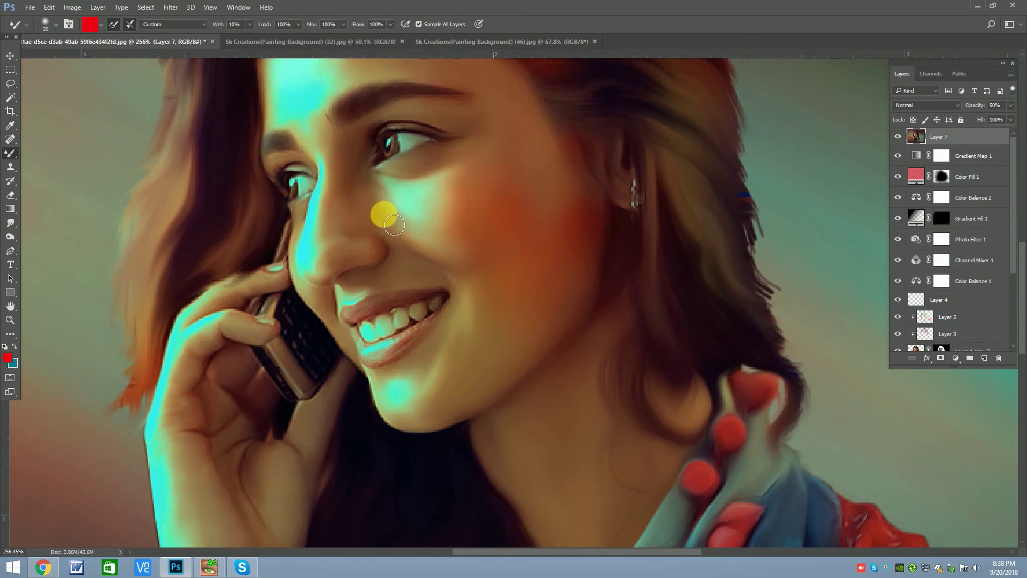
{"action": "scroll", "coordinate": [380, 289], "scroll_direction": "down", "scroll_amount": 2}
{"action": "key", "text": "bracketleft"}
{"action": "left_click_drag", "start_coordinate": [378, 287], "coordinate": [419, 340]}
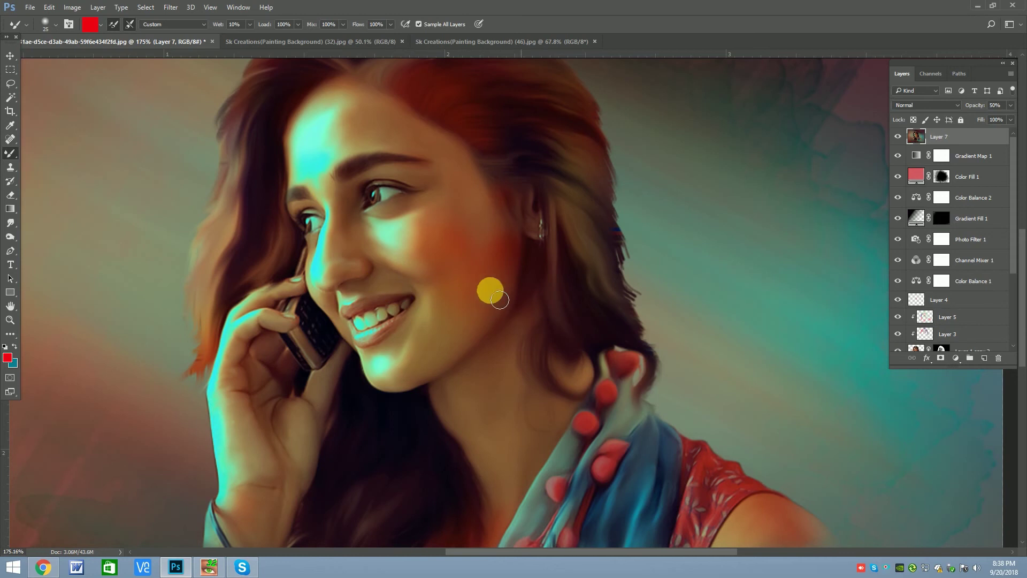
Switch to the Move tool and add a new empty layer on top.
{"action": "key", "text": "v"}
{"action": "scroll", "coordinate": [444, 113], "scroll_direction": "down", "scroll_amount": 3}
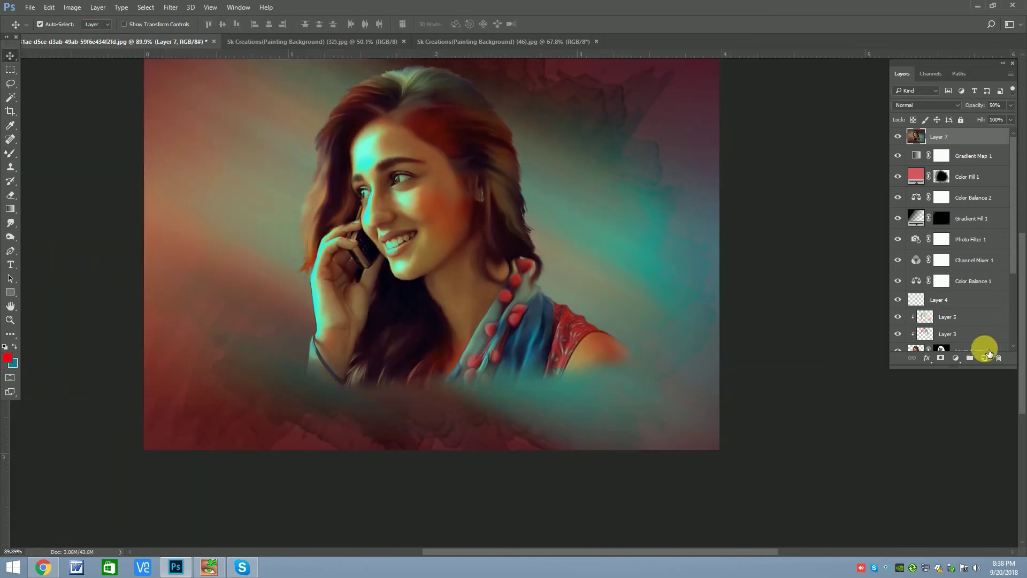
{"action": "left_click", "coordinate": [984, 358]}
{"action": "left_click", "coordinate": [49, 7]}
Fill the new layer with 50% Gray and set its blending mode to Overlay.
{"action": "left_click", "coordinate": [98, 171]}
{"action": "left_click", "coordinate": [523, 168]}
{"action": "left_click", "coordinate": [503, 210]}
{"action": "left_click", "coordinate": [592, 167]}
{"action": "left_click", "coordinate": [921, 106]}
{"action": "left_click", "coordinate": [910, 214]}
With the Dodge tool at higher exposure and a small brush, lighten the scarf.
{"action": "left_click", "coordinate": [10, 236]}
{"action": "key", "text": "bracketleft"}
{"action": "key", "text": "bracketleft"}
{"action": "key", "text": "bracketleft"}
{"action": "key", "text": "bracketleft"}
{"action": "key", "text": "bracketleft"}
{"action": "key", "text": "bracketleft"}
{"action": "scroll", "coordinate": [487, 300], "scroll_direction": "up", "scroll_amount": 3}
{"action": "left_click_drag", "start_coordinate": [209, 29], "coordinate": [228, 30]}
{"action": "key", "text": "bracketright"}
{"action": "key", "text": "bracketright"}
{"action": "left_click_drag", "start_coordinate": [492, 273], "coordinate": [471, 393]}
Dodge the hair down toward the ear with a larger brush.
{"action": "key", "text": "bracketright"}
{"action": "key", "text": "bracketright"}
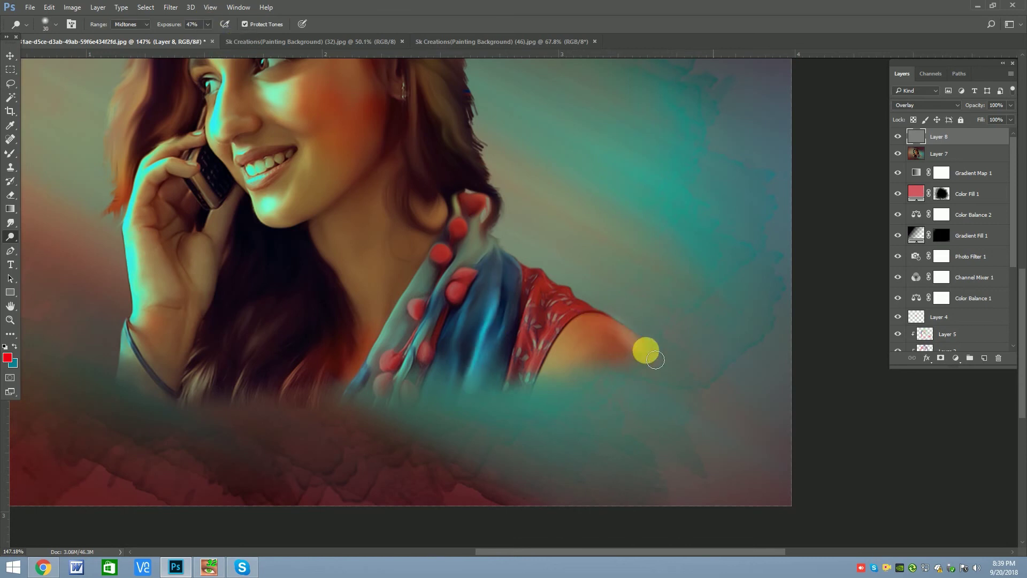
{"action": "scroll", "coordinate": [585, 307], "scroll_direction": "down", "scroll_amount": 2}
{"action": "key", "text": "bracketright"}
{"action": "scroll", "coordinate": [575, 261], "scroll_direction": "down", "scroll_amount": 3}
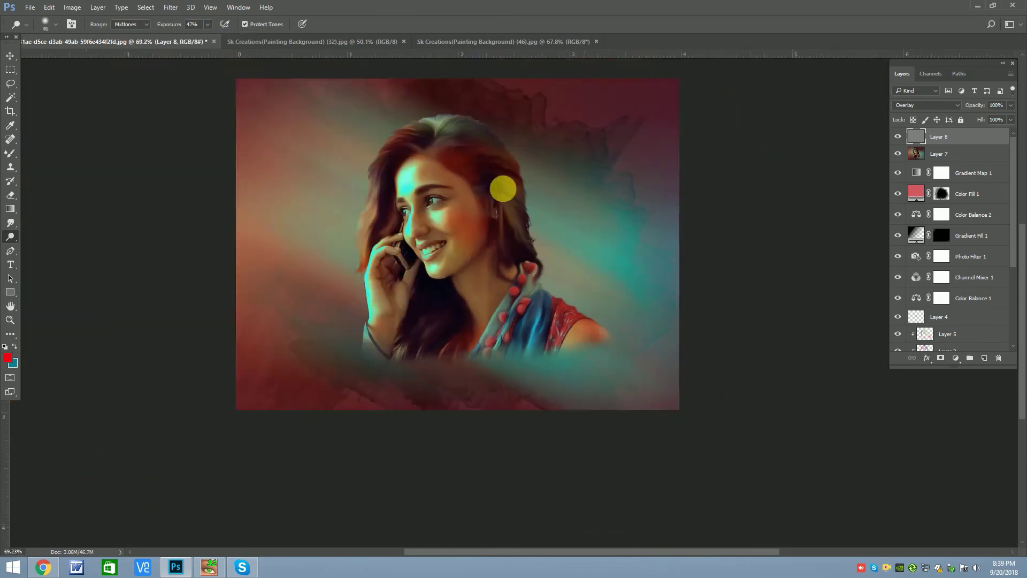
{"action": "scroll", "coordinate": [481, 139], "scroll_direction": "up", "scroll_amount": 3}
{"action": "mouse_move", "coordinate": [449, 132]}
{"action": "left_mouse_down"}
{"action": "mouse_move", "coordinate": [443, 144]}
{"action": "mouse_move", "coordinate": [491, 213]}
{"action": "left_mouse_up"}
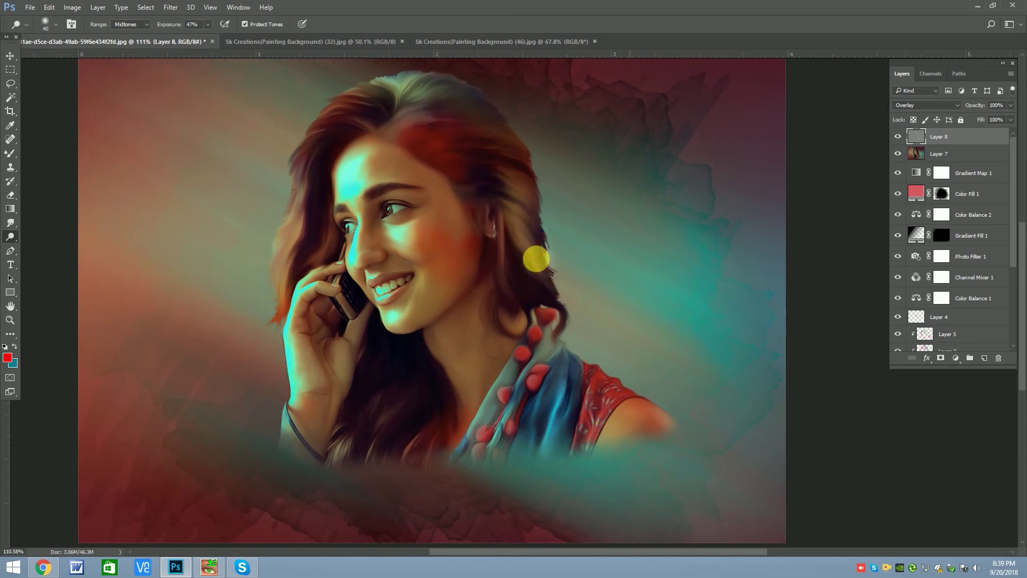
Dodge highlights on the nose, cheek and mouth, resizing the brush for each.
{"action": "scroll", "coordinate": [534, 259], "scroll_direction": "down", "scroll_amount": 3}
{"action": "scroll", "coordinate": [372, 184], "scroll_direction": "up", "scroll_amount": 4}
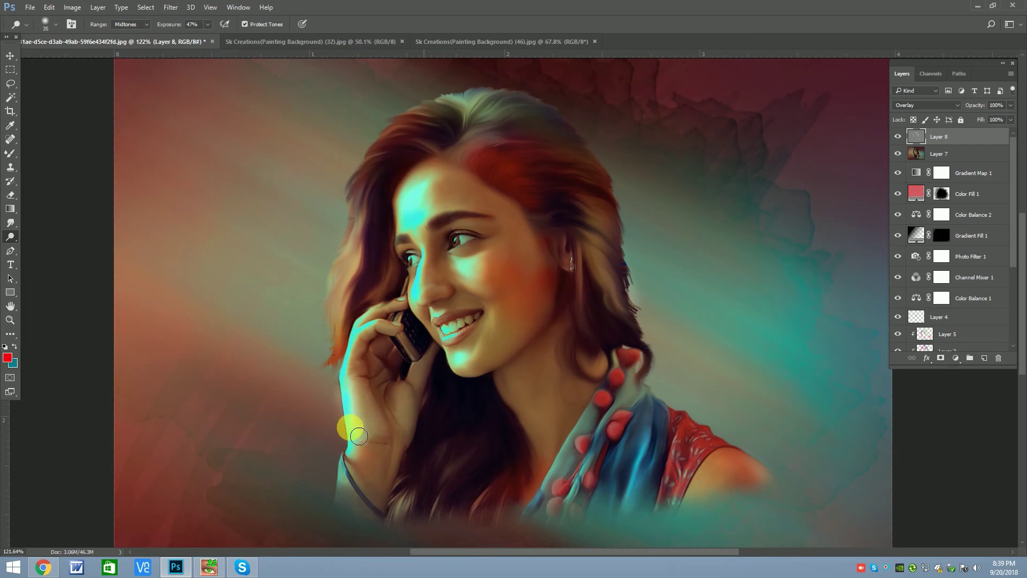
{"action": "scroll", "coordinate": [420, 225], "scroll_direction": "up", "scroll_amount": 2}
{"action": "key", "text": "bracketleft"}
{"action": "key", "text": "bracketleft"}
{"action": "scroll", "coordinate": [450, 295], "scroll_direction": "up", "scroll_amount": 1}
{"action": "key", "text": "bracketleft"}
{"action": "scroll", "coordinate": [453, 310], "scroll_direction": "up", "scroll_amount": 1}
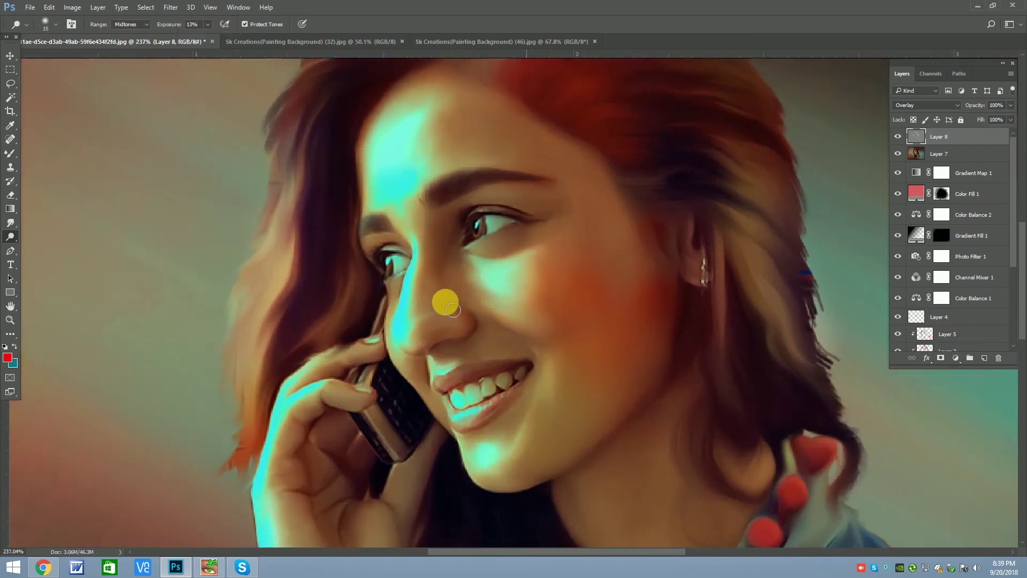
{"action": "key", "text": "bracketleft"}
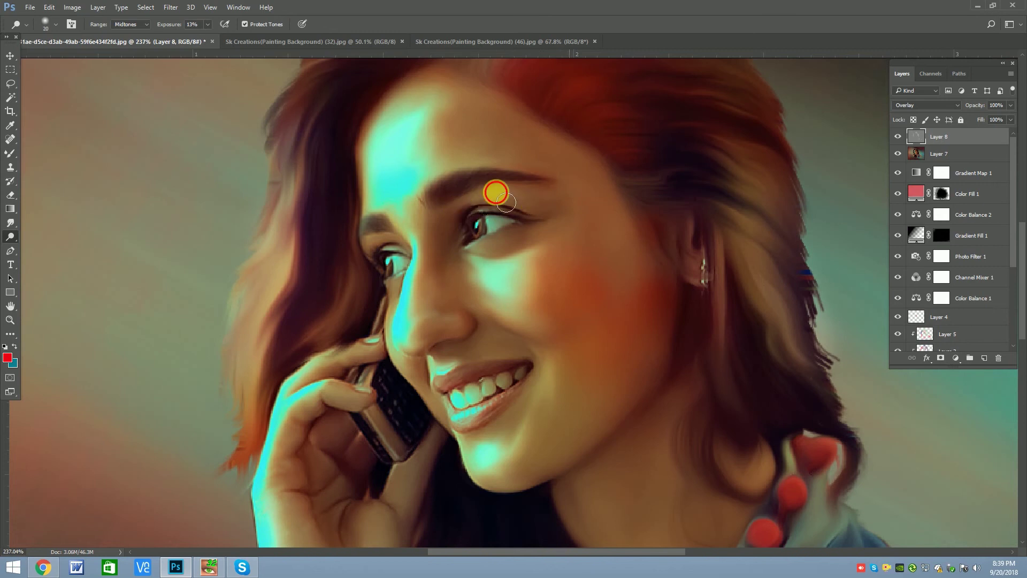
{"action": "key", "text": "bracketright"}
{"action": "key", "text": "bracketright"}
{"action": "key", "text": "bracketright"}
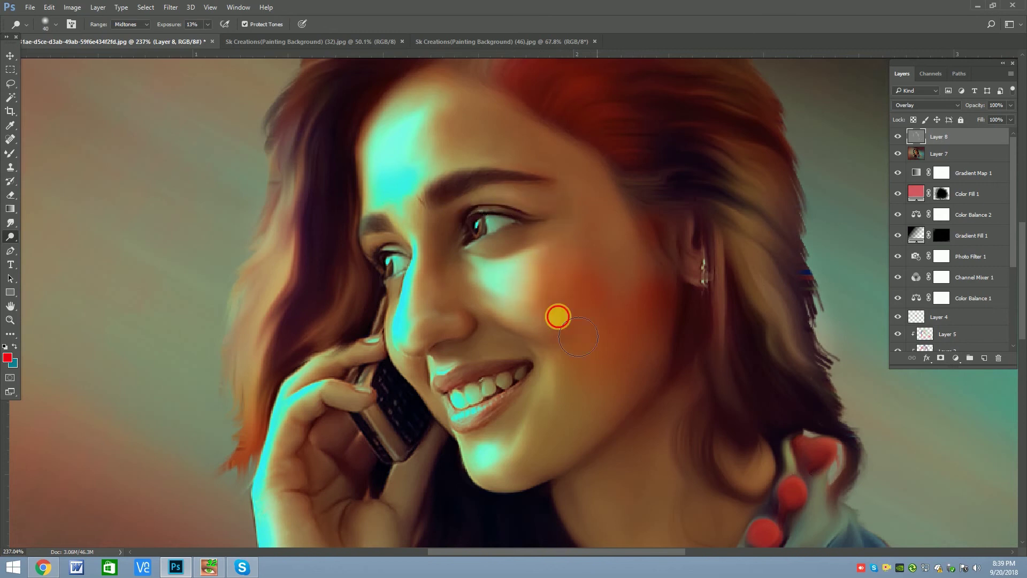
{"action": "key", "text": "bracketleft"}
{"action": "key", "text": "bracketleft"}
{"action": "key", "text": "bracketleft"}
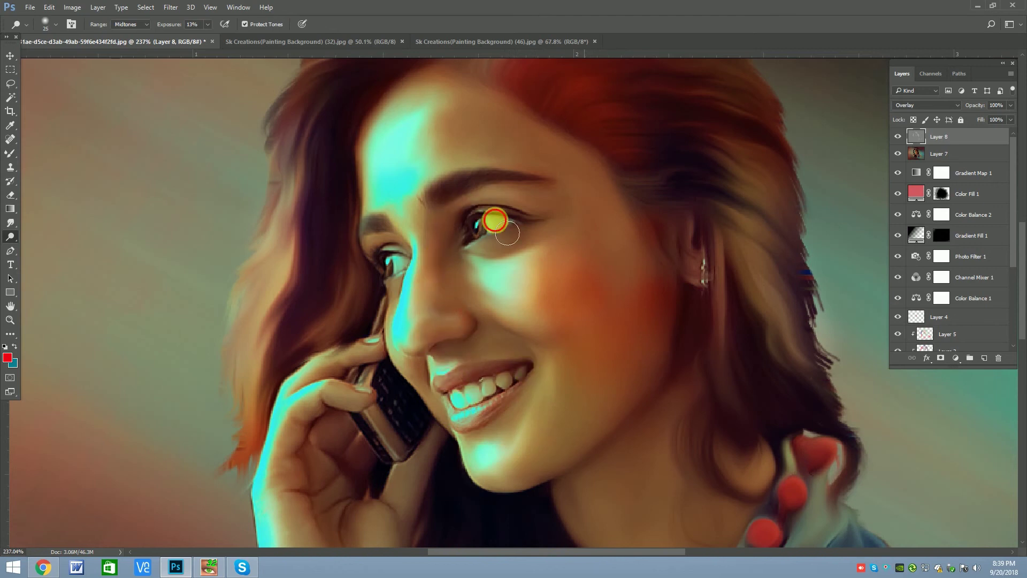
Brighten the blue scarf with a wider dodge stroke.
{"action": "scroll", "coordinate": [409, 230], "scroll_direction": "down", "scroll_amount": 2}
{"action": "key", "text": "bracketleft"}
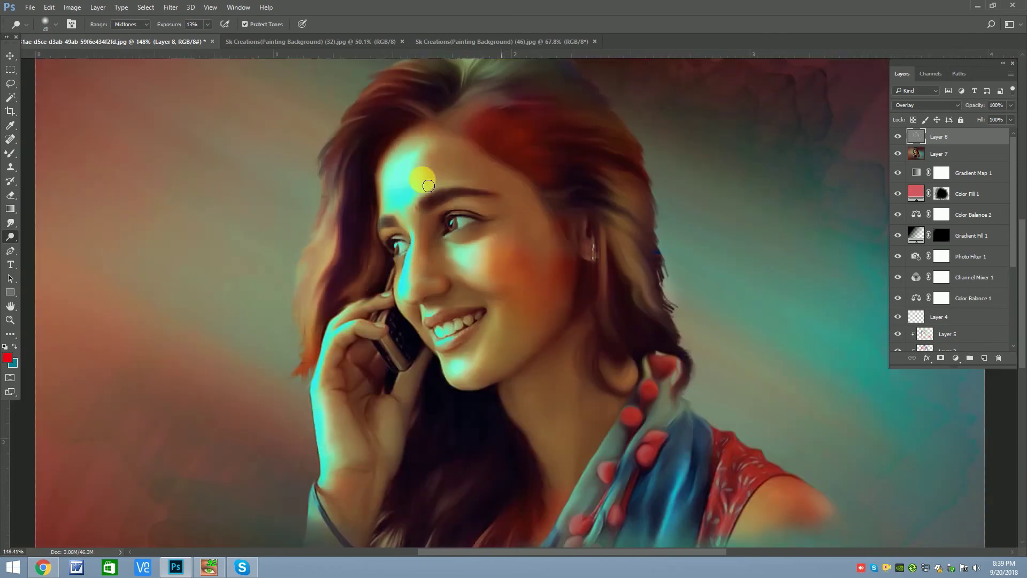
{"action": "scroll", "coordinate": [425, 179], "scroll_direction": "down", "scroll_amount": 2}
{"action": "key", "text": "bracketright"}
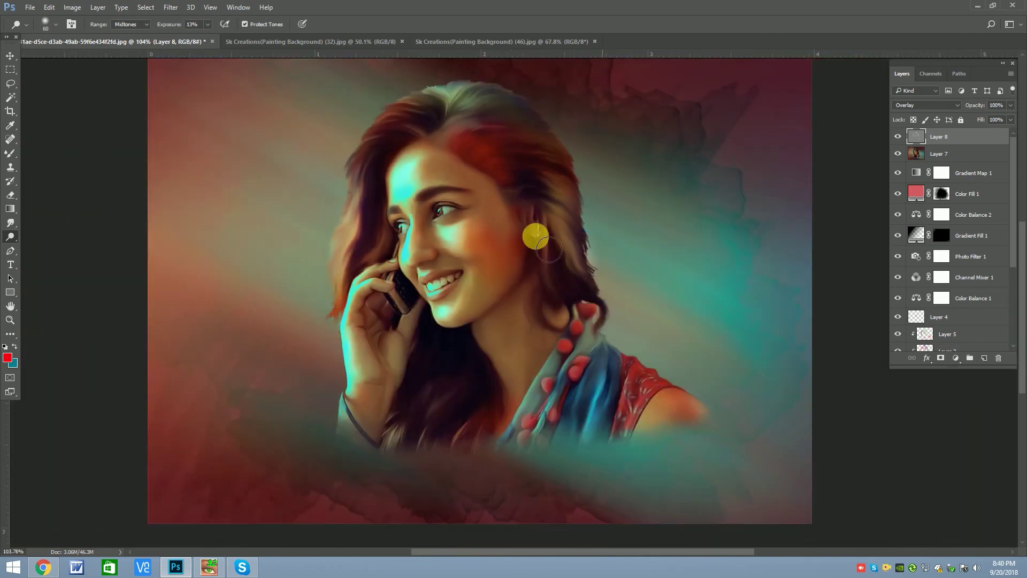
{"action": "key", "text": "bracketright"}
{"action": "key", "text": "bracketright"}
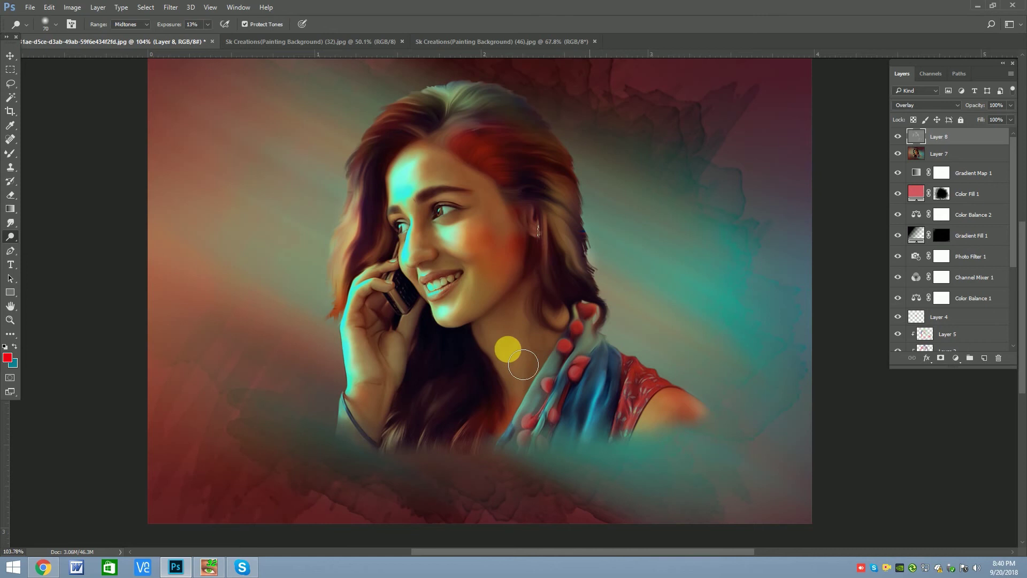
{"action": "key", "text": "bracketleft"}
{"action": "key", "text": "bracketleft"}
{"action": "key", "text": "bracketleft"}
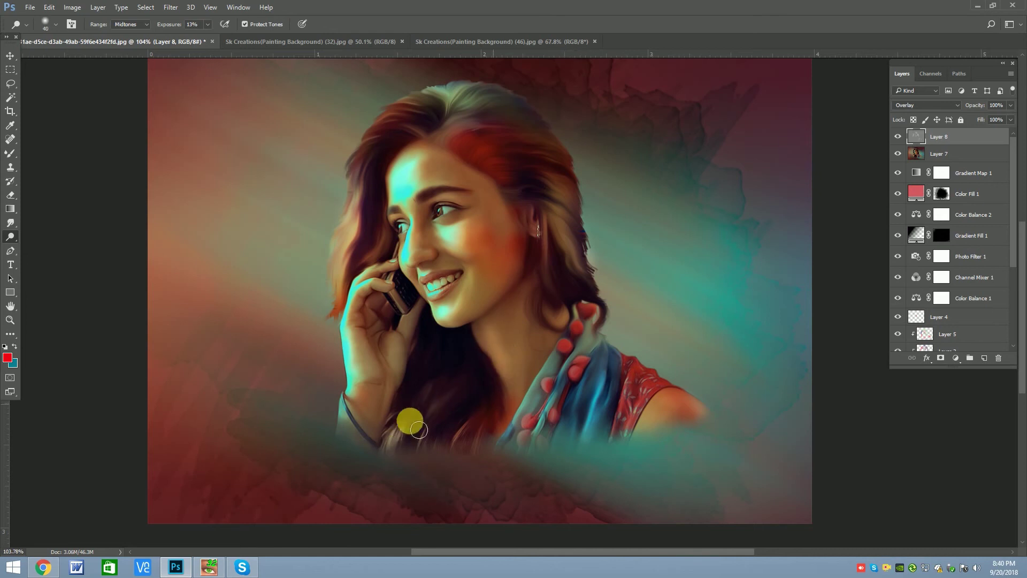
{"action": "key", "text": "bracketright"}
{"action": "key", "text": "bracketright"}
{"action": "left_click_drag", "start_coordinate": [541, 407], "coordinate": [585, 392]}
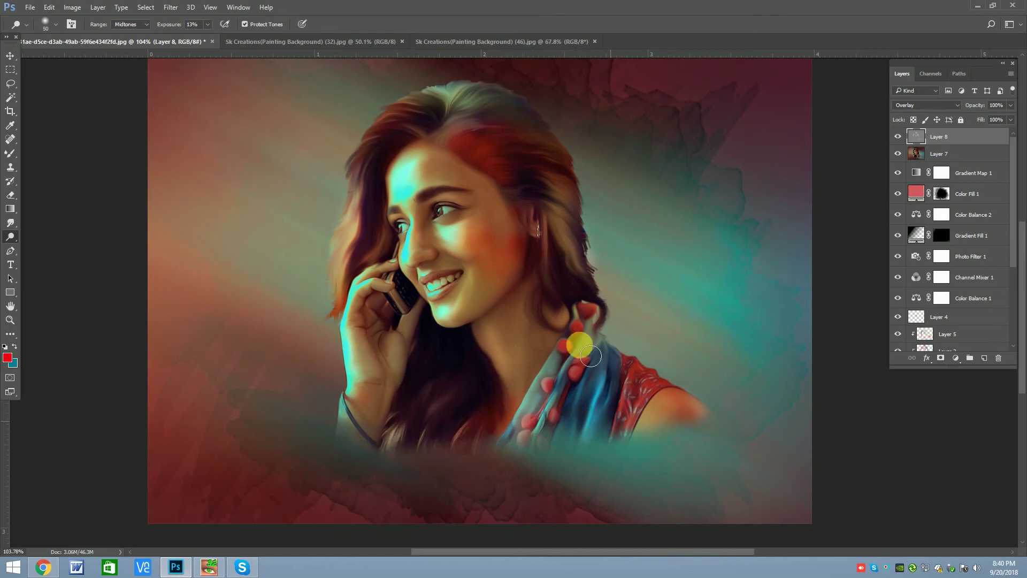
Dodge fine highlights around the mouth with a smaller brush.
{"action": "key", "text": "bracketleft"}
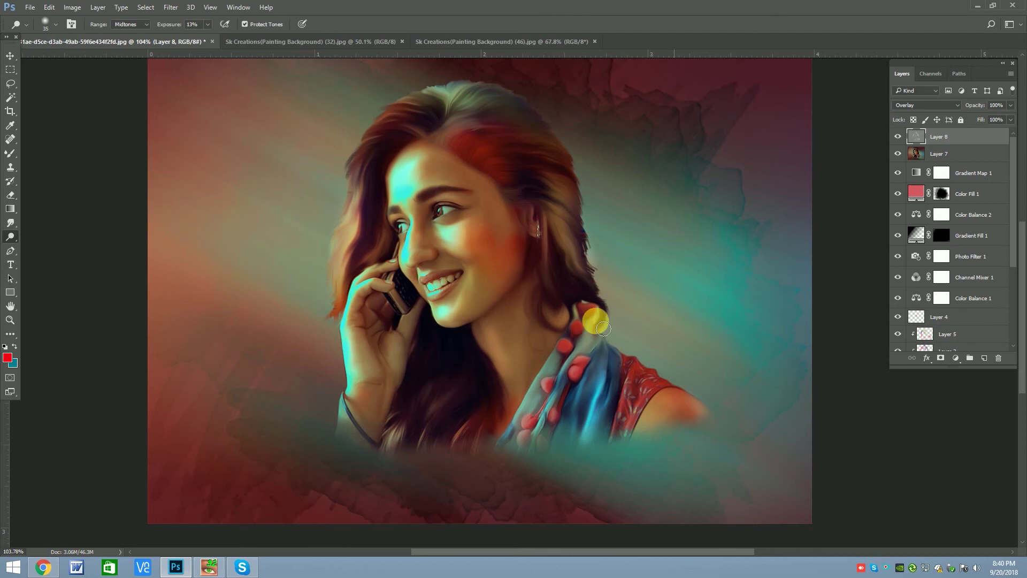
{"action": "key", "text": "bracketleft"}
{"action": "key", "text": "bracketleft"}
{"action": "key", "text": "bracketleft"}
{"action": "key", "text": "bracketleft"}
{"action": "scroll", "coordinate": [402, 321], "scroll_direction": "up", "scroll_amount": 2}
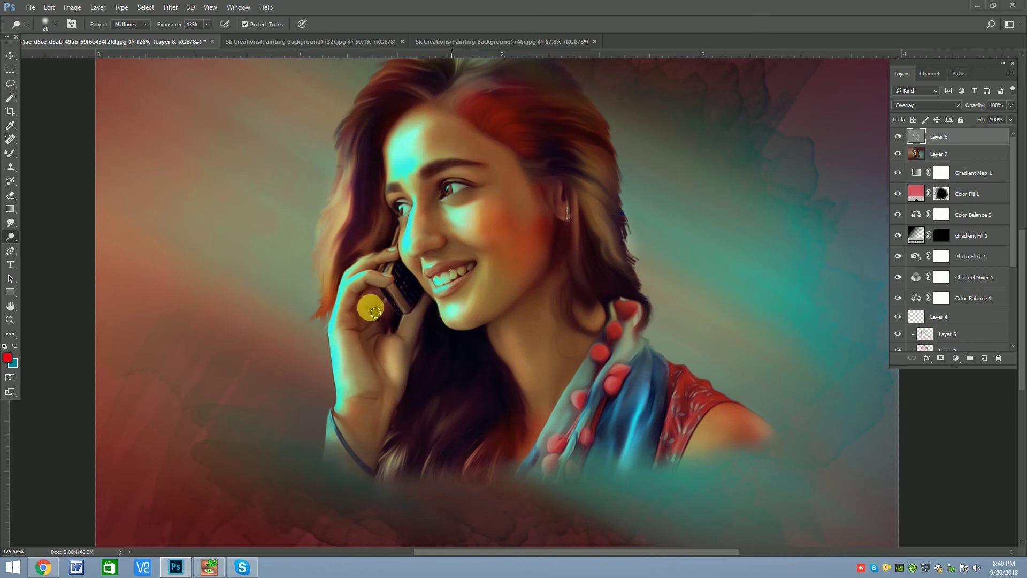
{"action": "scroll", "coordinate": [404, 279], "scroll_direction": "up", "scroll_amount": 2}
{"action": "scroll", "coordinate": [457, 241], "scroll_direction": "up", "scroll_amount": 2}
{"action": "scroll", "coordinate": [403, 258], "scroll_direction": "up", "scroll_amount": 2}
{"action": "key", "text": "bracketleft"}
{"action": "key", "text": "bracketleft"}
{"action": "key", "text": "bracketleft"}
Finish dodging the lip and under-eye highlights with a slightly larger brush.
{"action": "scroll", "coordinate": [420, 300], "scroll_direction": "down", "scroll_amount": 3}
{"action": "scroll", "coordinate": [448, 324], "scroll_direction": "up", "scroll_amount": 1}
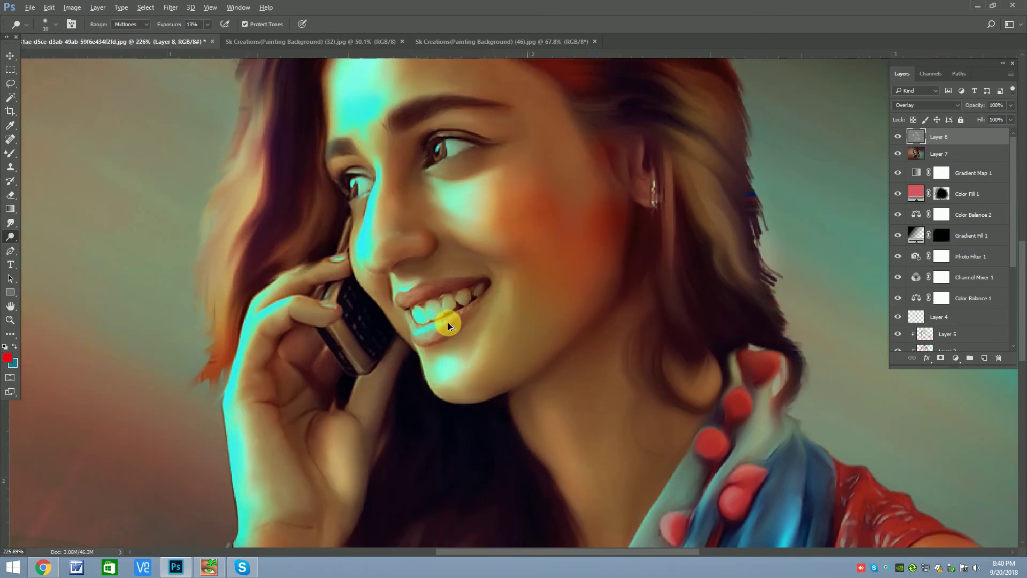
{"action": "scroll", "coordinate": [452, 328], "scroll_direction": "up", "scroll_amount": 1}
{"action": "scroll", "coordinate": [452, 328], "scroll_direction": "down", "scroll_amount": 3}
{"action": "scroll", "coordinate": [500, 315], "scroll_direction": "up", "scroll_amount": 1}
{"action": "scroll", "coordinate": [409, 348], "scroll_direction": "up", "scroll_amount": 1}
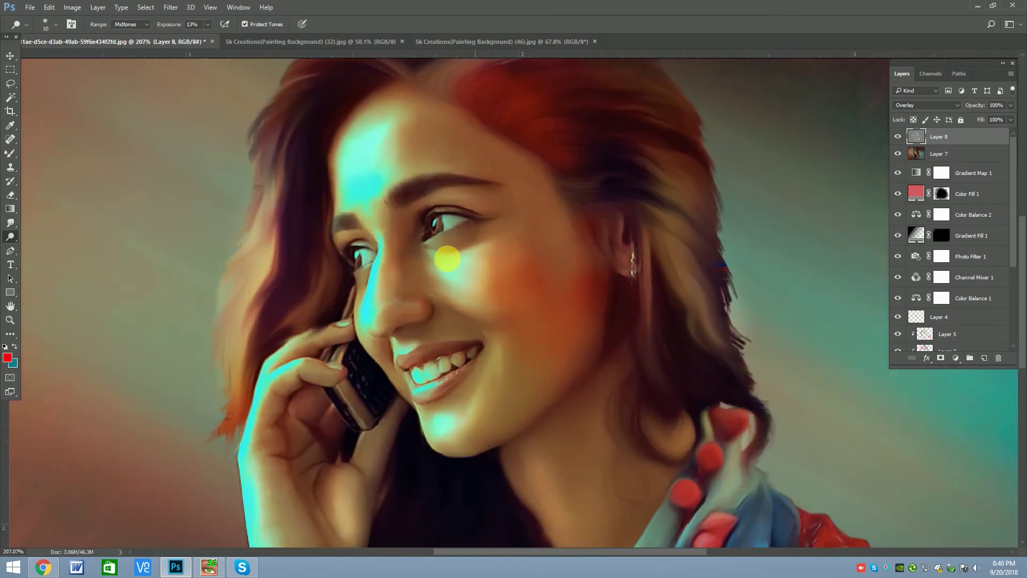
{"action": "scroll", "coordinate": [467, 346], "scroll_direction": "up", "scroll_amount": 1}
{"action": "scroll", "coordinate": [467, 346], "scroll_direction": "down", "scroll_amount": 3}
{"action": "scroll", "coordinate": [458, 385], "scroll_direction": "up", "scroll_amount": 3}
{"action": "key", "text": "bracketright"}
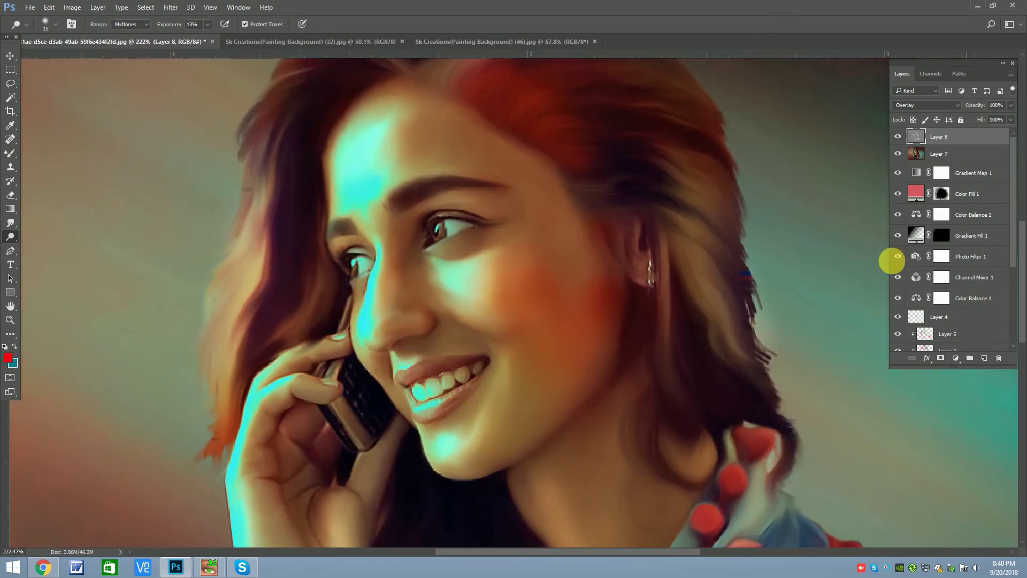
{"action": "left_click", "coordinate": [939, 154]}
Add a new empty layer directly above Layer 7.
{"action": "scroll", "coordinate": [963, 332], "scroll_direction": "down", "scroll_amount": 5}
{"action": "left_click", "coordinate": [898, 283]}
{"action": "left_click", "coordinate": [957, 286]}
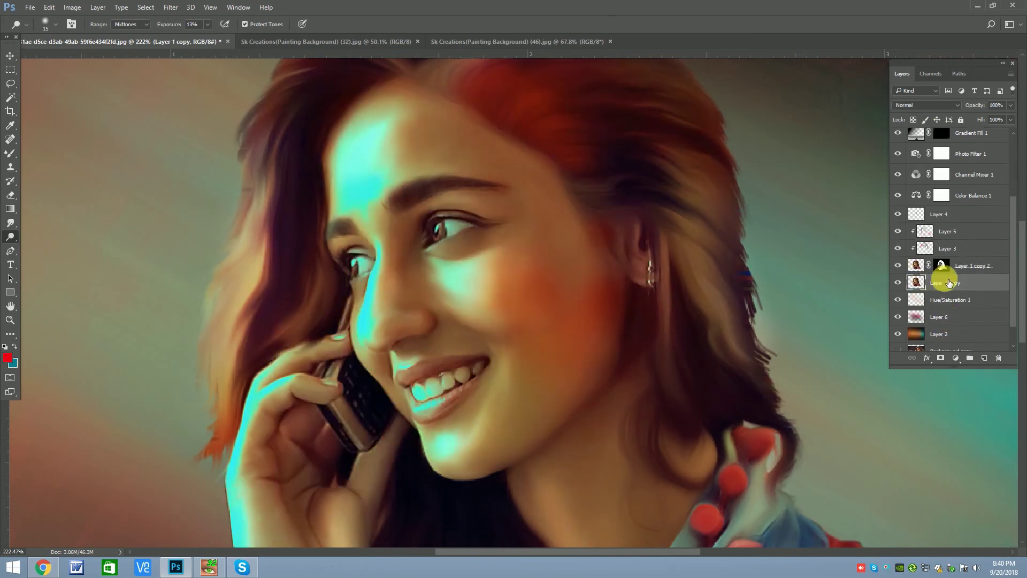
{"action": "scroll", "coordinate": [953, 225], "scroll_direction": "up", "scroll_amount": 3}
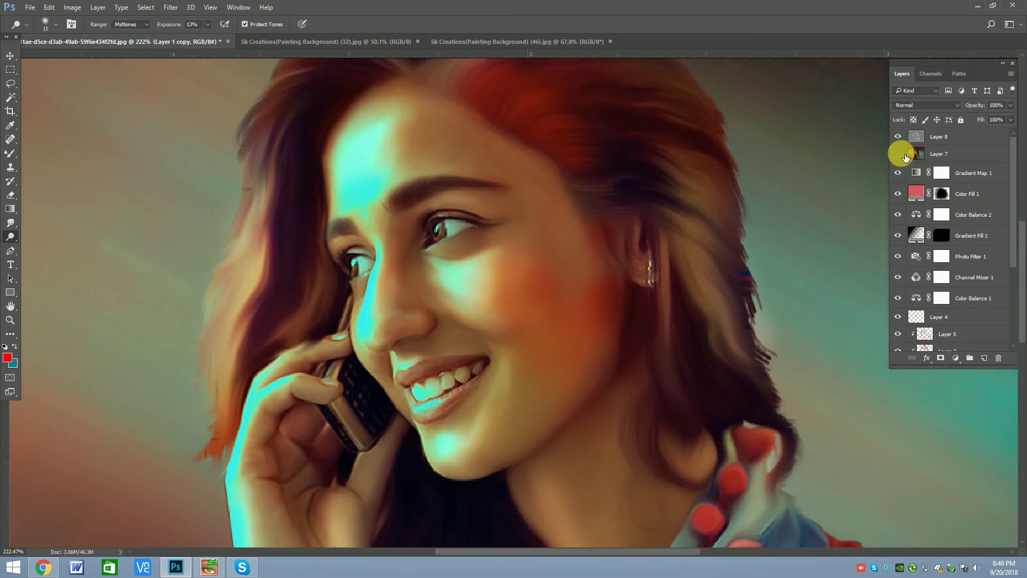
{"action": "left_click", "coordinate": [906, 155]}
{"action": "left_click", "coordinate": [984, 357]}
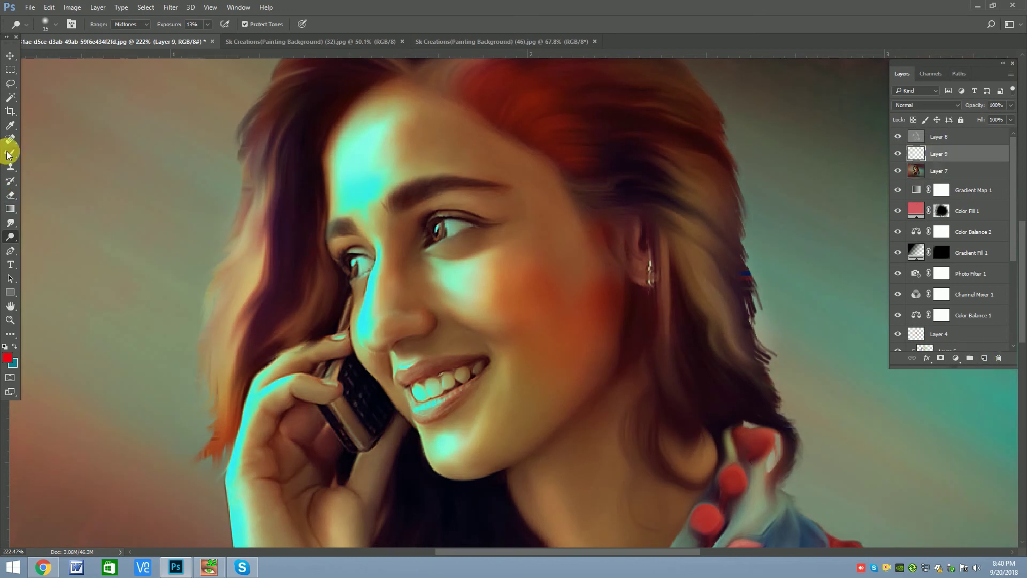
Set the foreground colour to vivid red and brush it over both lips.
{"action": "left_click", "coordinate": [7, 357]}
{"action": "left_click", "coordinate": [801, 335]}
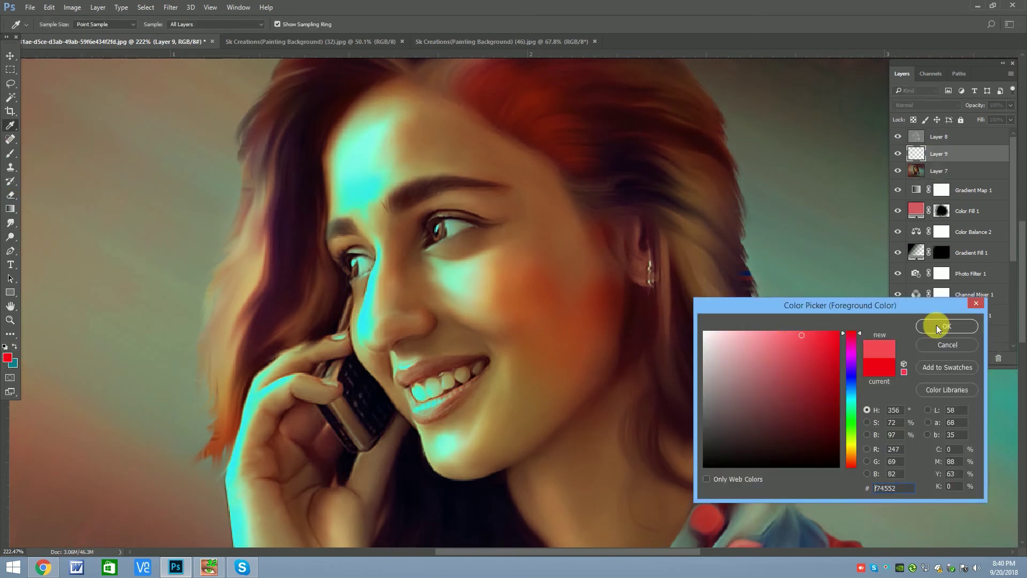
{"action": "left_click", "coordinate": [832, 335]}
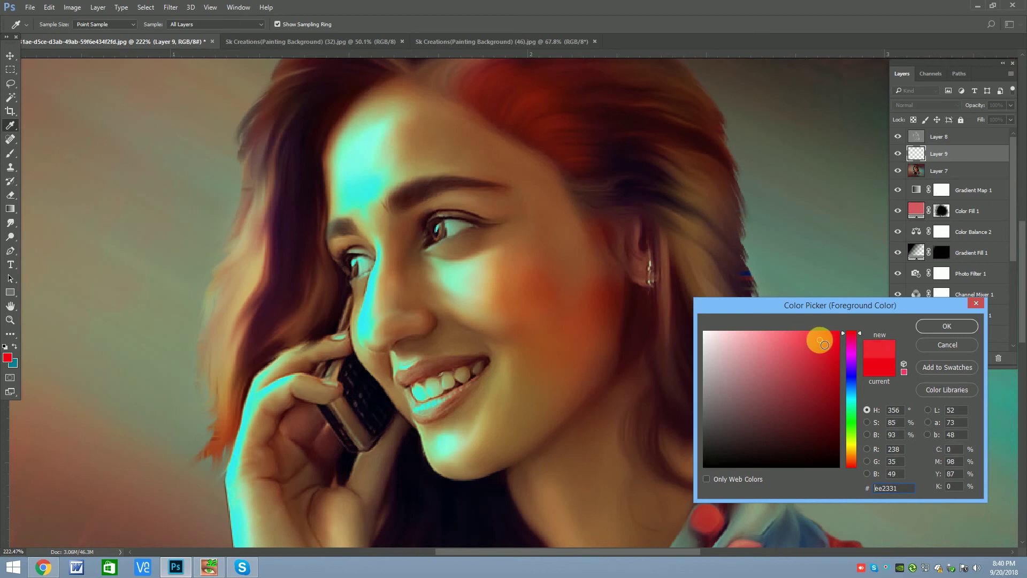
{"action": "left_click", "coordinate": [942, 327]}
{"action": "left_click", "coordinate": [10, 154]}
{"action": "scroll", "coordinate": [453, 394], "scroll_direction": "up", "scroll_amount": 3}
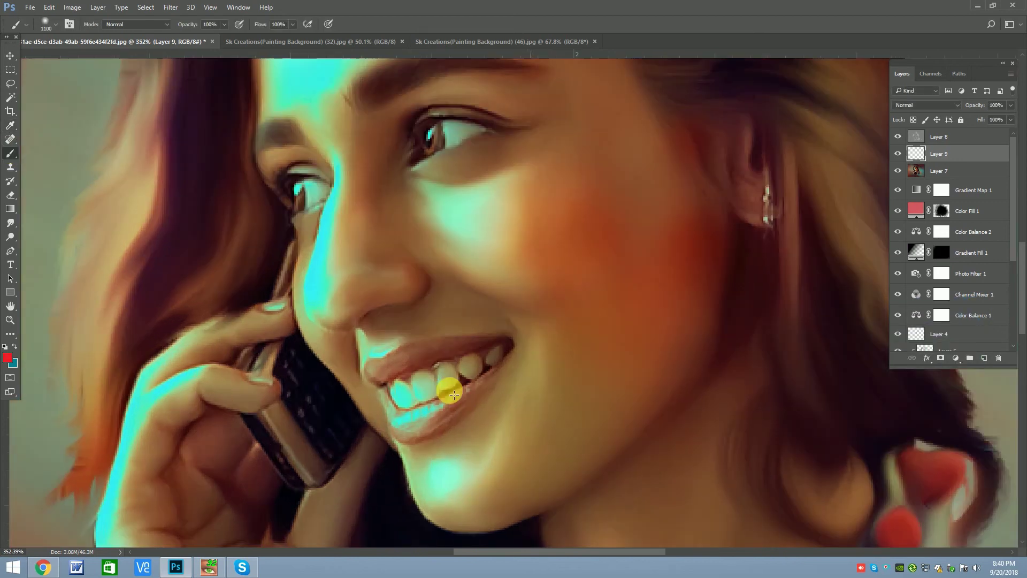
{"action": "scroll", "coordinate": [439, 384], "scroll_direction": "up", "scroll_amount": 1}
{"action": "key", "text": "bracketleft"}
{"action": "key", "text": "bracketleft"}
{"action": "key", "text": "bracketleft"}
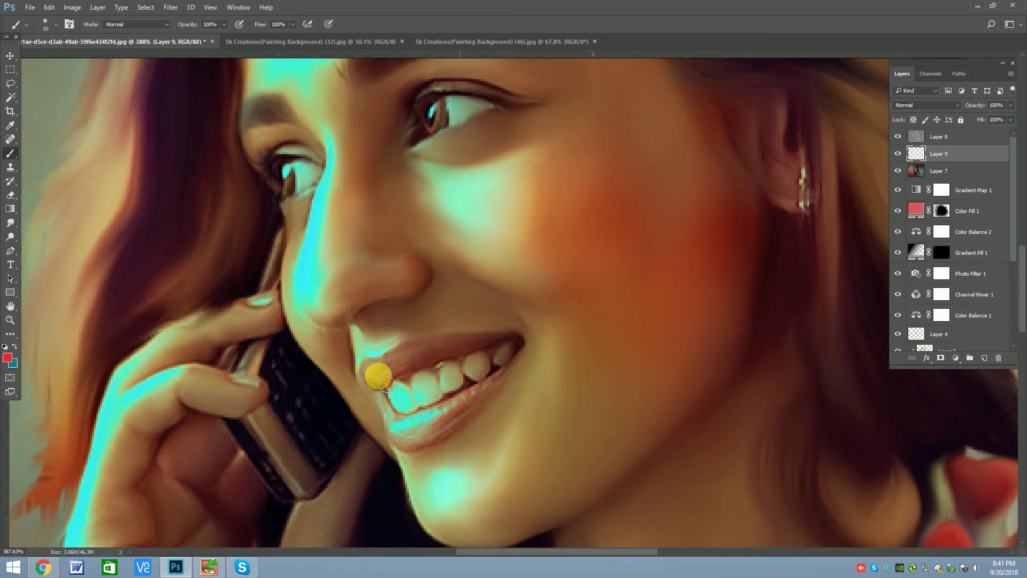
{"action": "mouse_move", "coordinate": [404, 377]}
{"action": "left_mouse_down"}
{"action": "mouse_move", "coordinate": [474, 352]}
{"action": "mouse_move", "coordinate": [423, 432]}
{"action": "mouse_move", "coordinate": [482, 409]}
{"action": "mouse_move", "coordinate": [394, 425]}
{"action": "mouse_move", "coordinate": [436, 420]}
{"action": "mouse_move", "coordinate": [410, 448]}
{"action": "left_mouse_up"}
{"action": "key", "text": "bracketleft"}
{"action": "key", "text": "bracketleft"}
{"action": "key", "text": "bracketleft"}
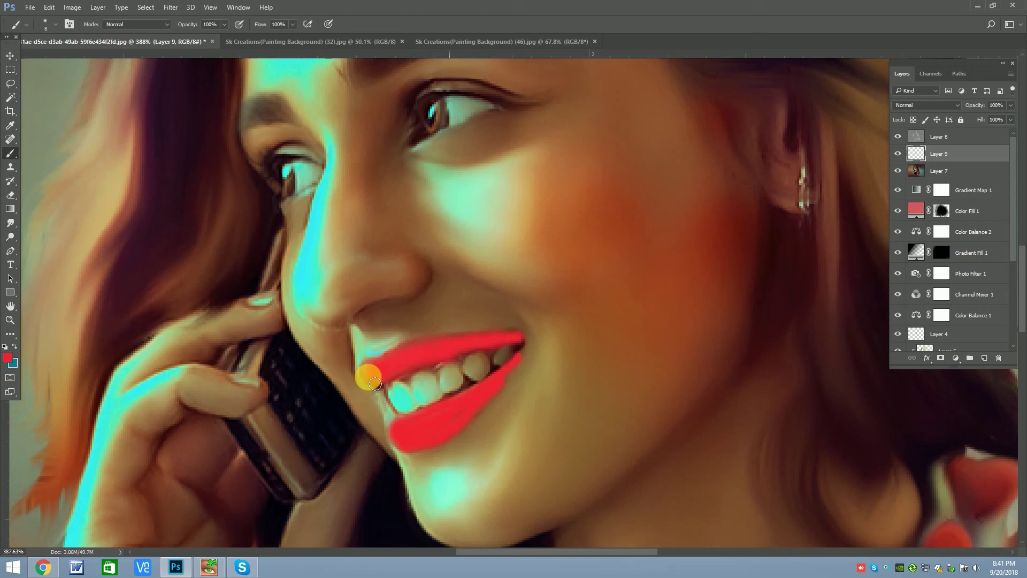
Change the lip layer's blending mode so the red mixes with the lips.
{"action": "left_click", "coordinate": [921, 105]}
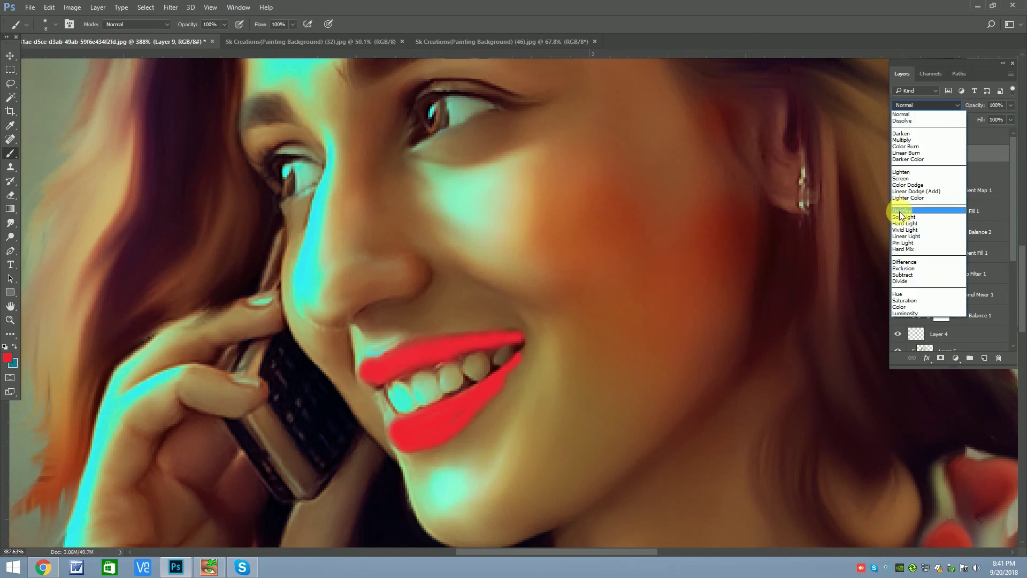
{"action": "left_click", "coordinate": [908, 140]}
{"action": "scroll", "coordinate": [926, 105], "scroll_direction": "down", "scroll_amount": 2}
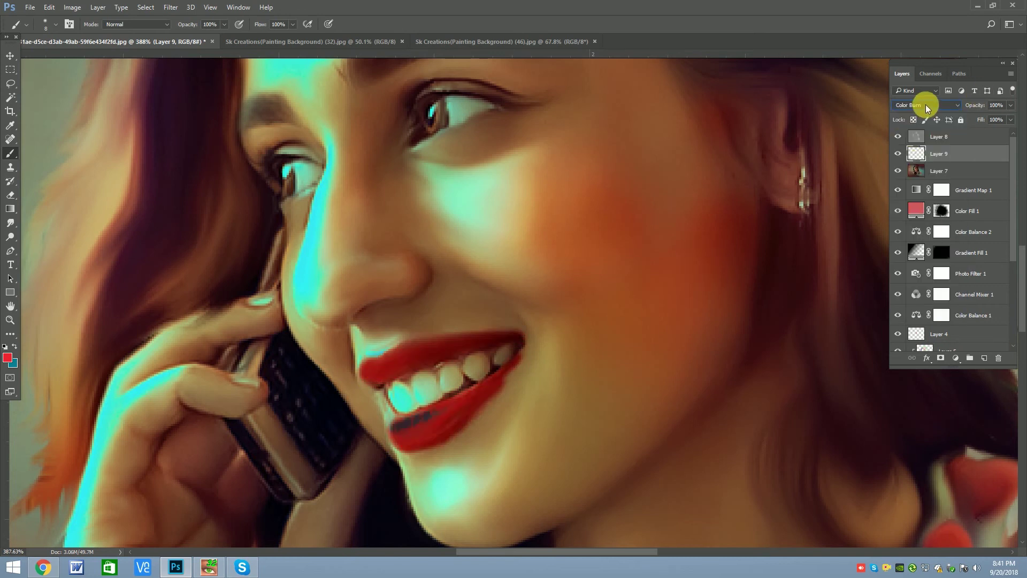
{"action": "scroll", "coordinate": [924, 105], "scroll_direction": "down", "scroll_amount": 1}
{"action": "scroll", "coordinate": [924, 105], "scroll_direction": "down", "scroll_amount": 1}
{"action": "scroll", "coordinate": [924, 105], "scroll_direction": "down", "scroll_amount": 1}
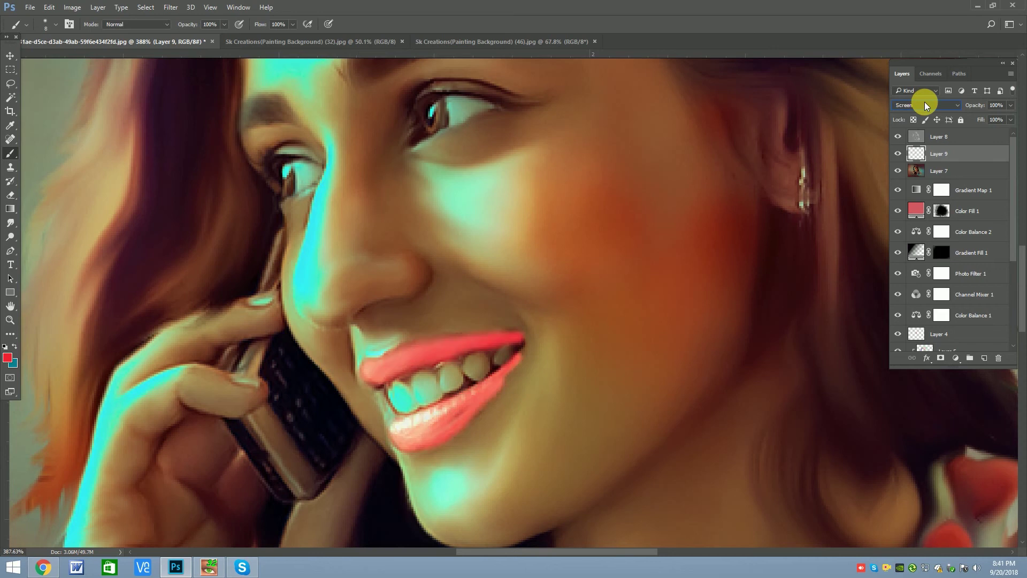
{"action": "scroll", "coordinate": [925, 105], "scroll_direction": "down", "scroll_amount": 1}
{"action": "scroll", "coordinate": [945, 104], "scroll_direction": "down", "scroll_amount": 1}
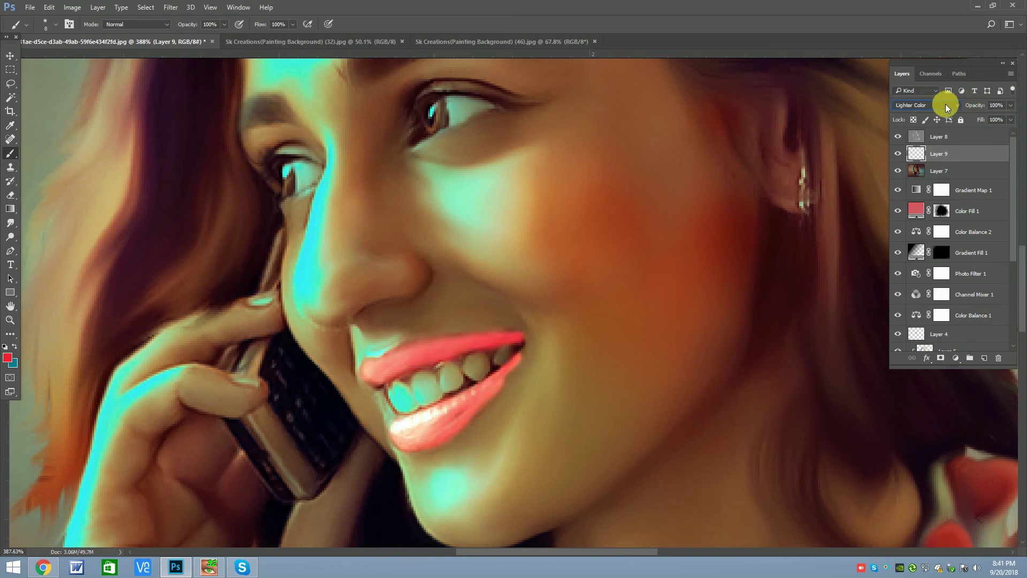
{"action": "scroll", "coordinate": [945, 104], "scroll_direction": "down", "scroll_amount": 2}
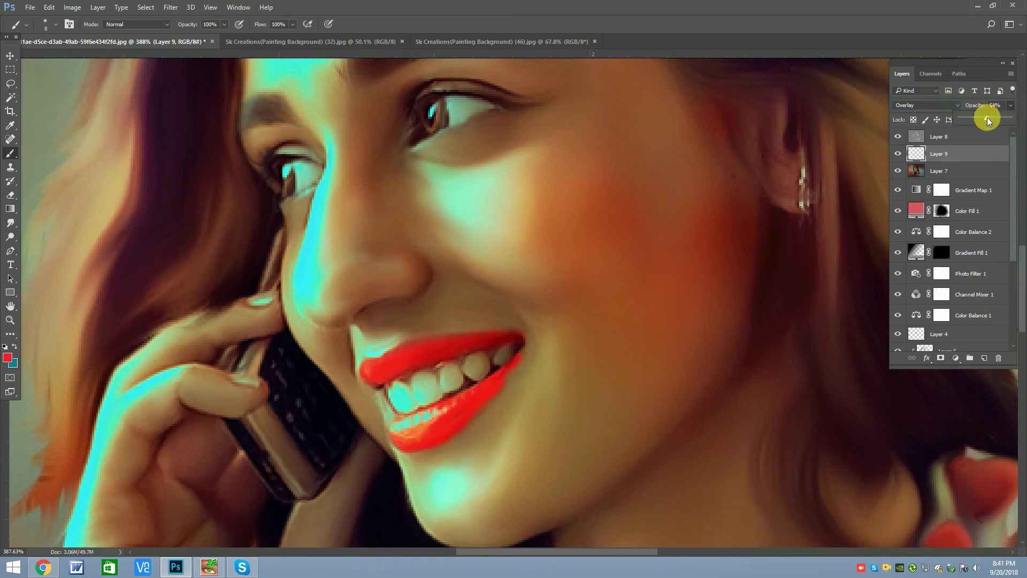
{"action": "left_click", "coordinate": [15, 57]}
{"action": "scroll", "coordinate": [478, 272], "scroll_direction": "down", "scroll_amount": 2}
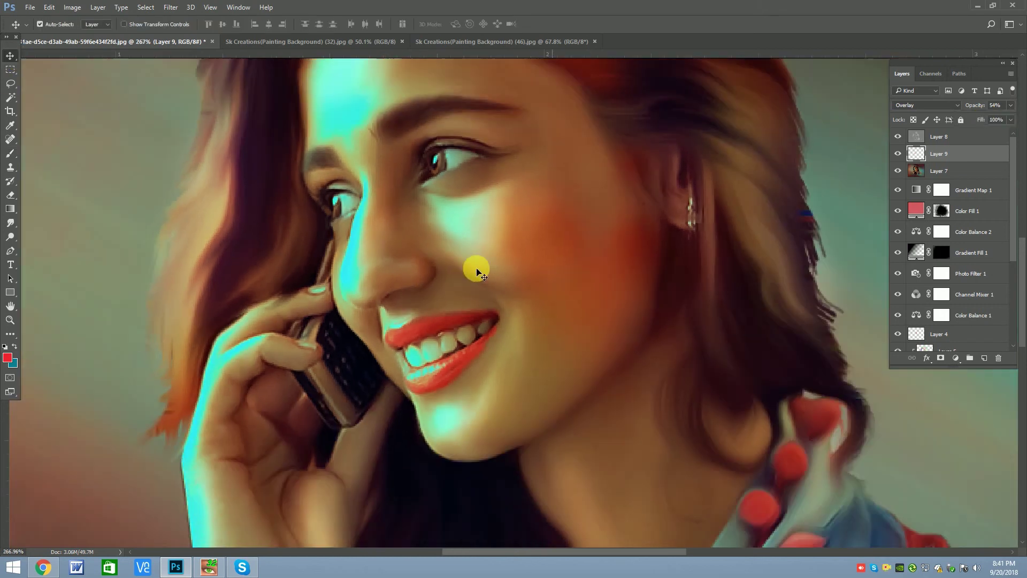
Erase stray red paint around the lips with the Eraser.
{"action": "left_click", "coordinate": [11, 193]}
{"action": "scroll", "coordinate": [569, 355], "scroll_direction": "up", "scroll_amount": 2}
{"action": "right_click", "coordinate": [442, 211]}
{"action": "key", "text": "Escape"}
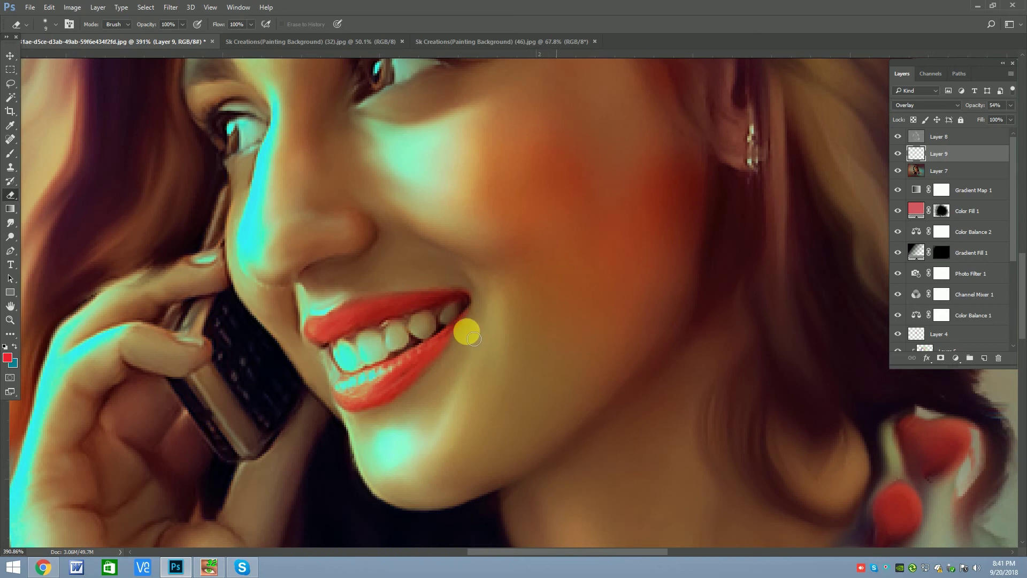
{"action": "key", "text": "bracketright"}
{"action": "key", "text": "bracketright"}
{"action": "scroll", "coordinate": [426, 416], "scroll_direction": "down", "scroll_amount": 3}
{"action": "scroll", "coordinate": [500, 335], "scroll_direction": "down", "scroll_amount": 3}
{"action": "scroll", "coordinate": [566, 233], "scroll_direction": "down", "scroll_amount": 2}
{"action": "scroll", "coordinate": [567, 234], "scroll_direction": "up", "scroll_amount": 1}
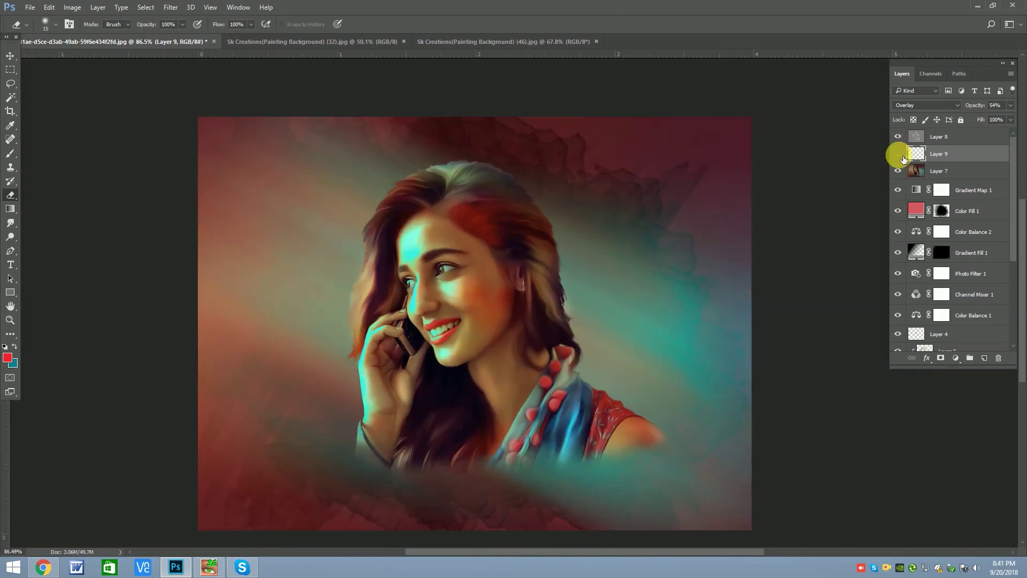
Lower the lip layer's opacity to 50%.
{"action": "left_click", "coordinate": [996, 106]}
{"action": "left_click", "coordinate": [10, 55]}
{"action": "scroll", "coordinate": [465, 344], "scroll_direction": "up", "scroll_amount": 1}
{"action": "scroll", "coordinate": [475, 349], "scroll_direction": "up", "scroll_amount": 1}
{"action": "scroll", "coordinate": [420, 320], "scroll_direction": "up", "scroll_amount": 1}
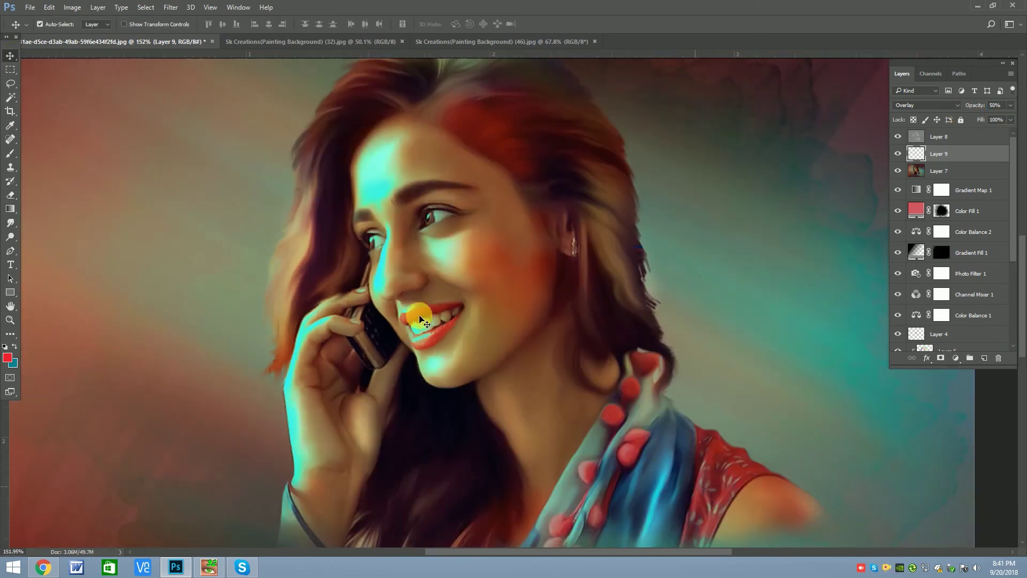
{"action": "scroll", "coordinate": [420, 319], "scroll_direction": "down", "scroll_amount": 1}
{"action": "scroll", "coordinate": [468, 310], "scroll_direction": "down", "scroll_amount": 1}
{"action": "scroll", "coordinate": [456, 294], "scroll_direction": "down", "scroll_amount": 1}
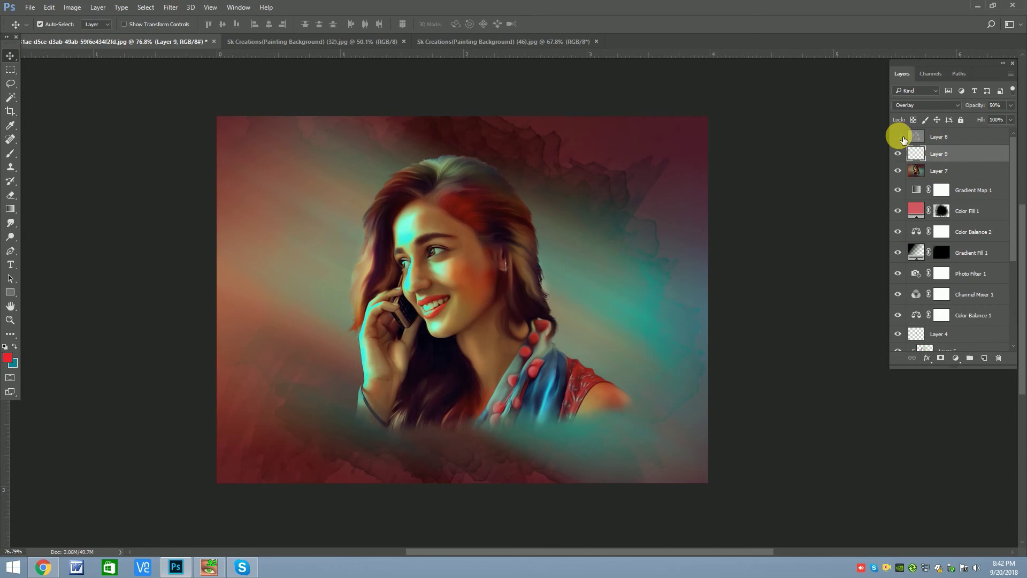
Select Layer 8 and stamp all visible layers into a new merged top layer.
{"action": "left_click", "coordinate": [950, 137]}
{"action": "scroll", "coordinate": [469, 262], "scroll_direction": "down", "scroll_amount": 1}
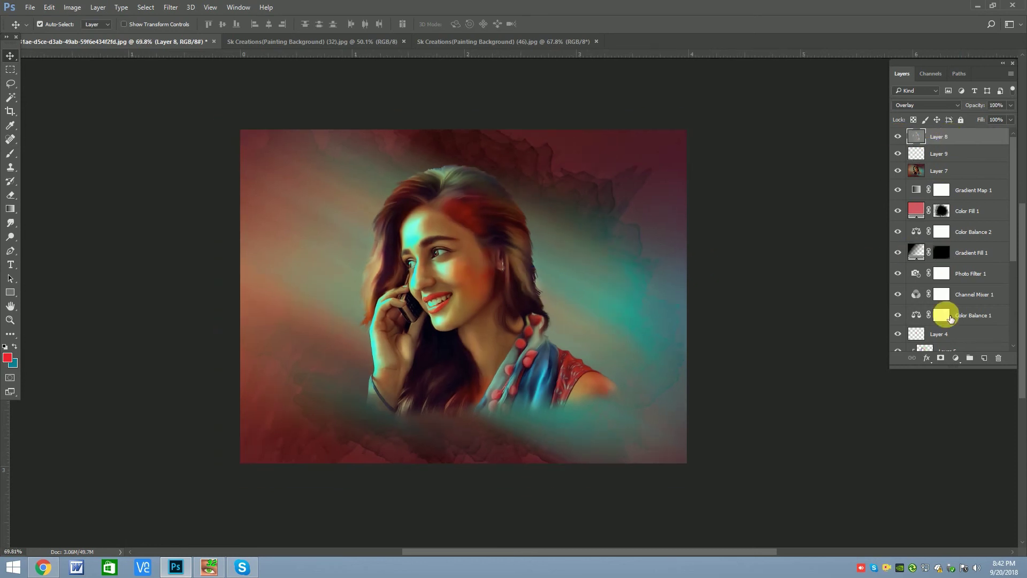
{"action": "key", "text": "ctrl+shift+alt+e"}
Apply the Oil Paint filter to the merged portrait layer.
{"action": "left_click", "coordinate": [170, 7]}
{"action": "mouse_move", "coordinate": [181, 196]}
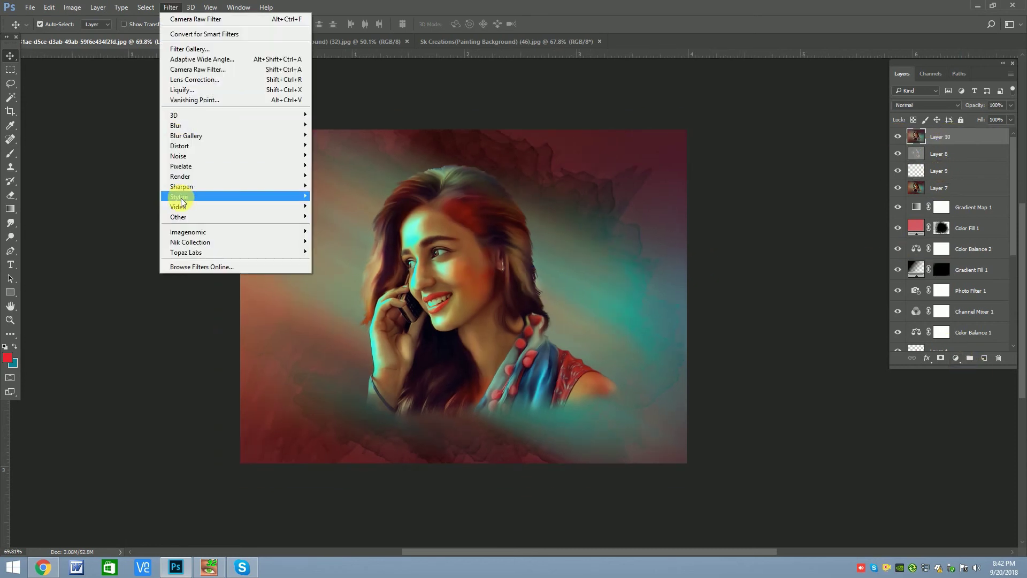
{"action": "left_click", "coordinate": [334, 236]}
{"action": "left_click_drag", "start_coordinate": [601, 263], "coordinate": [640, 293]}
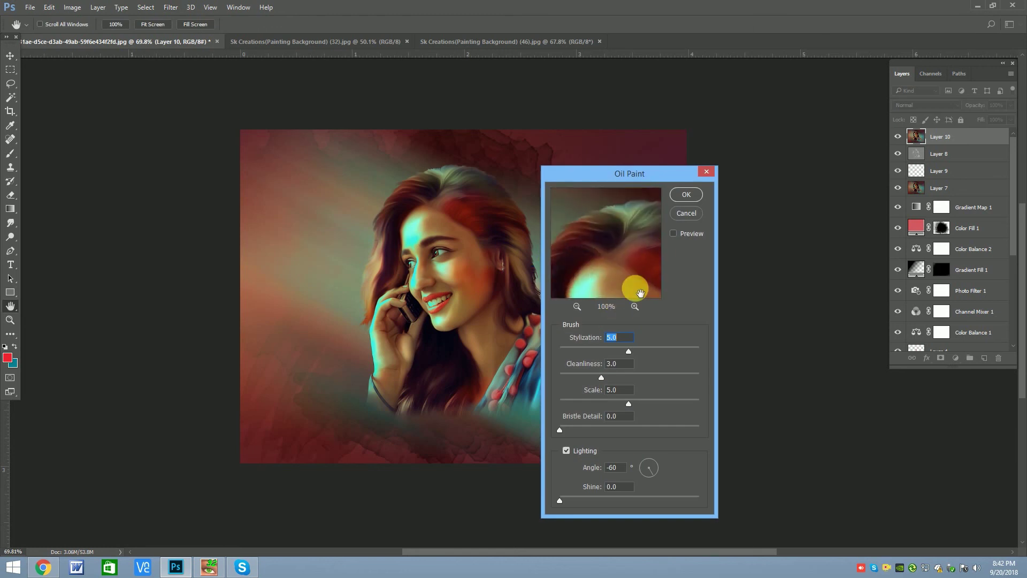
{"action": "left_click", "coordinate": [684, 194]}
{"action": "scroll", "coordinate": [465, 257], "scroll_direction": "up", "scroll_amount": 2}
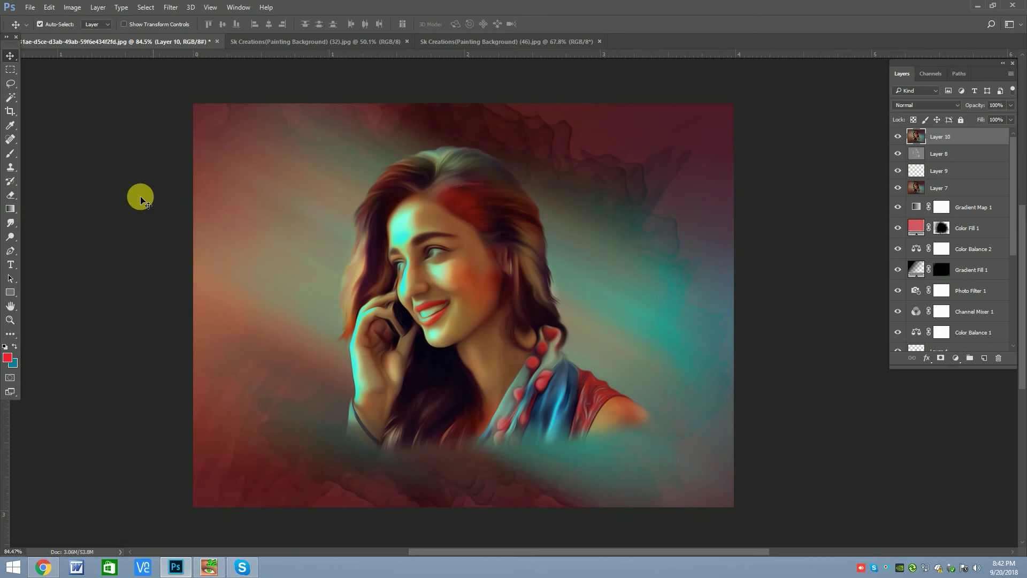
Duplicate the layer and apply Oil Paint to the copy as well.
{"action": "key", "text": "ctrl+j"}
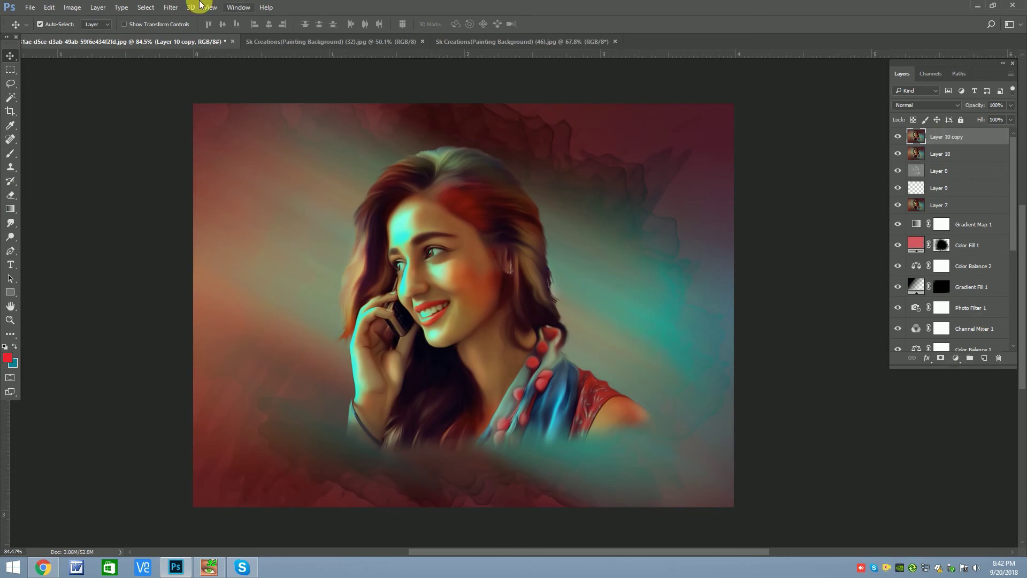
{"action": "left_click", "coordinate": [170, 7]}
{"action": "left_click", "coordinate": [360, 239]}
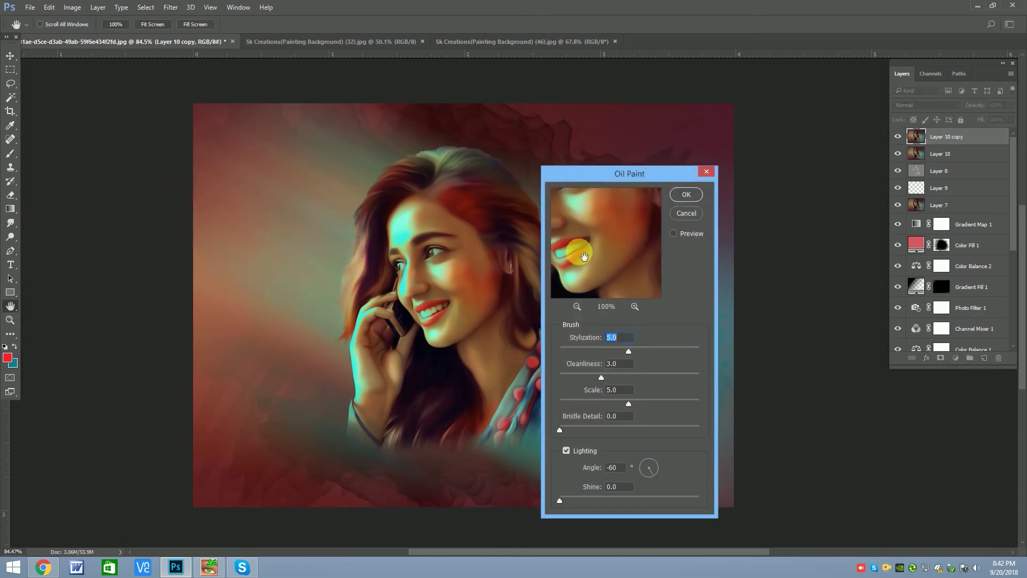
{"action": "left_click", "coordinate": [682, 202]}
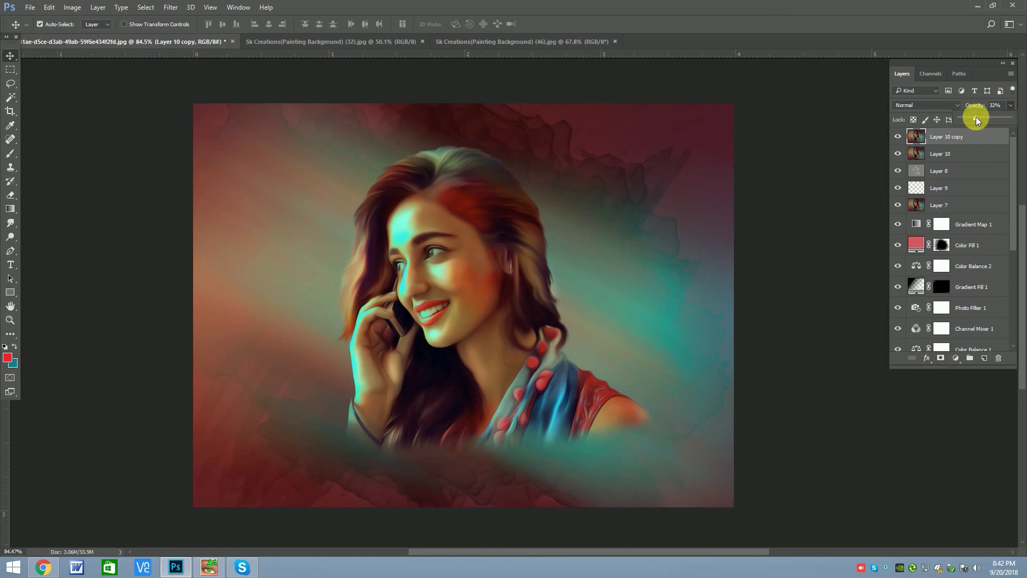
Set the copy to 50% opacity and erase it back over the face.
{"action": "left_click", "coordinate": [995, 105]}
{"action": "type", "text": "50"}
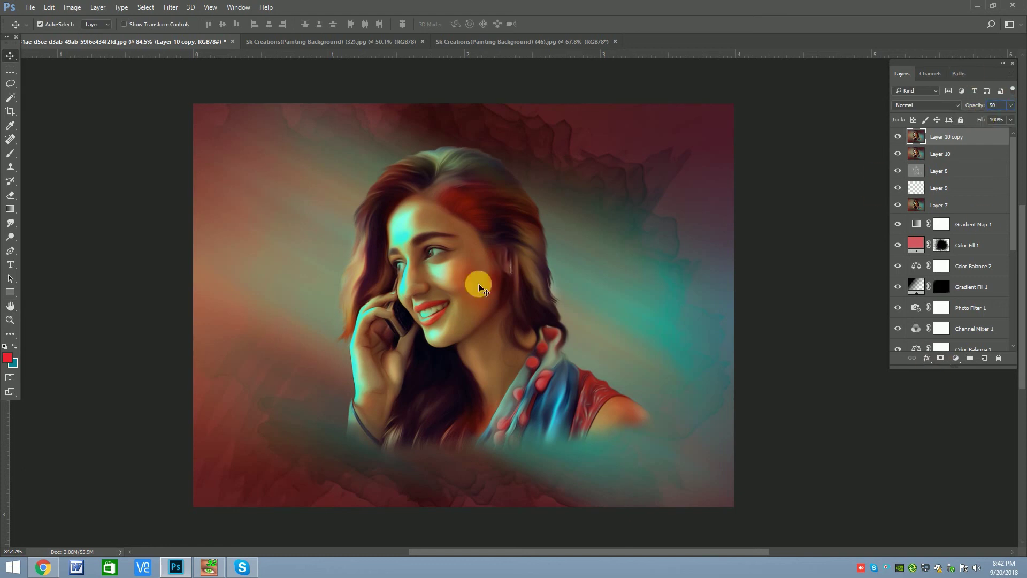
{"action": "scroll", "coordinate": [442, 241], "scroll_direction": "up", "scroll_amount": 3}
{"action": "left_click", "coordinate": [10, 195]}
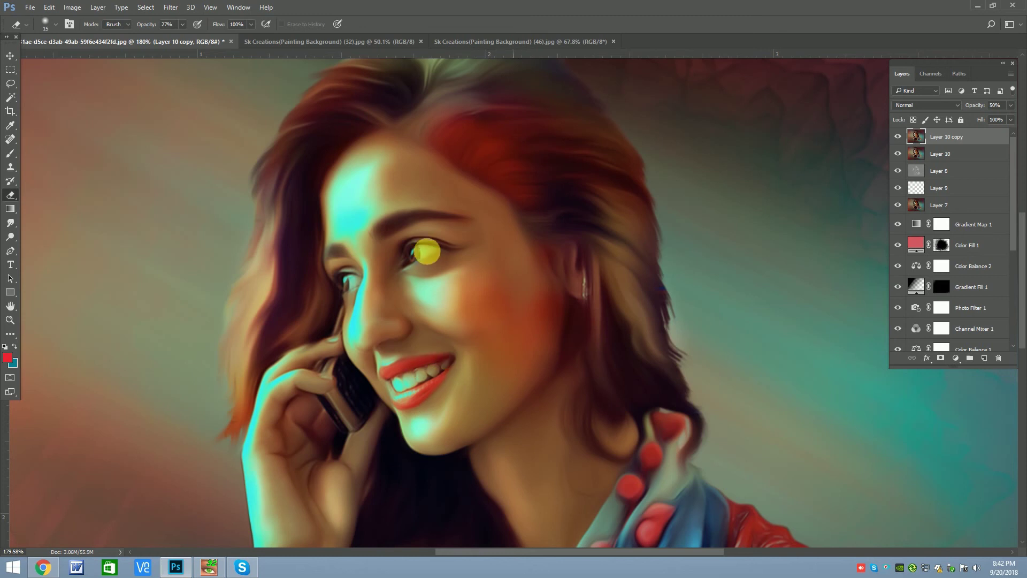
{"action": "scroll", "coordinate": [367, 292], "scroll_direction": "down", "scroll_amount": 1}
{"action": "key", "text": "bracketright"}
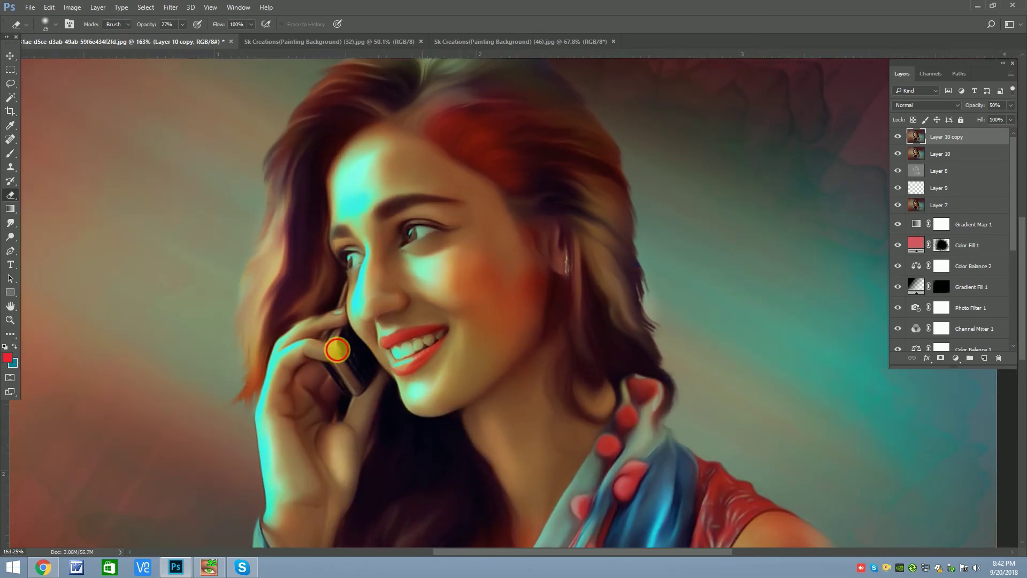
{"action": "key", "text": "bracketright"}
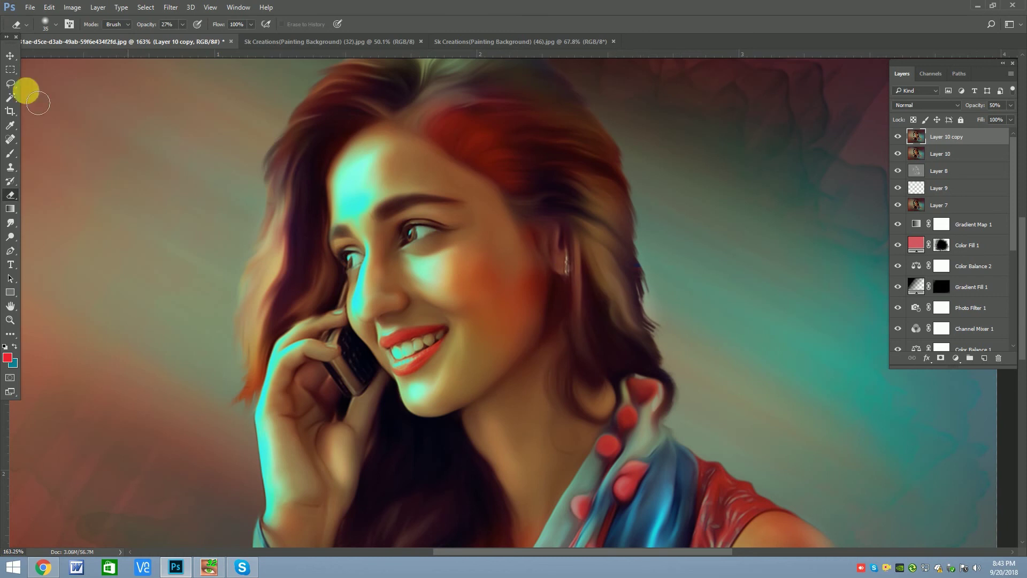
Fit the image on screen and stamp all visible layers into a new layer.
{"action": "left_click", "coordinate": [10, 56]}
{"action": "key", "text": "ctrl+0"}
{"action": "left_click", "coordinate": [956, 154]}
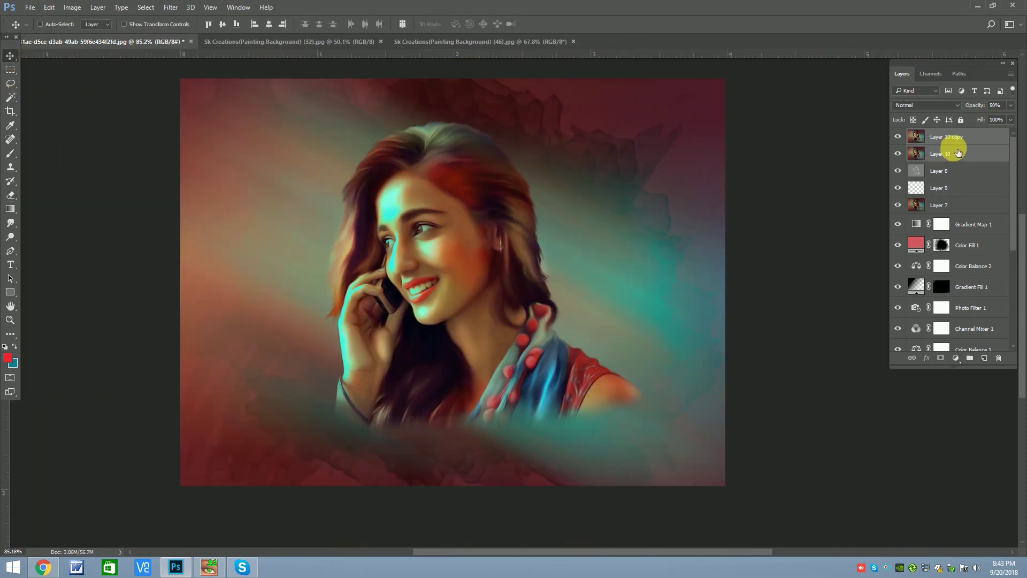
{"action": "key", "text": "ctrl+alt+shift+e"}
With the Mixer Brush, blend the skin between upper lip and nose and down toward the shoulder.
{"action": "right_click", "coordinate": [10, 153]}
{"action": "left_click", "coordinate": [48, 181]}
{"action": "scroll", "coordinate": [439, 230], "scroll_direction": "up", "scroll_amount": 5}
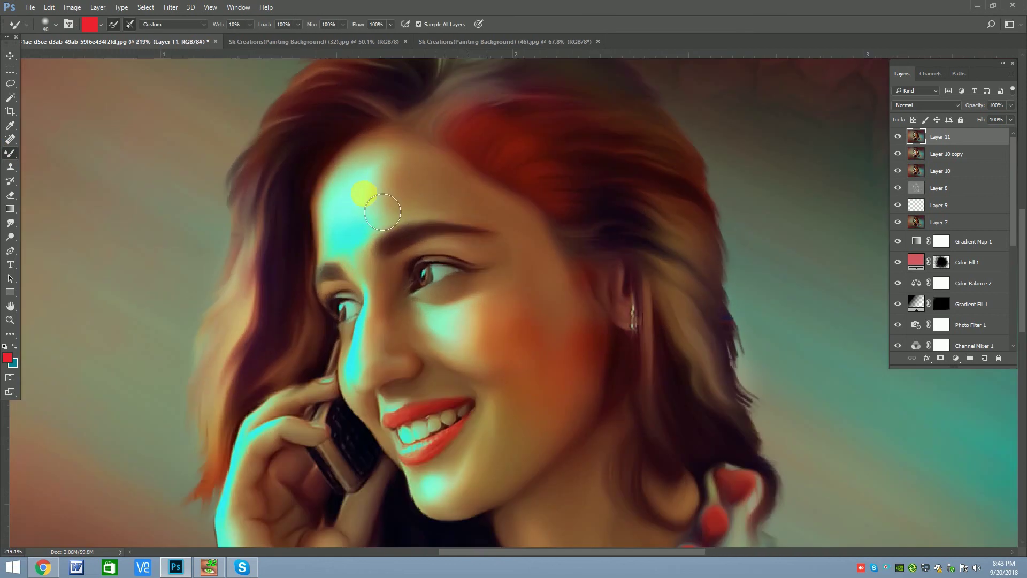
{"action": "key", "text": "bracketleft"}
{"action": "key", "text": "bracketleft"}
{"action": "key", "text": "bracketleft"}
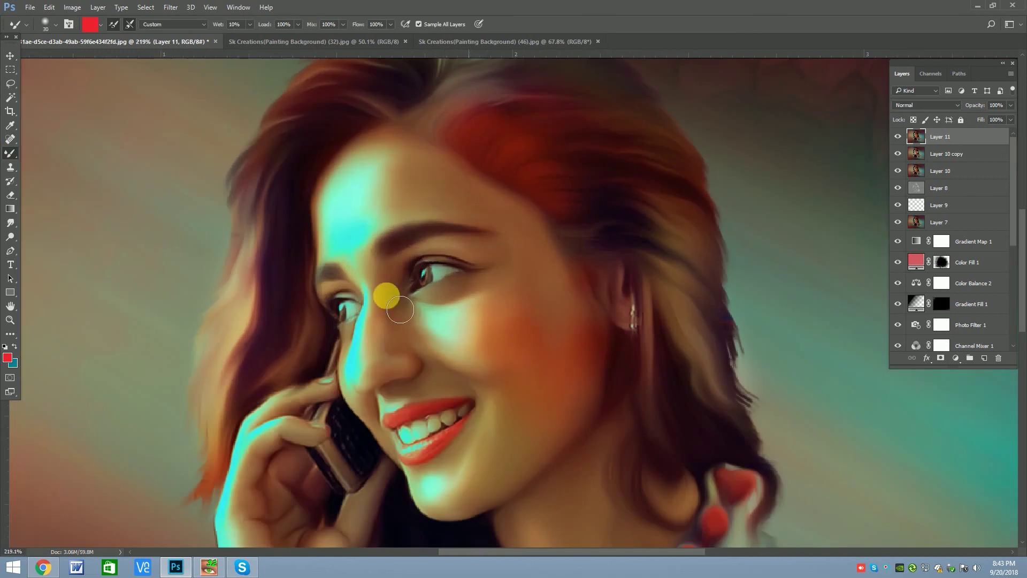
{"action": "scroll", "coordinate": [424, 266], "scroll_direction": "up", "scroll_amount": 2}
{"action": "key", "text": "bracketright"}
{"action": "key", "text": "bracketright"}
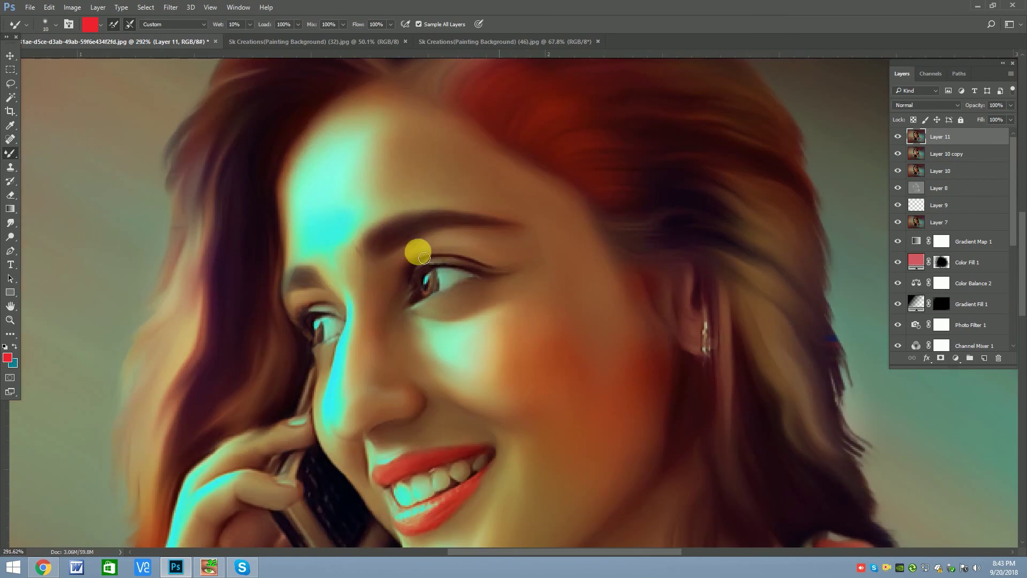
{"action": "scroll", "coordinate": [524, 418], "scroll_direction": "up", "scroll_amount": 1}
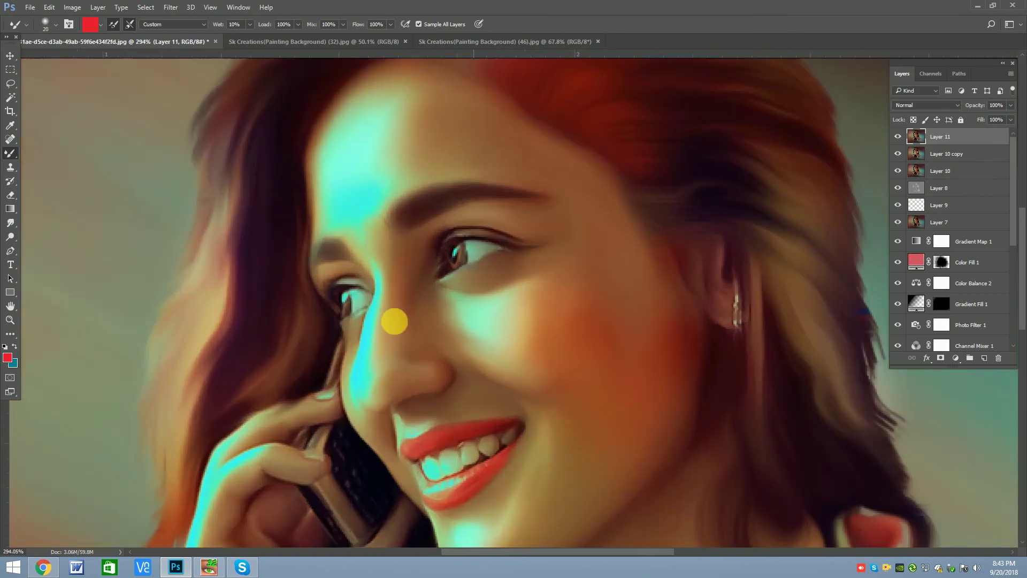
{"action": "key", "text": "bracketright"}
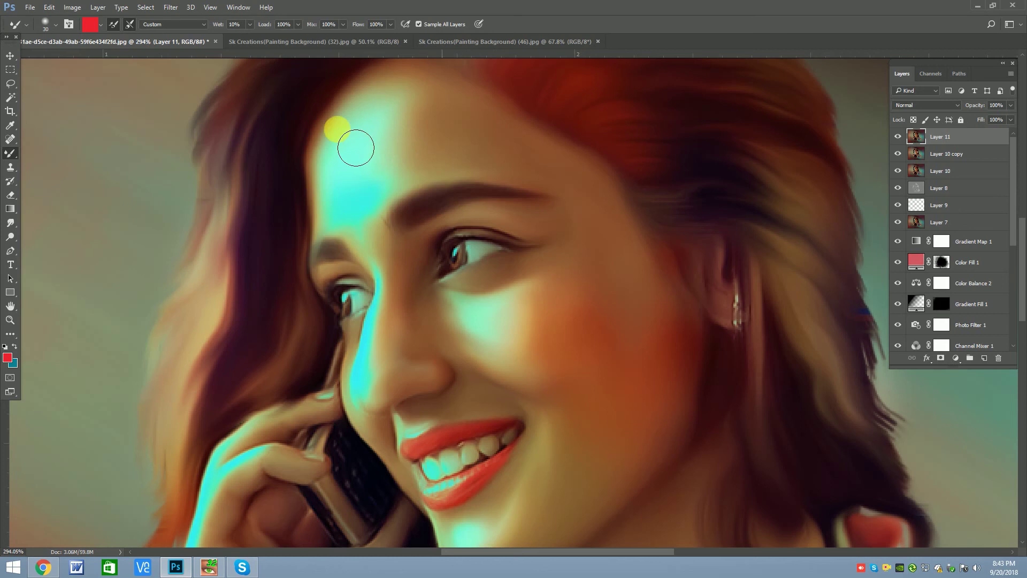
{"action": "scroll", "coordinate": [408, 119], "scroll_direction": "down", "scroll_amount": 3}
{"action": "scroll", "coordinate": [521, 278], "scroll_direction": "up", "scroll_amount": 2}
{"action": "key", "text": "bracketright"}
{"action": "key", "text": "bracketleft"}
{"action": "key", "text": "bracketleft"}
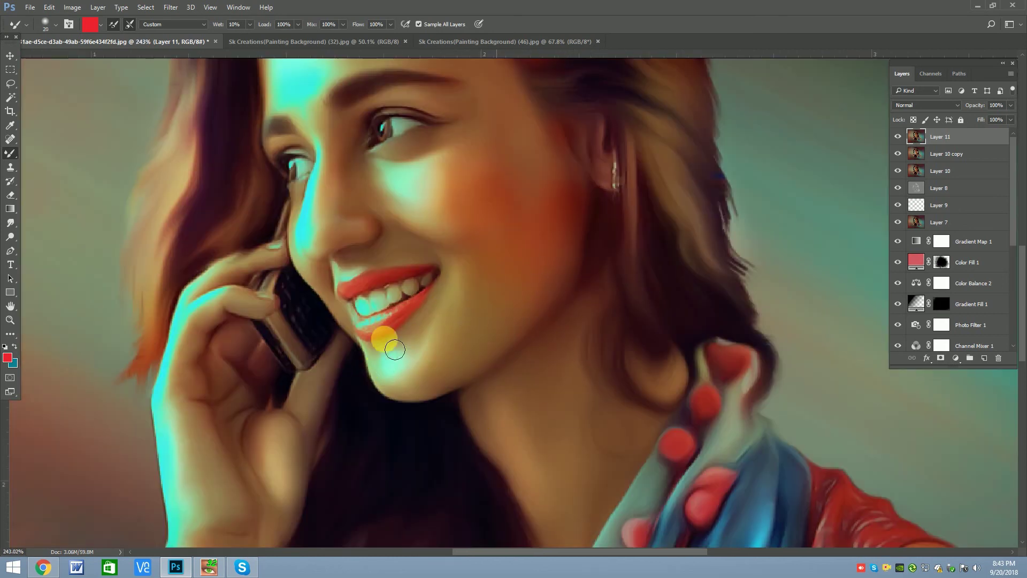
{"action": "key", "text": "bracketright"}
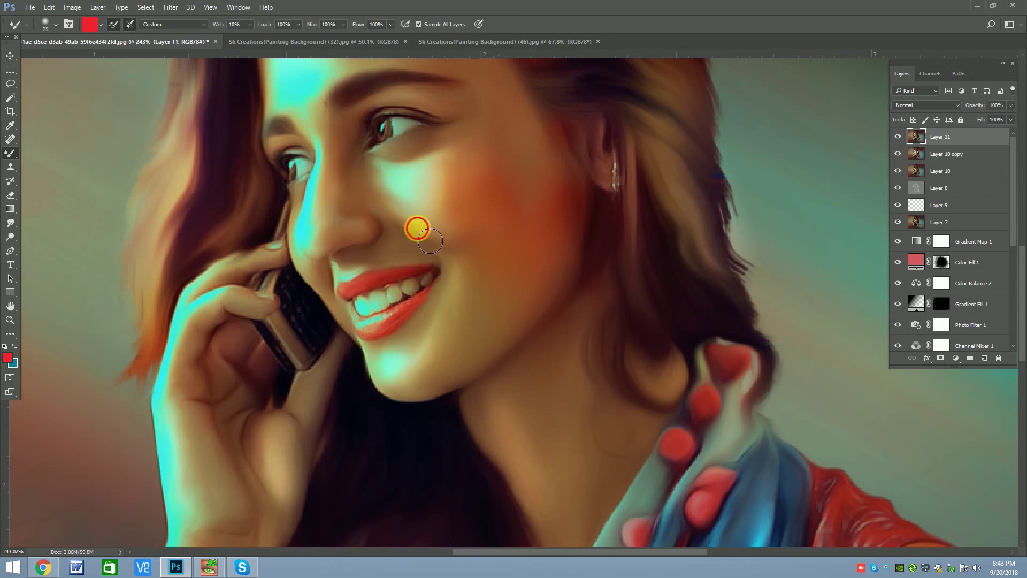
{"action": "left_click_drag", "start_coordinate": [389, 240], "coordinate": [361, 219]}
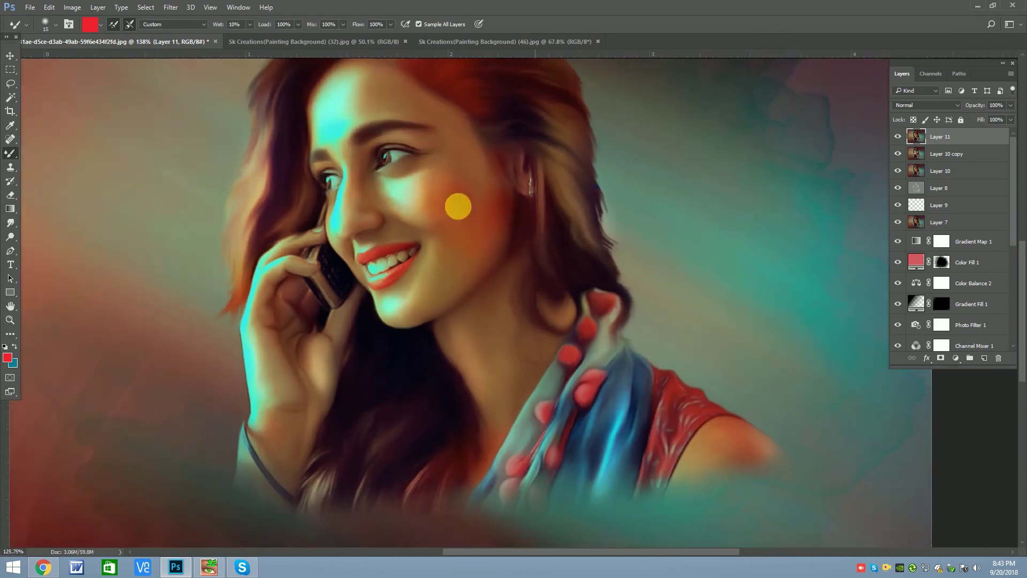
{"action": "mouse_move", "coordinate": [351, 264]}
{"action": "left_mouse_down"}
{"action": "mouse_move", "coordinate": [726, 390]}
{"action": "mouse_move", "coordinate": [621, 440]}
{"action": "mouse_move", "coordinate": [651, 386]}
{"action": "mouse_move", "coordinate": [478, 367]}
{"action": "mouse_move", "coordinate": [184, 420]}
{"action": "left_mouse_up"}
Blend the forehead skin toward the ear and smooth the lip corner.
{"action": "key", "text": "bracketleft"}
{"action": "scroll", "coordinate": [401, 303], "scroll_direction": "down", "scroll_amount": 3}
{"action": "key", "text": "bracketright"}
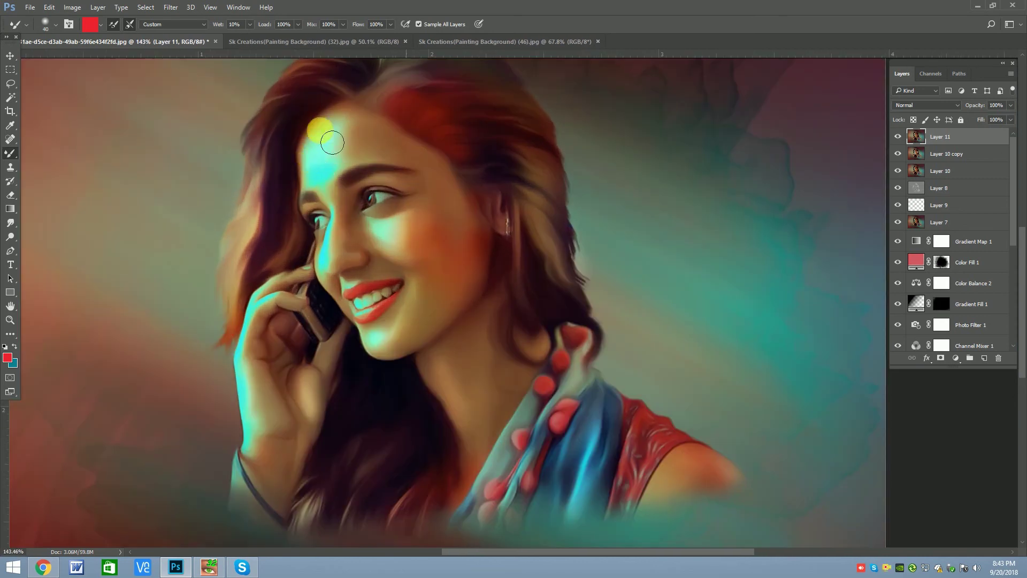
{"action": "mouse_move", "coordinate": [353, 145]}
{"action": "left_mouse_down"}
{"action": "mouse_move", "coordinate": [383, 131]}
{"action": "mouse_move", "coordinate": [494, 214]}
{"action": "mouse_move", "coordinate": [447, 245]}
{"action": "left_mouse_up"}
{"action": "key", "text": "bracketleft"}
{"action": "key", "text": "bracketleft"}
{"action": "key", "text": "bracketleft"}
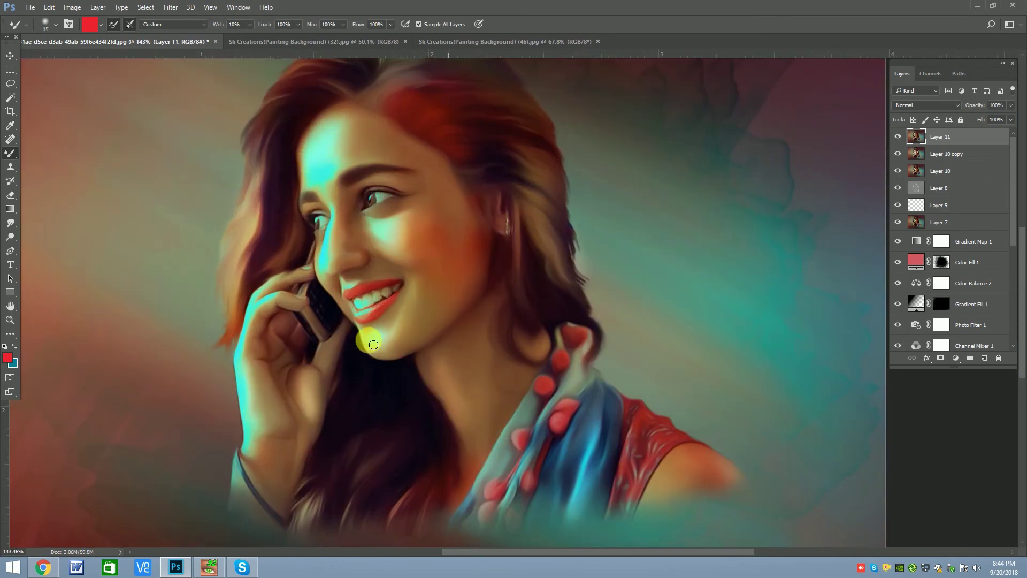
{"action": "scroll", "coordinate": [374, 344], "scroll_direction": "up", "scroll_amount": 3}
{"action": "key", "text": "bracketright"}
{"action": "left_click_drag", "start_coordinate": [353, 323], "coordinate": [360, 330]}
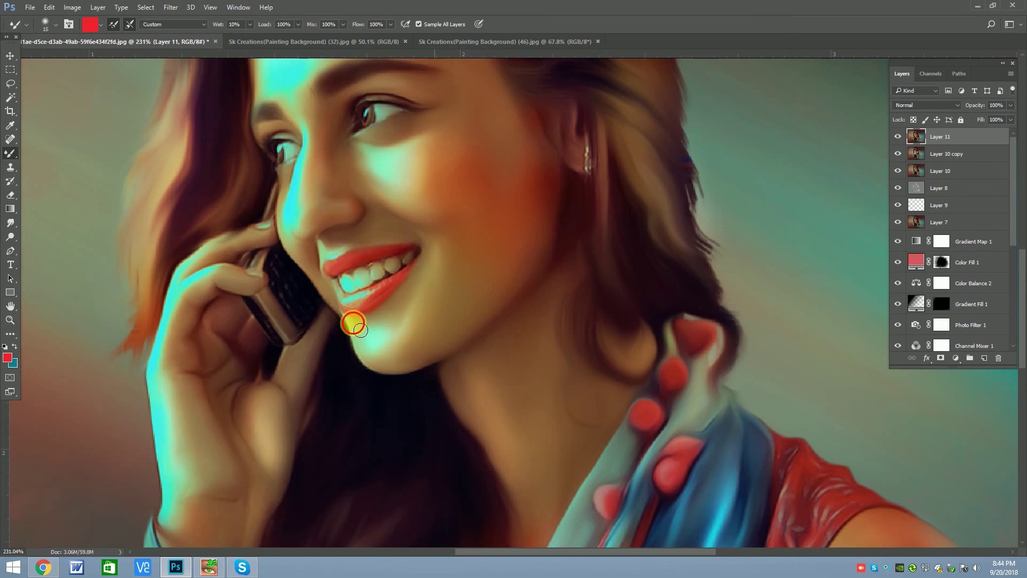
Dab a blend onto the cheek and blend the phone edge into the finger.
{"action": "key", "text": "bracketright"}
{"action": "key", "text": "bracketright"}
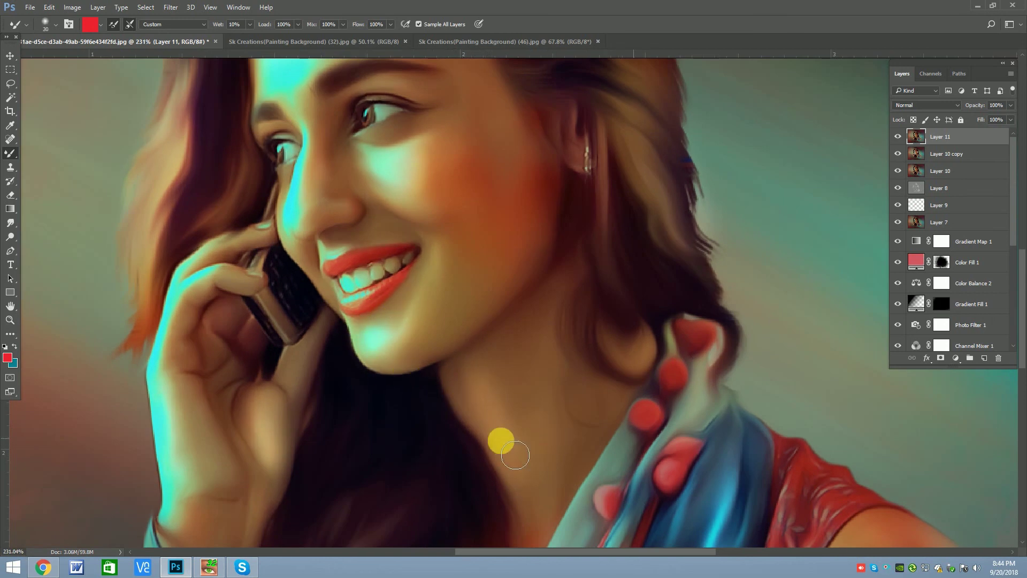
{"action": "left_click", "coordinate": [437, 161]}
{"action": "scroll", "coordinate": [437, 160], "scroll_direction": "down", "scroll_amount": 1}
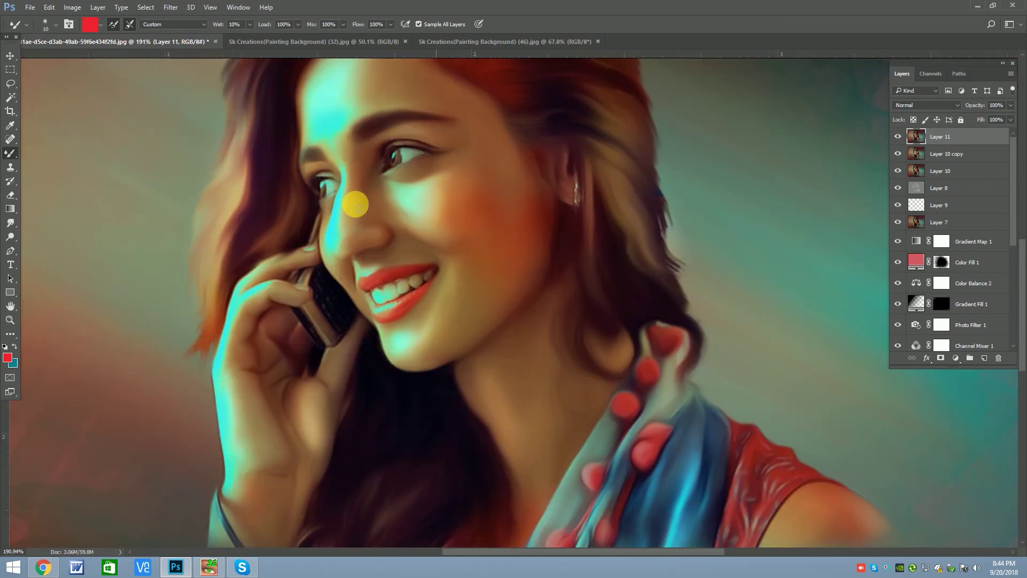
{"action": "key", "text": "bracketright"}
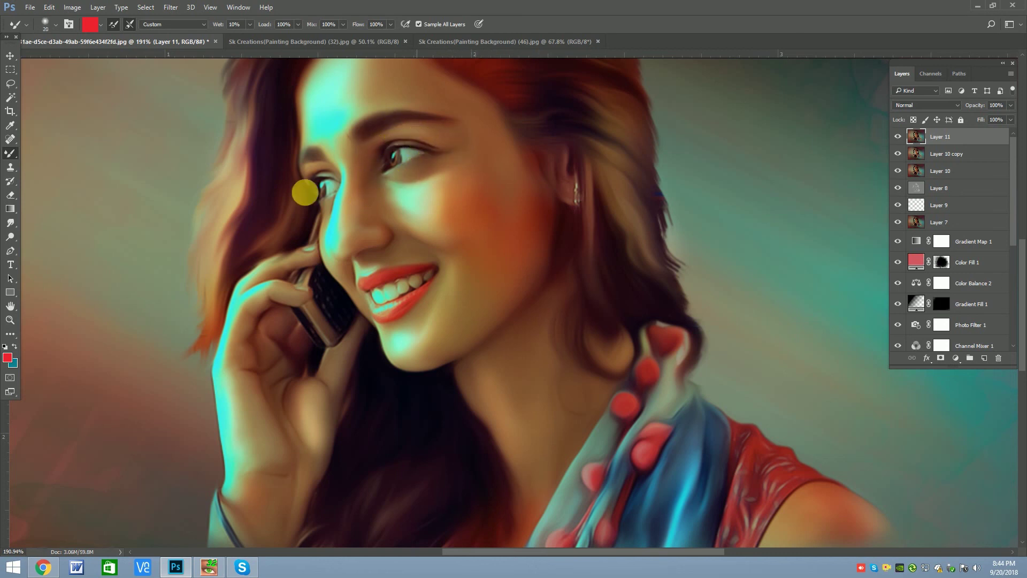
{"action": "key", "text": "bracketright"}
{"action": "left_click_drag", "start_coordinate": [306, 260], "coordinate": [267, 296]}
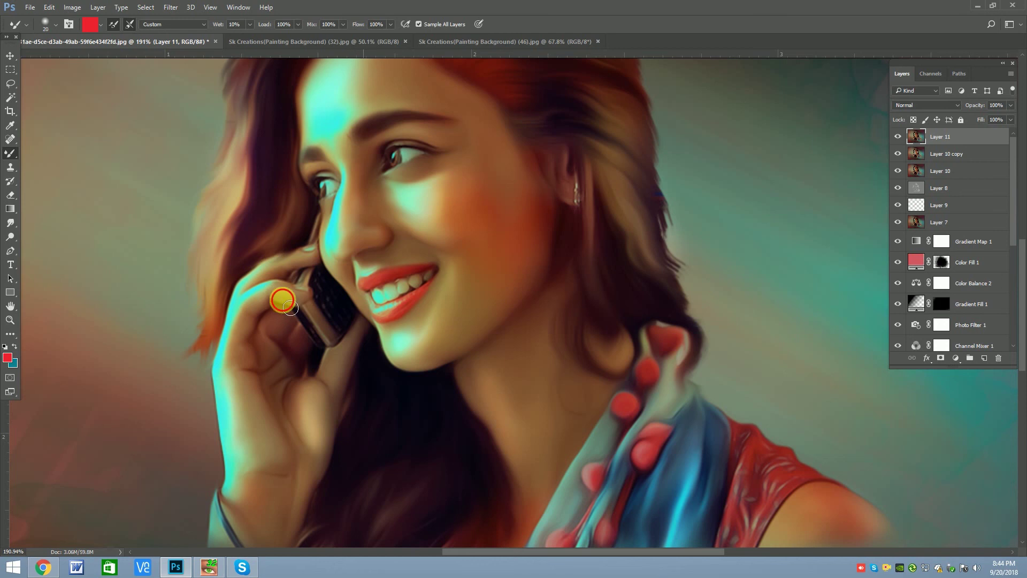
{"action": "scroll", "coordinate": [298, 267], "scroll_direction": "down", "scroll_amount": 5}
{"action": "left_click", "coordinate": [10, 55]}
Stamp all visible layers into a new merged Layer 12.
{"action": "scroll", "coordinate": [460, 274], "scroll_direction": "down", "scroll_amount": 2}
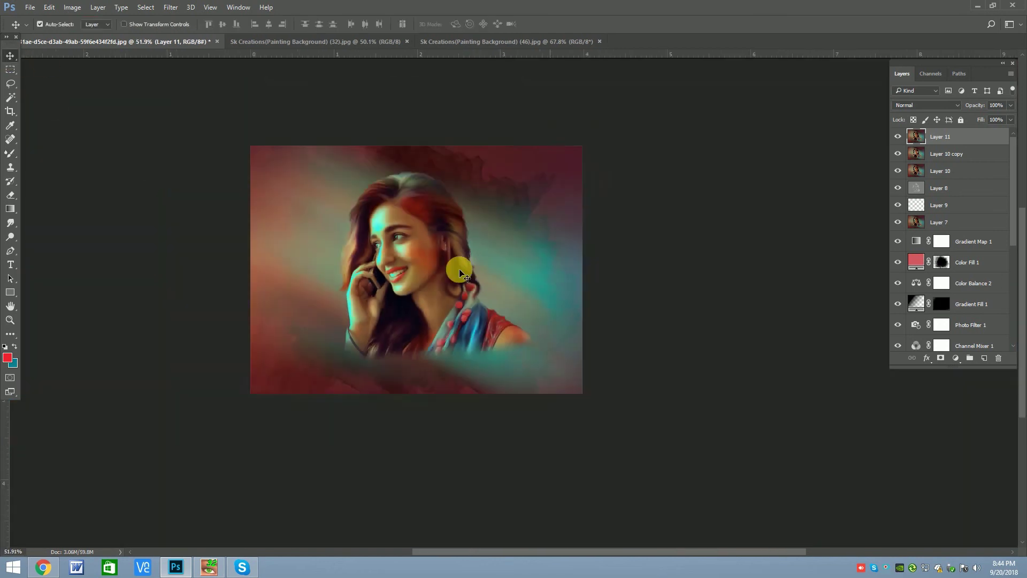
{"action": "scroll", "coordinate": [460, 274], "scroll_direction": "up", "scroll_amount": 1}
{"action": "key", "text": "ctrl+shift+alt+e"}
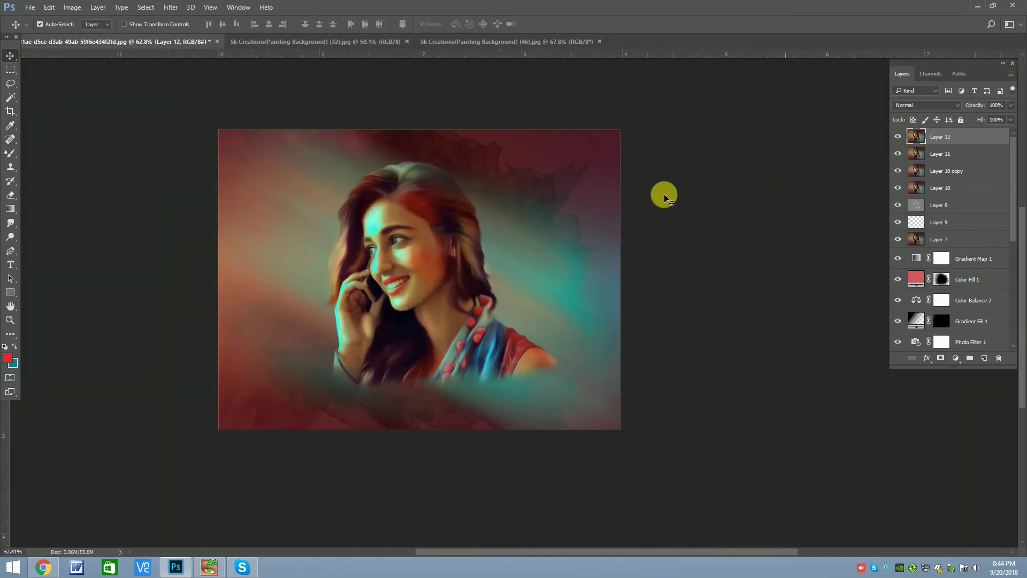
{"action": "scroll", "coordinate": [429, 234], "scroll_direction": "up", "scroll_amount": 1}
{"action": "scroll", "coordinate": [487, 245], "scroll_direction": "down", "scroll_amount": 1}
{"action": "scroll", "coordinate": [486, 245], "scroll_direction": "down", "scroll_amount": 1}
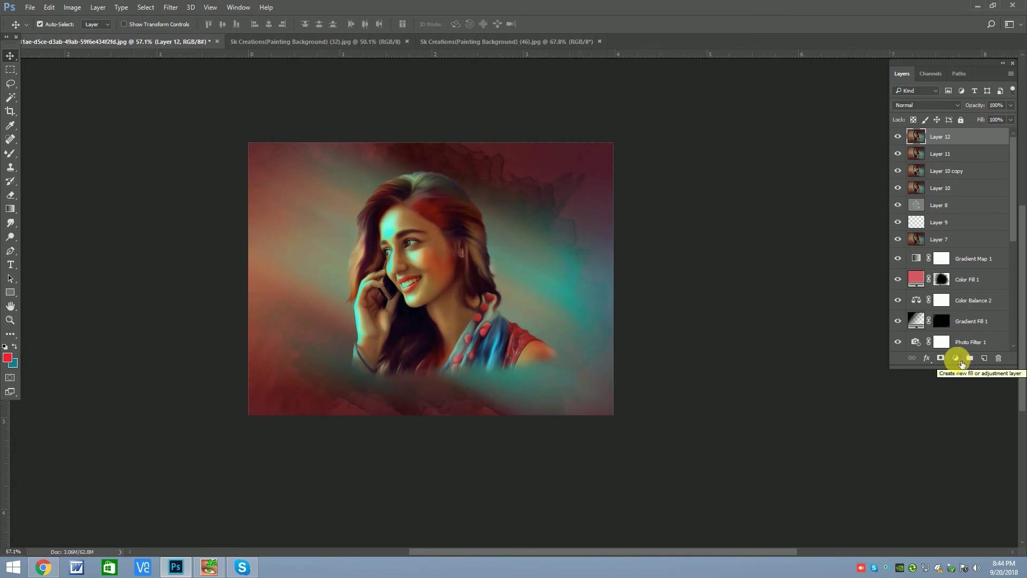
Add a Color Balance adjustment with midtones at +40, +46 and +55.
{"action": "left_click", "coordinate": [956, 358]}
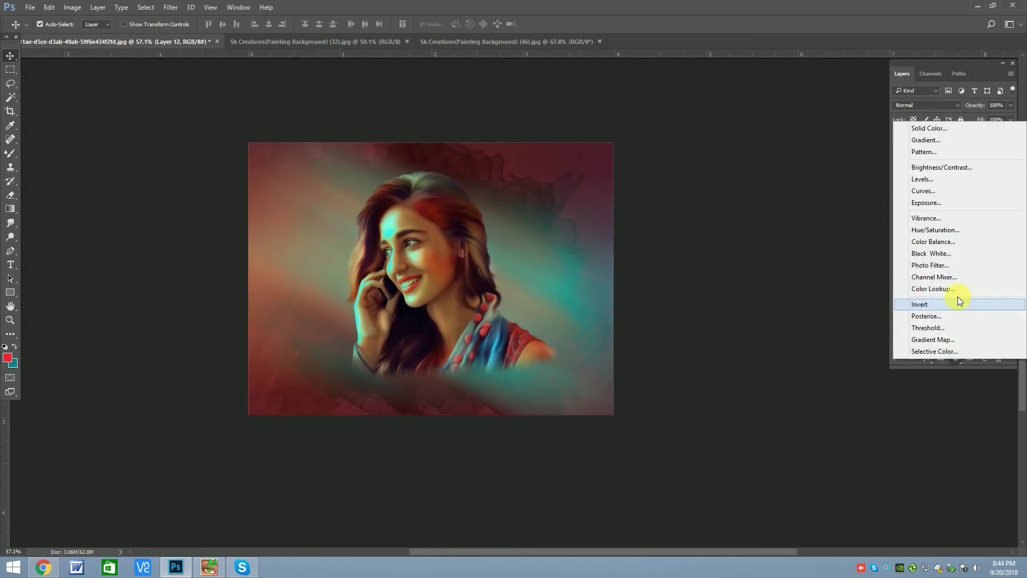
{"action": "left_click", "coordinate": [934, 242]}
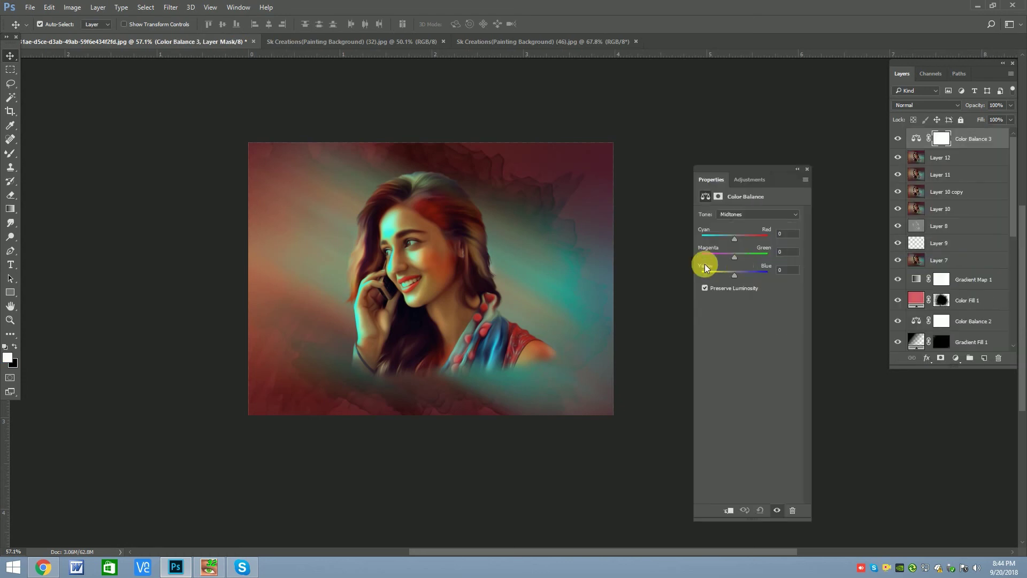
{"action": "left_click_drag", "start_coordinate": [719, 238], "coordinate": [746, 248]}
{"action": "left_click_drag", "start_coordinate": [731, 255], "coordinate": [729, 236]}
{"action": "mouse_move", "coordinate": [731, 273]}
{"action": "left_mouse_down"}
{"action": "mouse_move", "coordinate": [745, 273]}
{"action": "mouse_move", "coordinate": [747, 239]}
{"action": "left_mouse_up"}
{"action": "left_click", "coordinate": [807, 169]}
{"action": "scroll", "coordinate": [396, 253], "scroll_direction": "up", "scroll_amount": 2}
{"action": "scroll", "coordinate": [524, 267], "scroll_direction": "down", "scroll_amount": 1}
Add a Solid Color fill layer, trying grey, pale yellow and green, then target its mask.
{"action": "left_click", "coordinate": [956, 358]}
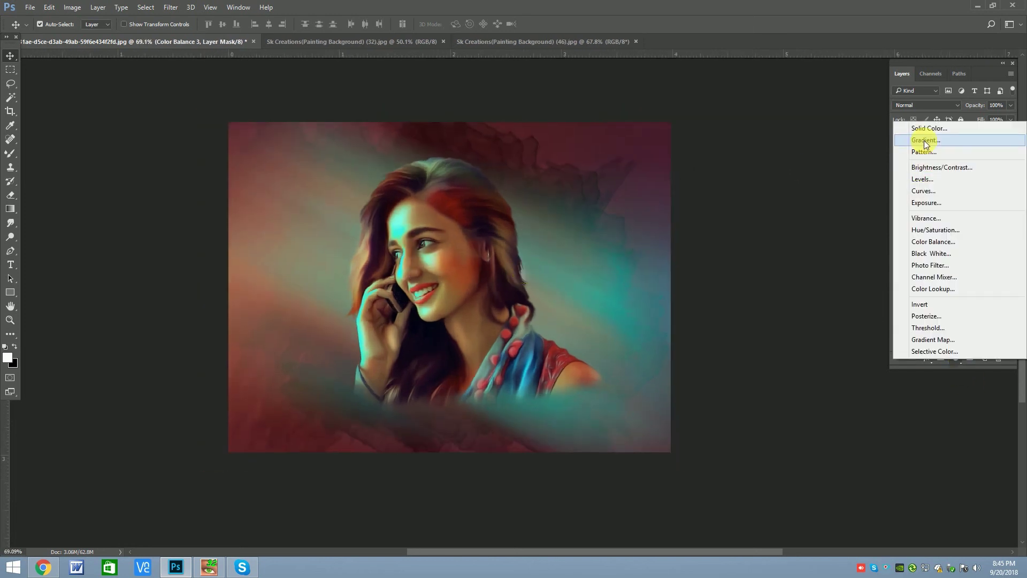
{"action": "left_click", "coordinate": [927, 129]}
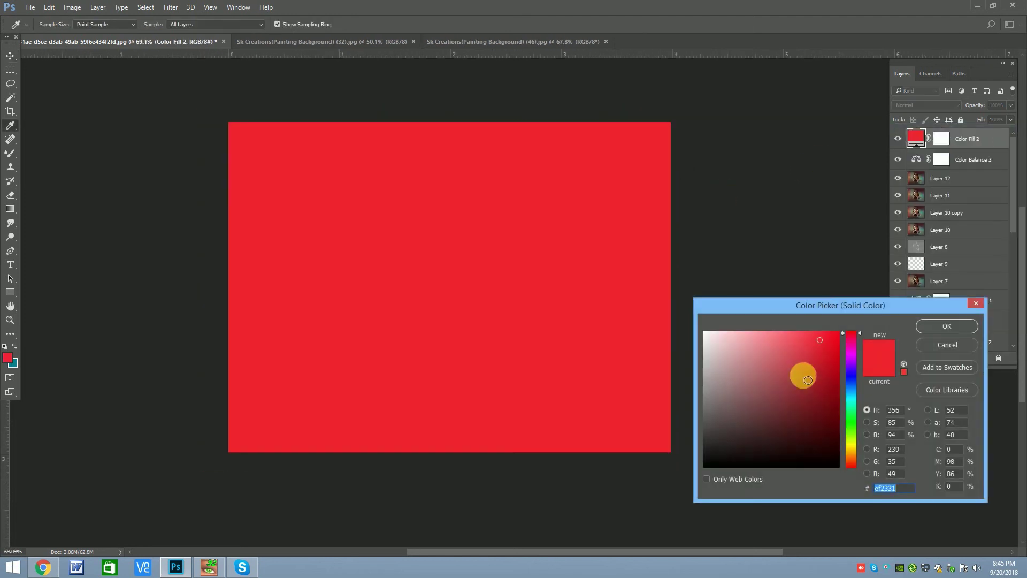
{"action": "left_click_drag", "start_coordinate": [743, 351], "coordinate": [704, 364]}
{"action": "left_click", "coordinate": [850, 439]}
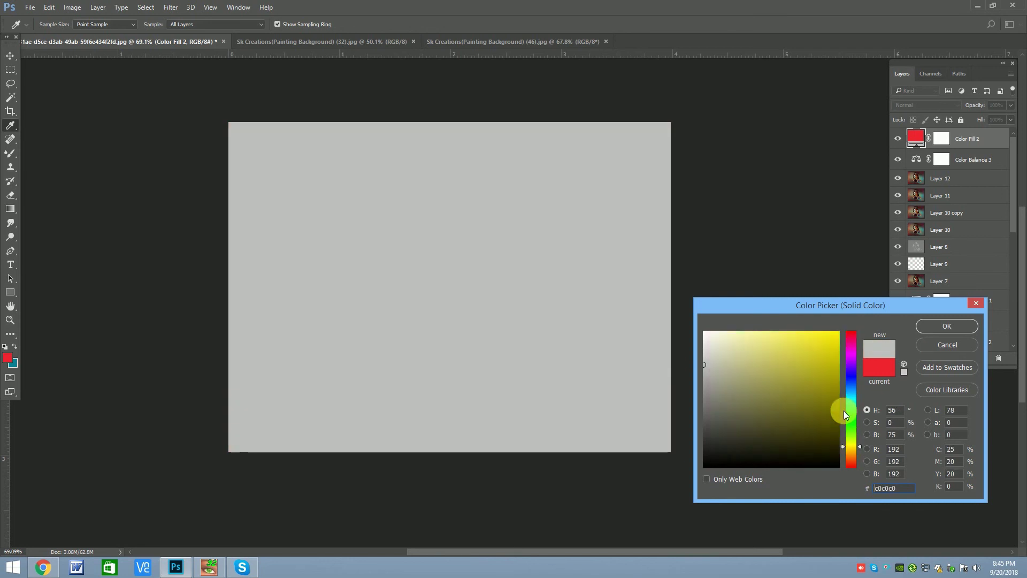
{"action": "left_click", "coordinate": [850, 443]}
{"action": "left_click", "coordinate": [754, 366]}
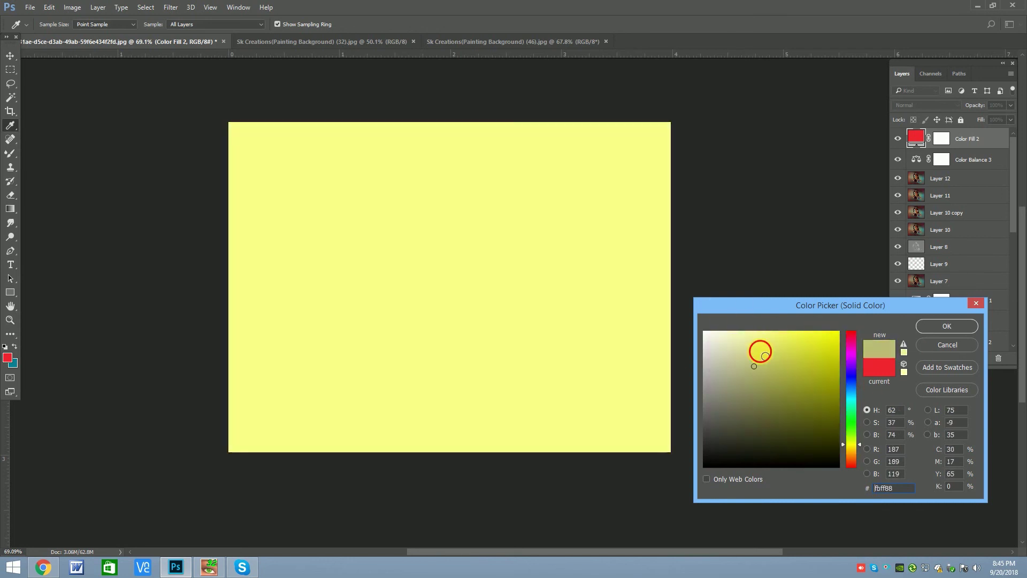
{"action": "left_click", "coordinate": [851, 434]}
{"action": "left_click", "coordinate": [778, 373]}
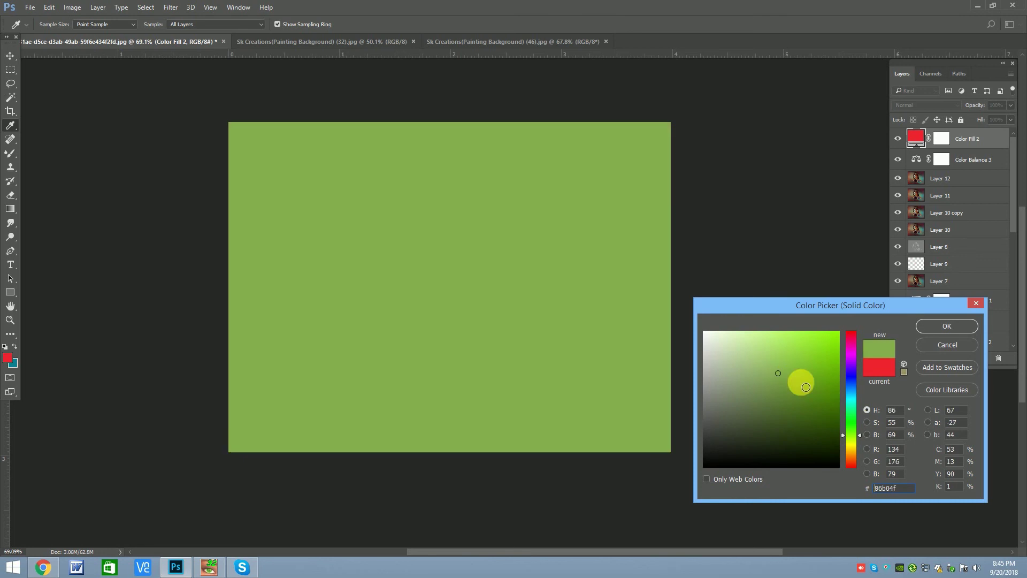
{"action": "left_click", "coordinate": [939, 330]}
{"action": "left_click", "coordinate": [941, 138]}
Switch to the Brush tool with the large 500 textured brush preset.
{"action": "right_click", "coordinate": [10, 153]}
{"action": "left_click", "coordinate": [64, 154]}
{"action": "right_click", "coordinate": [588, 321]}
{"action": "scroll", "coordinate": [805, 431], "scroll_direction": "down", "scroll_amount": 3}
{"action": "scroll", "coordinate": [805, 431], "scroll_direction": "down", "scroll_amount": 3}
{"action": "scroll", "coordinate": [791, 452], "scroll_direction": "down", "scroll_amount": 2}
{"action": "left_click_drag", "start_coordinate": [1001, 341], "coordinate": [990, 531]}
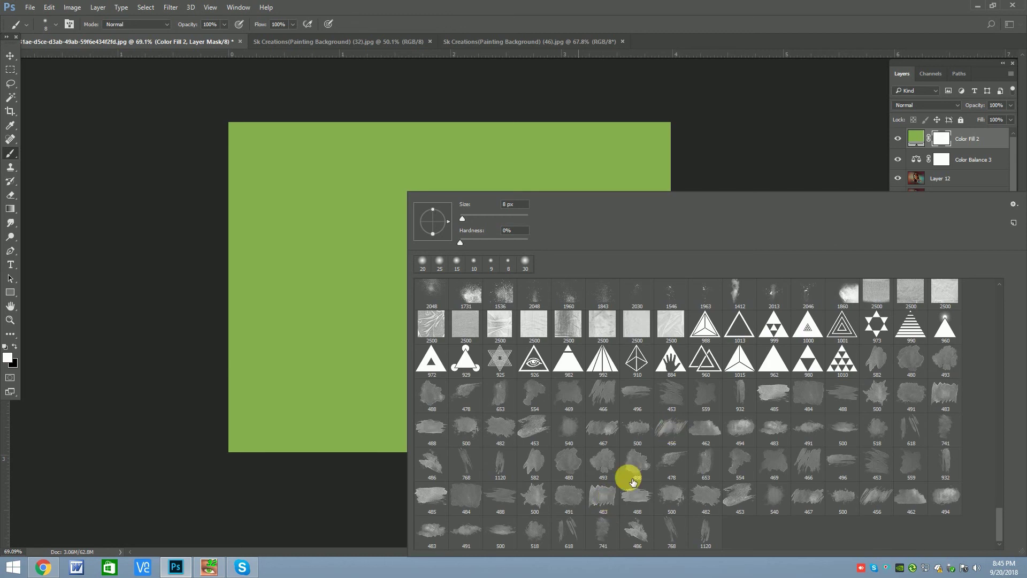
{"action": "double_click", "coordinate": [878, 500]}
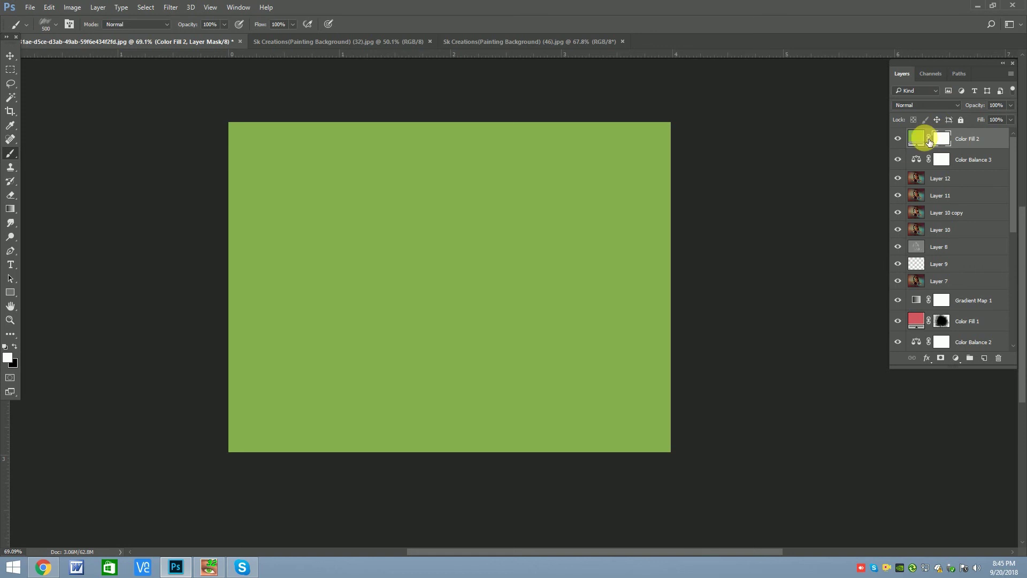
Change Color Fill 2 to solid black and paint on its mask.
{"action": "double_click", "coordinate": [916, 138]}
{"action": "left_click", "coordinate": [910, 327]}
{"action": "left_click", "coordinate": [941, 138]}
{"action": "key", "text": "b"}
{"action": "mouse_move", "coordinate": [642, 332]}
{"action": "left_mouse_down"}
{"action": "mouse_move", "coordinate": [482, 251]}
{"action": "mouse_move", "coordinate": [499, 234]}
{"action": "left_mouse_up"}
Erase the black fill over the face using the Eraser with textured preset 456 at 100% opacity.
{"action": "left_click", "coordinate": [10, 194]}
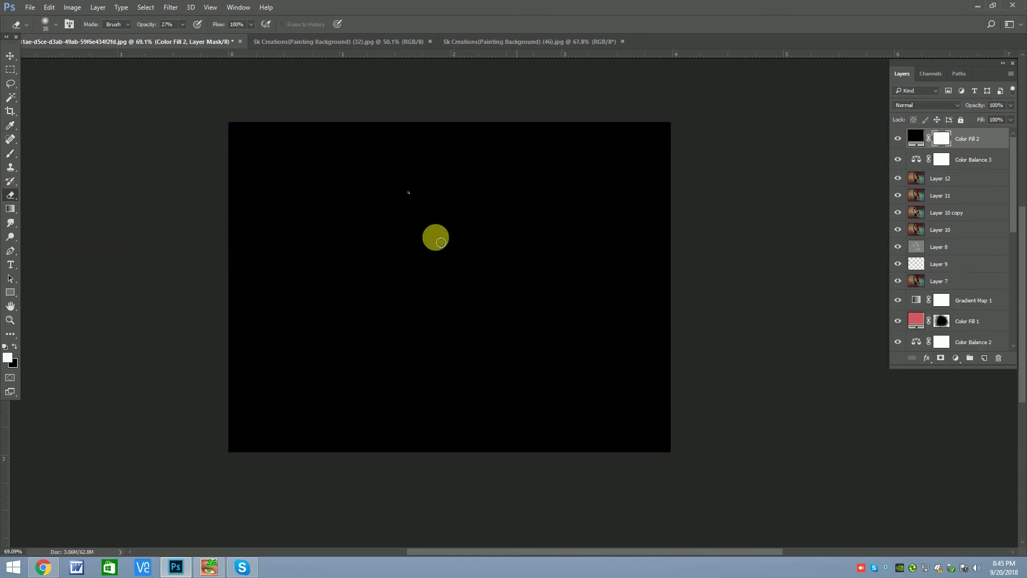
{"action": "right_click", "coordinate": [436, 237]}
{"action": "scroll", "coordinate": [917, 406], "scroll_direction": "down", "scroll_amount": 3}
{"action": "scroll", "coordinate": [963, 466], "scroll_direction": "down", "scroll_amount": 10}
{"action": "scroll", "coordinate": [996, 522], "scroll_direction": "down", "scroll_amount": 5}
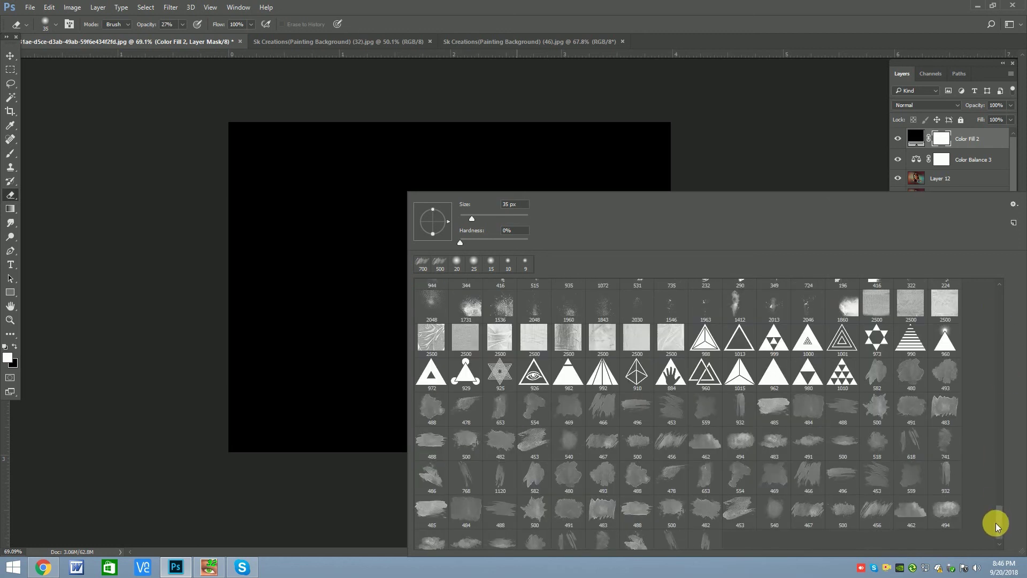
{"action": "scroll", "coordinate": [452, 535], "scroll_direction": "down", "scroll_amount": 1}
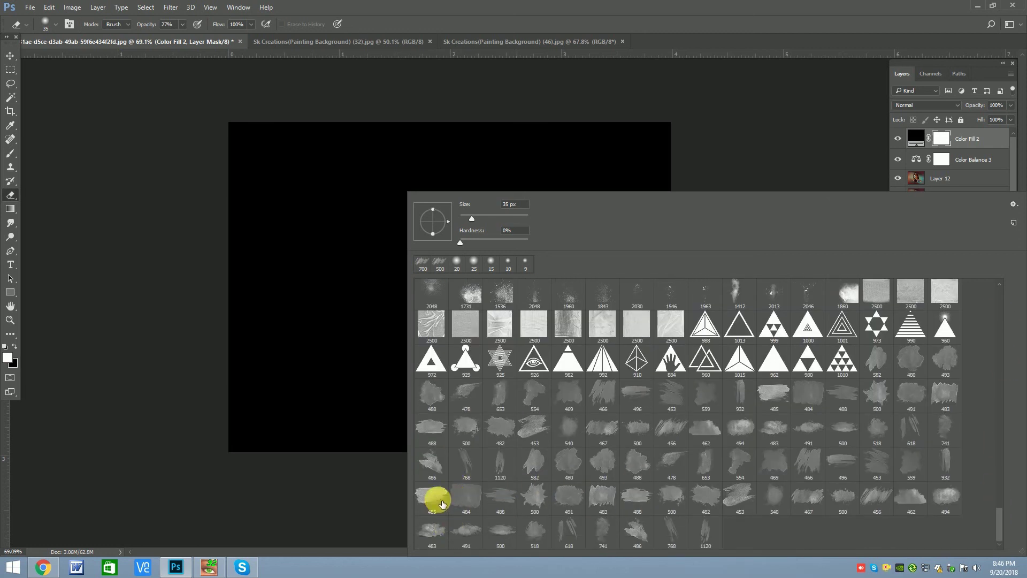
{"action": "double_click", "coordinate": [868, 496]}
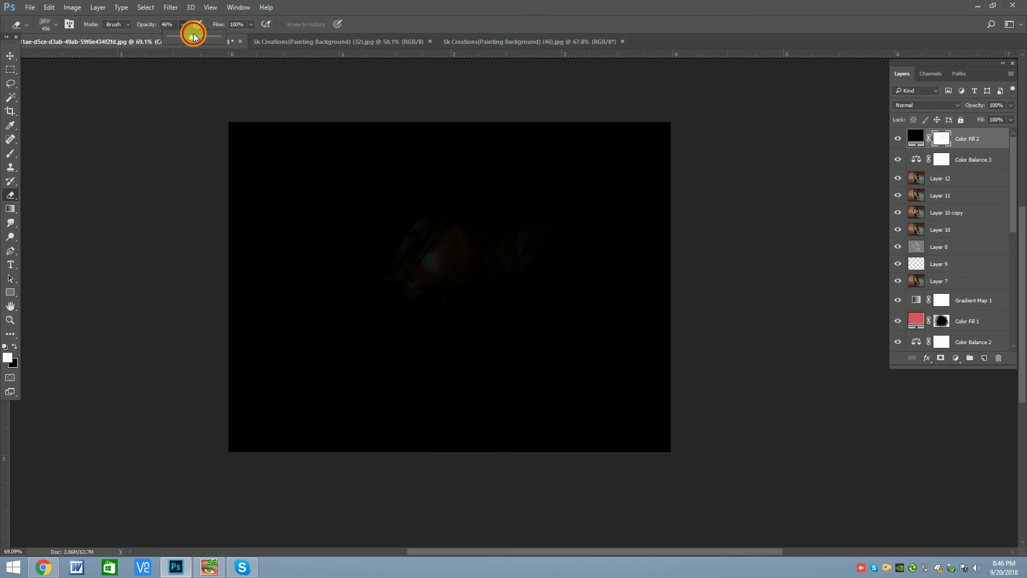
{"action": "left_click_drag", "start_coordinate": [193, 36], "coordinate": [221, 35]}
{"action": "mouse_move", "coordinate": [608, 330]}
{"action": "left_mouse_down"}
{"action": "mouse_move", "coordinate": [436, 230]}
{"action": "mouse_move", "coordinate": [468, 291]}
{"action": "mouse_move", "coordinate": [464, 211]}
{"action": "mouse_move", "coordinate": [458, 263]}
{"action": "mouse_move", "coordinate": [424, 337]}
{"action": "mouse_move", "coordinate": [388, 344]}
{"action": "mouse_move", "coordinate": [420, 350]}
{"action": "mouse_move", "coordinate": [394, 374]}
{"action": "mouse_move", "coordinate": [510, 182]}
{"action": "mouse_move", "coordinate": [456, 142]}
{"action": "mouse_move", "coordinate": [550, 190]}
{"action": "mouse_move", "coordinate": [348, 328]}
{"action": "mouse_move", "coordinate": [455, 346]}
{"action": "left_mouse_up"}
{"action": "key", "text": "bracketleft"}
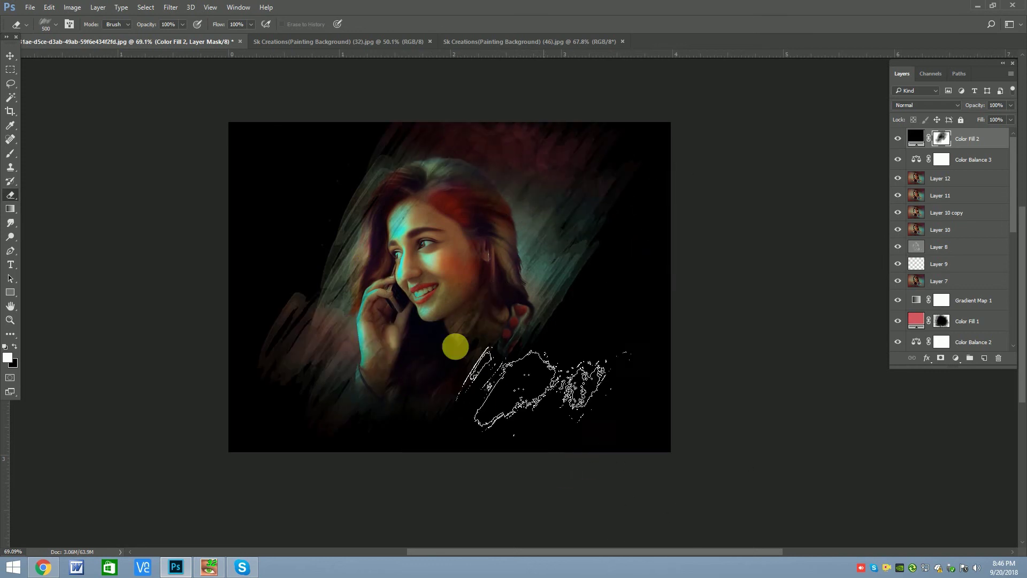
Switch to a splatter and then an 800 px brush preset and reveal strokes on the left.
{"action": "right_click", "coordinate": [659, 441]}
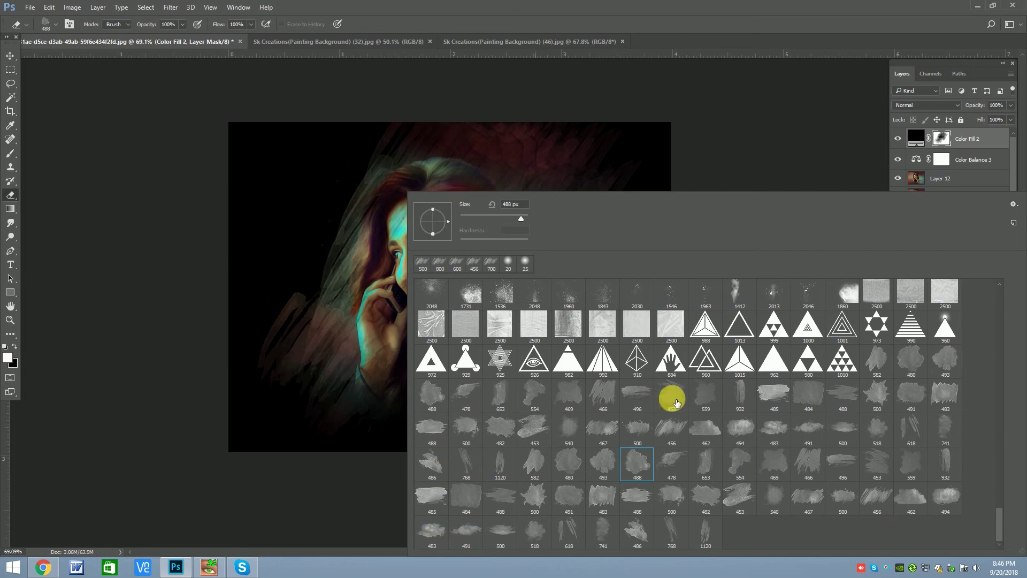
{"action": "double_click", "coordinate": [638, 534]}
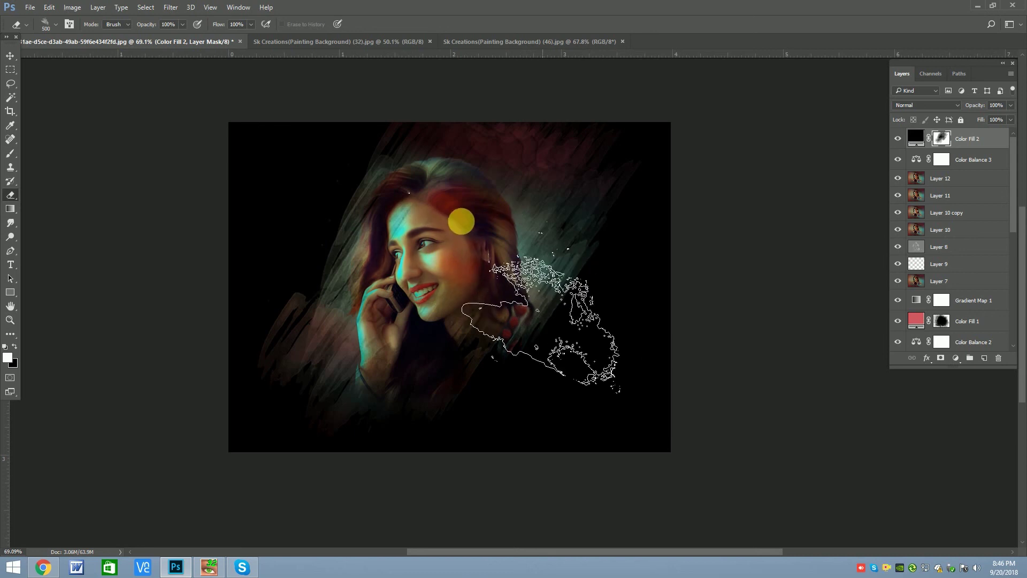
{"action": "right_click", "coordinate": [474, 248]}
{"action": "double_click", "coordinate": [459, 265]}
{"action": "right_click", "coordinate": [483, 288]}
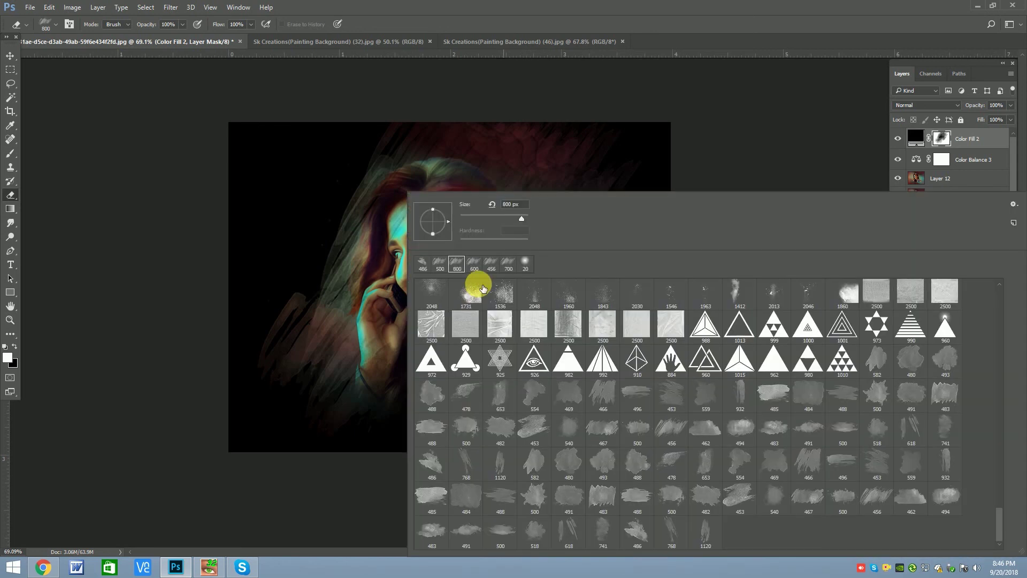
{"action": "key", "text": "Return"}
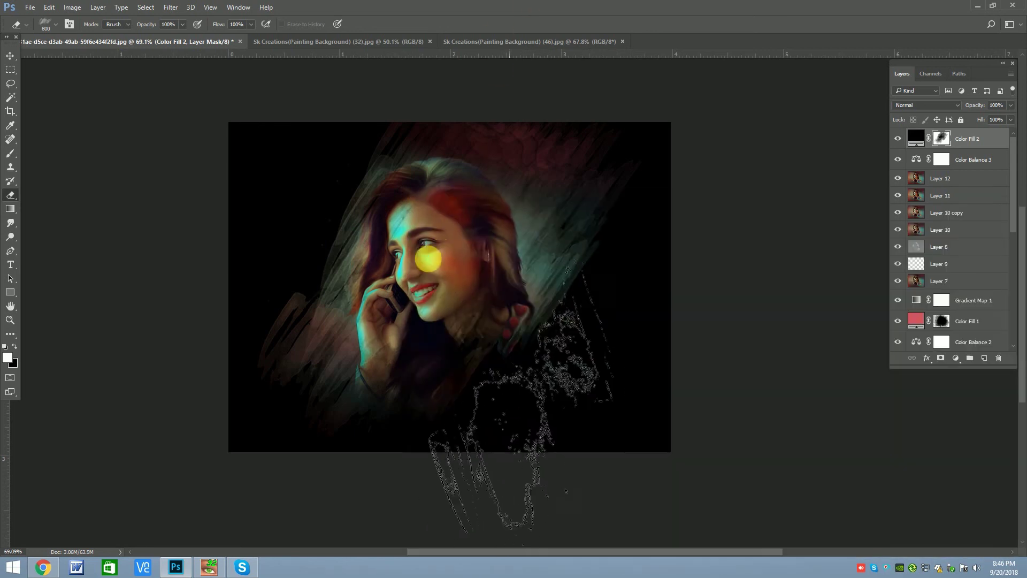
{"action": "mouse_move", "coordinate": [394, 187]}
{"action": "left_mouse_down"}
{"action": "mouse_move", "coordinate": [535, 271]}
{"action": "mouse_move", "coordinate": [577, 274]}
{"action": "mouse_move", "coordinate": [390, 248]}
{"action": "mouse_move", "coordinate": [482, 264]}
{"action": "mouse_move", "coordinate": [486, 300]}
{"action": "left_mouse_up"}
With a 1000 px preset, reveal more background at left and the teal texture at lower right.
{"action": "scroll", "coordinate": [485, 300], "scroll_direction": "up", "scroll_amount": 1}
{"action": "right_click", "coordinate": [470, 287]}
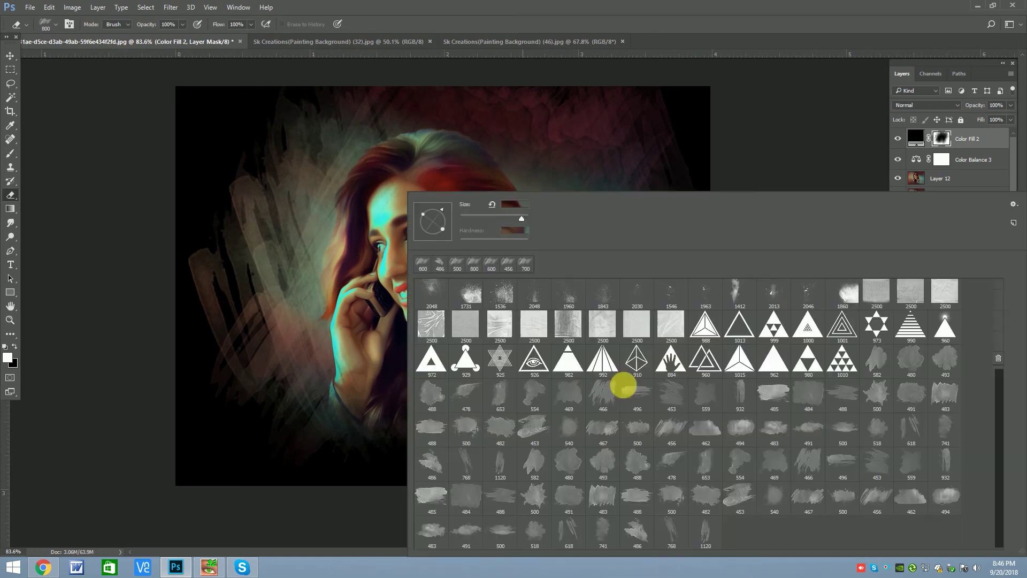
{"action": "double_click", "coordinate": [929, 372]}
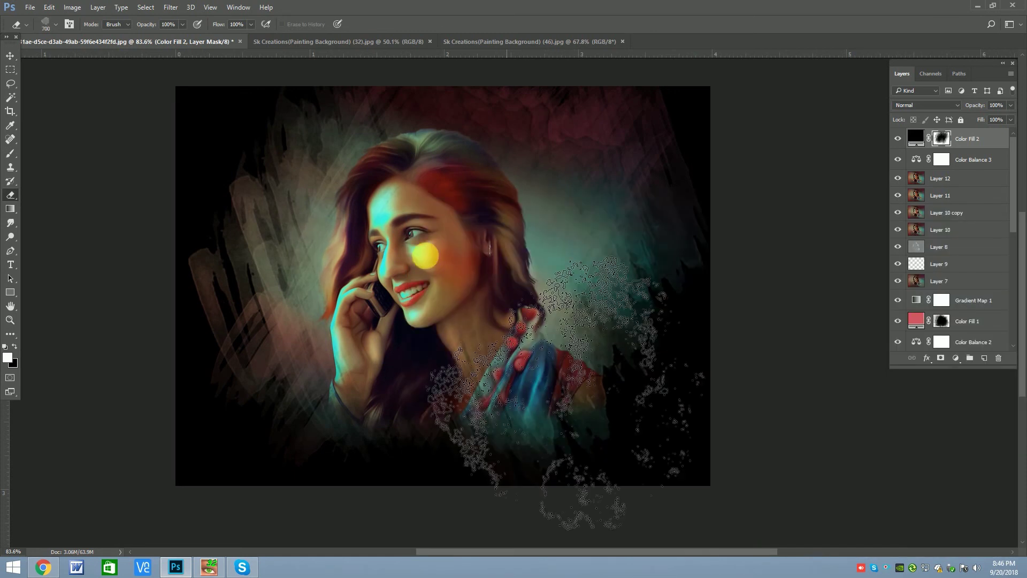
{"action": "mouse_move", "coordinate": [403, 250]}
{"action": "left_mouse_down"}
{"action": "mouse_move", "coordinate": [505, 291]}
{"action": "mouse_move", "coordinate": [413, 282]}
{"action": "mouse_move", "coordinate": [385, 300]}
{"action": "mouse_move", "coordinate": [396, 236]}
{"action": "left_mouse_up"}
{"action": "left_click_drag", "start_coordinate": [546, 231], "coordinate": [683, 457]}
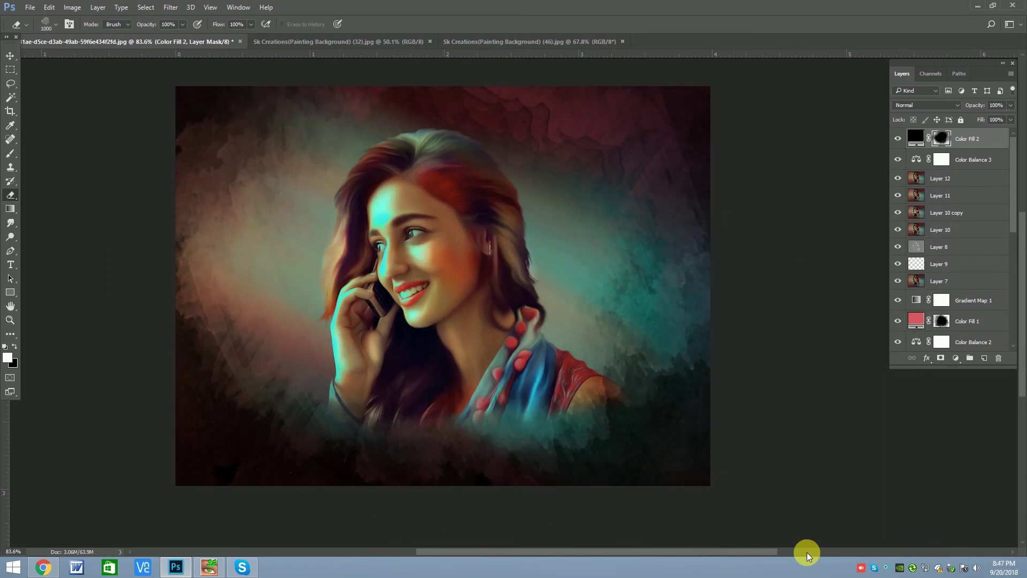
{"action": "scroll", "coordinate": [807, 508], "scroll_direction": "down", "scroll_amount": 2}
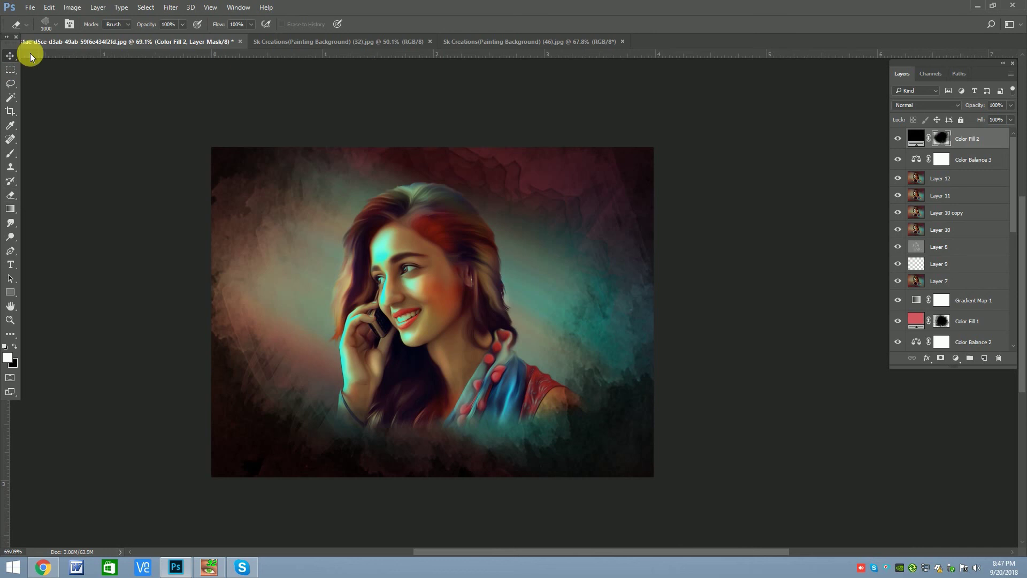
Keep the black fill at full opacity and stamp visible layers into Layer 13.
{"action": "mouse_move", "coordinate": [1010, 109]}
{"action": "left_mouse_down"}
{"action": "mouse_move", "coordinate": [981, 117]}
{"action": "mouse_move", "coordinate": [1021, 127]}
{"action": "left_mouse_up"}
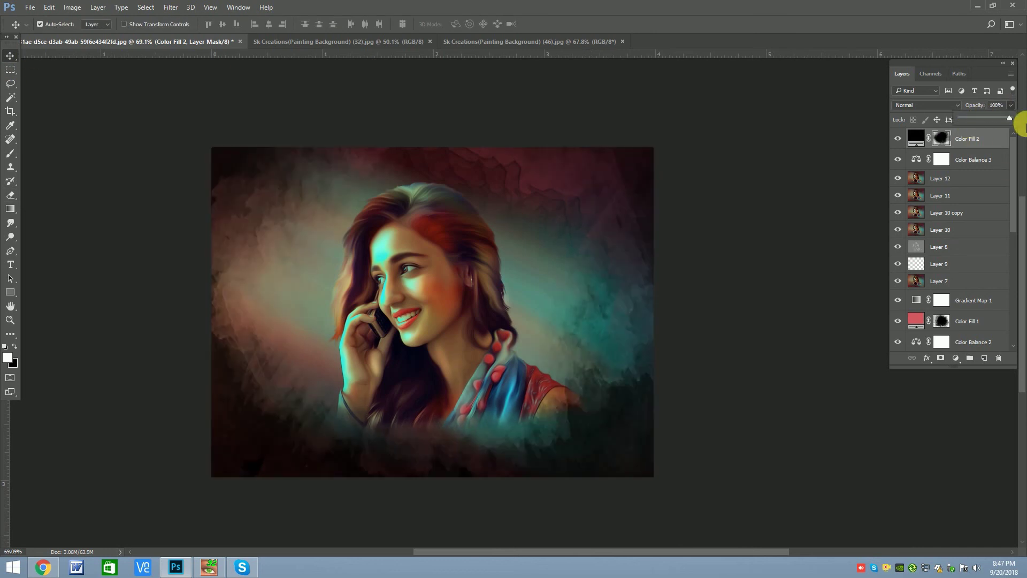
{"action": "left_click", "coordinate": [772, 212]}
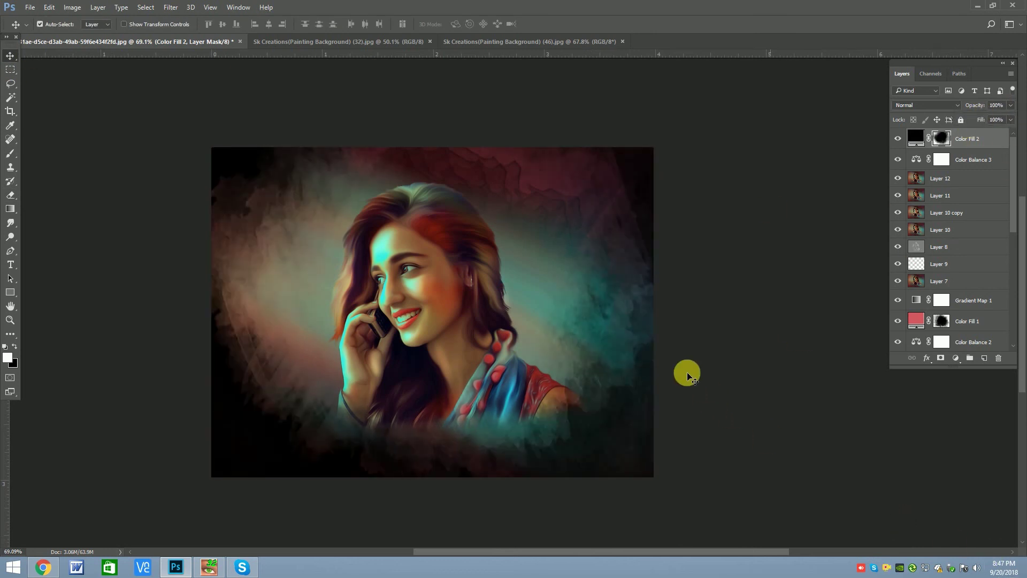
{"action": "key", "text": "ctrl+shift+alt+e"}
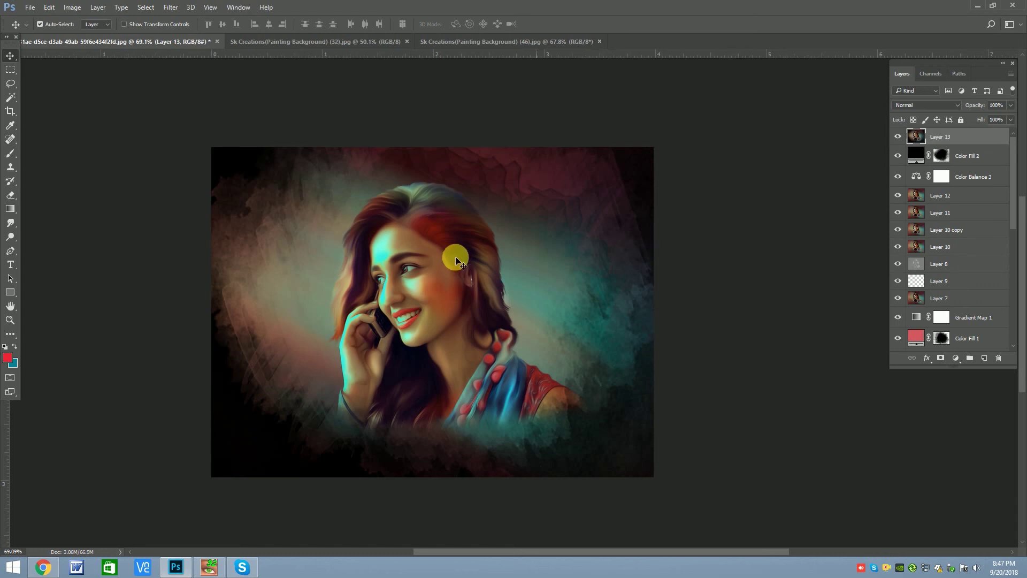
Crop the image tighter on all sides around the portrait.
{"action": "left_click_drag", "start_coordinate": [652, 305], "coordinate": [645, 309]}
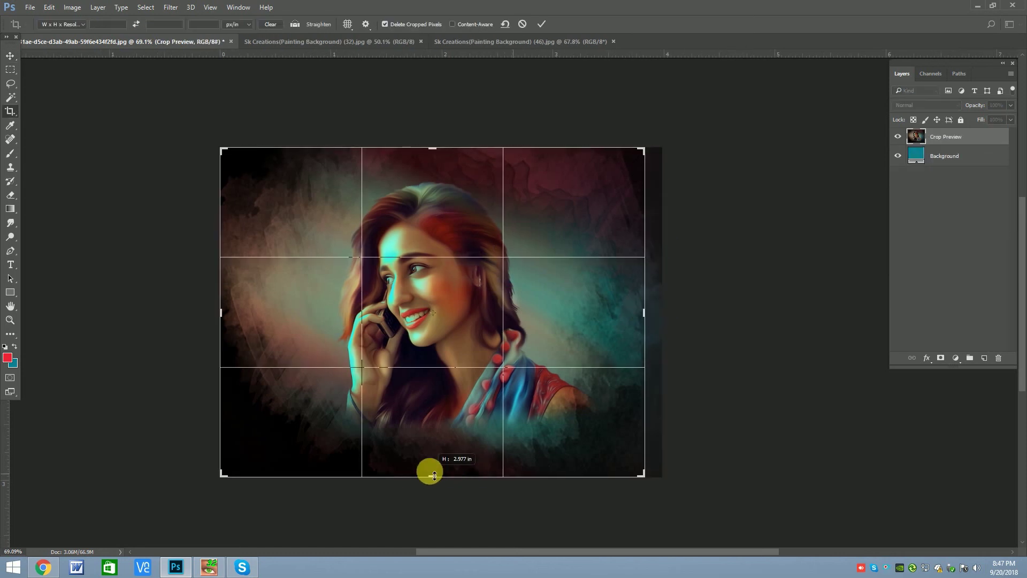
{"action": "left_click_drag", "start_coordinate": [434, 474], "coordinate": [434, 461]}
{"action": "left_click_drag", "start_coordinate": [223, 309], "coordinate": [247, 312]}
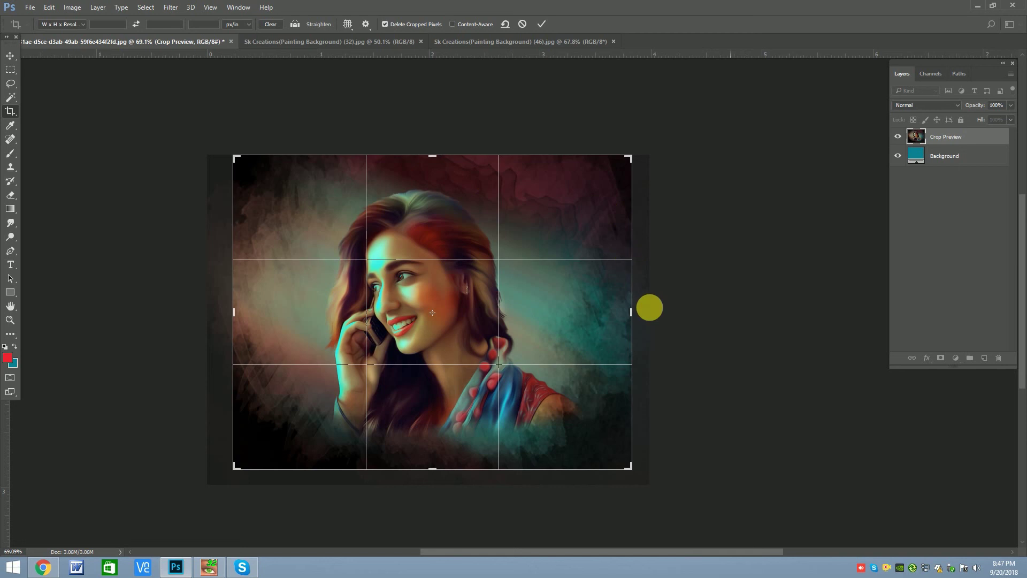
{"action": "left_click_drag", "start_coordinate": [435, 155], "coordinate": [434, 163]}
{"action": "left_click_drag", "start_coordinate": [424, 456], "coordinate": [413, 443]}
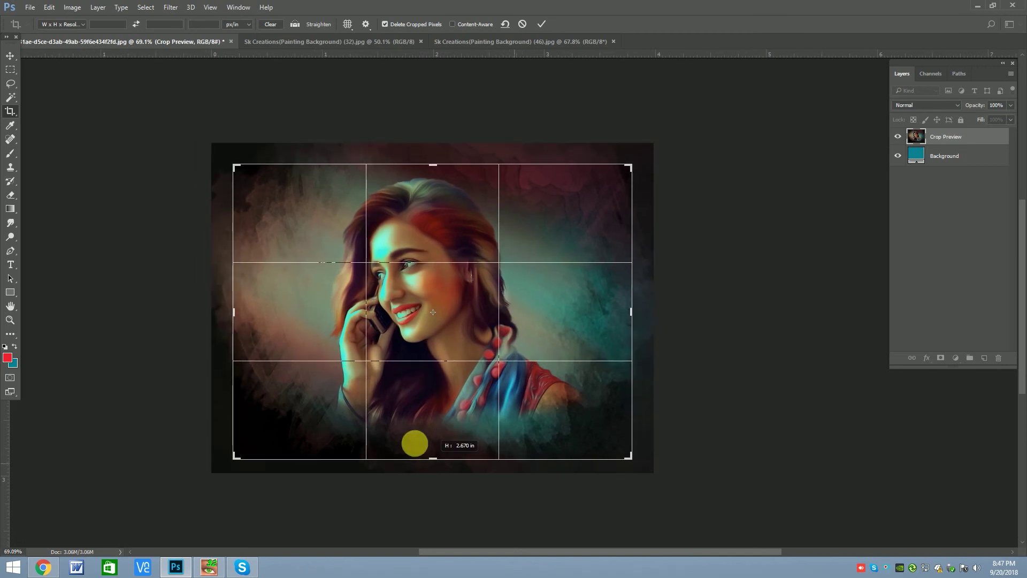
{"action": "key", "text": "Return"}
{"action": "key", "text": "v"}
{"action": "scroll", "coordinate": [428, 273], "scroll_direction": "up", "scroll_amount": 3}
Stamp all visible layers into a new merged Layer 14.
{"action": "scroll", "coordinate": [425, 257], "scroll_direction": "down", "scroll_amount": 1}
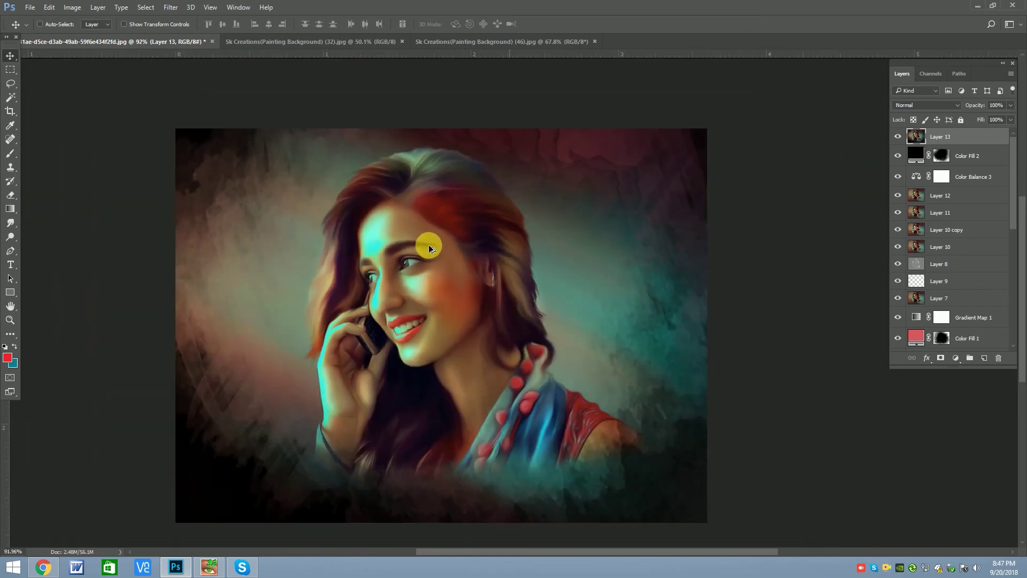
{"action": "key", "text": "ctrl+alt+shift+e"}
{"action": "scroll", "coordinate": [417, 282], "scroll_direction": "up", "scroll_amount": 1}
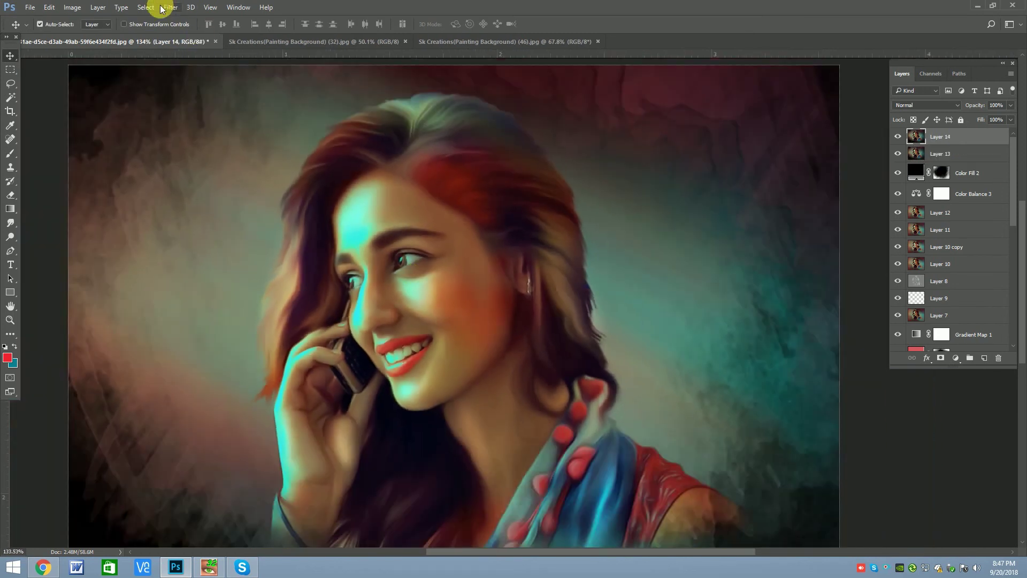
Apply Smart Sharpen with amount 50 to Layer 14.
{"action": "left_click", "coordinate": [167, 7]}
{"action": "mouse_move", "coordinate": [182, 186]}
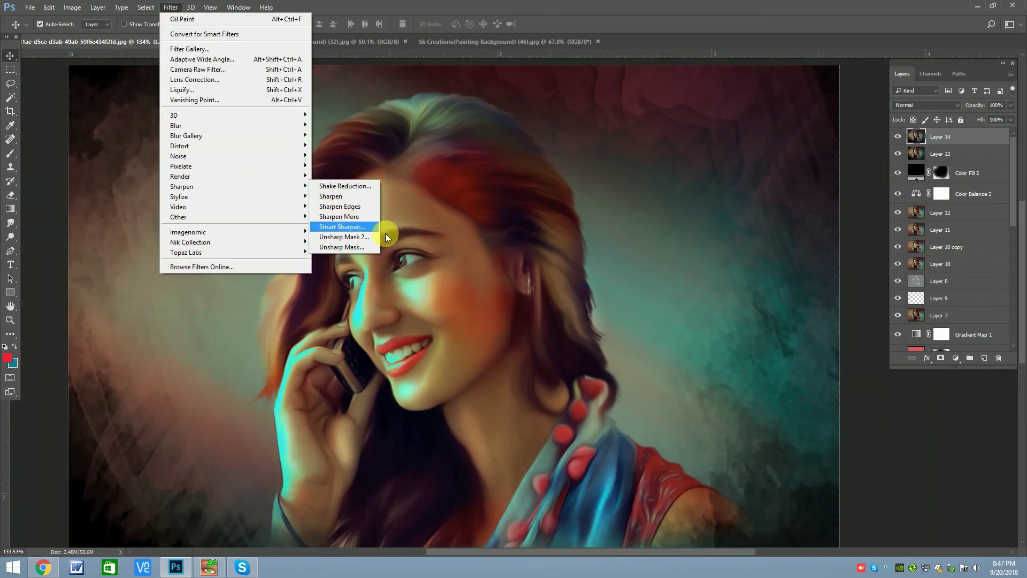
{"action": "left_click", "coordinate": [372, 226]}
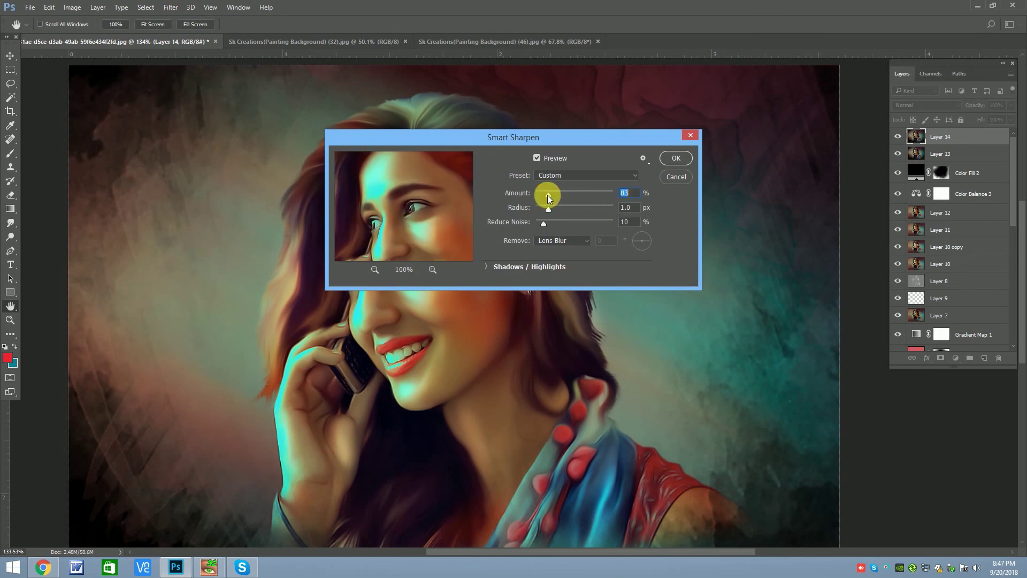
{"action": "left_click_drag", "start_coordinate": [547, 194], "coordinate": [544, 194]}
{"action": "left_click_drag", "start_coordinate": [417, 204], "coordinate": [401, 152]}
{"action": "left_click", "coordinate": [677, 158]}
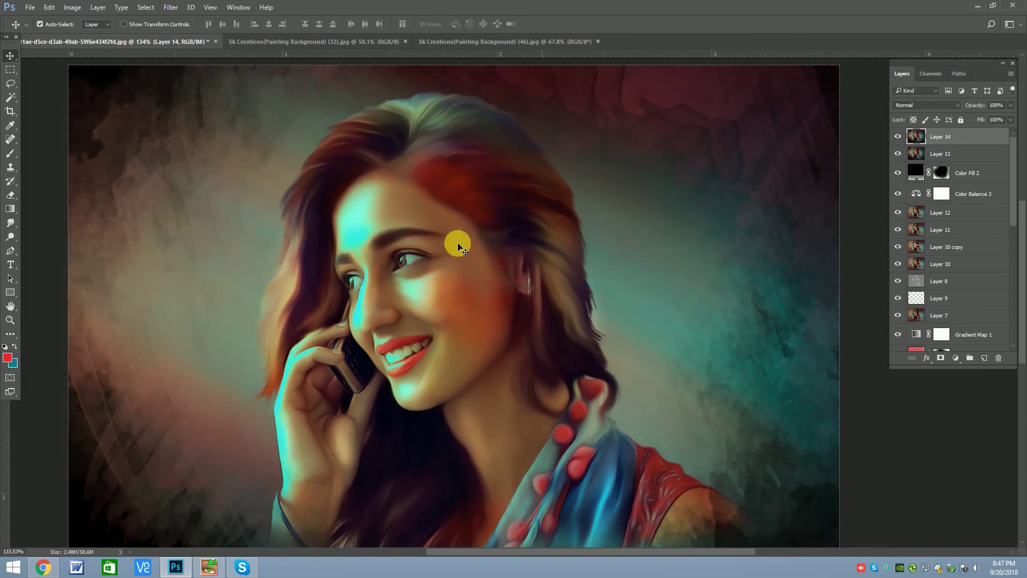
{"action": "scroll", "coordinate": [395, 229], "scroll_direction": "down", "scroll_amount": 2}
{"action": "scroll", "coordinate": [528, 303], "scroll_direction": "up", "scroll_amount": 2}
{"action": "scroll", "coordinate": [526, 310], "scroll_direction": "up", "scroll_amount": 2}
{"action": "scroll", "coordinate": [365, 478], "scroll_direction": "down", "scroll_amount": 3}
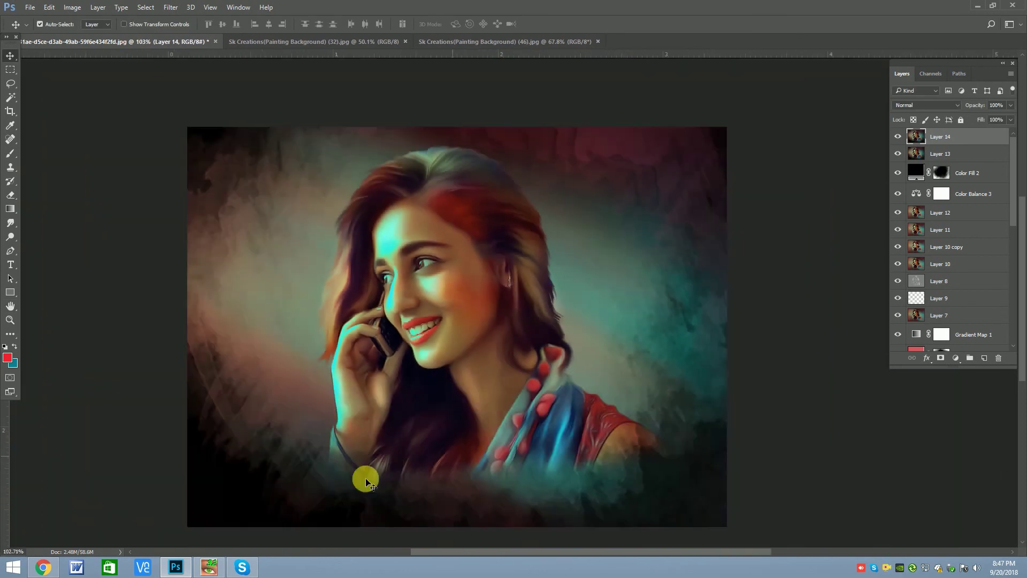
{"action": "scroll", "coordinate": [383, 367], "scroll_direction": "up", "scroll_amount": 3}
{"action": "scroll", "coordinate": [495, 252], "scroll_direction": "down", "scroll_amount": 2}
{"action": "scroll", "coordinate": [443, 285], "scroll_direction": "up", "scroll_amount": 1}
{"action": "scroll", "coordinate": [432, 307], "scroll_direction": "down", "scroll_amount": 3}
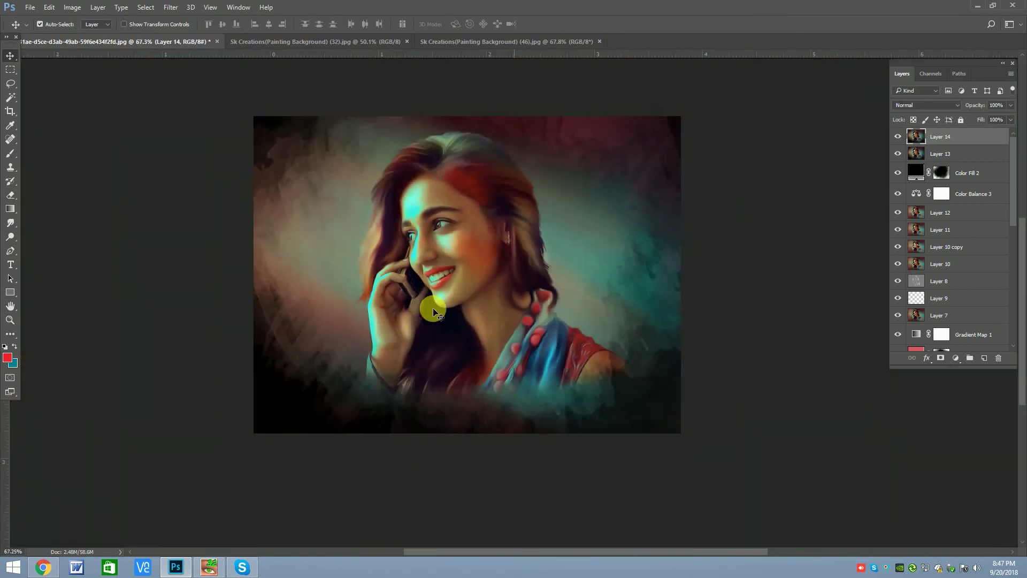
{"action": "scroll", "coordinate": [432, 307], "scroll_direction": "down", "scroll_amount": 1}
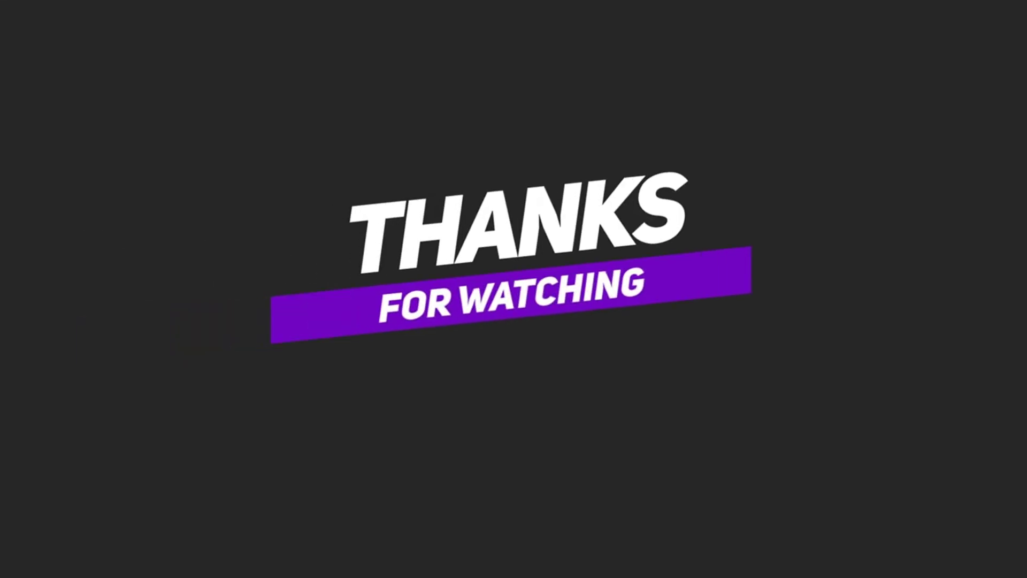